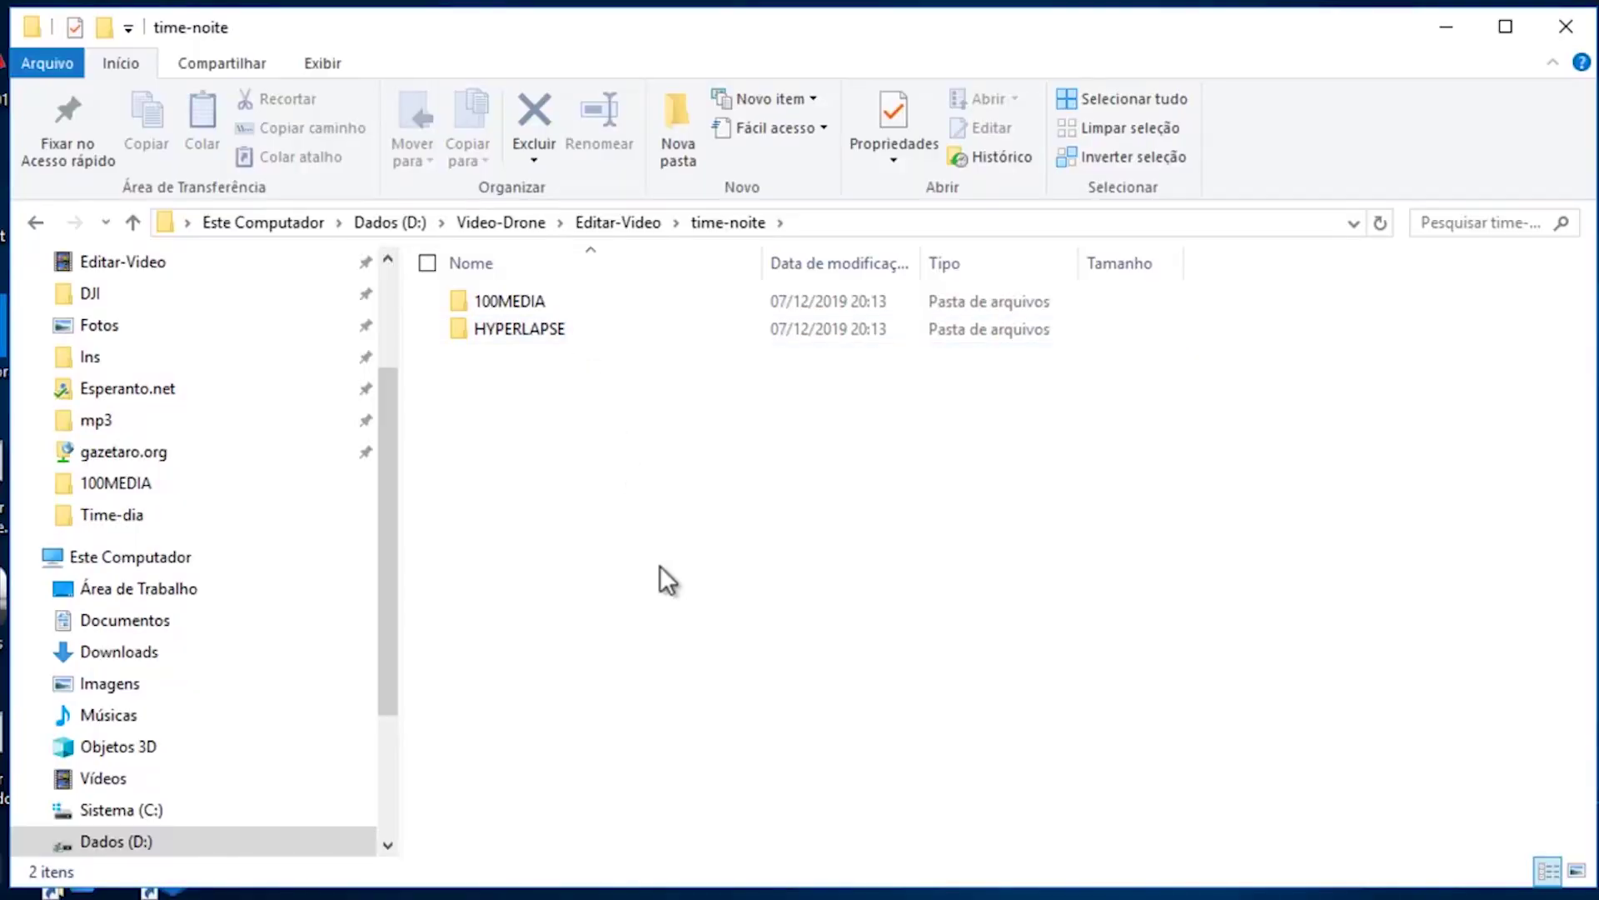
Open the HYPERLAPSE folder inside time-noite and its 100_0038 subfolder containing the DNG photos
{"action": "mouse_move", "coordinate": [548, 331]}
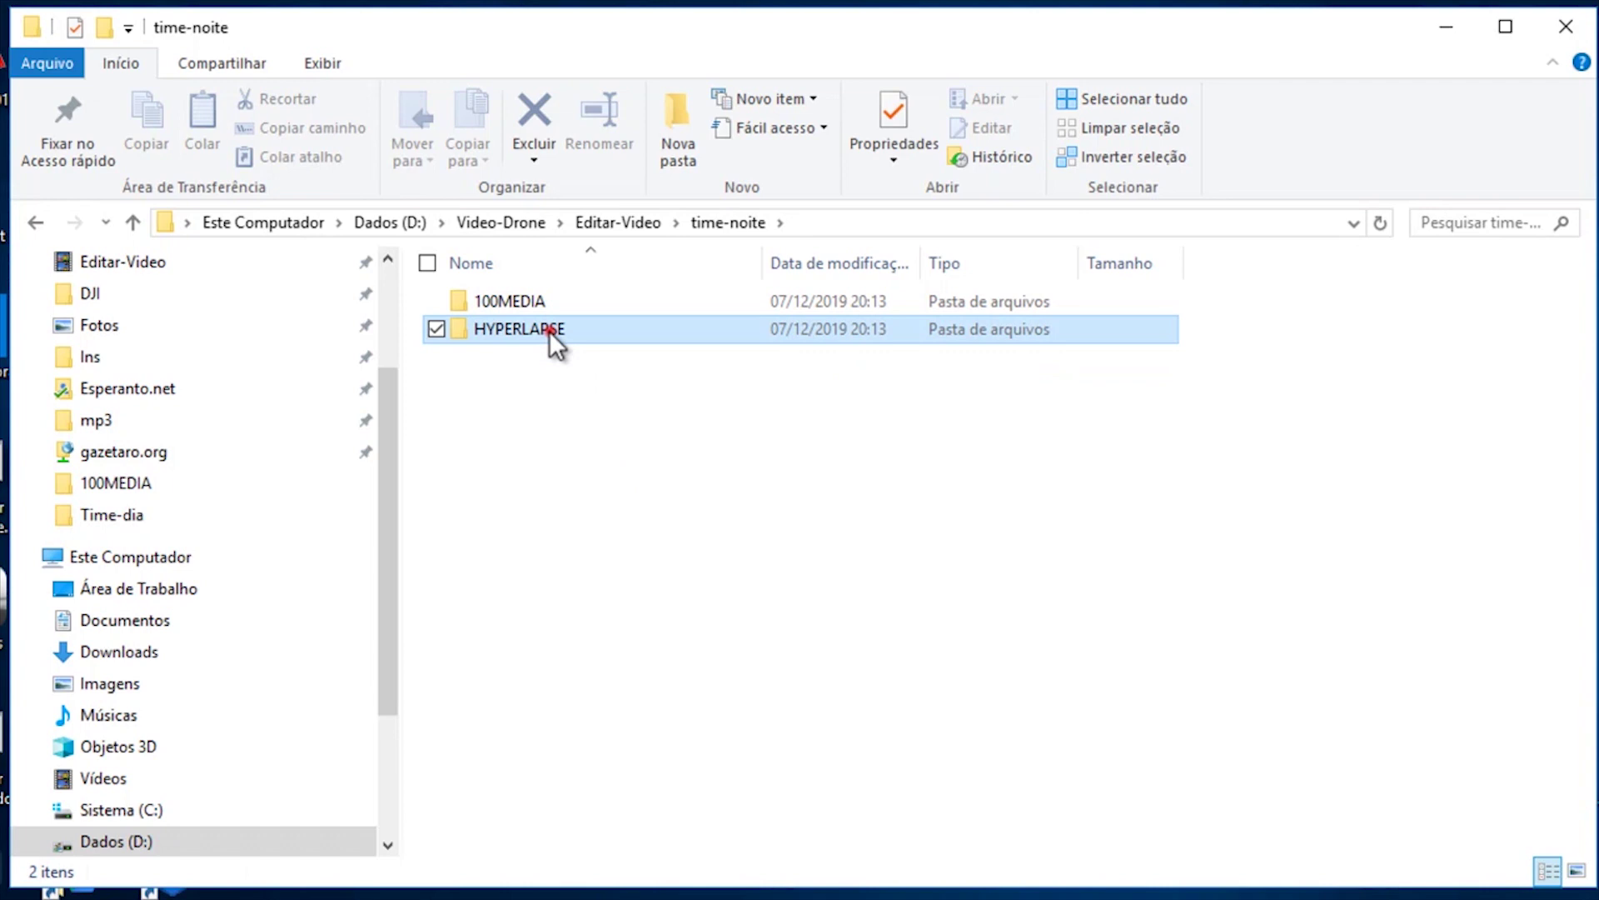
{"action": "double_click", "coordinate": [548, 330]}
{"action": "left_click", "coordinate": [510, 303]}
{"action": "double_click", "coordinate": [510, 303]}
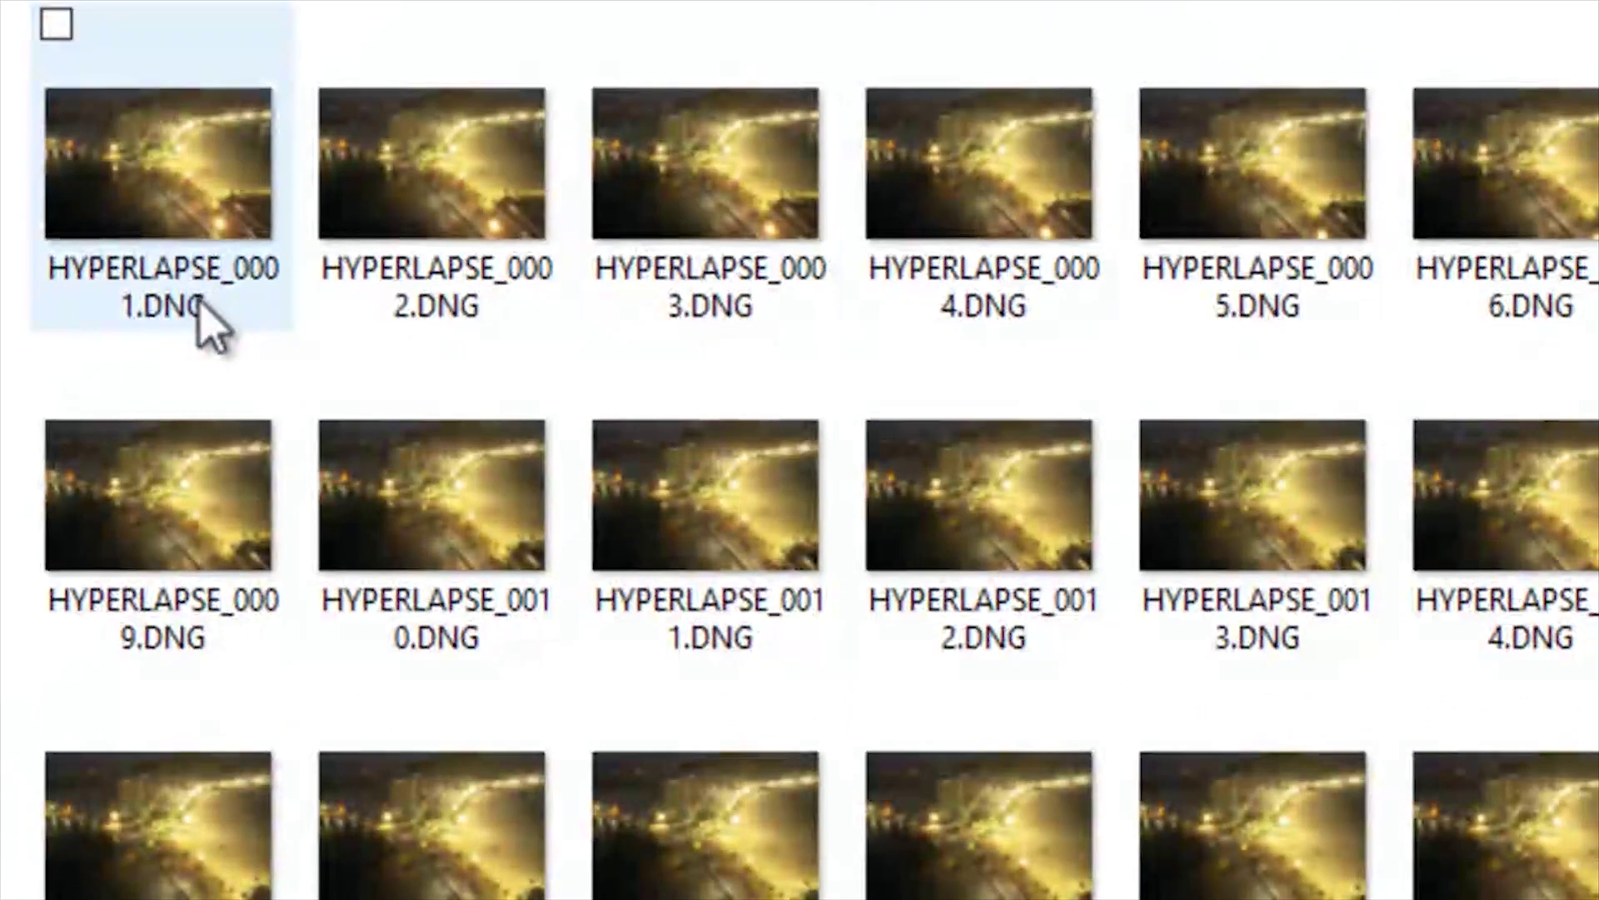
{"action": "mouse_move", "coordinate": [211, 328]}
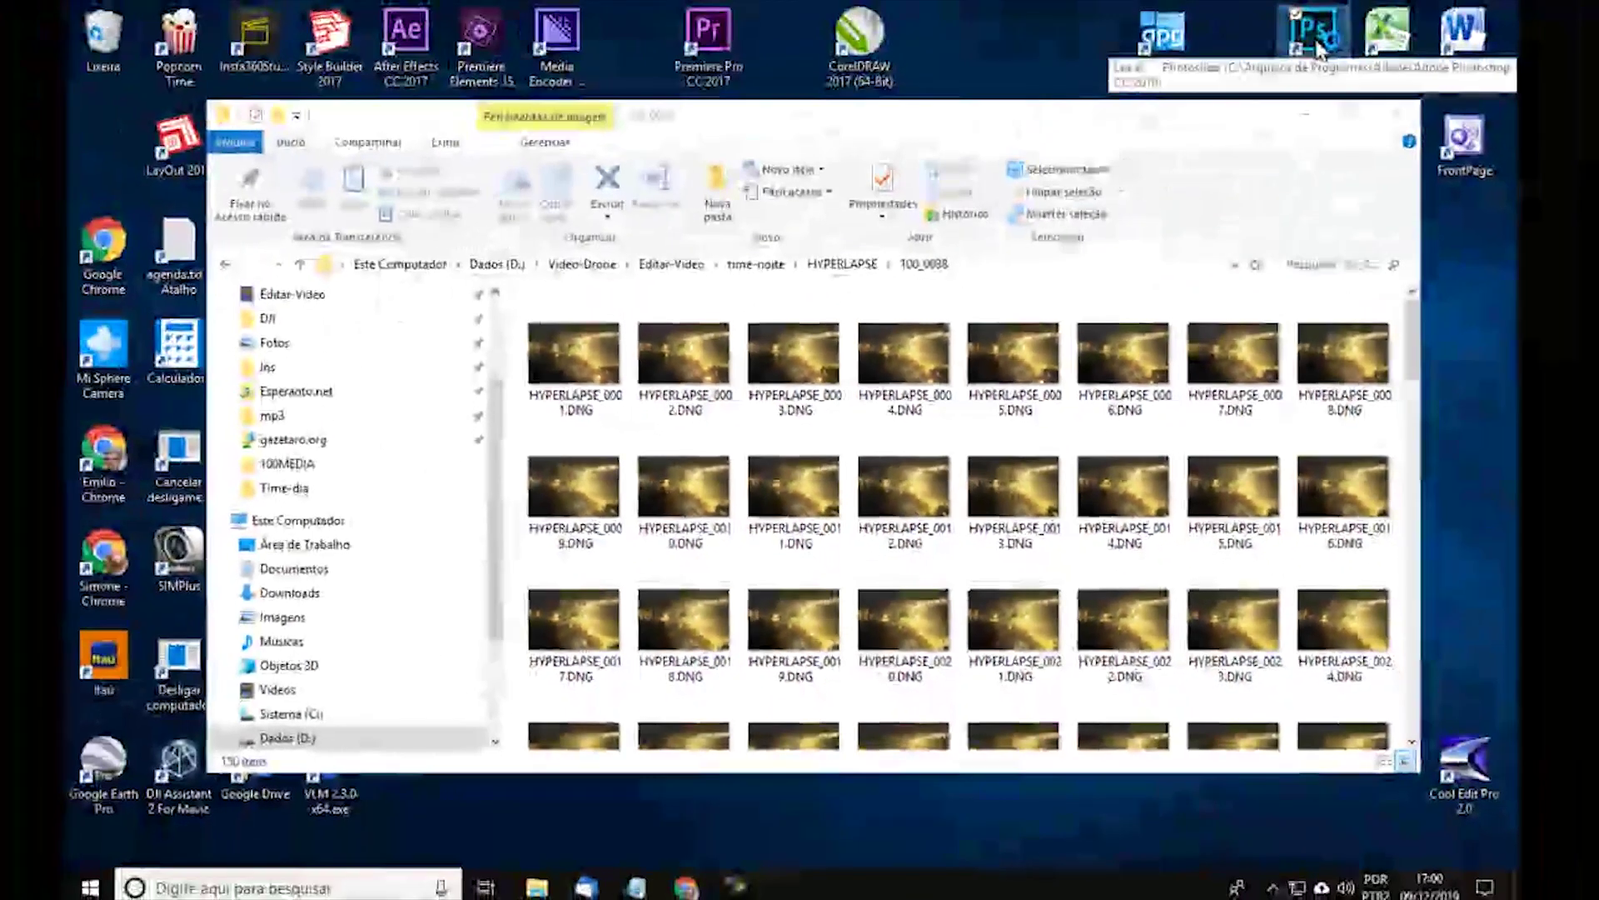
Start Photoshop and close its floating Selective Tool window
{"action": "double_click", "coordinate": [1314, 38]}
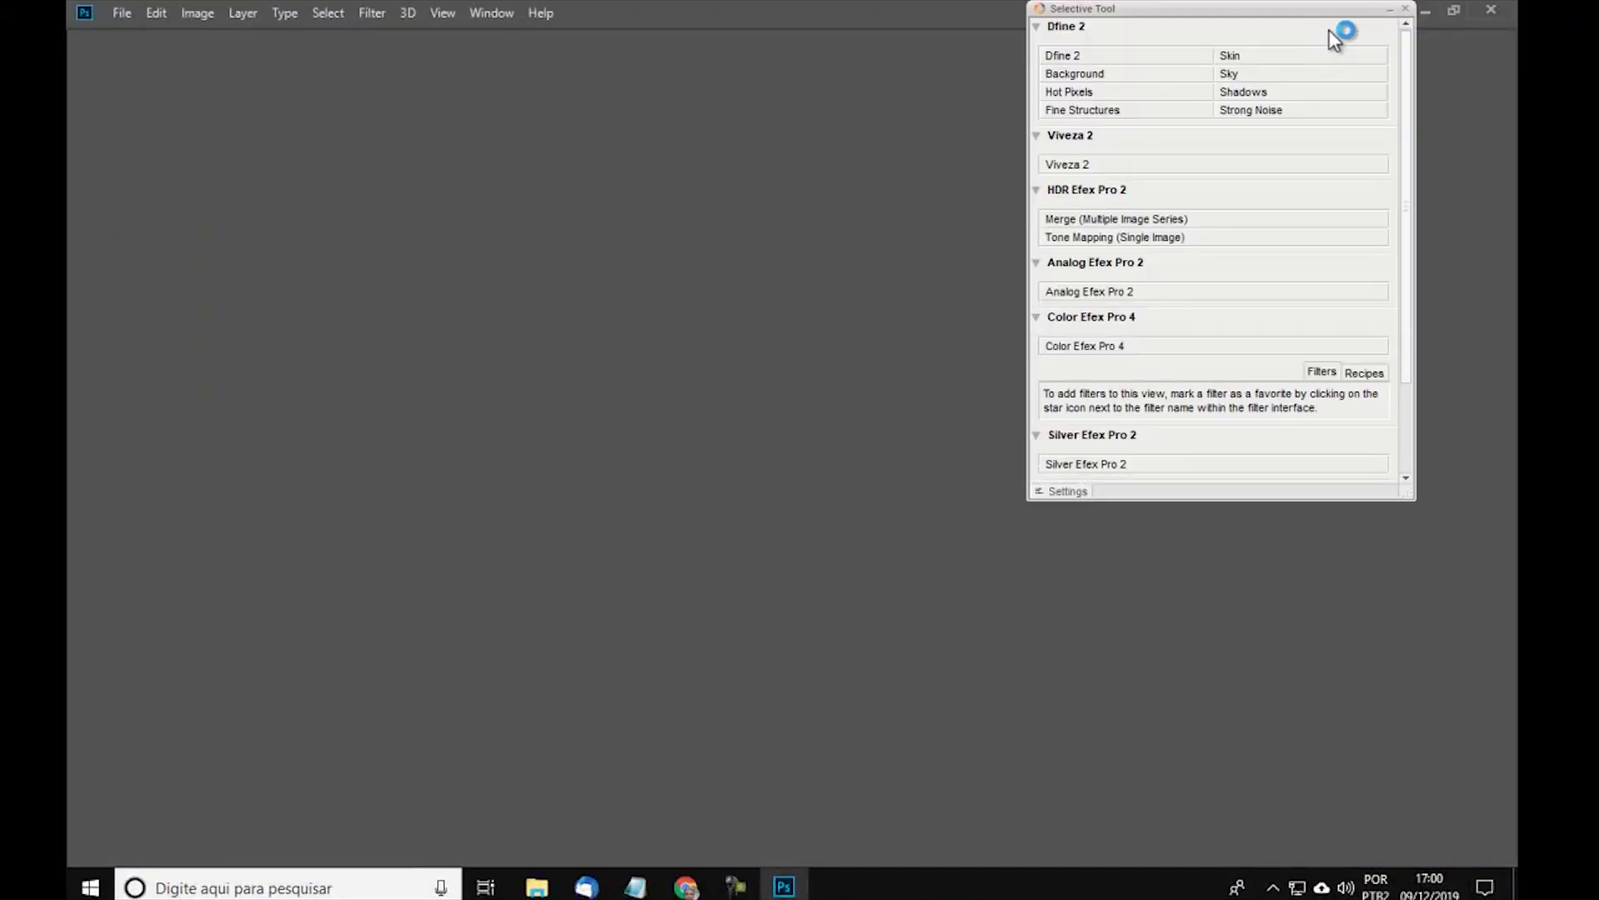
{"action": "left_click", "coordinate": [1407, 9]}
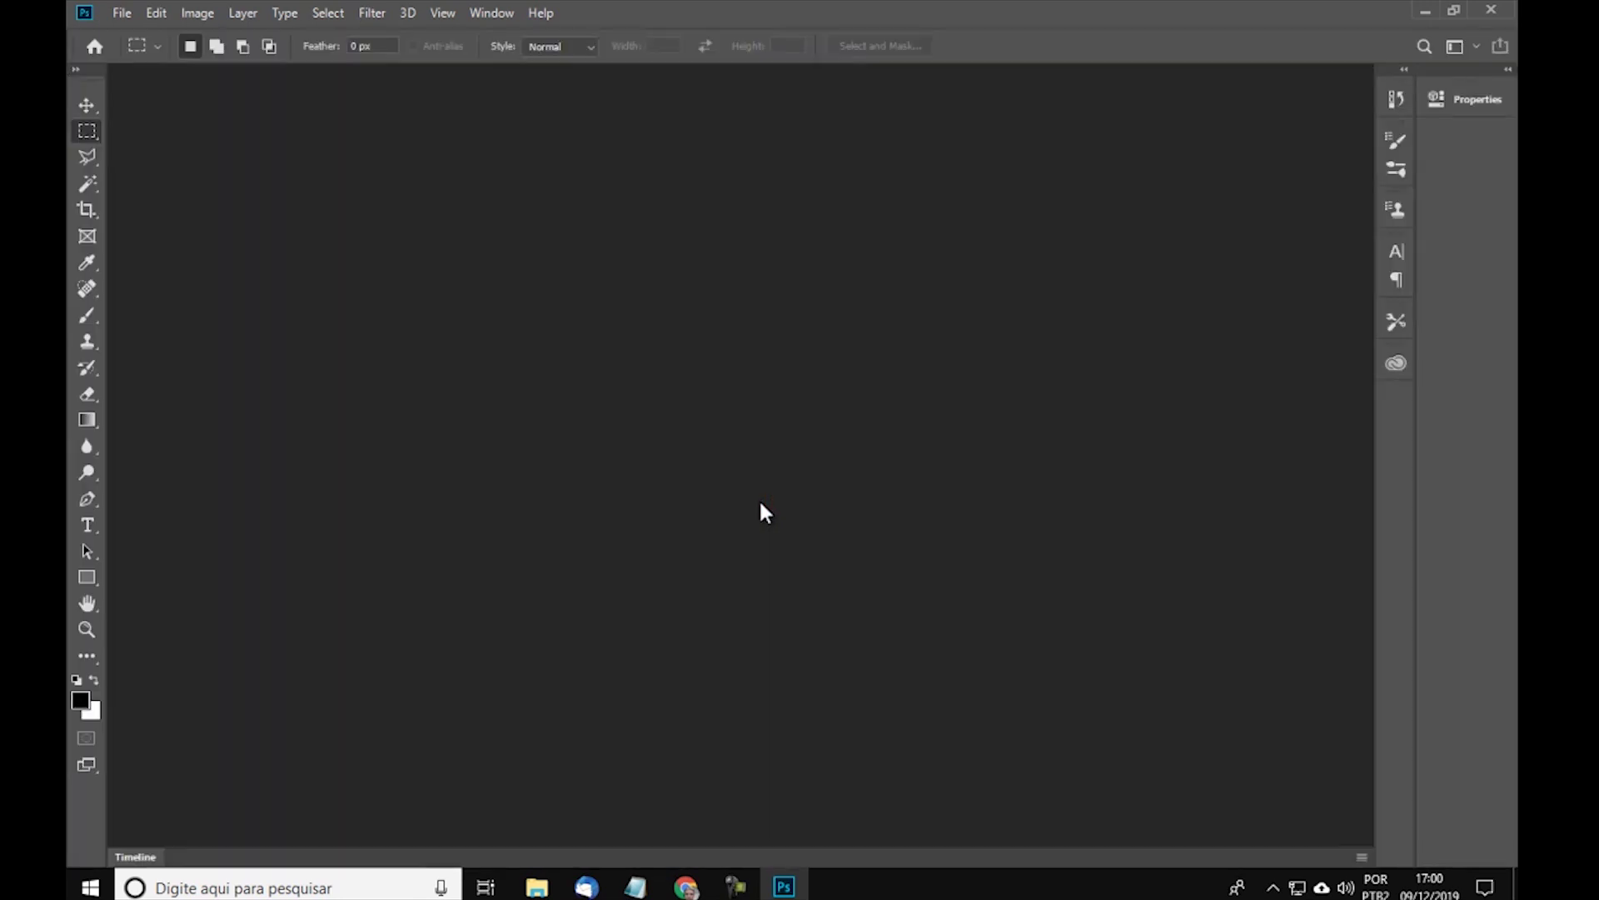
Select all DNG files in the 100_0038 folder and open them together in Photoshop's Camera Raw
{"action": "left_click", "coordinate": [537, 886]}
{"action": "left_click", "coordinate": [603, 359]}
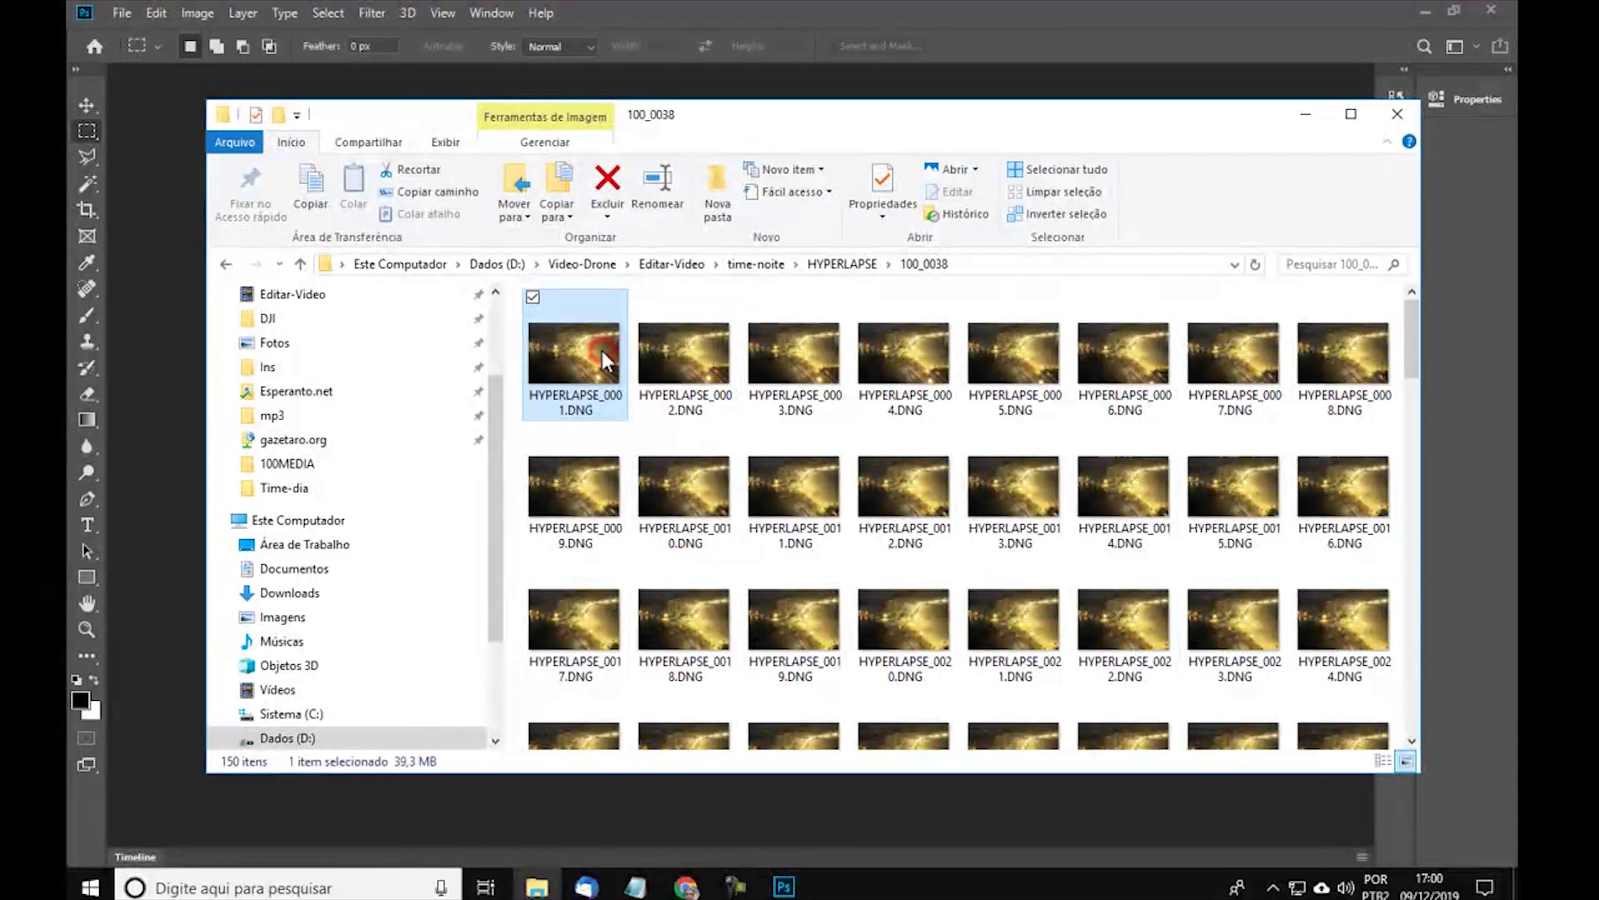
{"action": "key", "text": "ctrl+a"}
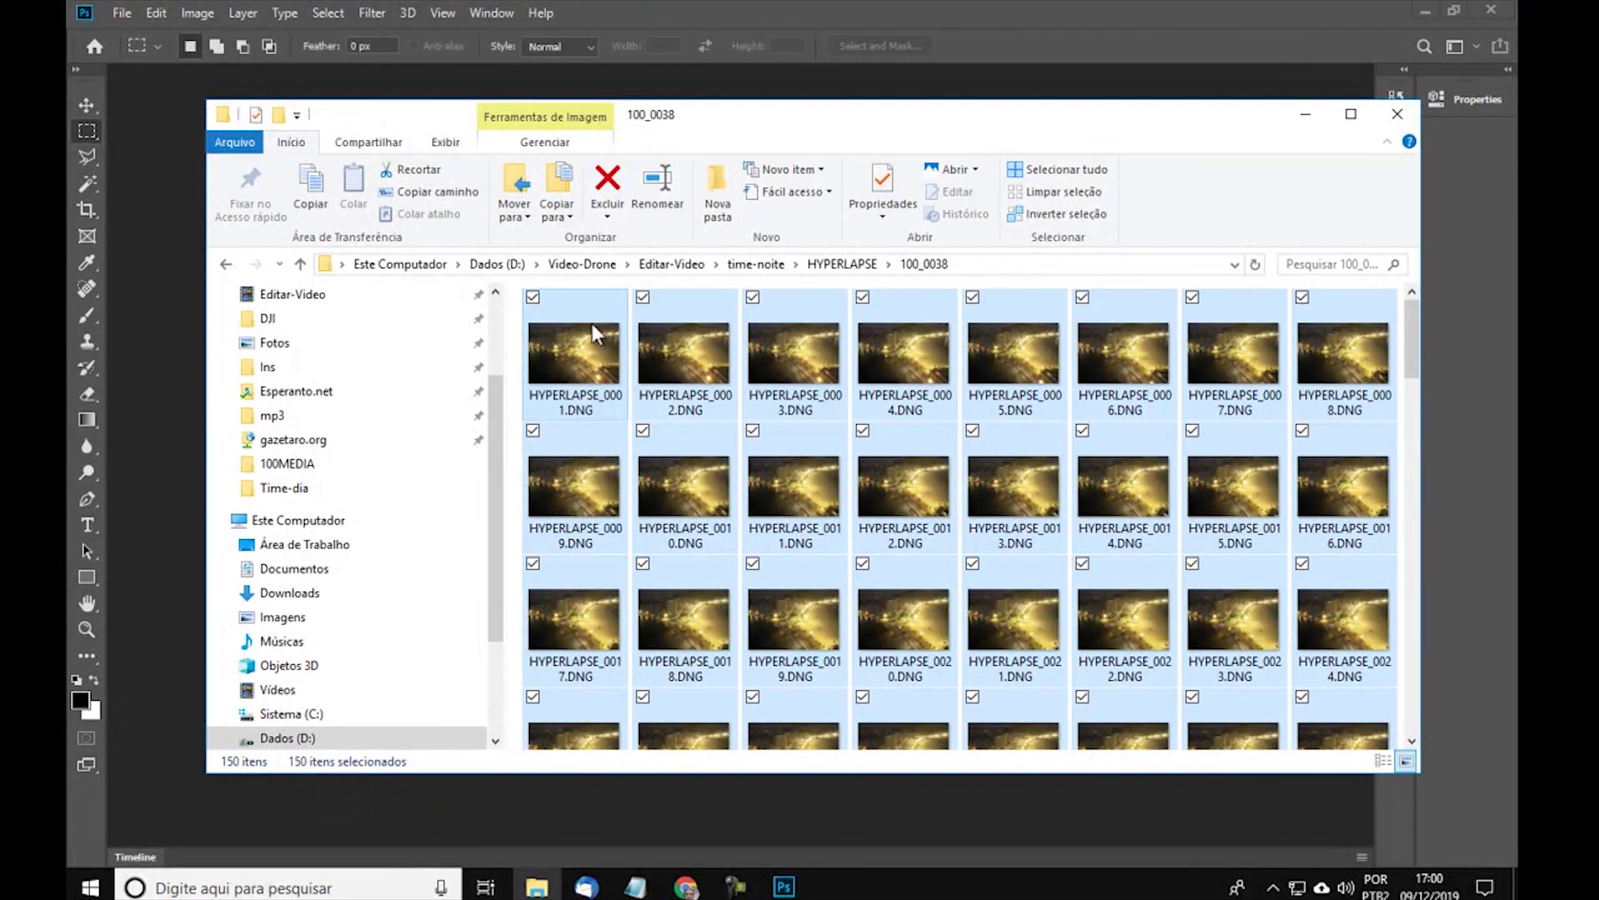
{"action": "left_click_drag", "start_coordinate": [715, 121], "coordinate": [1119, 157]}
{"action": "left_click_drag", "start_coordinate": [1010, 392], "coordinate": [310, 418]}
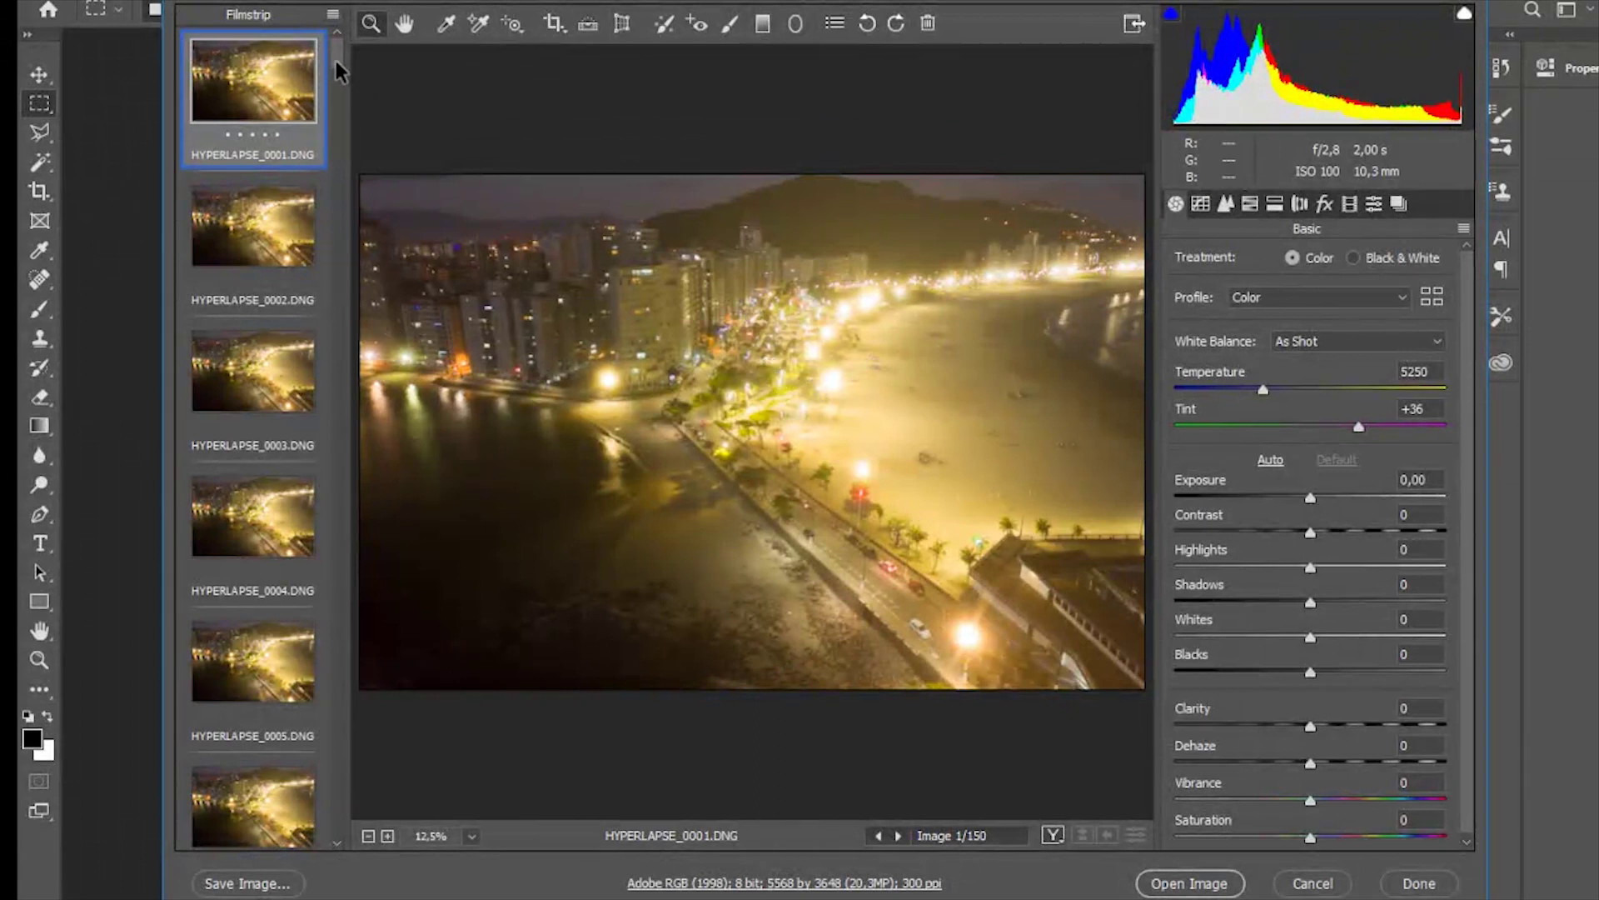
Preview HYPERLAPSE_0053.DNG and HYPERLAPSE_0047.DNG in the filmstrip, then select all the images
{"action": "left_click_drag", "start_coordinate": [338, 71], "coordinate": [338, 317]}
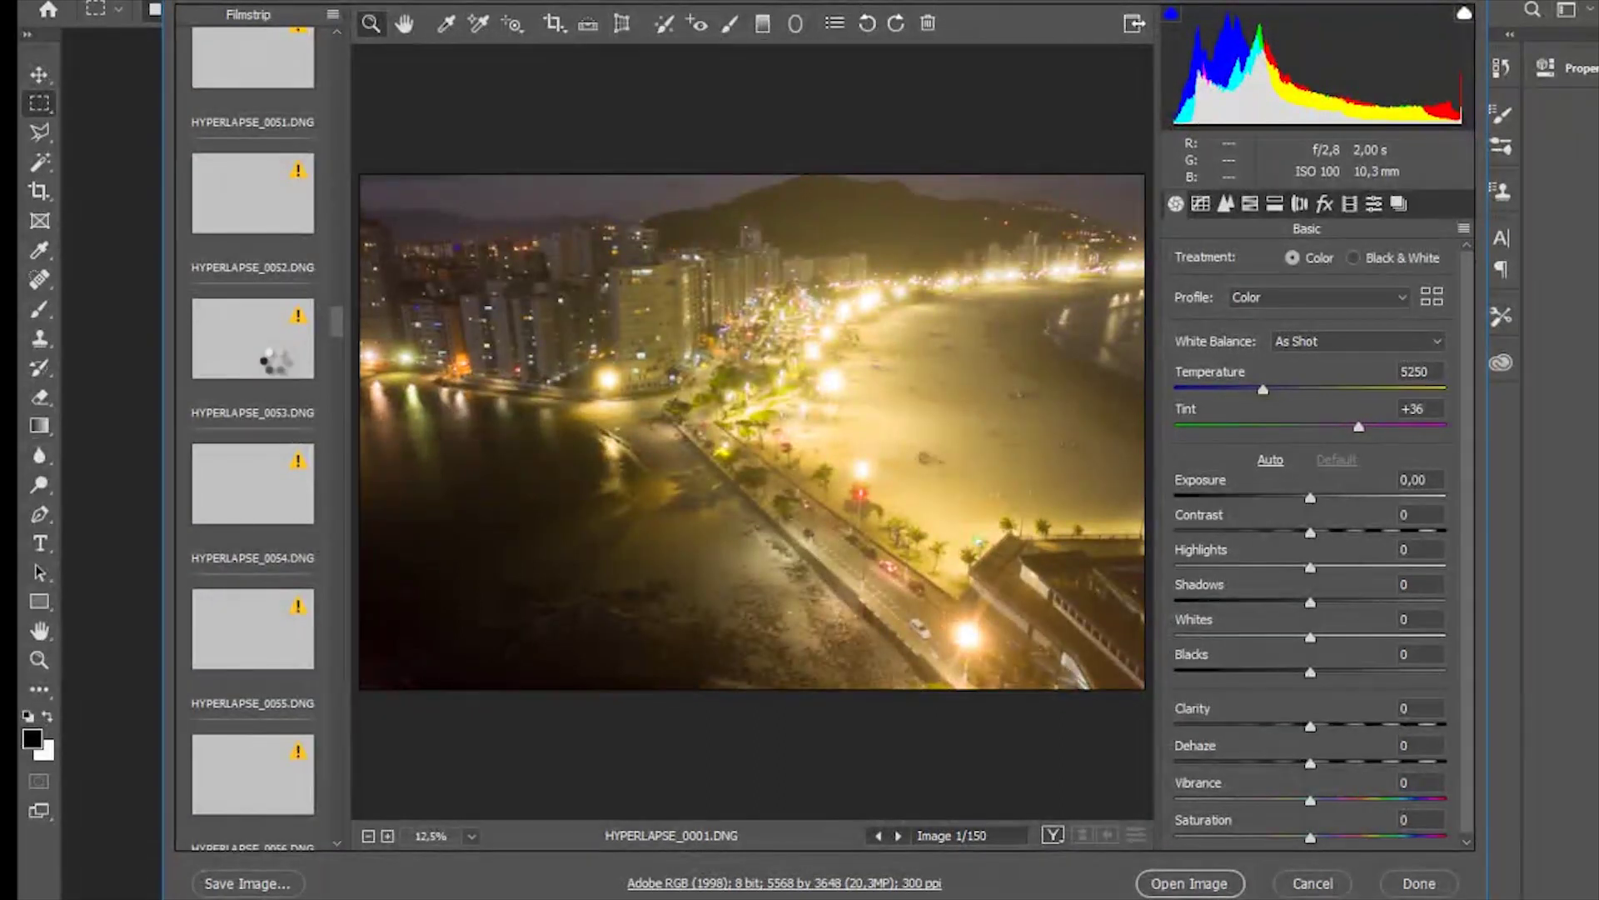
{"action": "left_click", "coordinate": [275, 365]}
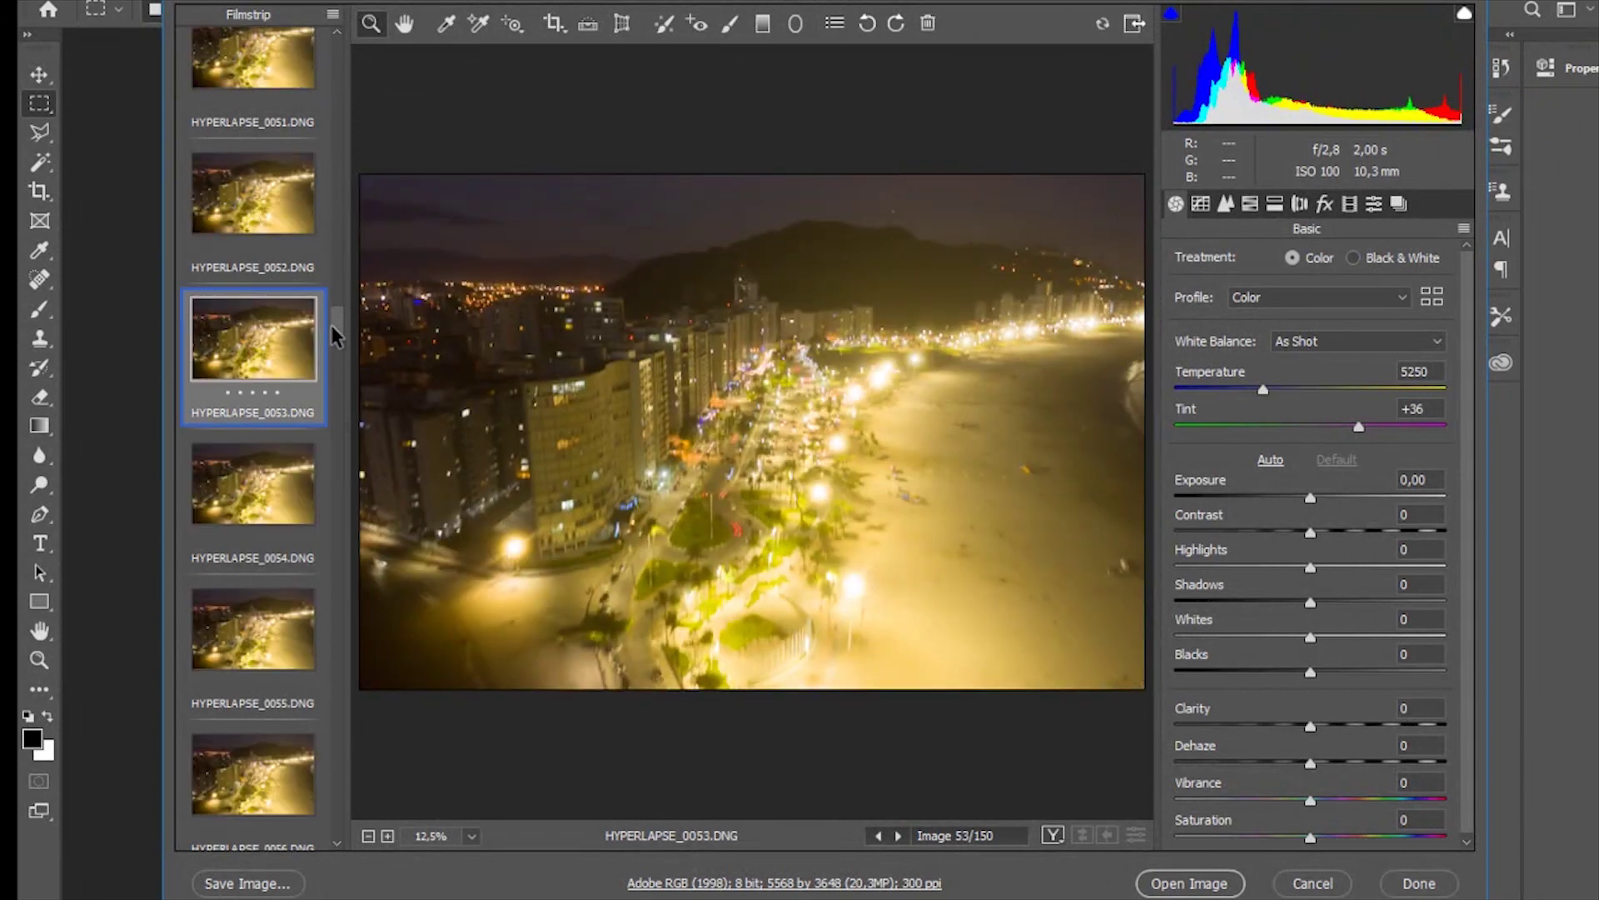
{"action": "left_click_drag", "start_coordinate": [337, 333], "coordinate": [334, 301]}
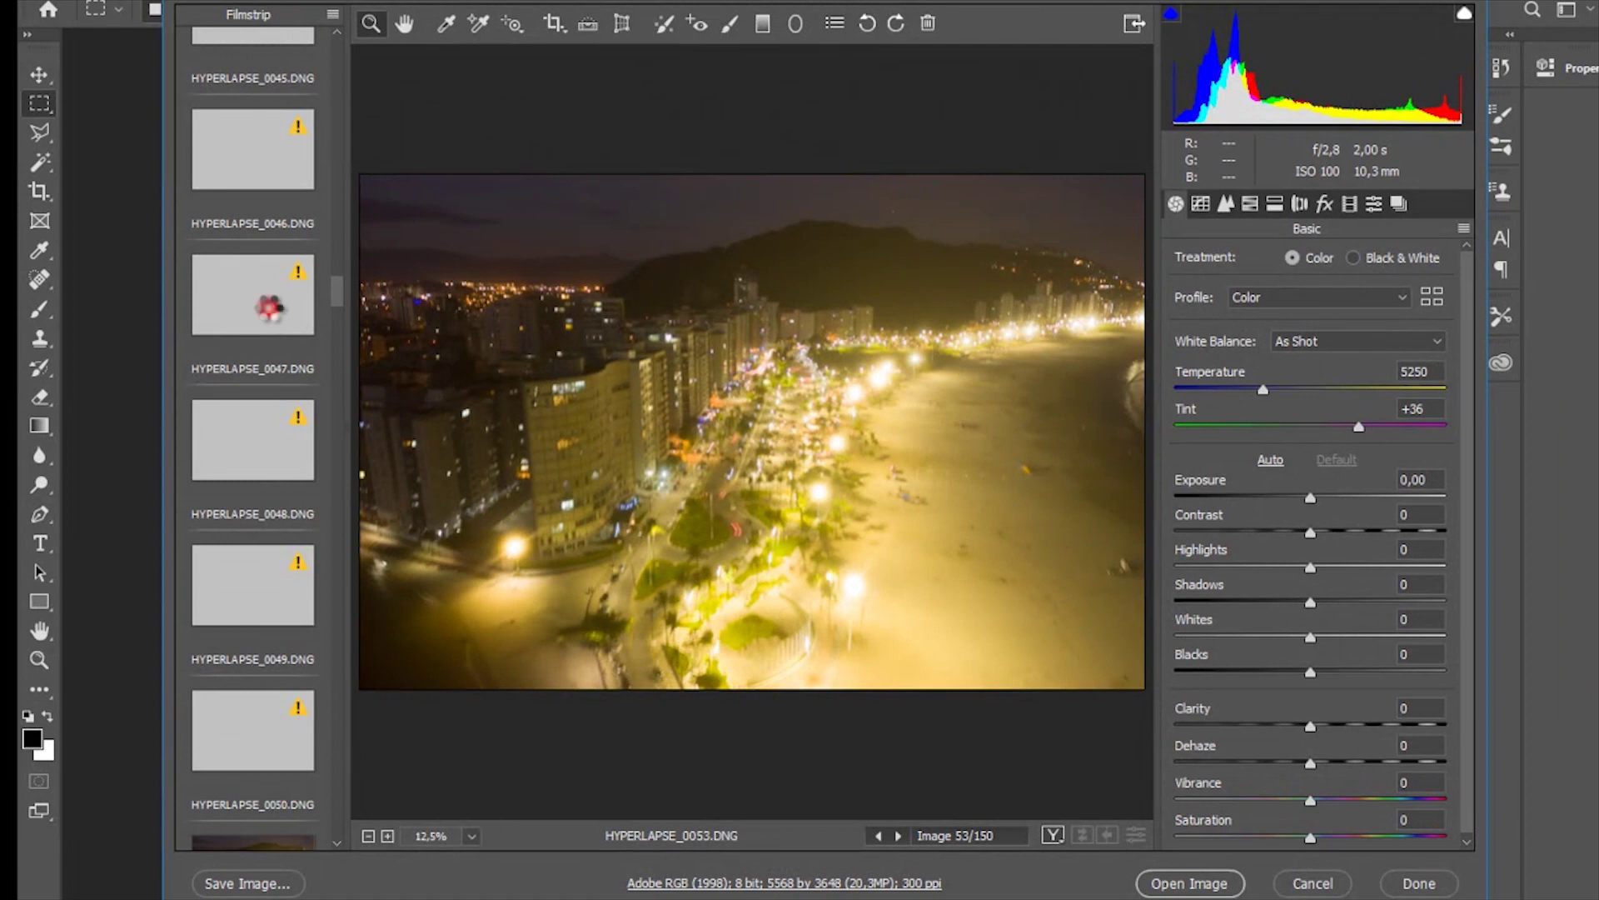
{"action": "left_click", "coordinate": [268, 317]}
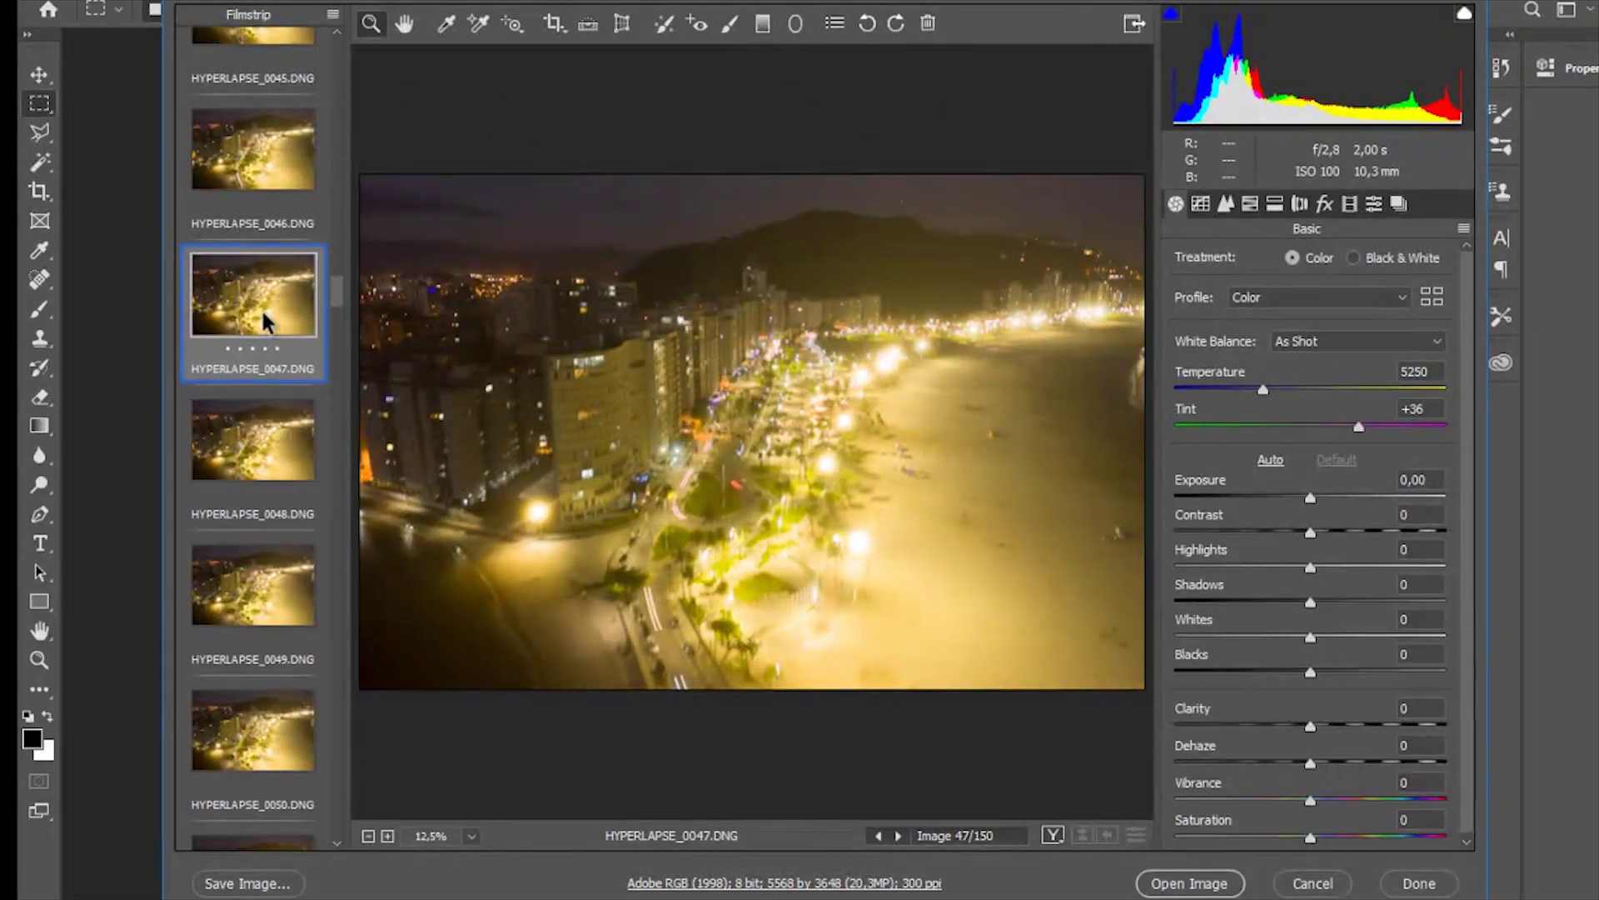
{"action": "key", "text": "ctrl+a"}
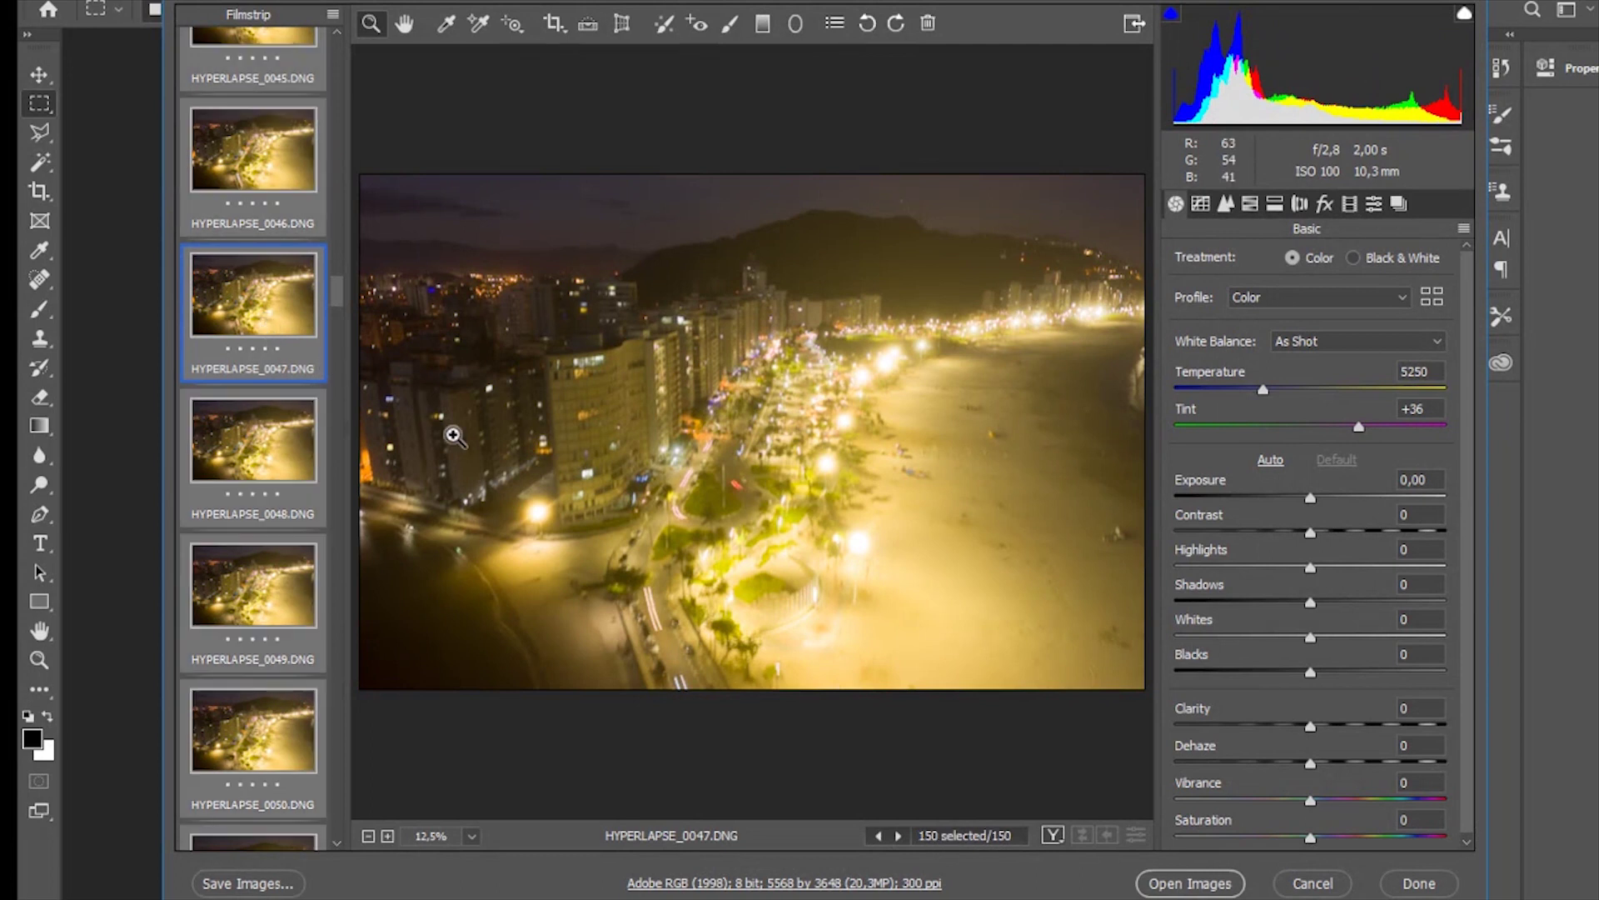
Display HYPERLAPSE_0081.DNG as the reference frame and select every image in the filmstrip
{"action": "left_click_drag", "start_coordinate": [341, 302], "coordinate": [349, 473]}
{"action": "left_click", "coordinate": [279, 417]}
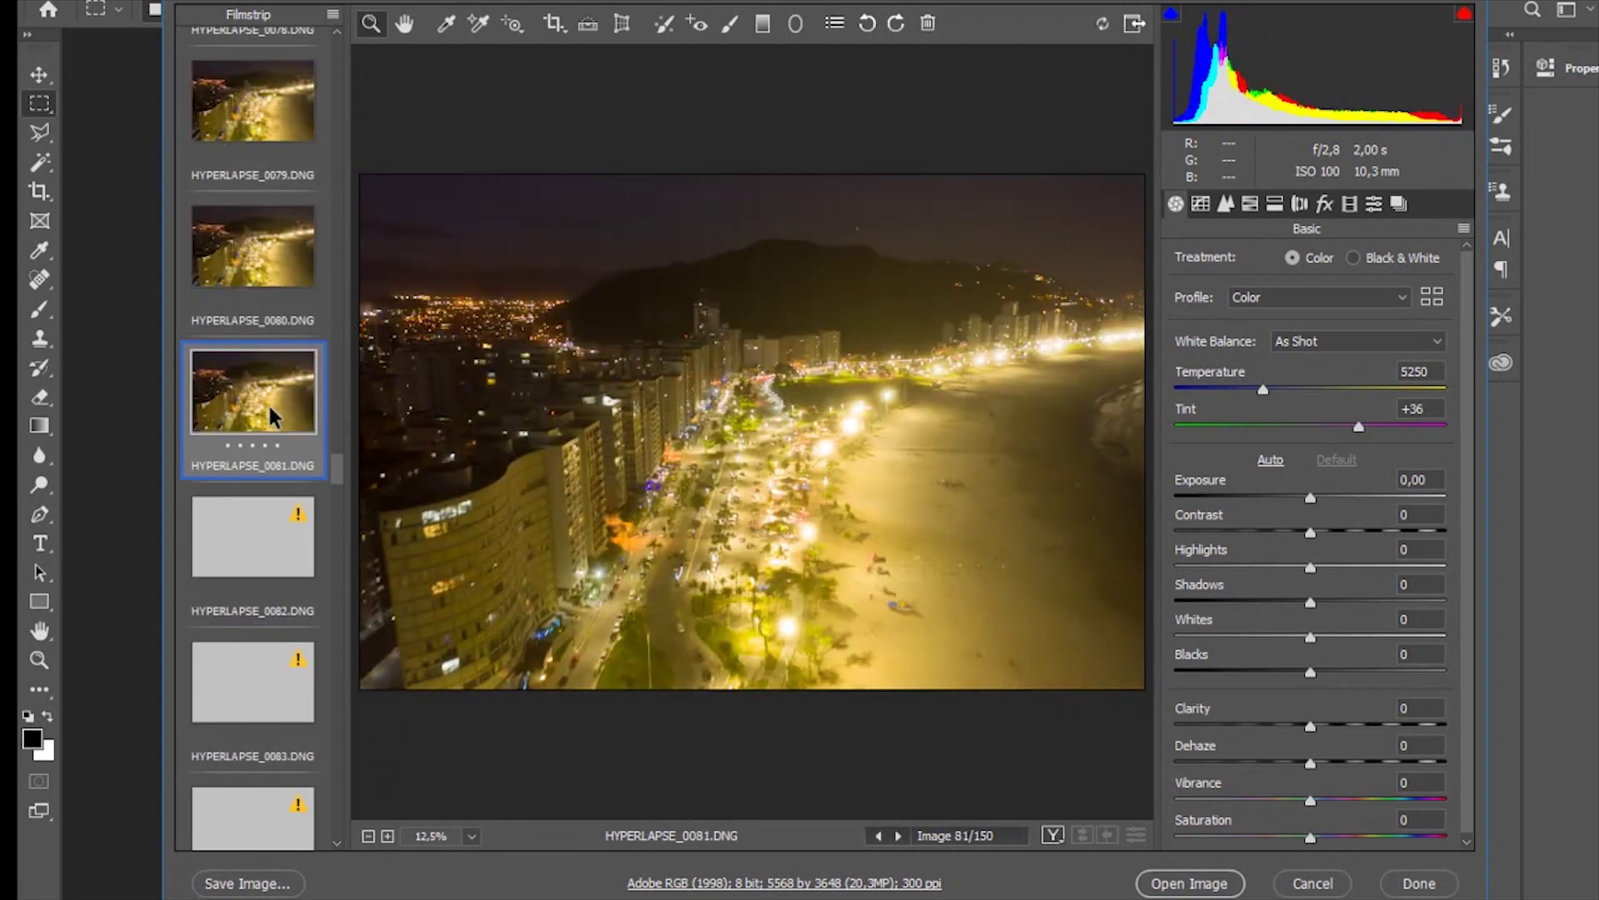
{"action": "key", "text": "ctrl+a"}
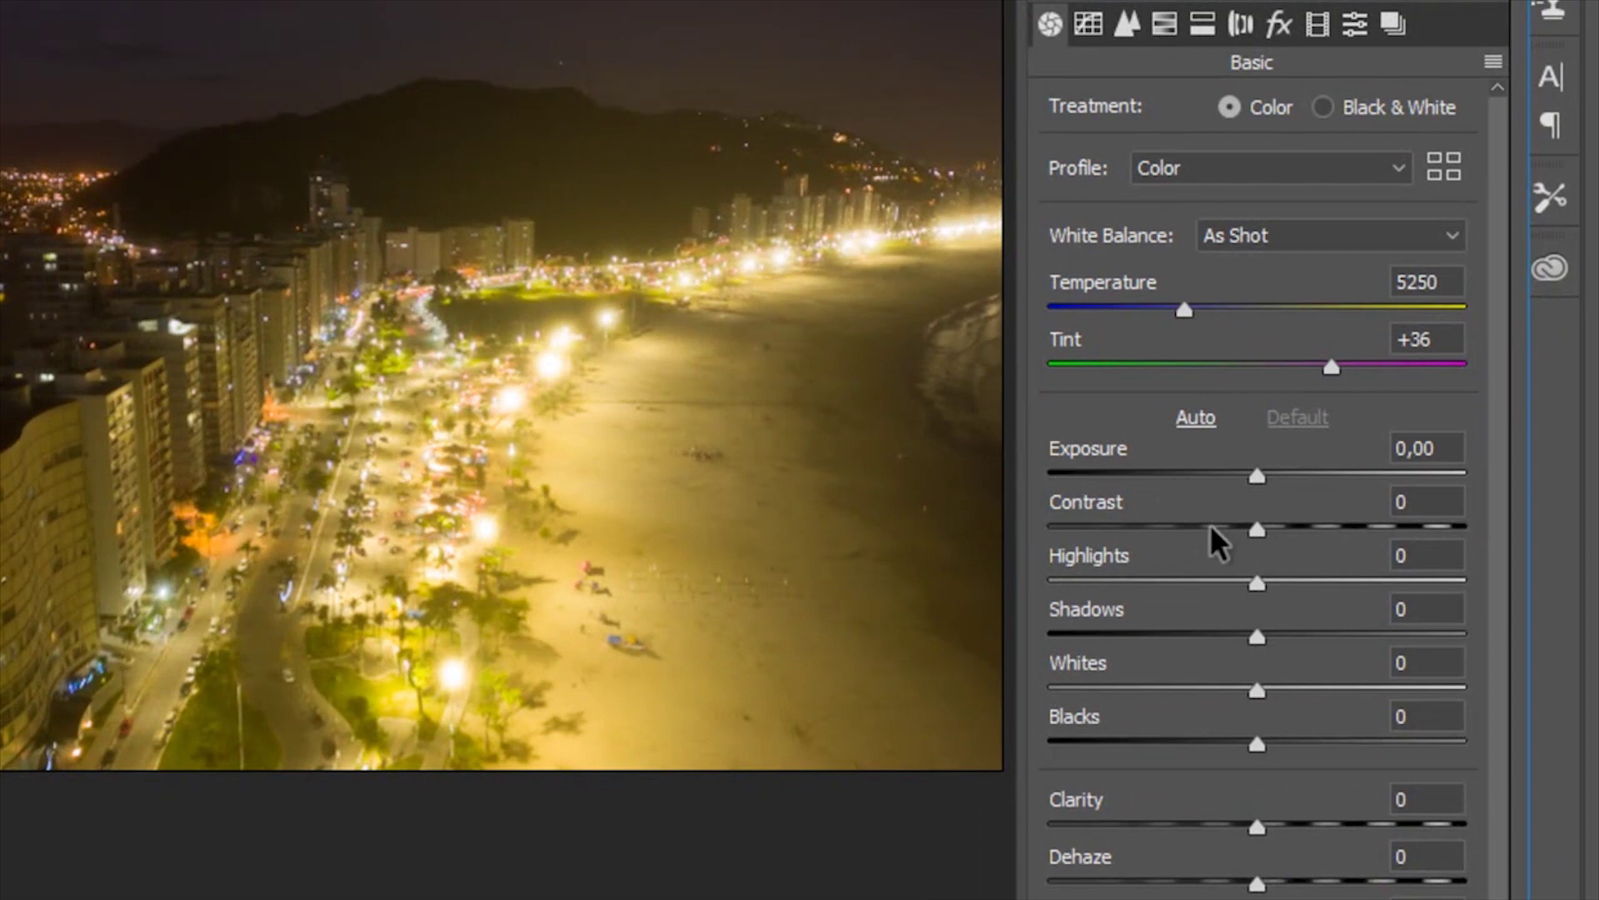
Adjust all selected images with Contrast +13, Shadows +44 and Blacks +54
{"action": "left_click_drag", "start_coordinate": [1257, 639], "coordinate": [1302, 642]}
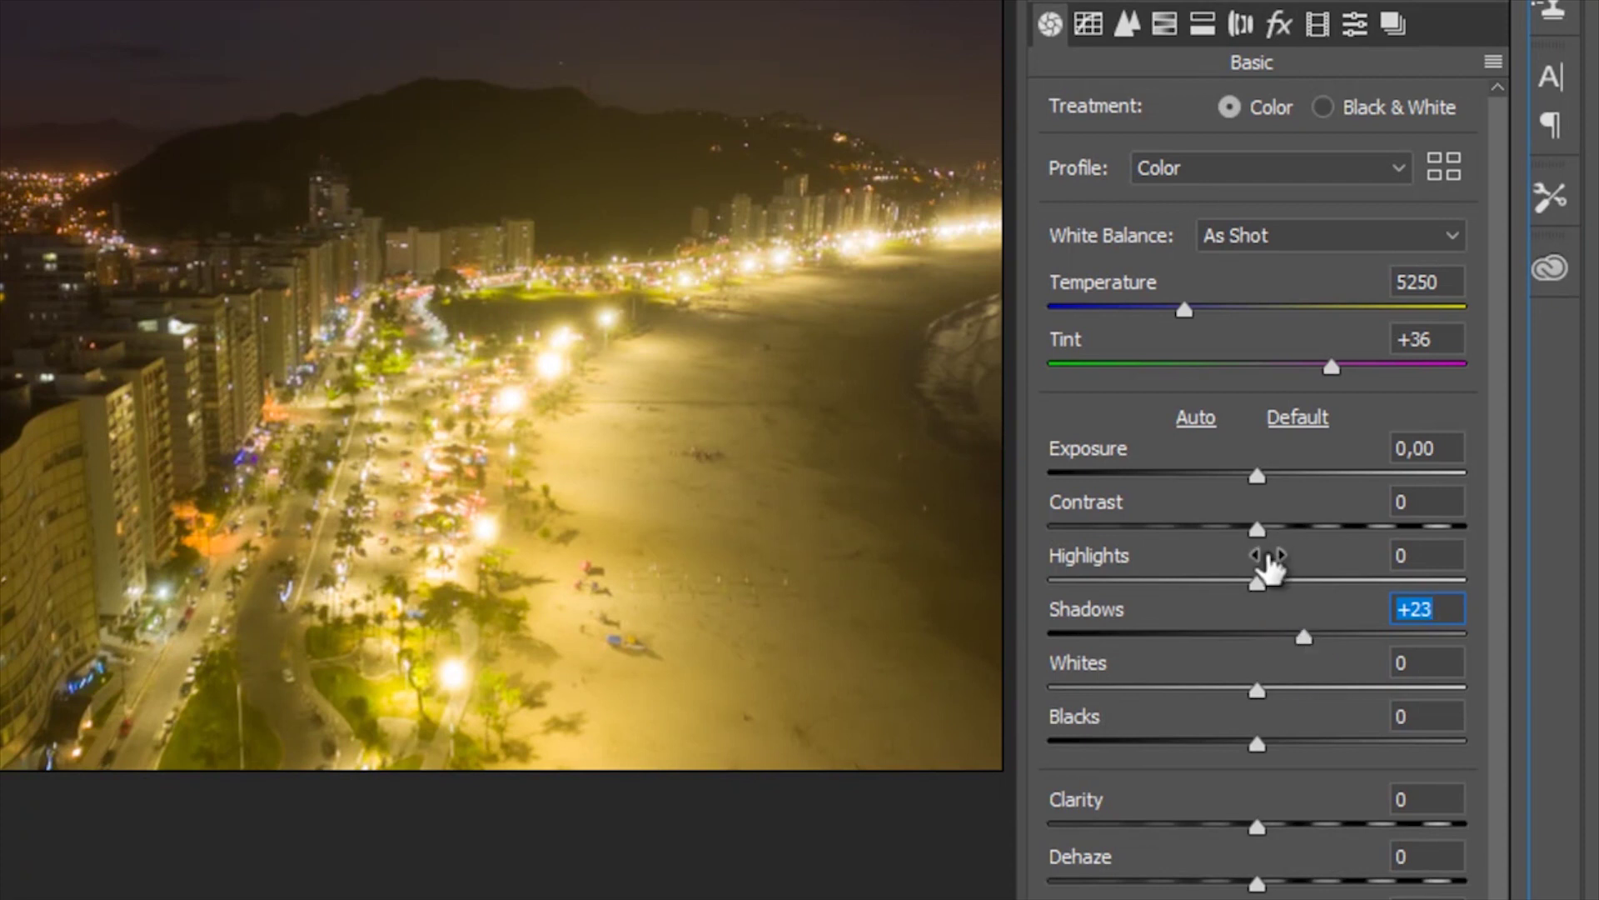
{"action": "left_click_drag", "start_coordinate": [1257, 533], "coordinate": [1287, 547]}
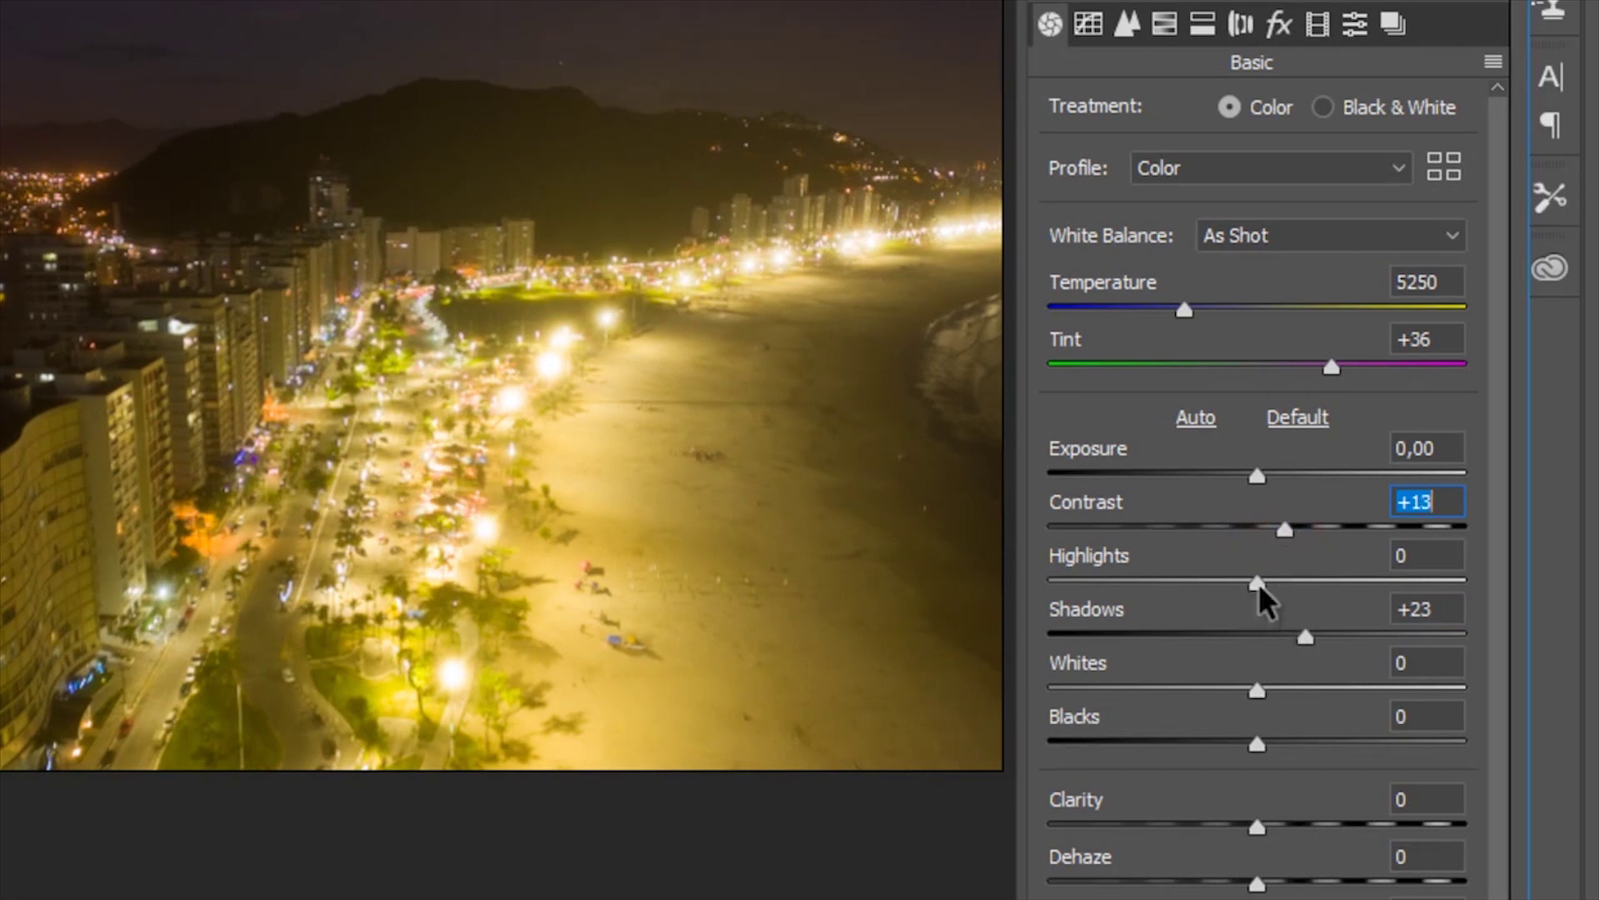
{"action": "left_click_drag", "start_coordinate": [1254, 733], "coordinate": [1376, 744]}
{"action": "left_click_drag", "start_coordinate": [1307, 650], "coordinate": [1351, 646]}
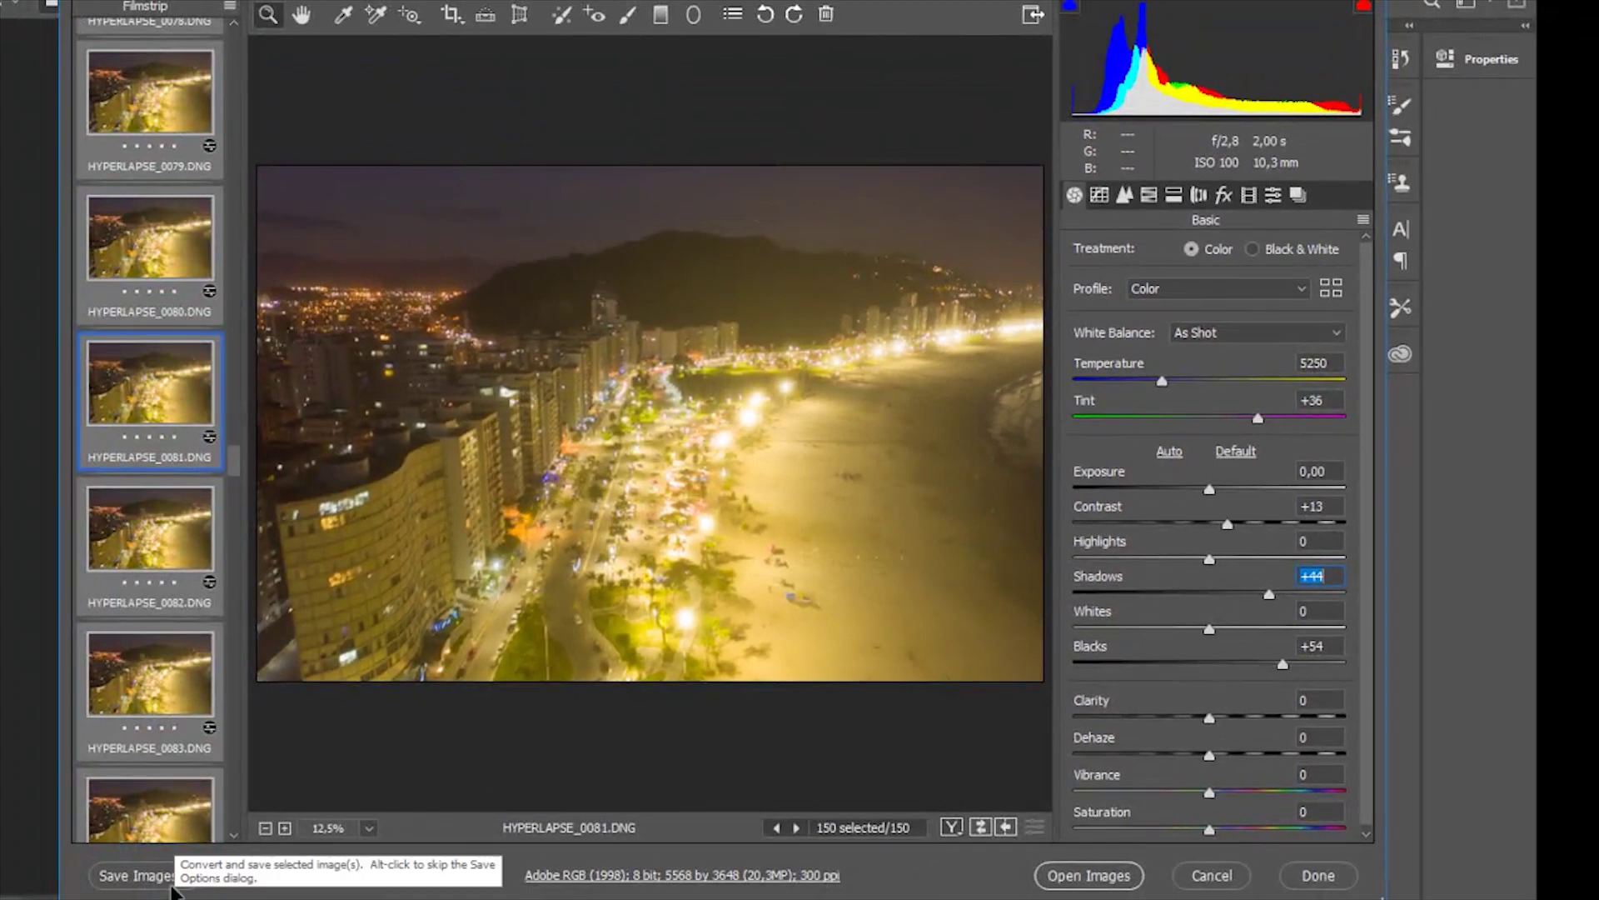
Save all selected images as quality 10 JPEGs in the same folder under their document names, and finish the Camera Raw session
{"action": "left_click", "coordinate": [149, 877]}
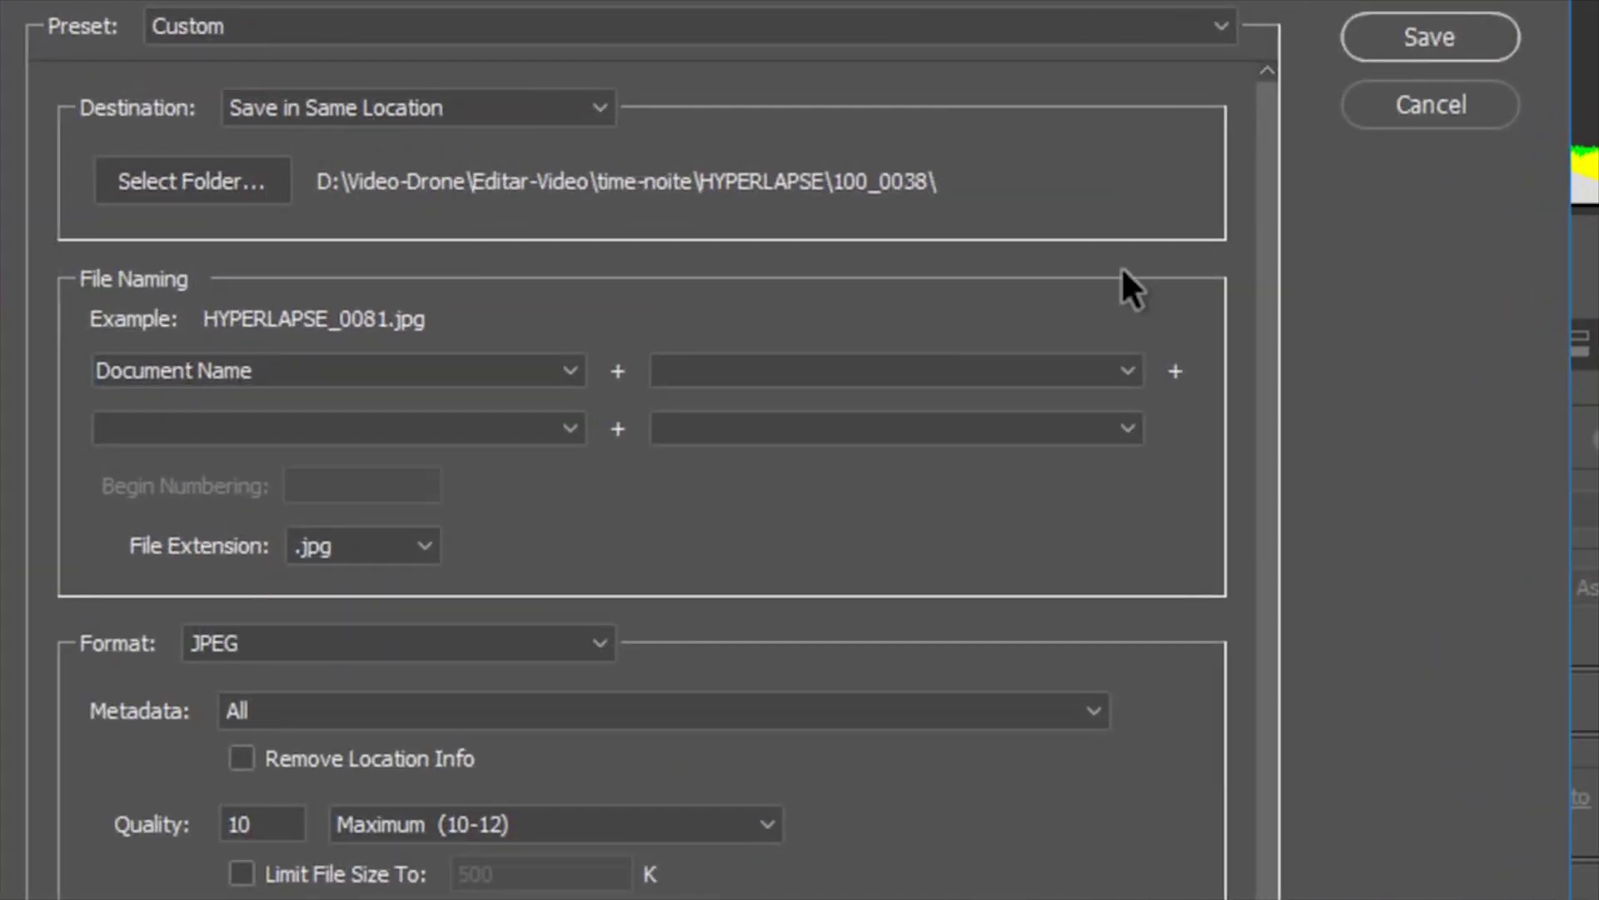
{"action": "left_click", "coordinate": [1422, 32]}
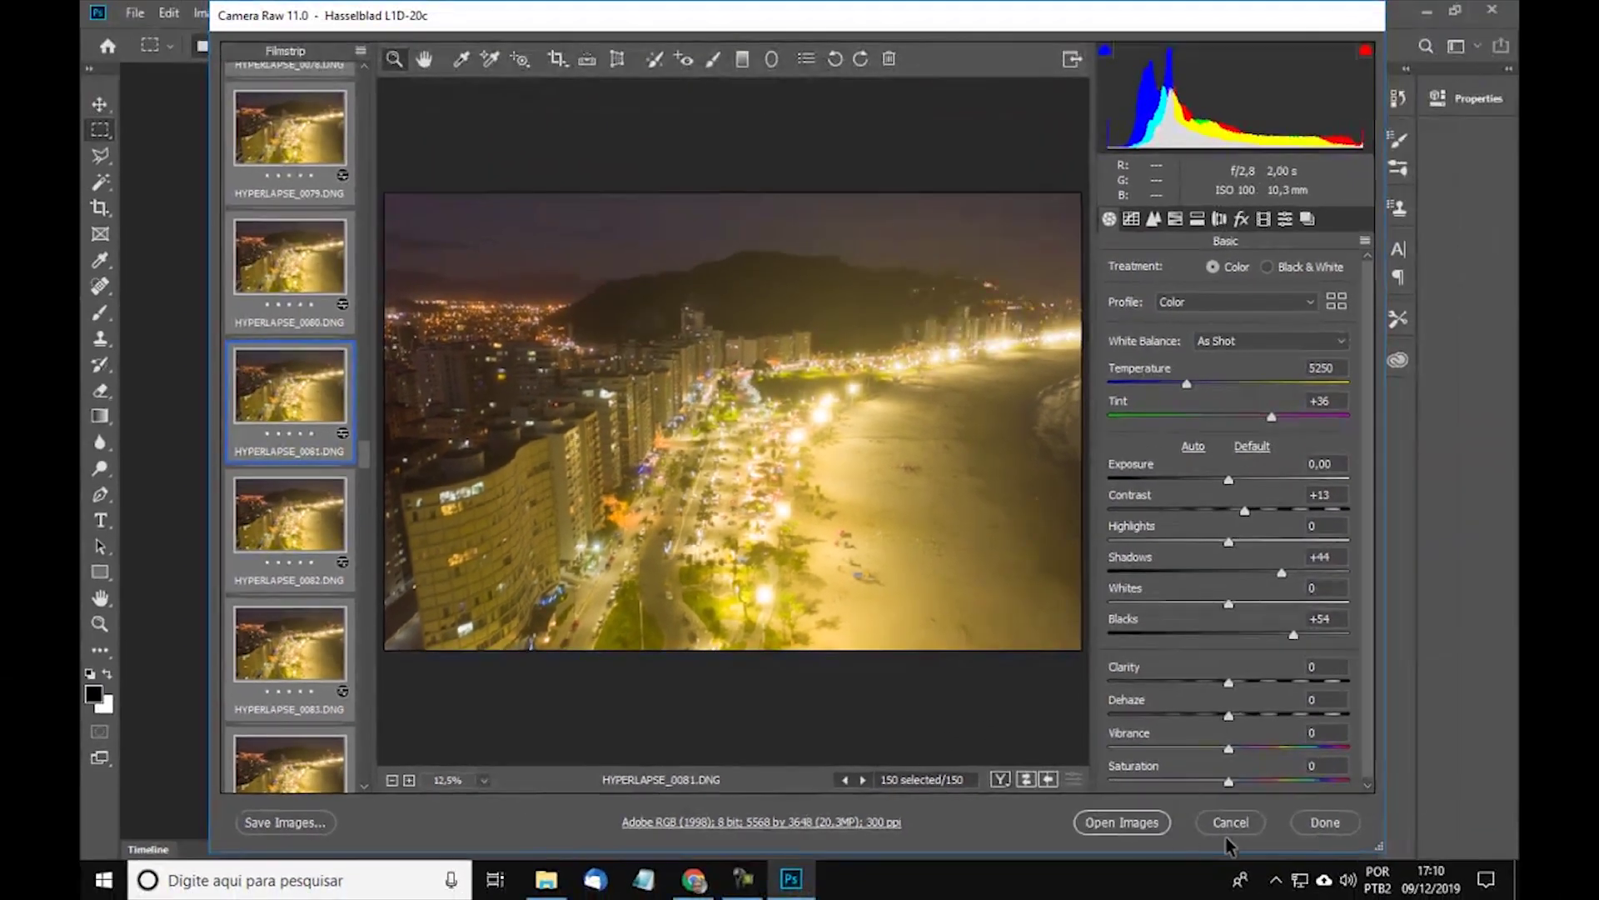
{"action": "left_click", "coordinate": [1328, 827]}
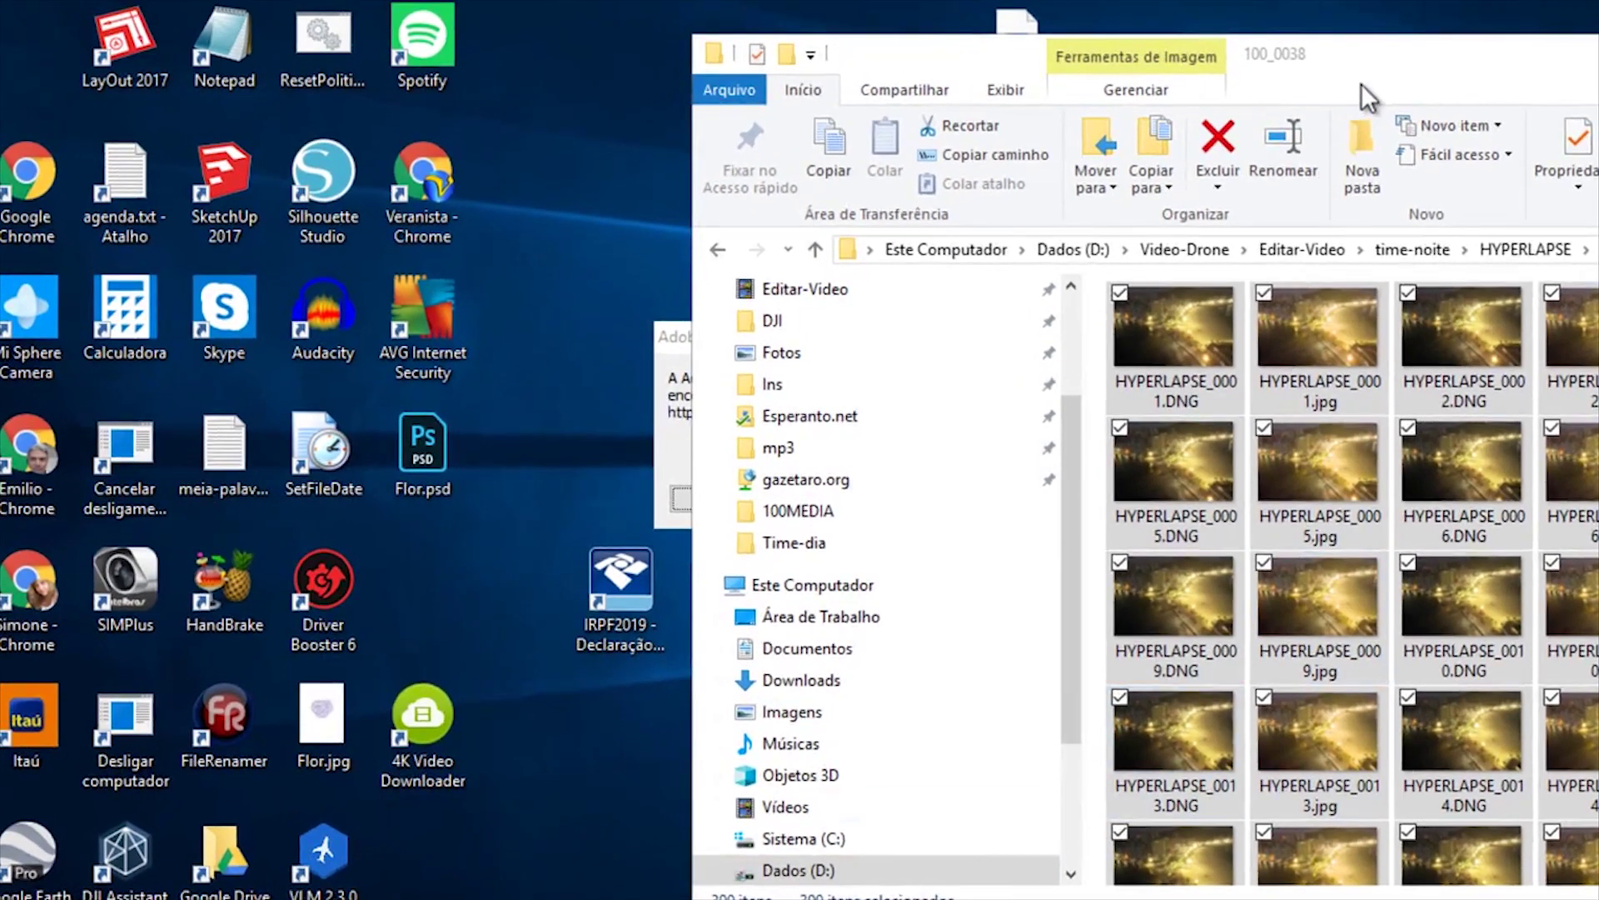
Show the 100_0038 folder as a detailed list sorted by file type, with the name column widened to fit the full file names
{"action": "left_click_drag", "start_coordinate": [1362, 74], "coordinate": [693, 42]}
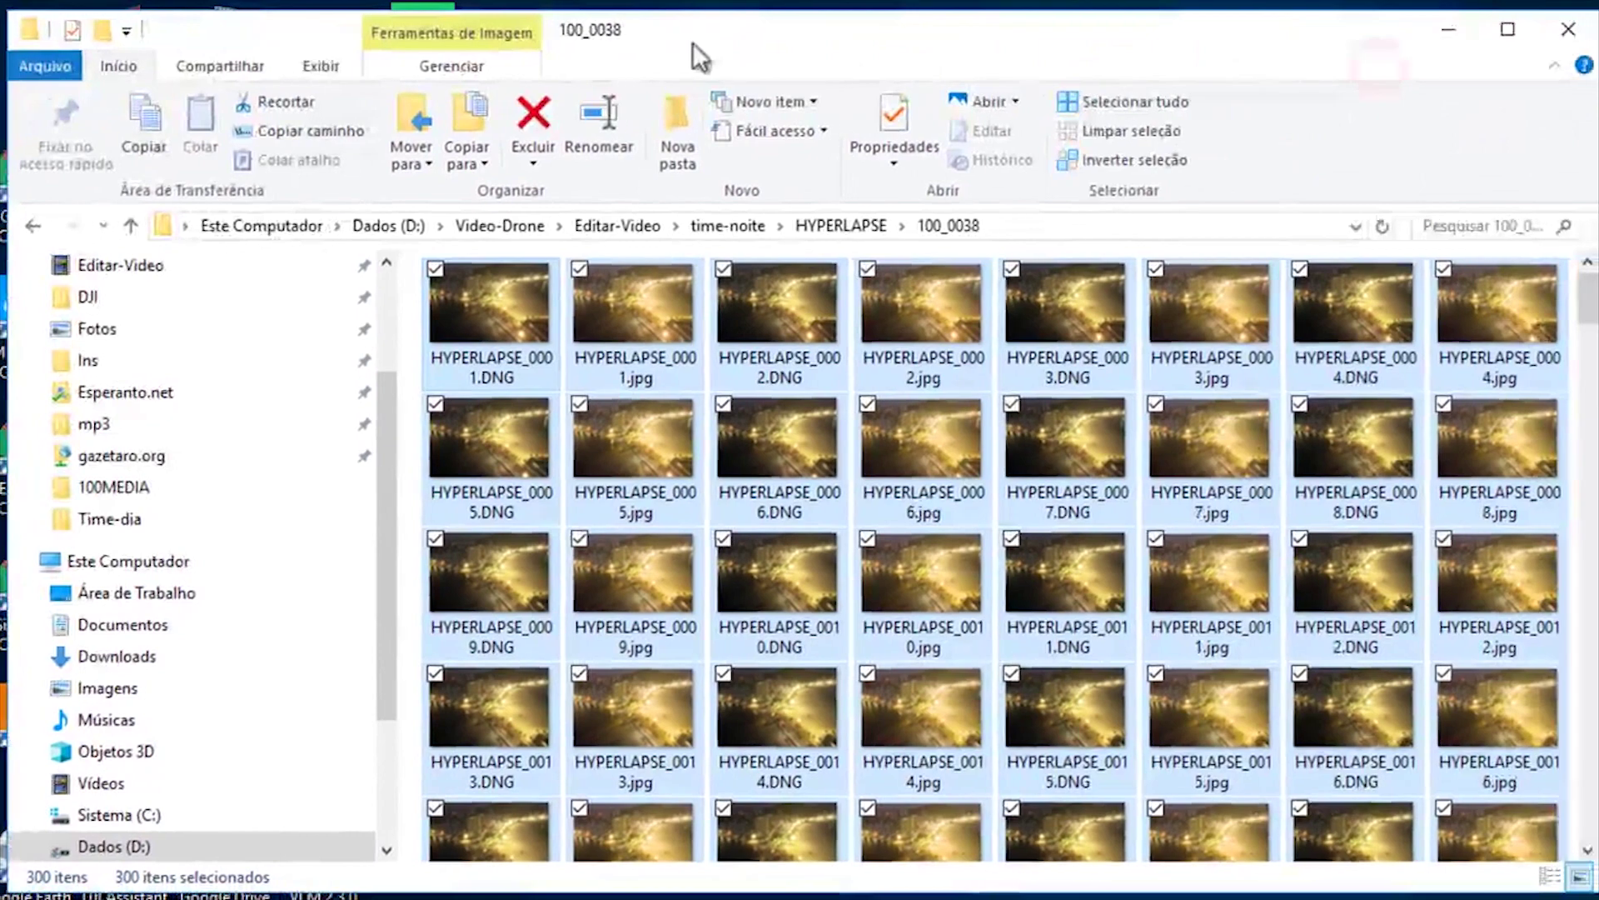
{"action": "left_click", "coordinate": [1550, 876]}
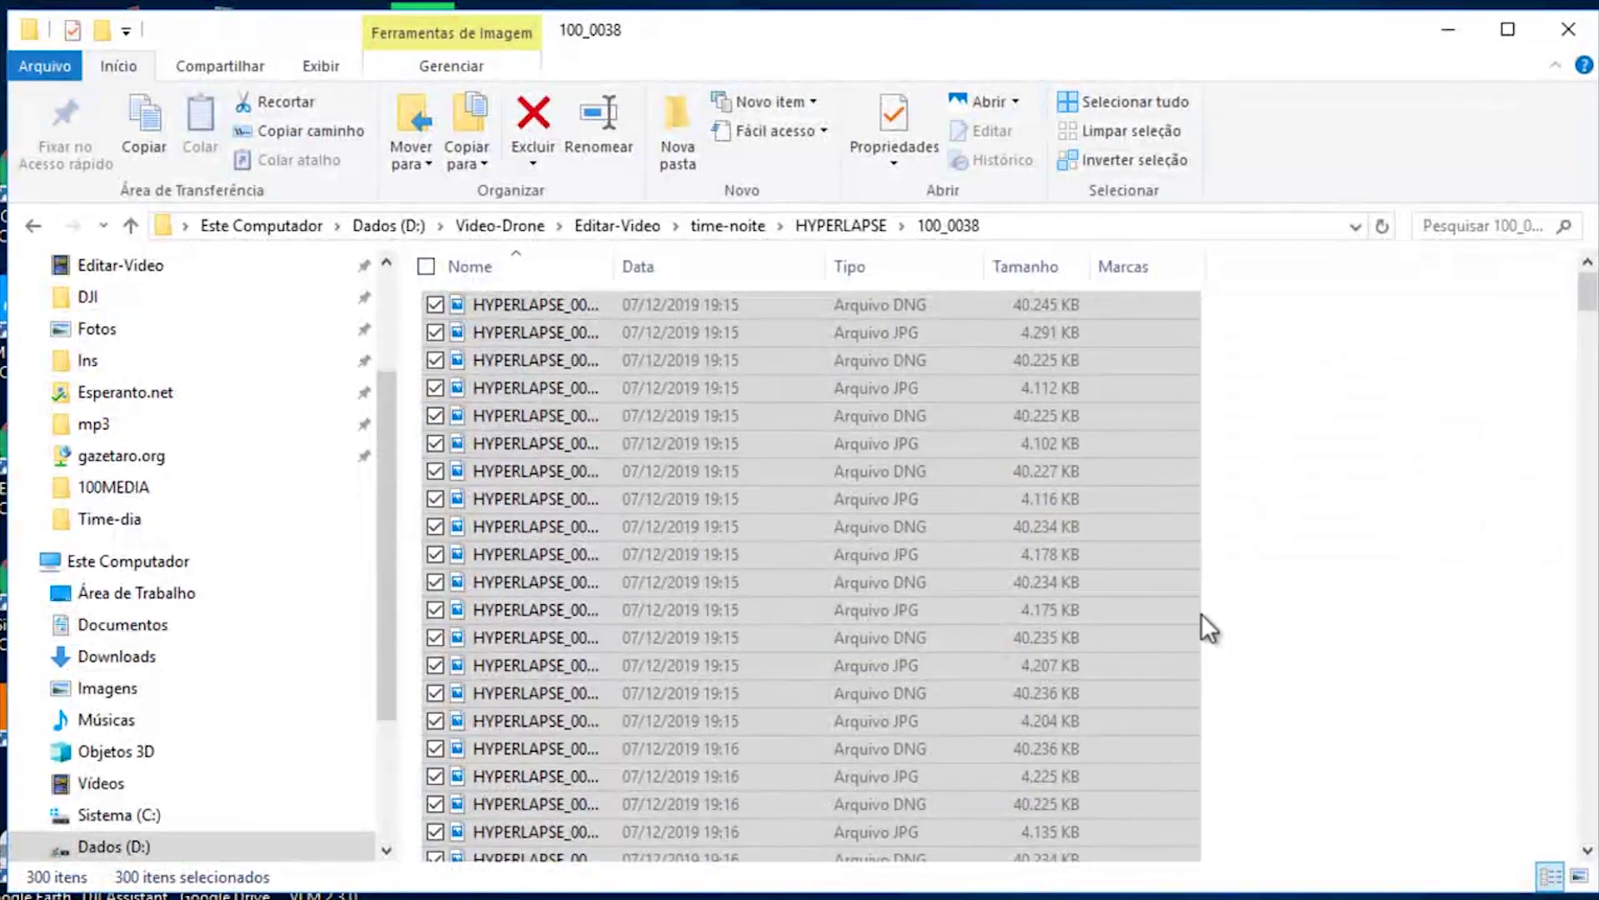
{"action": "left_click", "coordinate": [1329, 523]}
{"action": "left_click", "coordinate": [908, 272]}
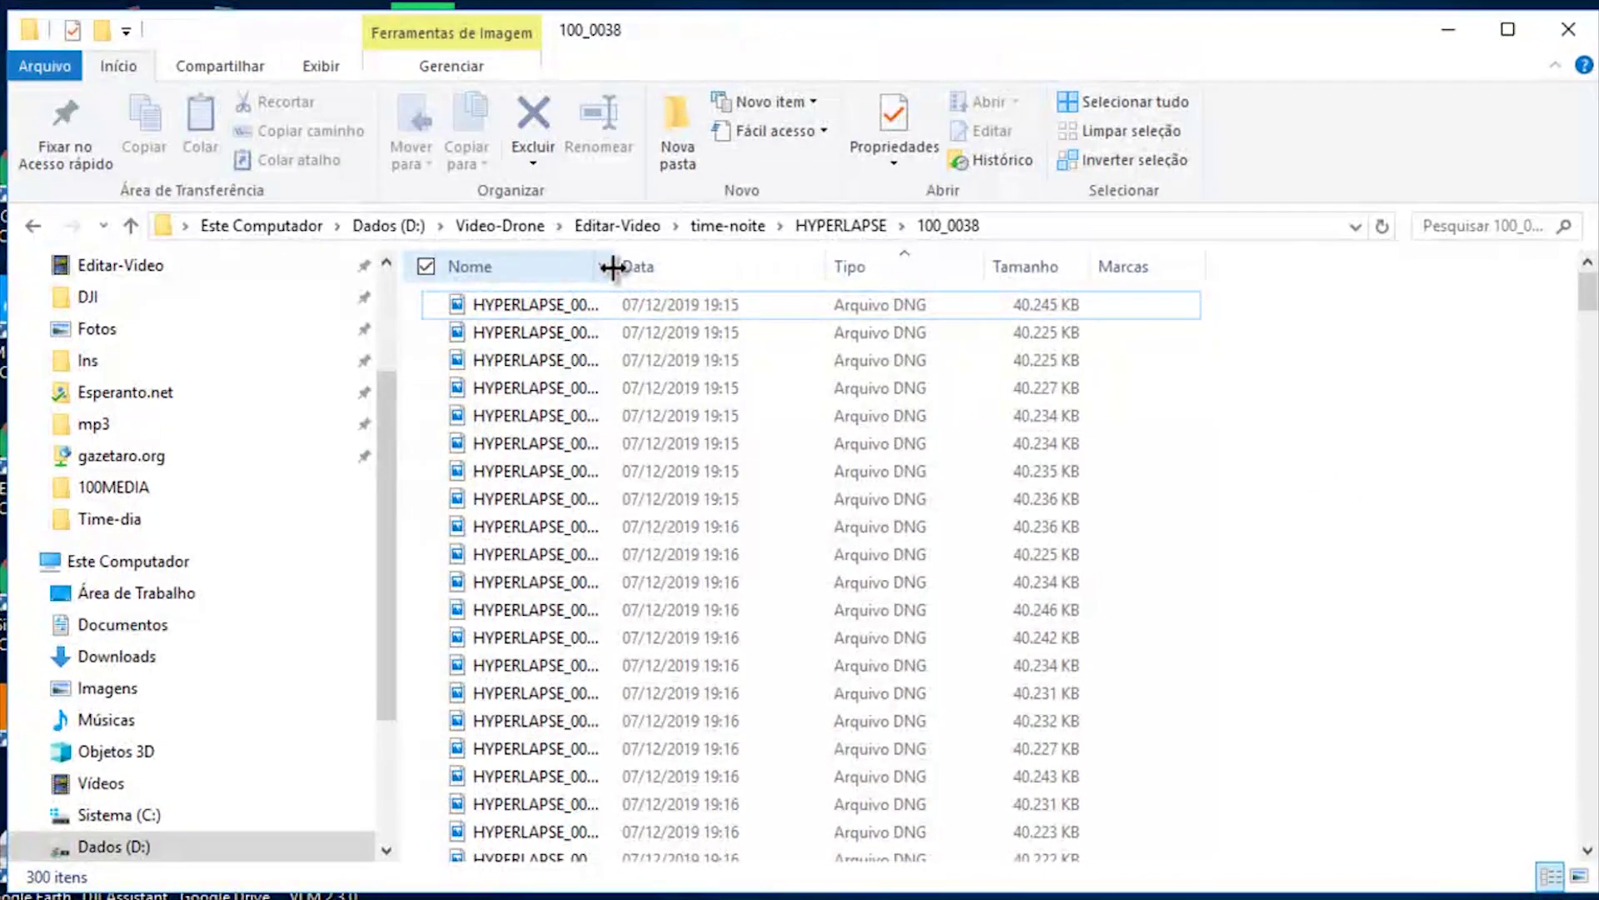
{"action": "left_click_drag", "start_coordinate": [612, 267], "coordinate": [878, 265]}
Examine the sorted file list to find where the DNG files end and the JPG files begin
{"action": "left_click", "coordinate": [643, 305]}
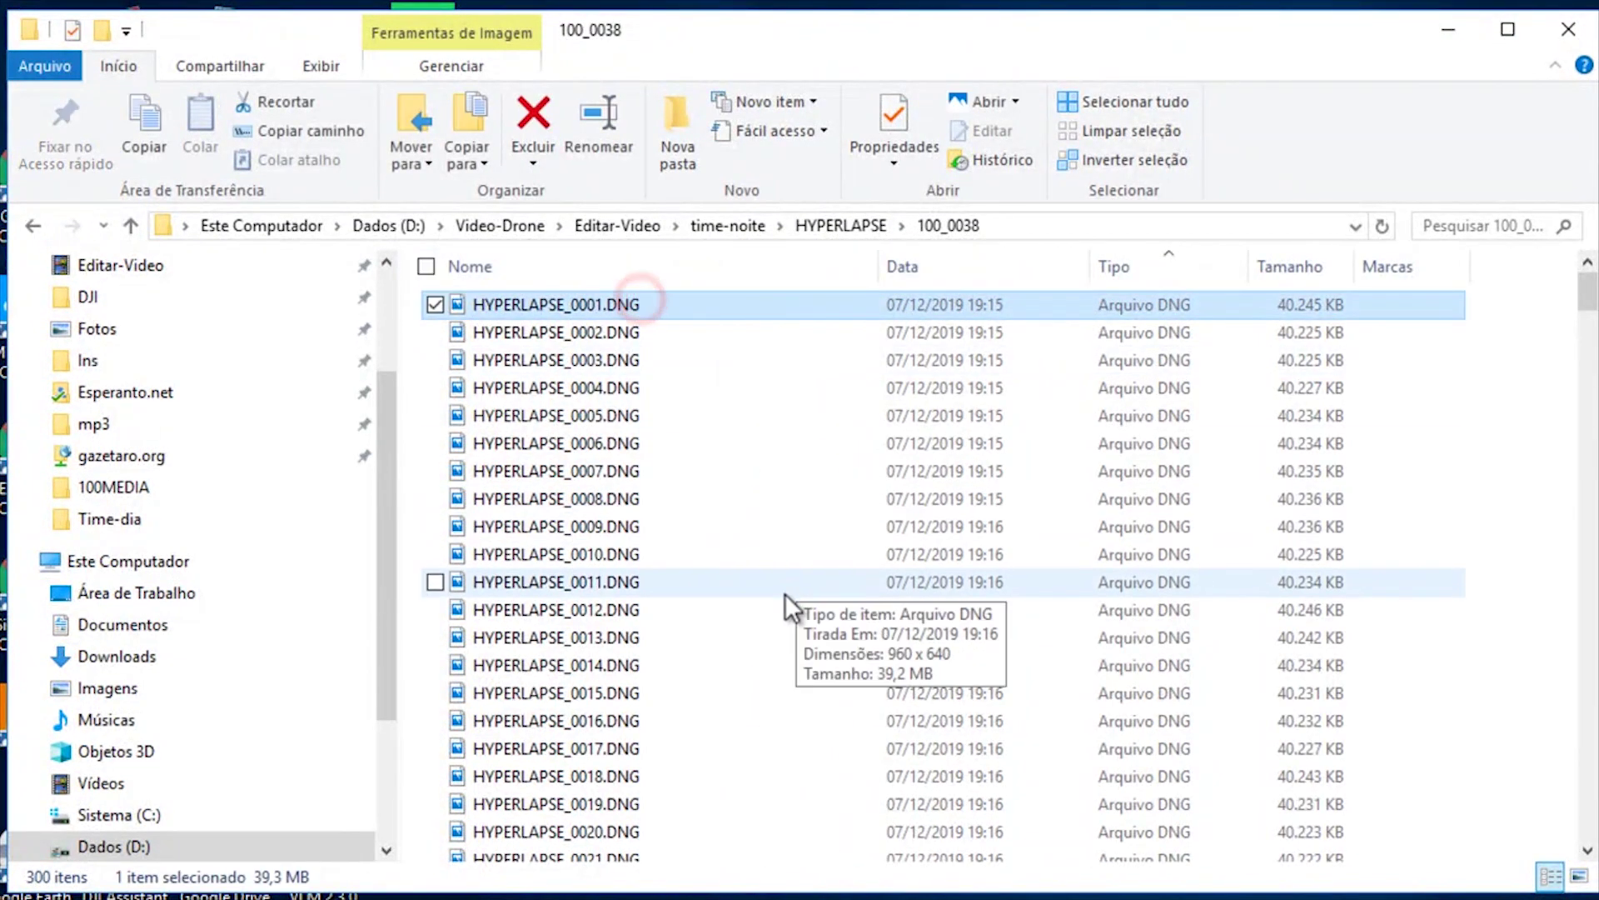
{"action": "scroll", "coordinate": [785, 593], "scroll_direction": "down", "scroll_amount": 12}
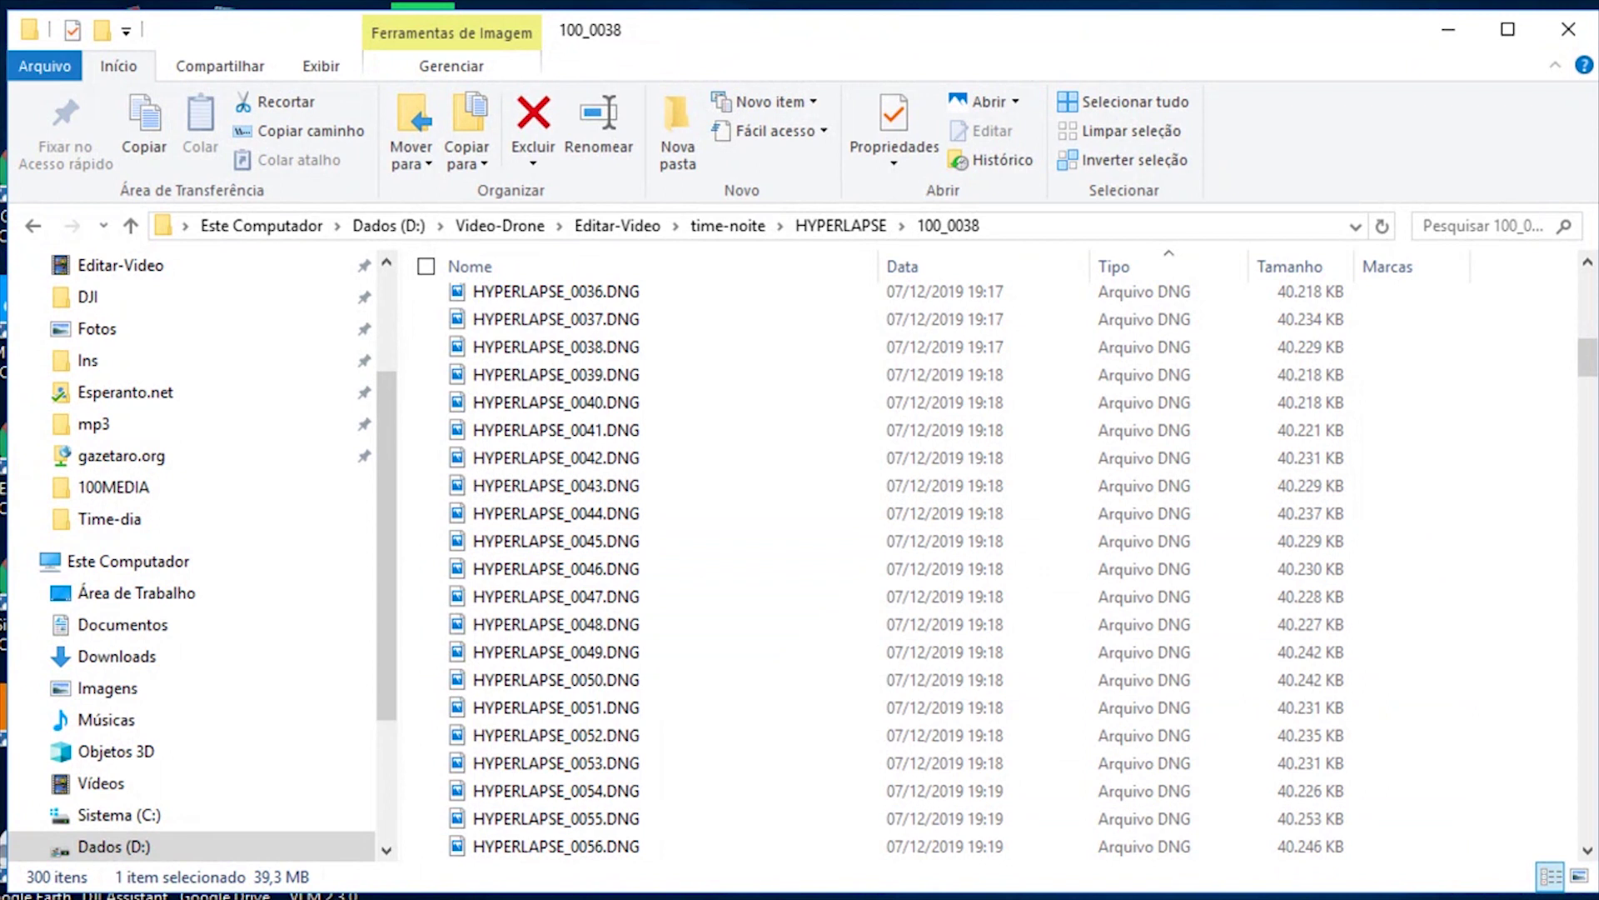
{"action": "left_click", "coordinate": [732, 708]}
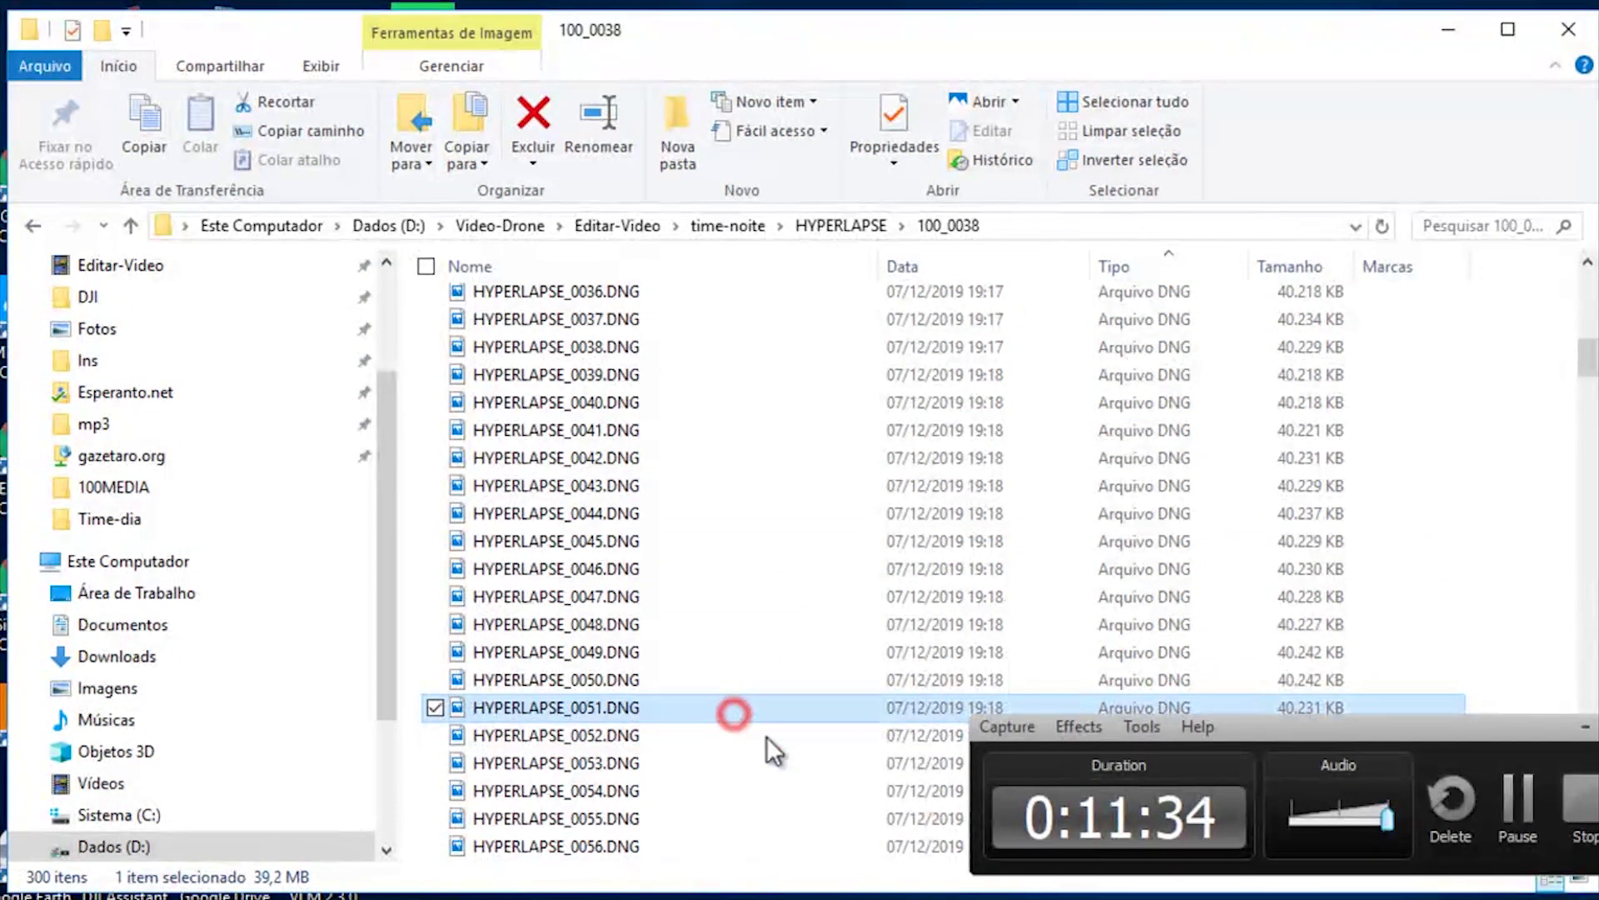
{"action": "left_click", "coordinate": [1585, 726]}
{"action": "scroll", "coordinate": [813, 706], "scroll_direction": "down", "scroll_amount": 17}
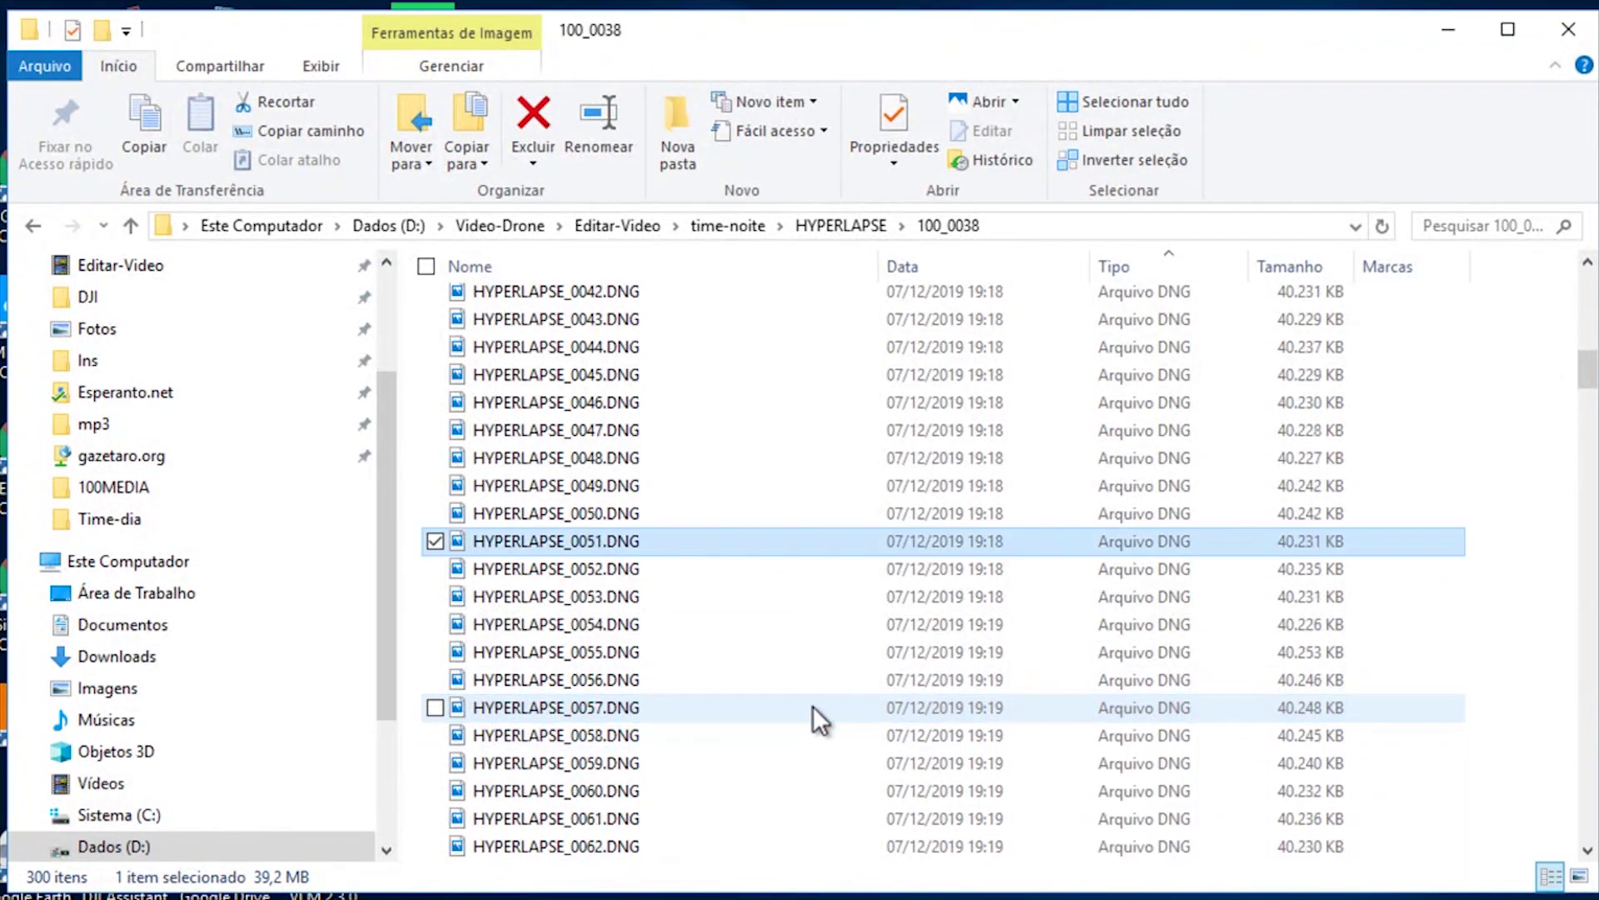
{"action": "scroll", "coordinate": [811, 717], "scroll_direction": "down", "scroll_amount": 20}
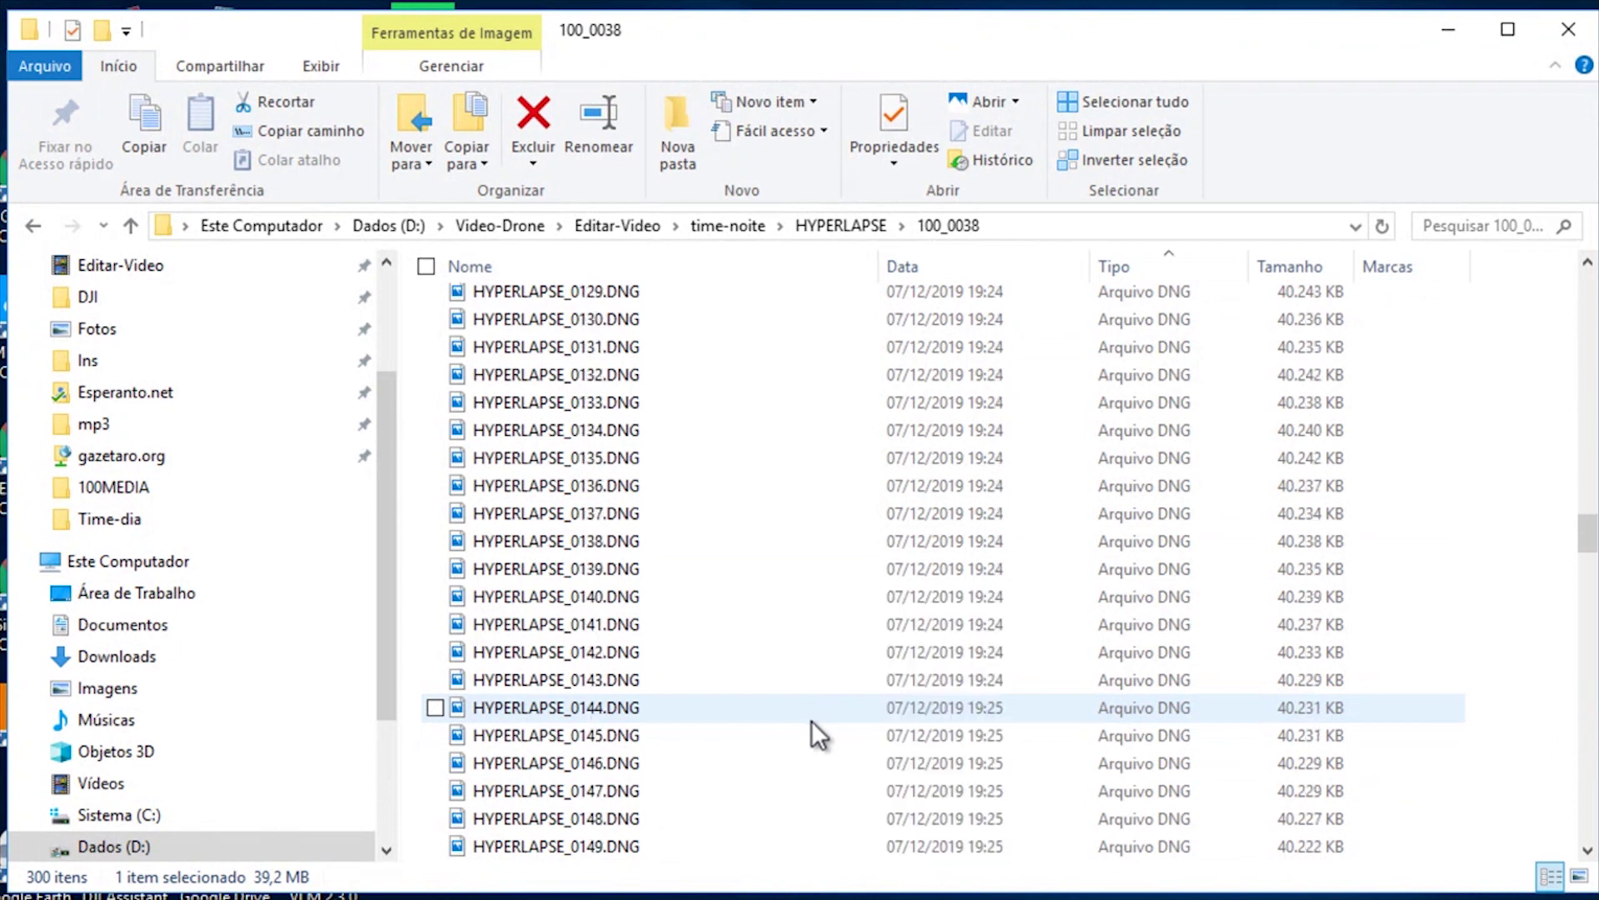
{"action": "left_click", "coordinate": [630, 318]}
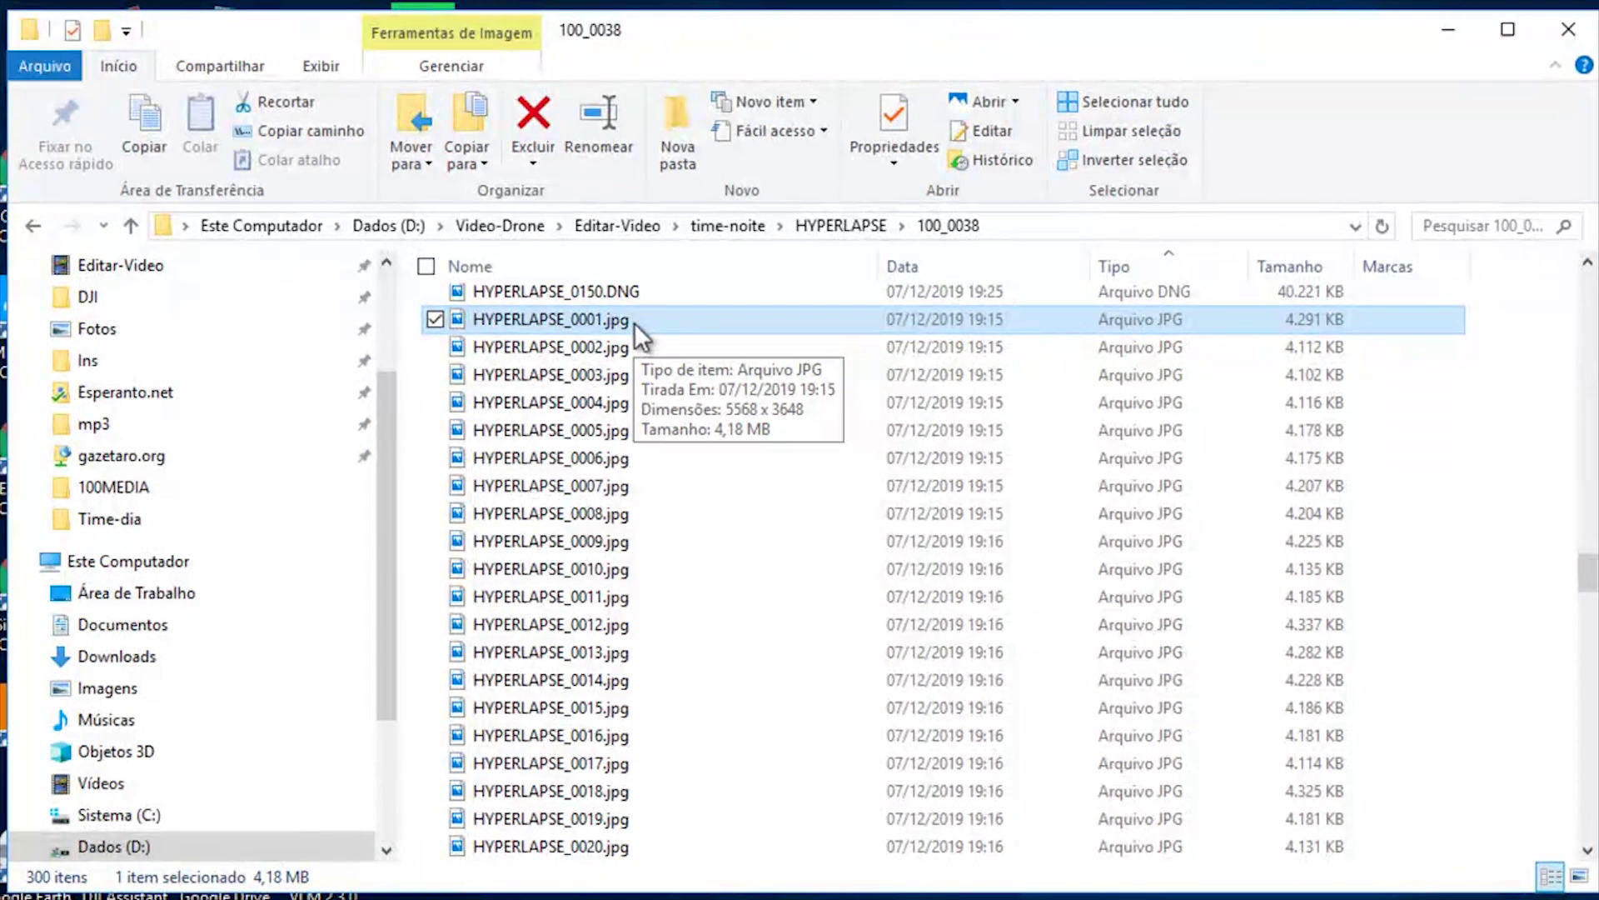
{"action": "scroll", "coordinate": [658, 408], "scroll_direction": "up", "scroll_amount": 1}
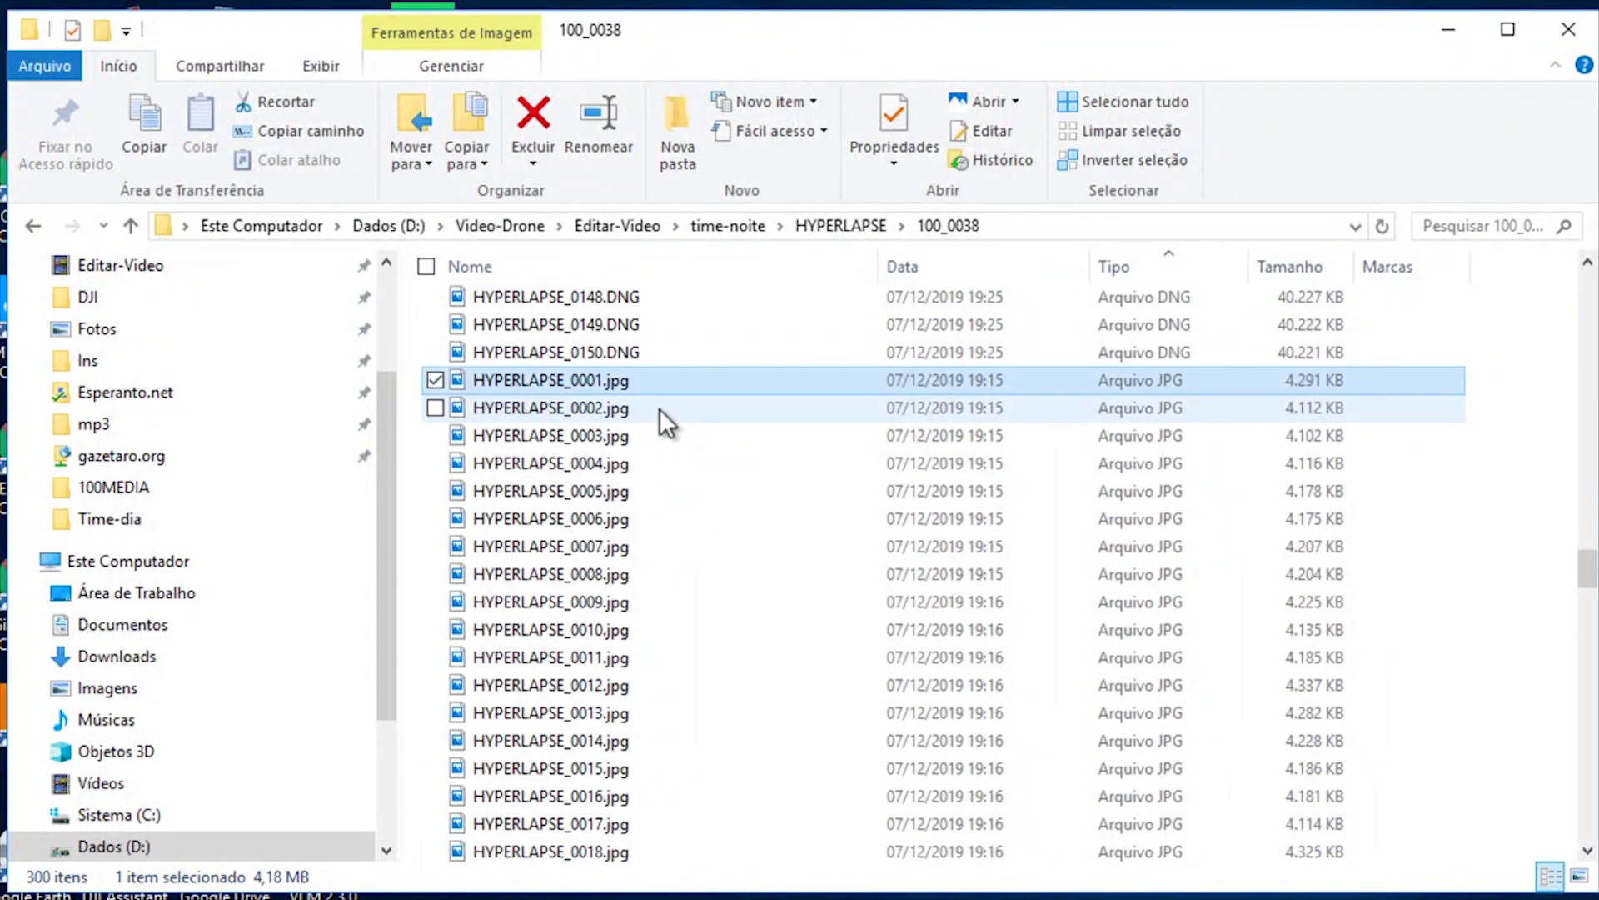
Delete all DNG files from HYPERLAPSE_0001.DNG to HYPERLAPSE_0150.DNG, keeping only the JPG versions
{"action": "left_click", "coordinate": [636, 357]}
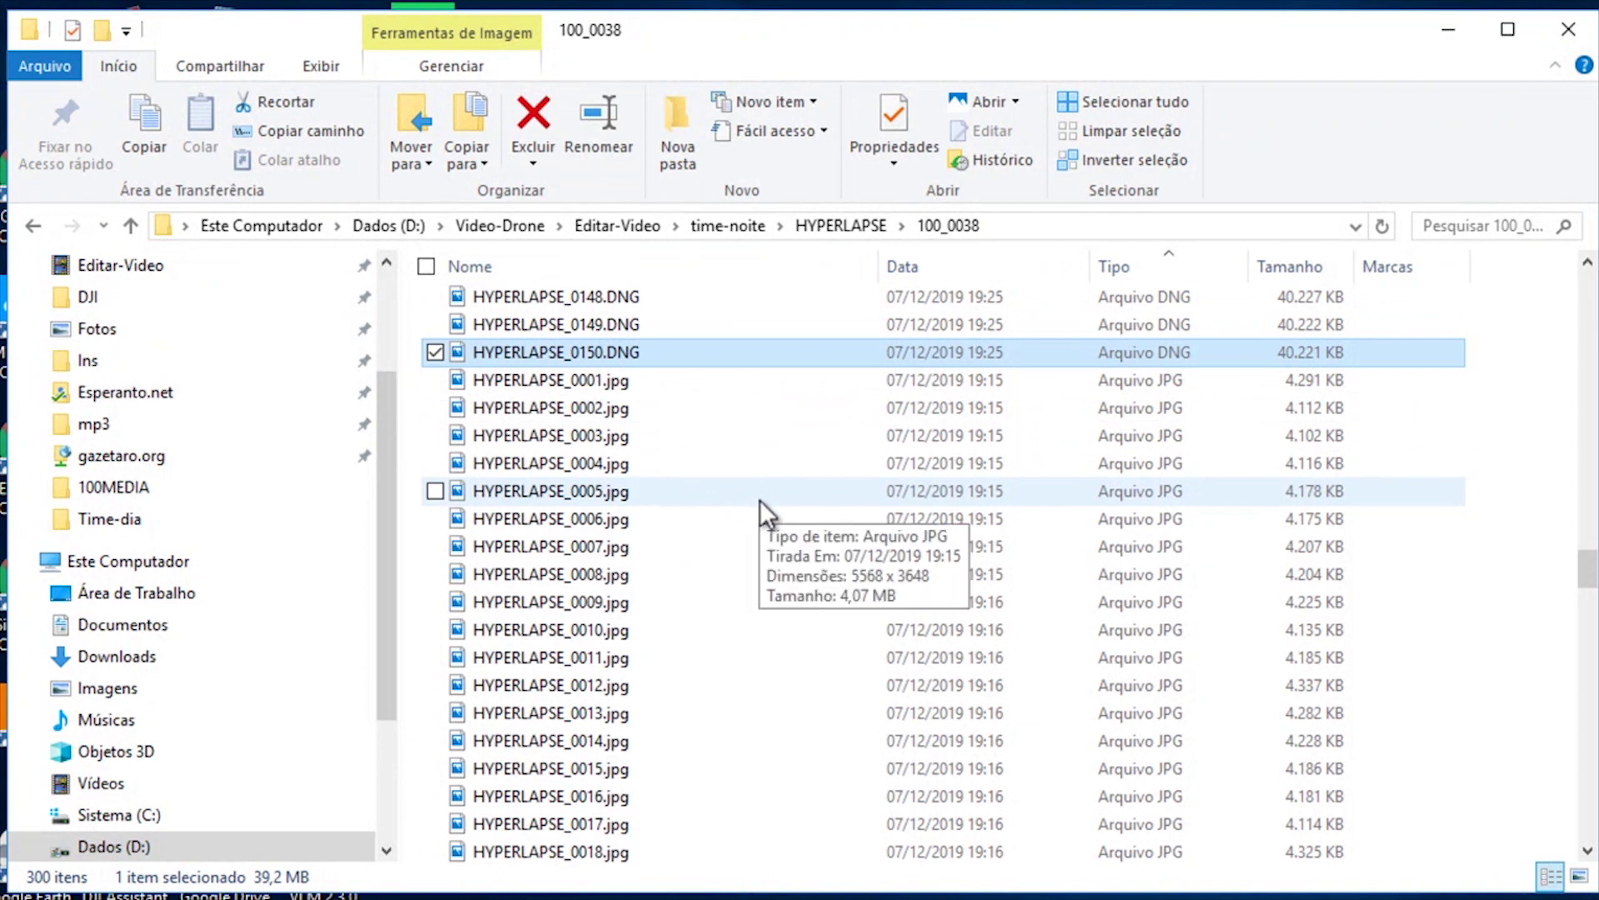
{"action": "scroll", "coordinate": [758, 505], "scroll_direction": "up", "scroll_amount": 20}
{"action": "scroll", "coordinate": [748, 502], "scroll_direction": "up", "scroll_amount": 19}
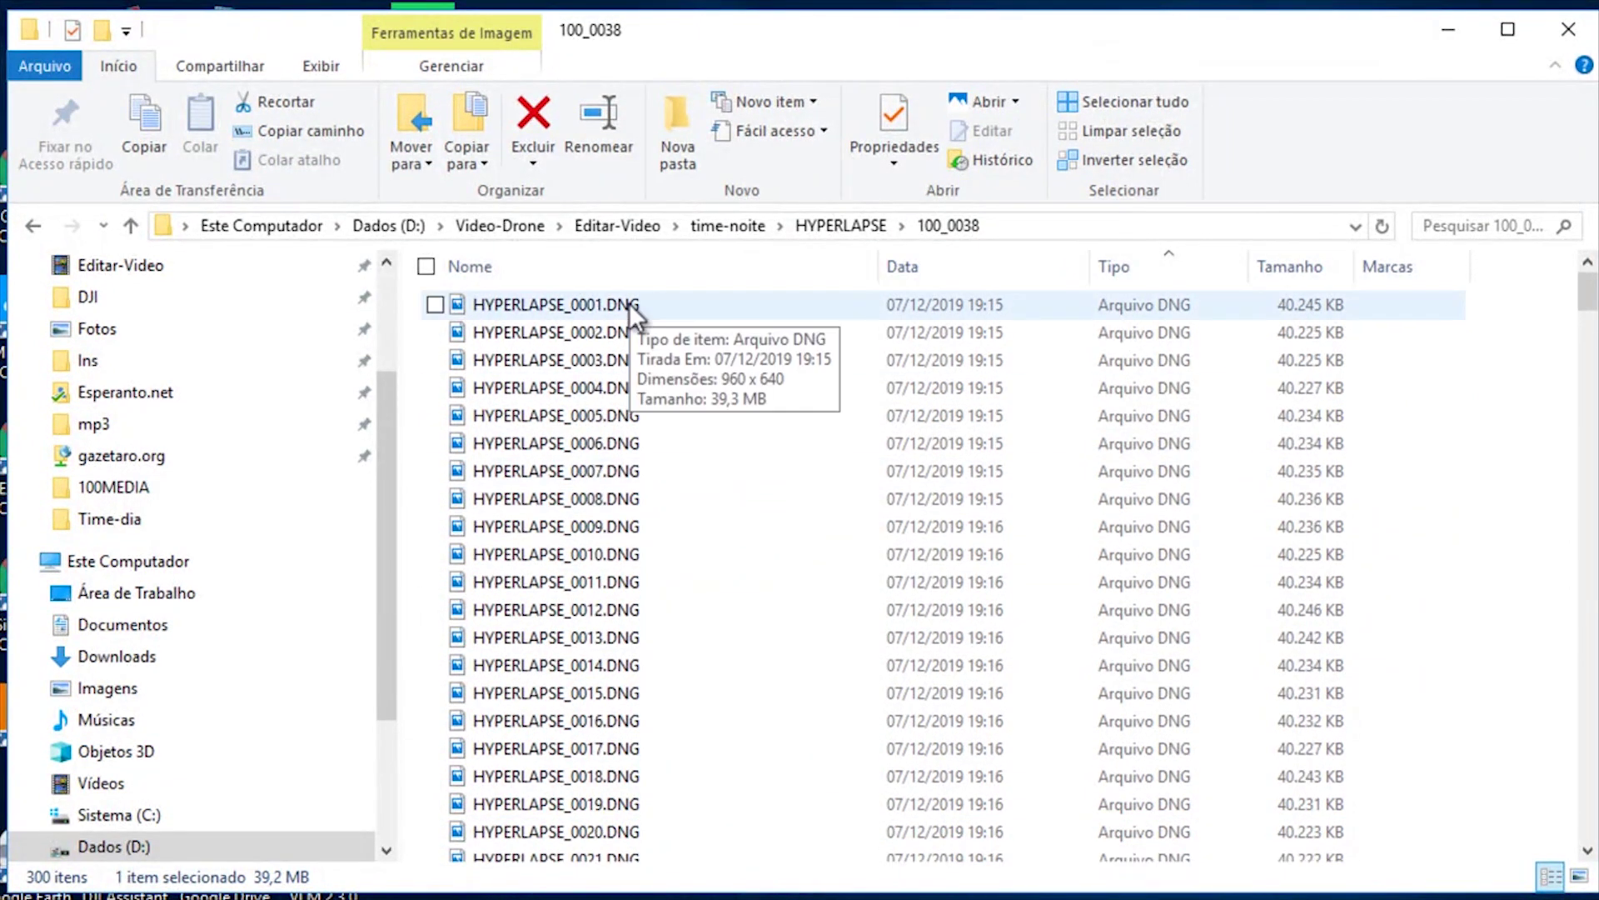
{"action": "left_click", "coordinate": [628, 305], "text": "shift"}
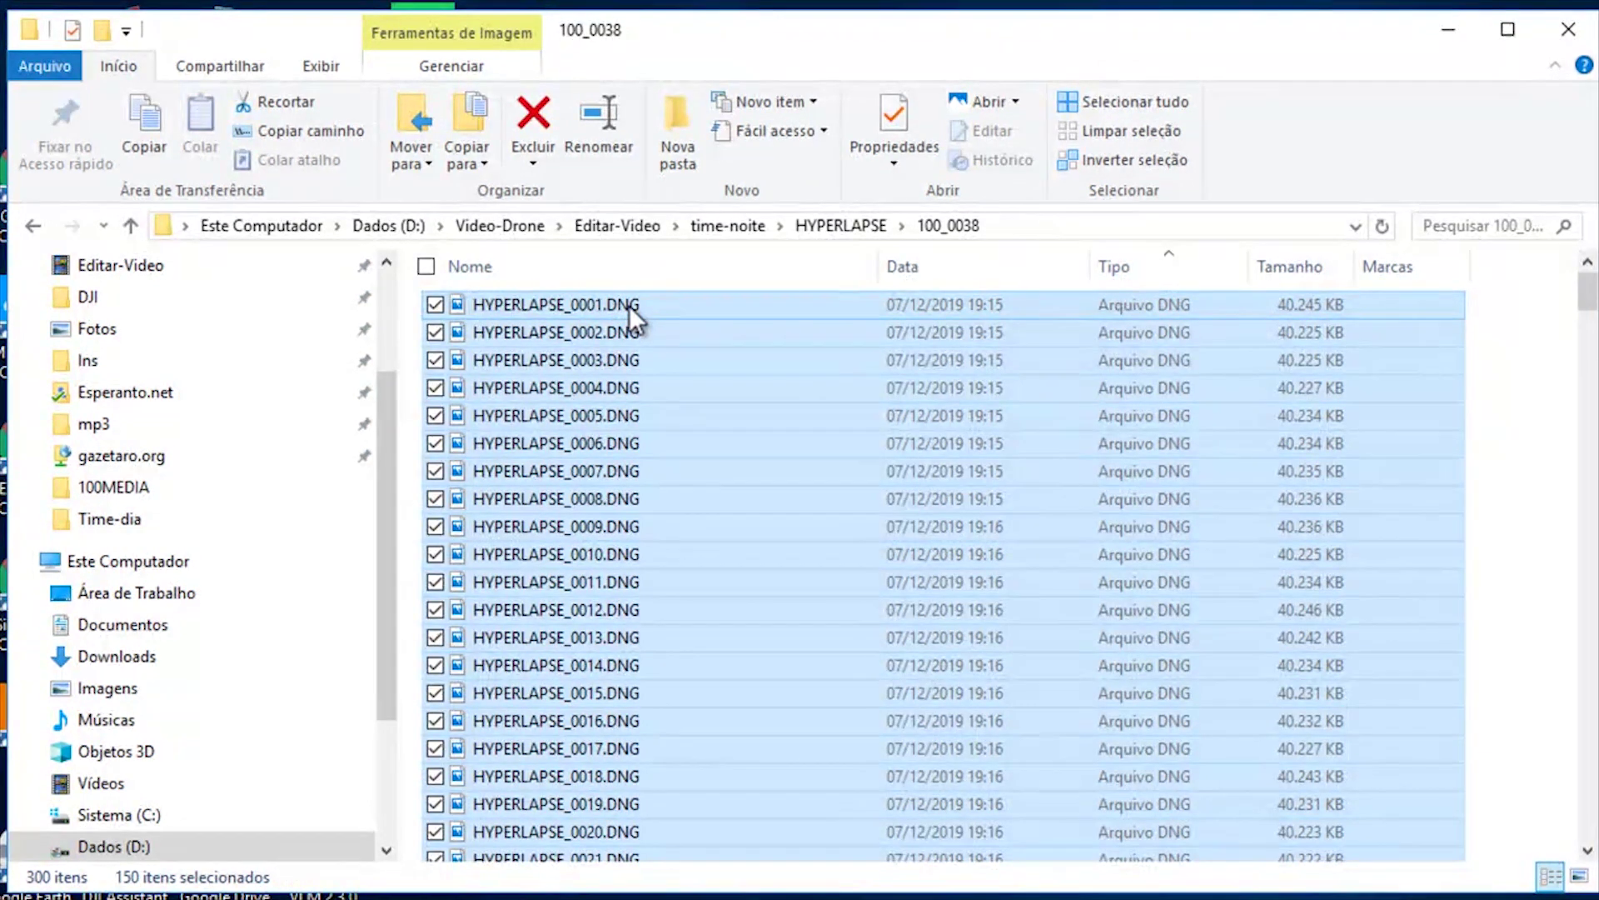
{"action": "key", "text": "Delete"}
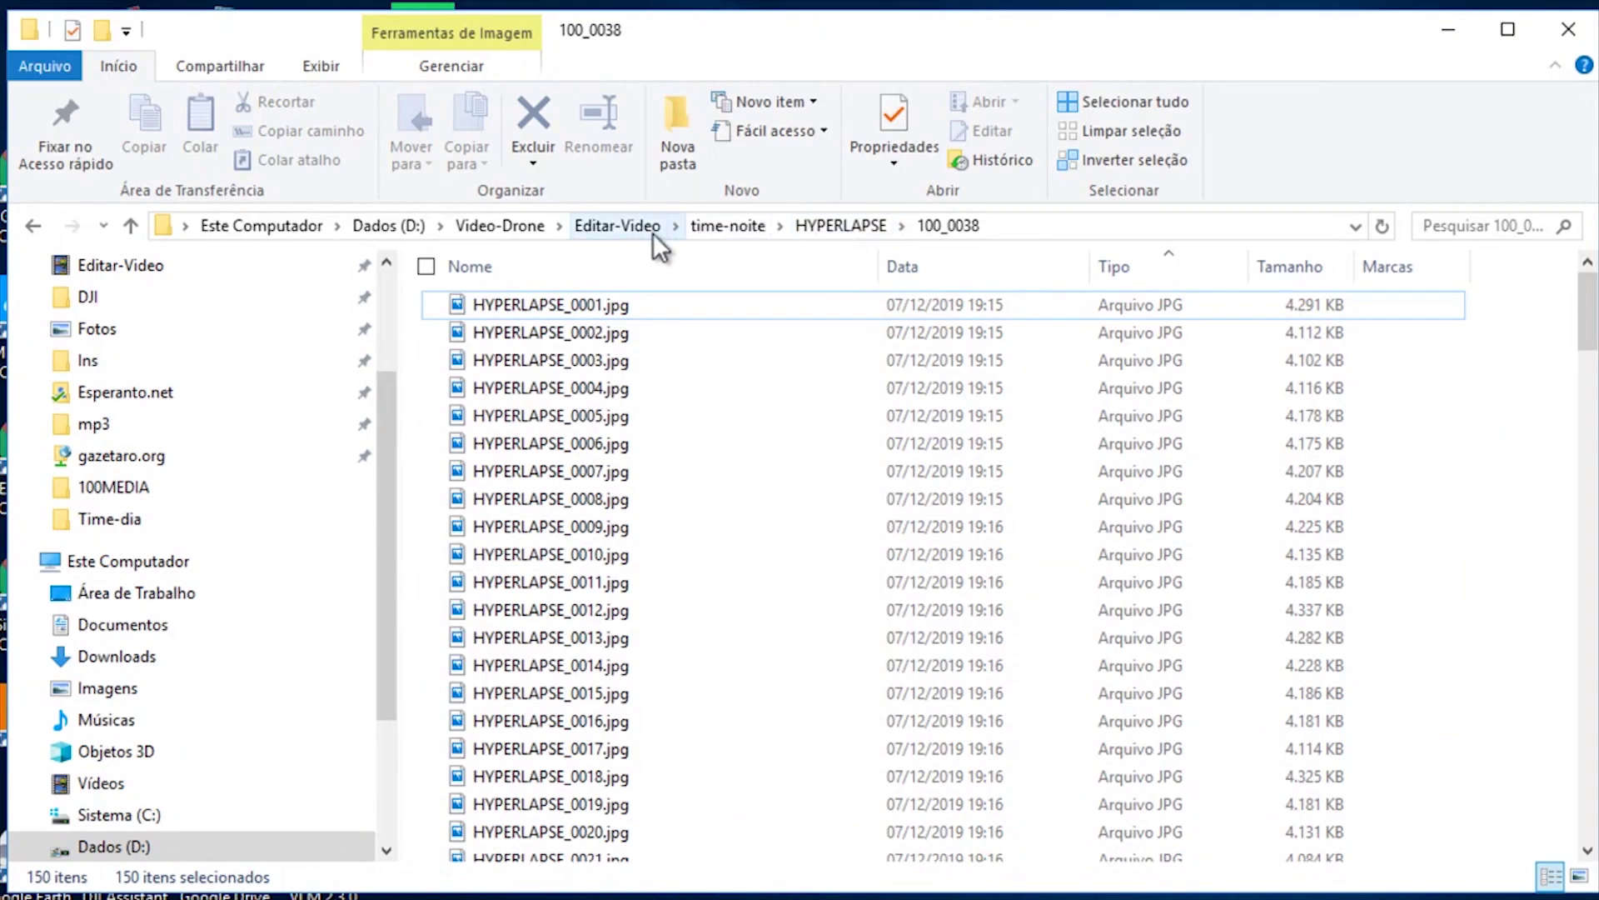
Open the 100_0453 folder inside Editar-Video > Time-dia > HYPERLAPSE
{"action": "left_click", "coordinate": [649, 230]}
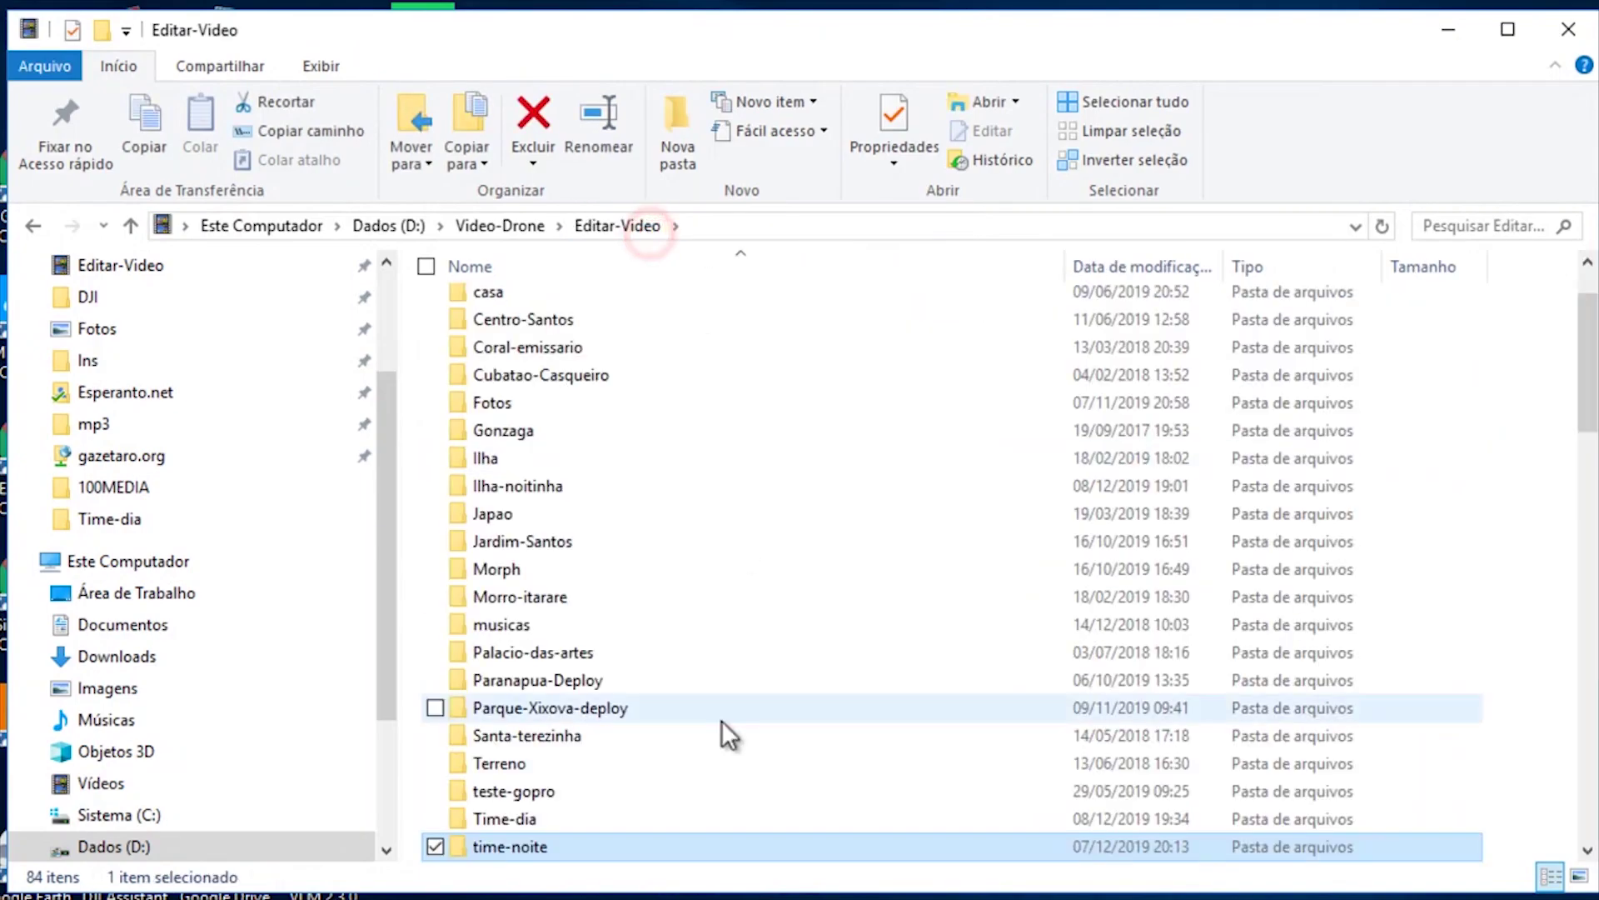
{"action": "double_click", "coordinate": [613, 819]}
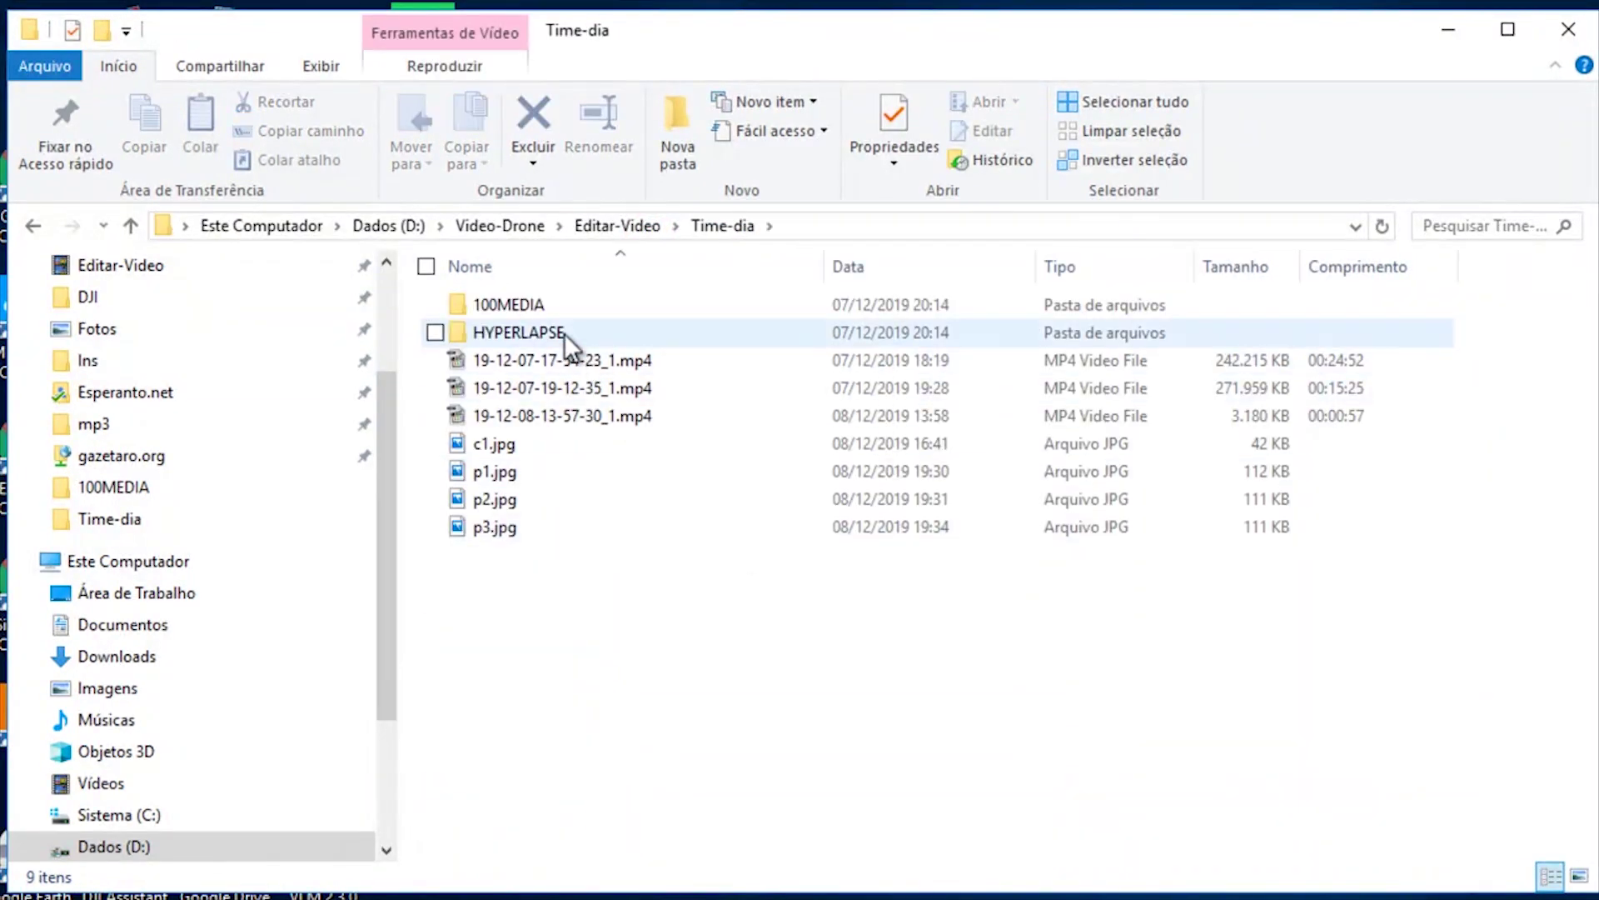
{"action": "double_click", "coordinate": [563, 330]}
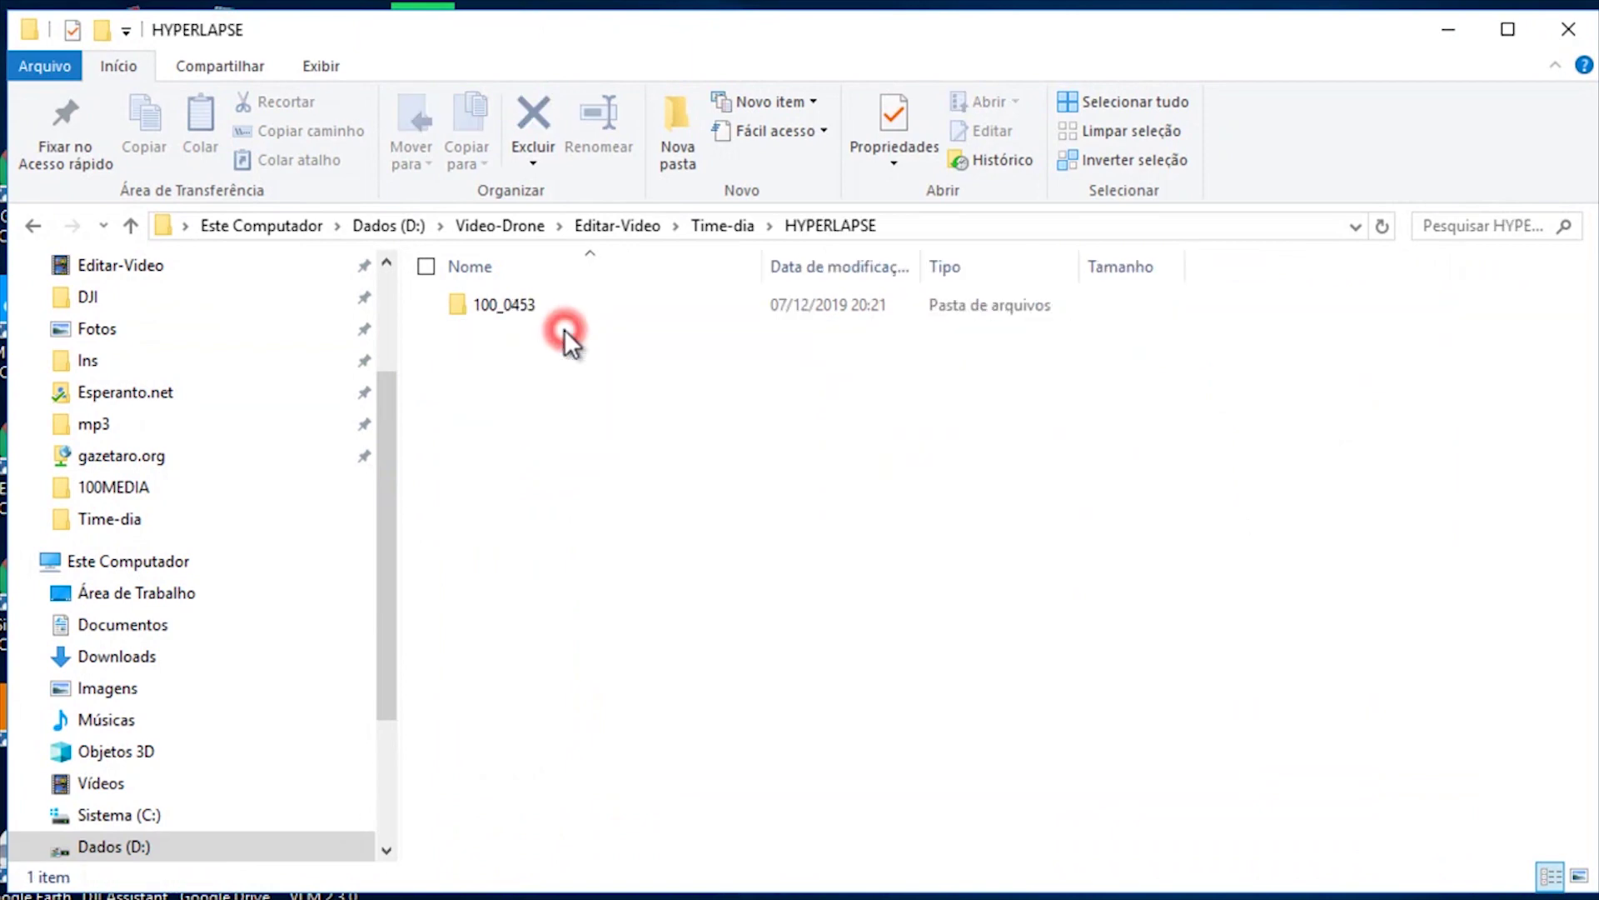
{"action": "double_click", "coordinate": [510, 302]}
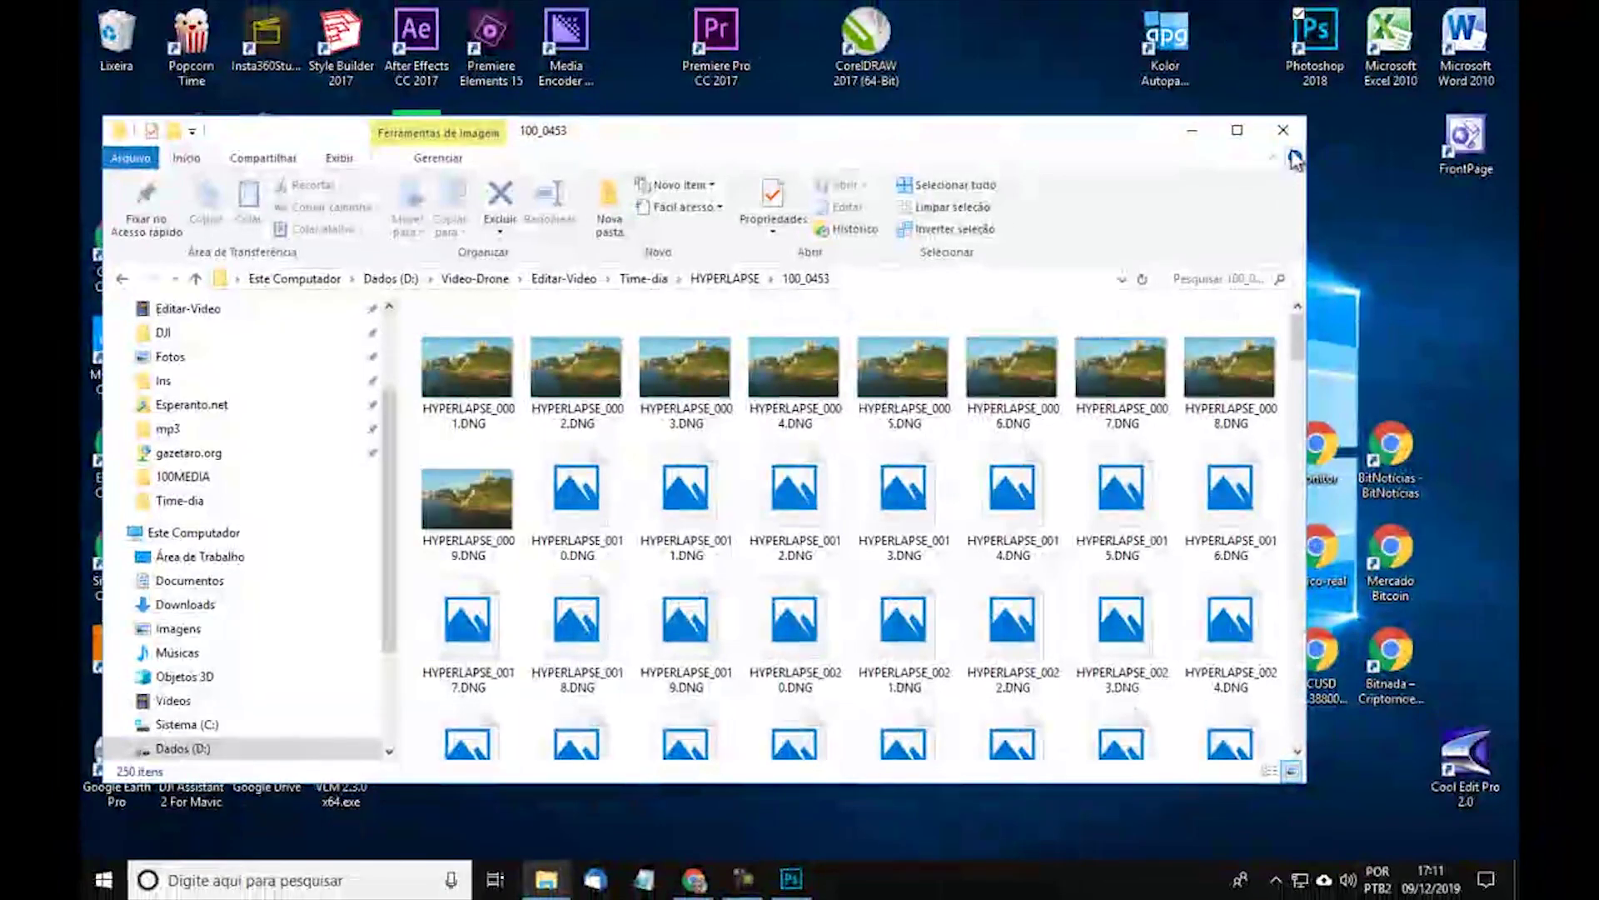
Select all DNG files in the 100_0453 folder and open them in Photoshop's Camera Raw
{"action": "left_click", "coordinate": [492, 377]}
{"action": "key", "text": "ctrl+a"}
{"action": "left_click_drag", "start_coordinate": [478, 355], "coordinate": [836, 693]}
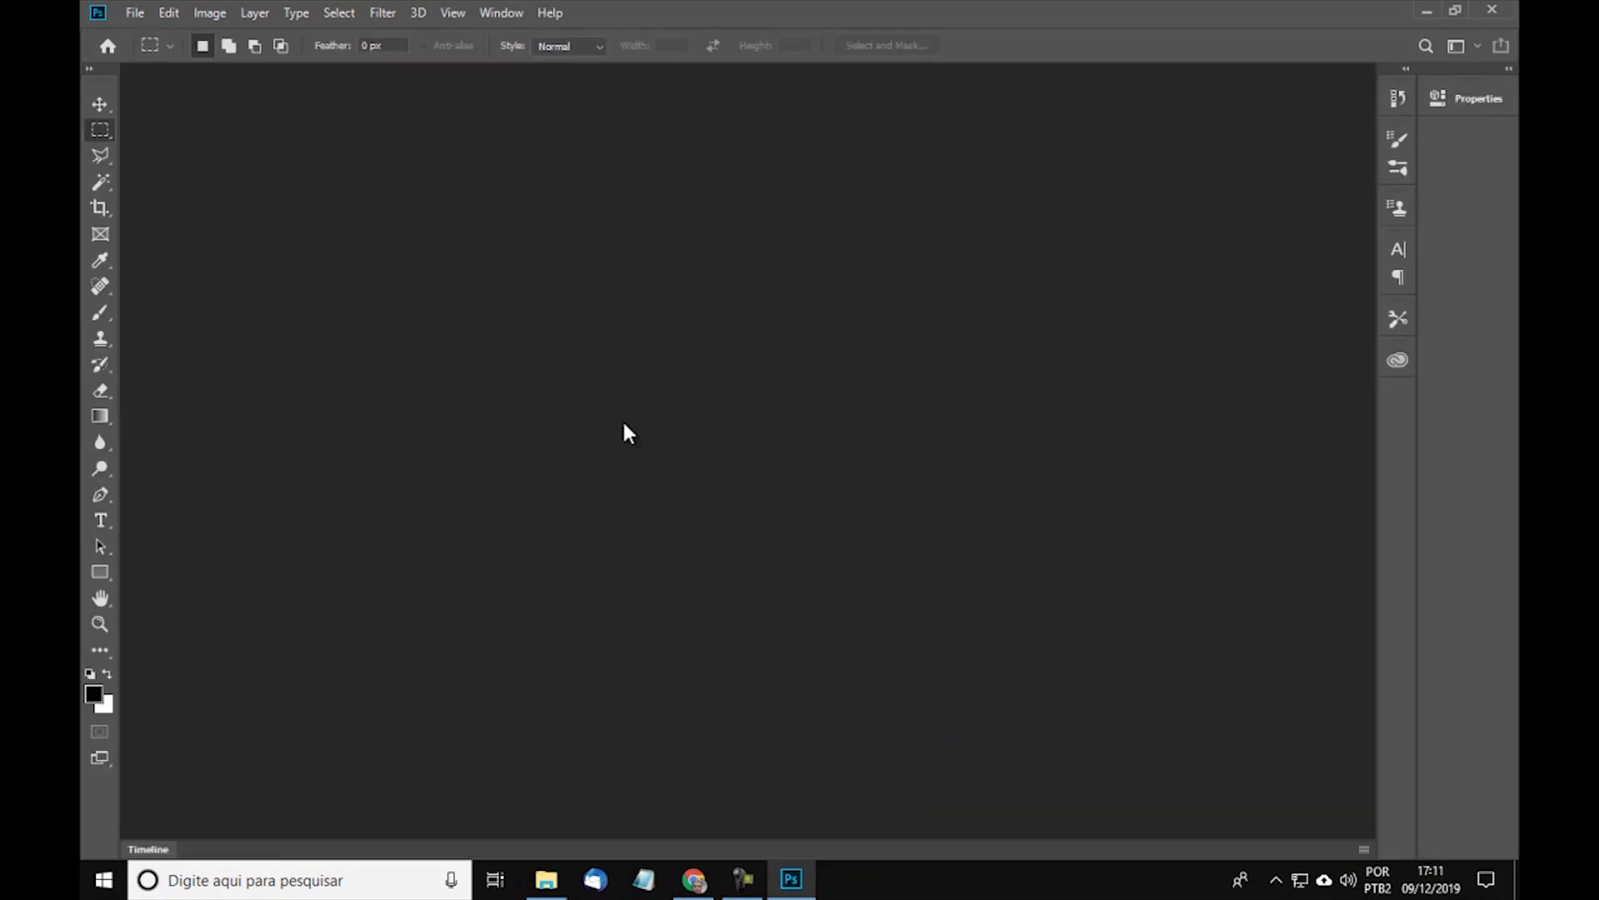
{"action": "left_click", "coordinate": [546, 878]}
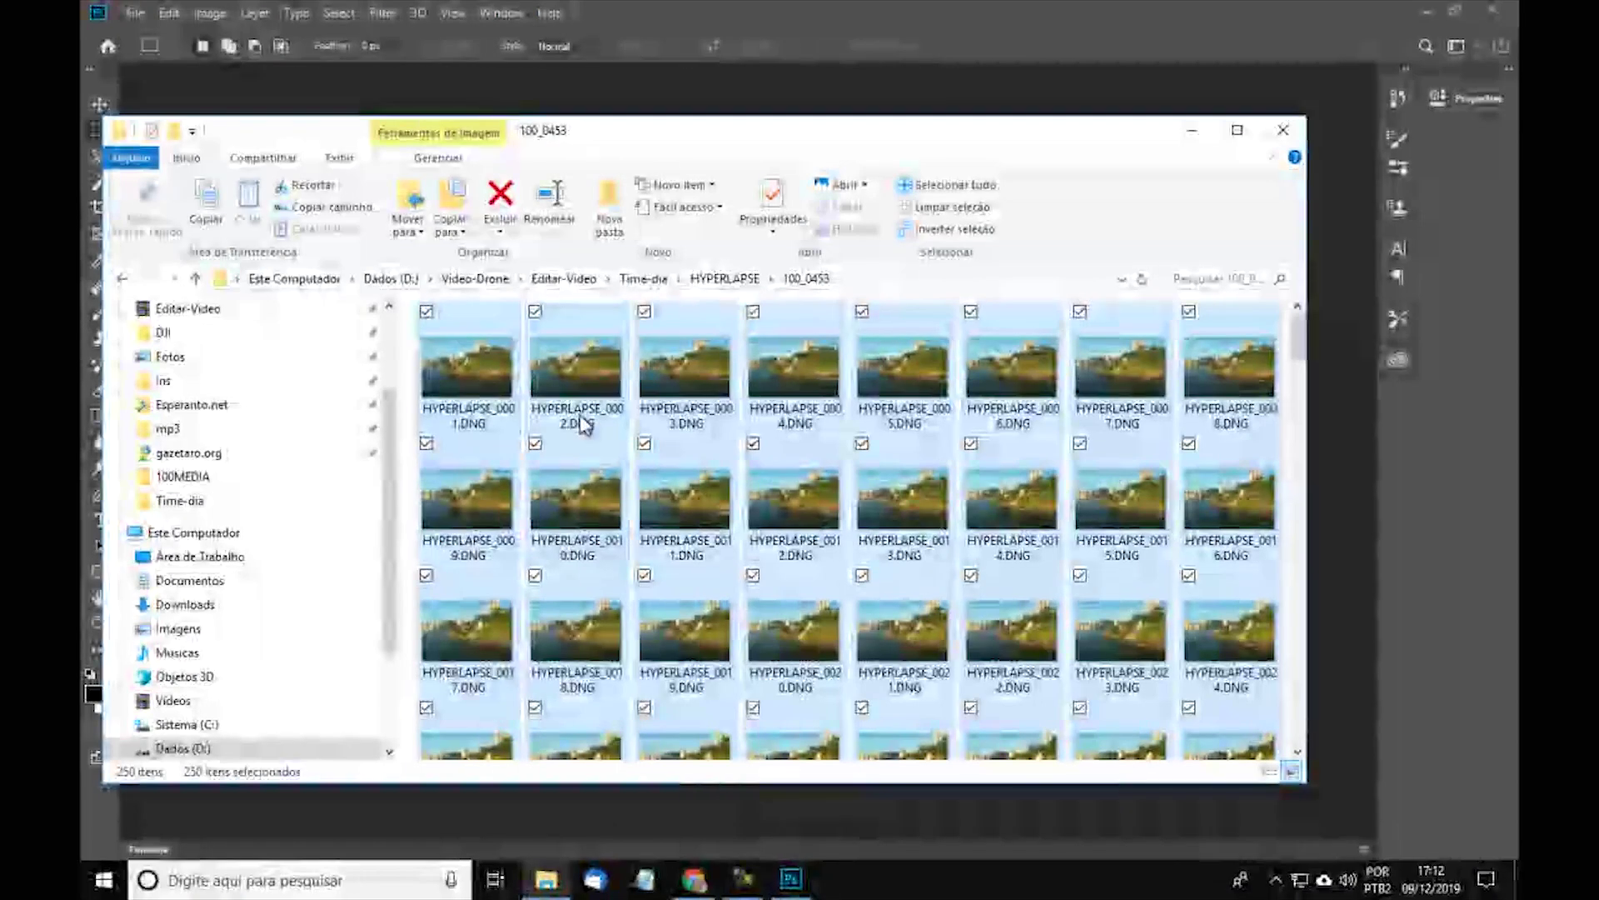
{"action": "left_click_drag", "start_coordinate": [461, 353], "coordinate": [520, 808]}
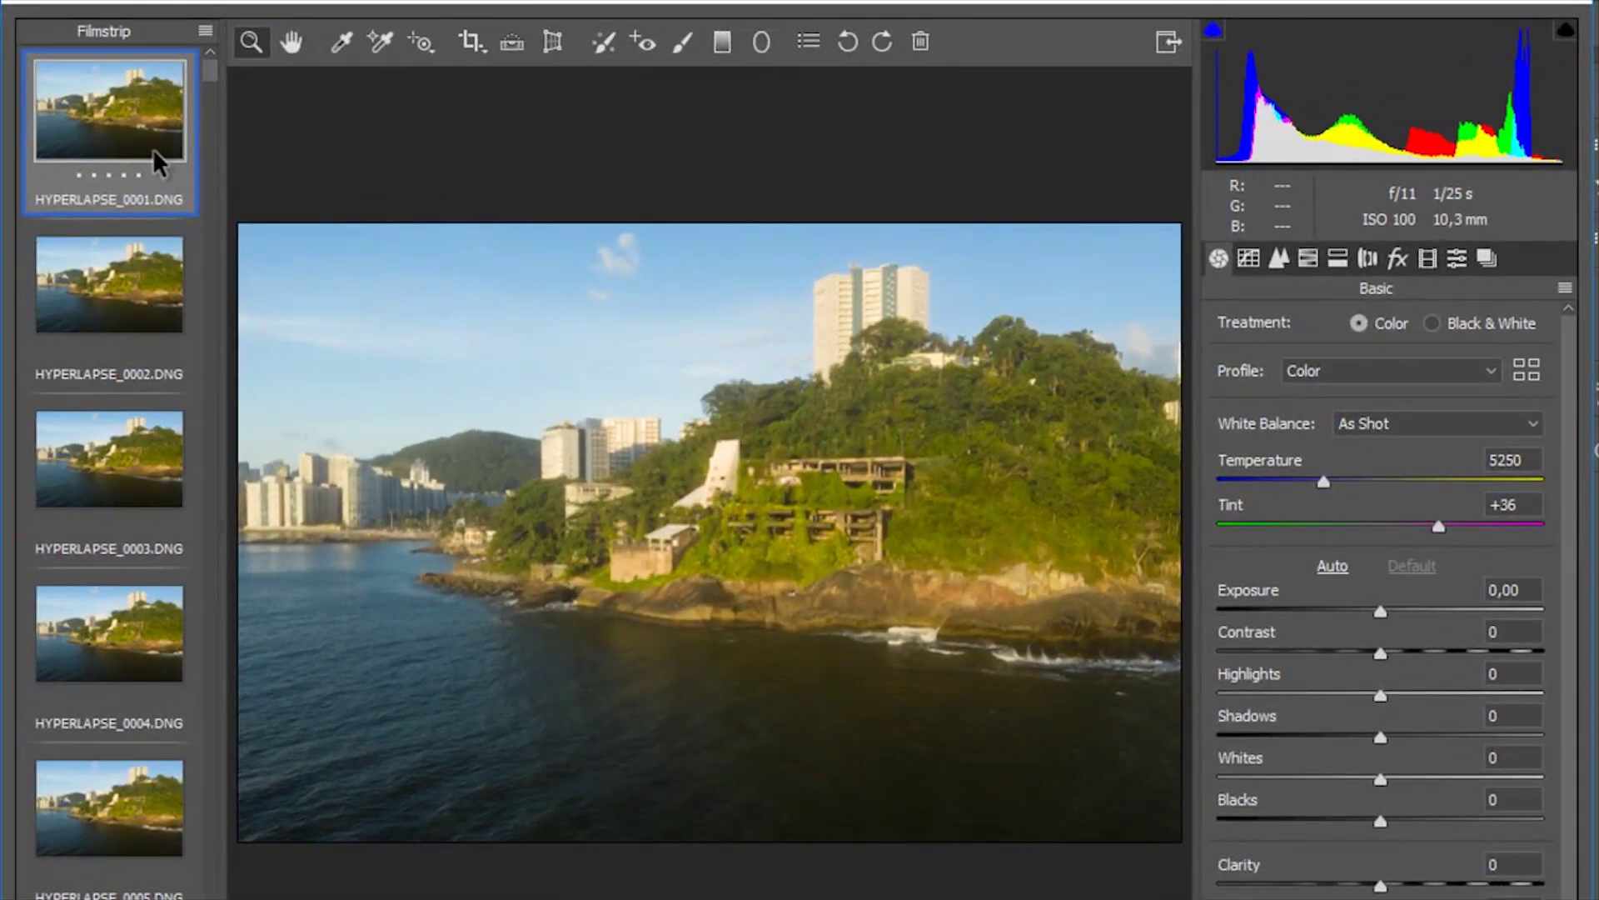
Examine frames from the beginning, middle and end of the filmstrip to compare their lighting, and return to HYPERLAPSE_0001.DNG
{"action": "left_click", "coordinate": [95, 314]}
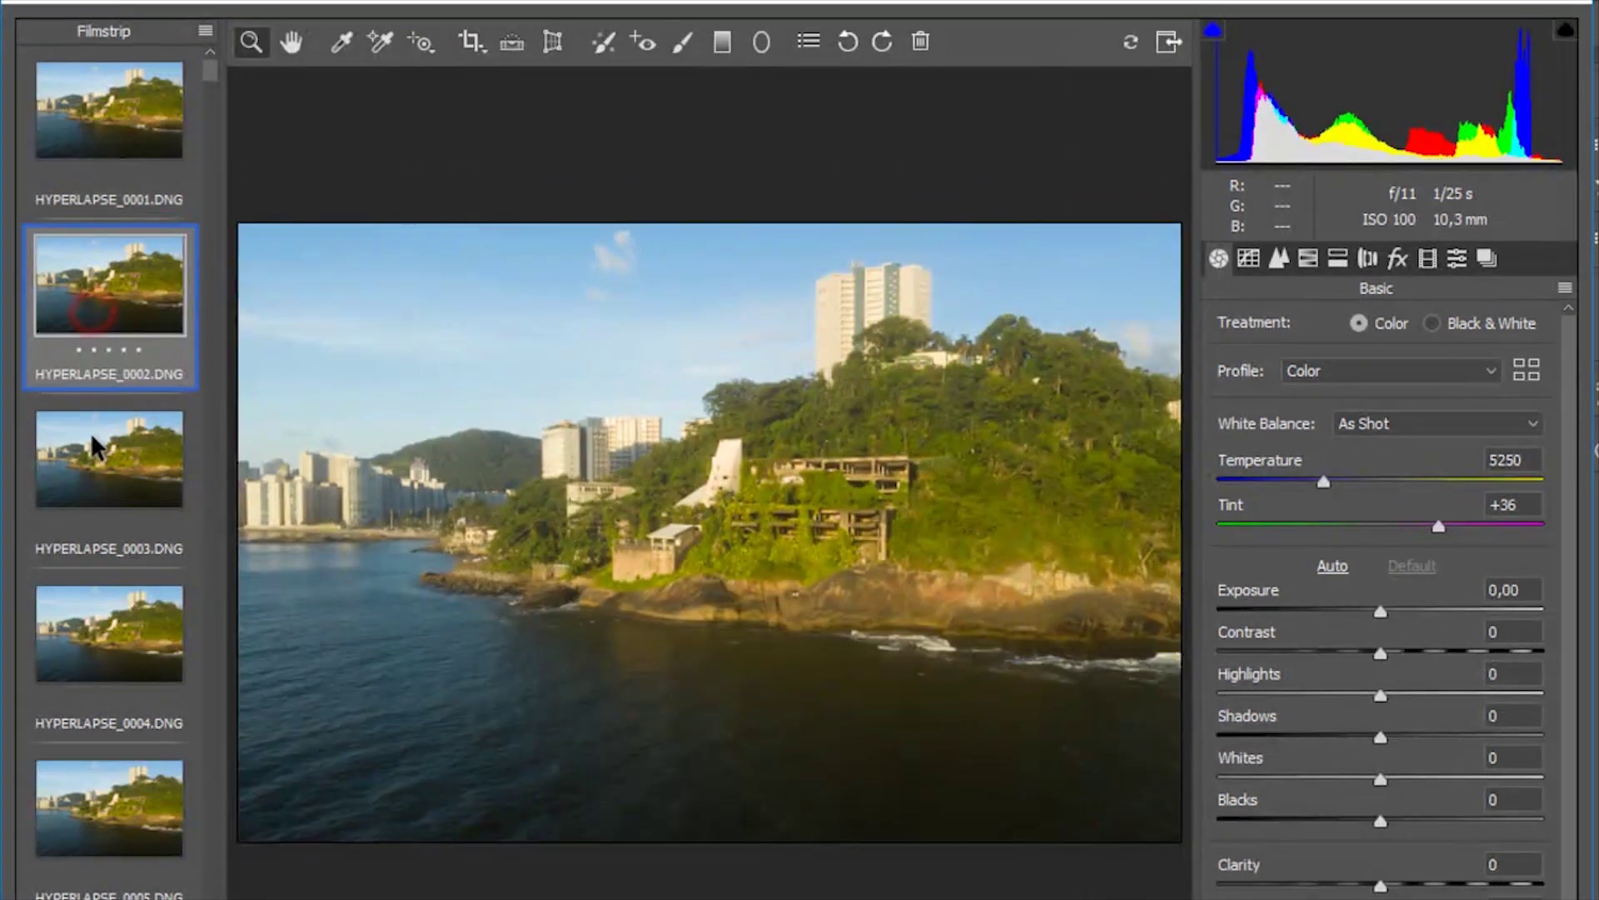
{"action": "left_click_drag", "start_coordinate": [211, 60], "coordinate": [211, 492]}
{"action": "left_click", "coordinate": [106, 531]}
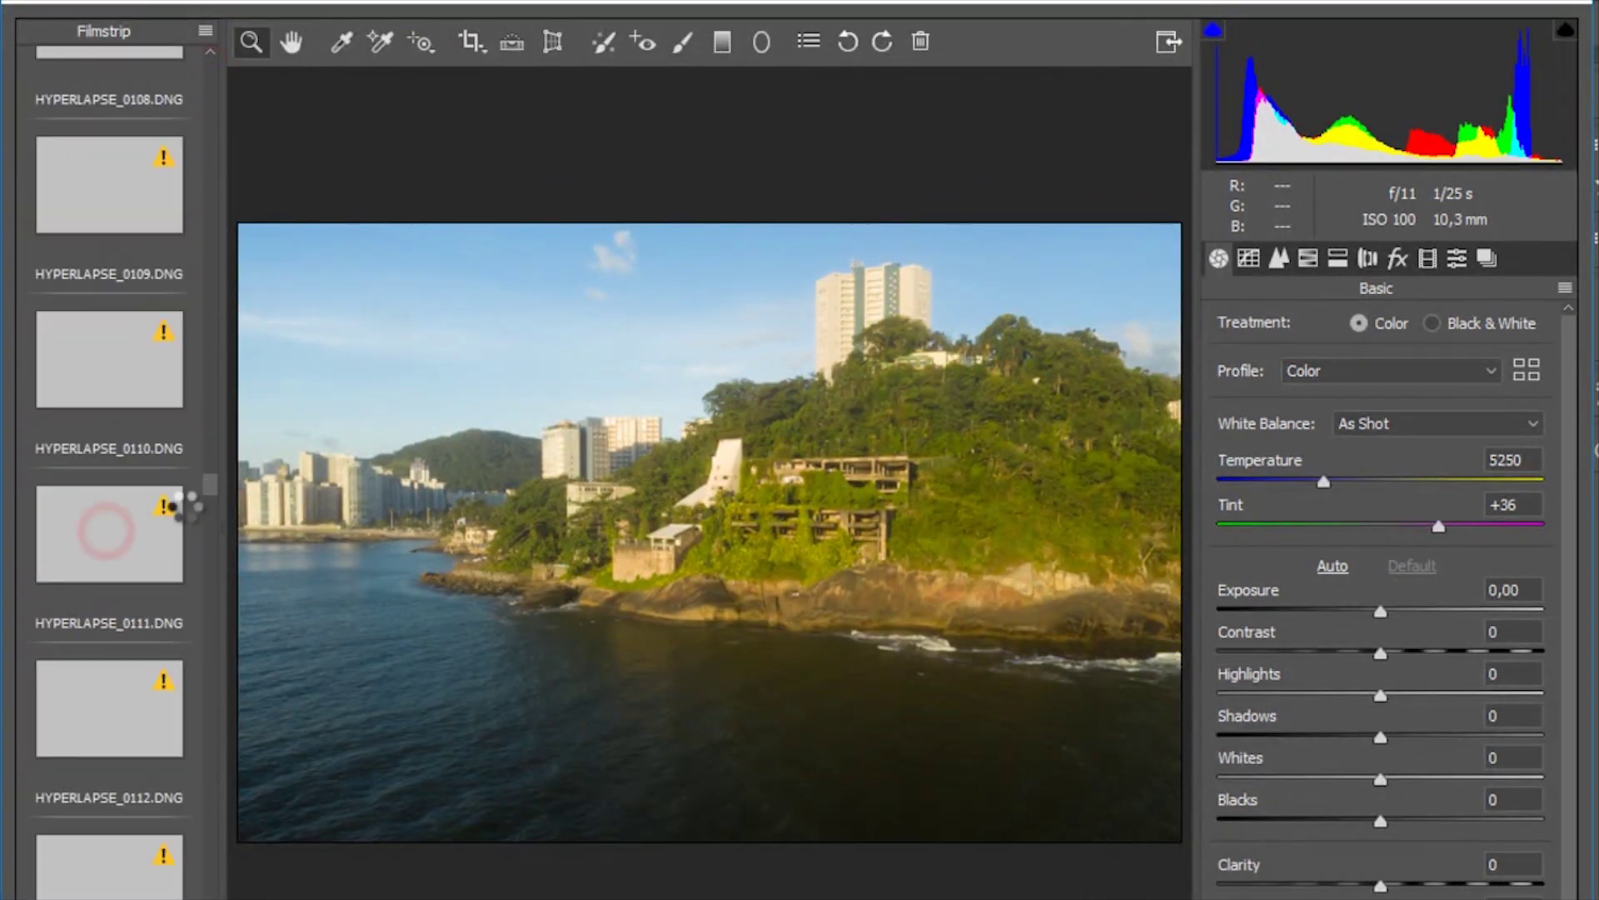
{"action": "left_click_drag", "start_coordinate": [208, 486], "coordinate": [212, 895]}
{"action": "left_click", "coordinate": [109, 893]}
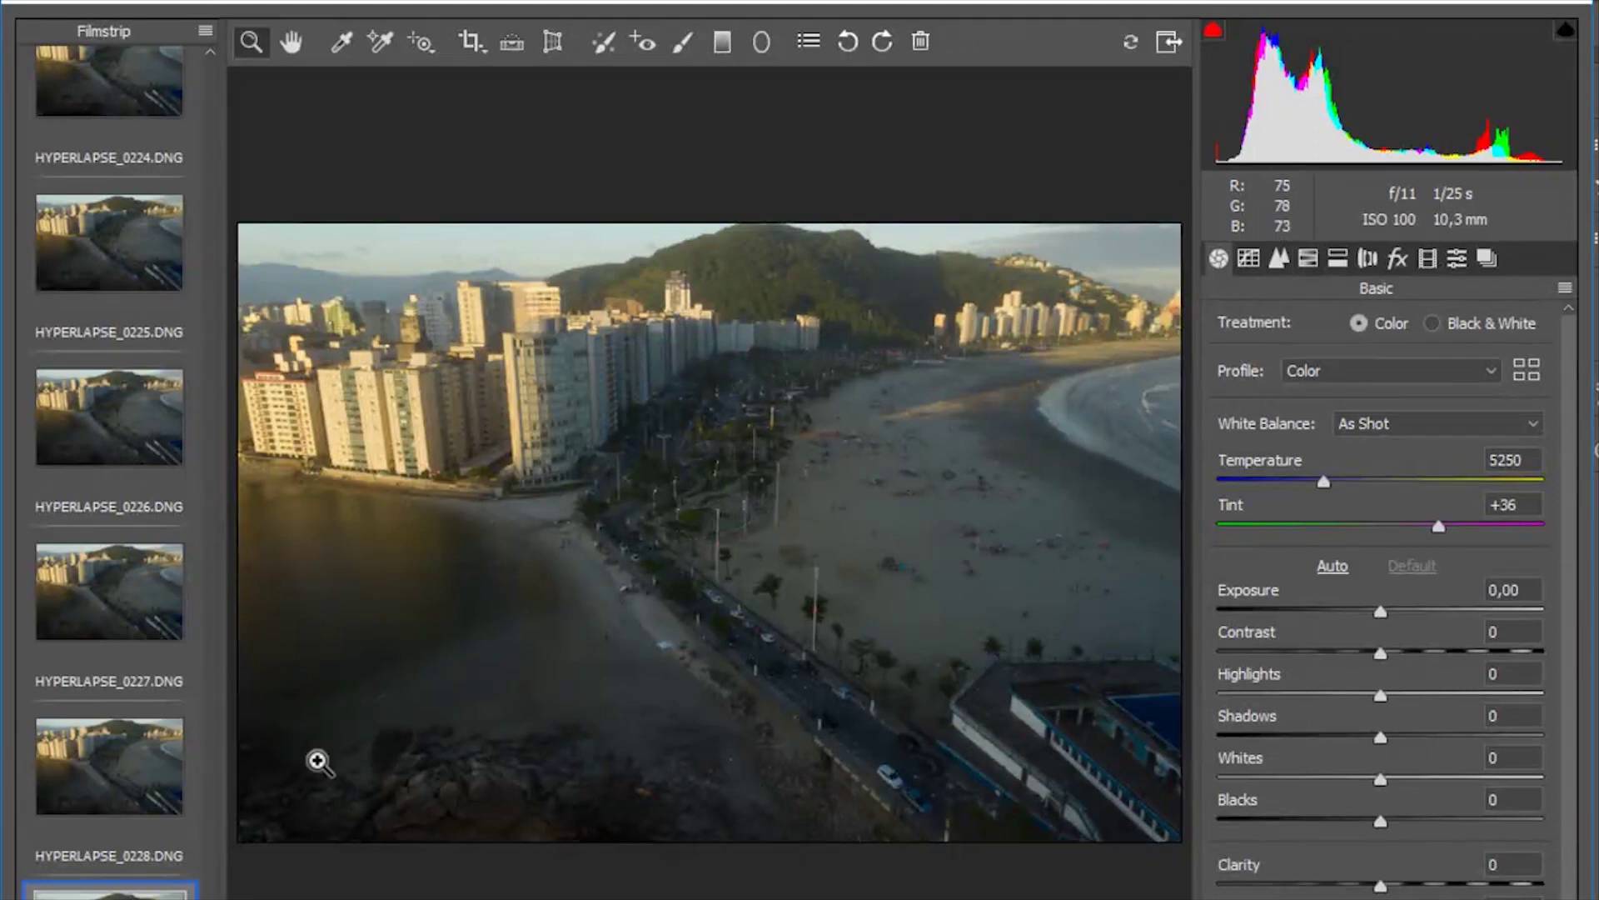
{"action": "left_click_drag", "start_coordinate": [210, 833], "coordinate": [176, 73]}
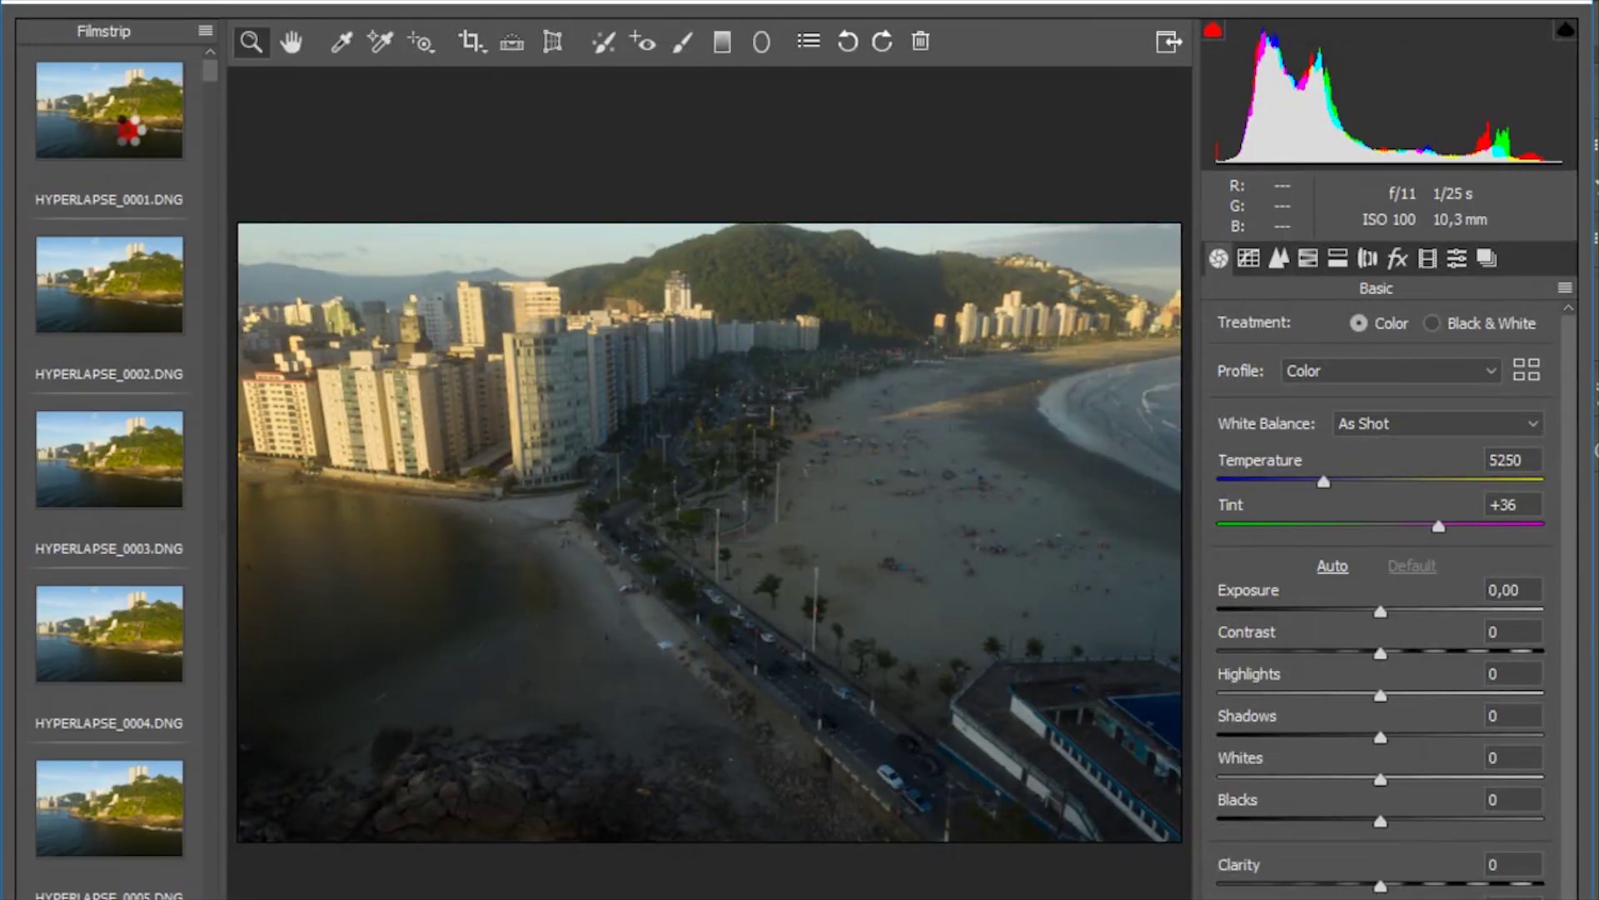
{"action": "left_click", "coordinate": [129, 133]}
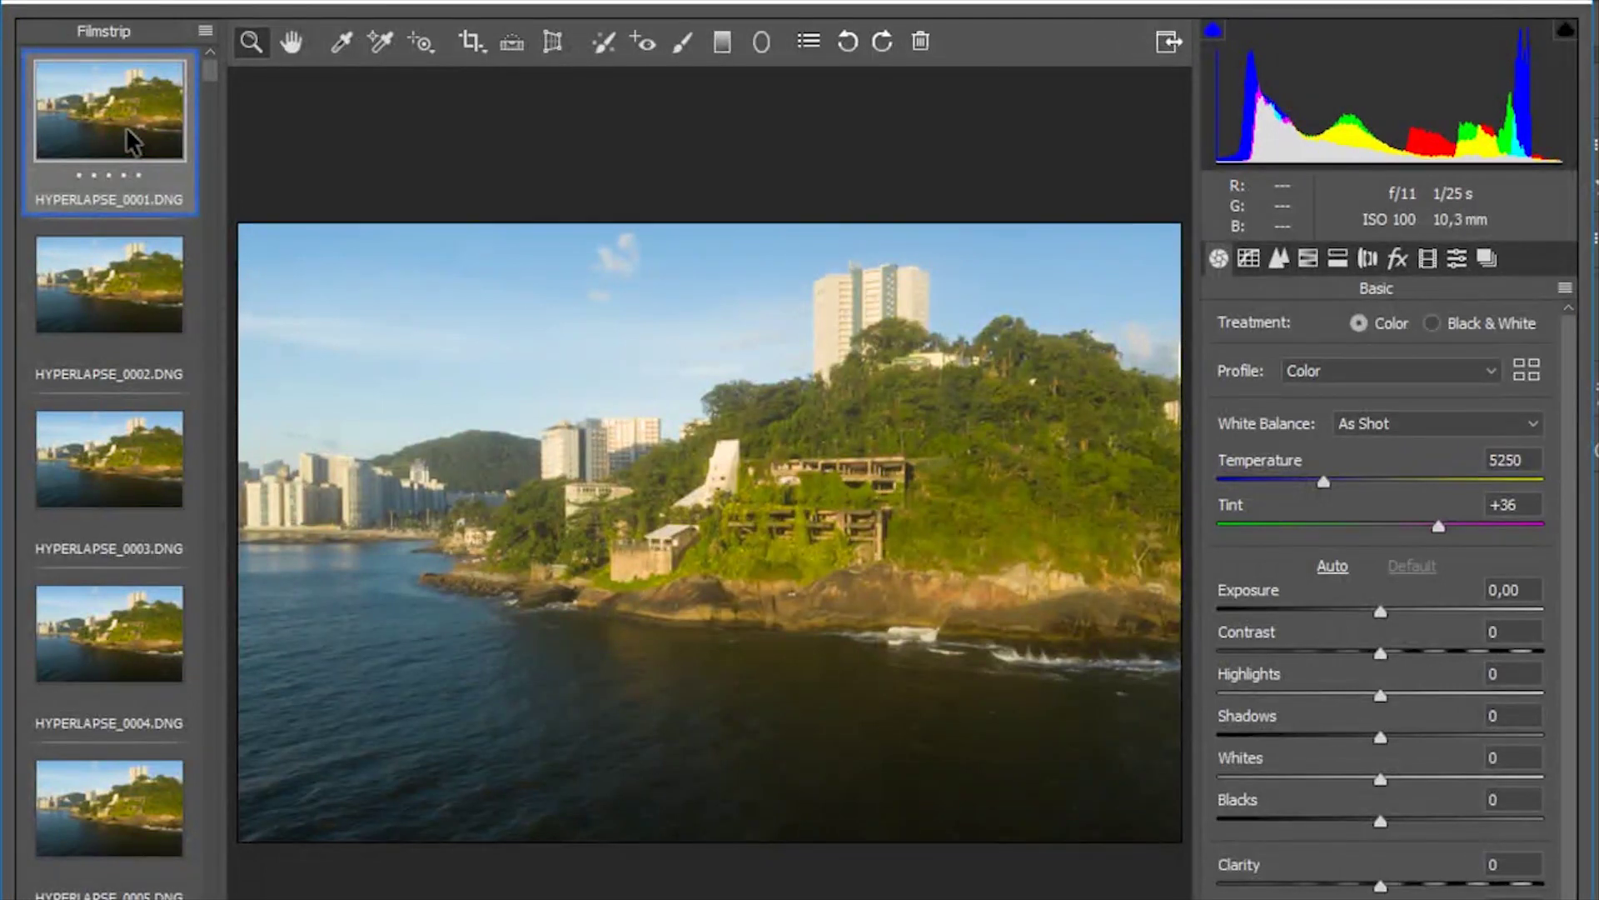
Select all images in the filmstrip and set Contrast to +1, keeping Exposure at 0,00
{"action": "key", "text": "ctrl+a"}
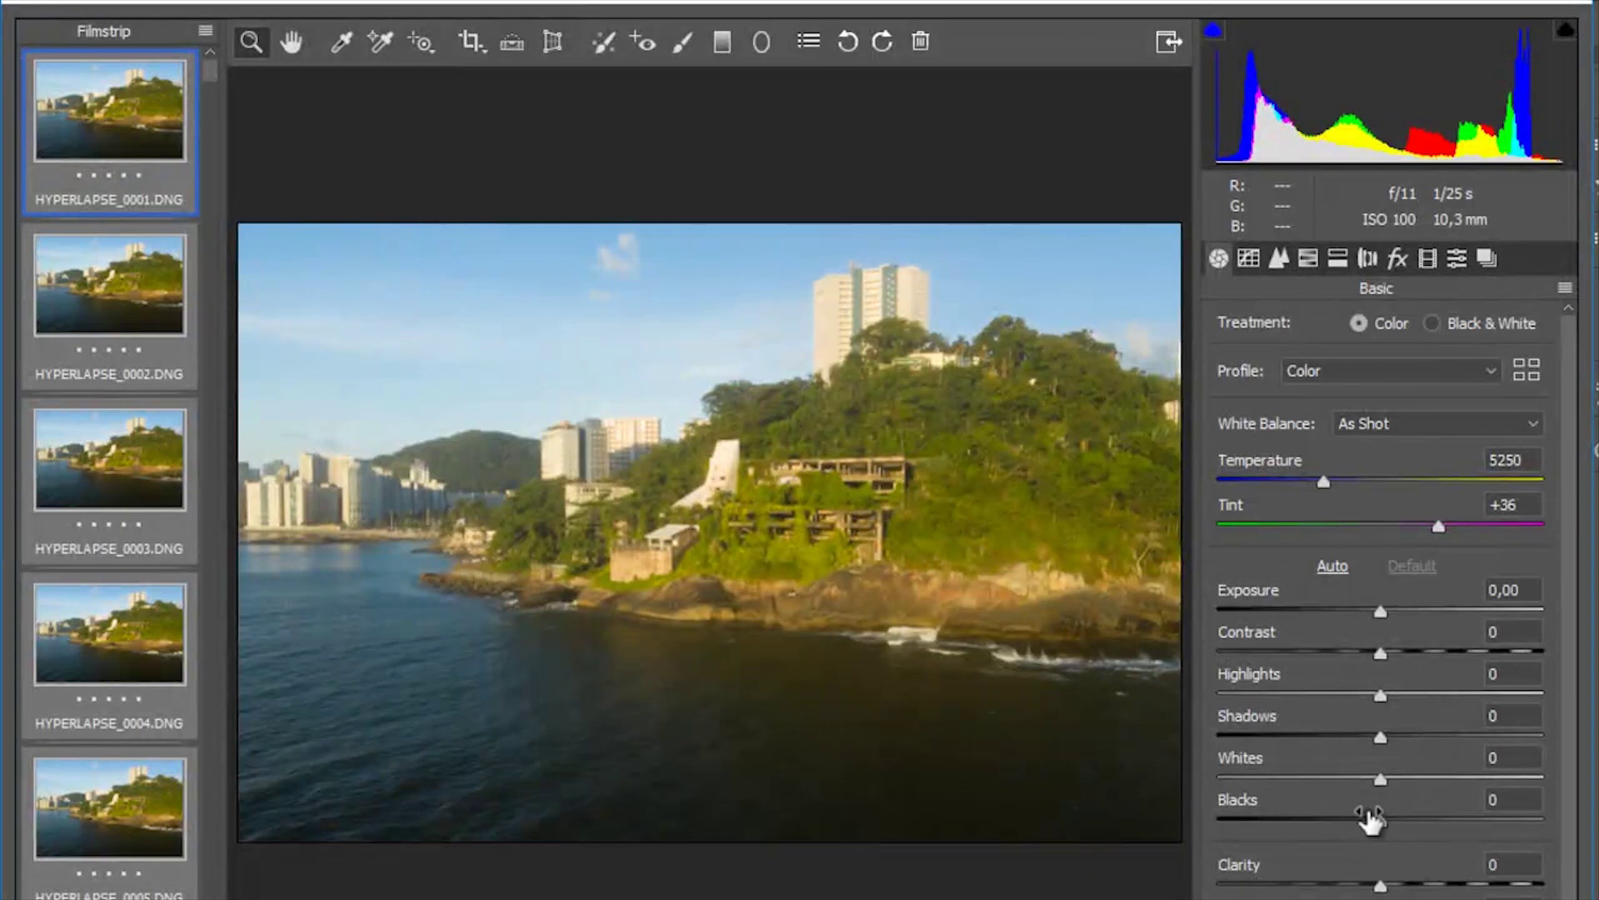
{"action": "left_click", "coordinate": [1380, 608]}
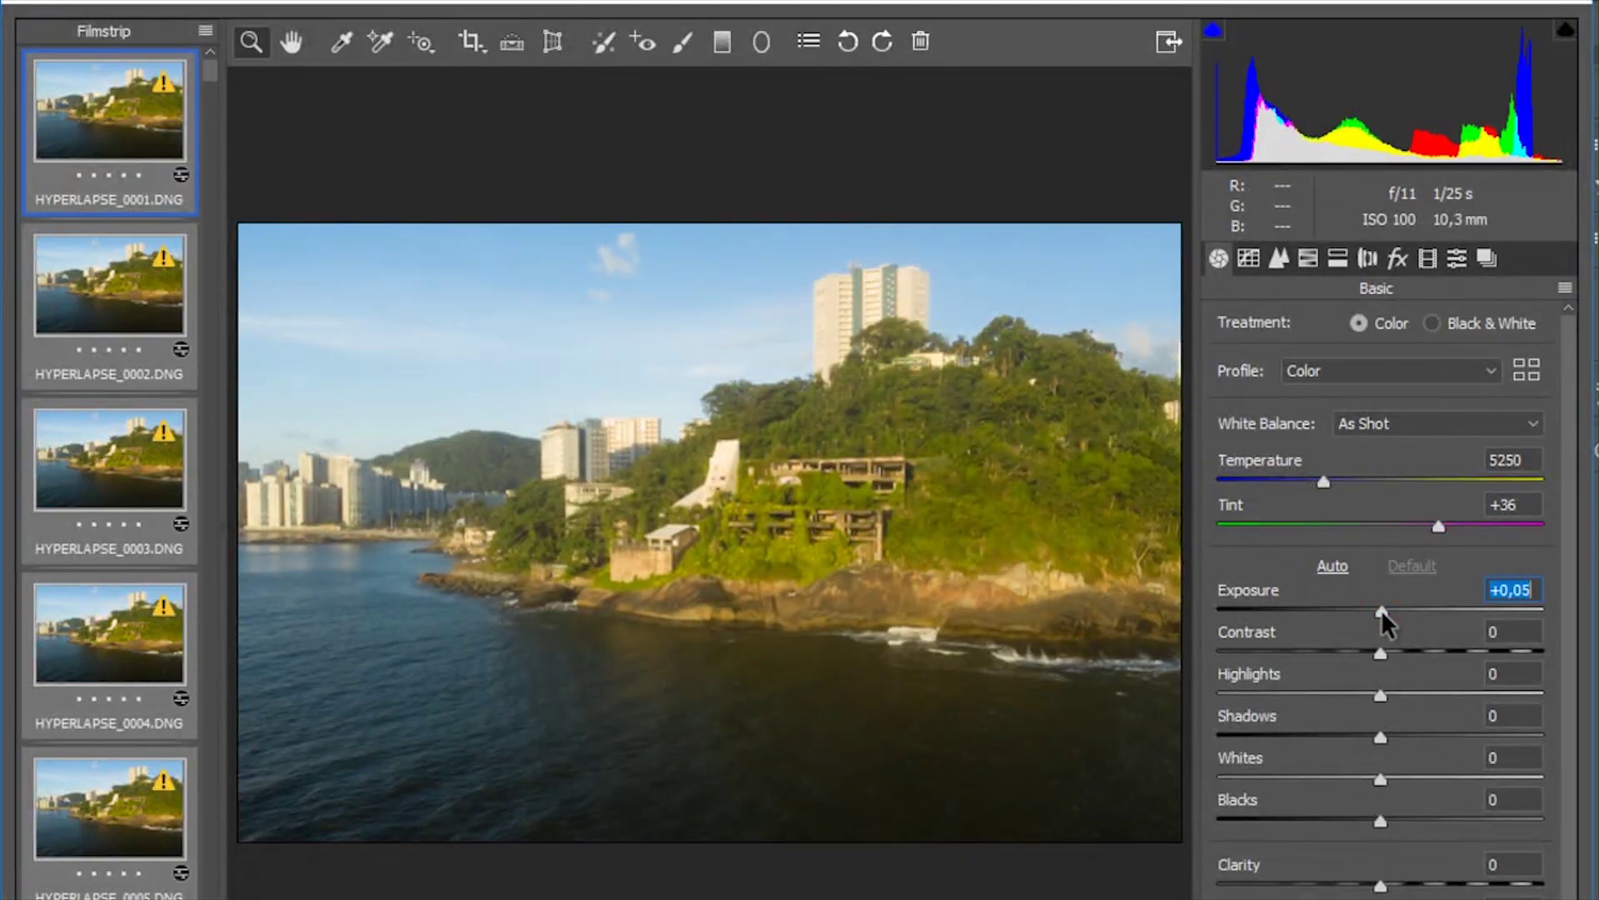
{"action": "left_click_drag", "start_coordinate": [1381, 608], "coordinate": [1378, 610]}
{"action": "left_click", "coordinate": [1383, 650]}
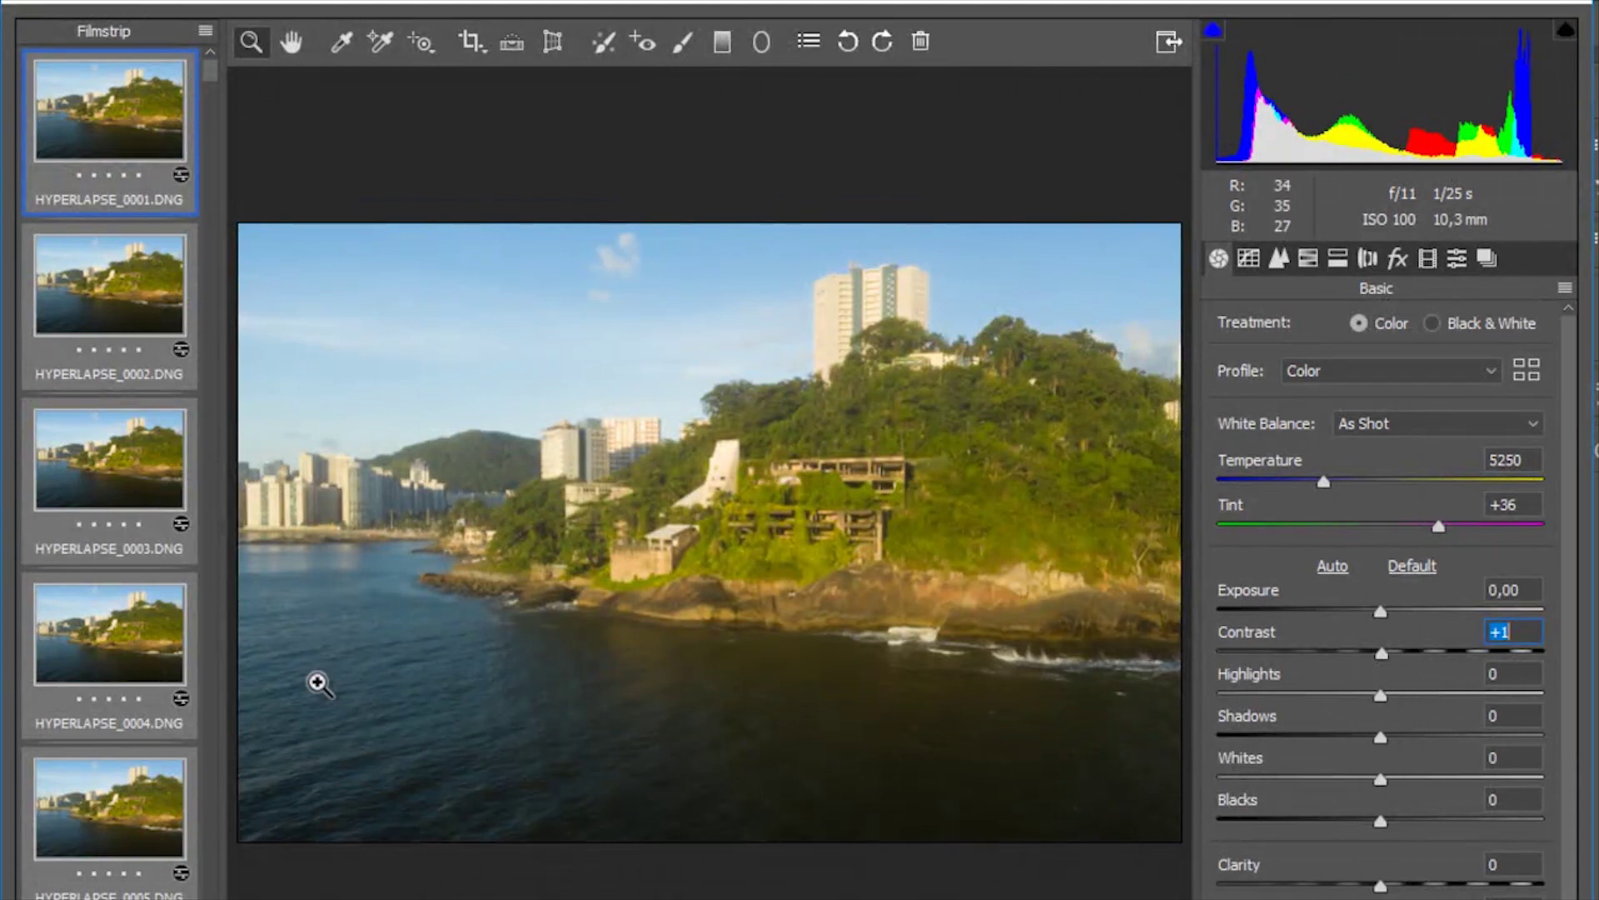
On HYPERLAPSE_0001.DNG alone, set Highlights to -62, Shadows to +32, Whites to -55 and Blacks to +28
{"action": "left_click", "coordinate": [101, 133]}
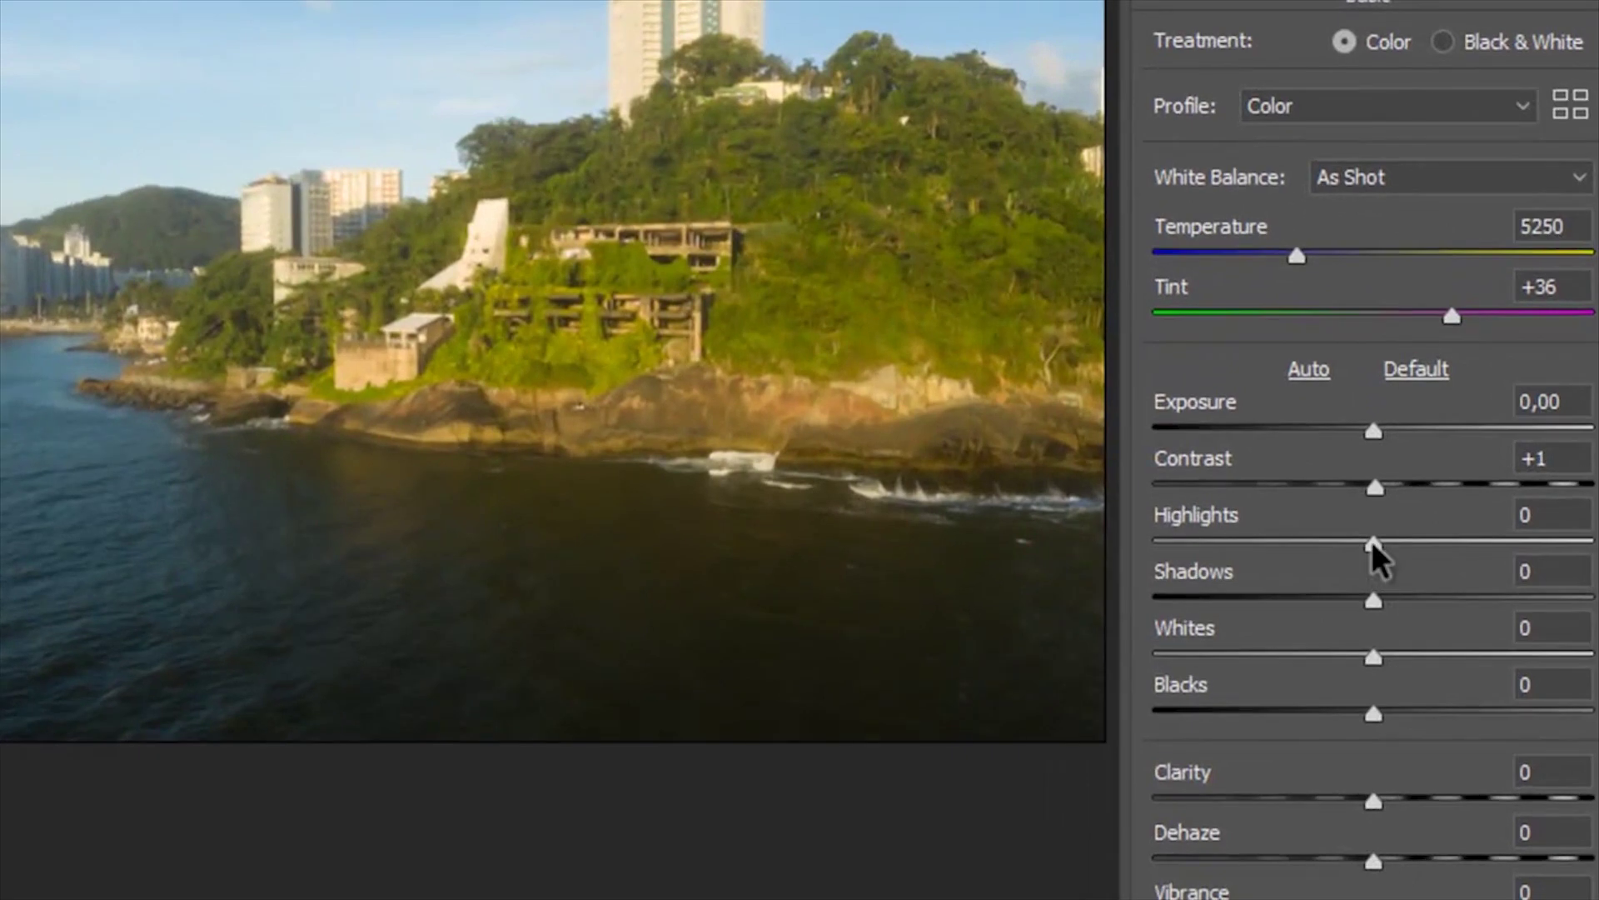
{"action": "left_click_drag", "start_coordinate": [1373, 543], "coordinate": [1292, 553]}
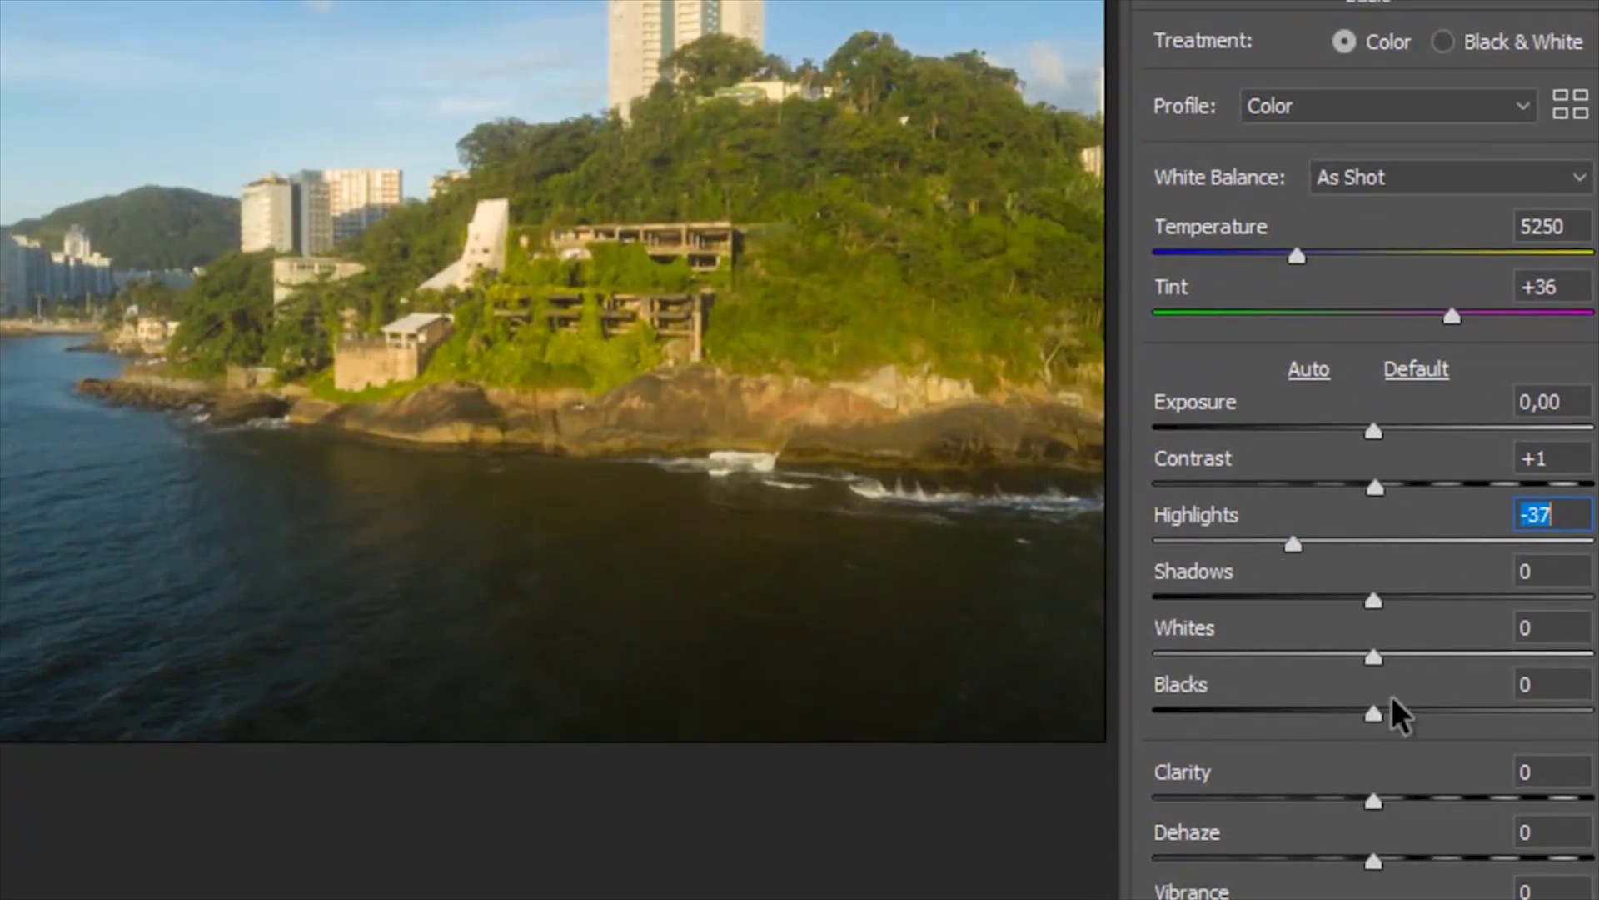
{"action": "left_click_drag", "start_coordinate": [1374, 602], "coordinate": [1442, 600]}
{"action": "left_click", "coordinate": [1293, 544]}
{"action": "left_click_drag", "start_coordinate": [1293, 544], "coordinate": [1237, 546]}
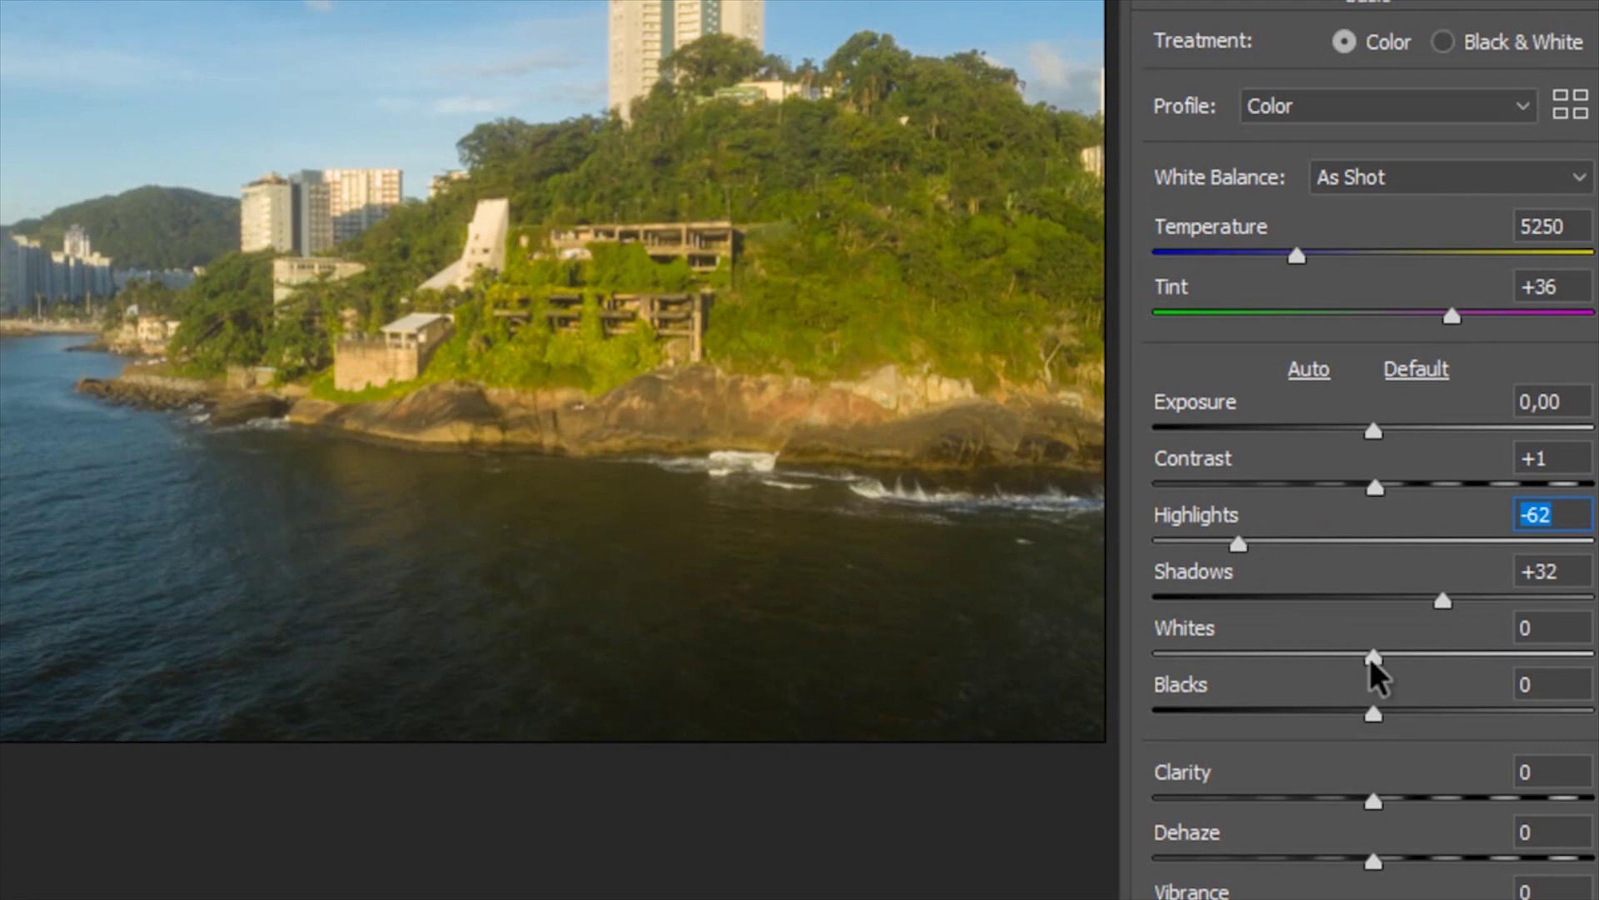
{"action": "left_click_drag", "start_coordinate": [1375, 658], "coordinate": [1257, 658]}
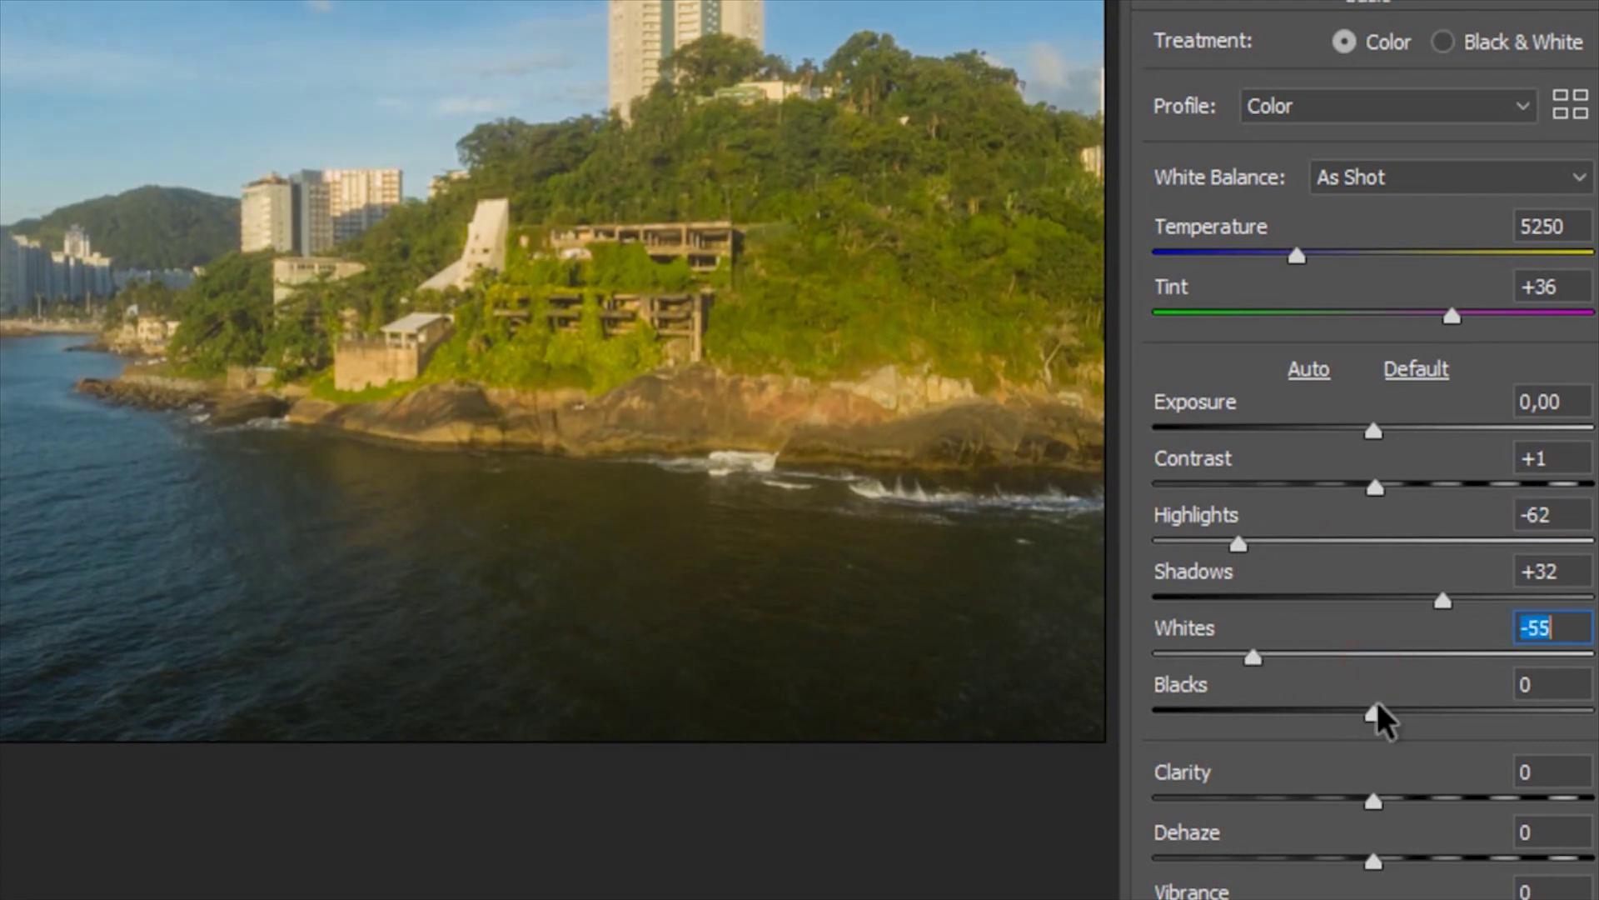
{"action": "left_click_drag", "start_coordinate": [1374, 714], "coordinate": [1434, 716]}
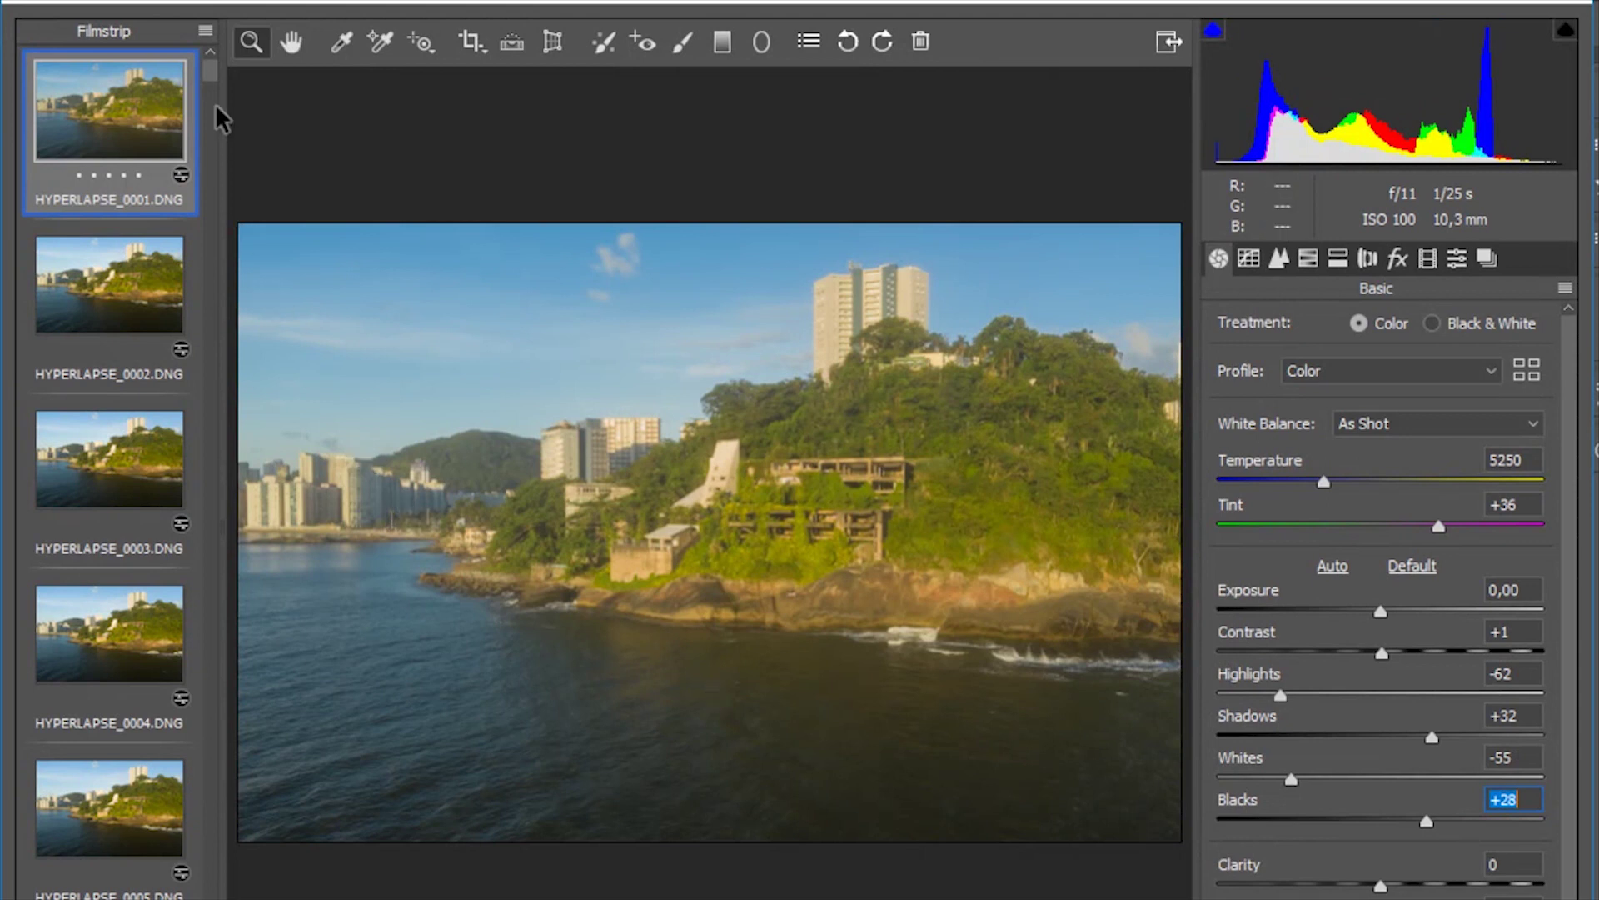
On HYPERLAPSE_0050.DNG, set Highlights to -72, Shadows to +42, Whites to -57 and Blacks to +24
{"action": "left_click_drag", "start_coordinate": [217, 79], "coordinate": [199, 254]}
{"action": "left_click", "coordinate": [125, 357]}
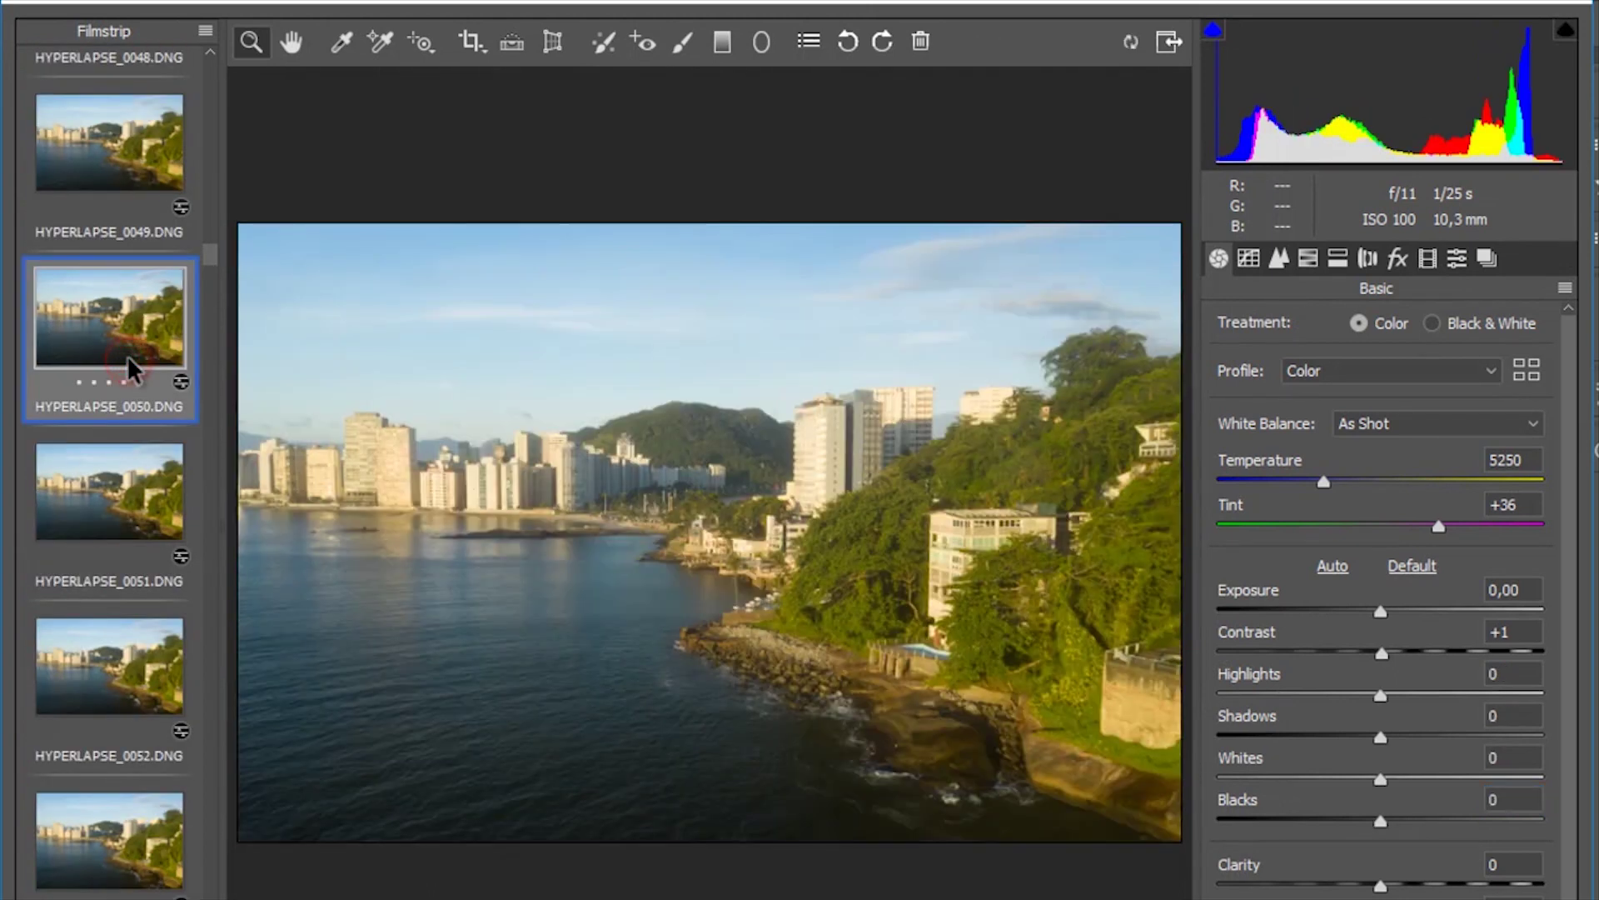
{"action": "left_click_drag", "start_coordinate": [1381, 700], "coordinate": [1296, 780]}
{"action": "left_click_drag", "start_coordinate": [1380, 820], "coordinate": [1418, 824]}
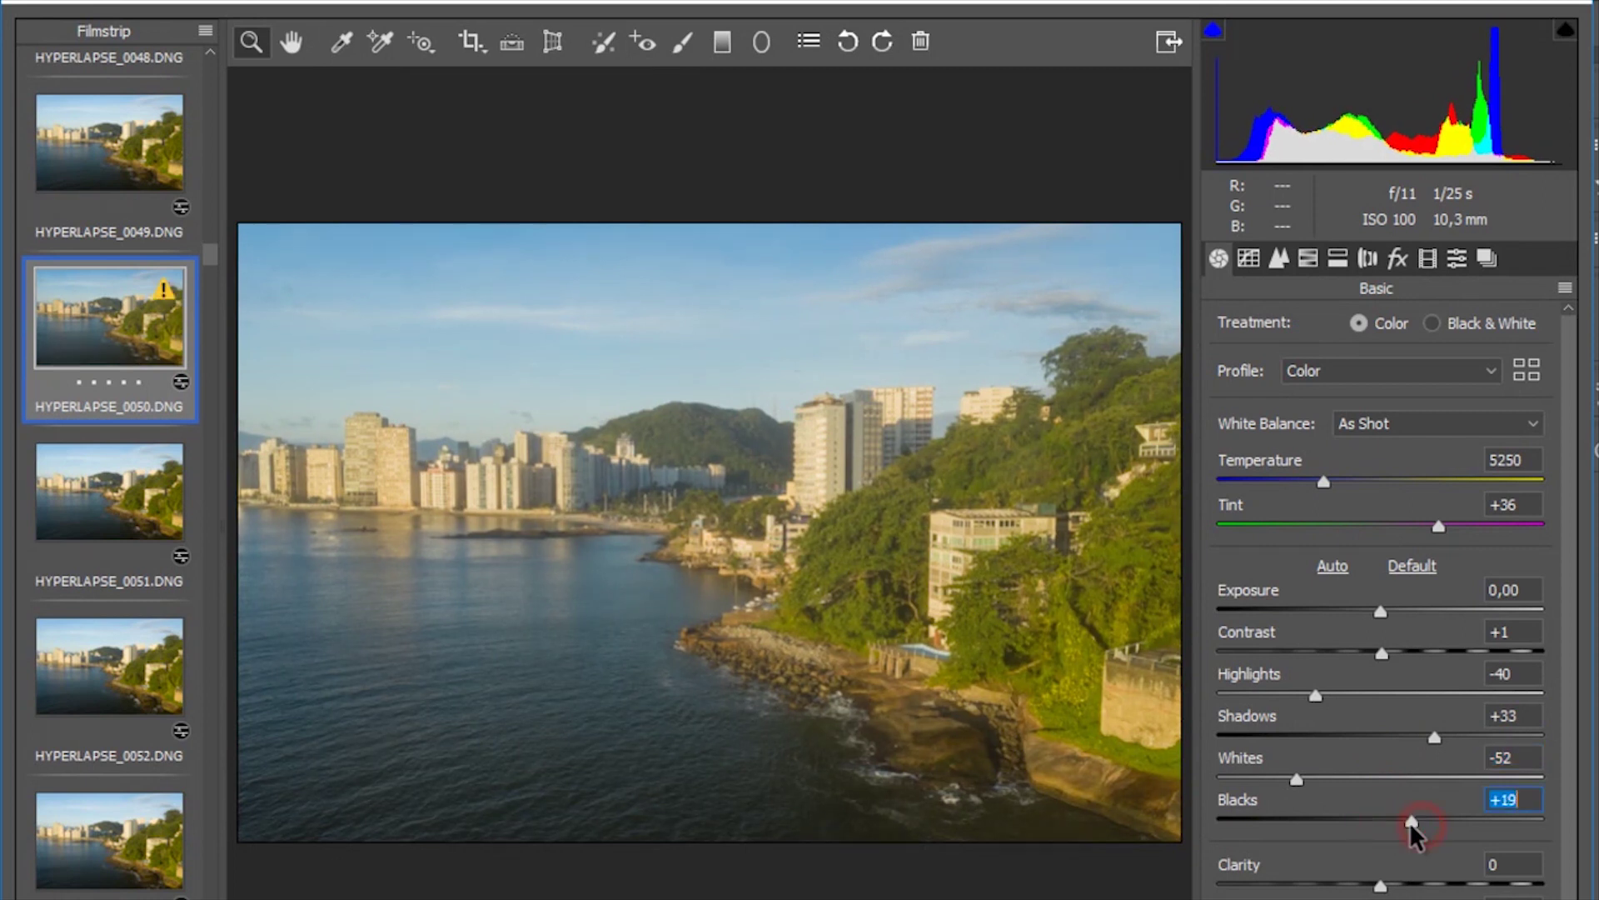
{"action": "left_click_drag", "start_coordinate": [1316, 704], "coordinate": [1264, 703]}
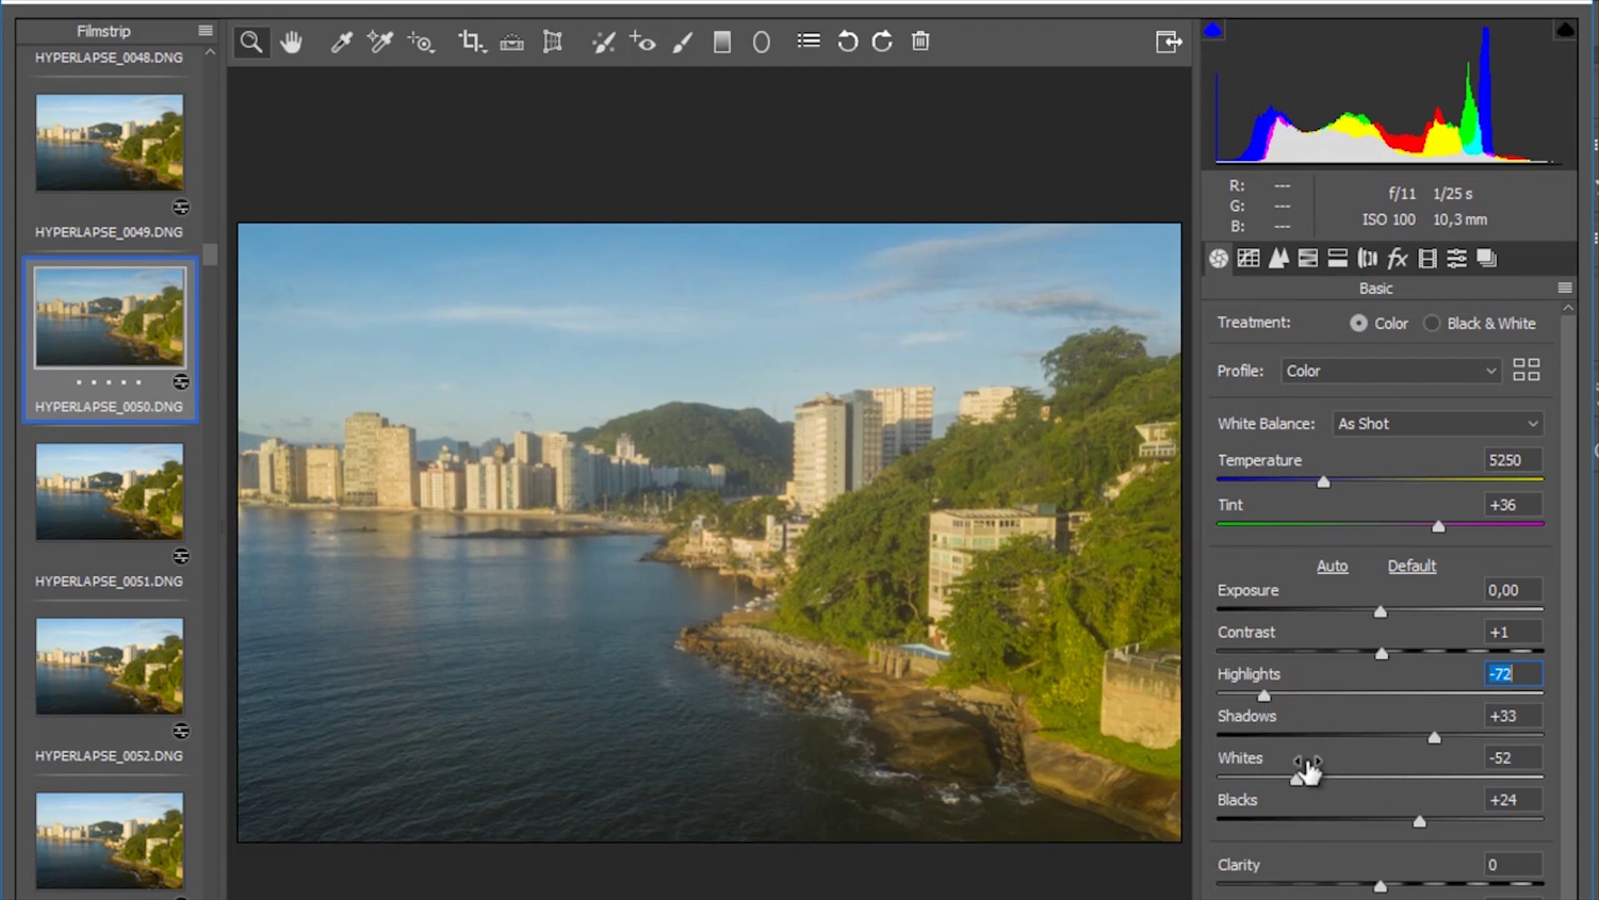
{"action": "left_click_drag", "start_coordinate": [1296, 781], "coordinate": [1290, 787]}
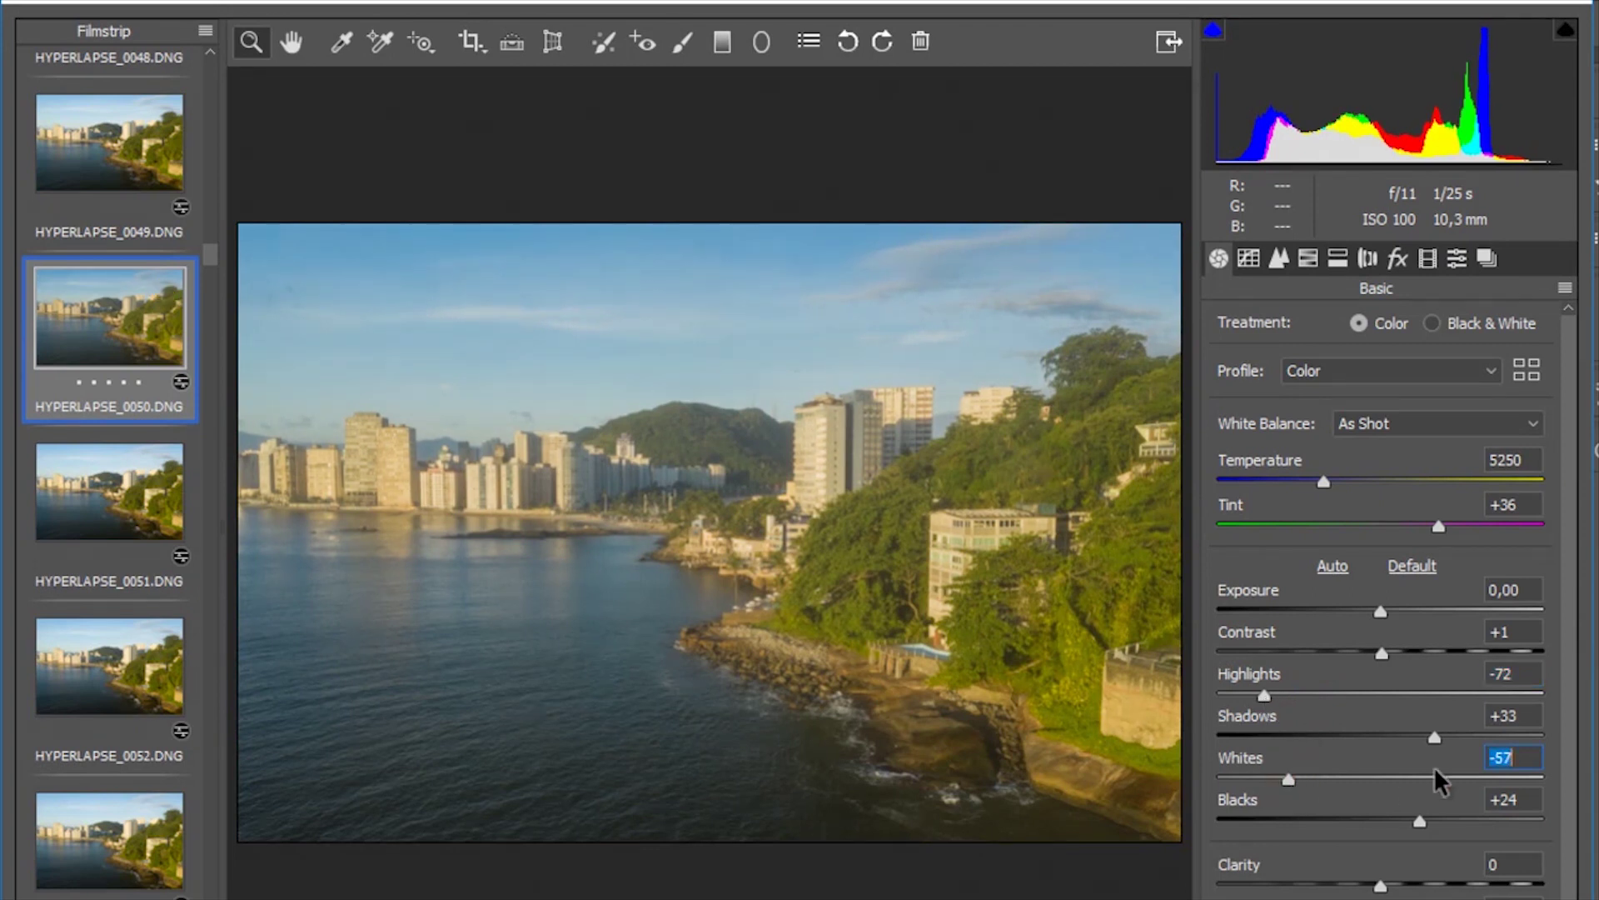
{"action": "left_click_drag", "start_coordinate": [1435, 736], "coordinate": [1449, 738]}
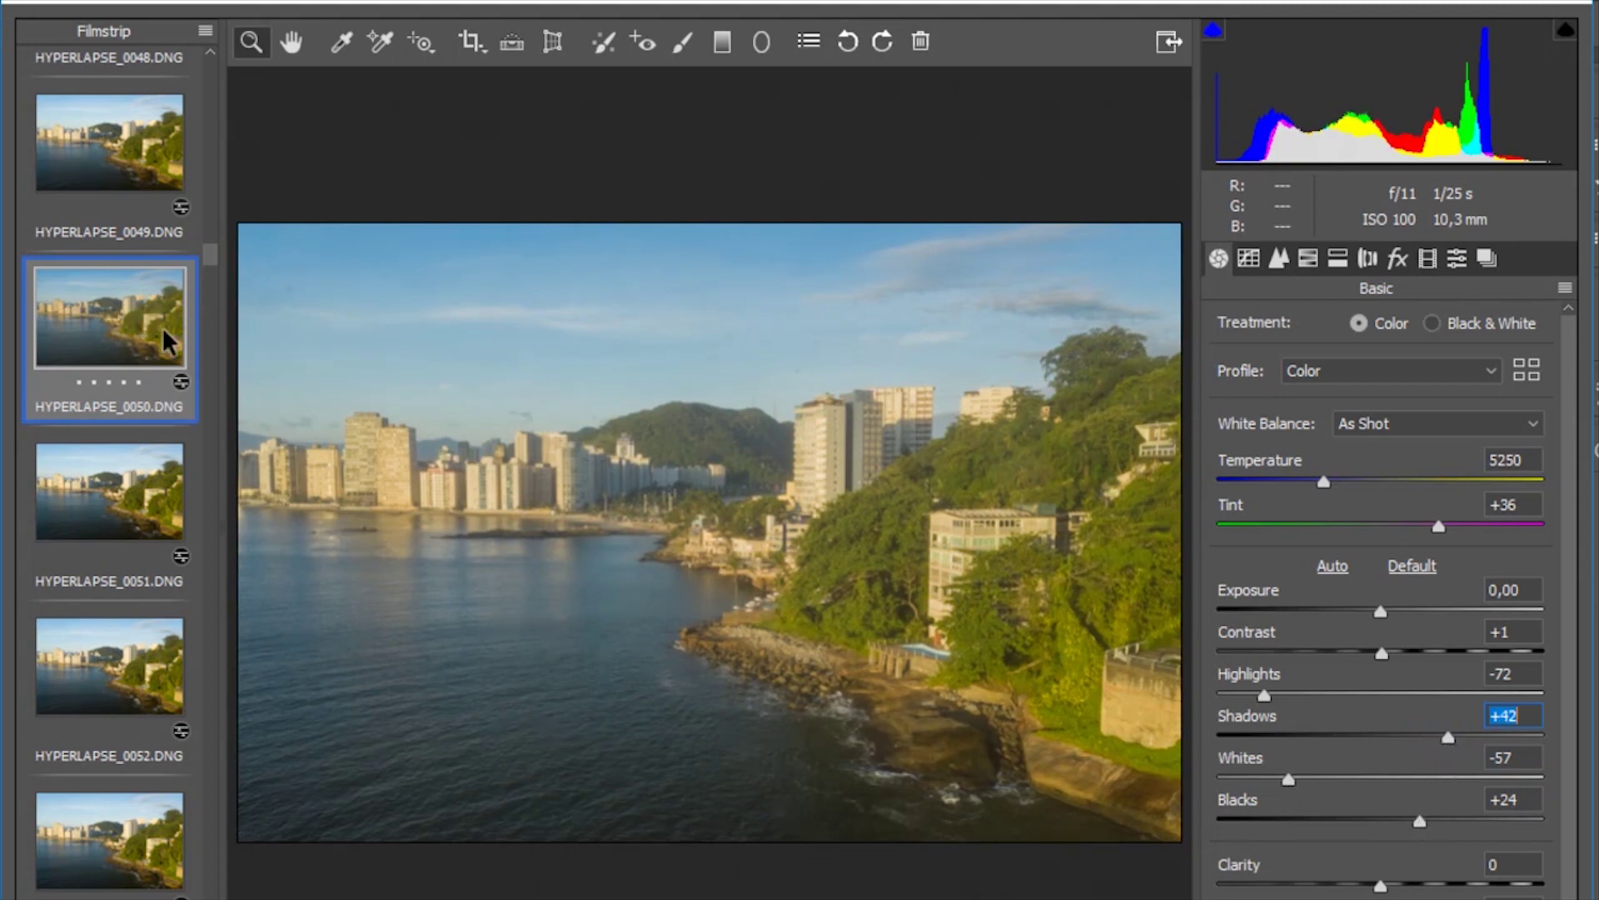
On HYPERLAPSE_0100.DNG, set Highlights to -53, Shadows to +38, Whites to -47 and Blacks to +32
{"action": "left_click_drag", "start_coordinate": [211, 263], "coordinate": [213, 260]}
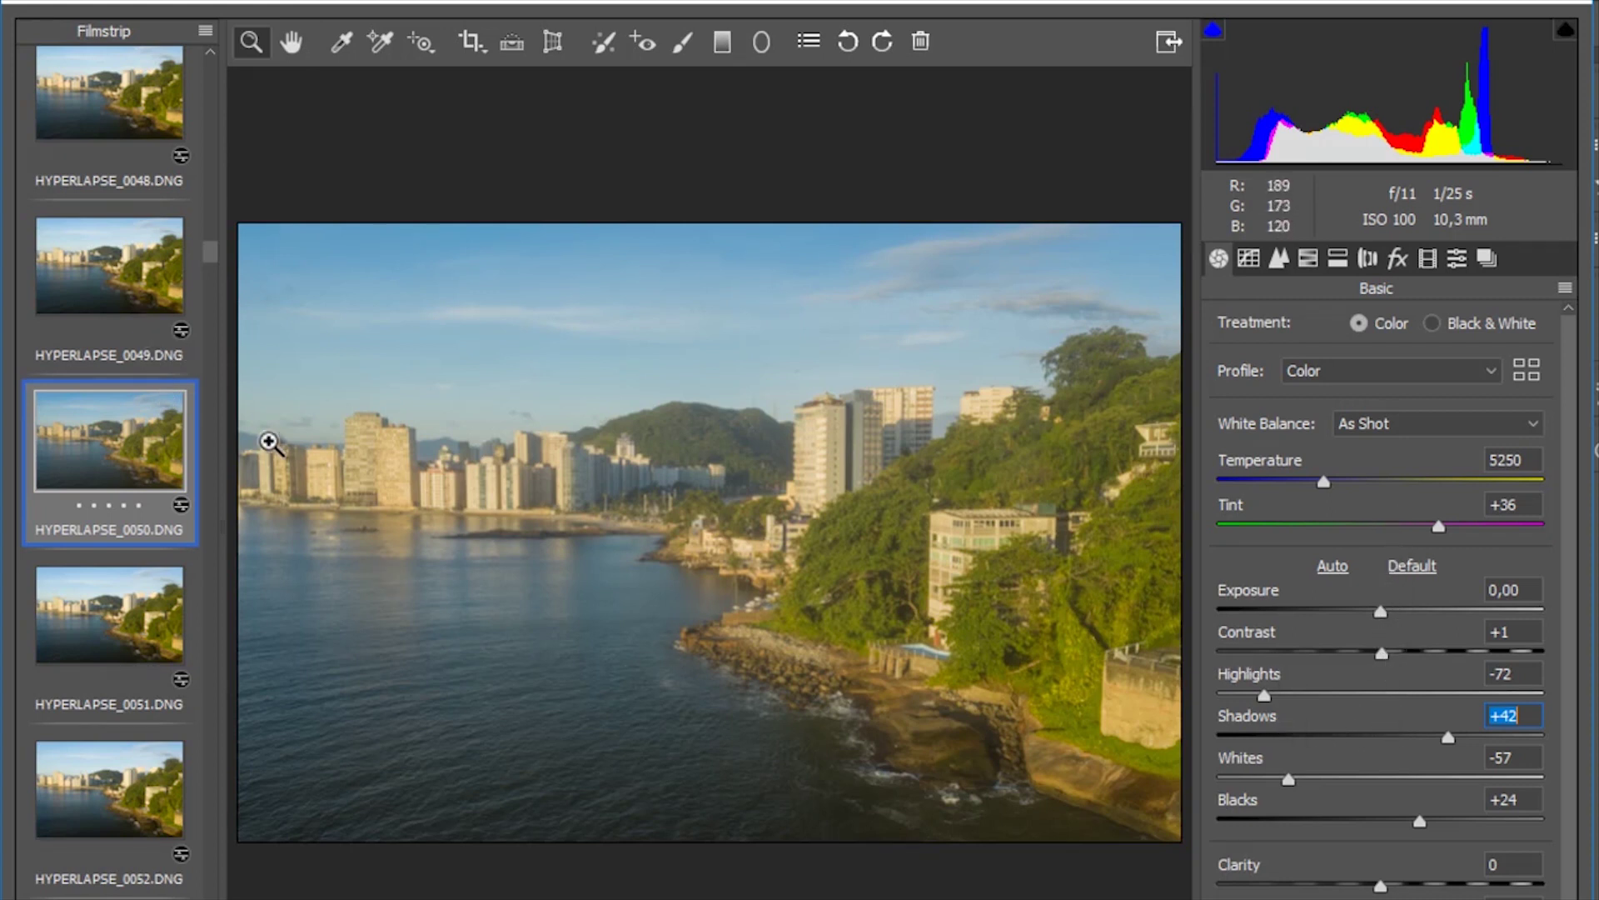
{"action": "left_click_drag", "start_coordinate": [211, 264], "coordinate": [225, 454]}
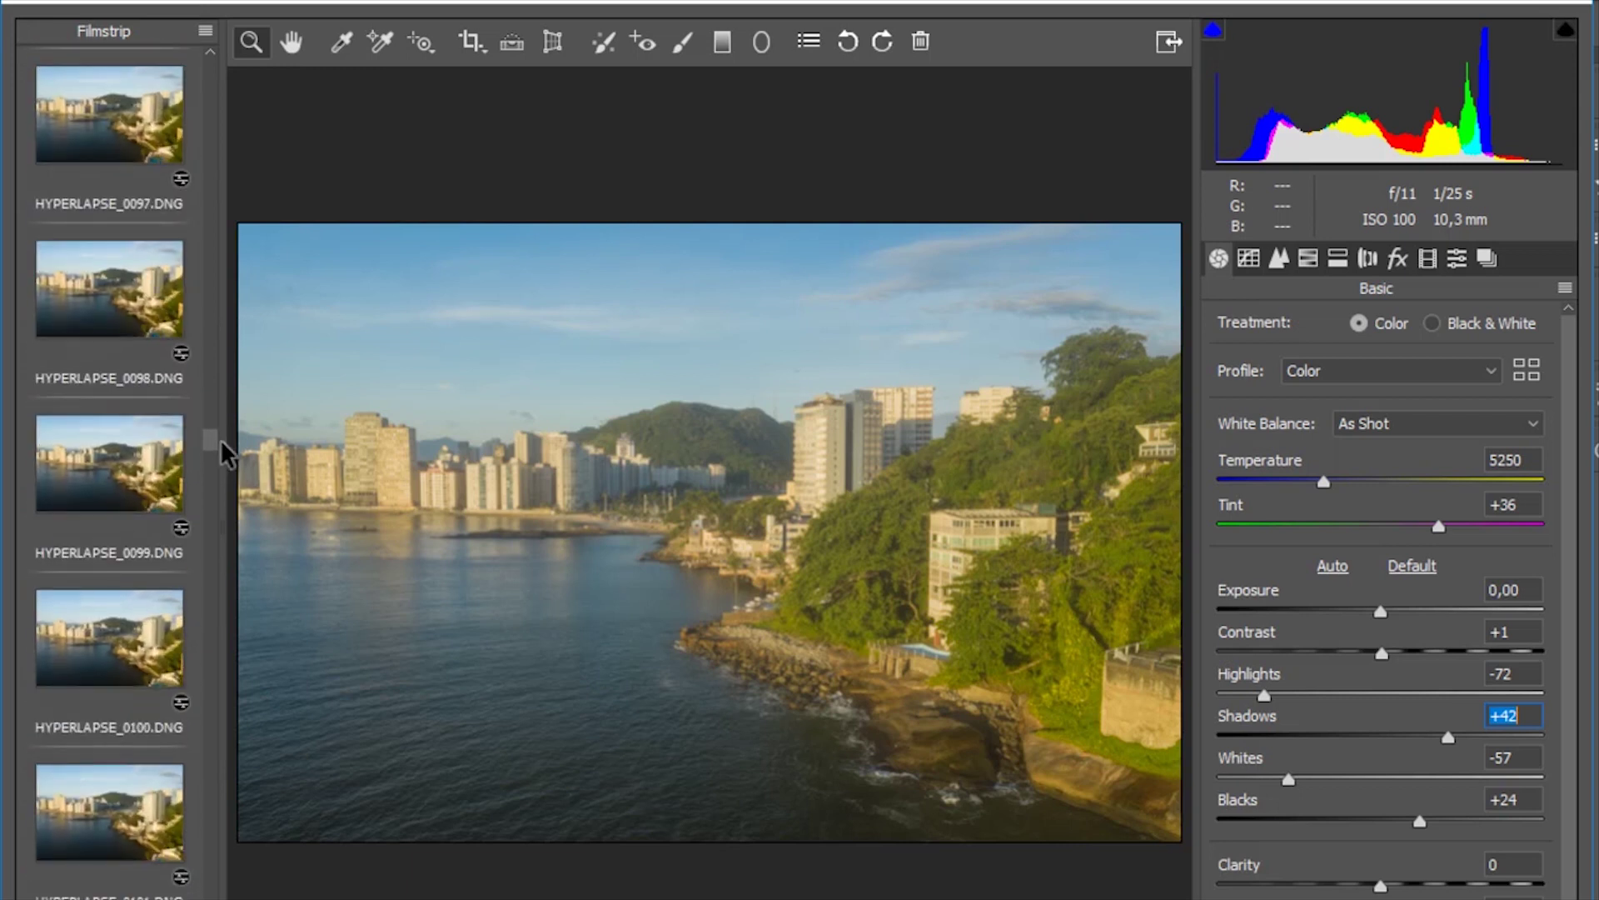
{"action": "left_click", "coordinate": [133, 648]}
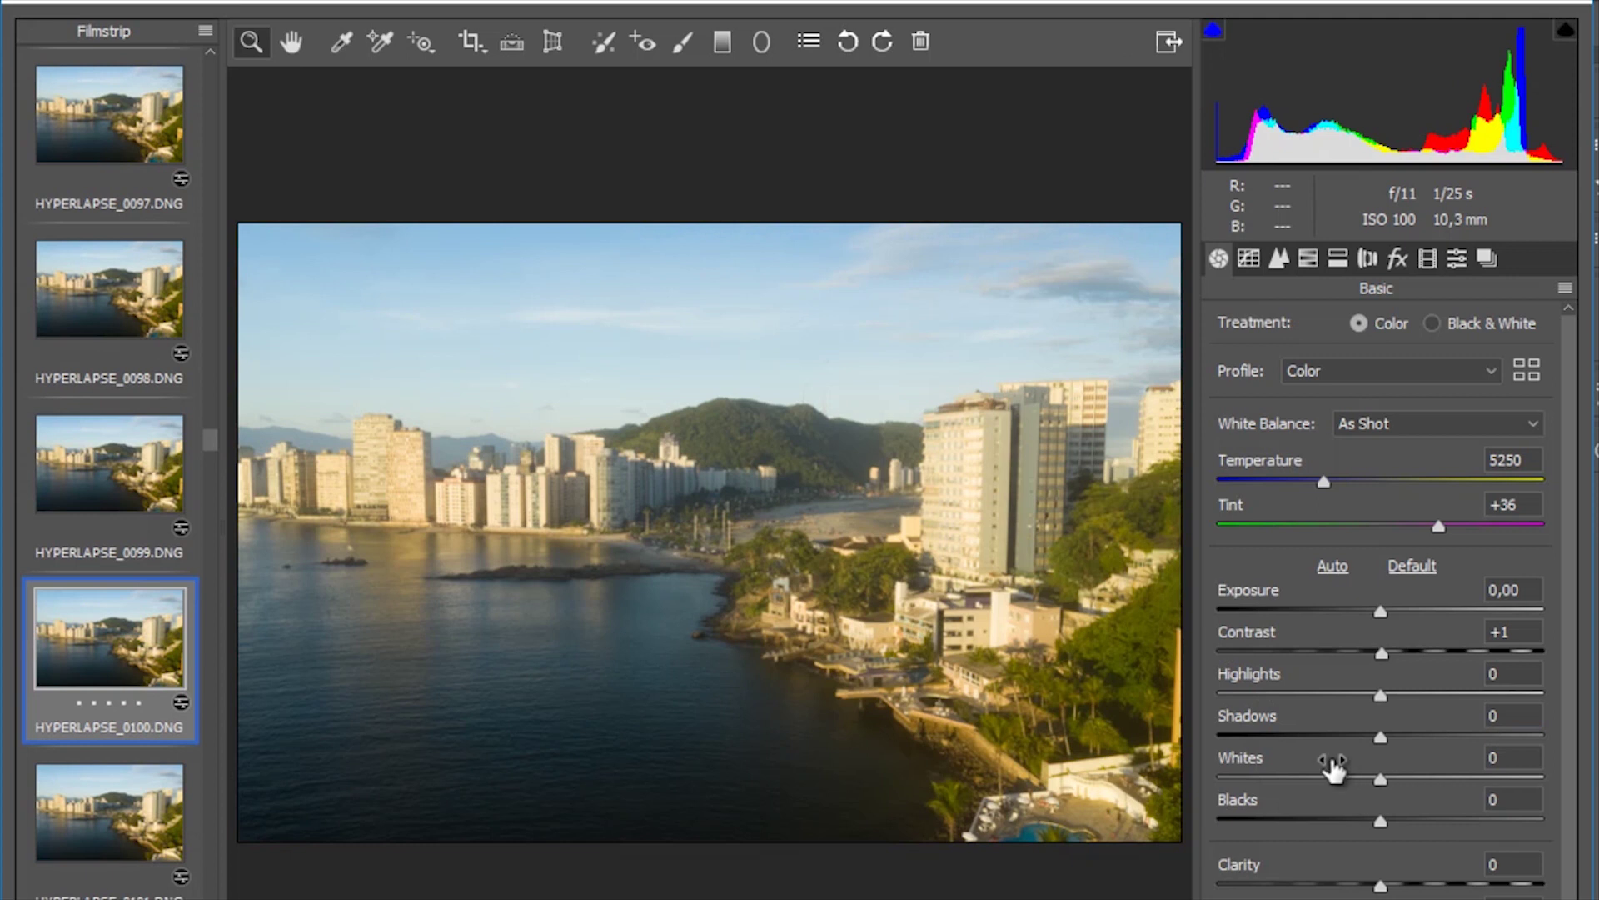
{"action": "left_click_drag", "start_coordinate": [1382, 697], "coordinate": [1296, 702]}
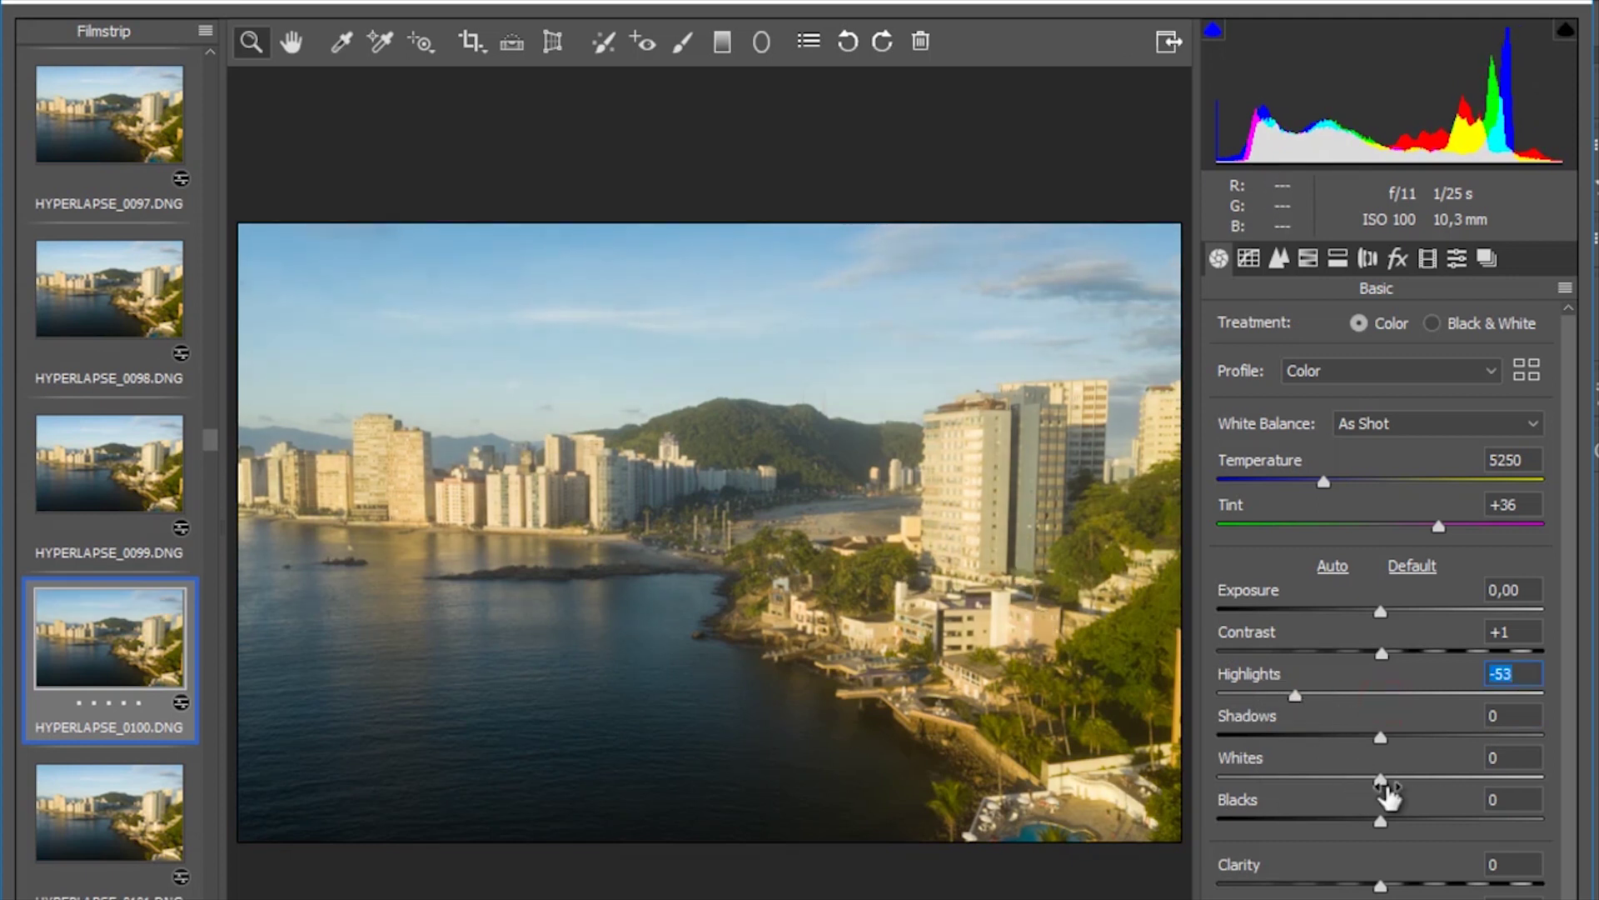
{"action": "left_click_drag", "start_coordinate": [1381, 780], "coordinate": [1312, 779]}
{"action": "left_click_drag", "start_coordinate": [1310, 781], "coordinate": [1304, 779]}
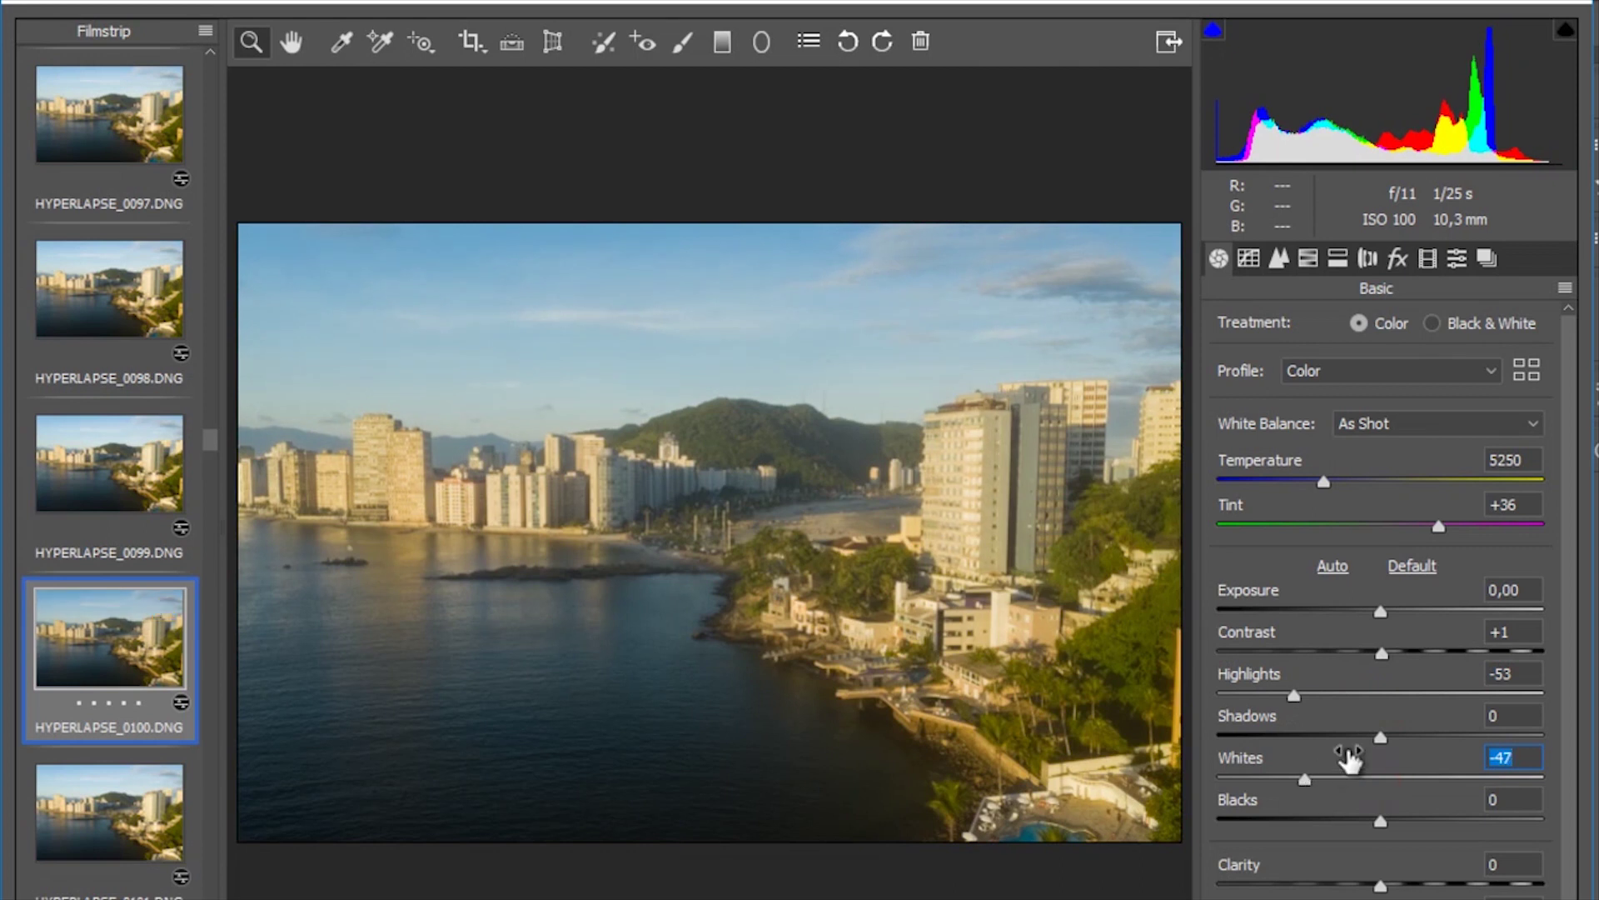
{"action": "left_click_drag", "start_coordinate": [1380, 737], "coordinate": [1441, 737]}
{"action": "left_click_drag", "start_coordinate": [1380, 820], "coordinate": [1430, 823]}
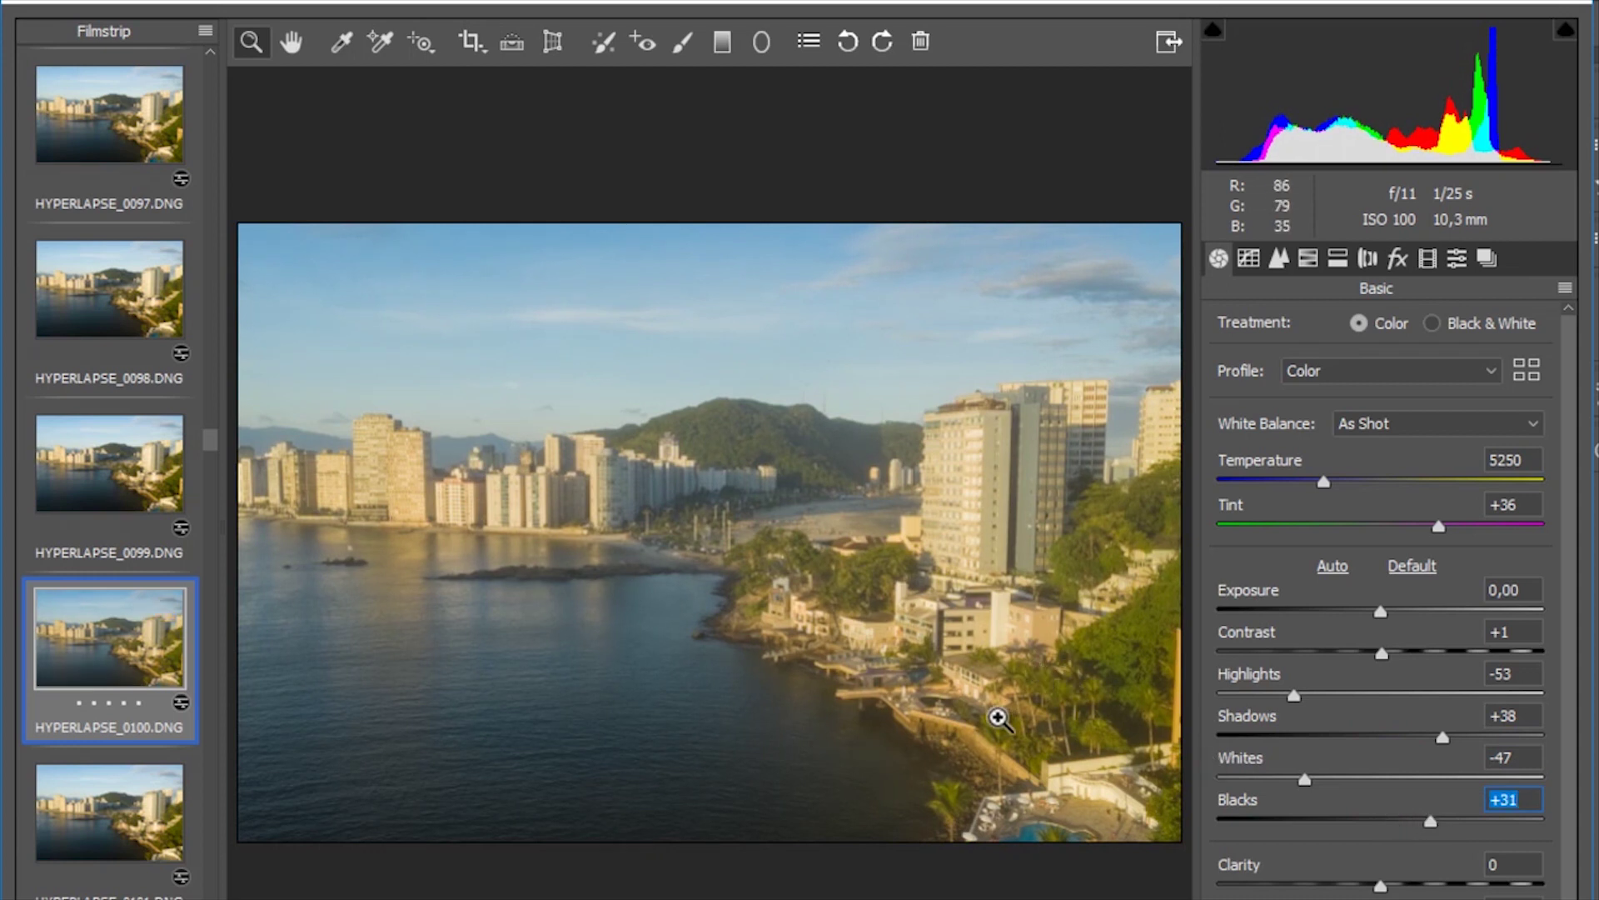
{"action": "mouse_move", "coordinate": [1430, 820]}
{"action": "left_mouse_down"}
{"action": "mouse_move", "coordinate": [1216, 829]}
{"action": "mouse_move", "coordinate": [1431, 828]}
{"action": "mouse_move", "coordinate": [1441, 844]}
{"action": "left_mouse_up"}
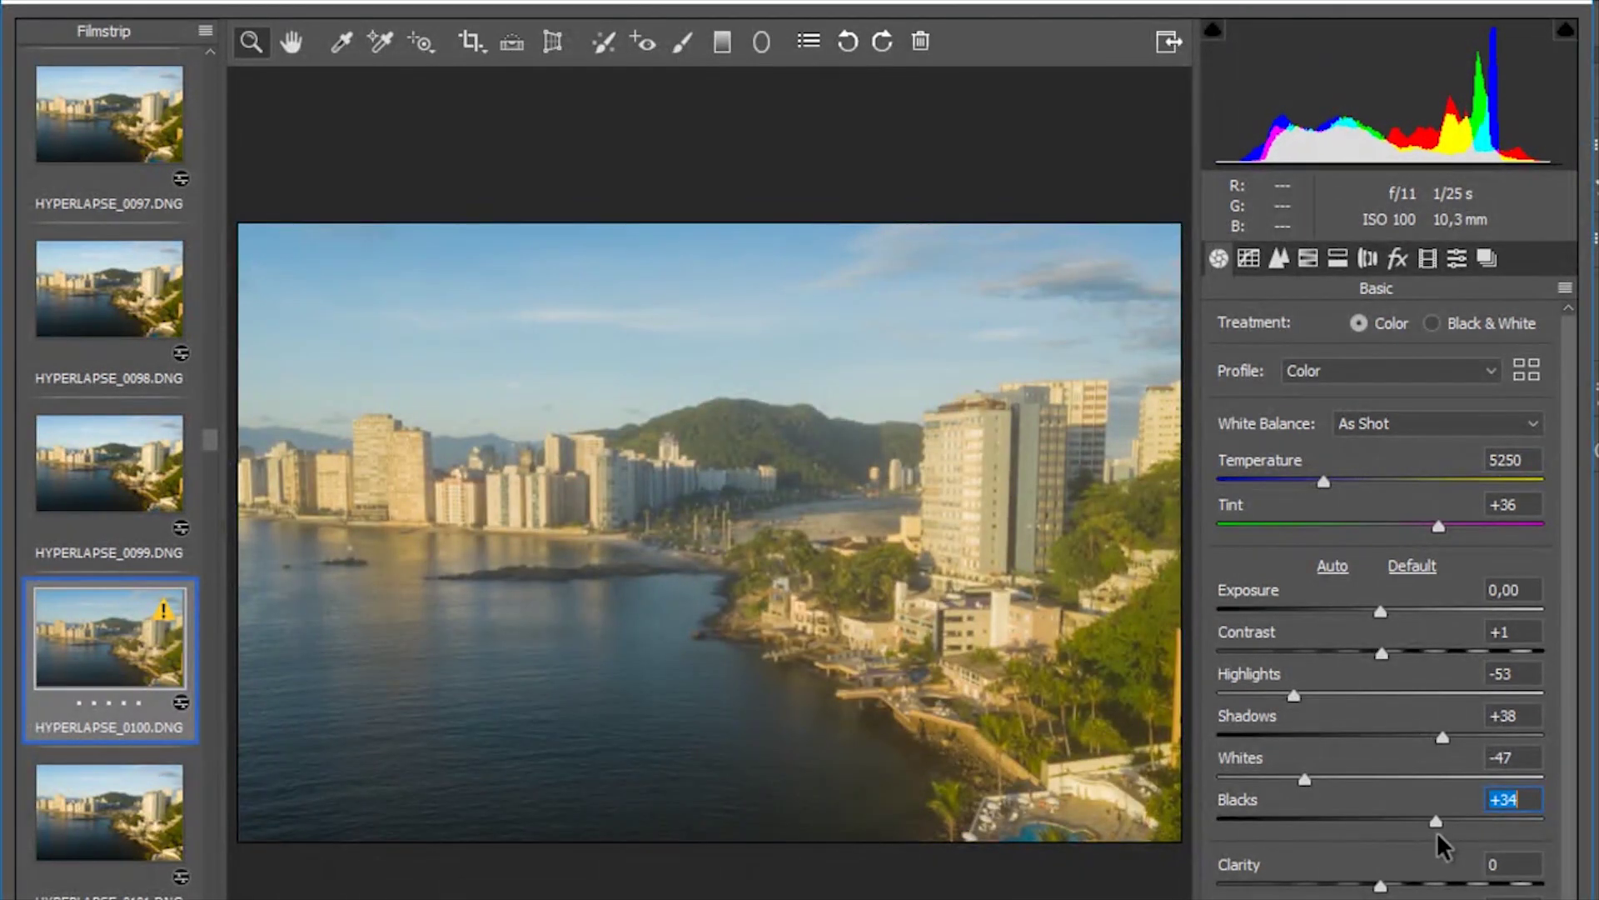
On HYPERLAPSE_0150.DNG, set Highlights to -33, Shadows to +28, Whites to -27 and Blacks to +39
{"action": "left_click_drag", "start_coordinate": [212, 442], "coordinate": [242, 643]}
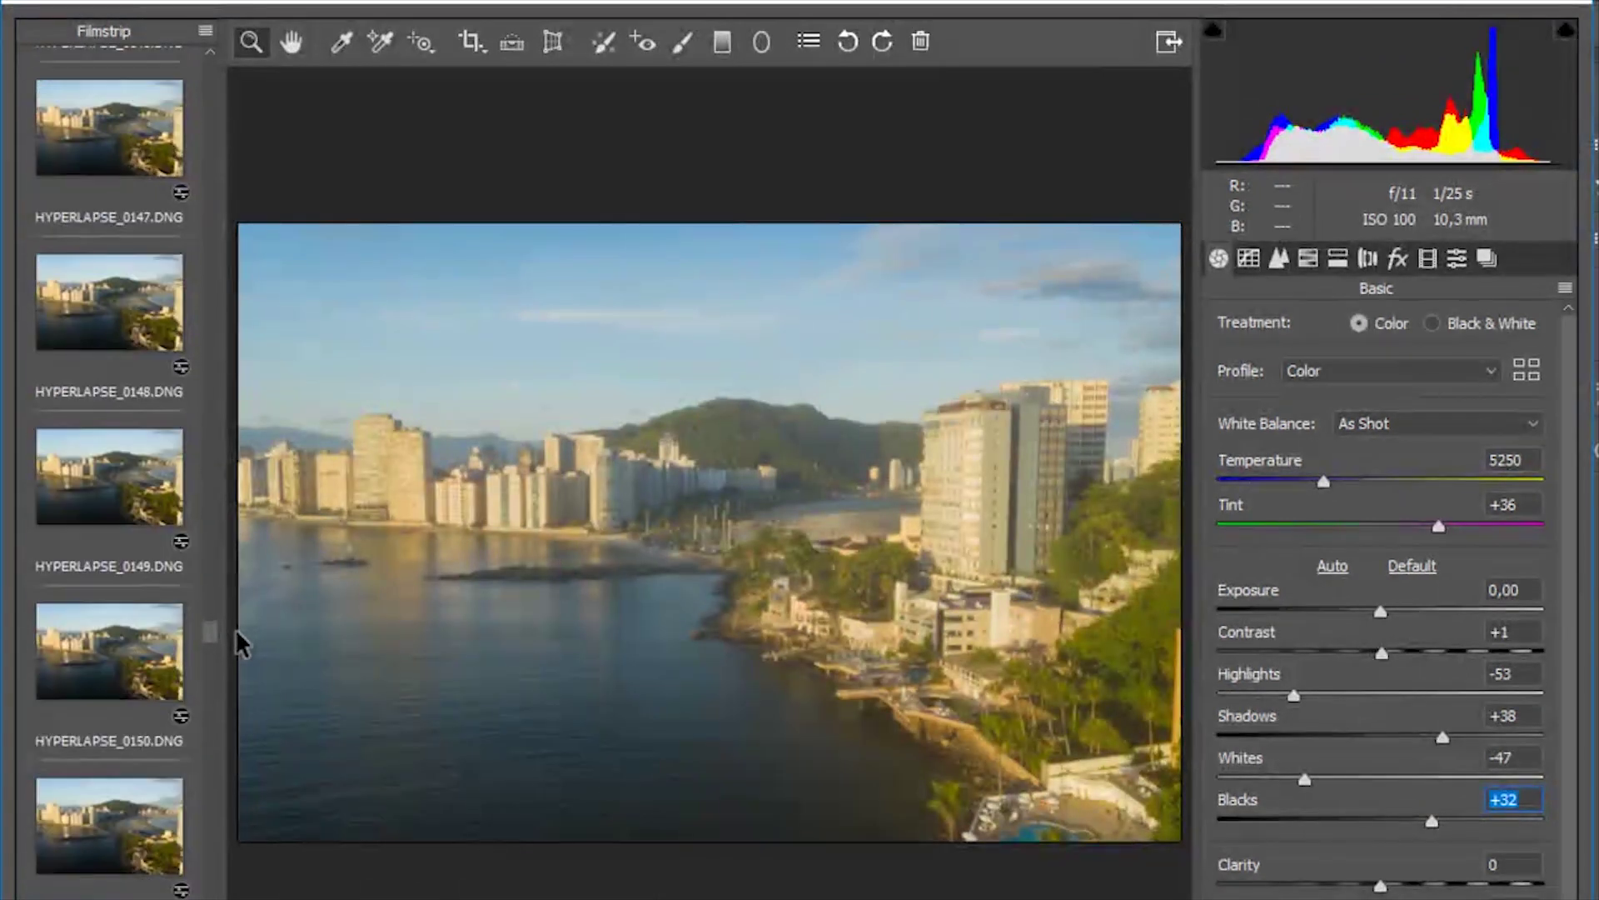
{"action": "left_click", "coordinate": [133, 683]}
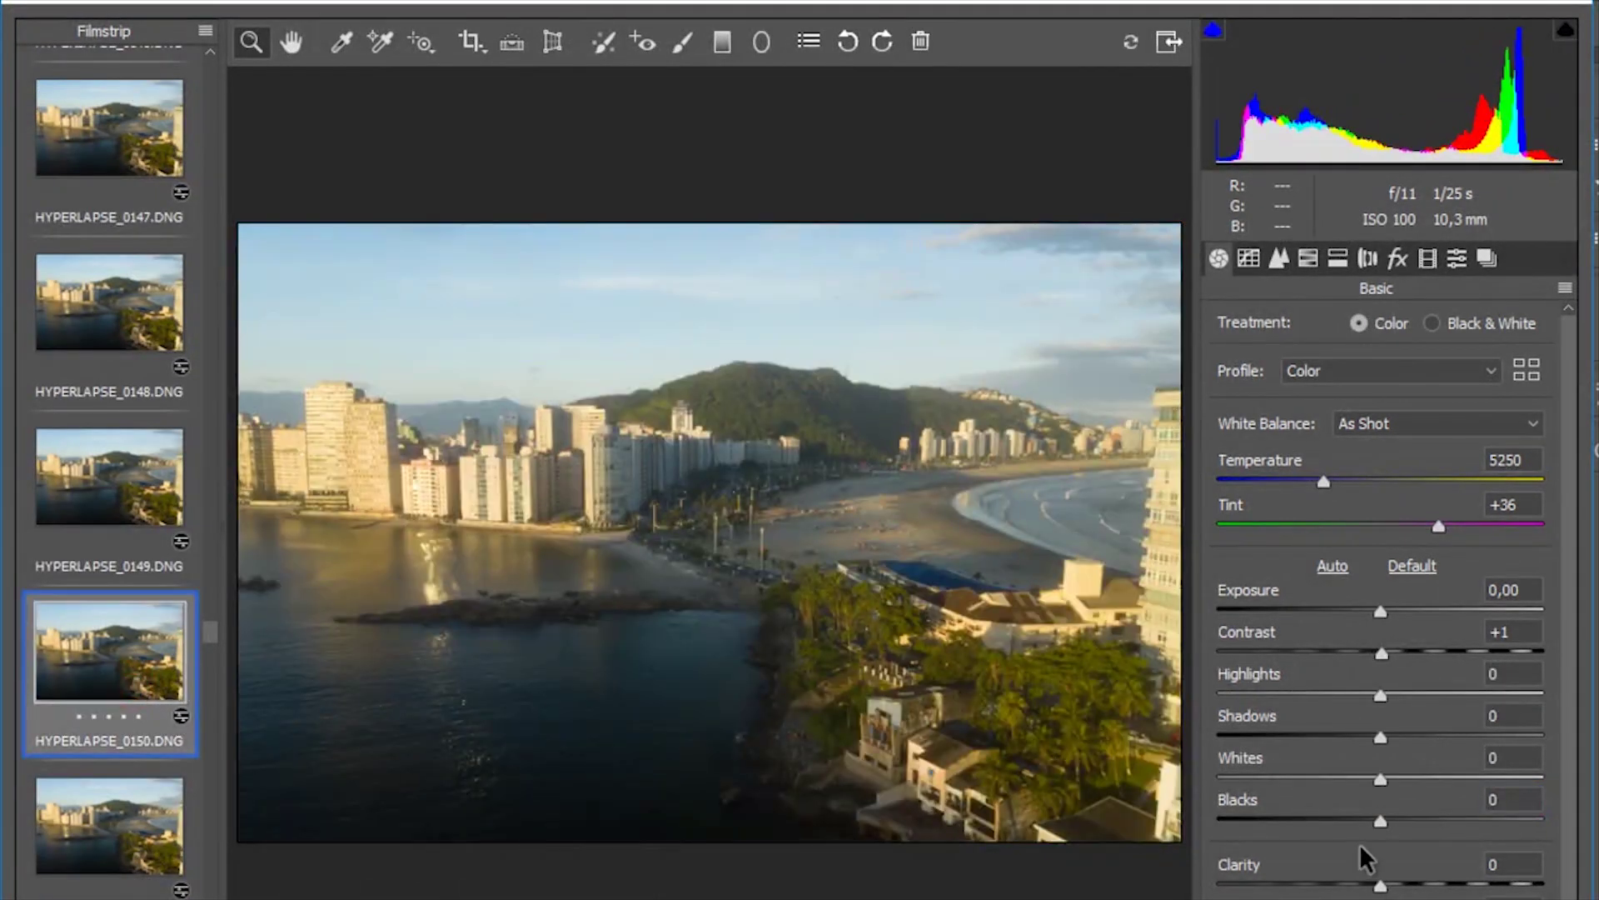
{"action": "left_click", "coordinate": [1381, 696]}
{"action": "left_click_drag", "start_coordinate": [1381, 695], "coordinate": [1328, 698]}
{"action": "left_click_drag", "start_coordinate": [1381, 779], "coordinate": [1428, 739]}
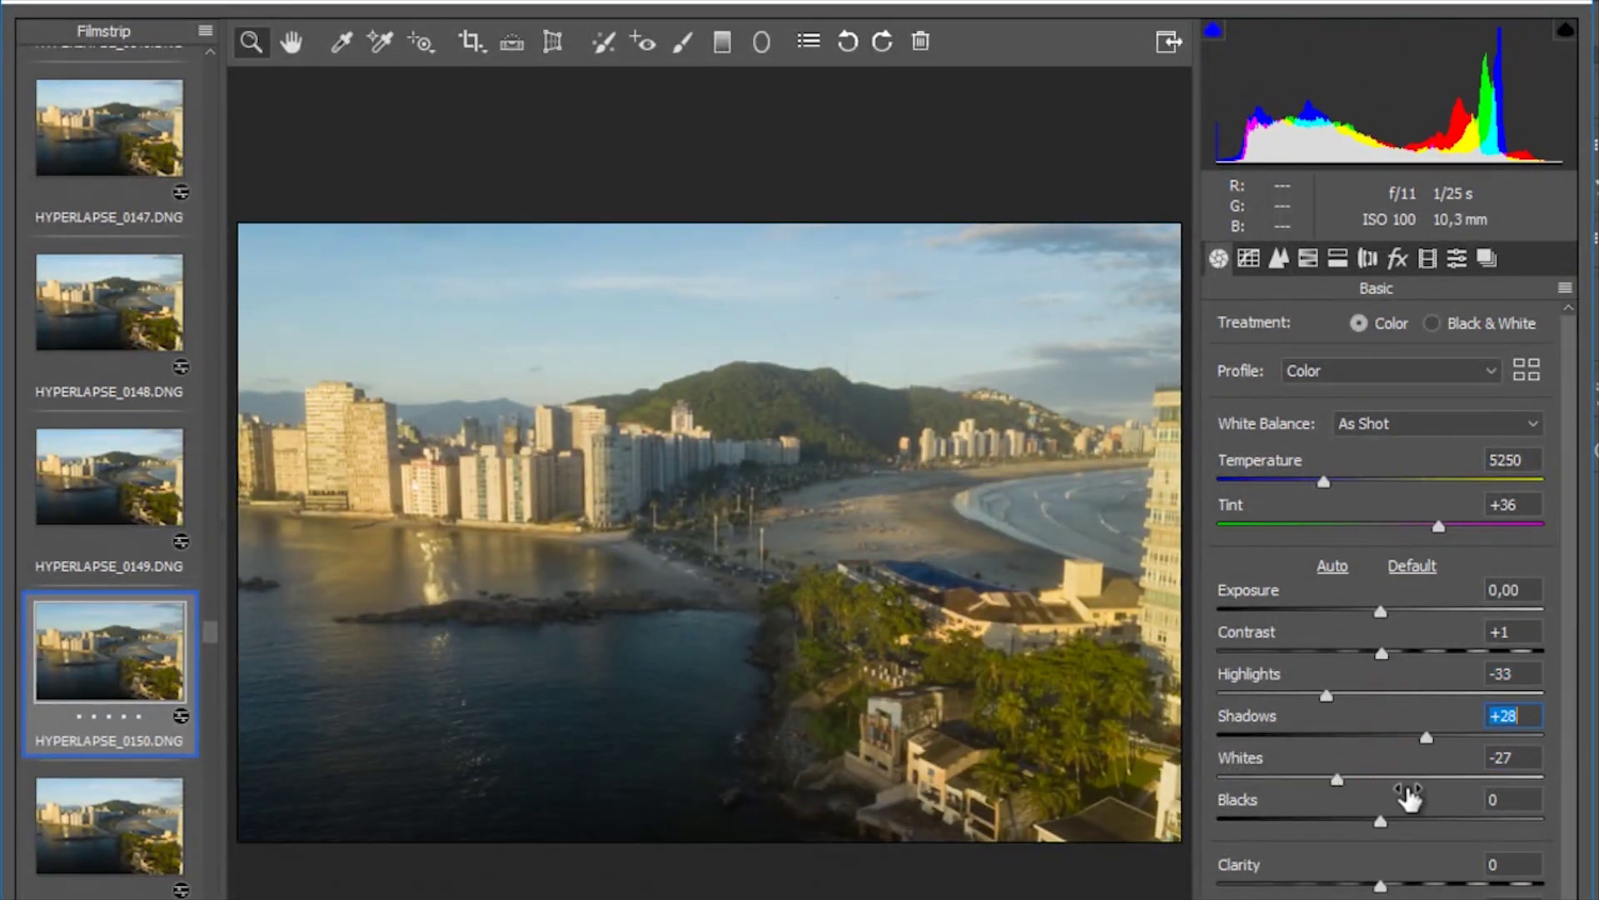
{"action": "left_click_drag", "start_coordinate": [1383, 820], "coordinate": [1445, 822]}
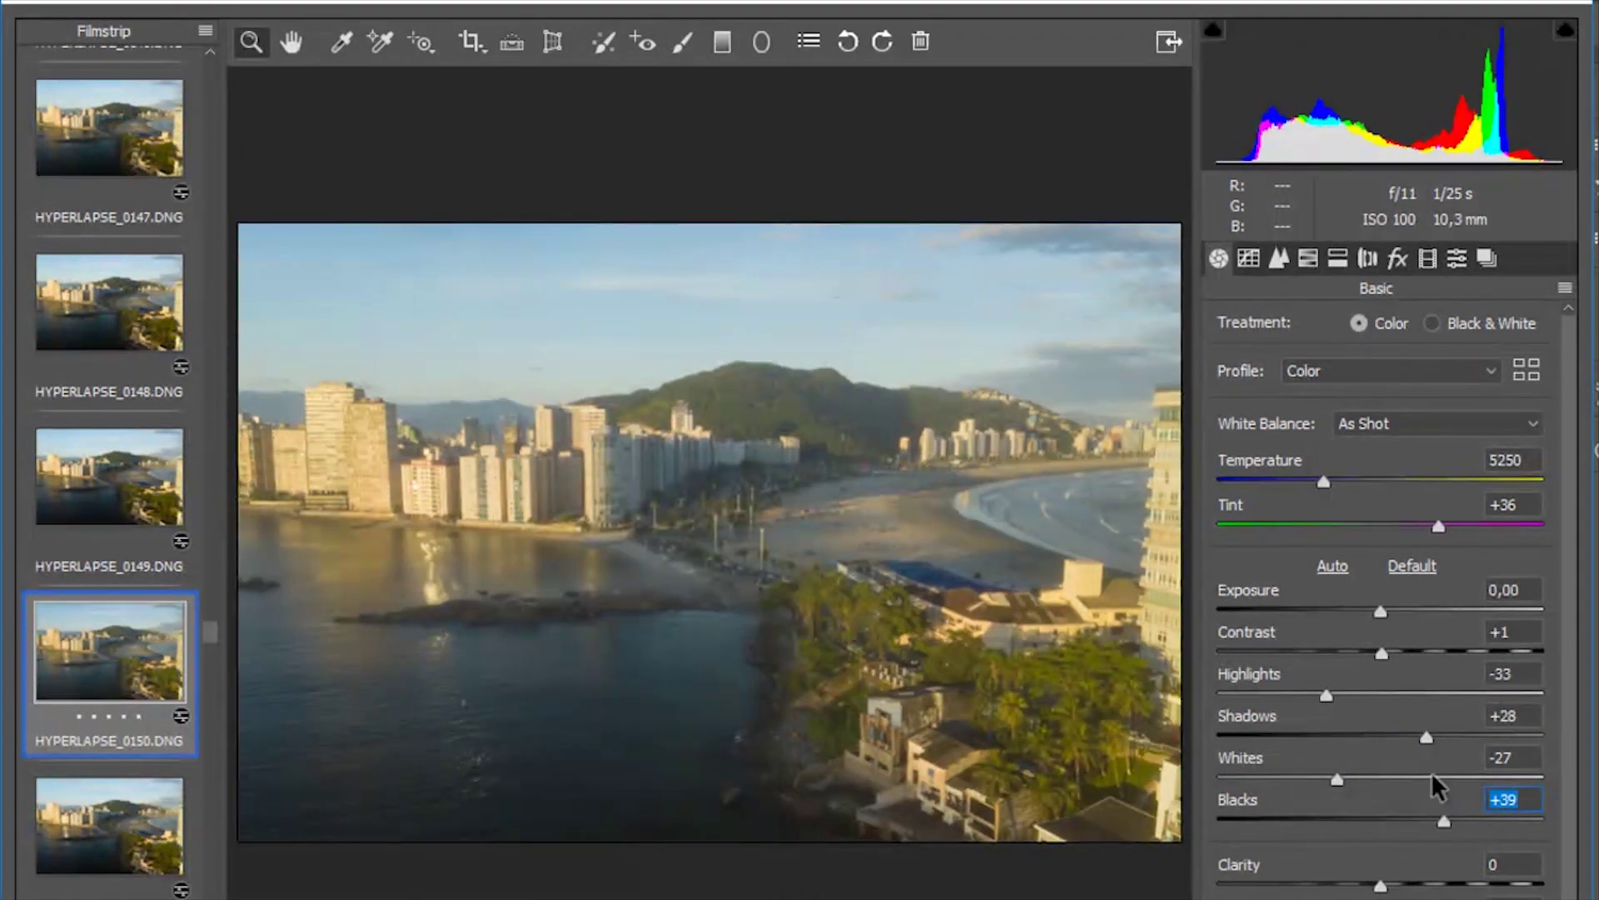
On HYPERLAPSE_0200.DNG, set Highlights to -17, Shadows to +78, Whites to -23 and Blacks to +62
{"action": "left_click_drag", "start_coordinate": [208, 634], "coordinate": [215, 840]}
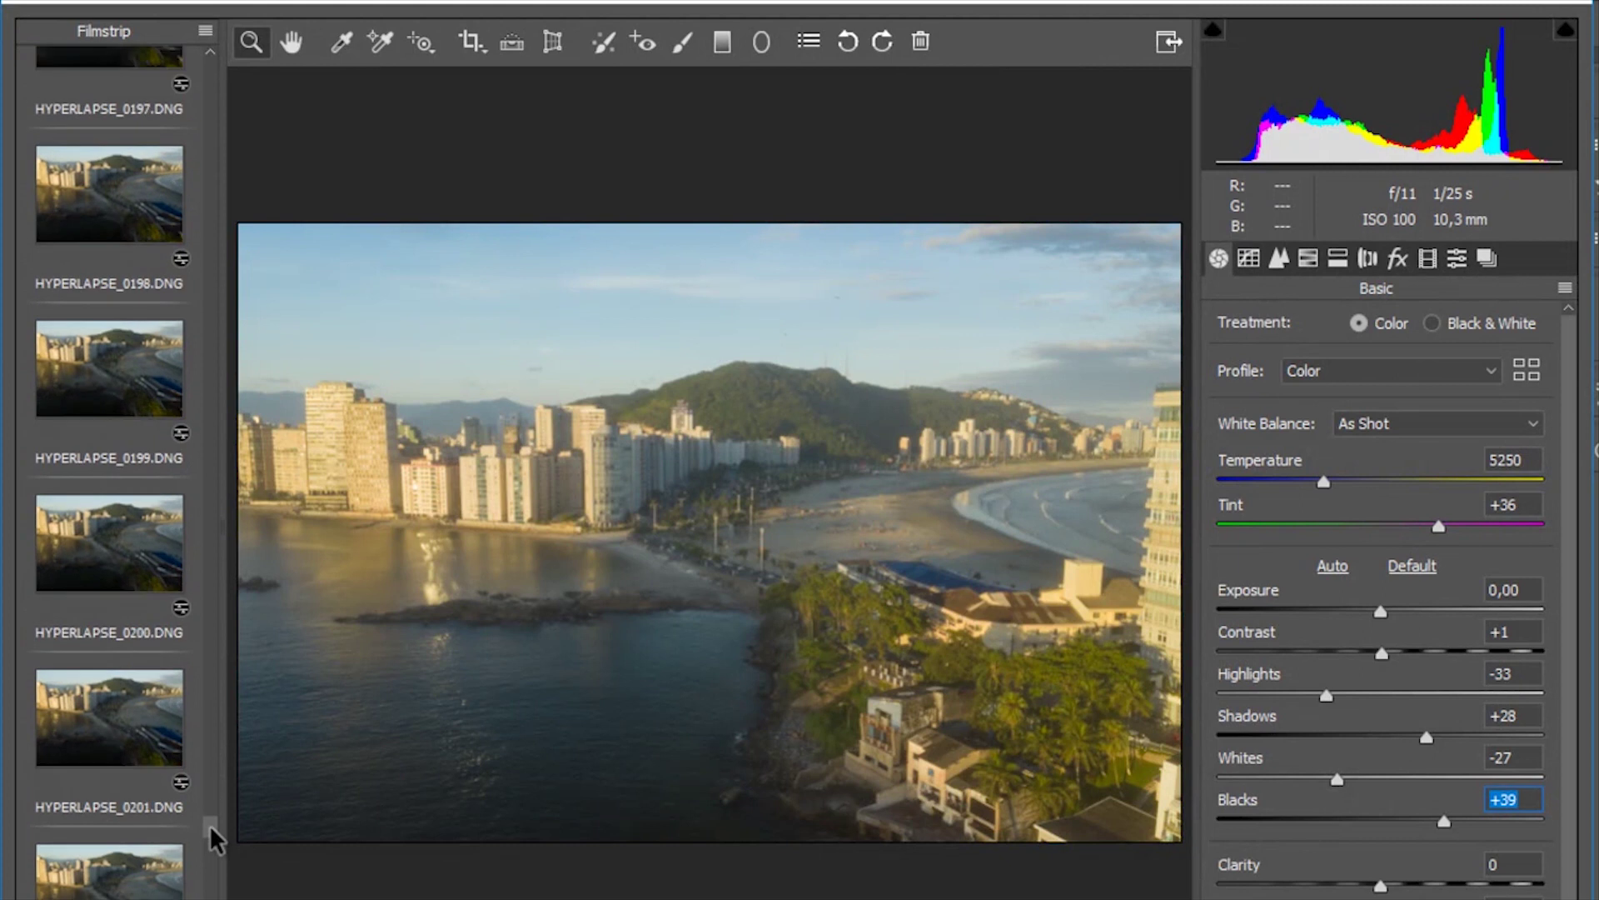
{"action": "left_click", "coordinate": [107, 569]}
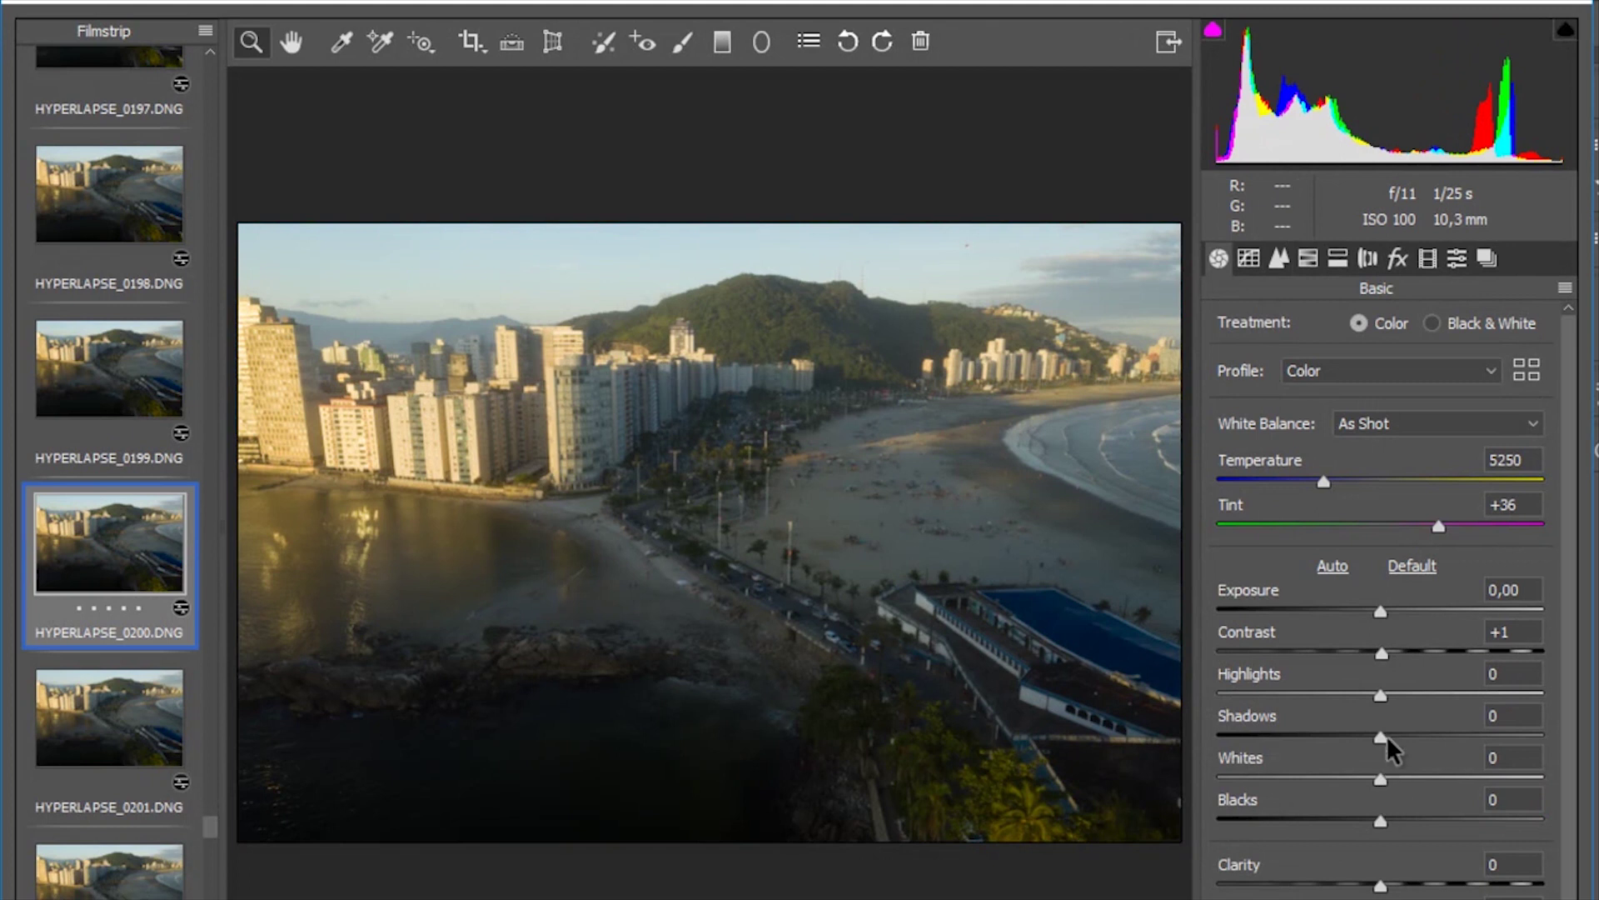
{"action": "left_click_drag", "start_coordinate": [1380, 695], "coordinate": [1356, 703]}
{"action": "left_click_drag", "start_coordinate": [1380, 779], "coordinate": [1508, 739]}
{"action": "left_click_drag", "start_coordinate": [1381, 827], "coordinate": [1480, 823]}
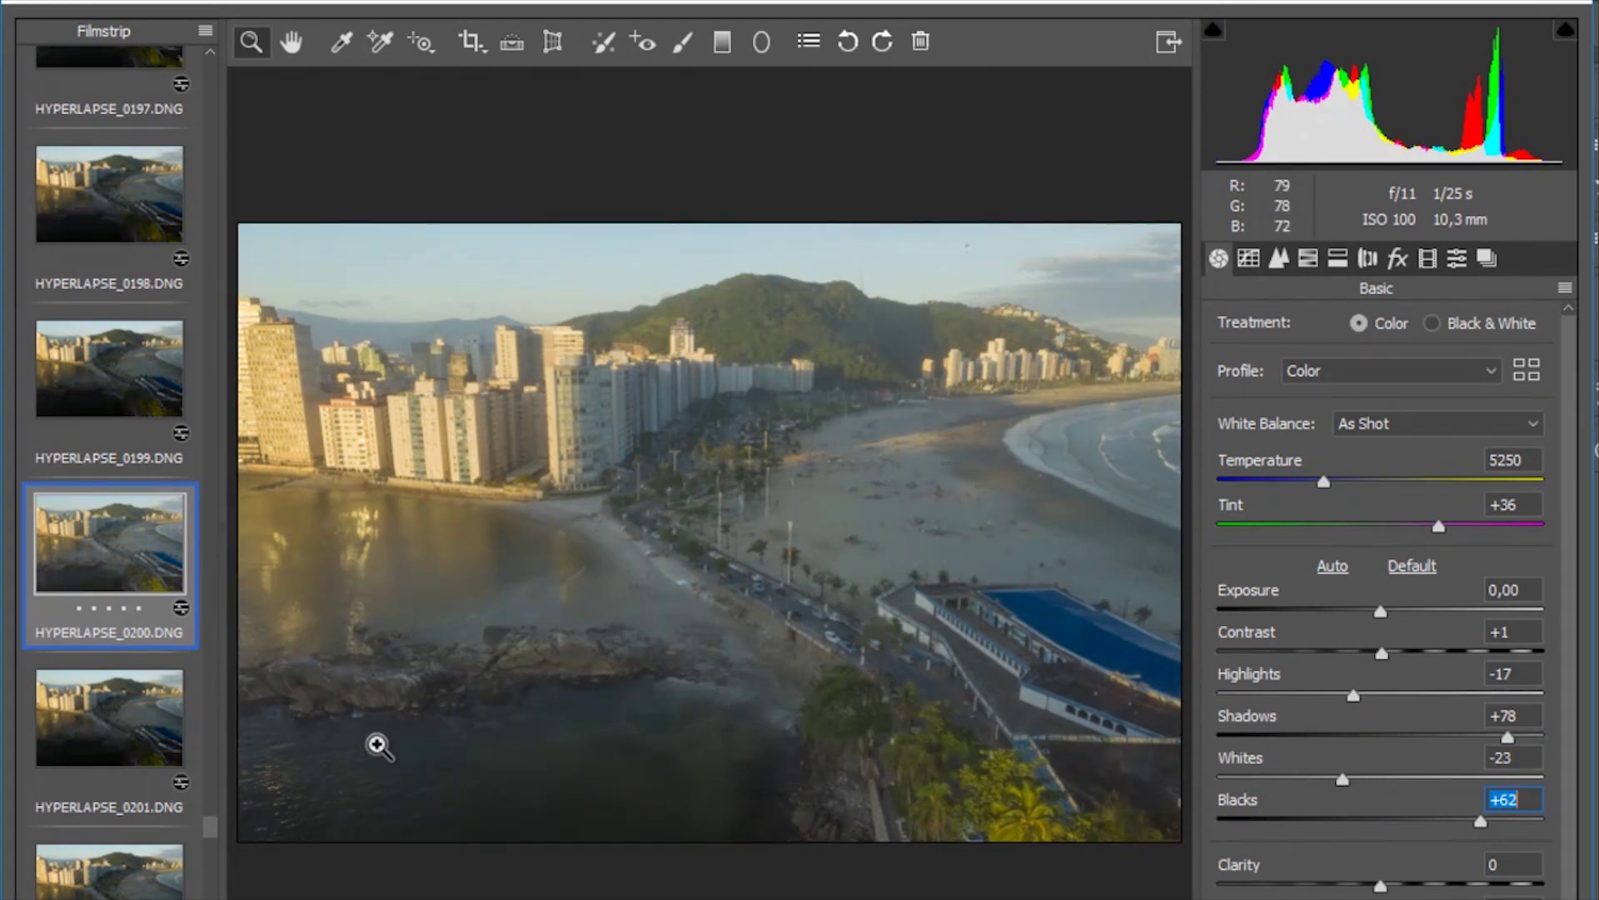
On HYPERLAPSE_0250.DNG, set Highlights to -21, Shadows to +78, Whites to -23 and Blacks to +56, and close Camera Raw keeping all edits
{"action": "left_click_drag", "start_coordinate": [215, 833], "coordinate": [215, 895]}
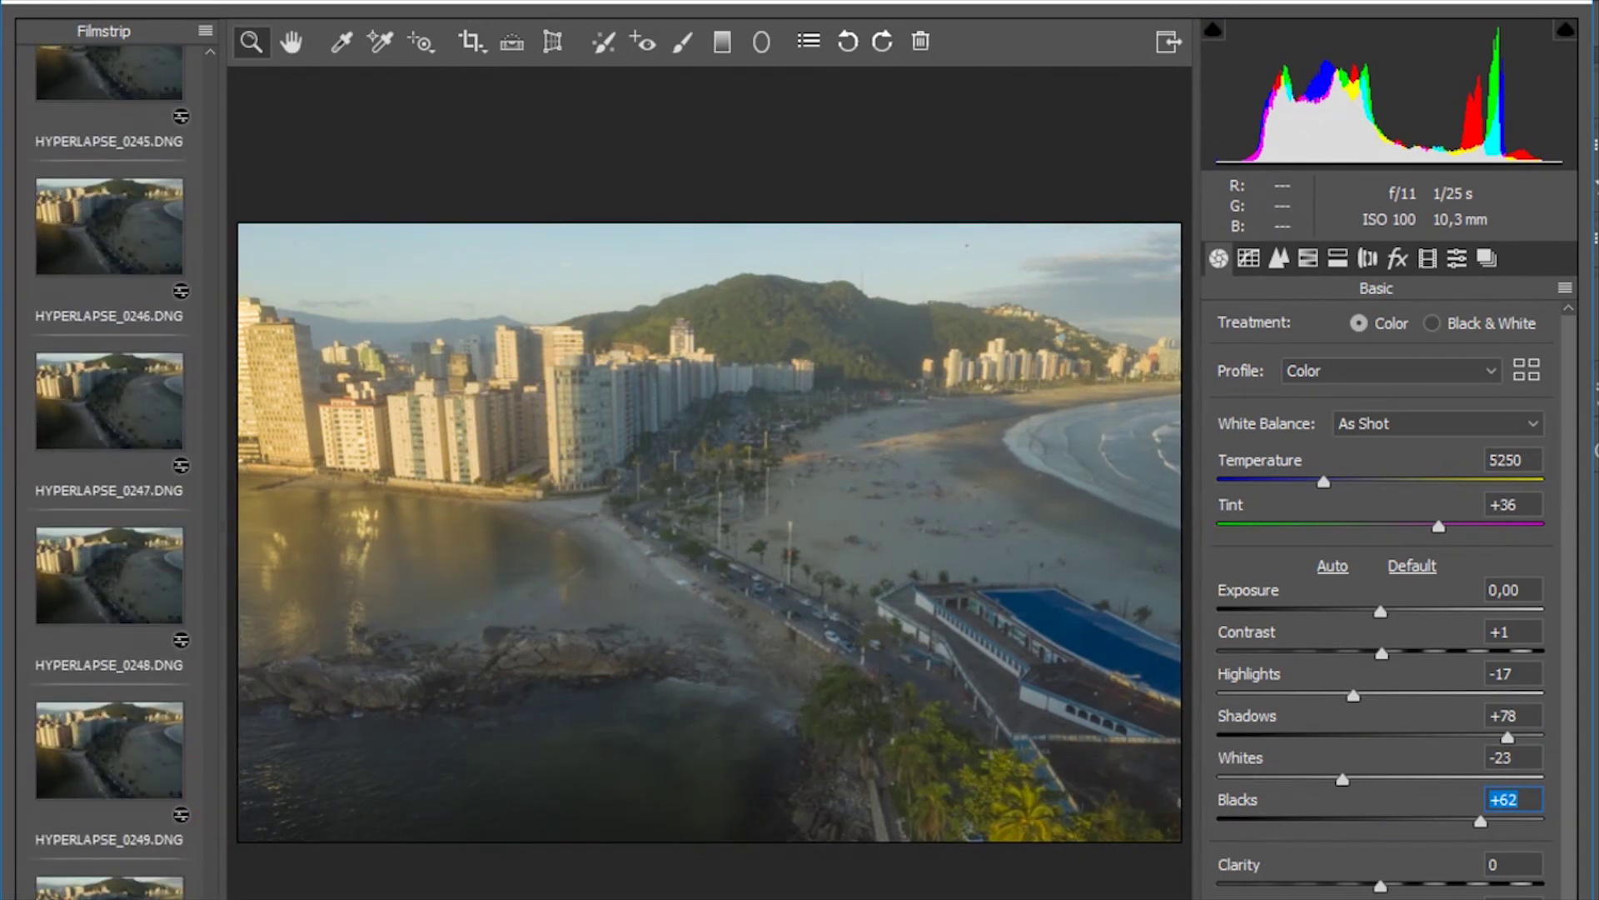
{"action": "left_click", "coordinate": [108, 885]}
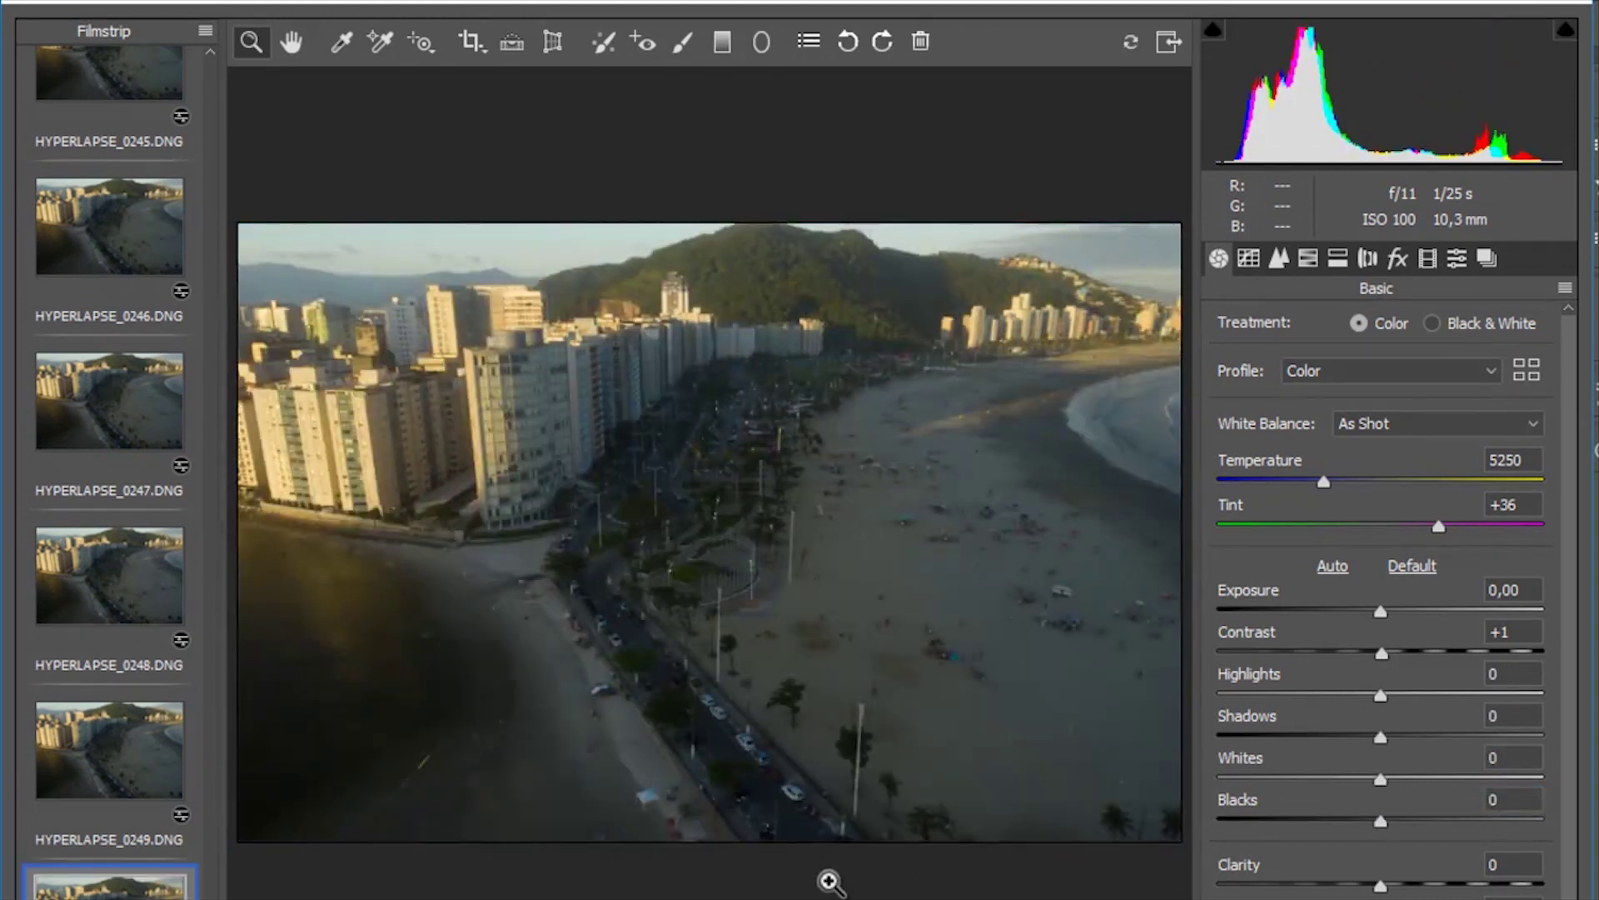
{"action": "left_click_drag", "start_coordinate": [1381, 696], "coordinate": [1347, 700]}
{"action": "left_click_drag", "start_coordinate": [1379, 780], "coordinate": [1343, 780]}
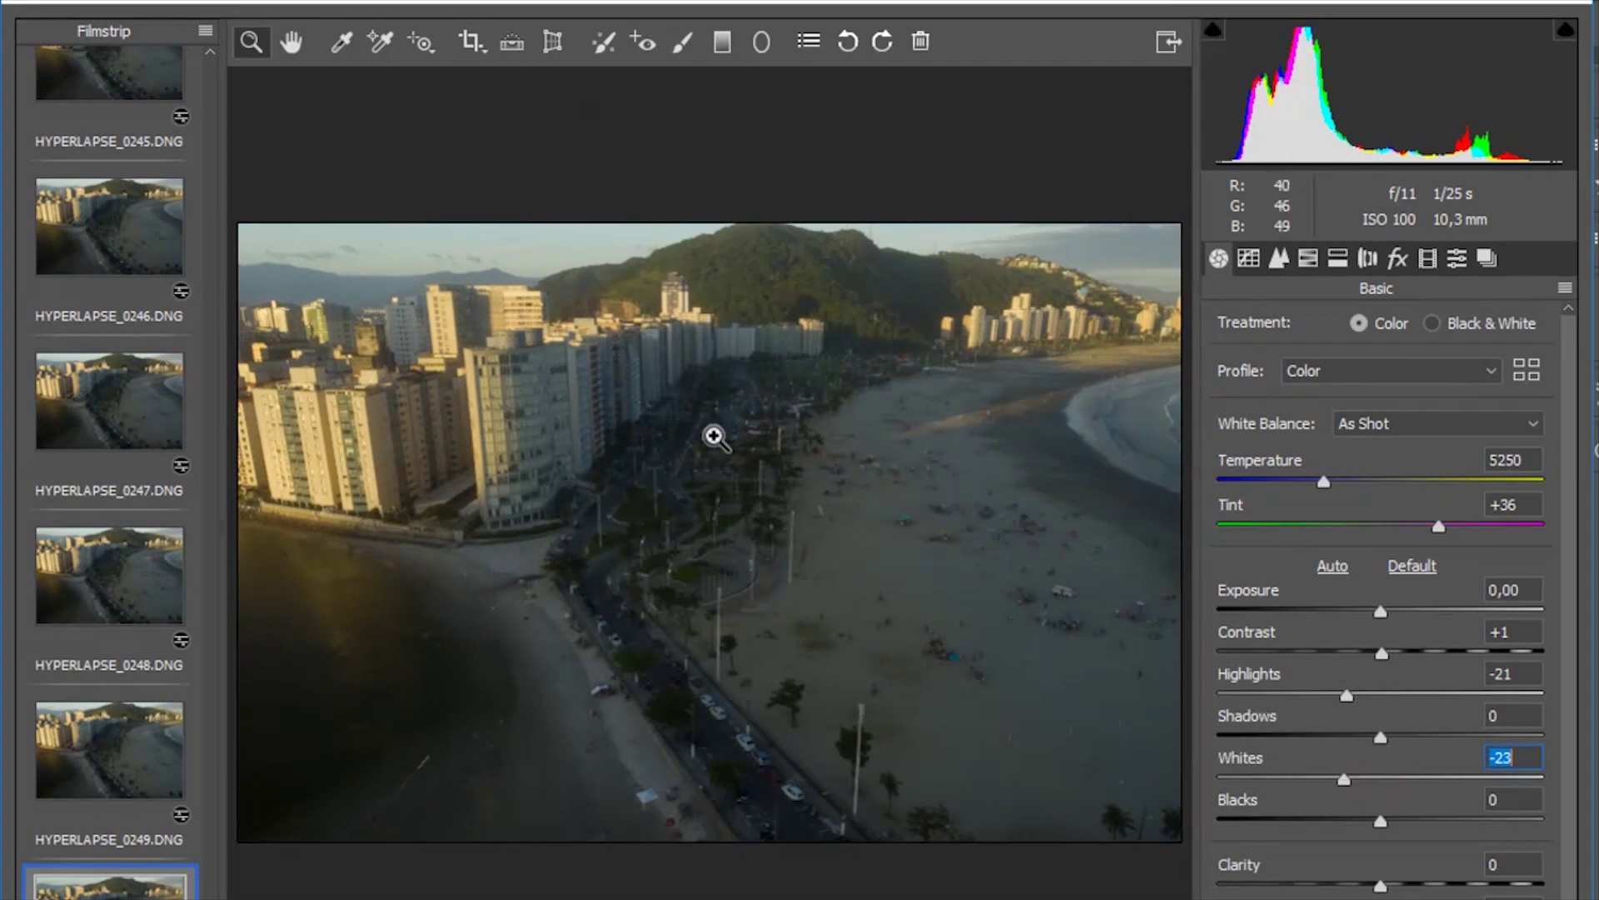
{"action": "left_click_drag", "start_coordinate": [1381, 741], "coordinate": [1459, 744]}
{"action": "left_click_drag", "start_coordinate": [1377, 819], "coordinate": [1471, 820]}
{"action": "left_click_drag", "start_coordinate": [1462, 739], "coordinate": [1512, 736]}
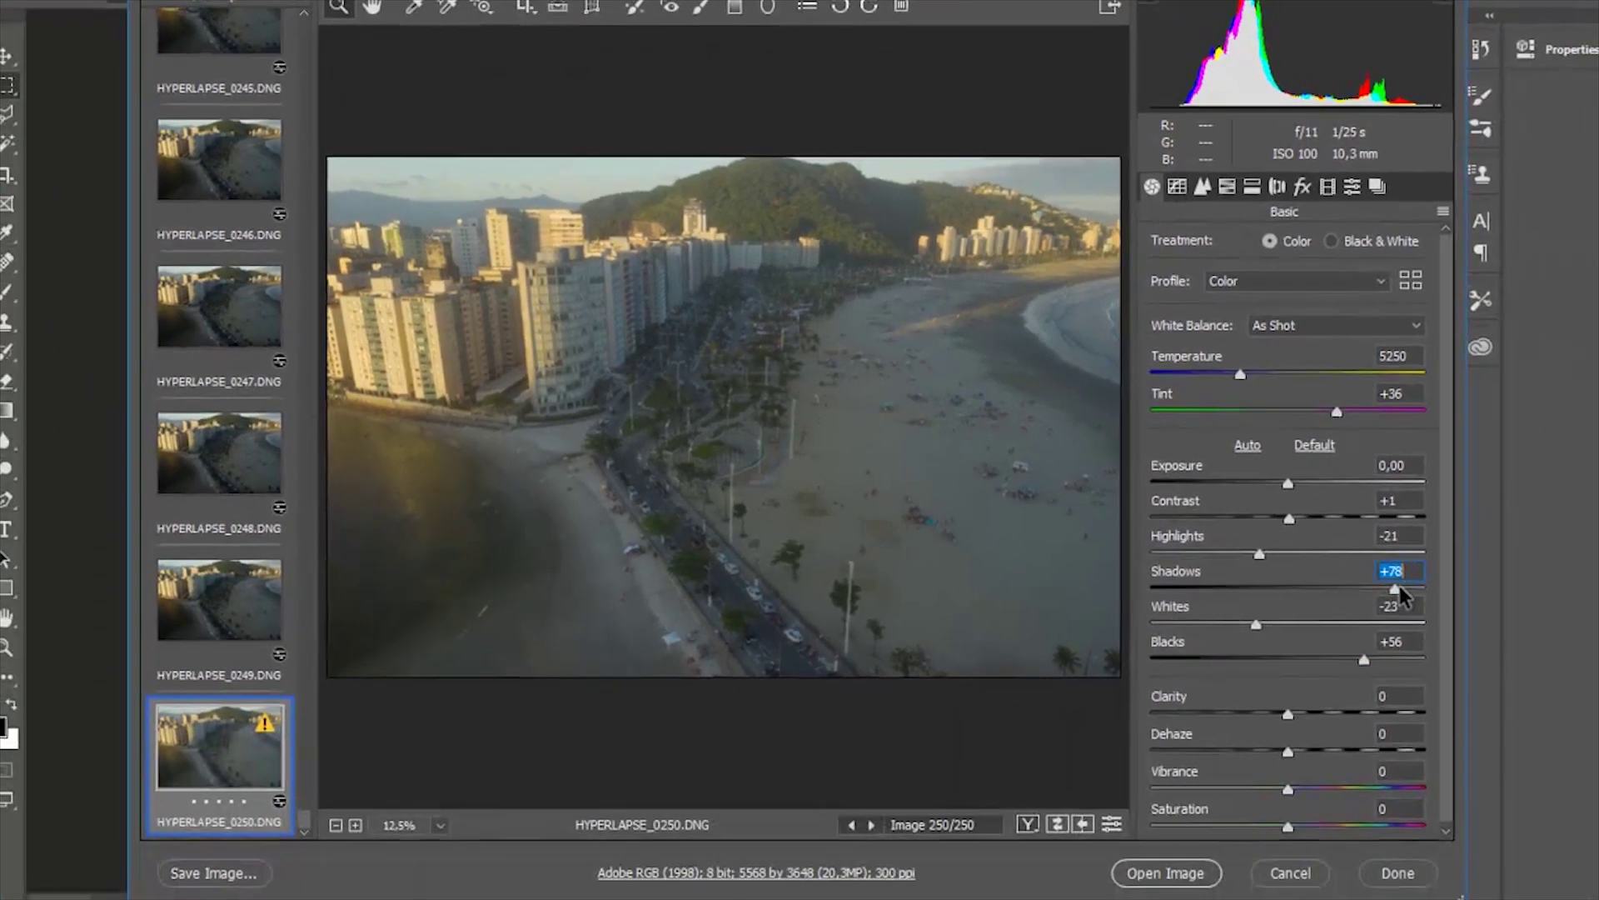
{"action": "left_click", "coordinate": [244, 248]}
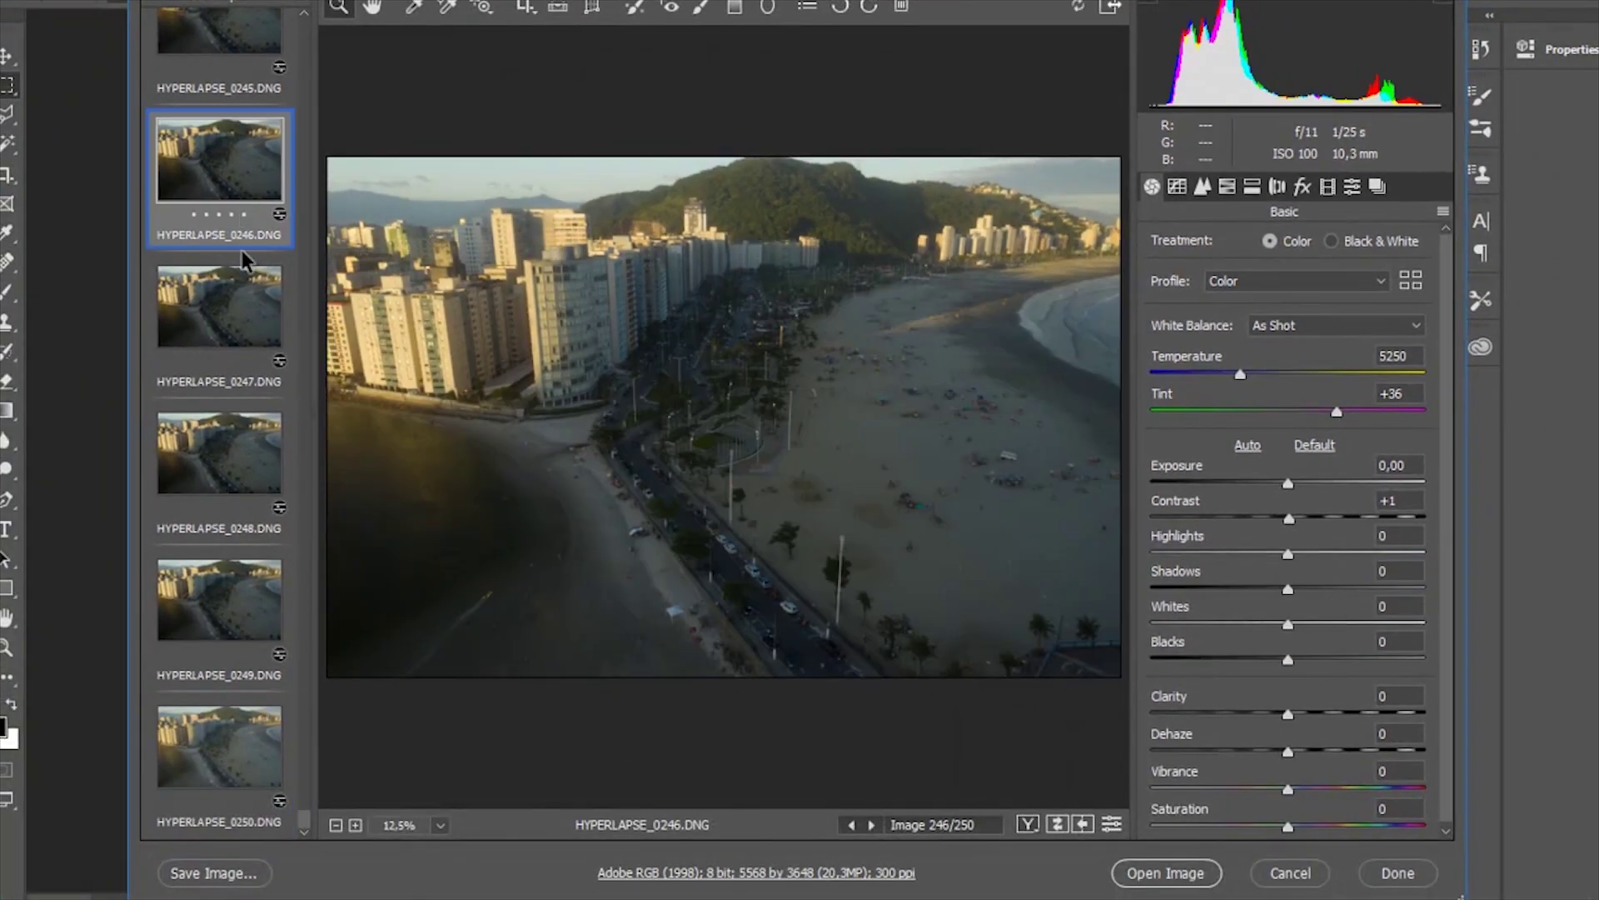
{"action": "left_click", "coordinate": [1407, 878]}
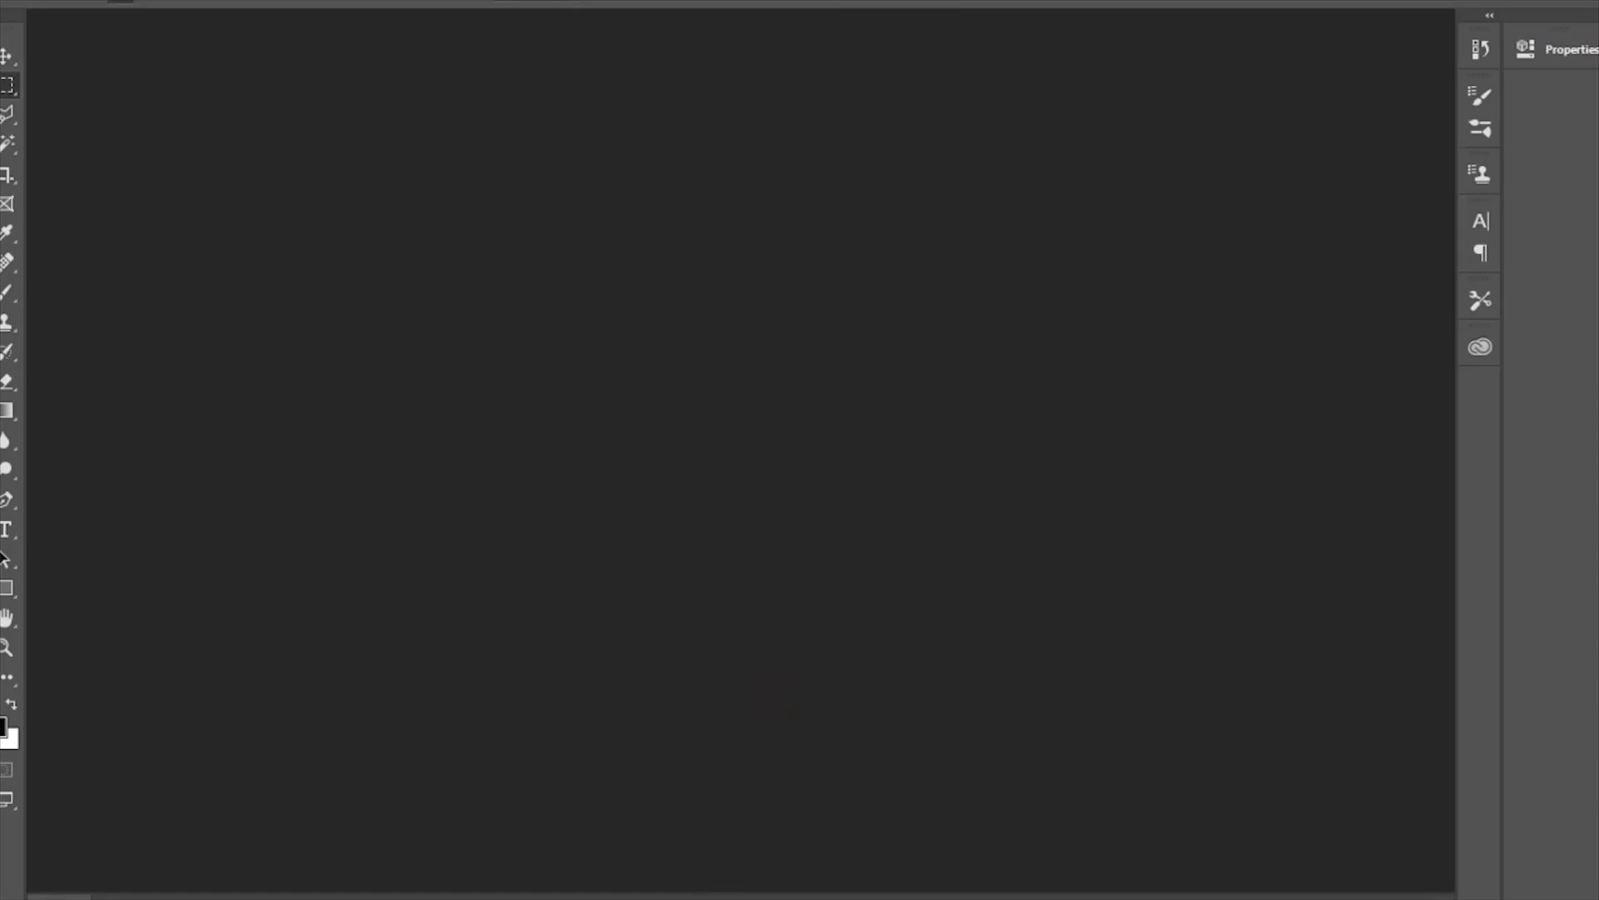
Switch to File Explorer, open the Raw-blend folder inside Ins and widen its name column
{"action": "key", "text": "alt+Tab"}
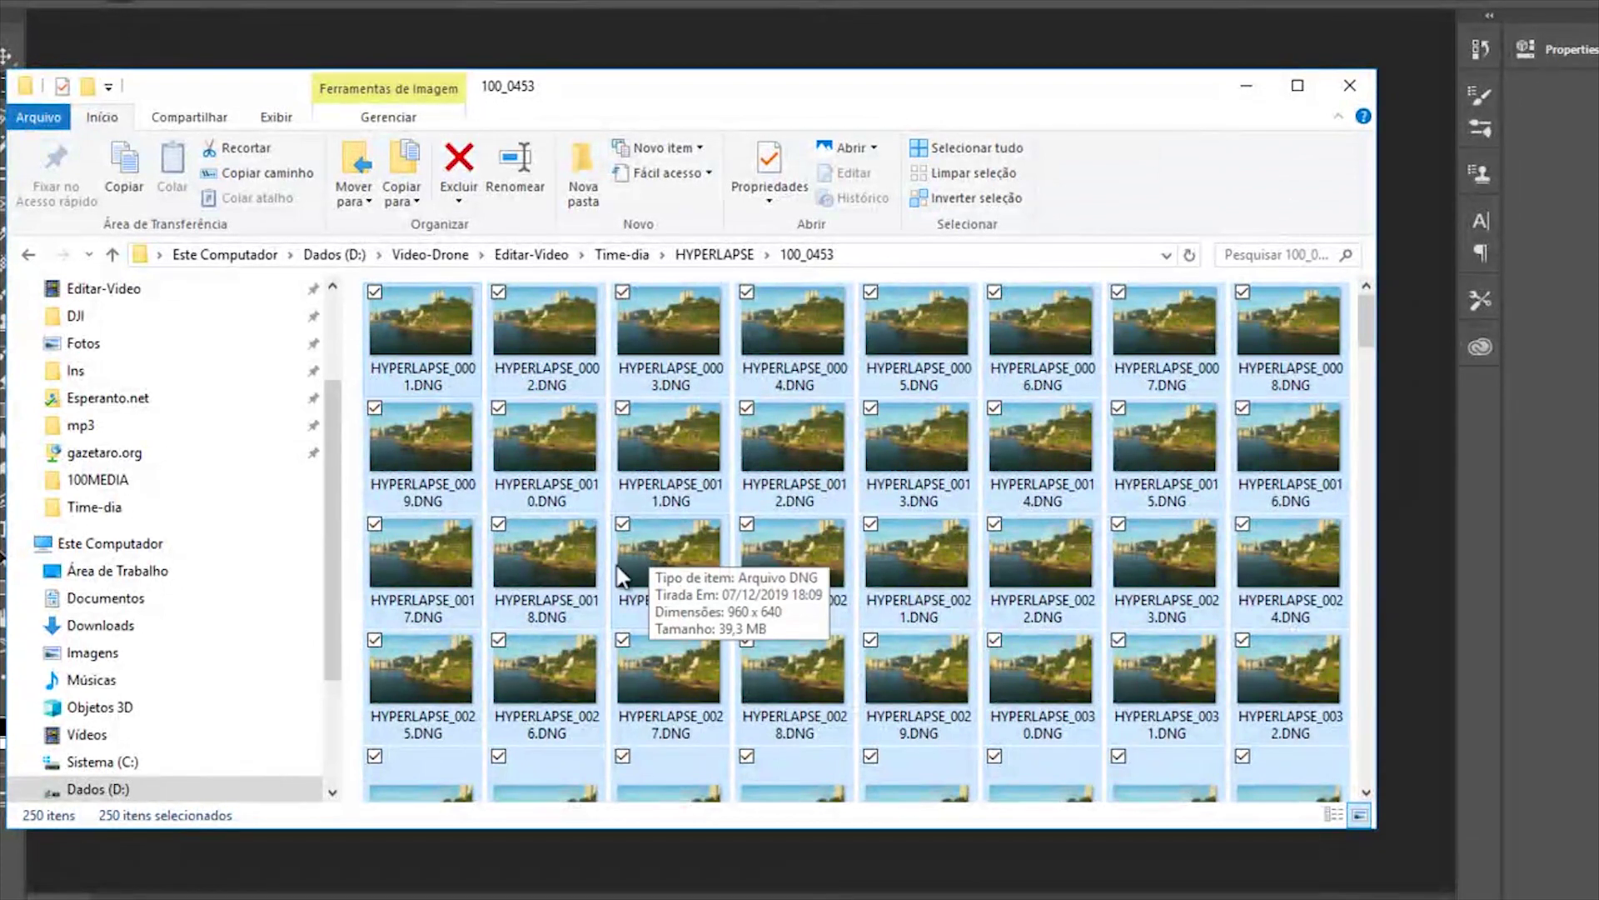
{"action": "left_click_drag", "start_coordinate": [331, 434], "coordinate": [326, 323]}
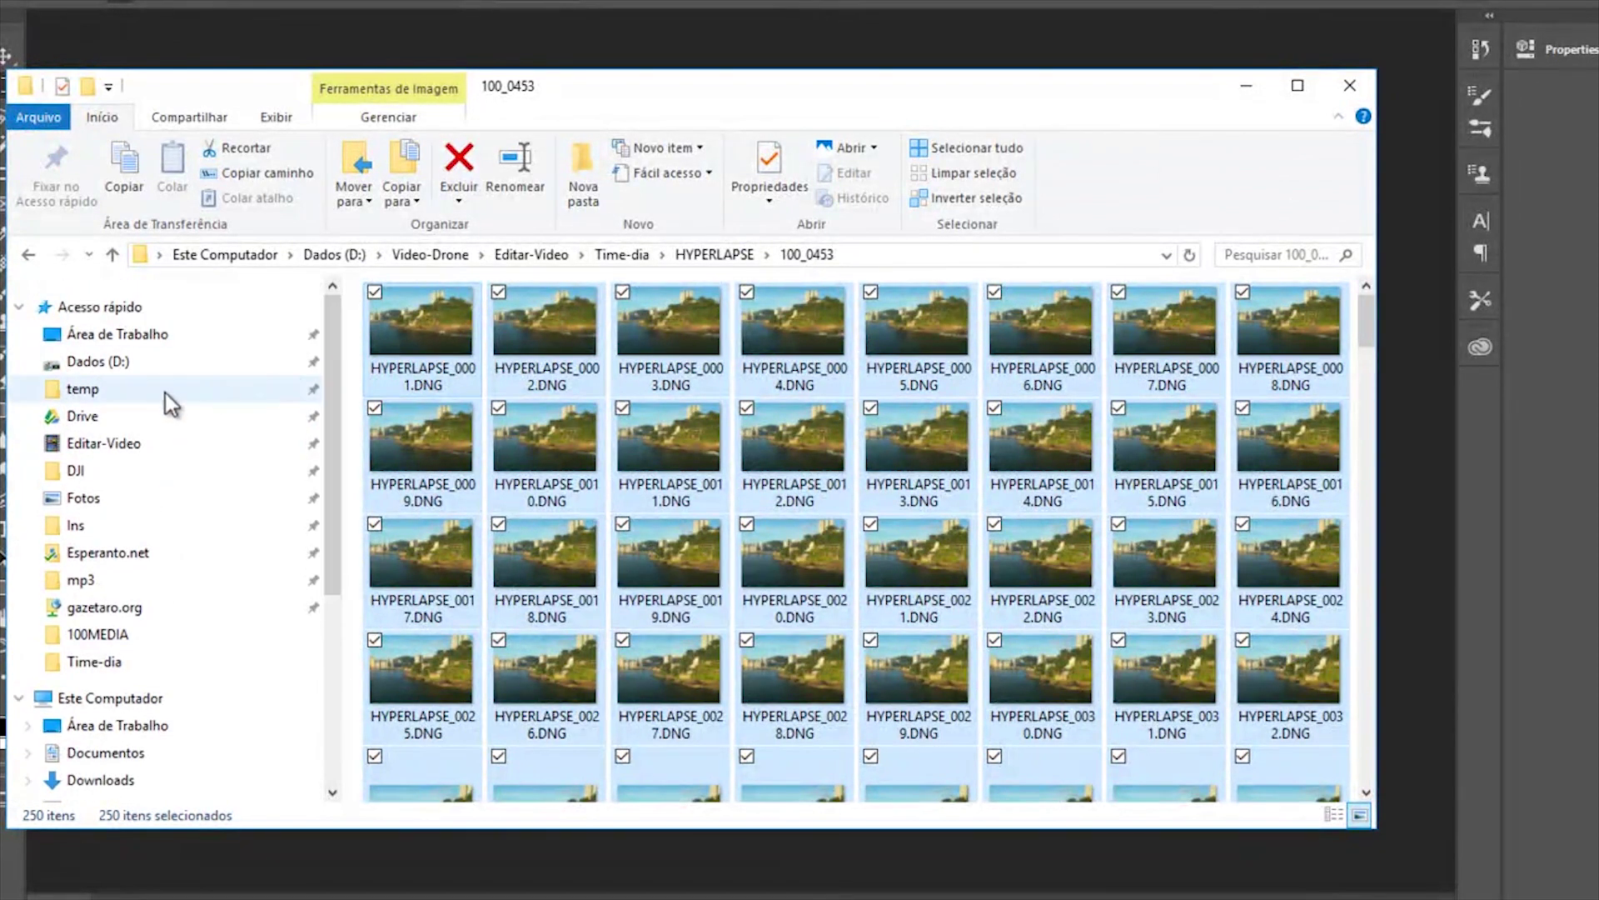
{"action": "left_click", "coordinate": [116, 525]}
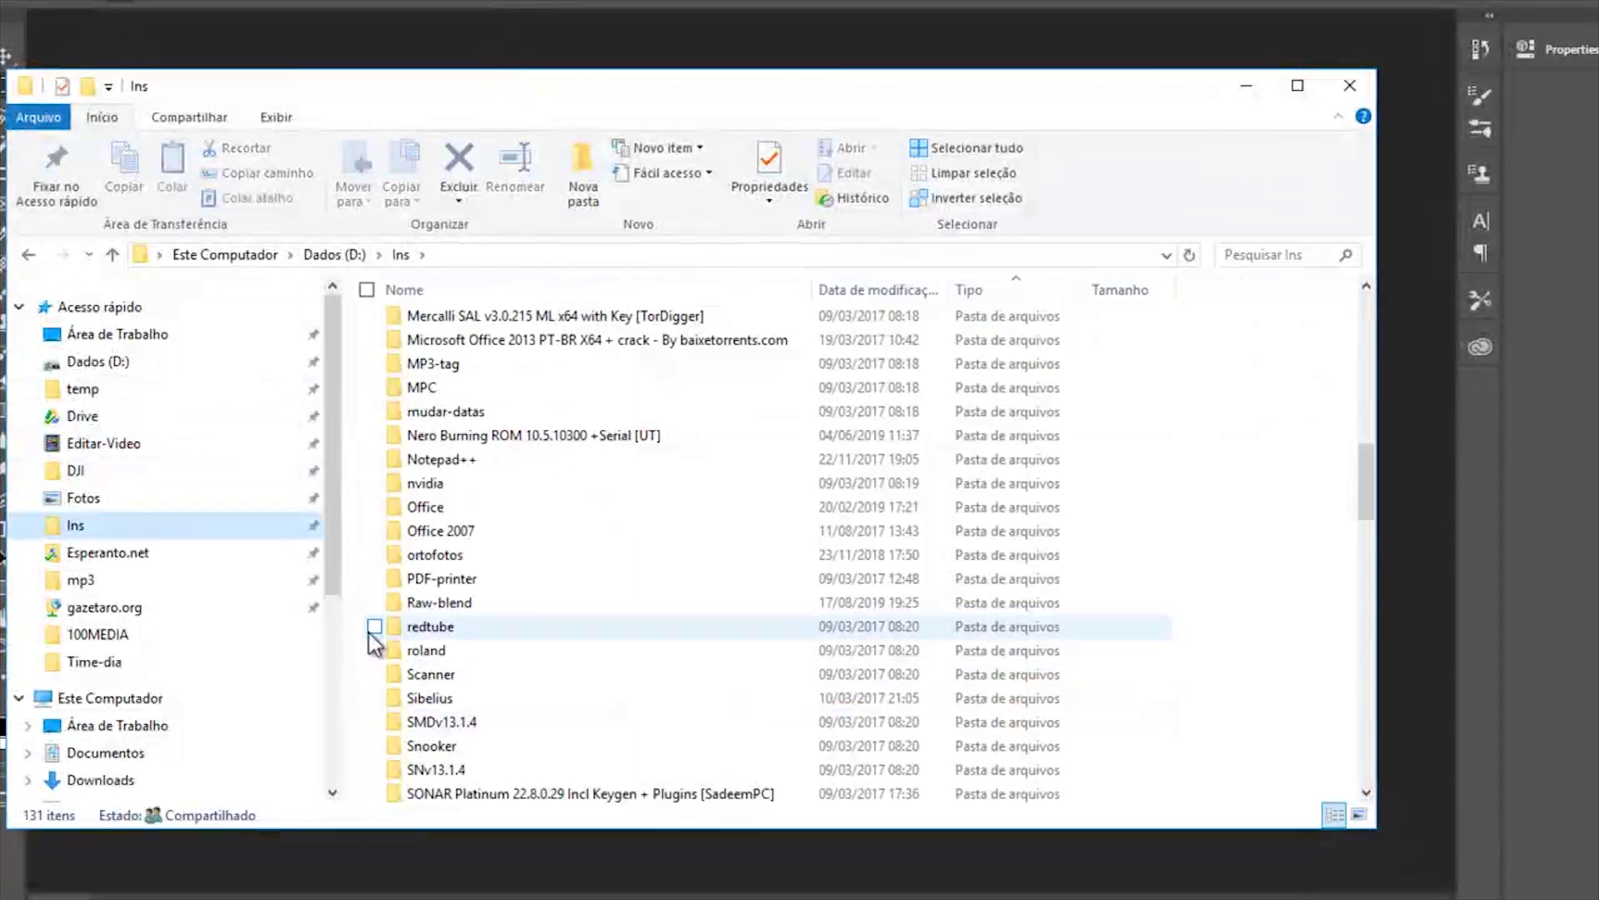
{"action": "double_click", "coordinate": [488, 602]}
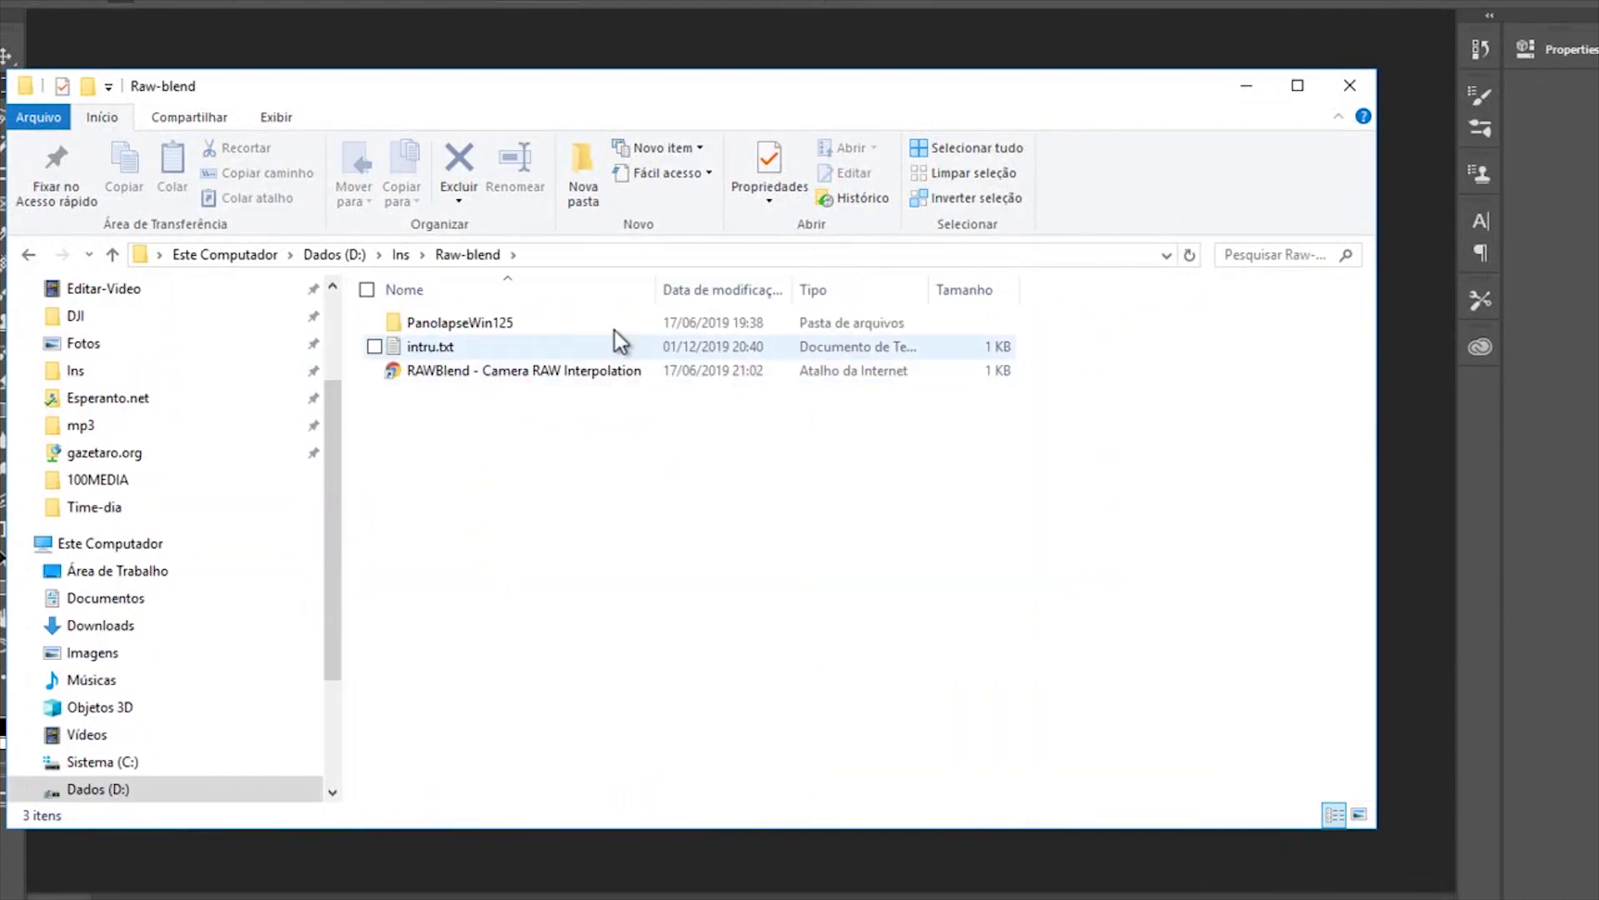
{"action": "left_click_drag", "start_coordinate": [656, 281], "coordinate": [797, 280]}
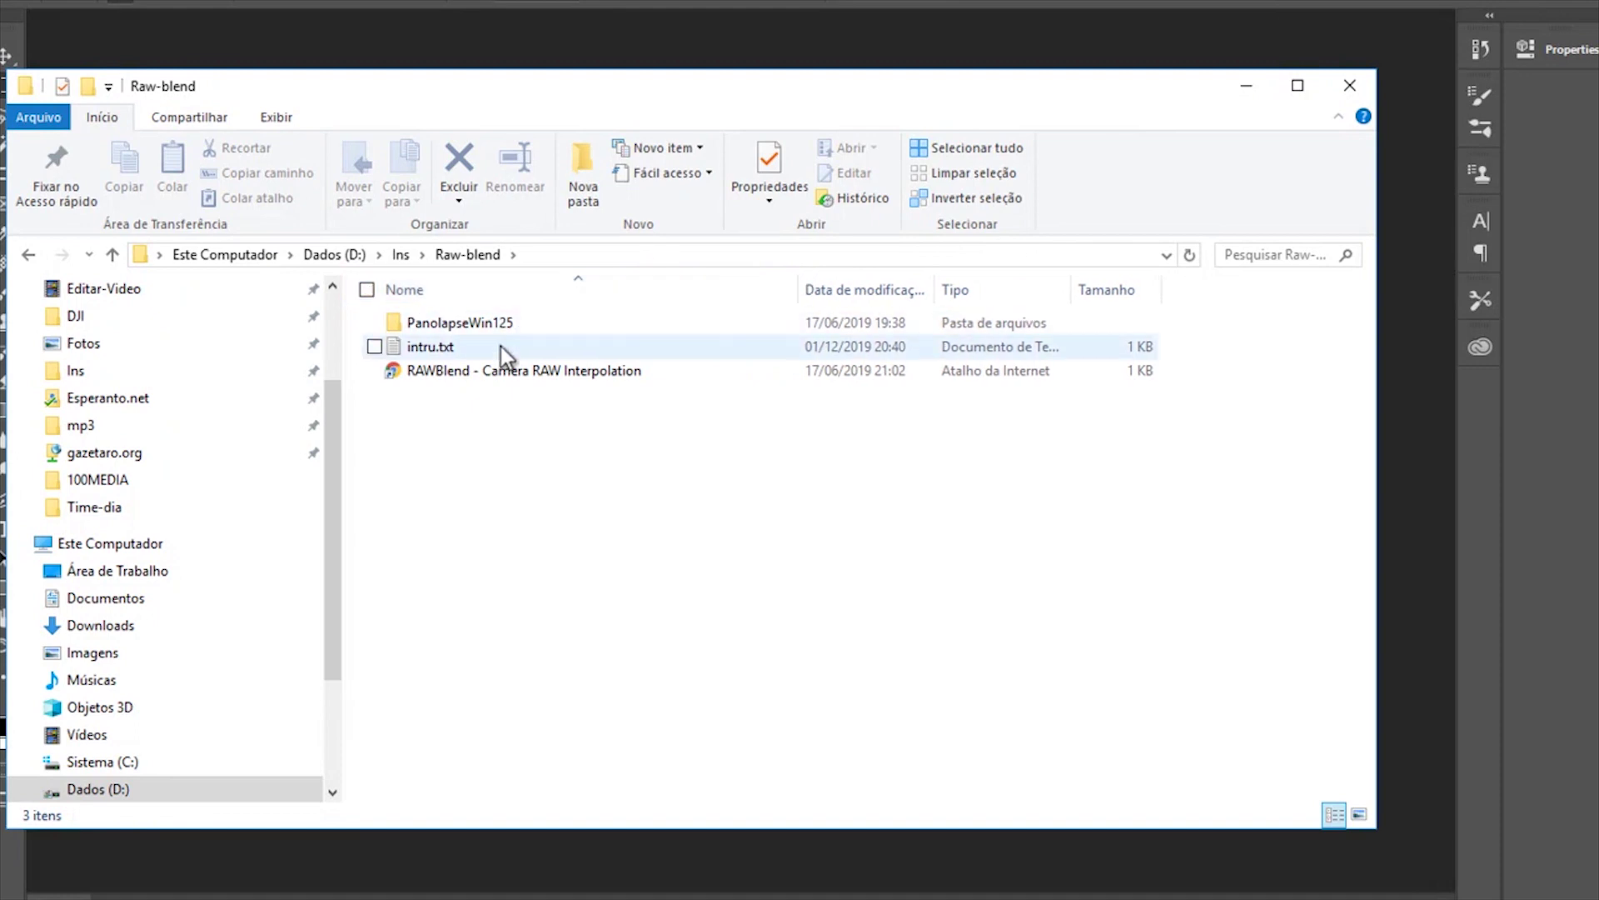
Open the RAWBlend - Camera RAW Interpolation web shortcut and look over the RAWBlend description and its interface screenshot
{"action": "double_click", "coordinate": [503, 373]}
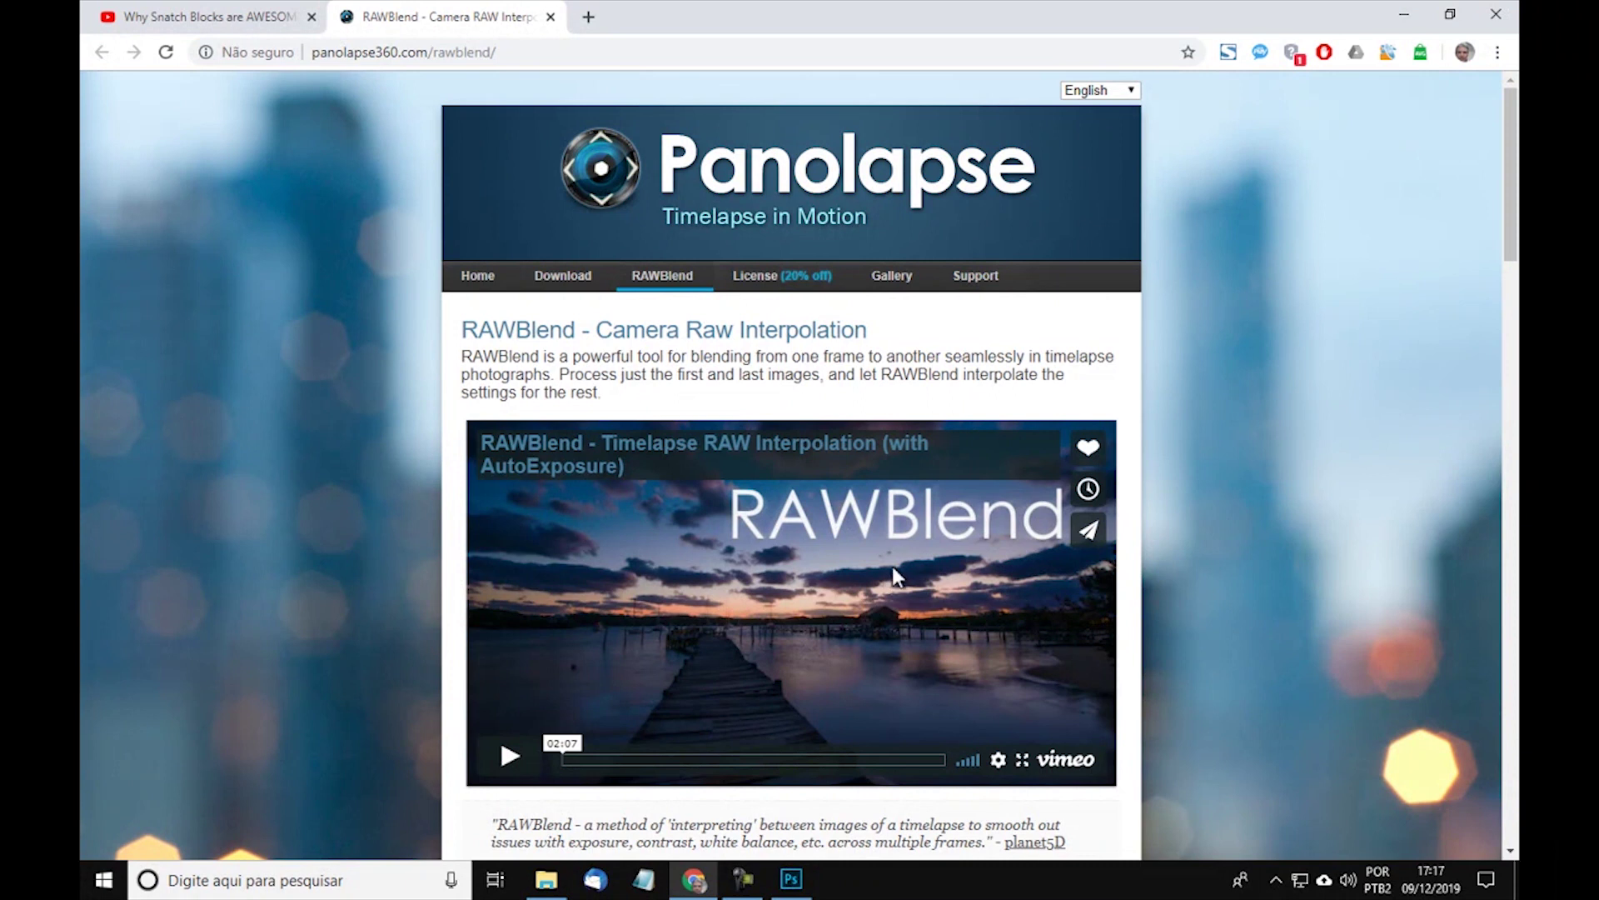
{"action": "scroll", "coordinate": [717, 683], "scroll_direction": "down", "scroll_amount": 2}
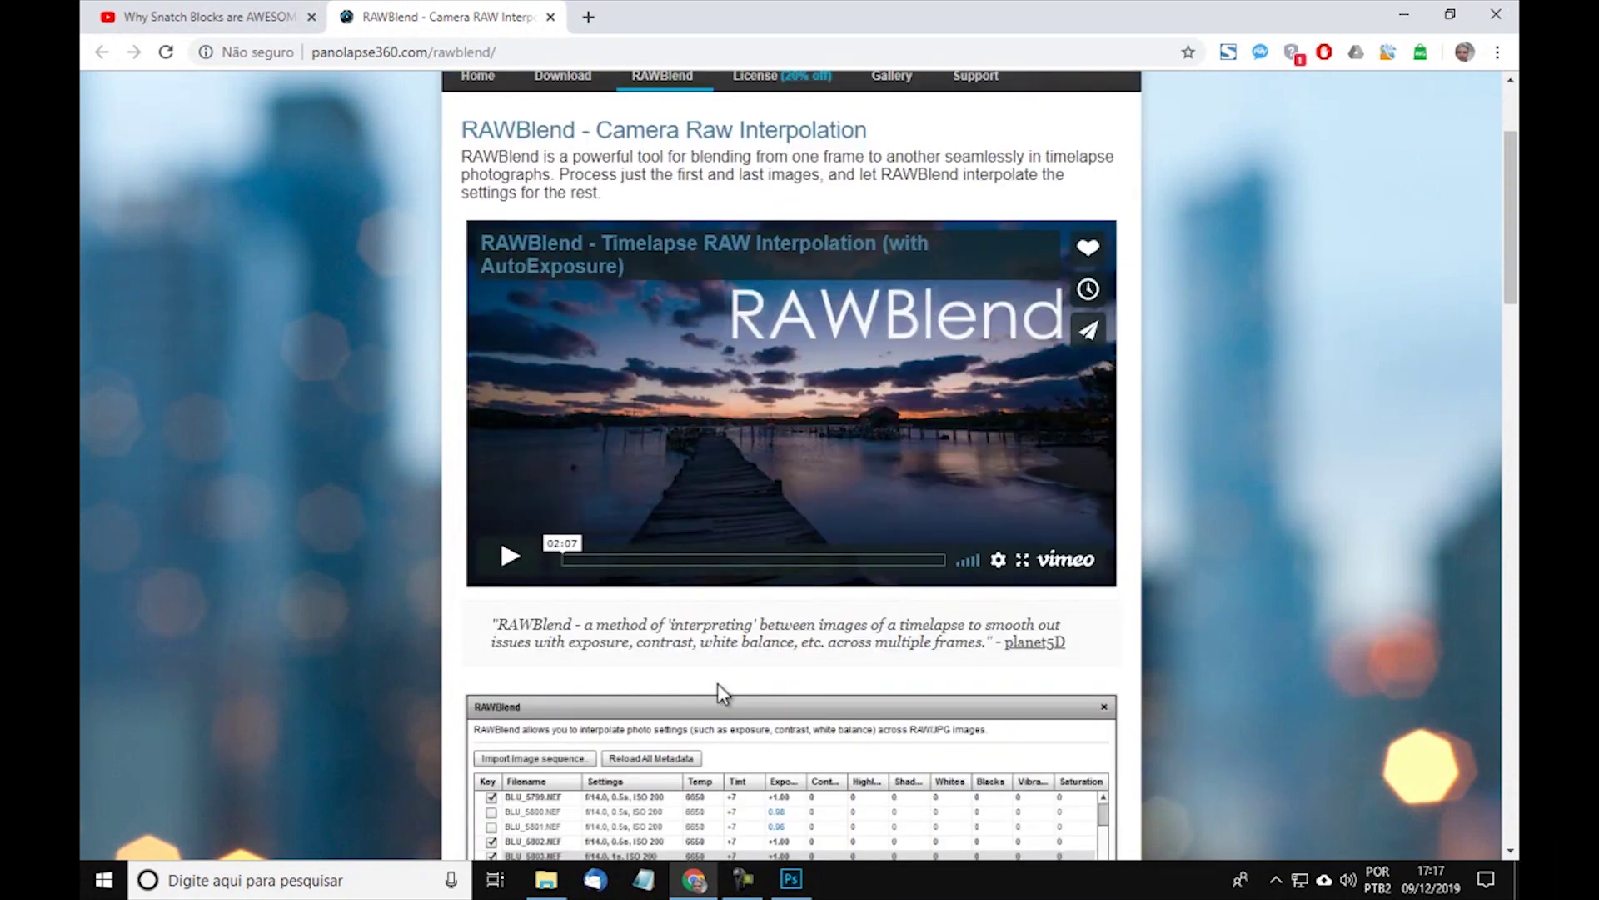
{"action": "scroll", "coordinate": [717, 683], "scroll_direction": "down", "scroll_amount": 3}
{"action": "scroll", "coordinate": [717, 683], "scroll_direction": "up", "scroll_amount": 1}
{"action": "scroll", "coordinate": [717, 683], "scroll_direction": "up", "scroll_amount": 1}
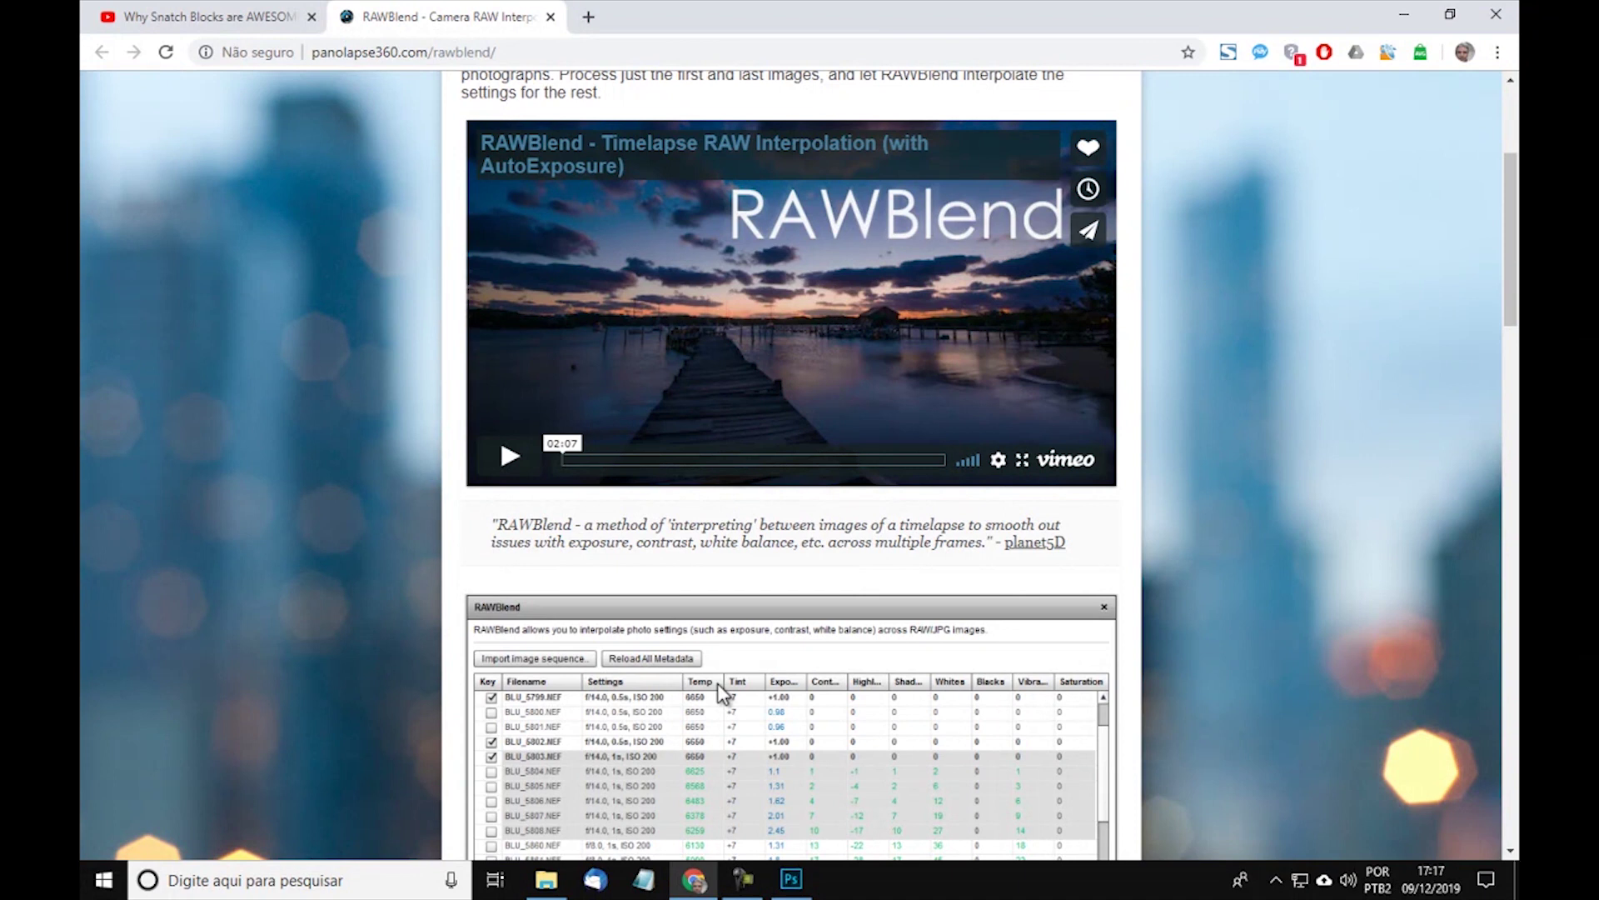
{"action": "scroll", "coordinate": [717, 683], "scroll_direction": "up", "scroll_amount": 2}
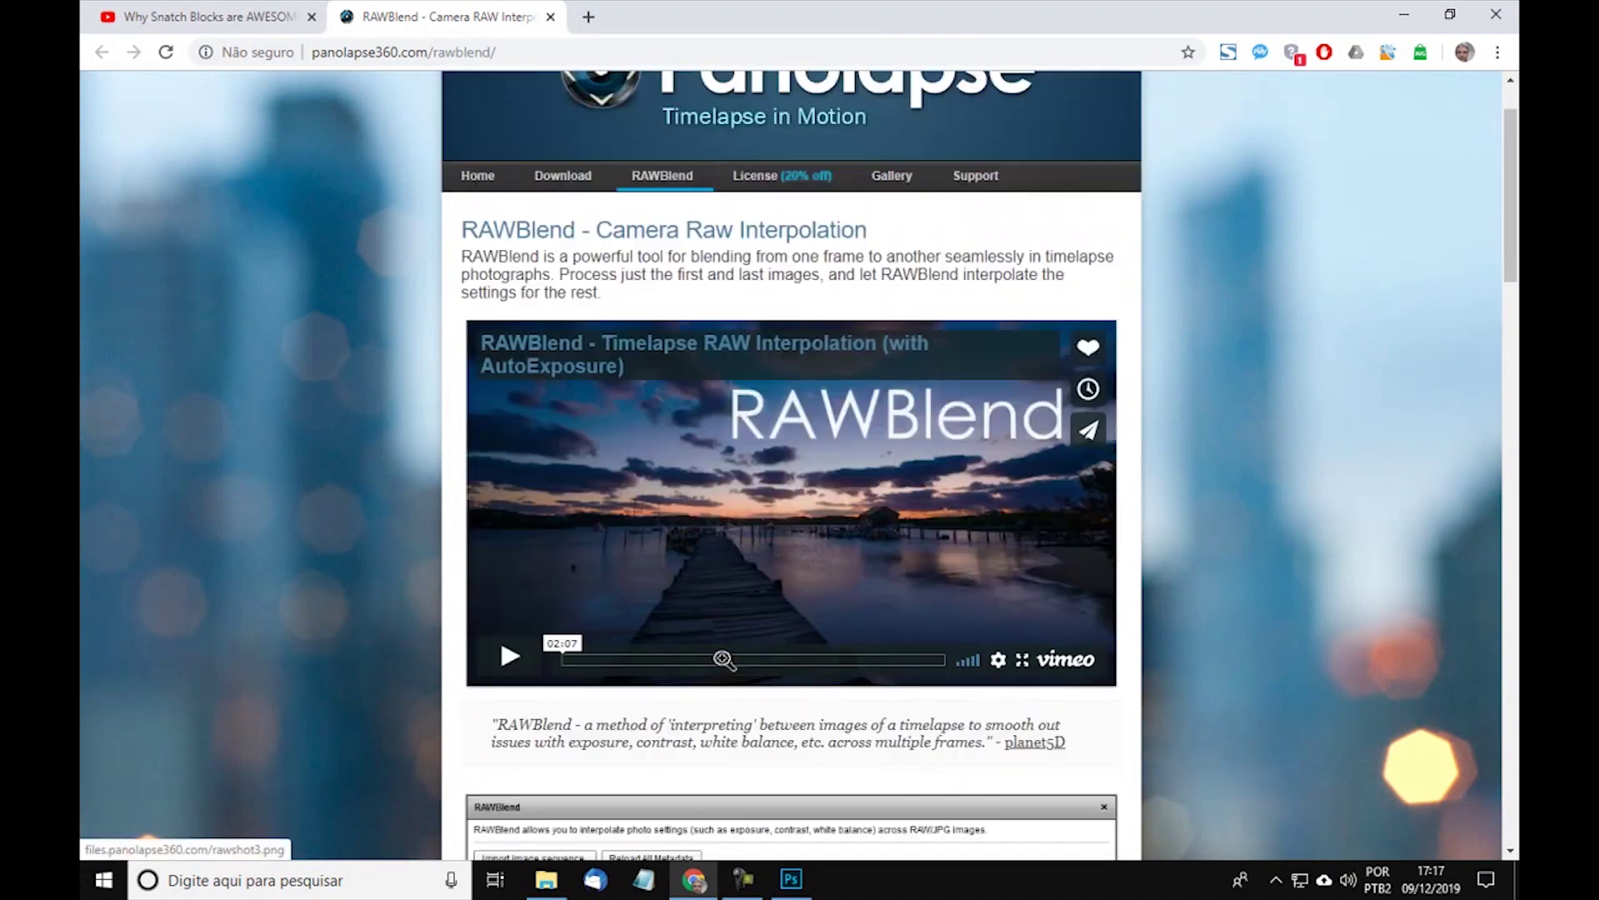
{"action": "scroll", "coordinate": [724, 660], "scroll_direction": "up", "scroll_amount": 1}
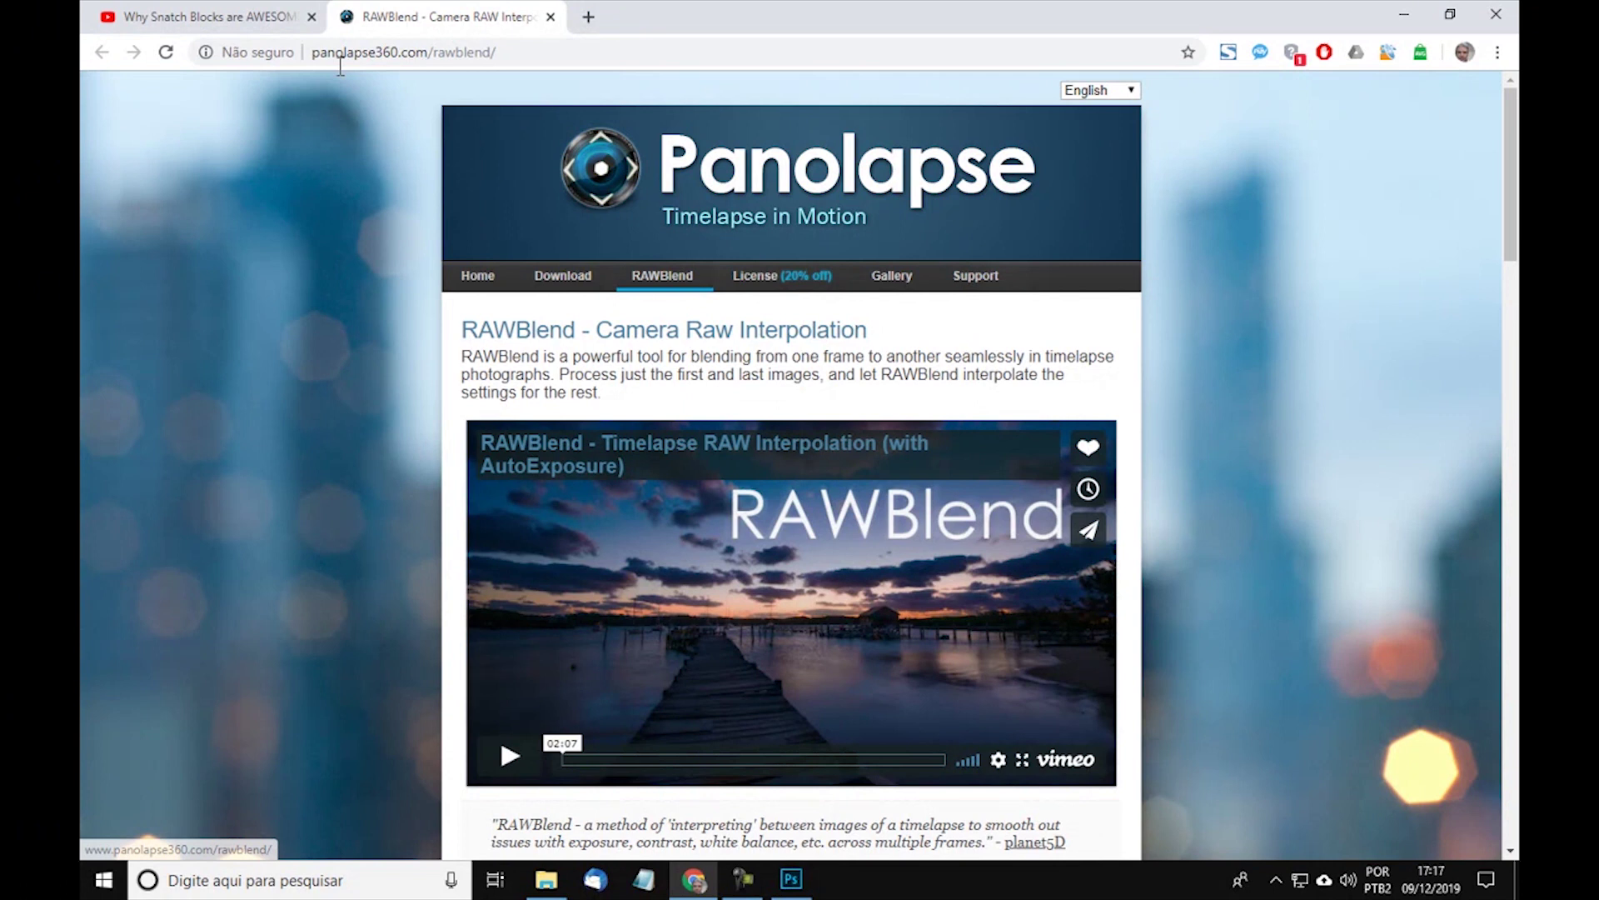
Return to File Explorer and run Panolapse.exe from the Panolapse folder inside PanolapseWin125
{"action": "left_click", "coordinate": [550, 882]}
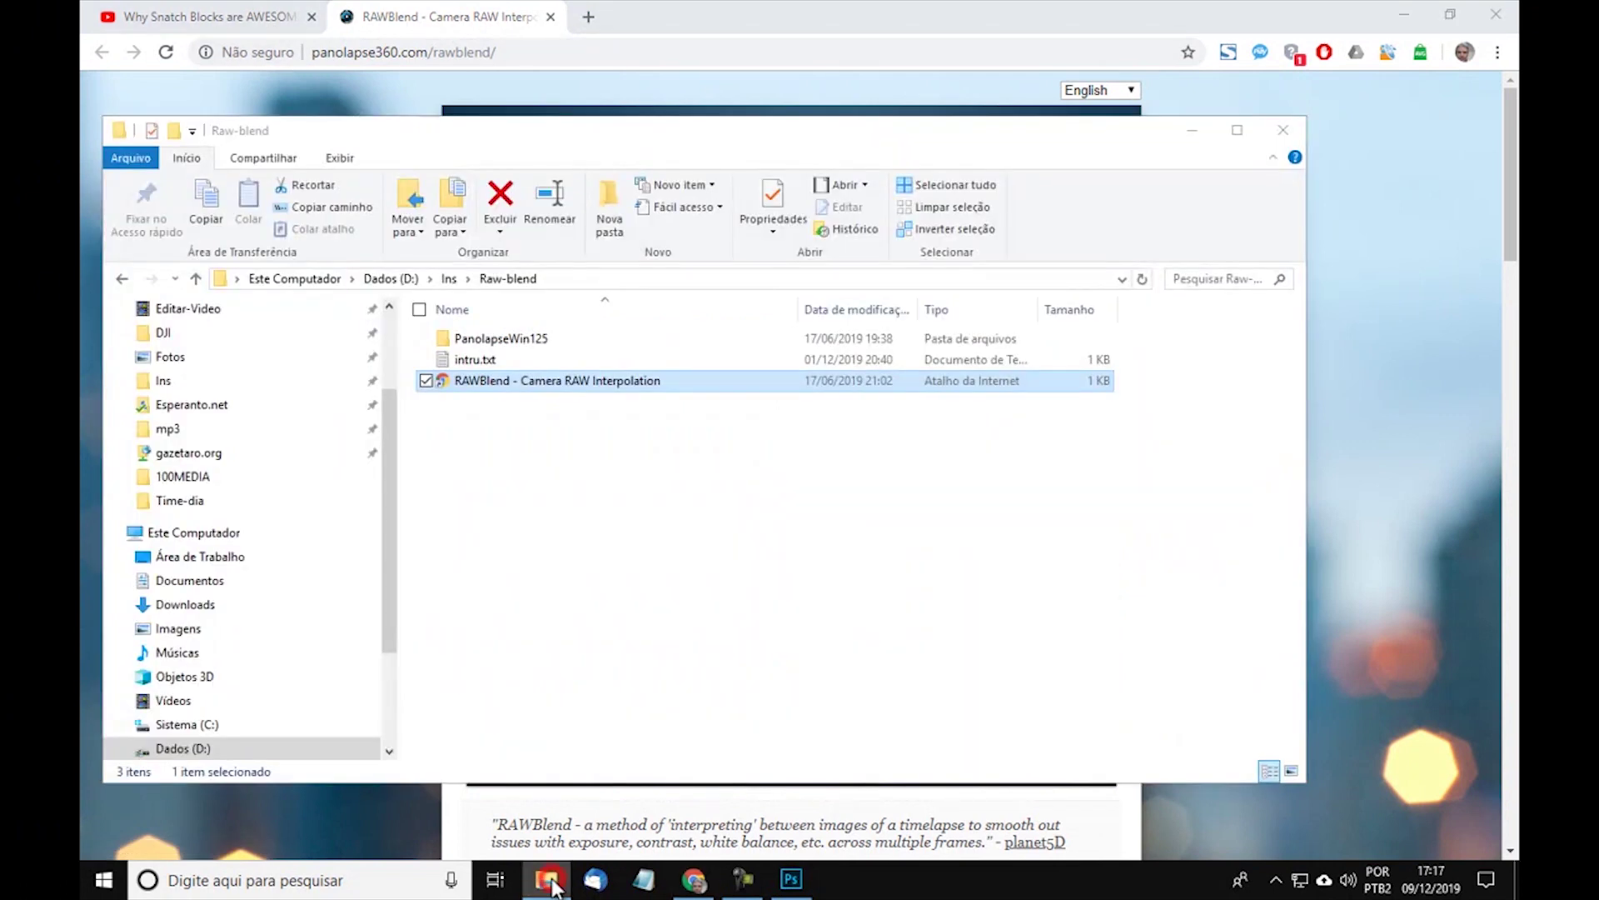
{"action": "left_click", "coordinate": [530, 338]}
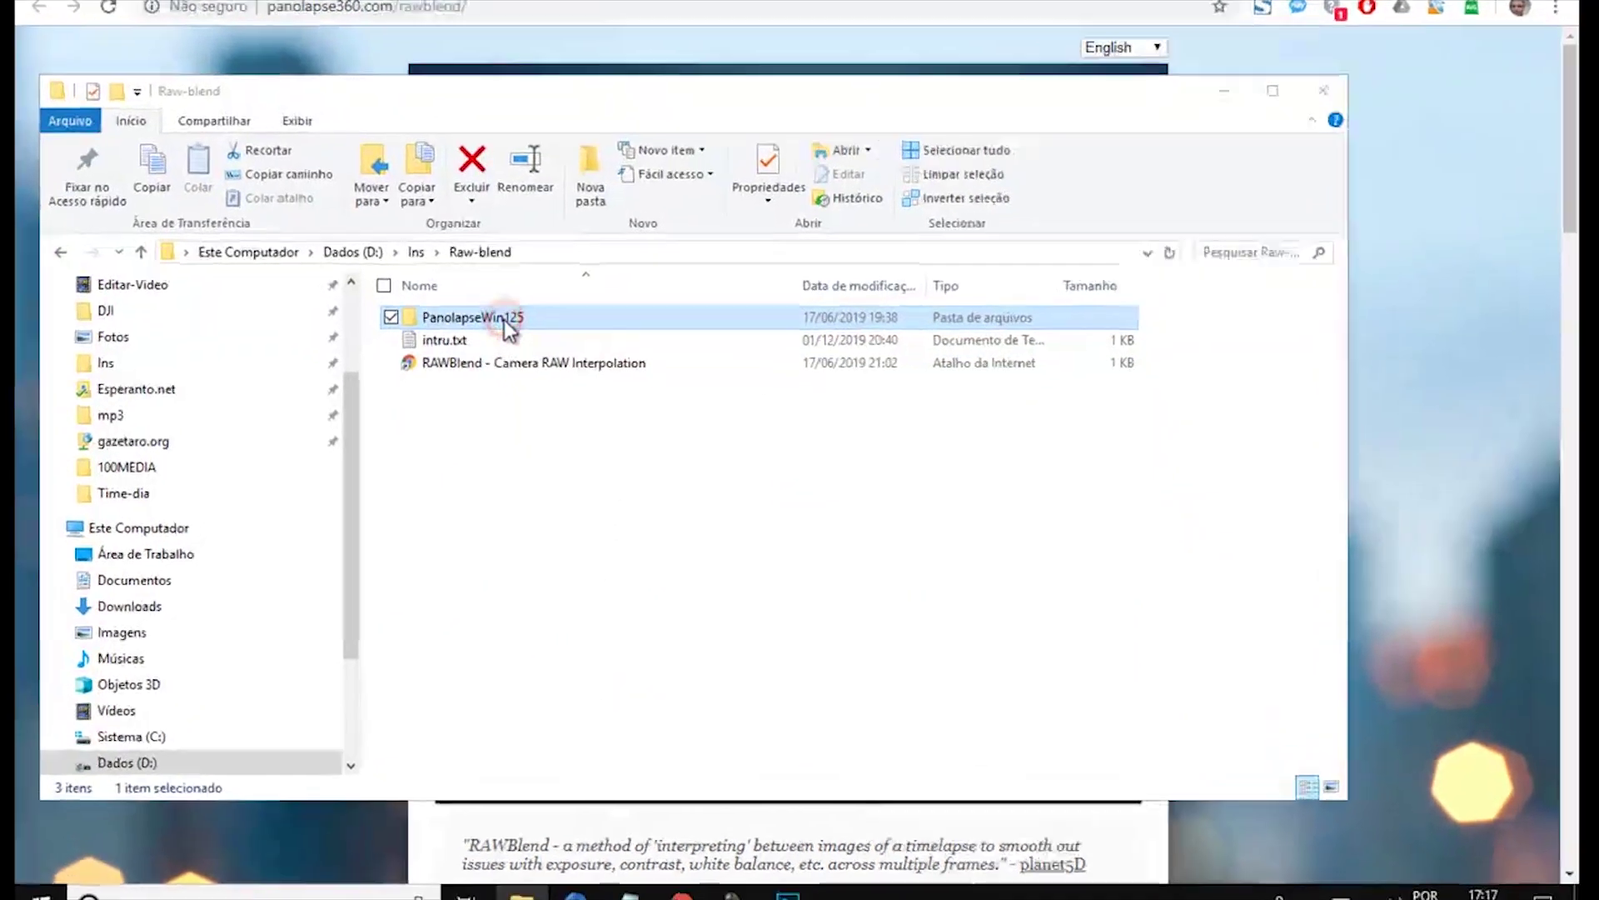
{"action": "double_click", "coordinate": [533, 340]}
{"action": "left_click", "coordinate": [332, 186]}
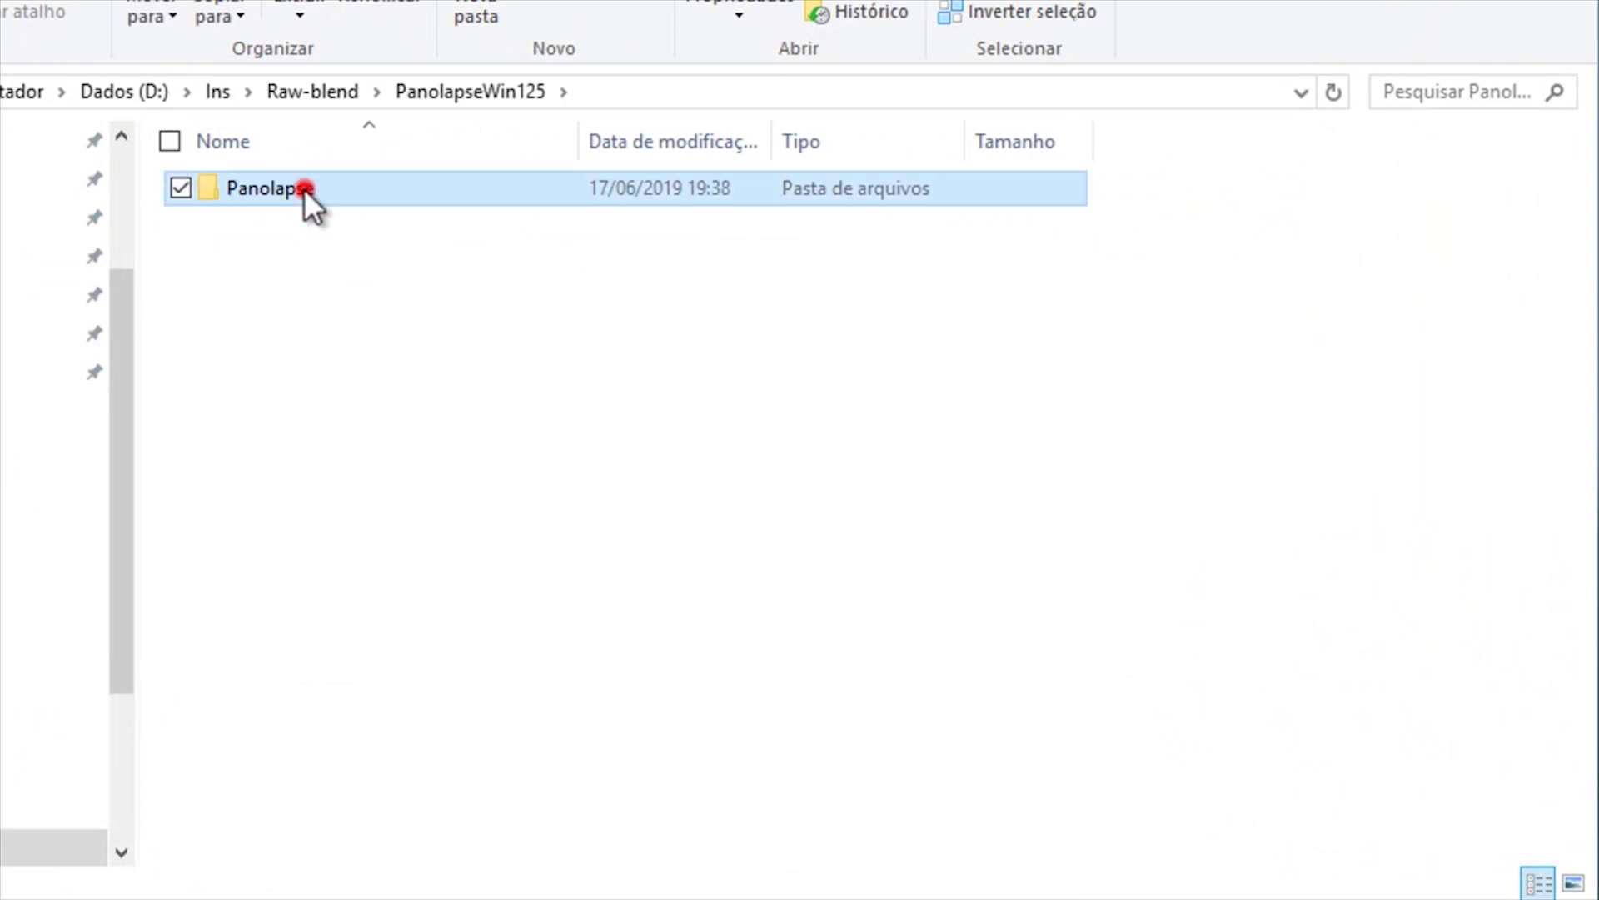
{"action": "double_click", "coordinate": [304, 188]}
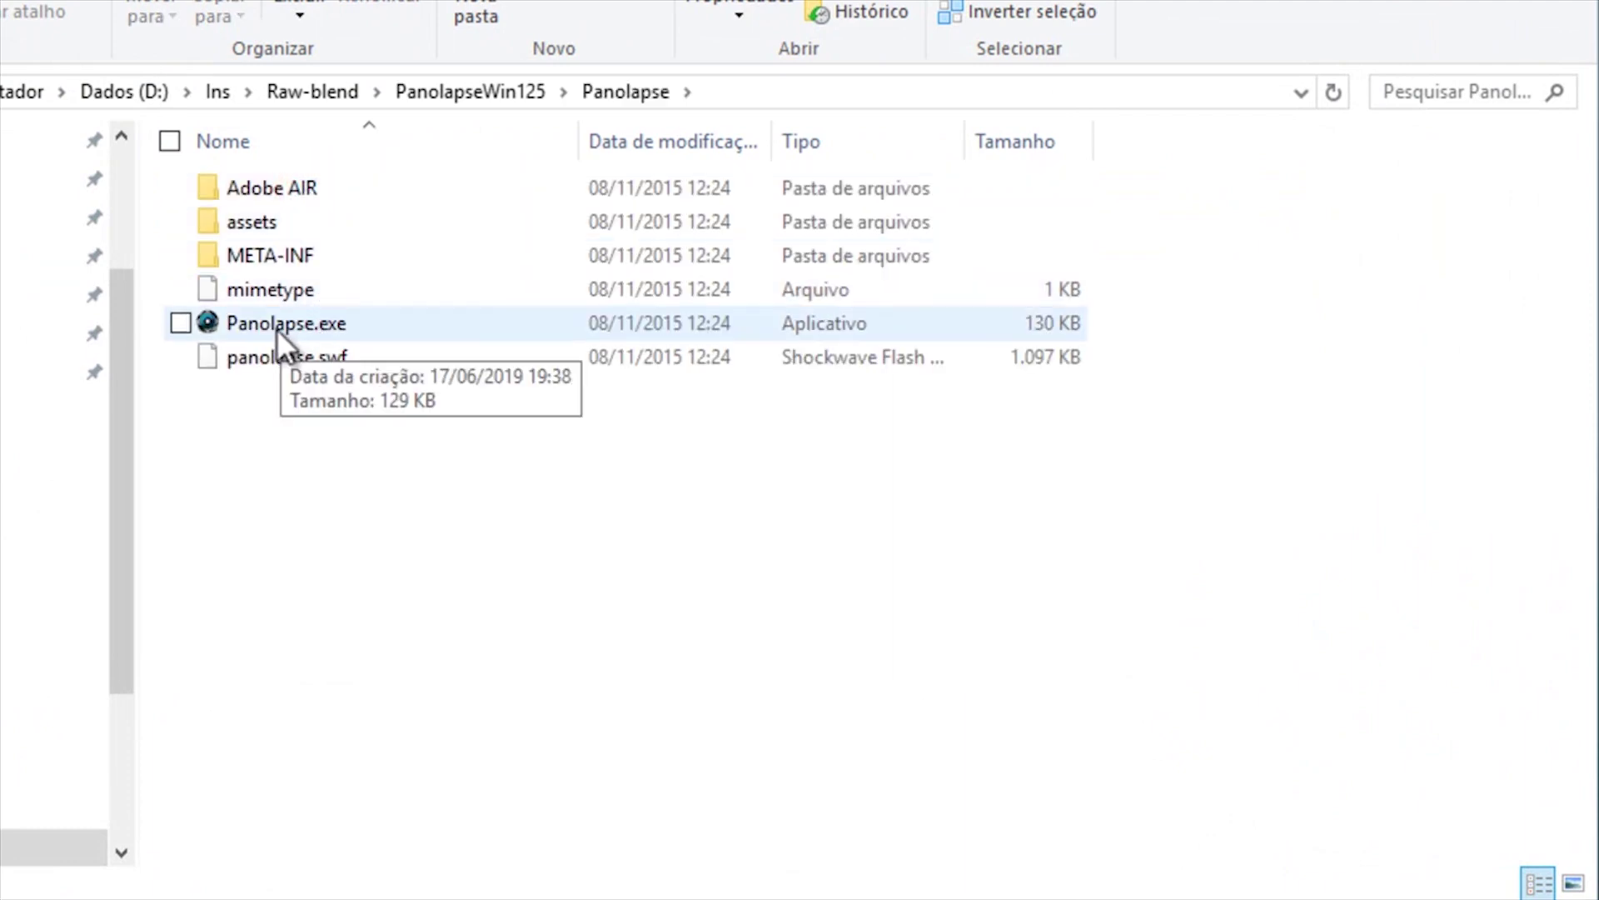
{"action": "left_click", "coordinate": [303, 325]}
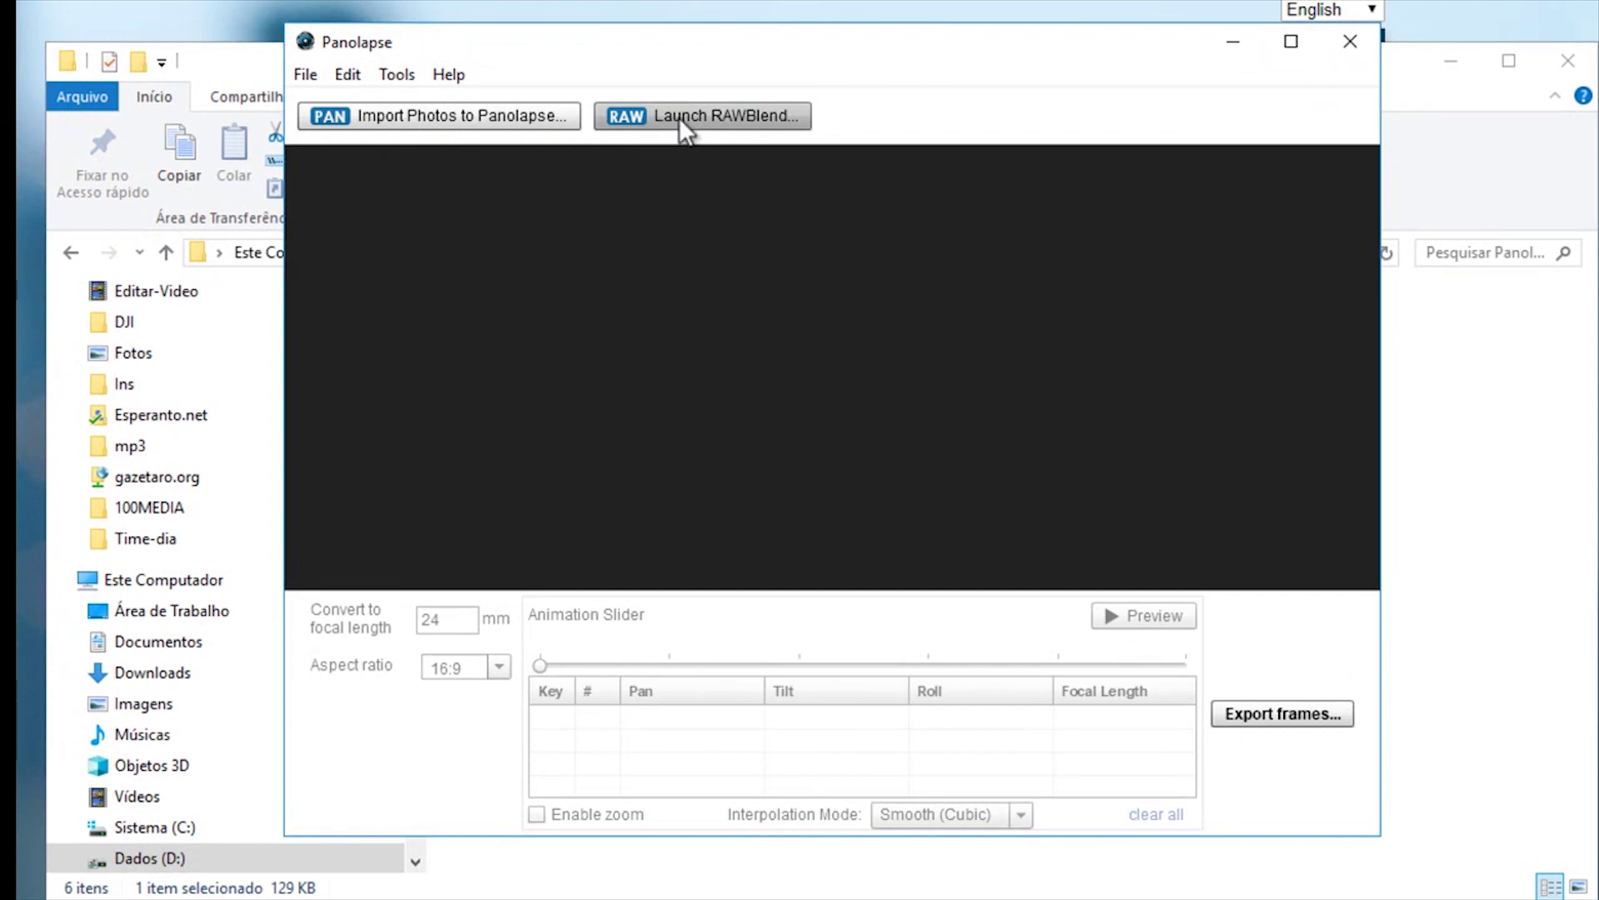
Launch RAWBlend, start importing an image sequence and browse to the 100_0453 folder inside Time-dia's HYPERLAPSE folder
{"action": "left_click", "coordinate": [722, 115]}
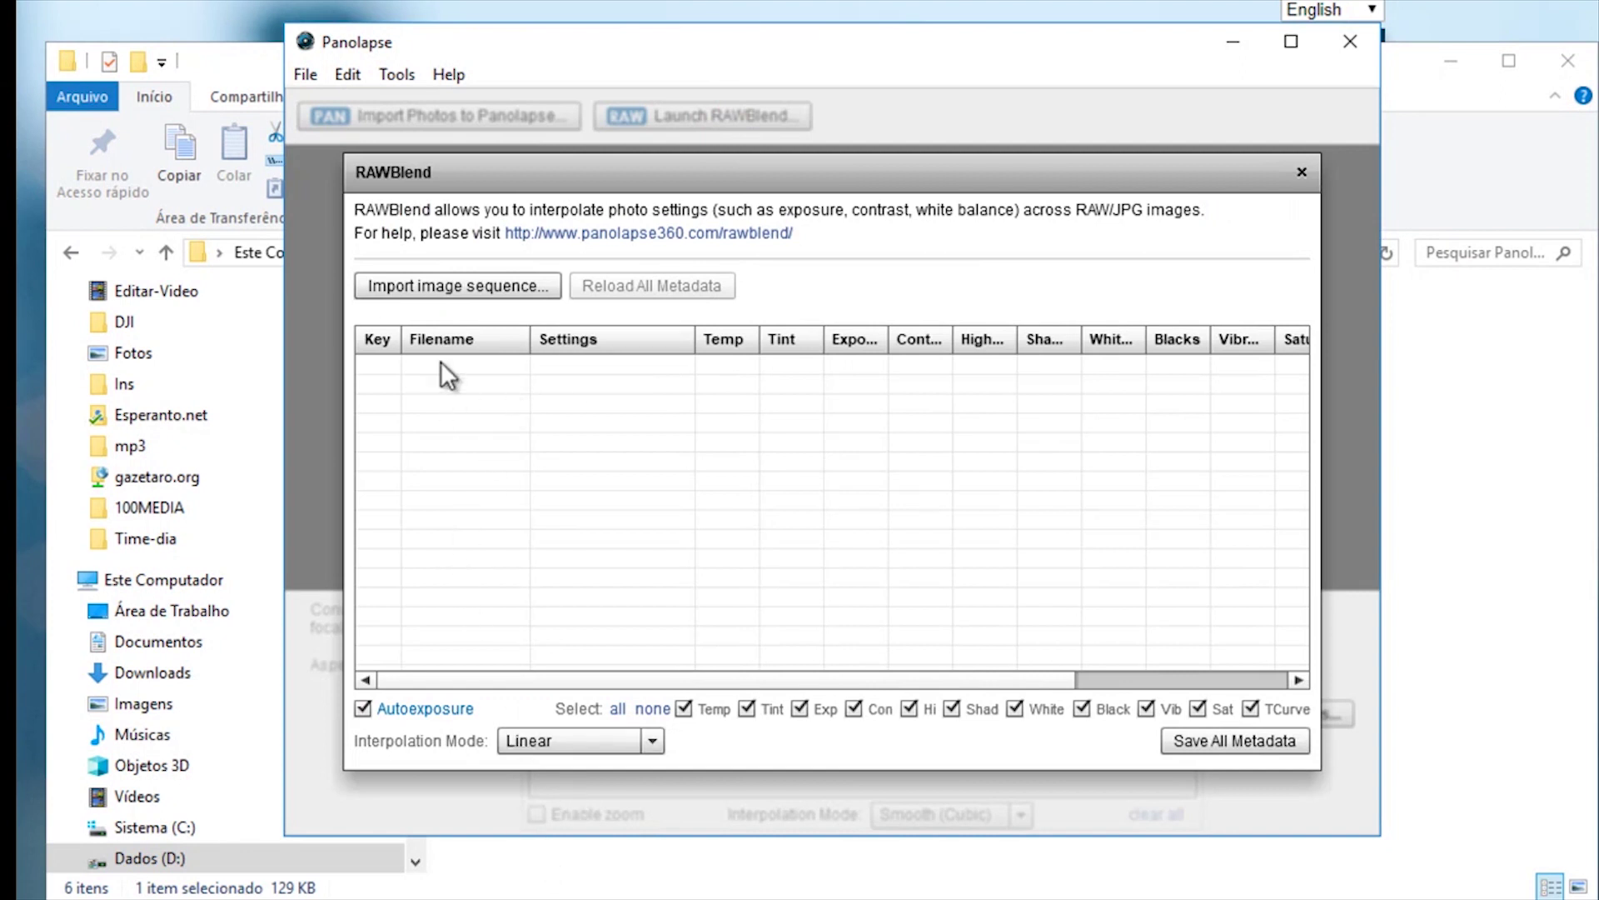
{"action": "left_click", "coordinate": [470, 287]}
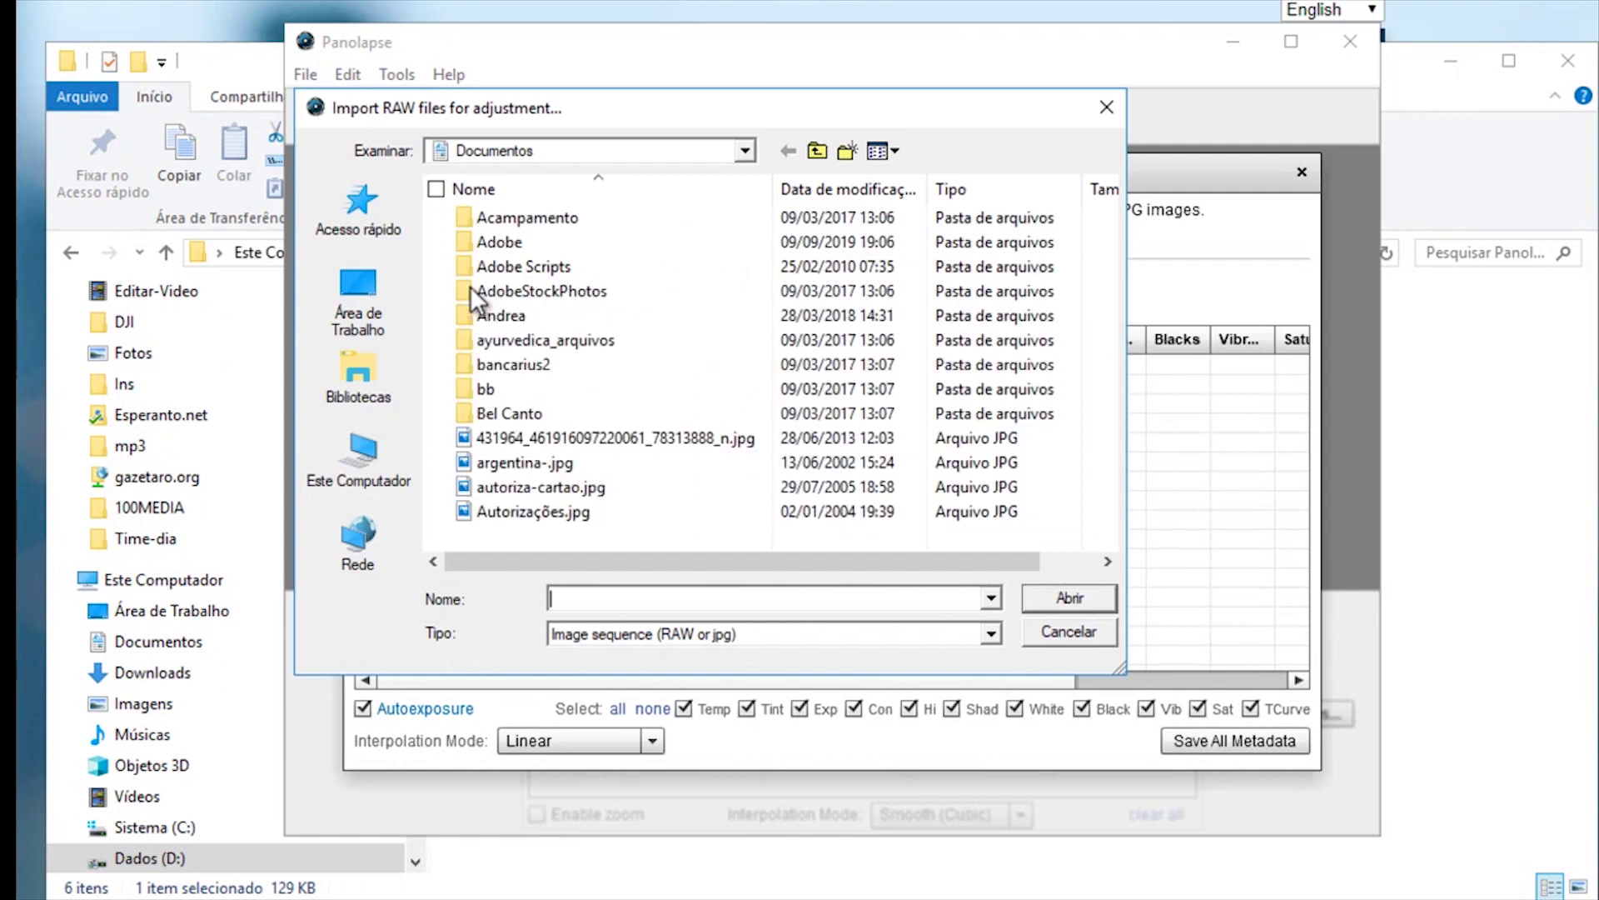
{"action": "left_click", "coordinate": [582, 152]}
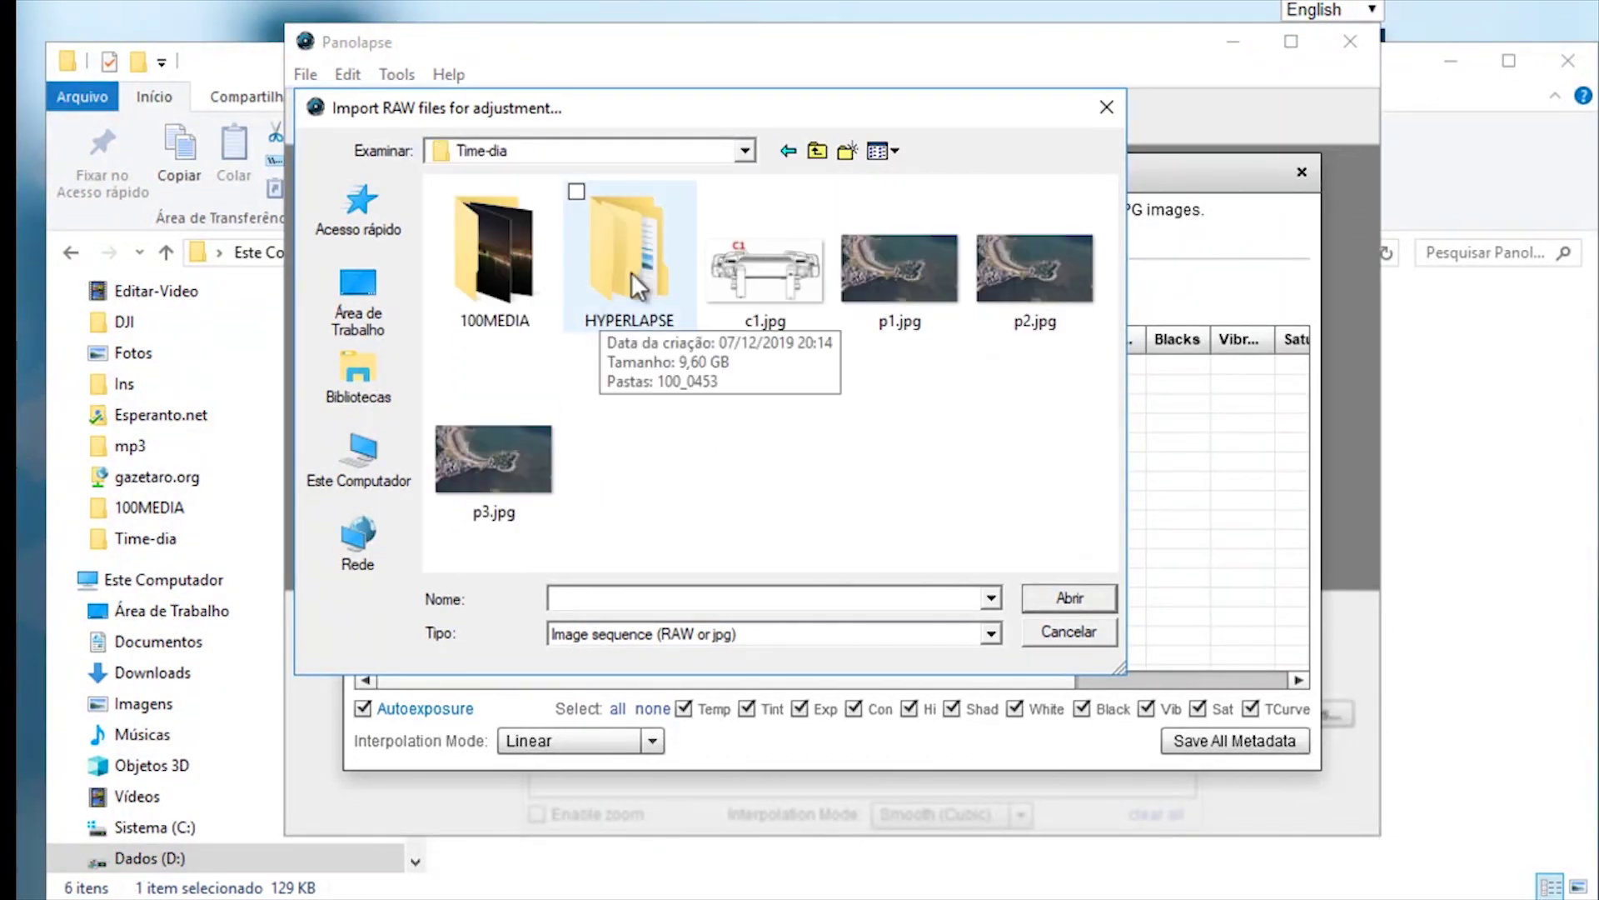
{"action": "double_click", "coordinate": [631, 271]}
{"action": "double_click", "coordinate": [506, 217]}
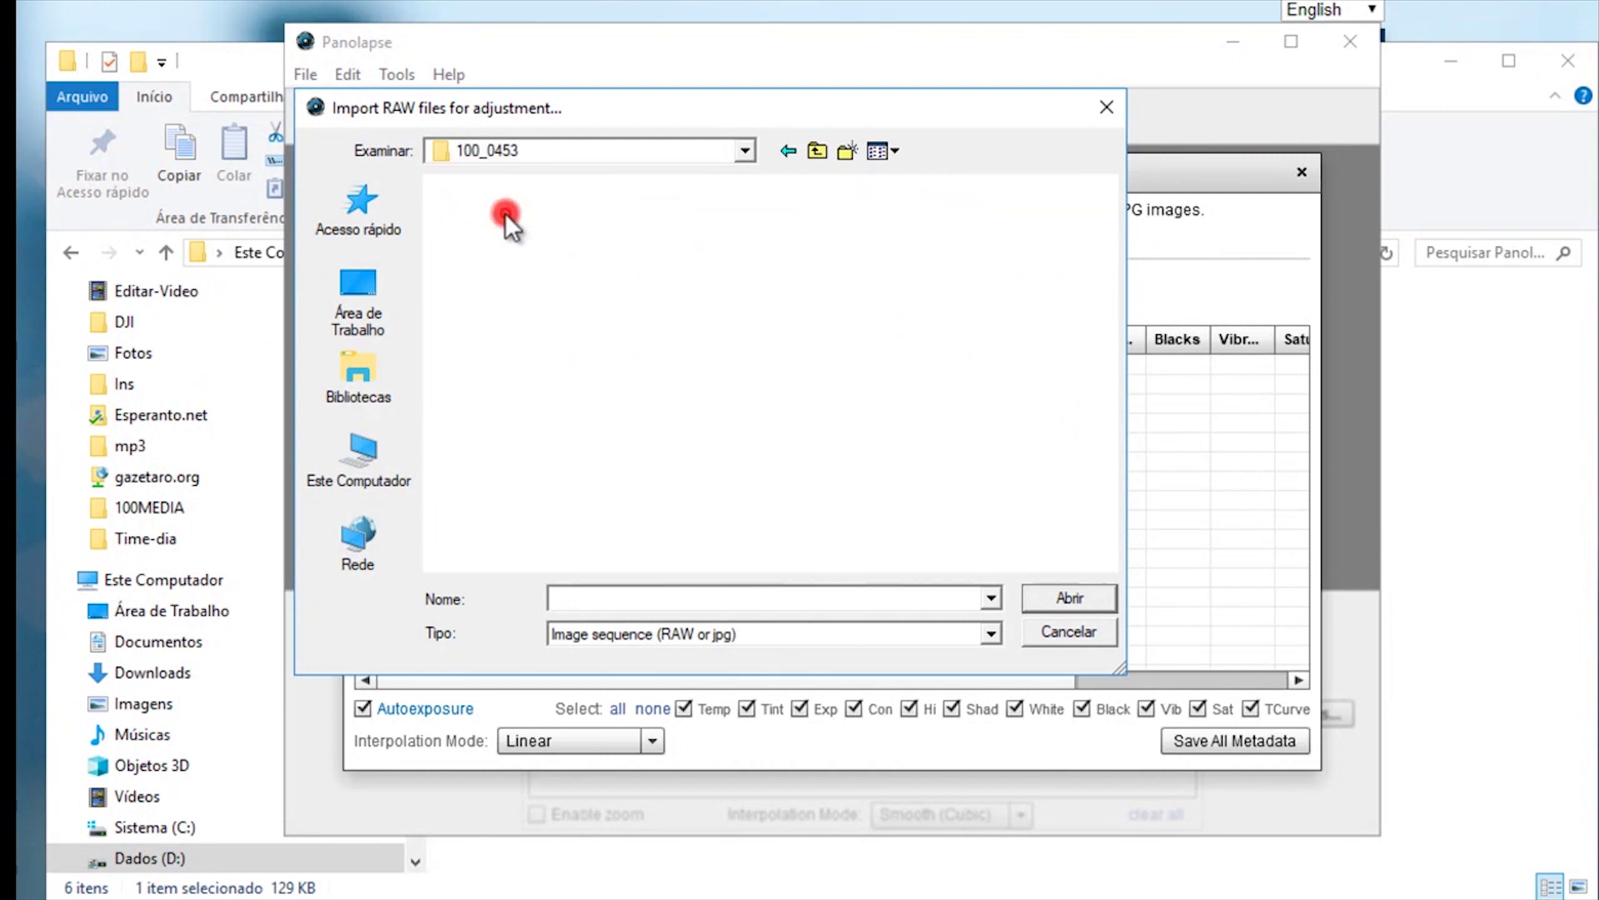
Show the files as a detailed list with a wider name column and import HYPERLAPSE_0001.DNG to HYPERLAPSE_0050.DNG into RAWBlend
{"action": "left_click", "coordinate": [878, 153]}
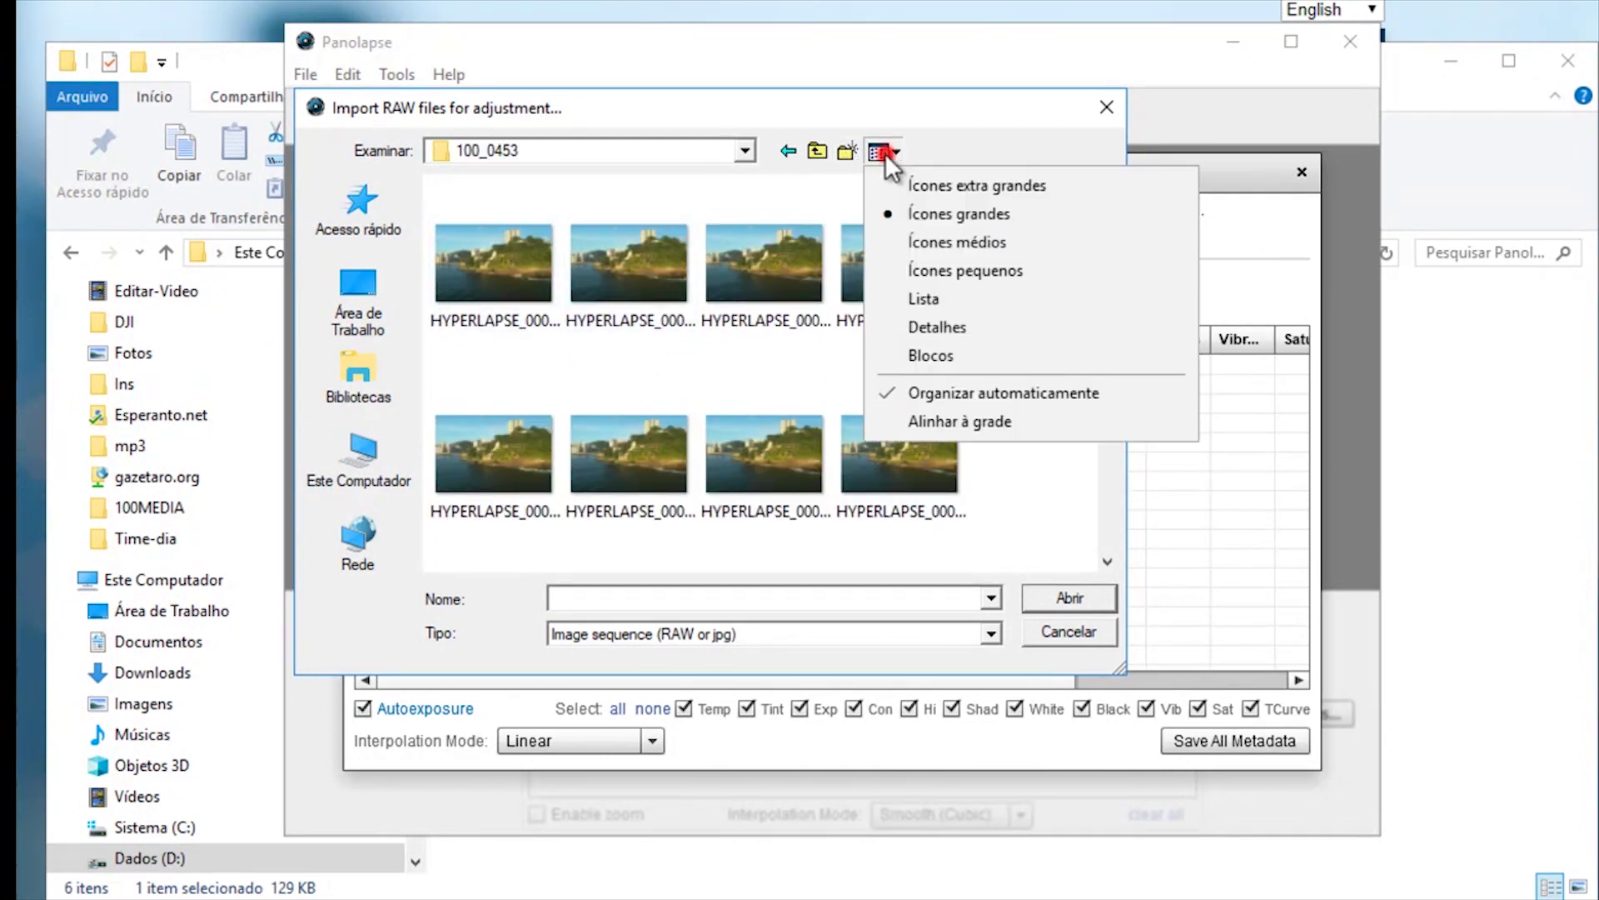
{"action": "left_click", "coordinate": [931, 324]}
{"action": "left_click_drag", "start_coordinate": [593, 189], "coordinate": [787, 190]}
{"action": "left_click", "coordinate": [622, 218]}
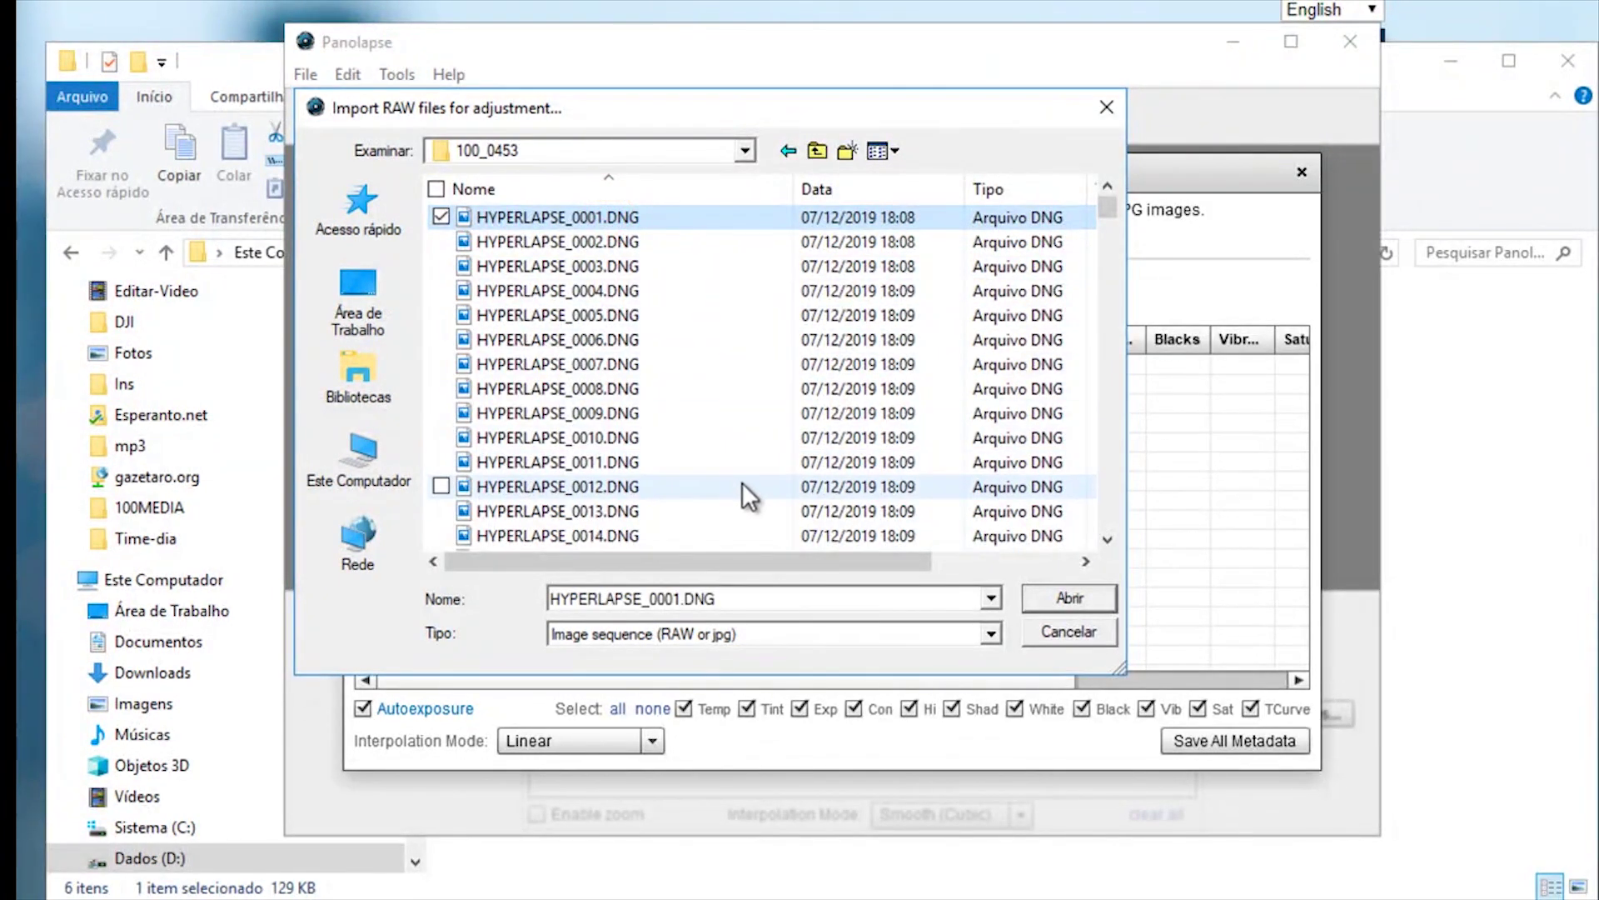
{"action": "scroll", "coordinate": [741, 481], "scroll_direction": "down", "scroll_amount": 8}
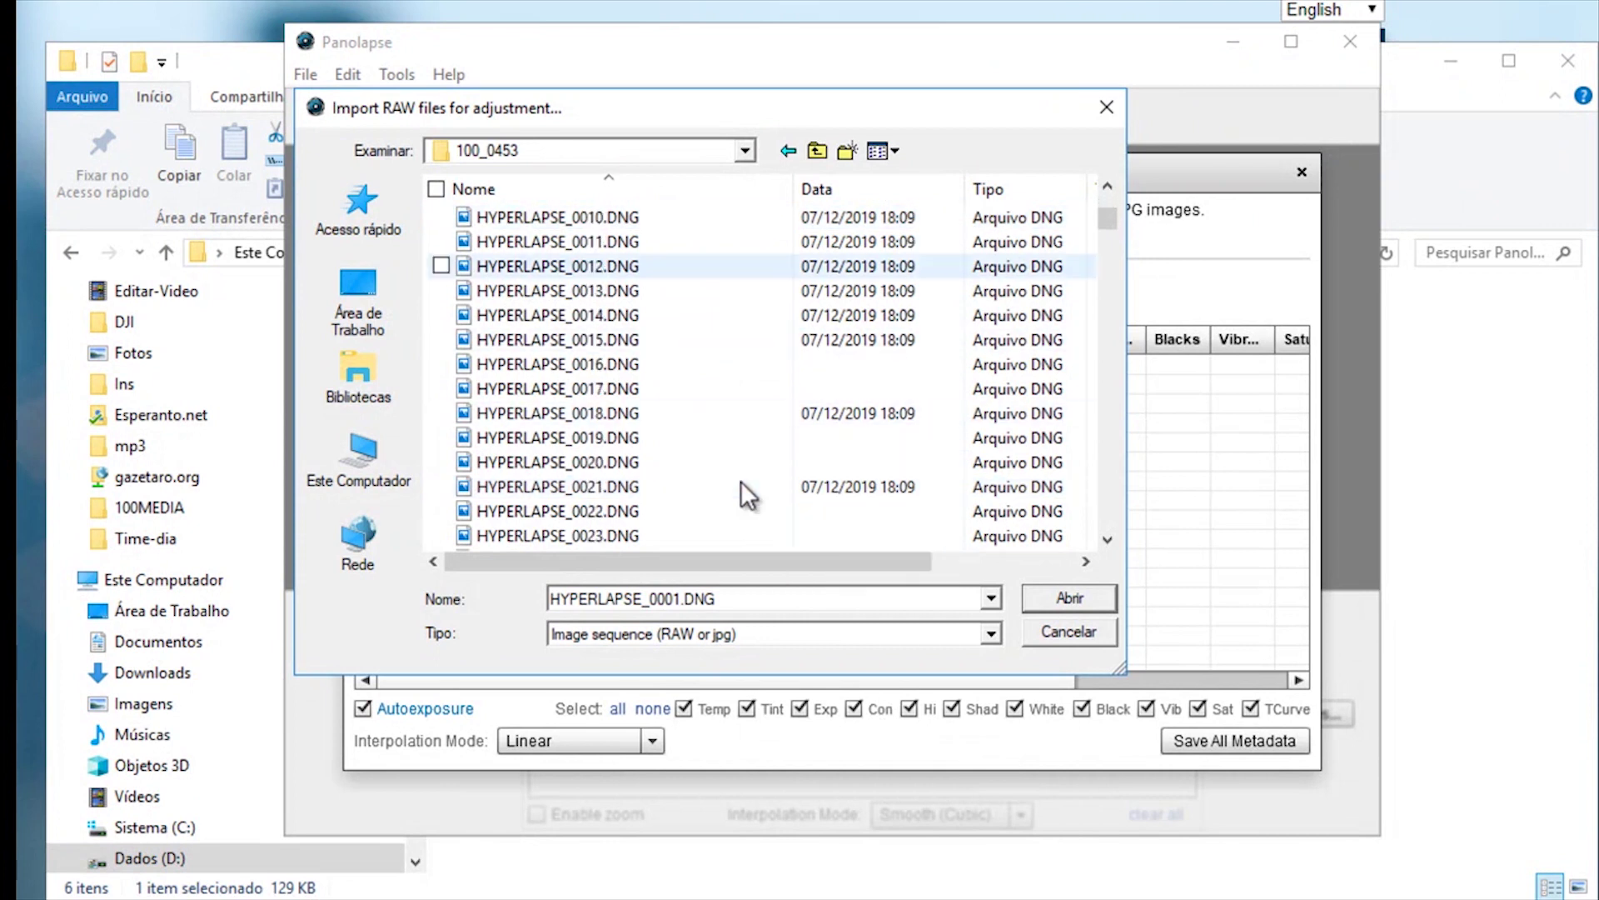
{"action": "scroll", "coordinate": [741, 481], "scroll_direction": "down", "scroll_amount": 7}
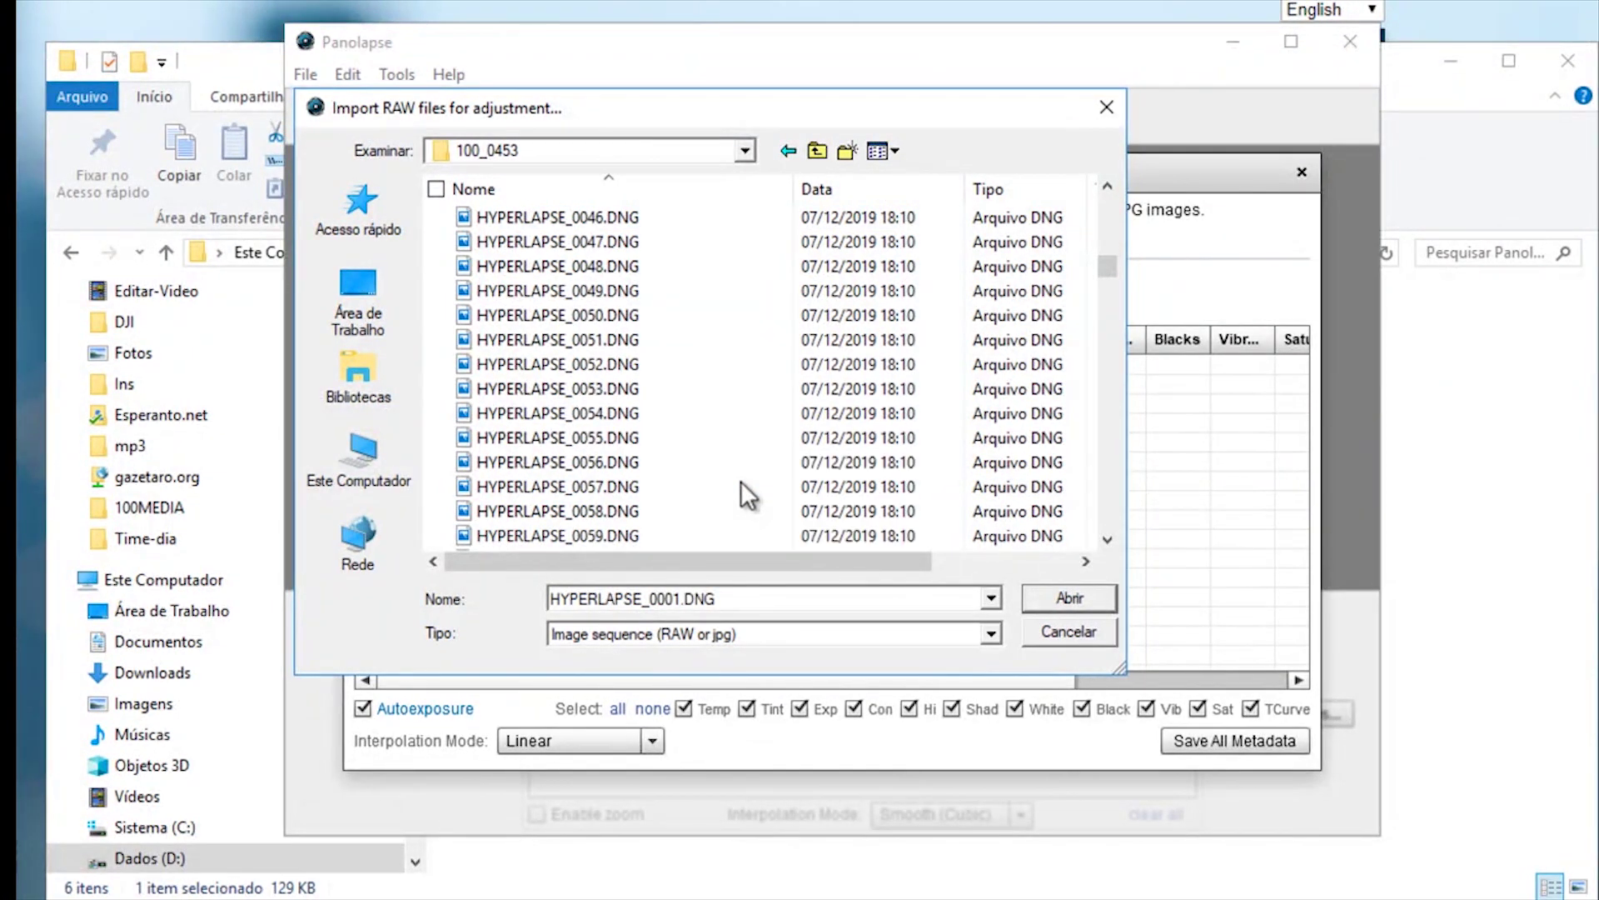
{"action": "left_click", "coordinate": [632, 315], "text": "shift"}
{"action": "left_click", "coordinate": [1036, 593]}
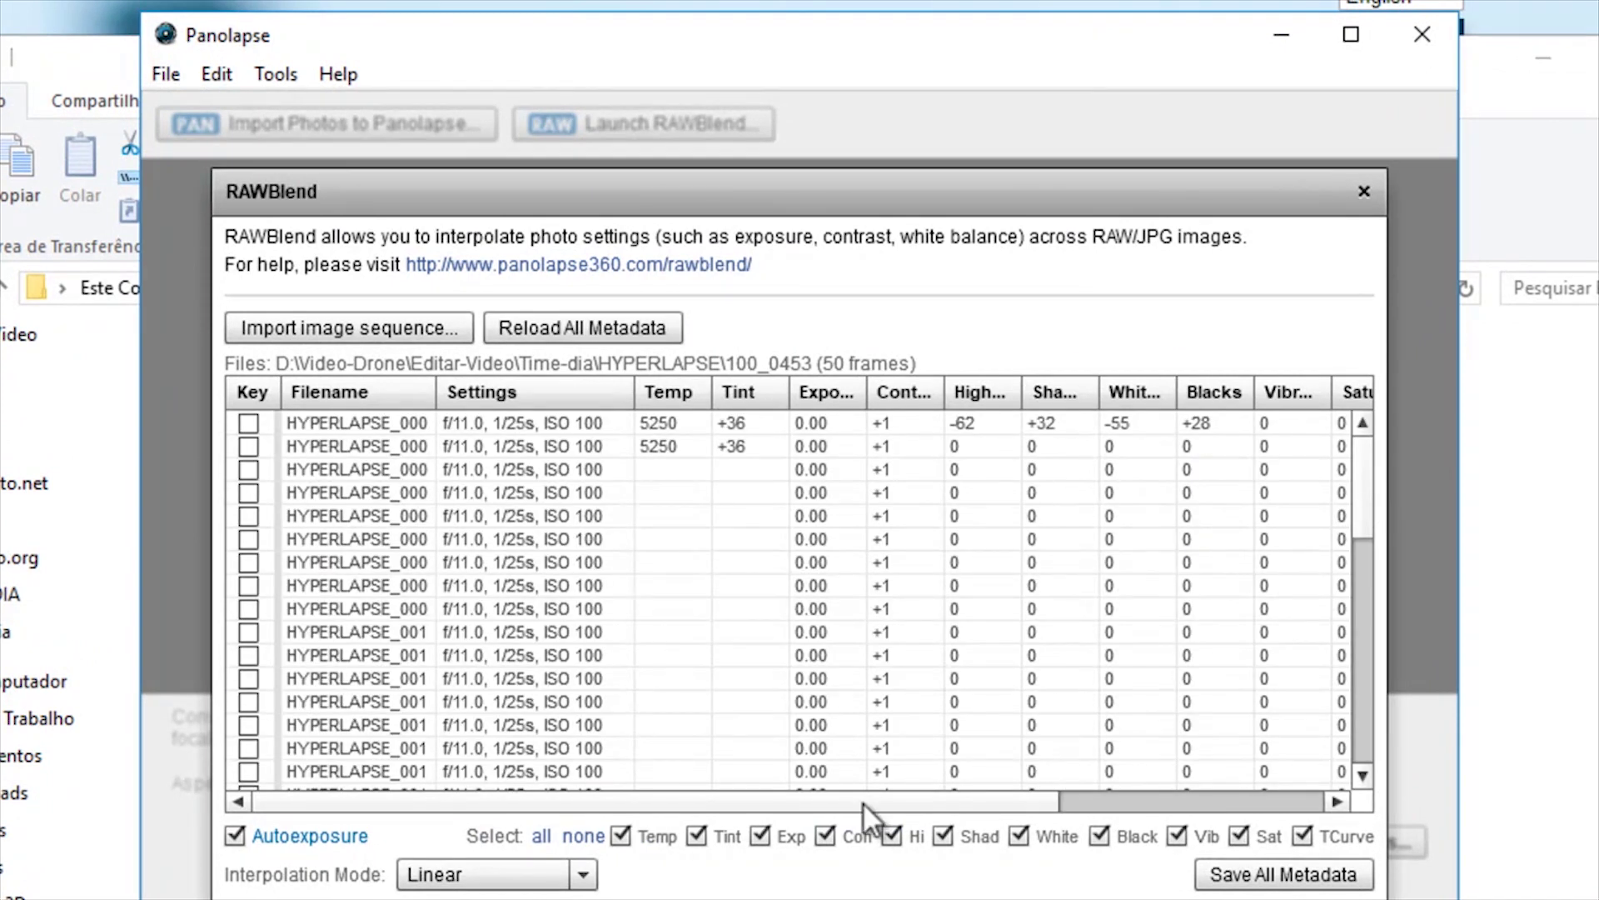
Turn off Autoexposure and set the interpolation mode to Smooth (Cubic)
{"action": "left_click", "coordinate": [236, 837]}
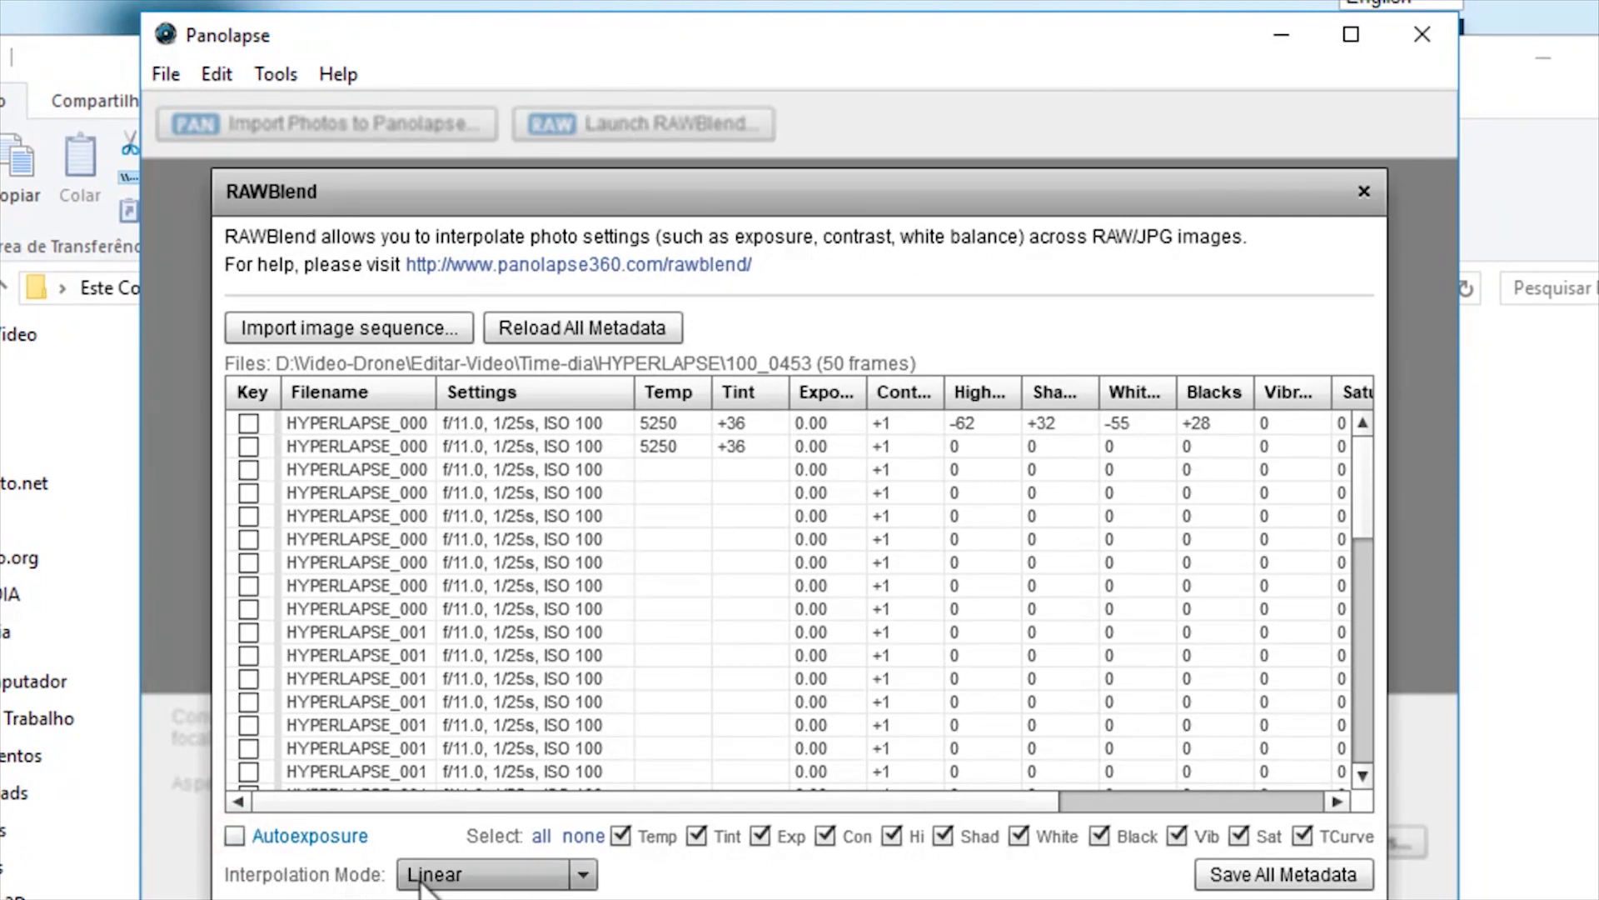
{"action": "left_click", "coordinate": [583, 876]}
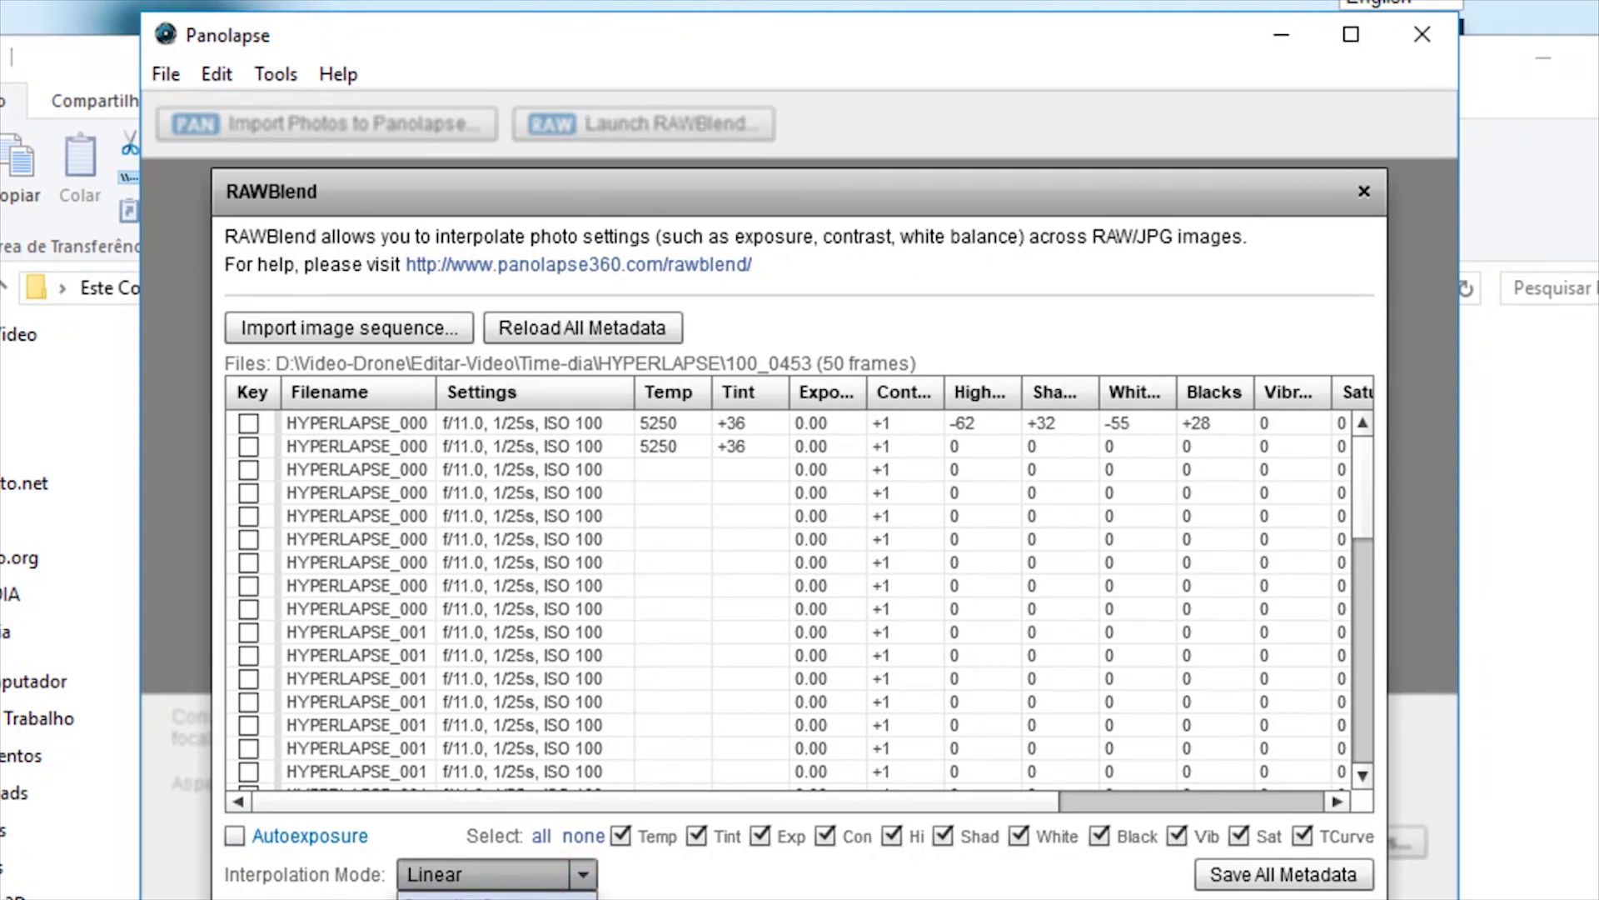
{"action": "left_click", "coordinate": [540, 897]}
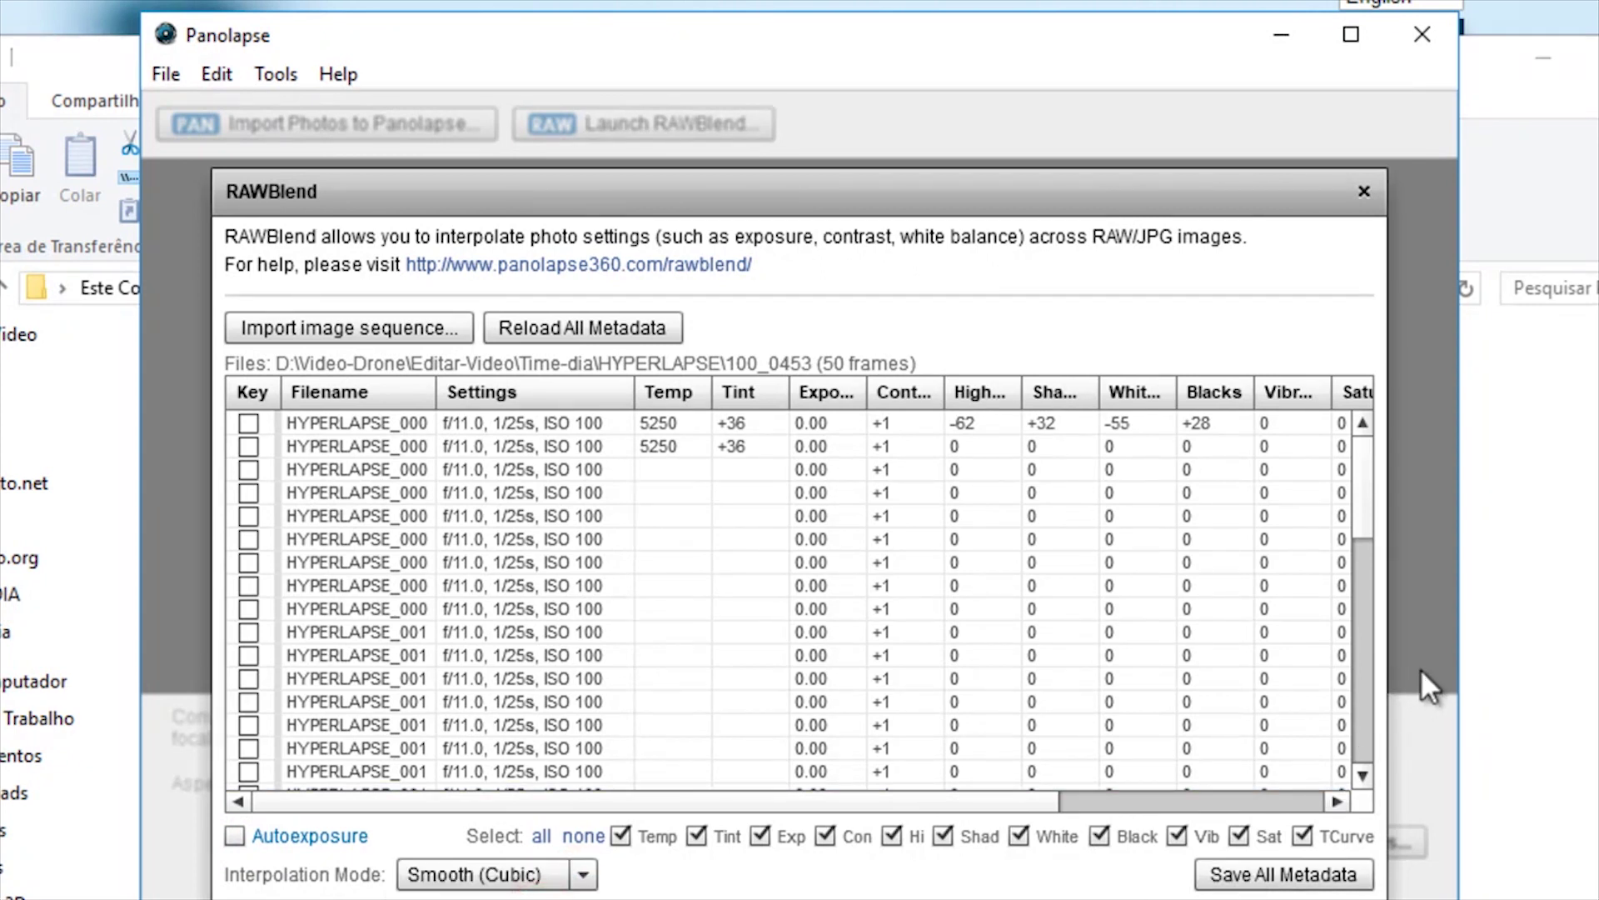
Widen the Filename column and mark HYPERLAPSE_0001.DNG and HYPERLAPSE_0050.DNG as keyframes
{"action": "left_click_drag", "start_coordinate": [432, 393], "coordinate": [502, 392]}
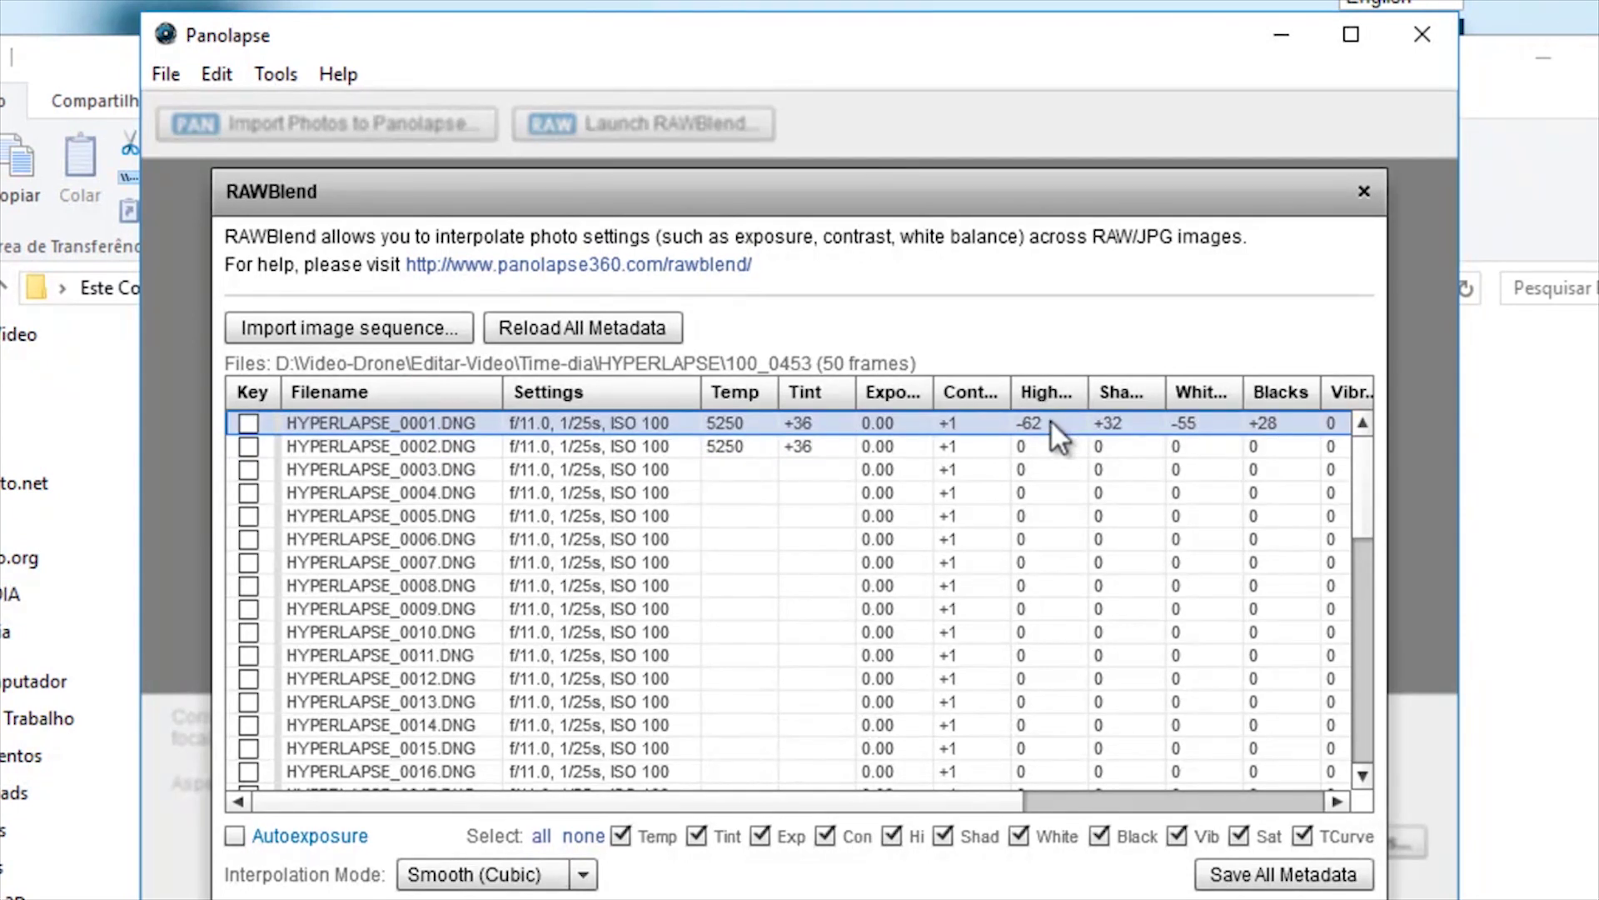
{"action": "left_click_drag", "start_coordinate": [1357, 502], "coordinate": [1371, 732]}
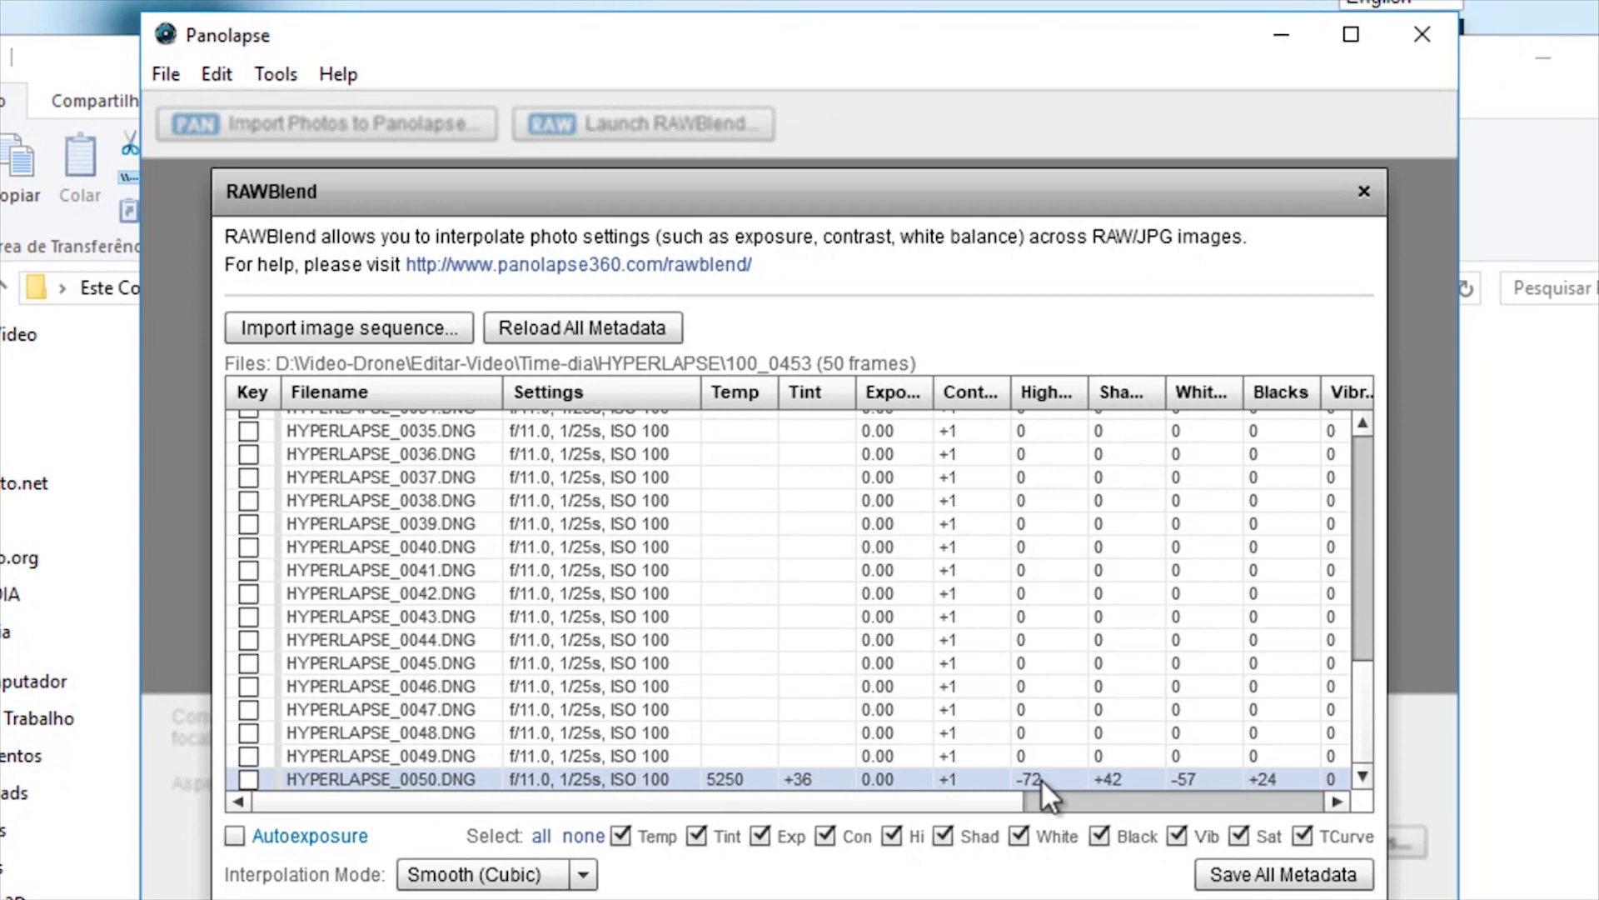
{"action": "left_click_drag", "start_coordinate": [1361, 691], "coordinate": [1373, 365]}
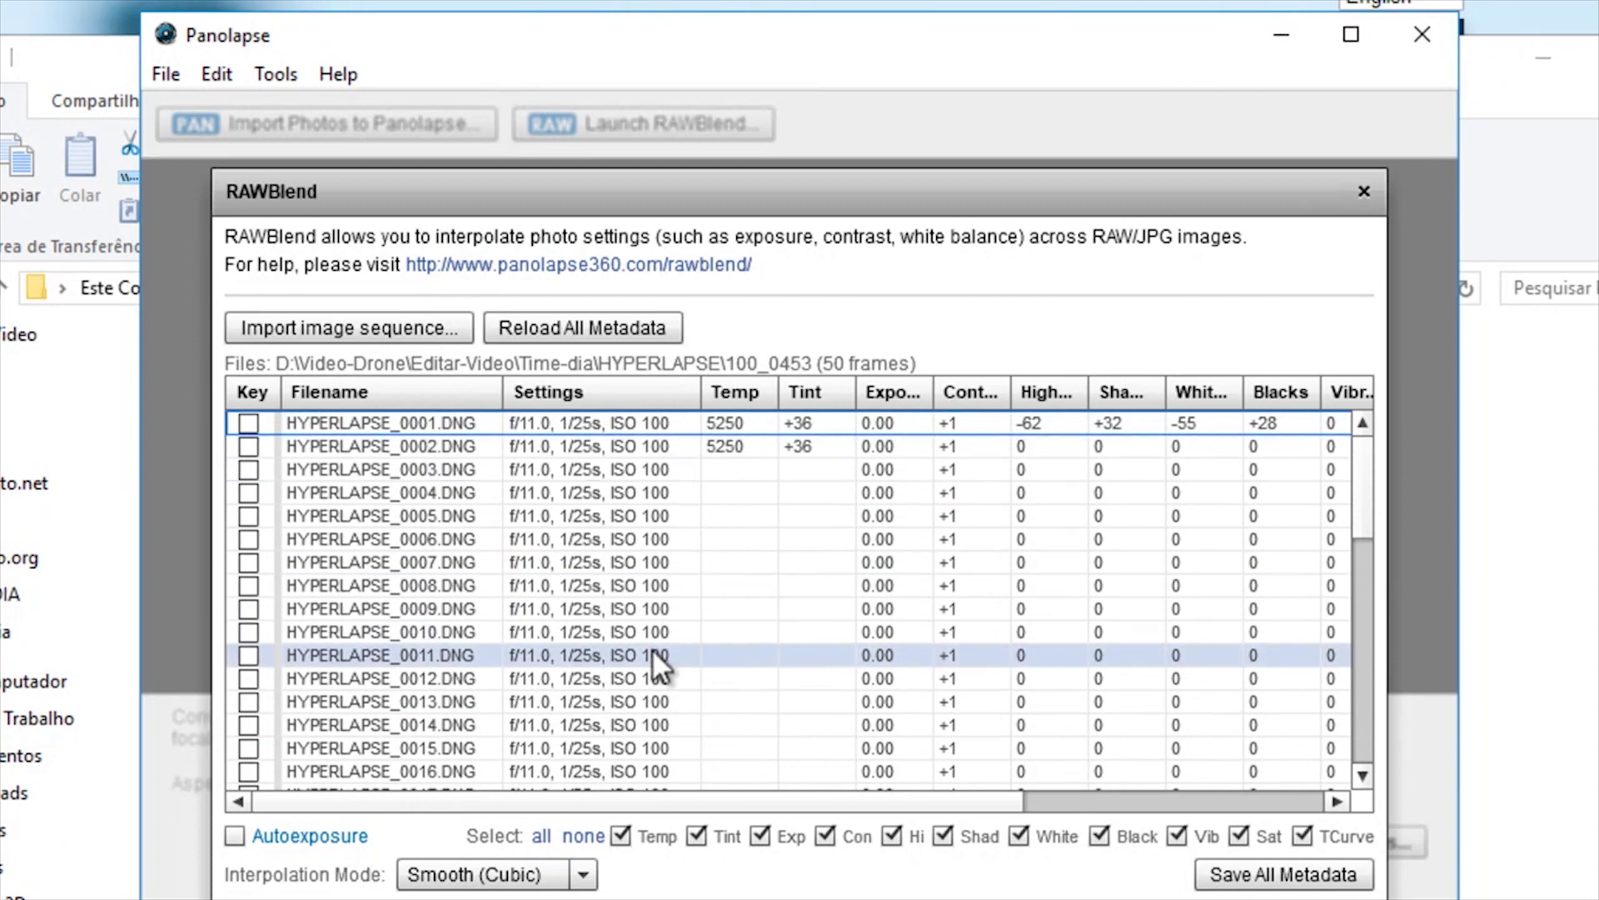
{"action": "left_click", "coordinate": [247, 422]}
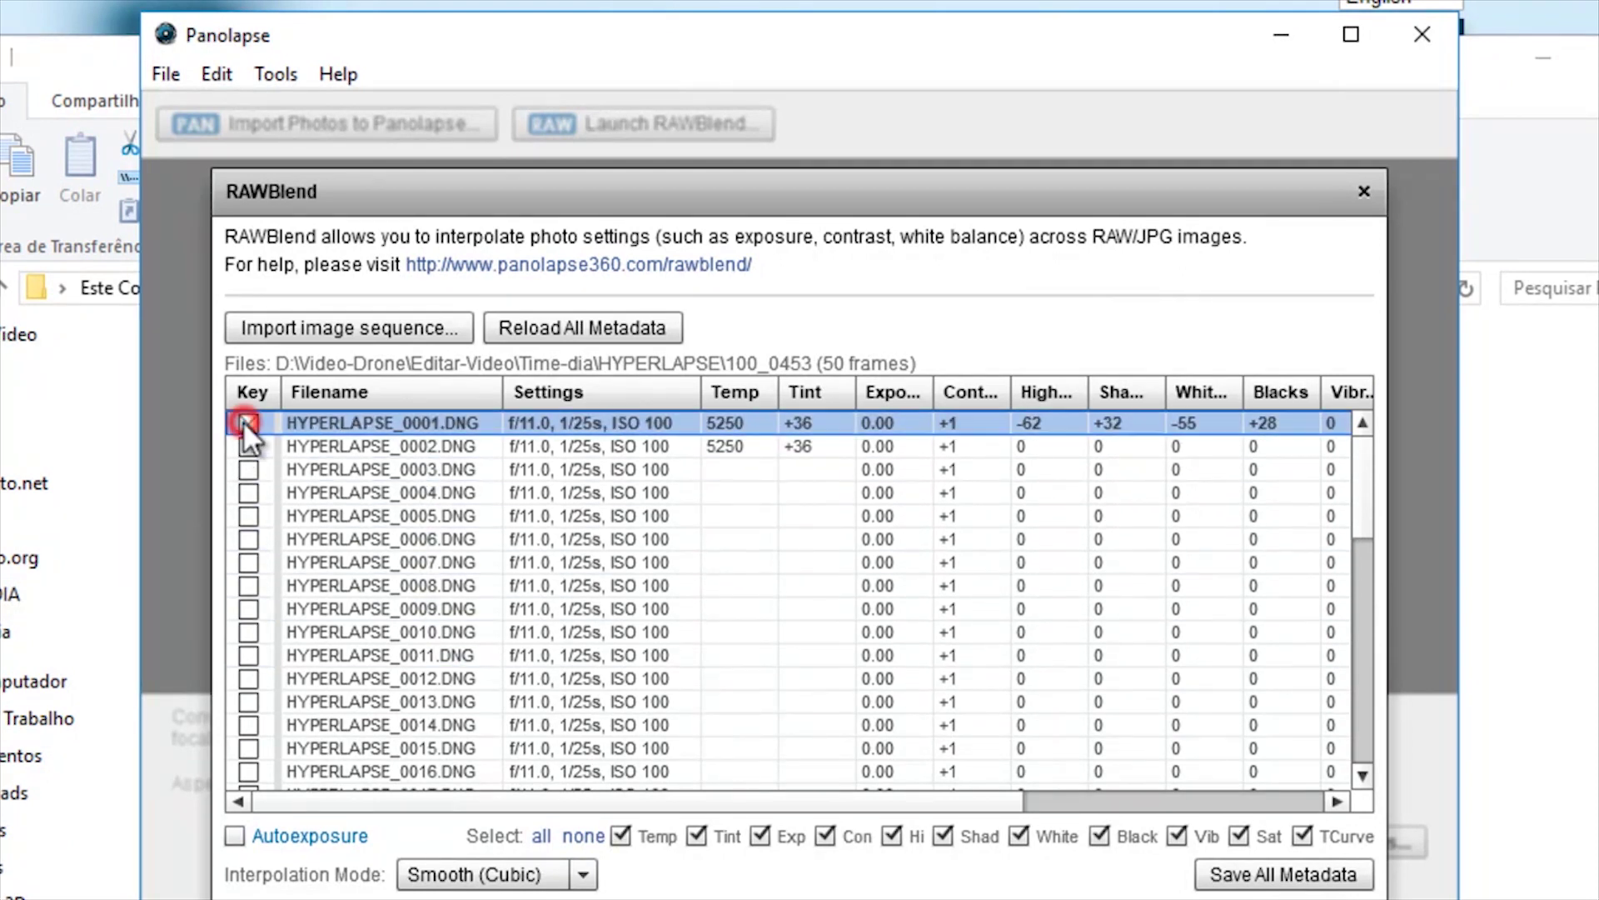
{"action": "left_click_drag", "start_coordinate": [1361, 481], "coordinate": [1366, 733]}
{"action": "left_click", "coordinate": [247, 780]}
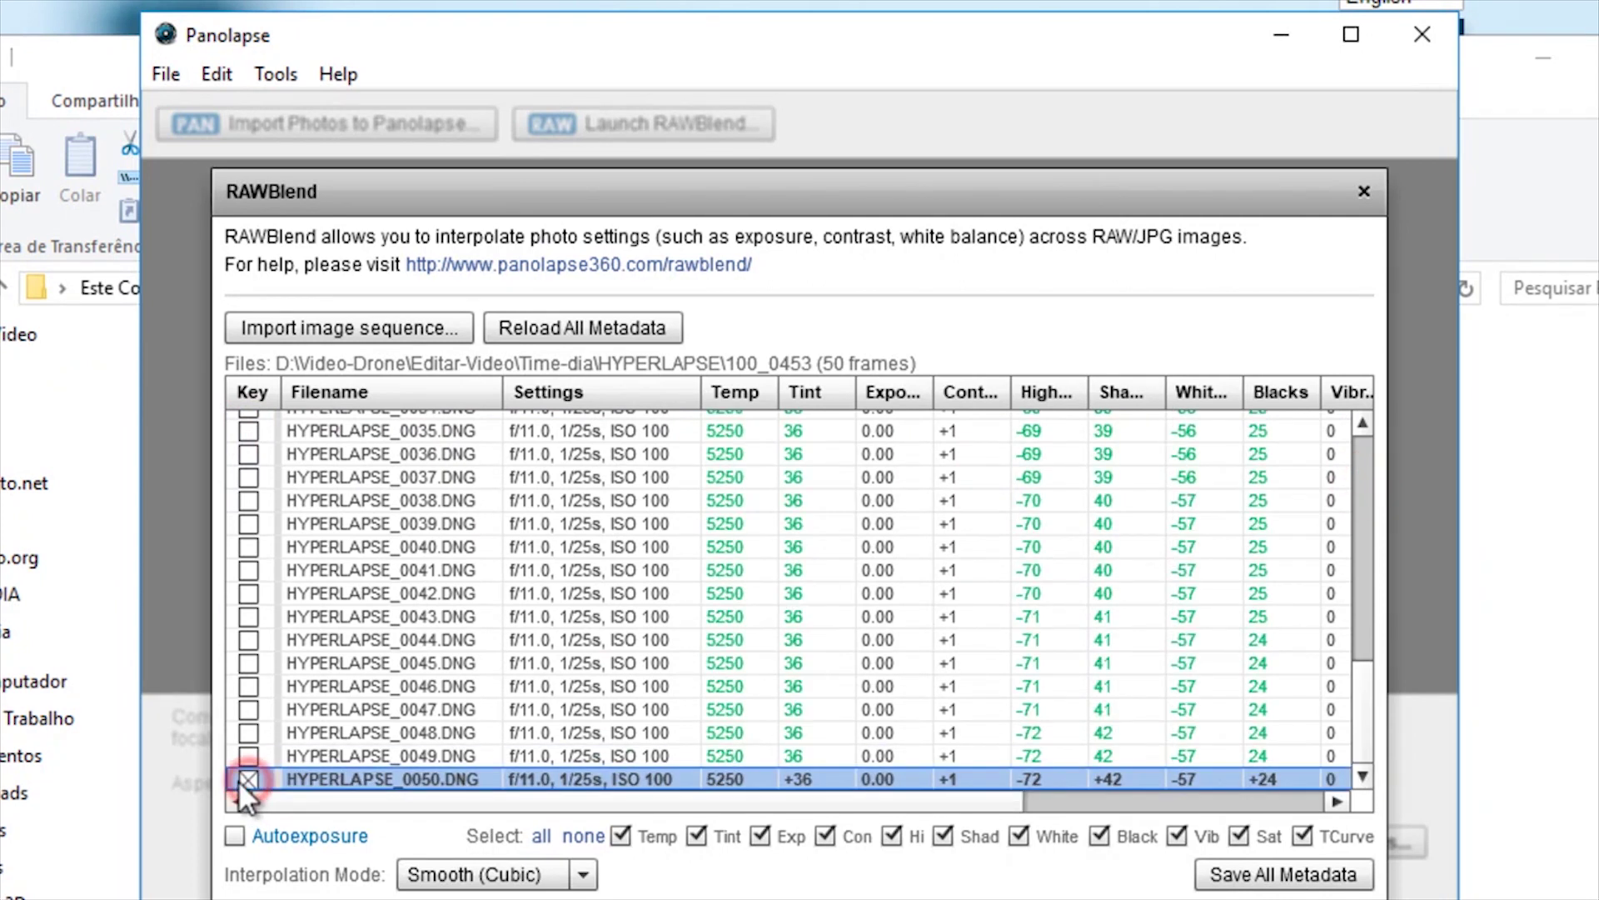
Review the interpolated values between frames 0001 and 0050 and save all metadata, answering Yes to the licensing prompt
{"action": "left_click_drag", "start_coordinate": [1366, 731], "coordinate": [1352, 437]}
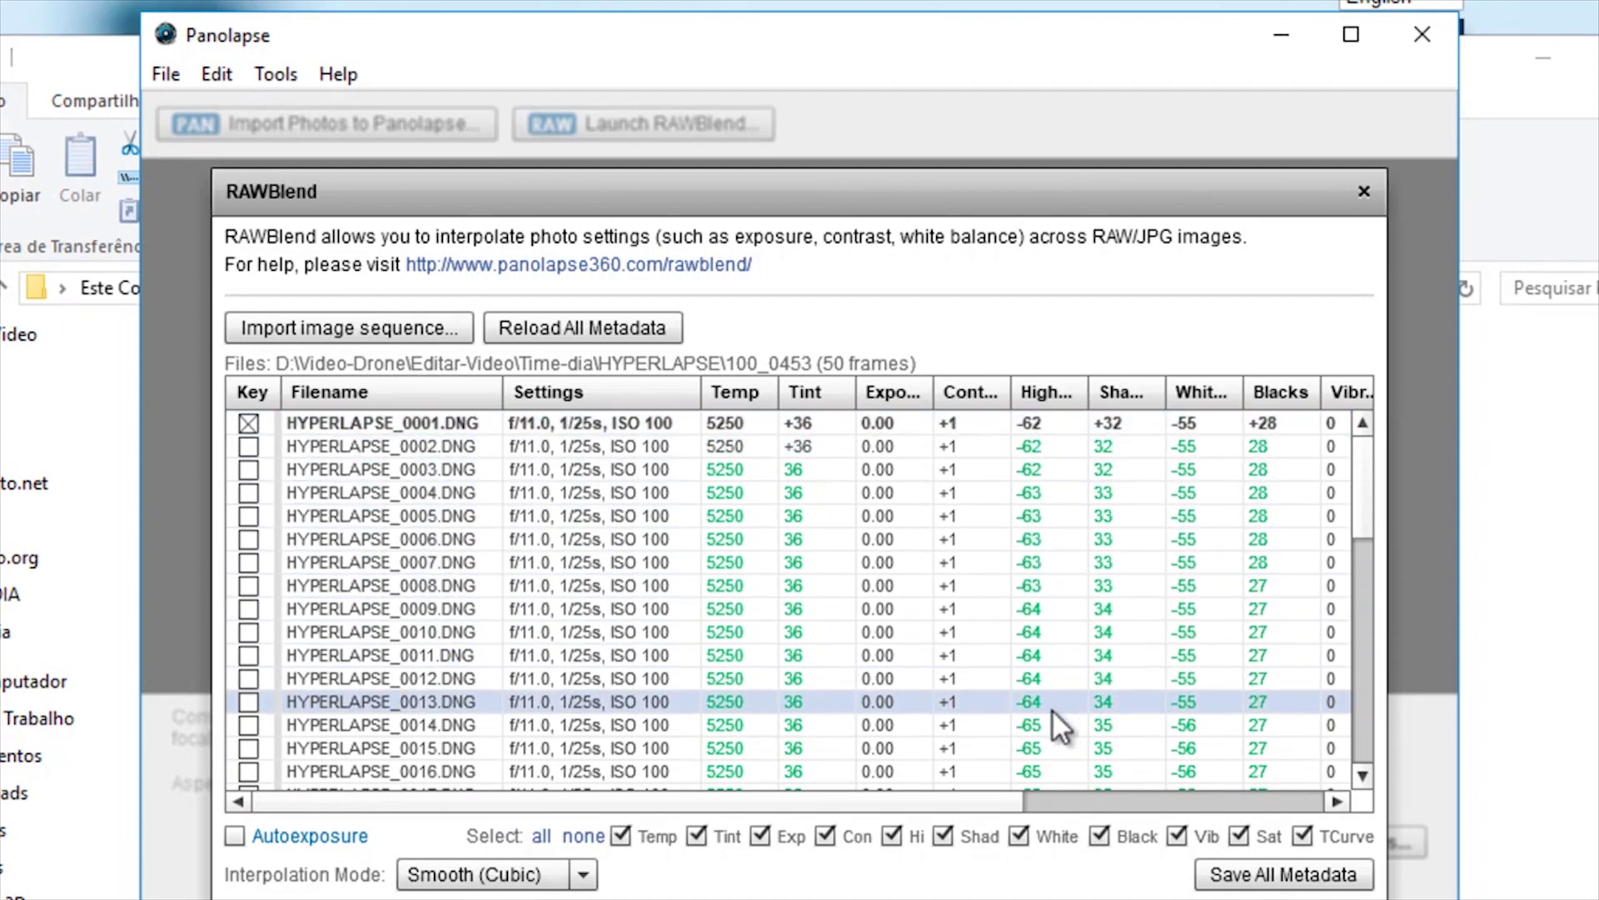
{"action": "left_click_drag", "start_coordinate": [1361, 507], "coordinate": [1339, 755]}
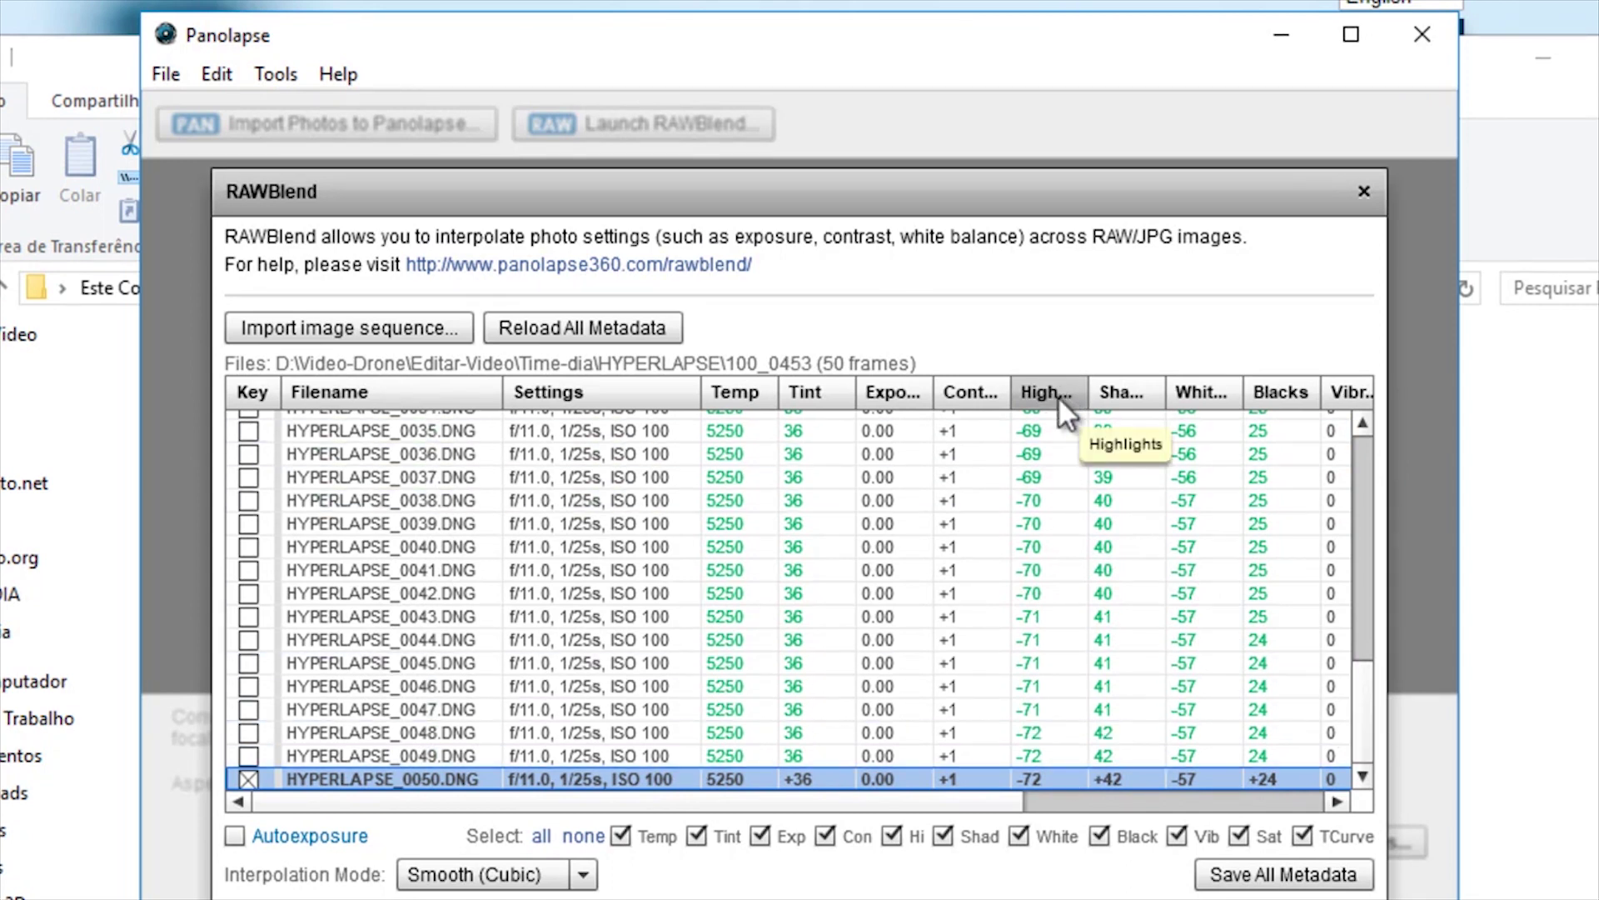
{"action": "left_click_drag", "start_coordinate": [1370, 663], "coordinate": [1356, 696]}
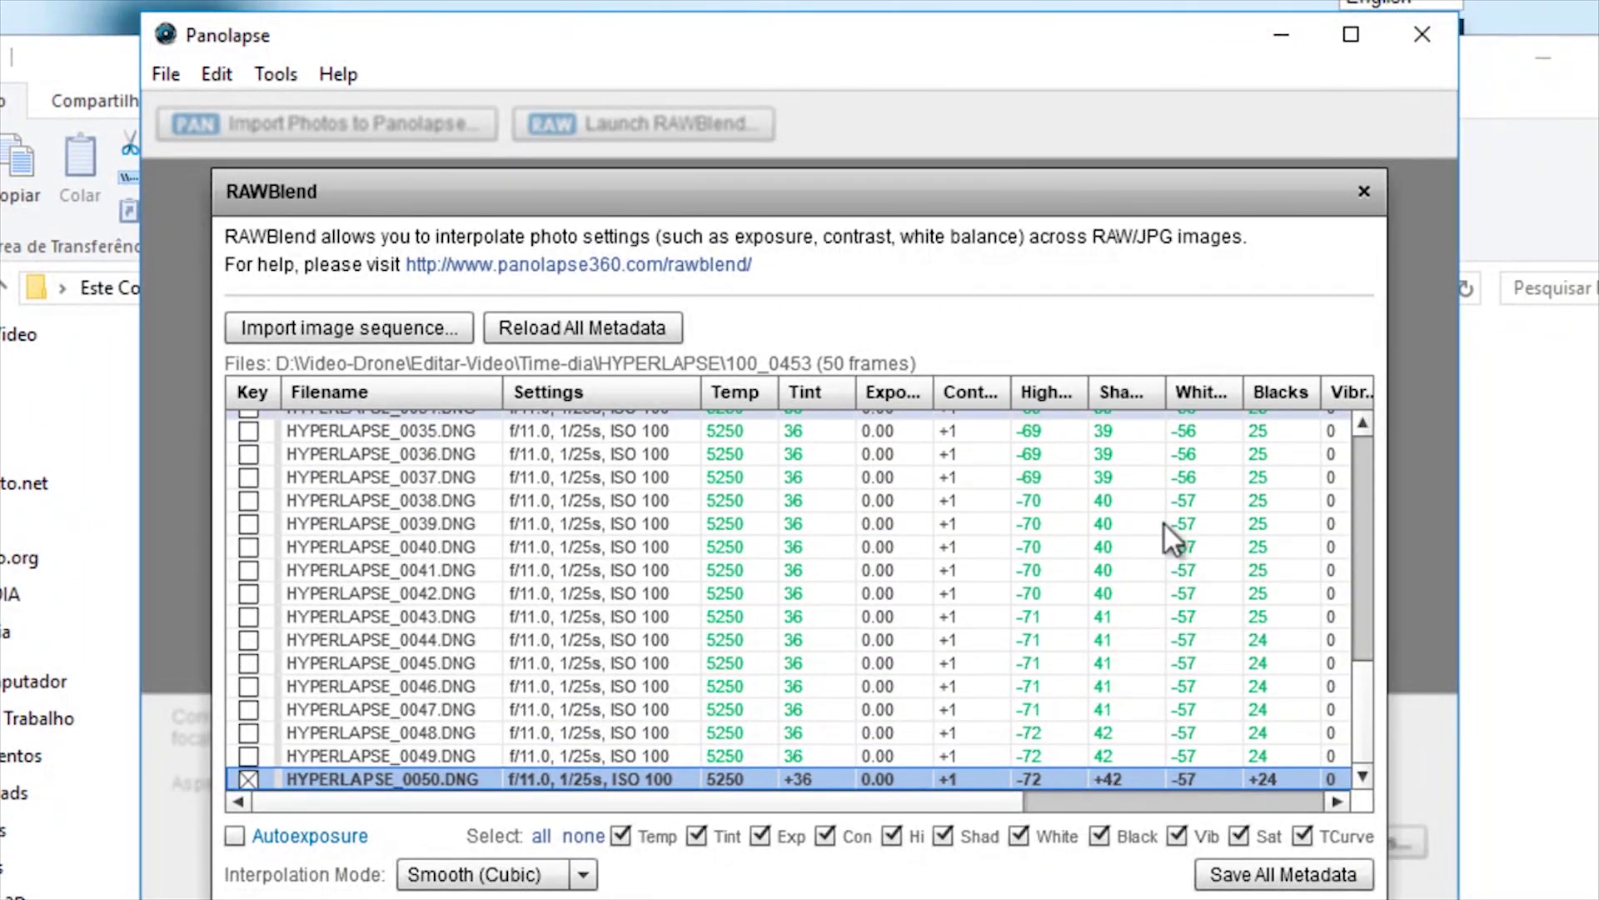
{"action": "left_click", "coordinate": [1306, 877]}
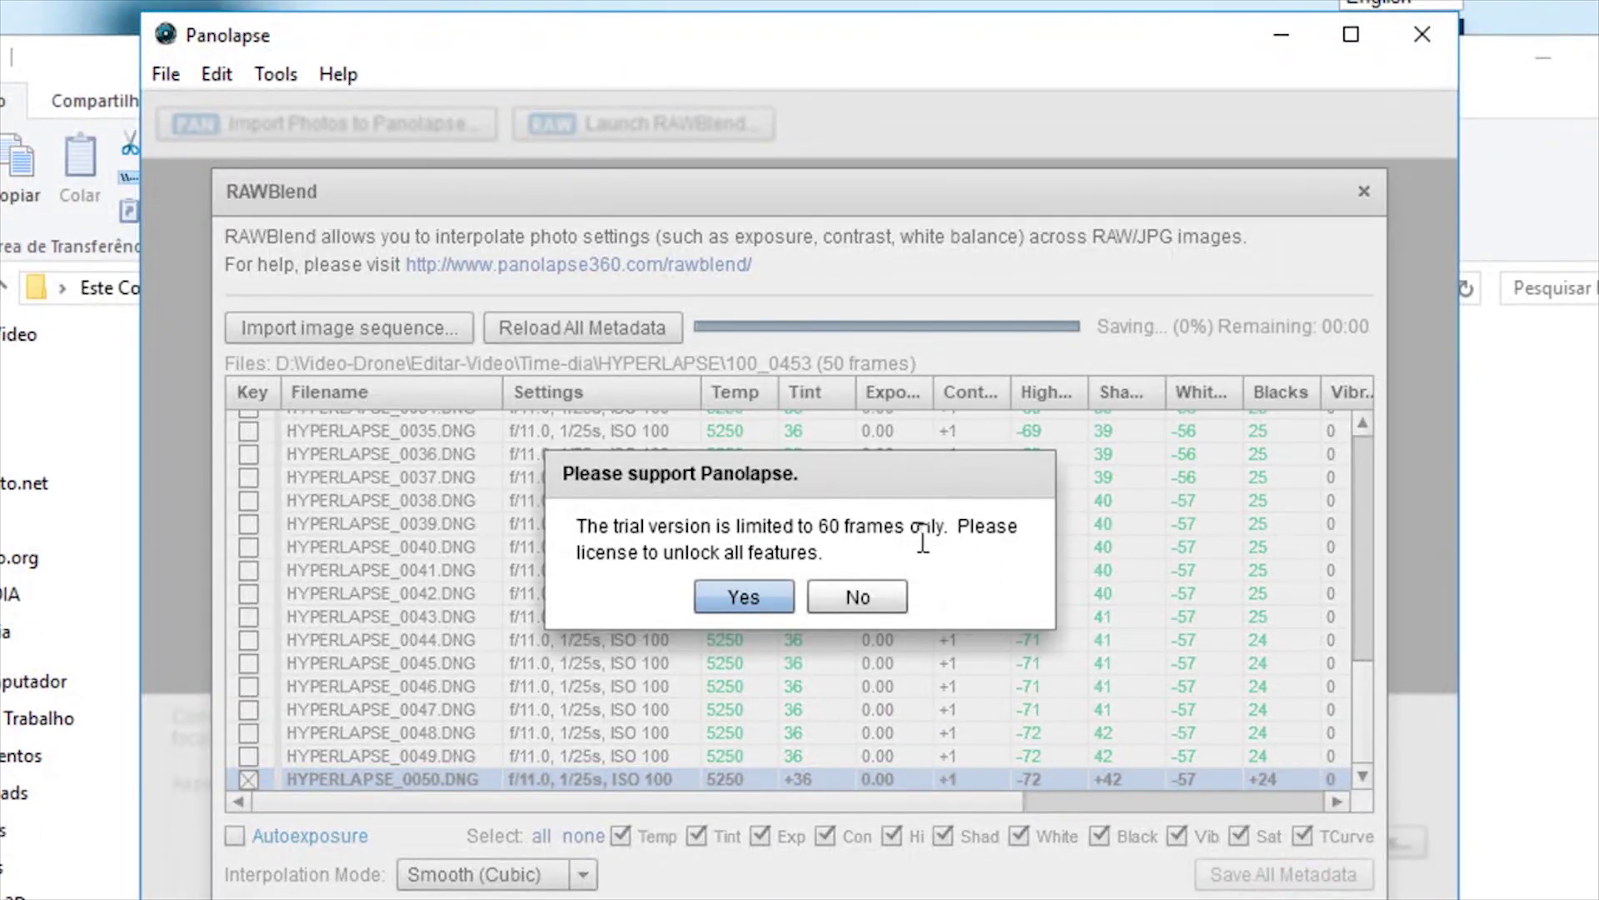
{"action": "left_click", "coordinate": [757, 593]}
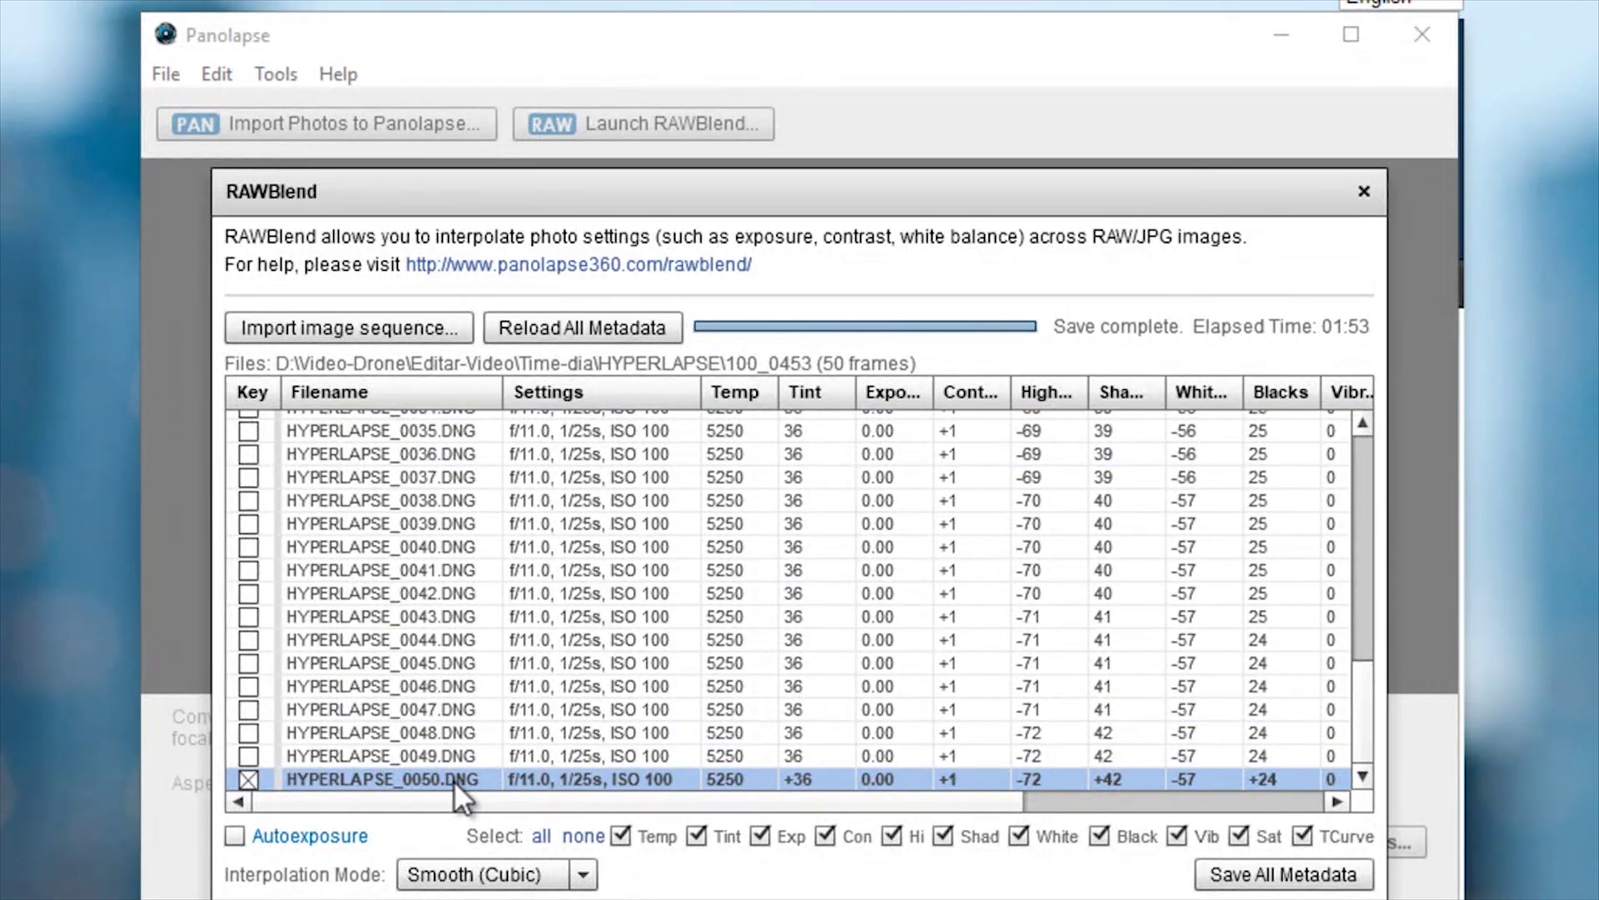
Import HYPERLAPSE_0050.DNG to HYPERLAPSE_0100.DNG from the 100_0453 folder as the next image sequence
{"action": "left_click", "coordinate": [383, 330]}
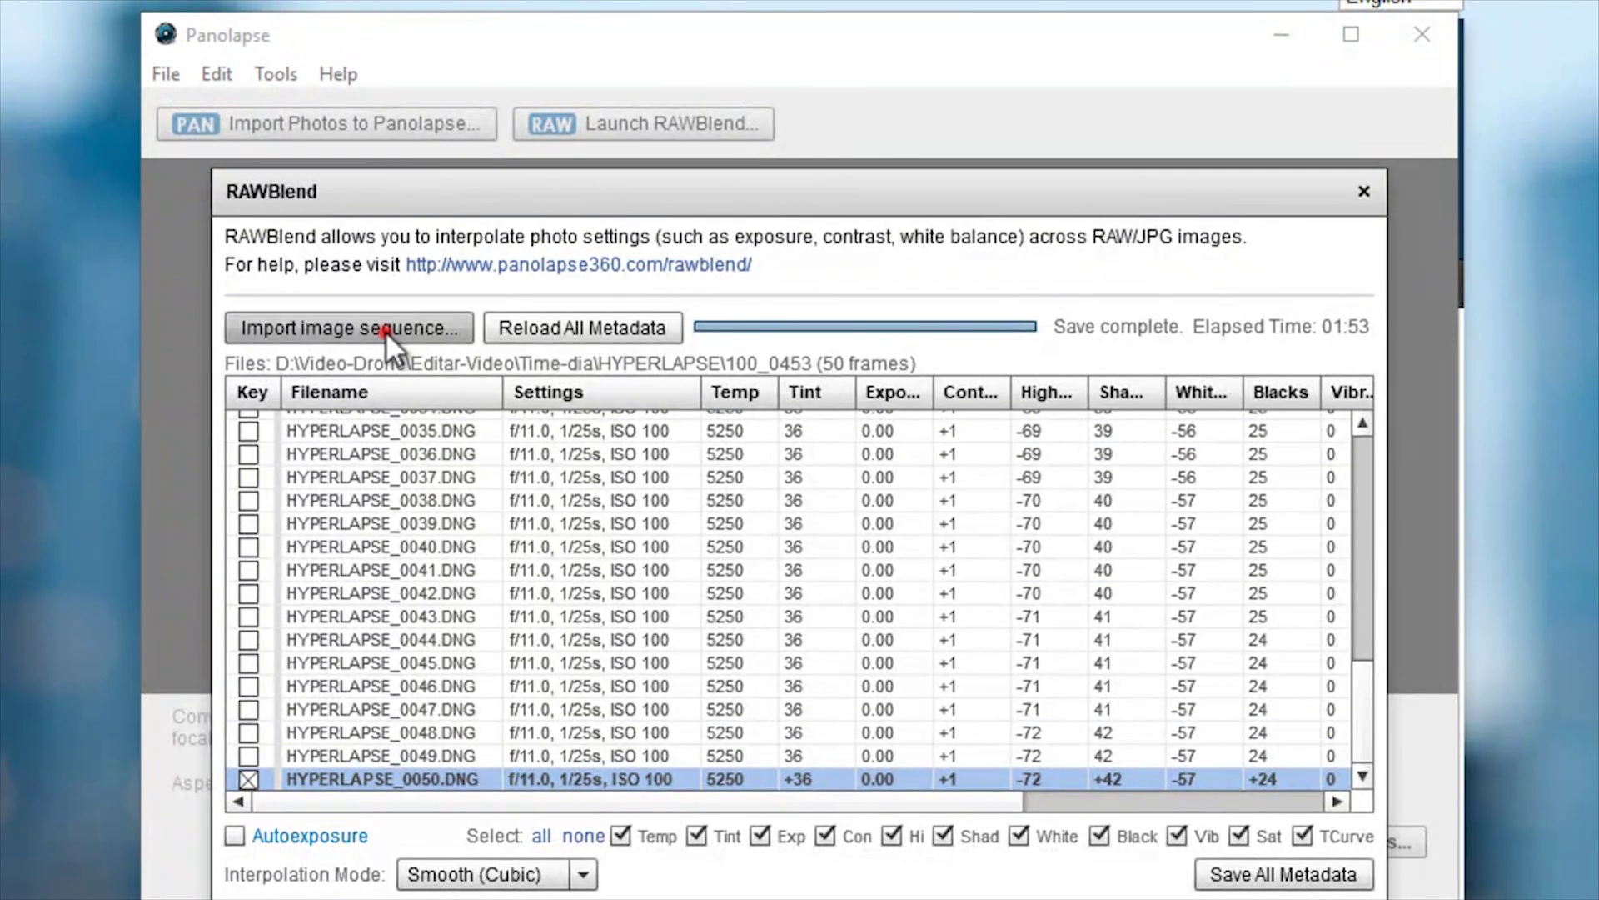
{"action": "left_click", "coordinate": [572, 569]}
{"action": "scroll", "coordinate": [576, 567], "scroll_direction": "down", "scroll_amount": 7}
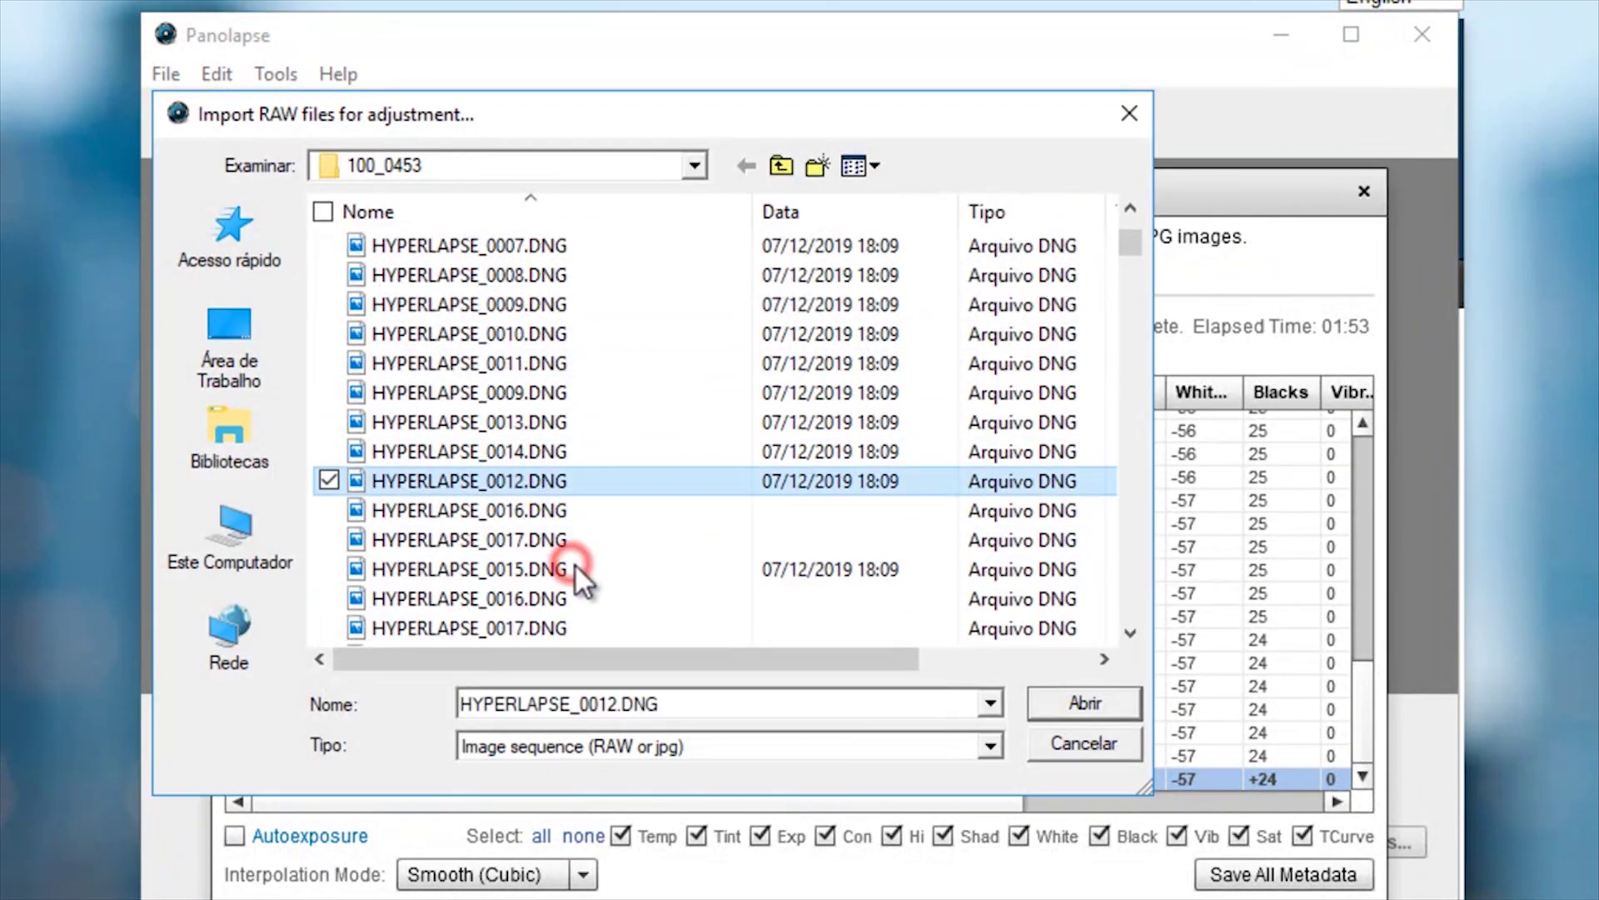
{"action": "scroll", "coordinate": [577, 568], "scroll_direction": "down", "scroll_amount": 6}
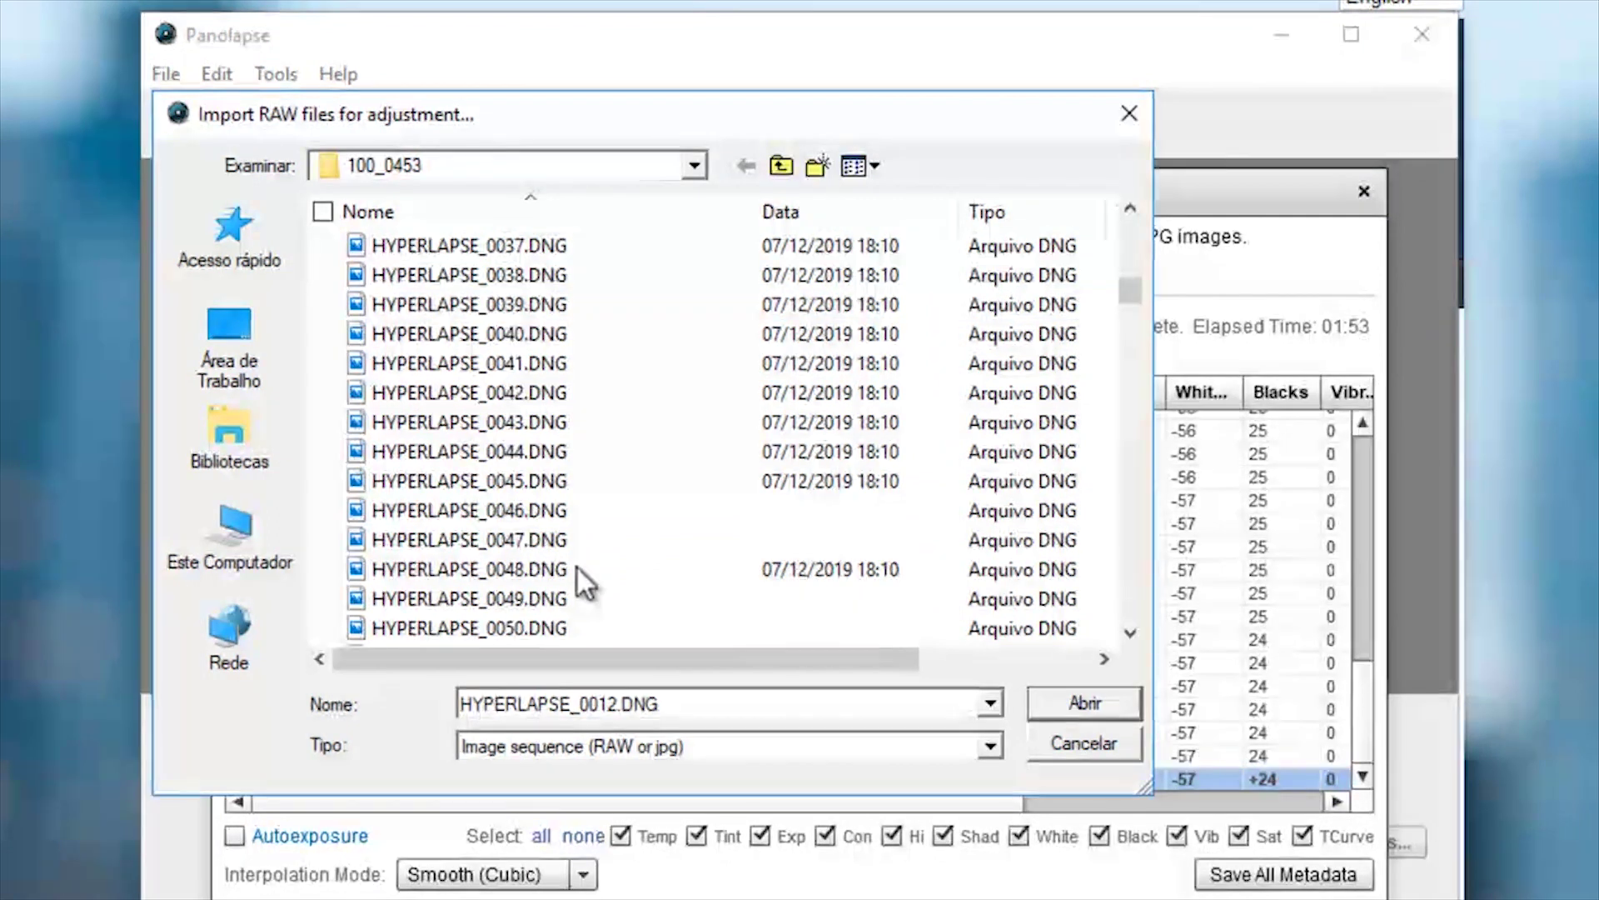
{"action": "scroll", "coordinate": [581, 568], "scroll_direction": "down", "scroll_amount": 1}
{"action": "left_click", "coordinate": [550, 451]}
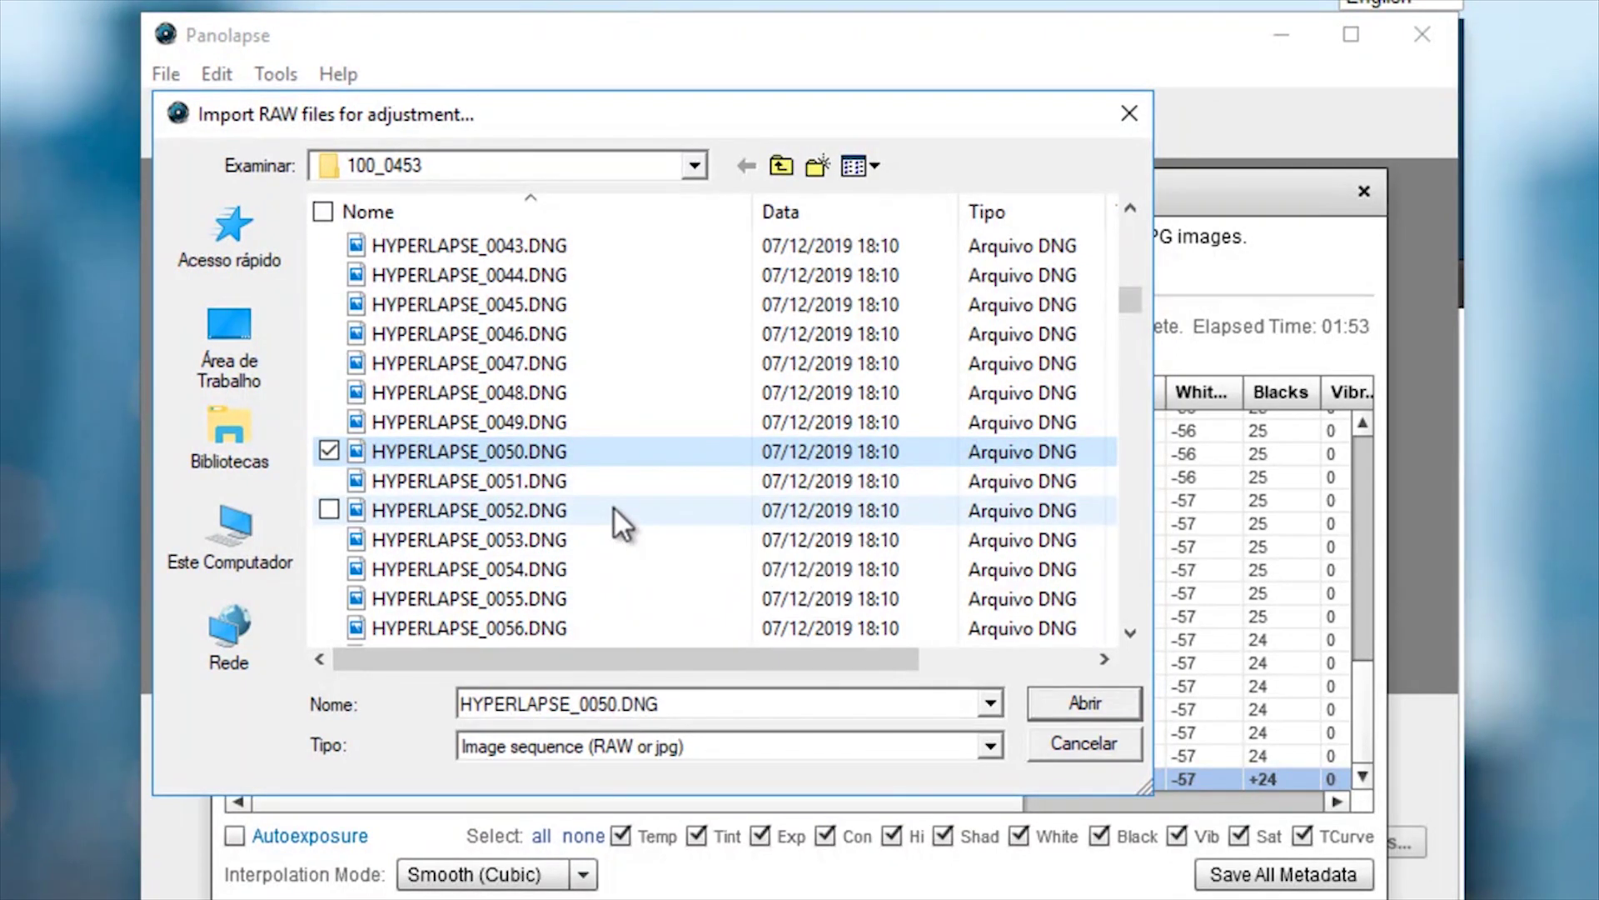
{"action": "scroll", "coordinate": [613, 507], "scroll_direction": "down", "scroll_amount": 13}
{"action": "scroll", "coordinate": [613, 506], "scroll_direction": "down", "scroll_amount": 2}
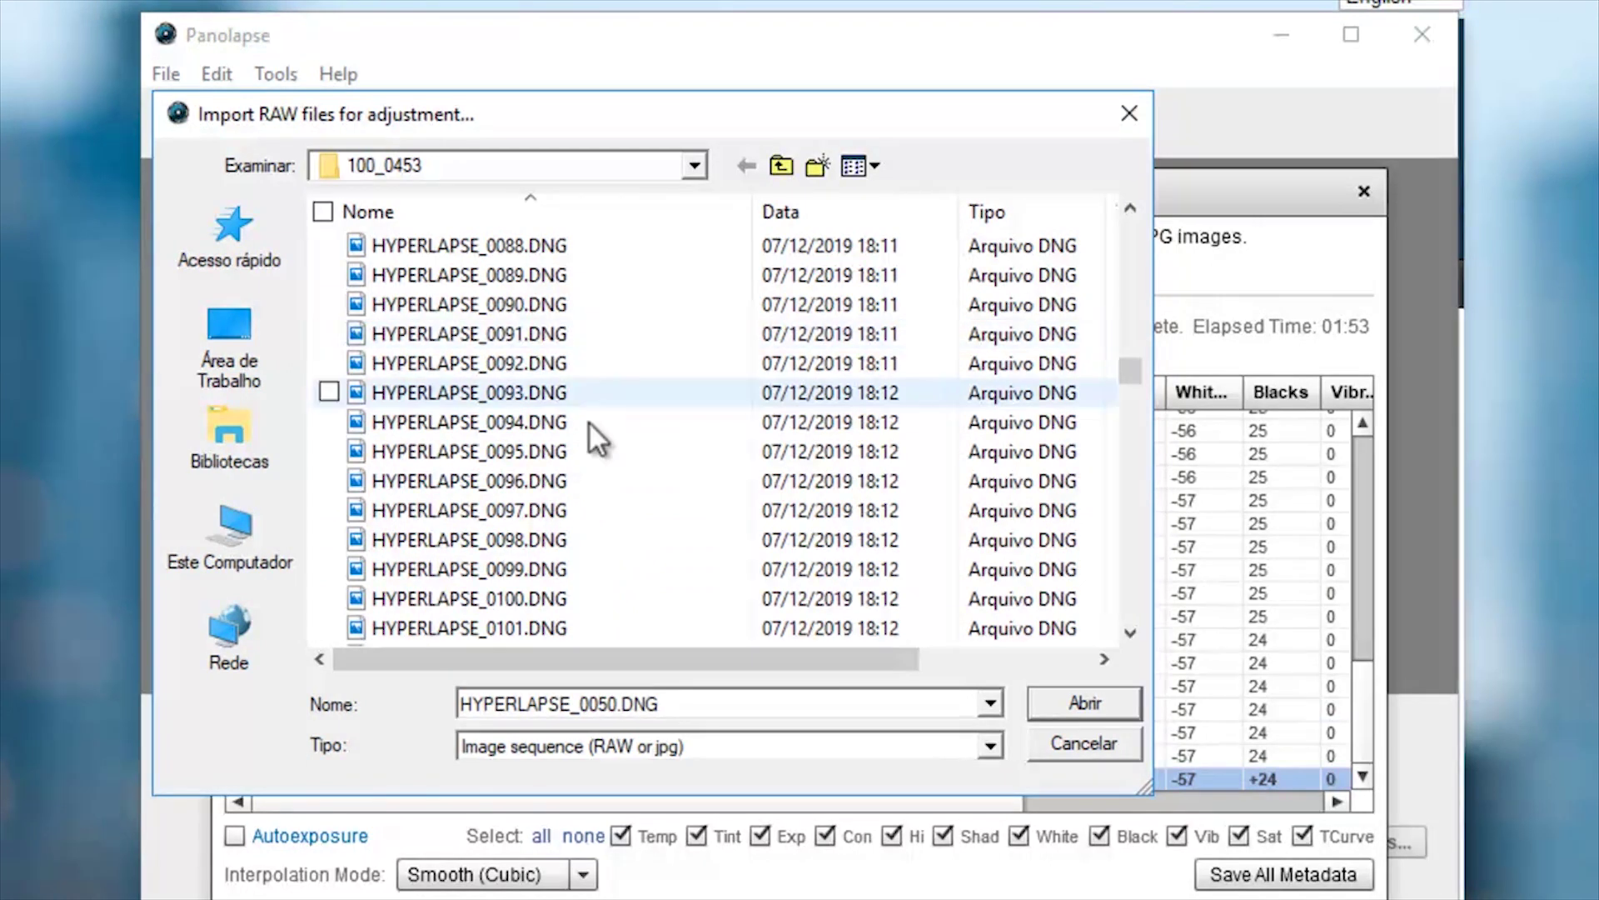
{"action": "left_click", "coordinate": [584, 598], "text": "shift"}
{"action": "left_click", "coordinate": [1069, 698]}
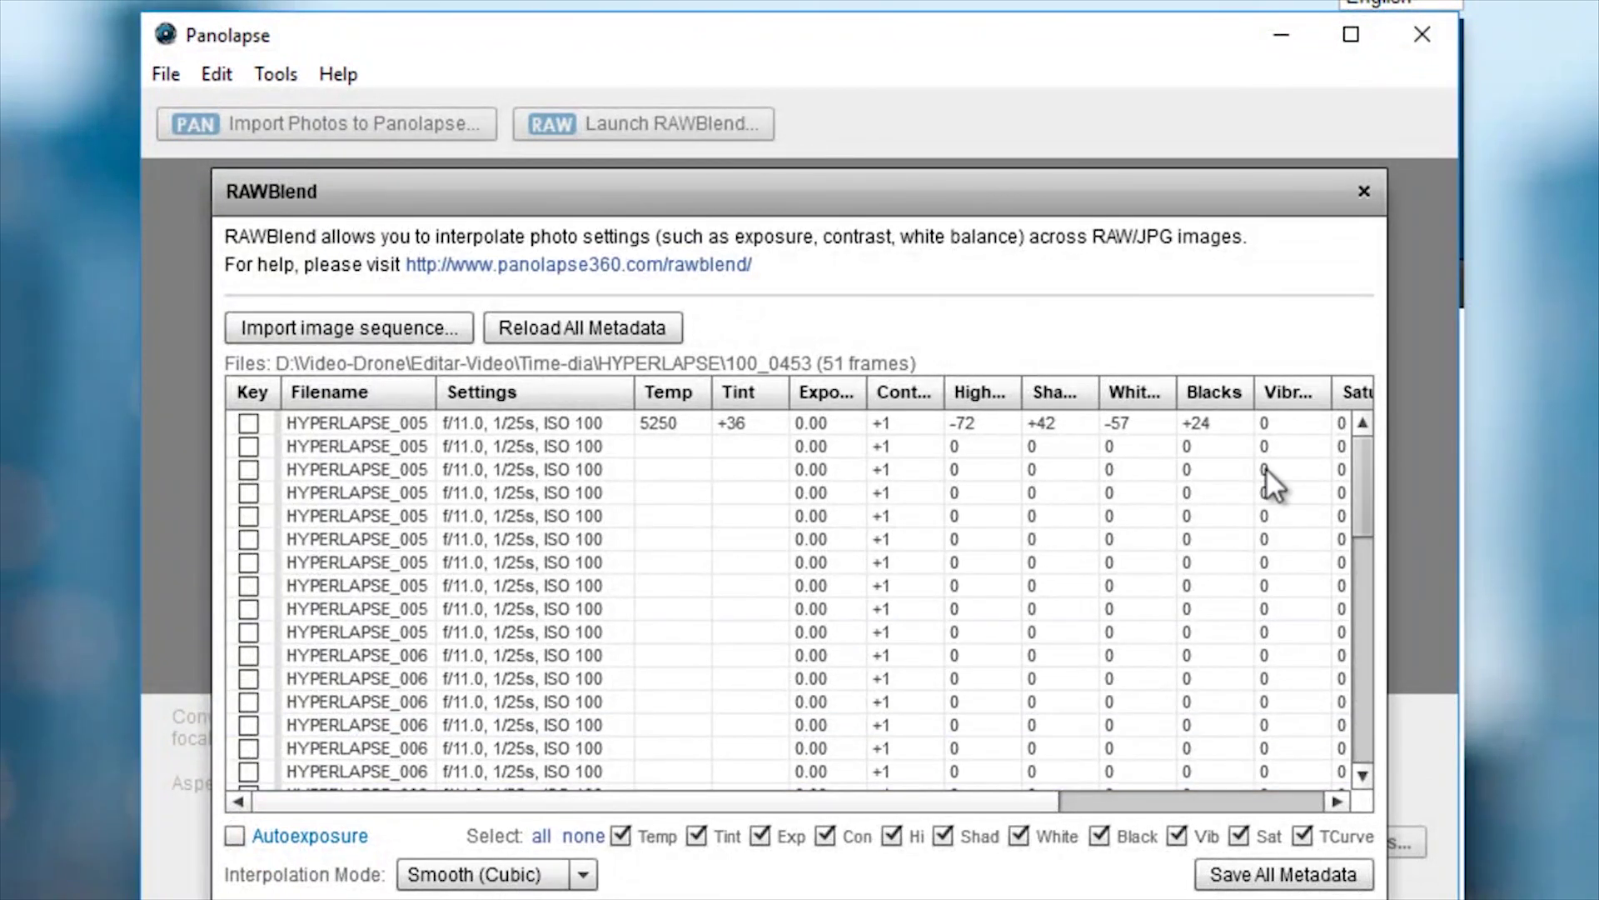
Widen the Filename column, mark HYPERLAPSE_0050.DNG and HYPERLAPSE_0100.DNG as keyframes and save all metadata
{"action": "left_click_drag", "start_coordinate": [434, 392], "coordinate": [548, 397]}
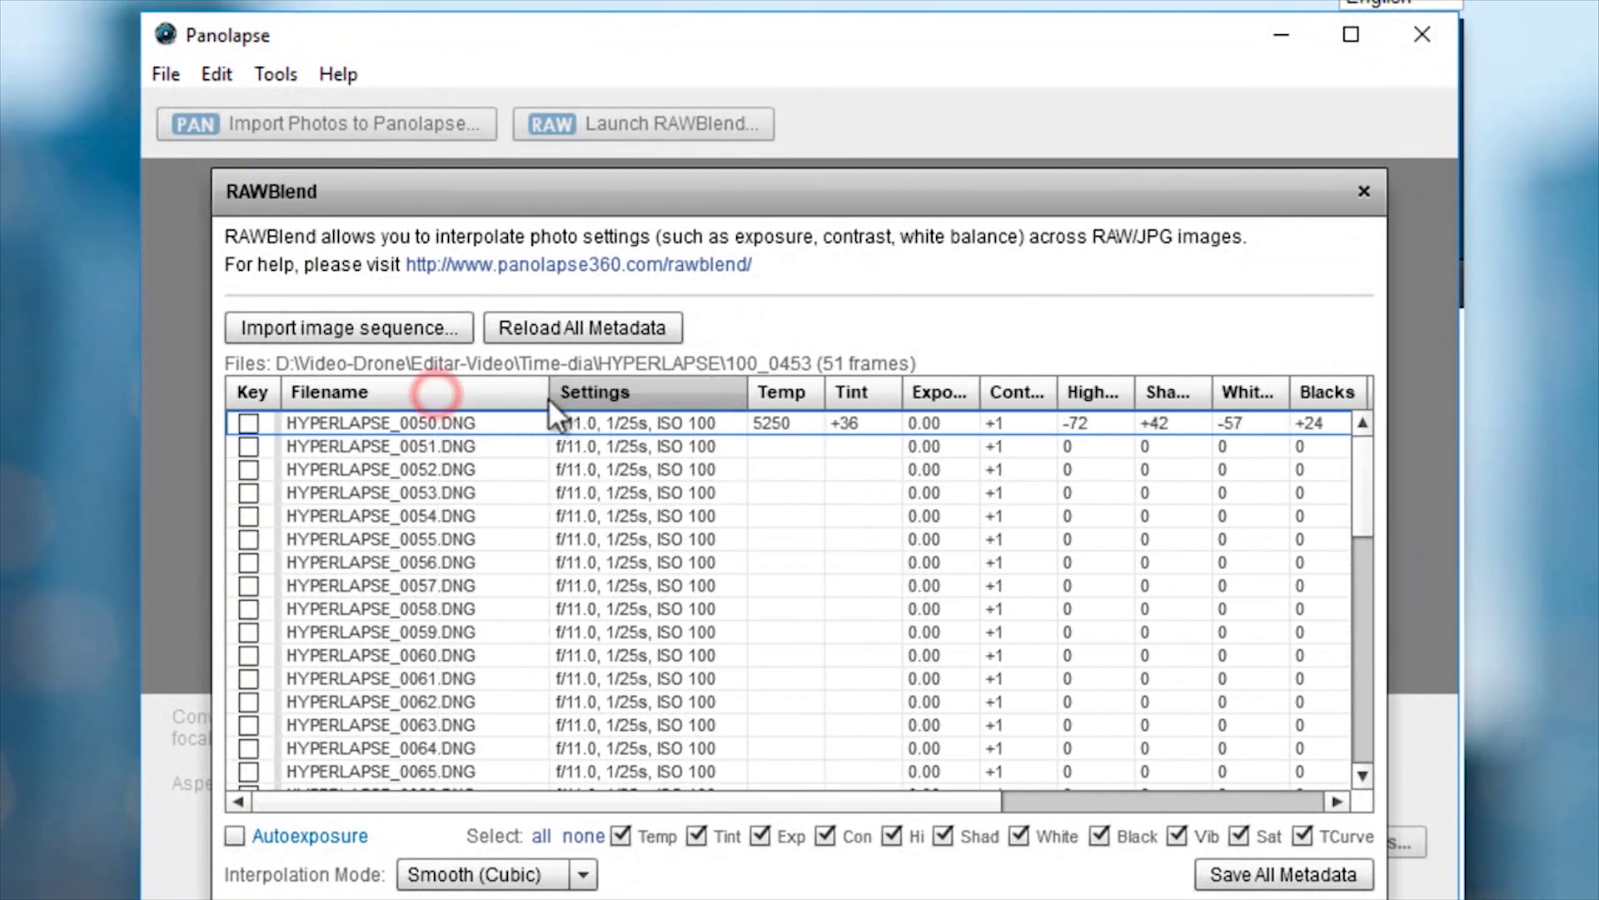
{"action": "left_click", "coordinate": [247, 423]}
{"action": "left_click_drag", "start_coordinate": [1357, 476], "coordinate": [1352, 759]}
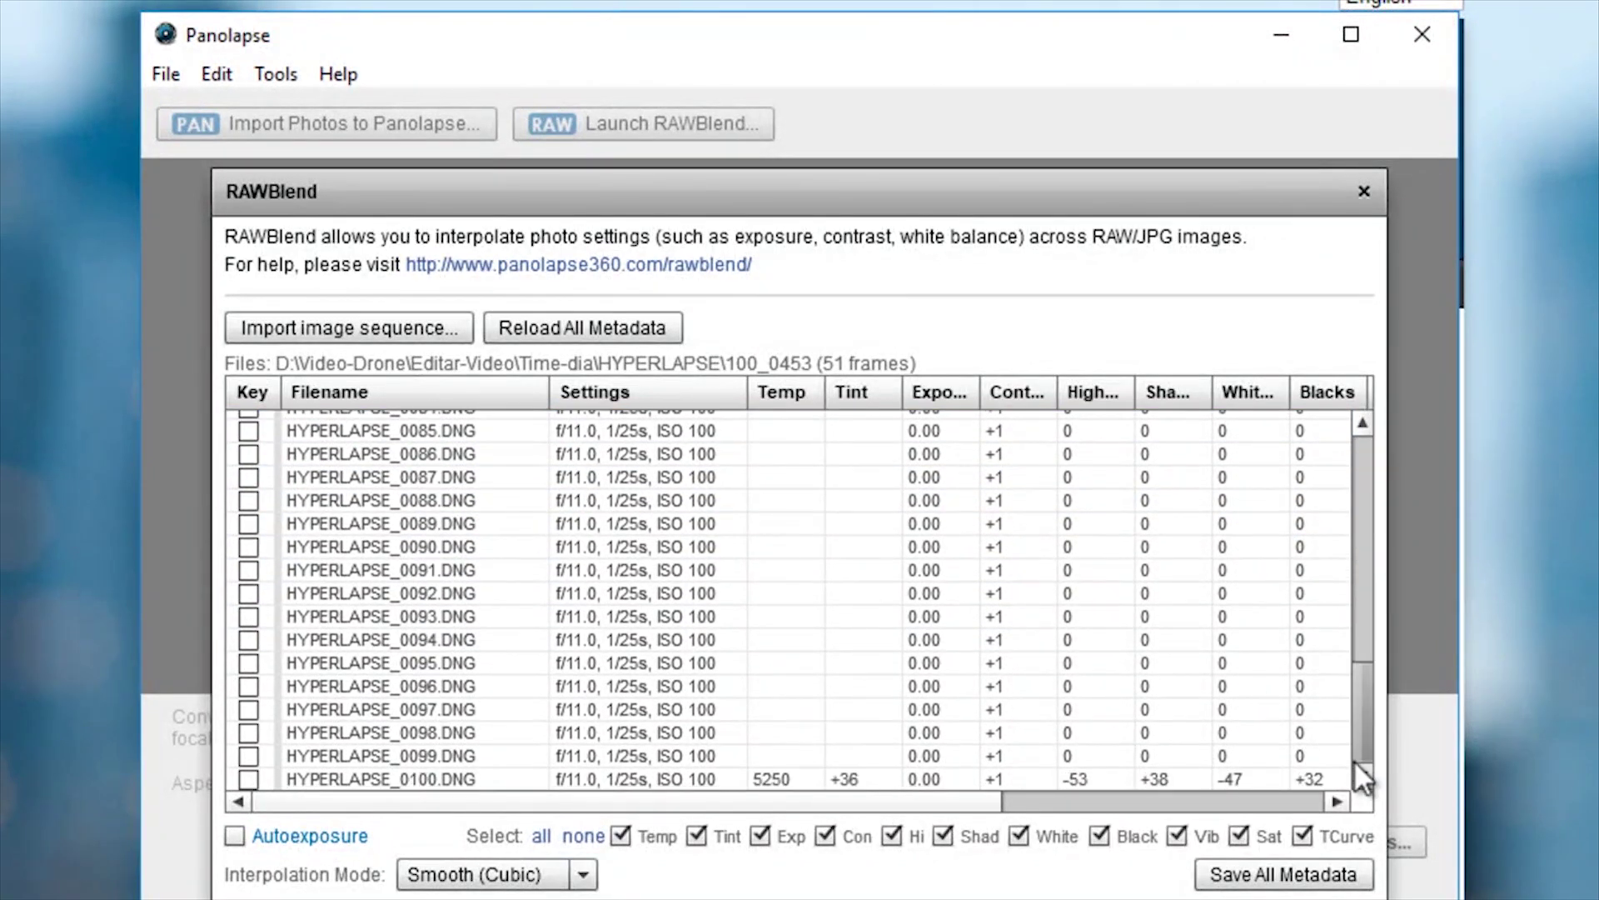
{"action": "left_click", "coordinate": [247, 777]}
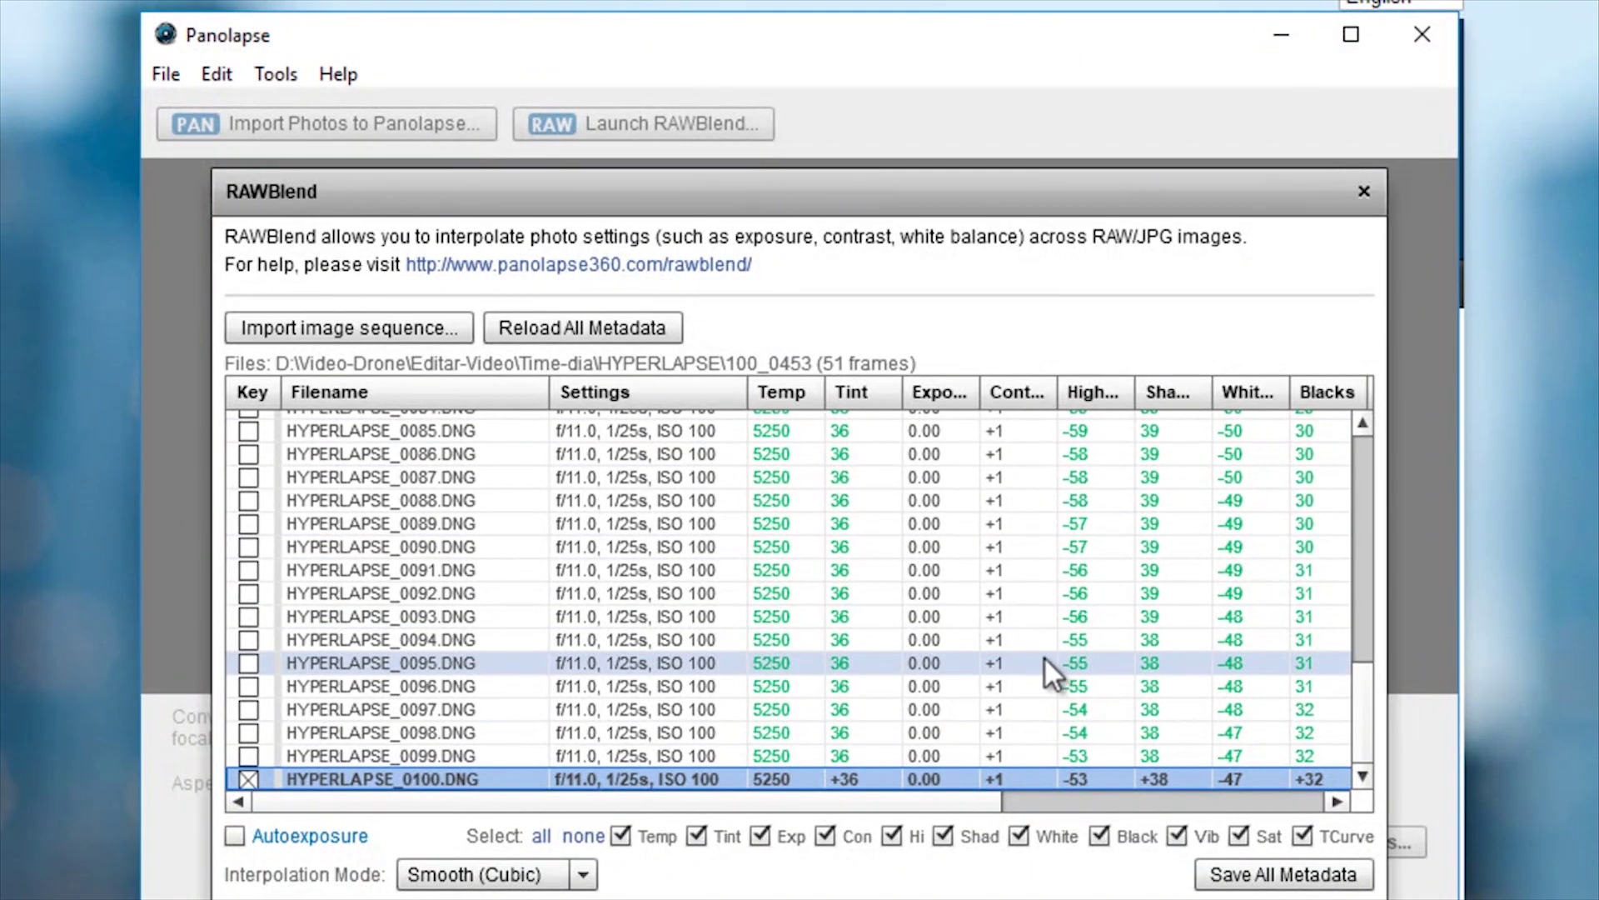
{"action": "left_click", "coordinate": [1314, 886]}
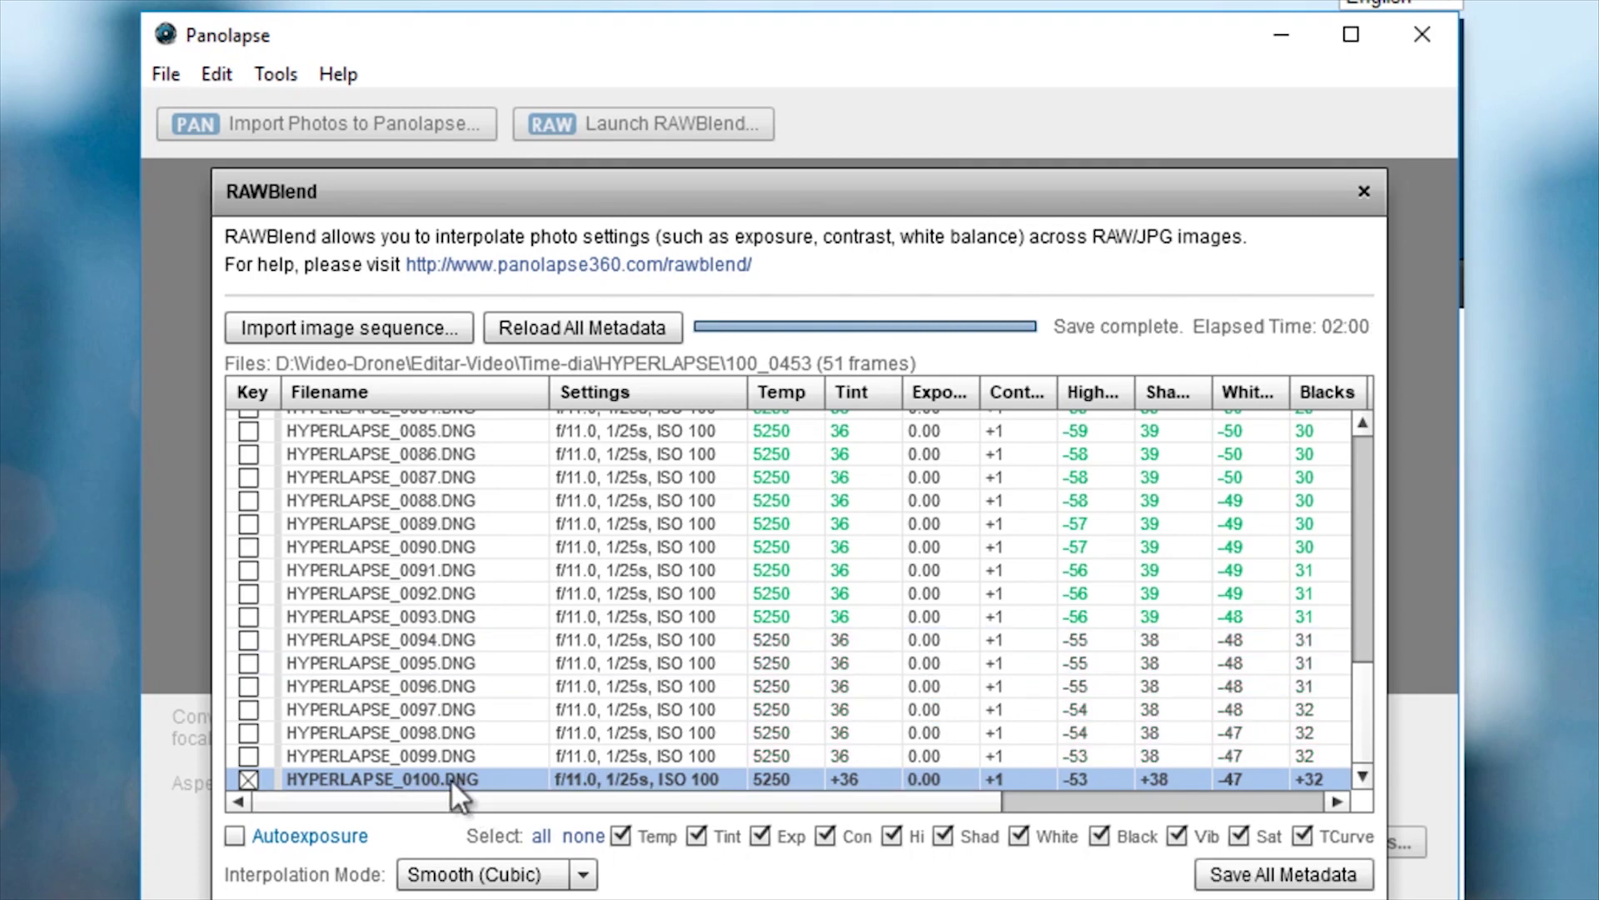
Import HYPERLAPSE_0100.DNG to HYPERLAPSE_0150.DNG from the 100_0453 folder as the next image sequence
{"action": "left_click", "coordinate": [332, 325]}
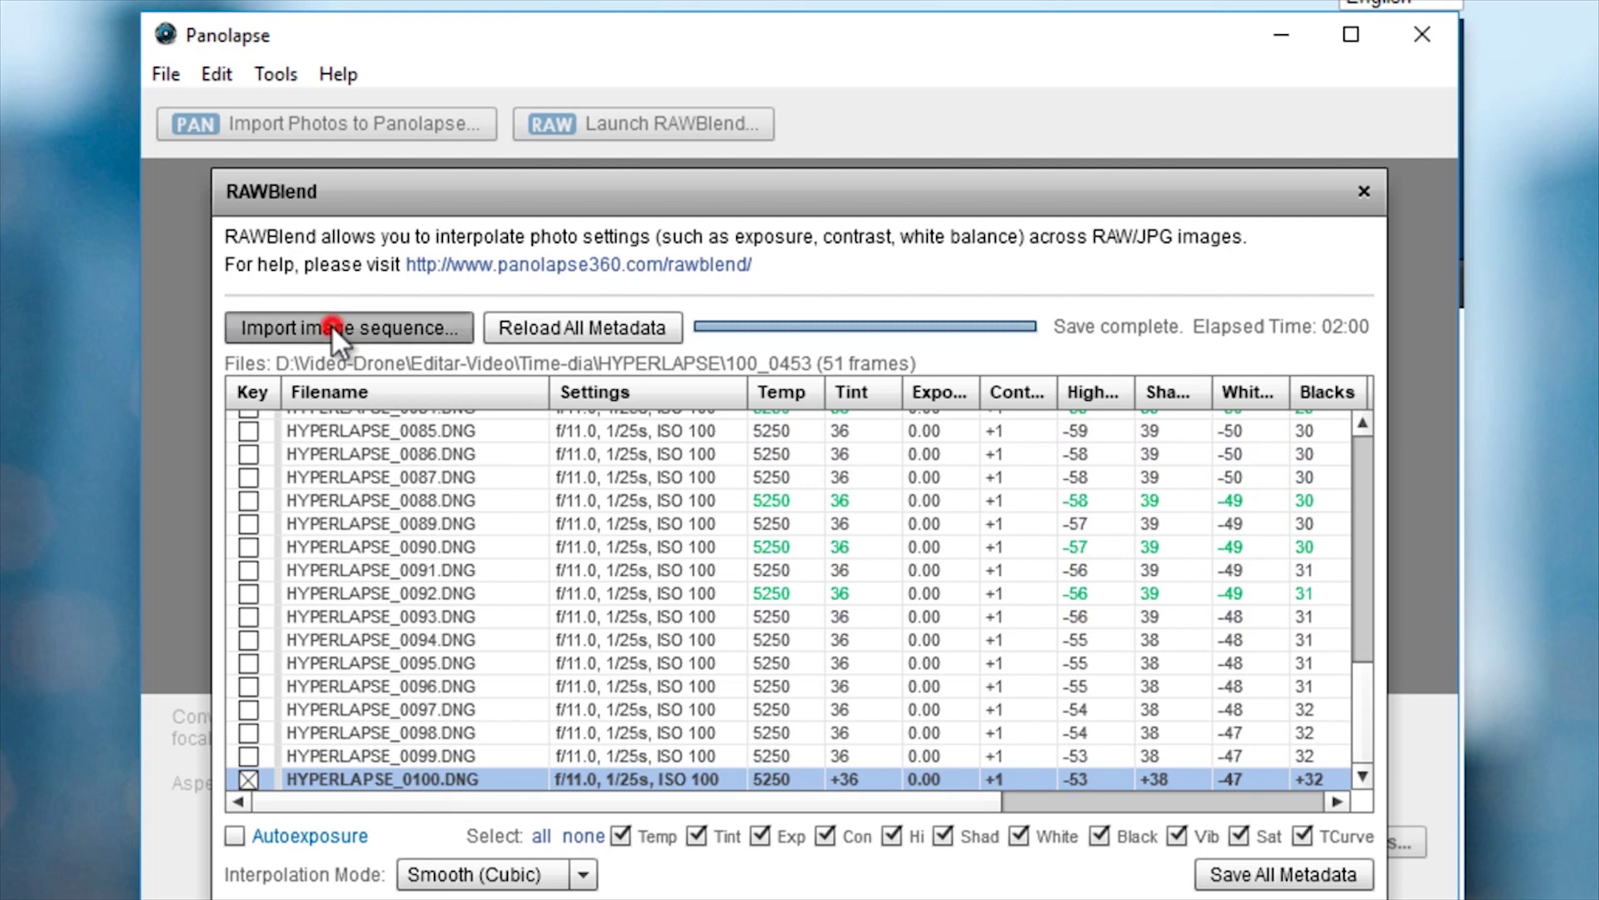
{"action": "left_click_drag", "start_coordinate": [1129, 221], "coordinate": [1131, 391]}
{"action": "scroll", "coordinate": [577, 340], "scroll_direction": "up", "scroll_amount": 2}
{"action": "left_click", "coordinate": [599, 364]}
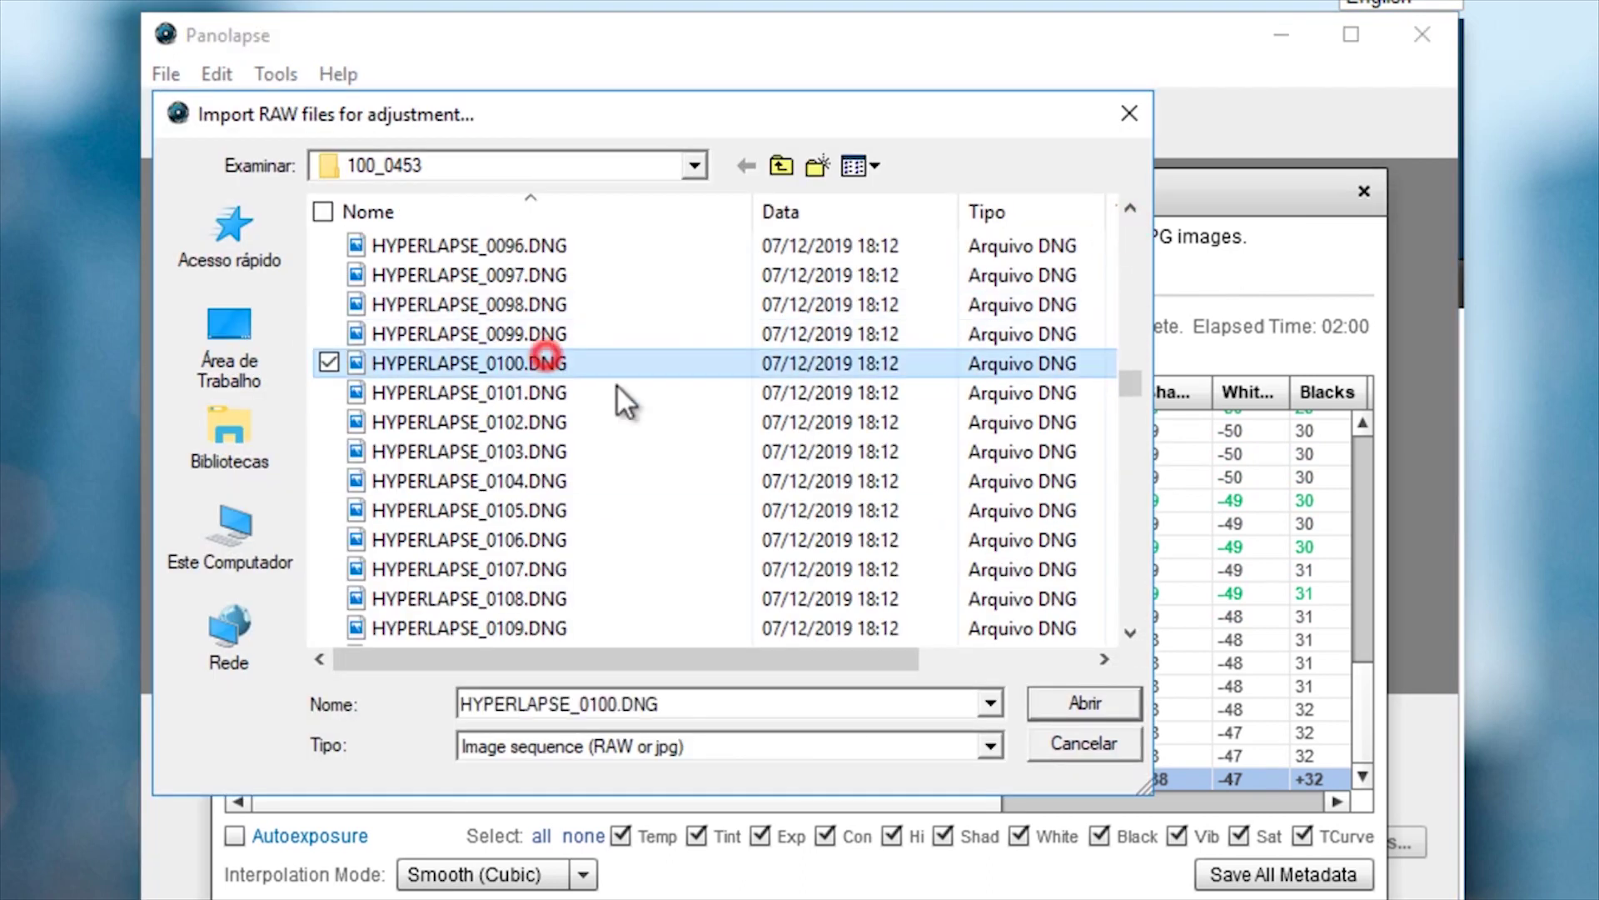
{"action": "scroll", "coordinate": [666, 466], "scroll_direction": "down", "scroll_amount": 15}
{"action": "left_click", "coordinate": [638, 511], "text": "shift"}
{"action": "left_click", "coordinate": [1058, 708]}
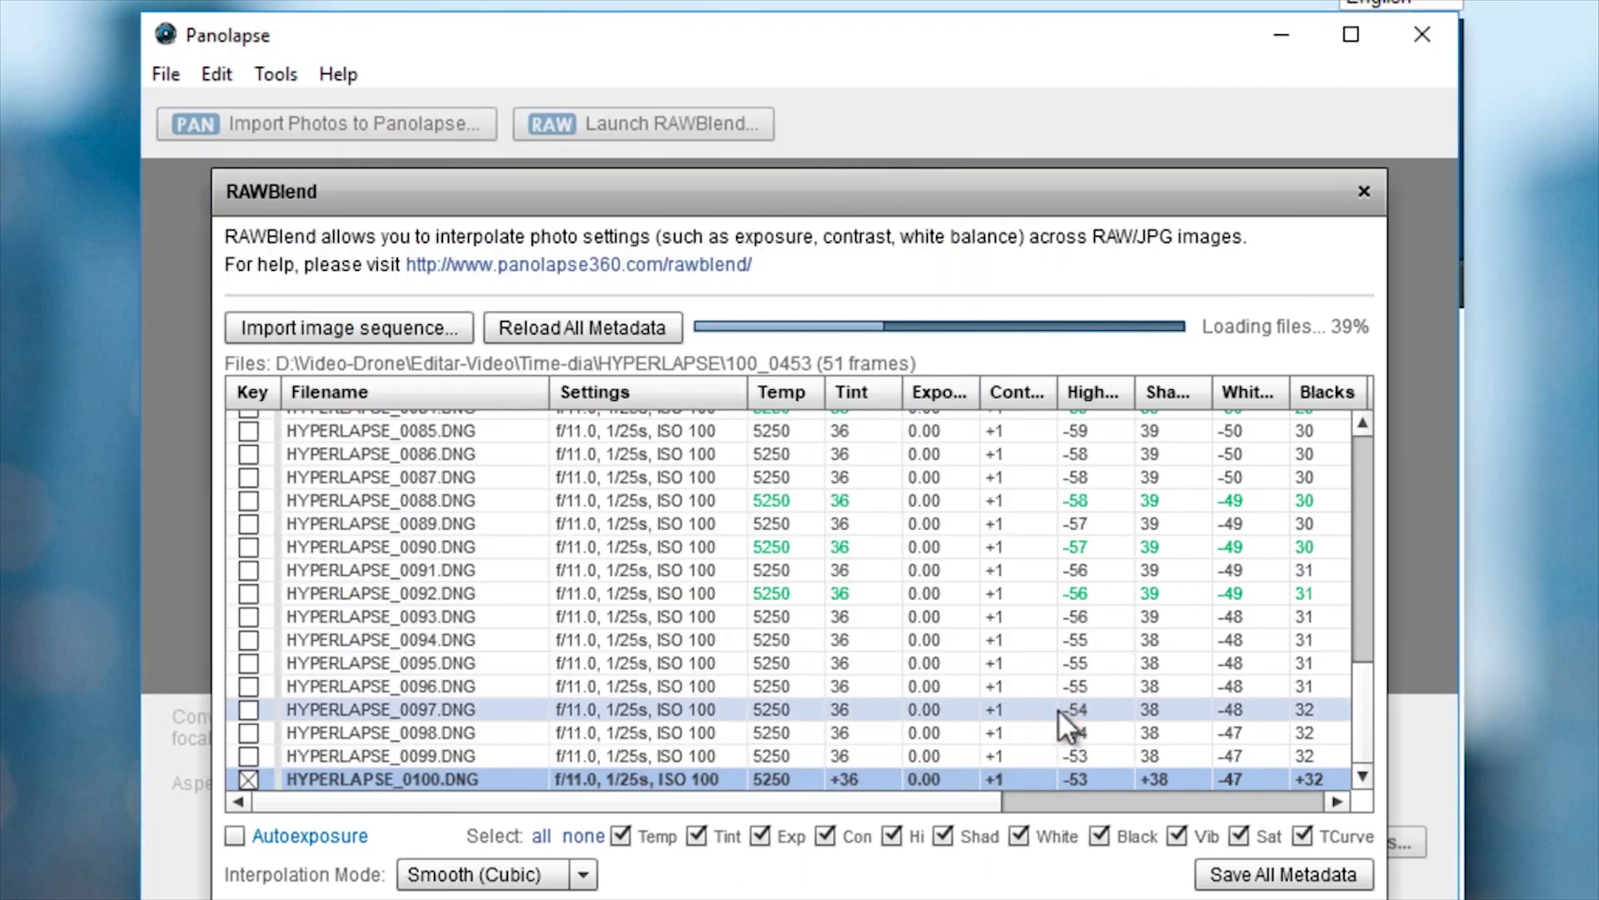
Mark HYPERLAPSE_0100.DNG and HYPERLAPSE_0150.DNG as keyframes and save all metadata of this sequence
{"action": "left_click", "coordinate": [247, 422]}
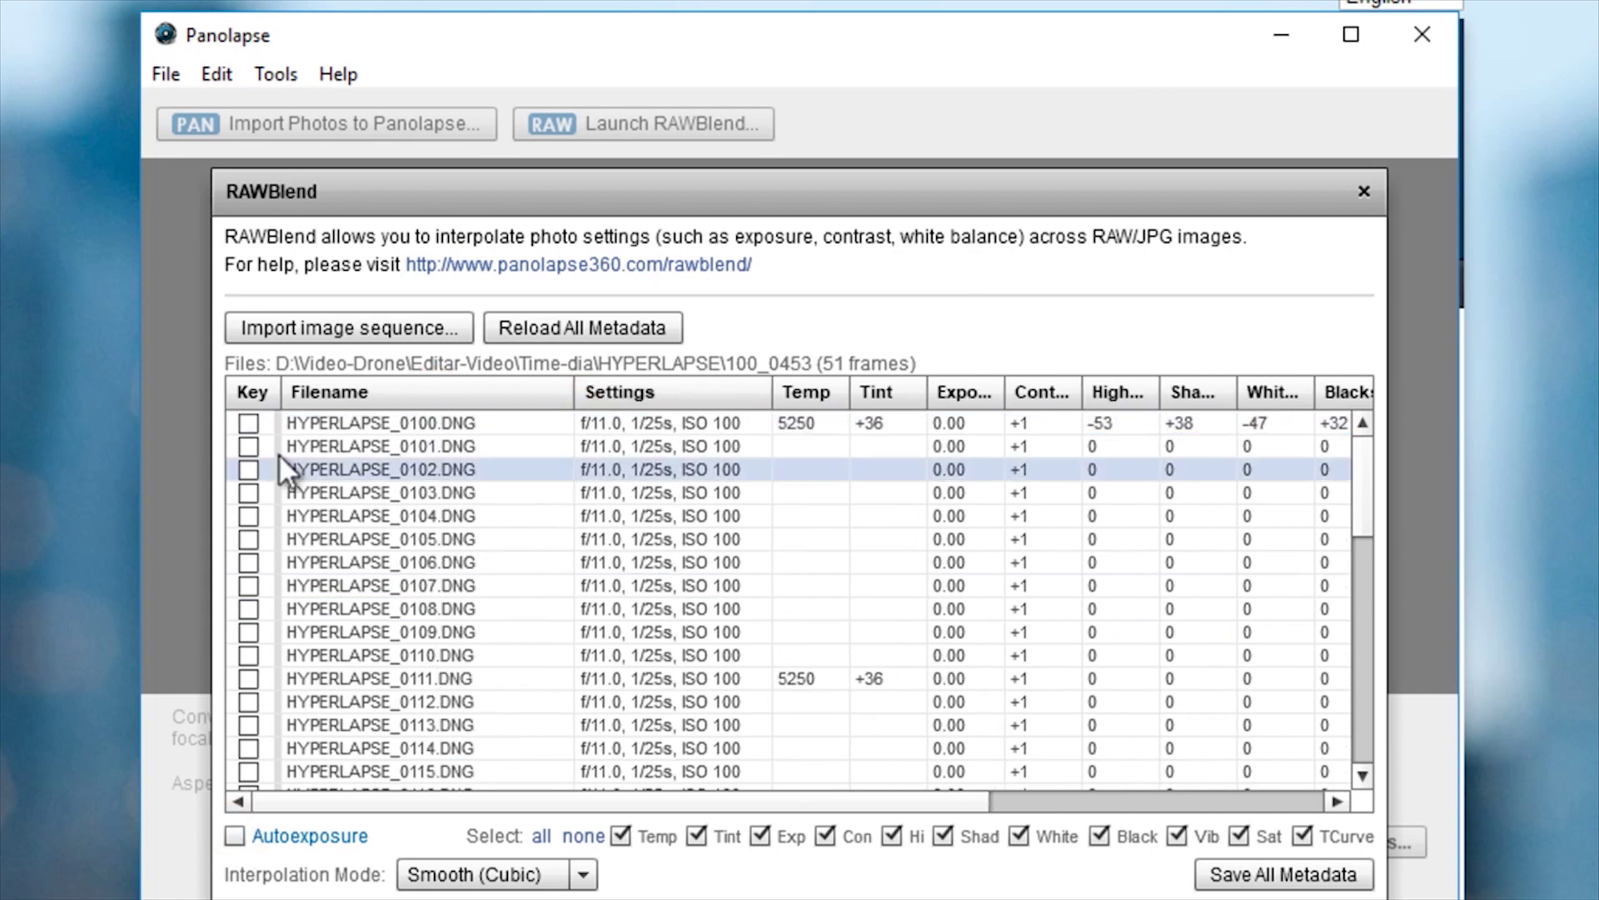
{"action": "left_click_drag", "start_coordinate": [1363, 488], "coordinate": [1363, 721]}
{"action": "left_click", "coordinate": [249, 778]}
{"action": "left_click", "coordinate": [1221, 881]}
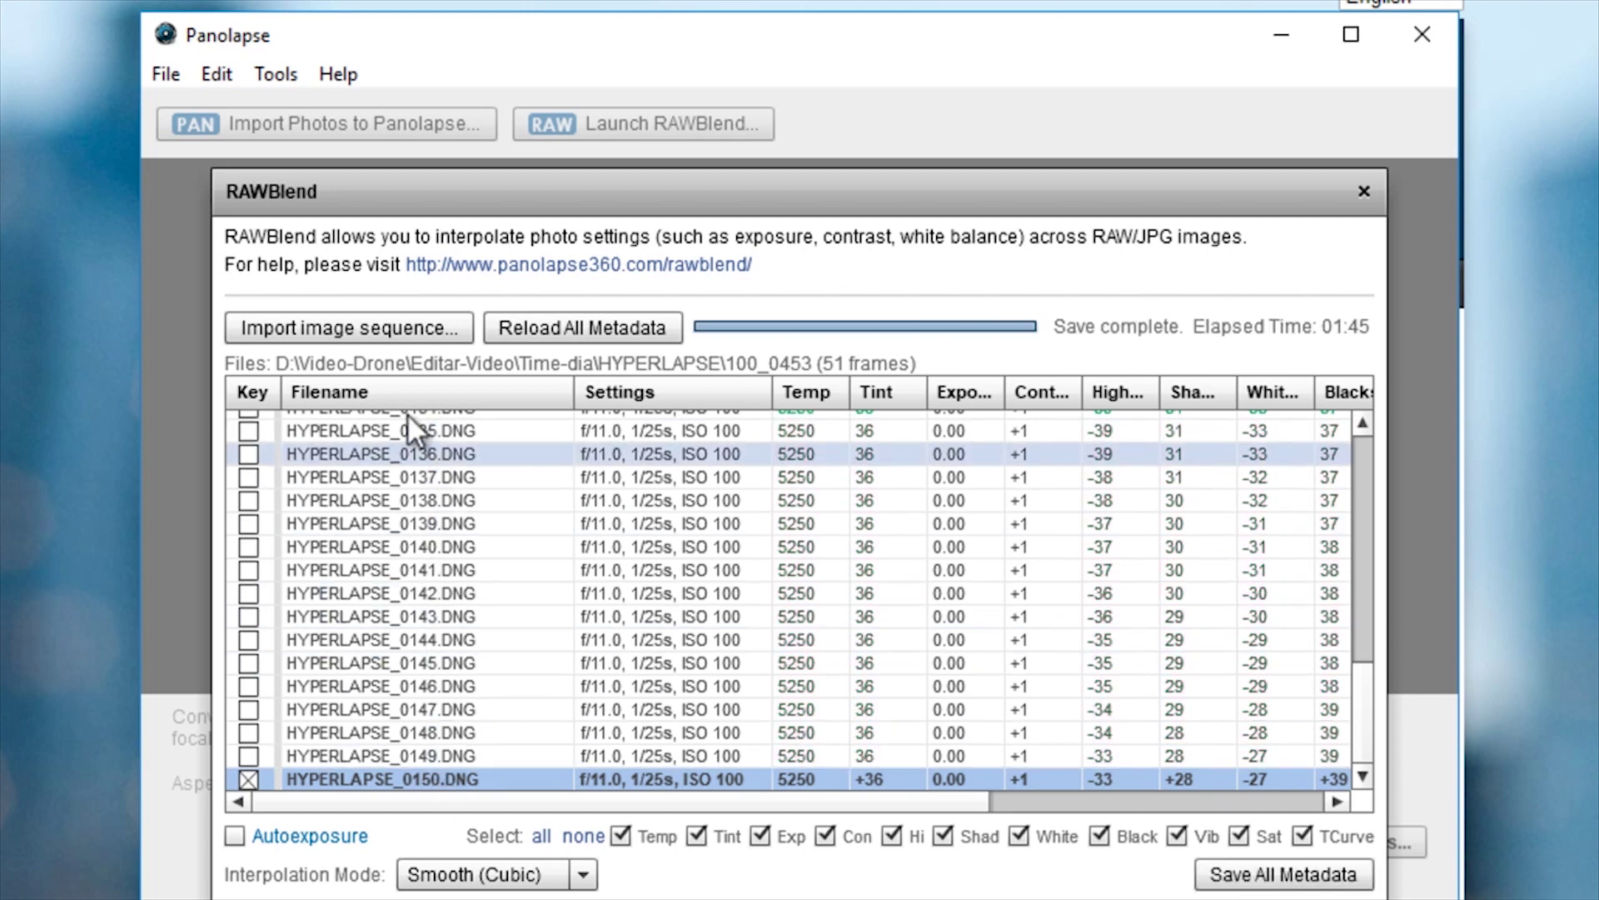
Import HYPERLAPSE_0150.DNG to HYPERLAPSE_0200.DNG from the 100_0453 folder as the next image sequence
{"action": "left_click", "coordinate": [402, 328]}
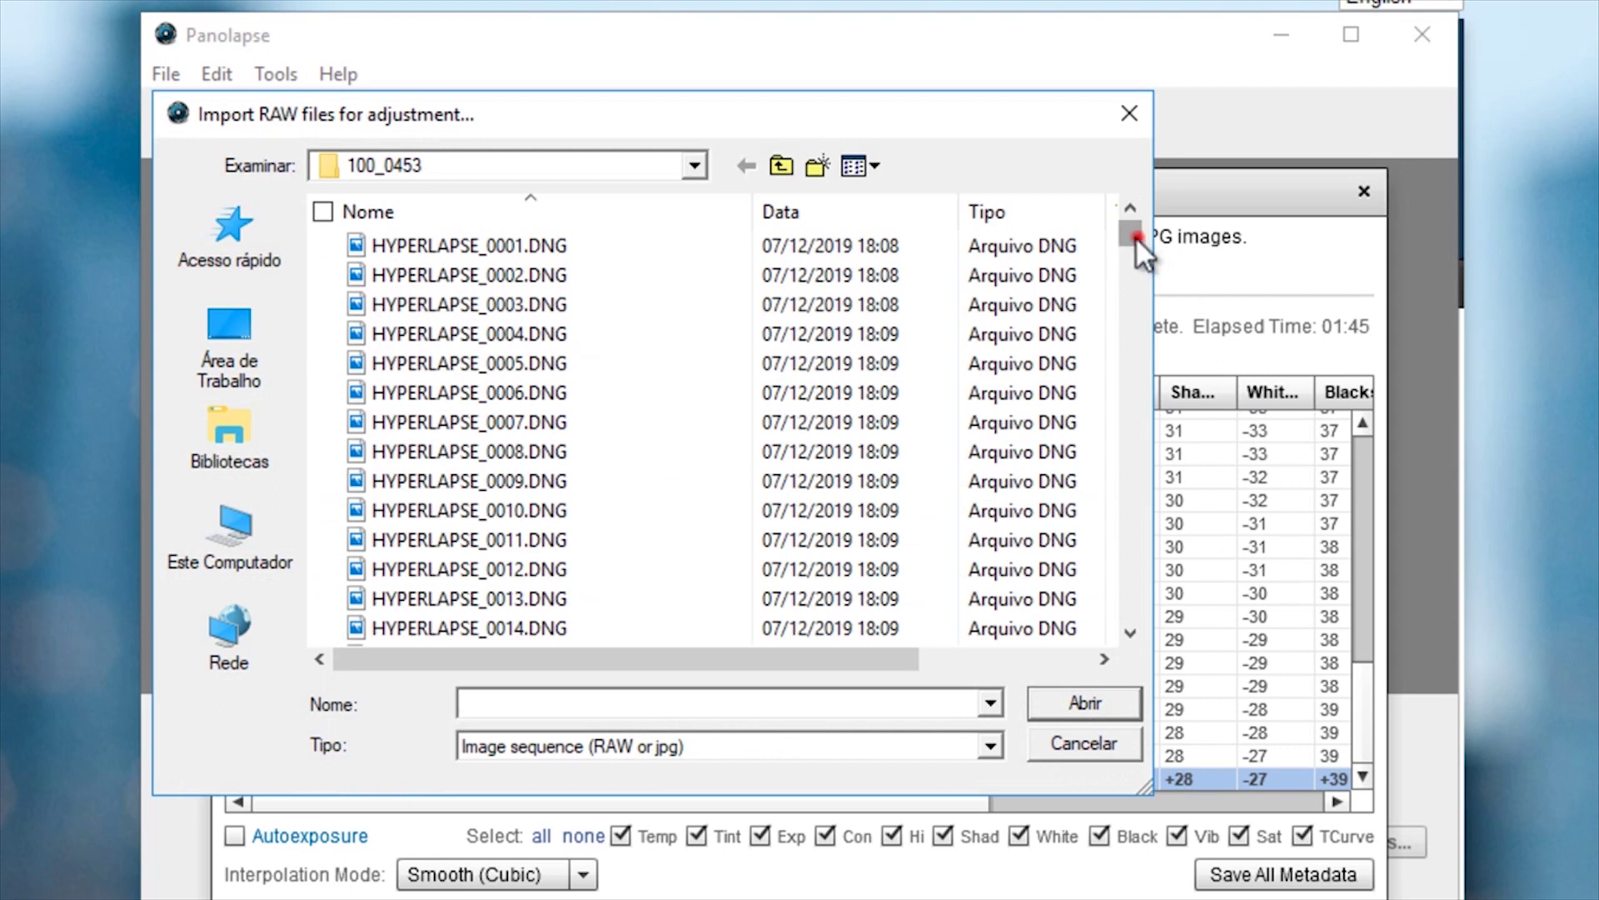
{"action": "left_click_drag", "start_coordinate": [1132, 235], "coordinate": [1132, 314]}
{"action": "double_click", "coordinate": [863, 567]}
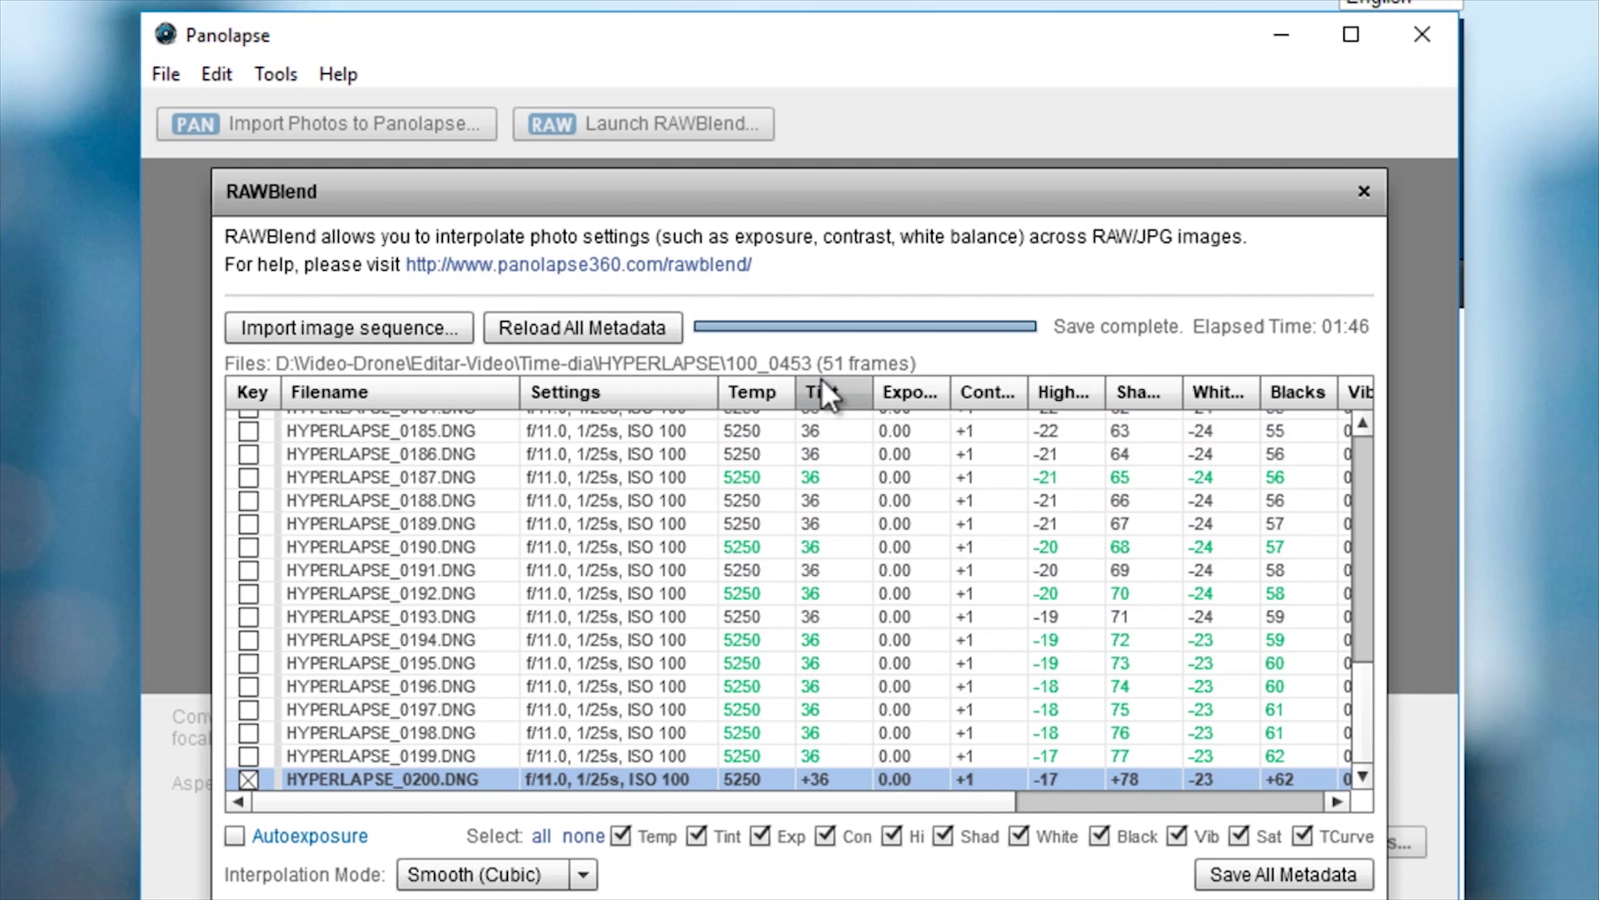
Reload all metadata, then import HYPERLAPSE_0200.DNG to HYPERLAPSE_0250.DNG as the next image sequence and save its metadata
{"action": "left_click", "coordinate": [574, 326]}
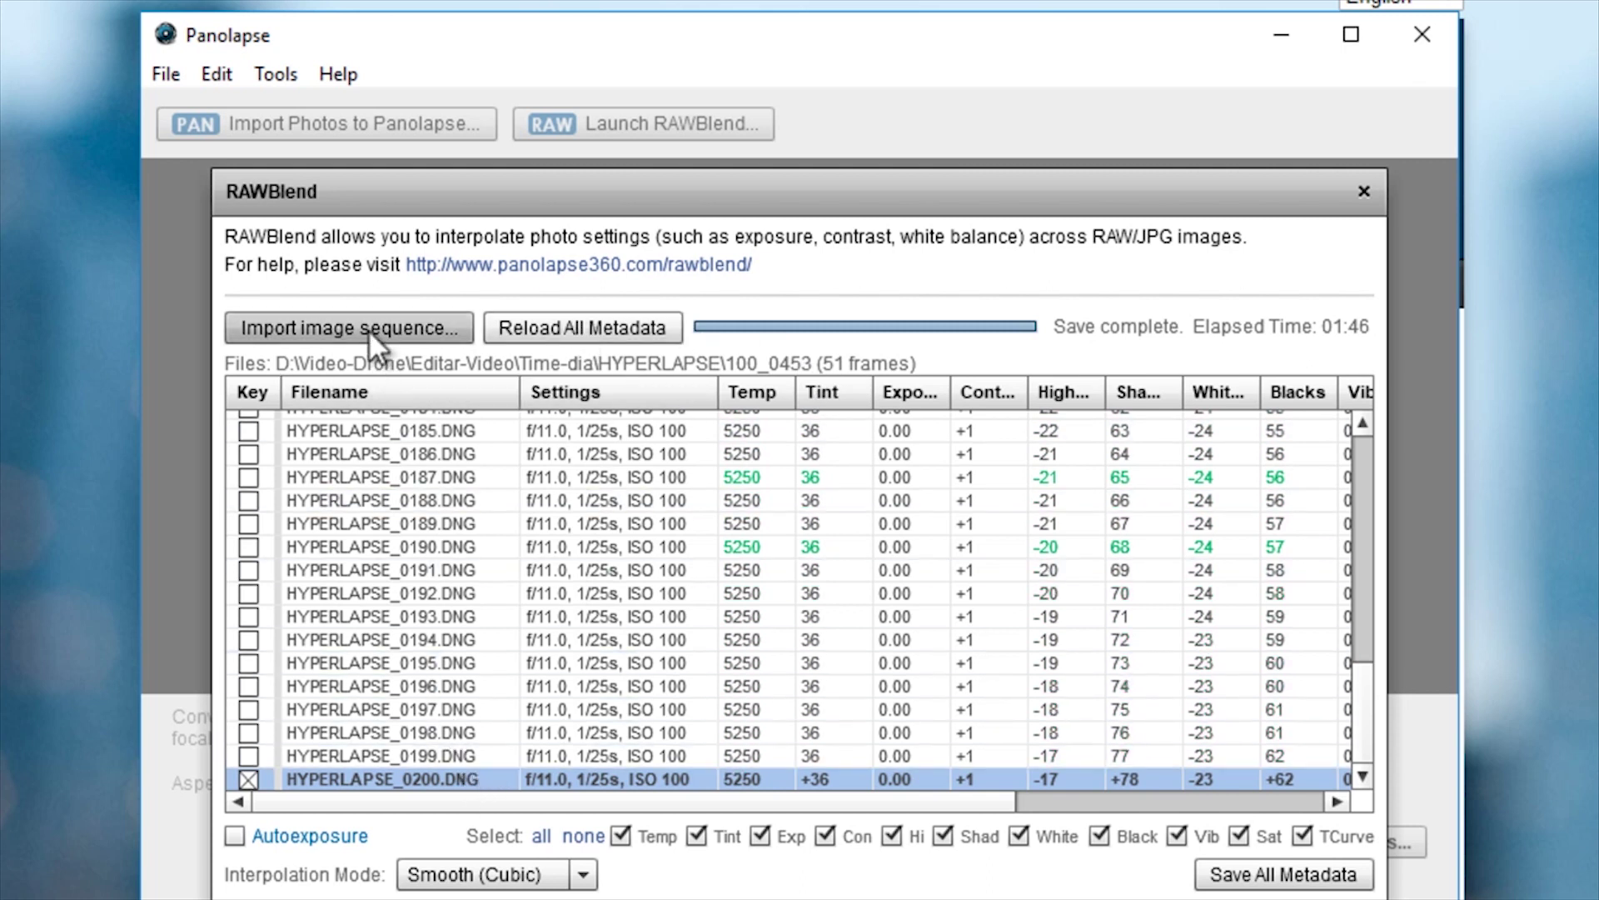
{"action": "left_click", "coordinate": [368, 328]}
{"action": "left_click", "coordinate": [1259, 882]}
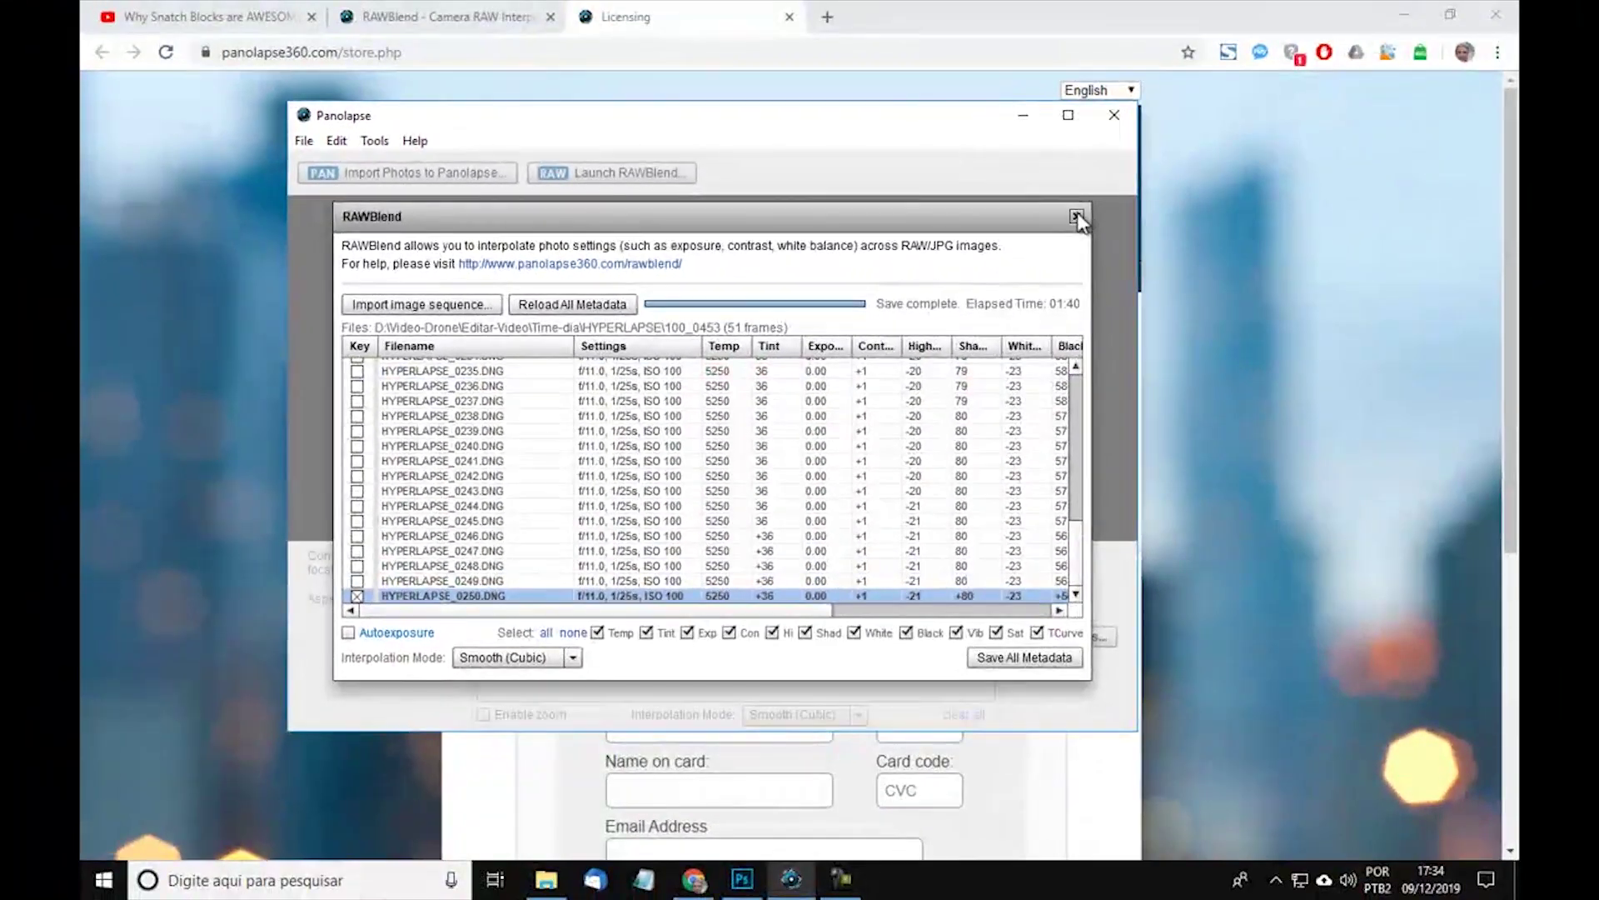
Close RAWBlend and Panolapse, and switch to Photoshop
{"action": "left_click", "coordinate": [1076, 217]}
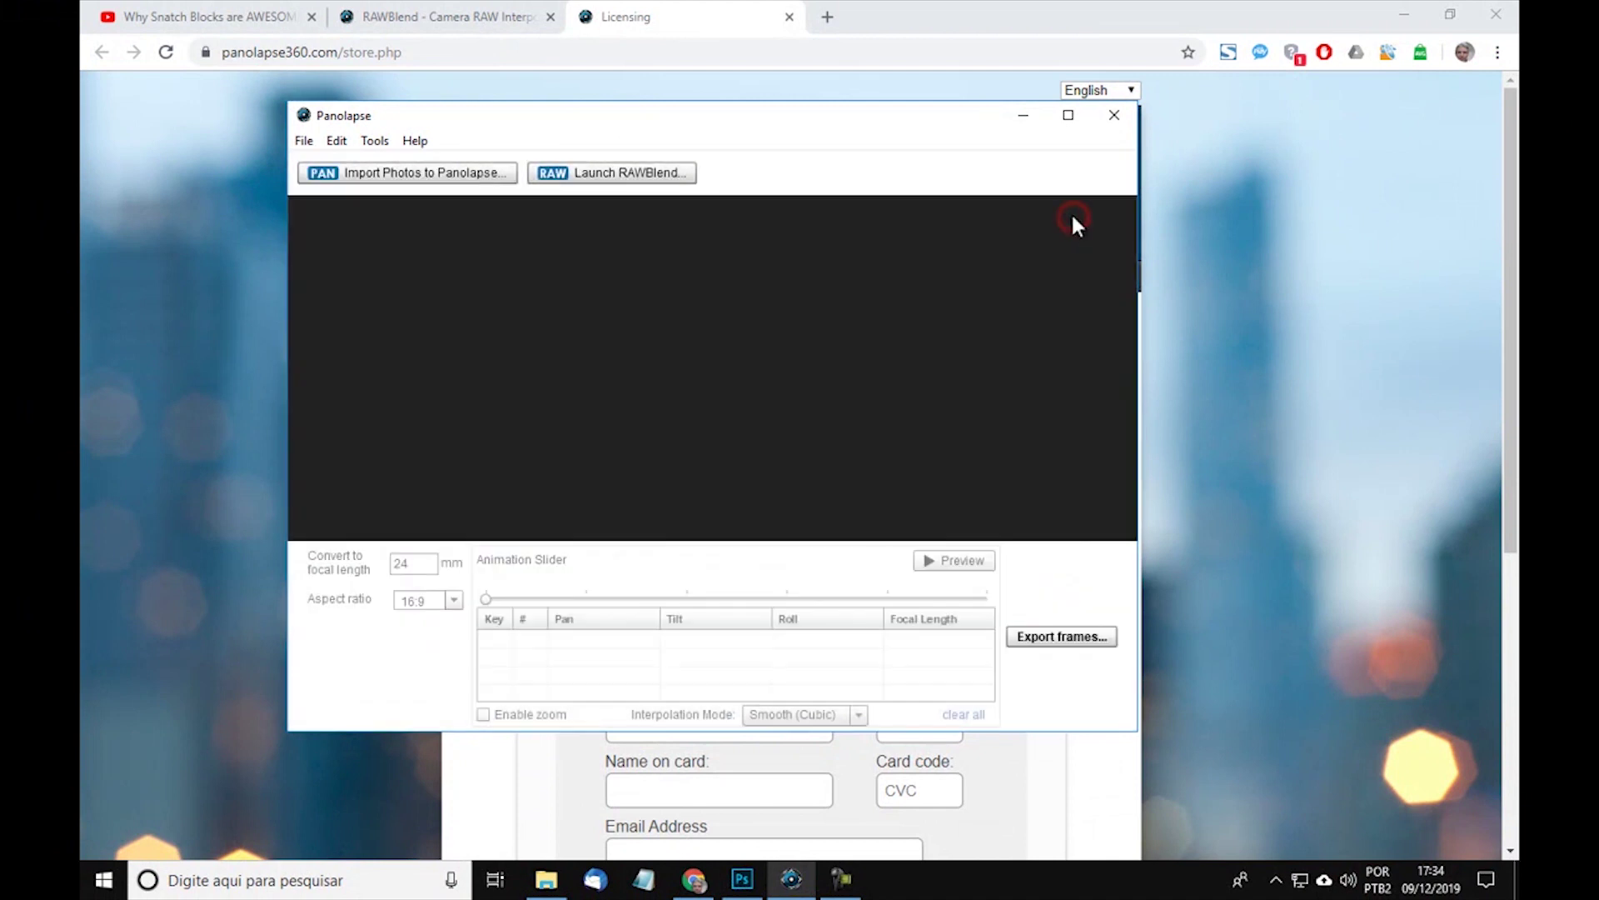
{"action": "left_click", "coordinate": [1114, 116]}
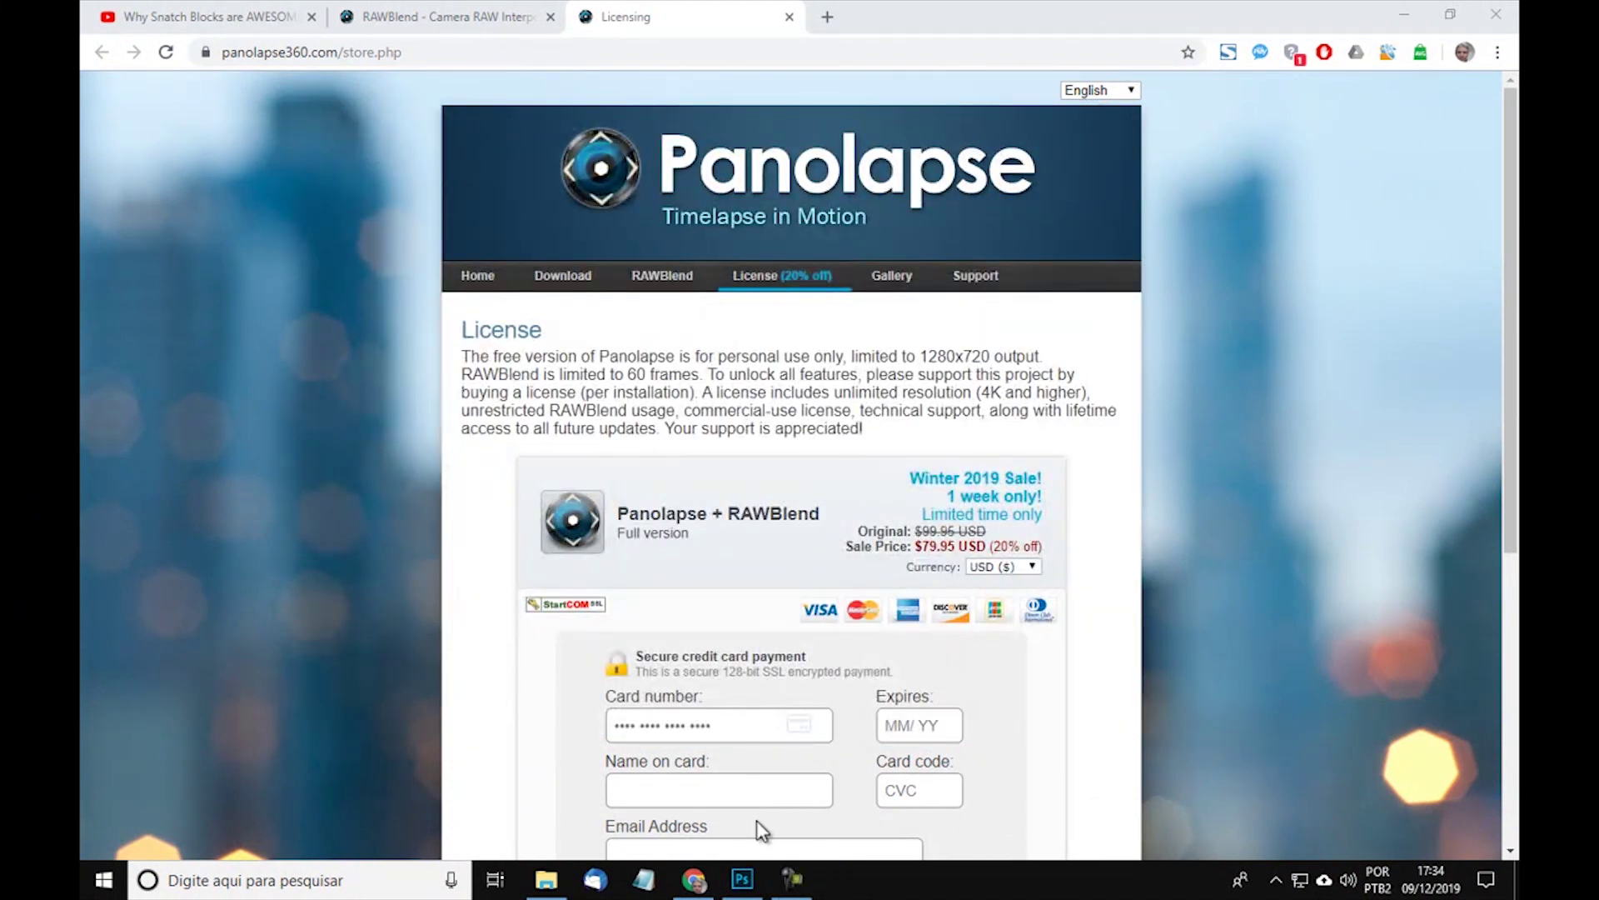
{"action": "left_click", "coordinate": [742, 879]}
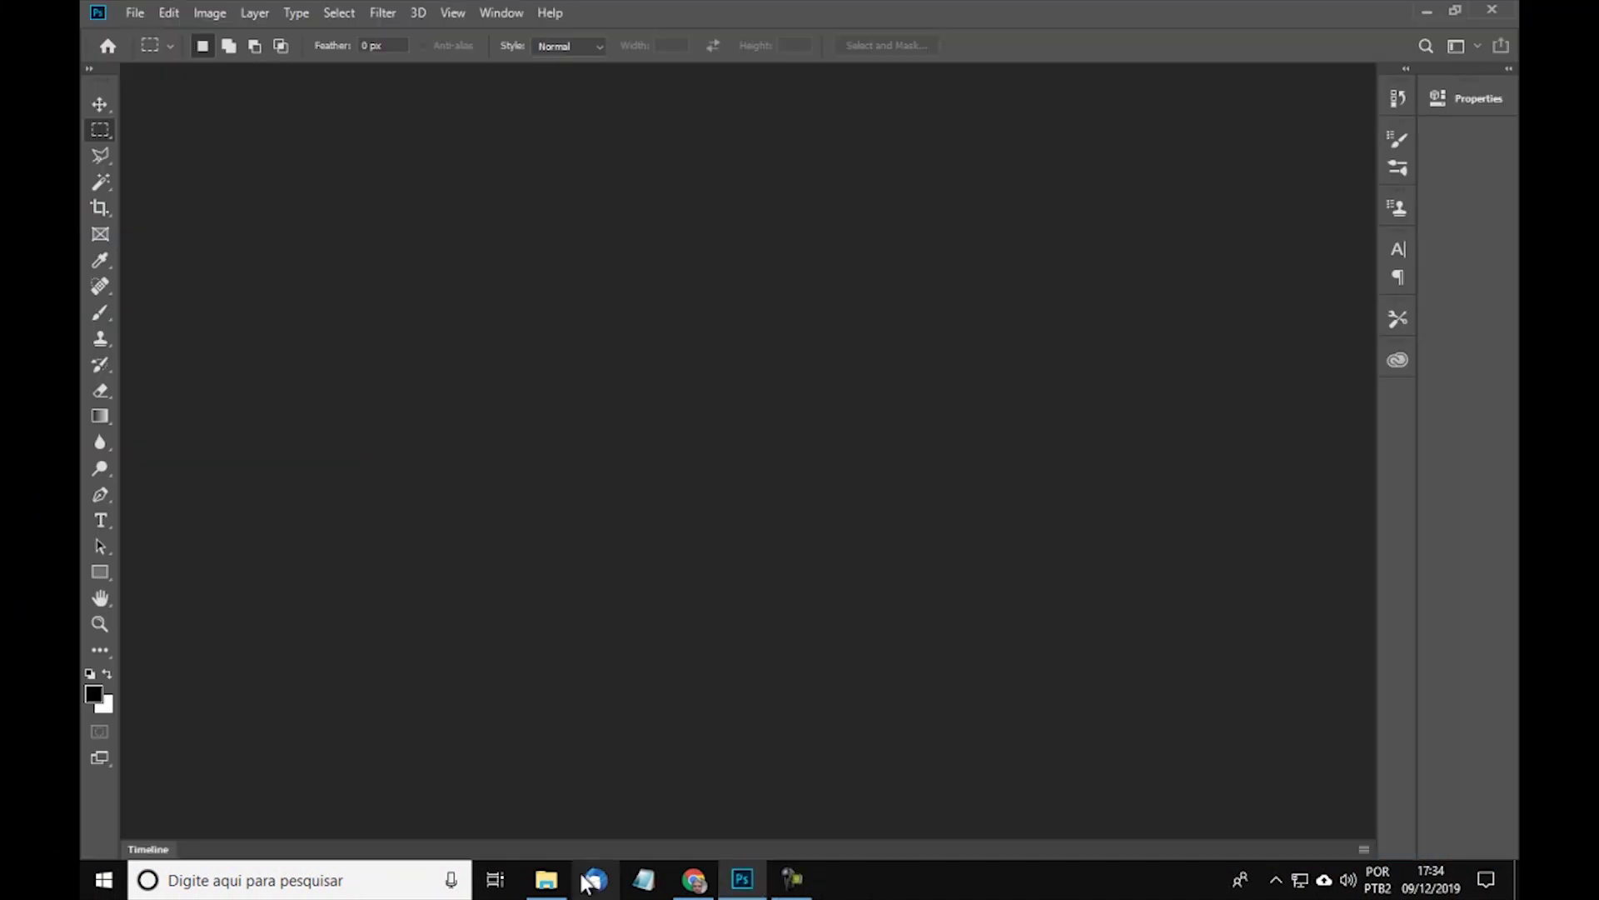
Go back to the 100_0453 folder in File Explorer and open all of its DNG files in Photoshop's Camera Raw
{"action": "left_click", "coordinate": [547, 882]}
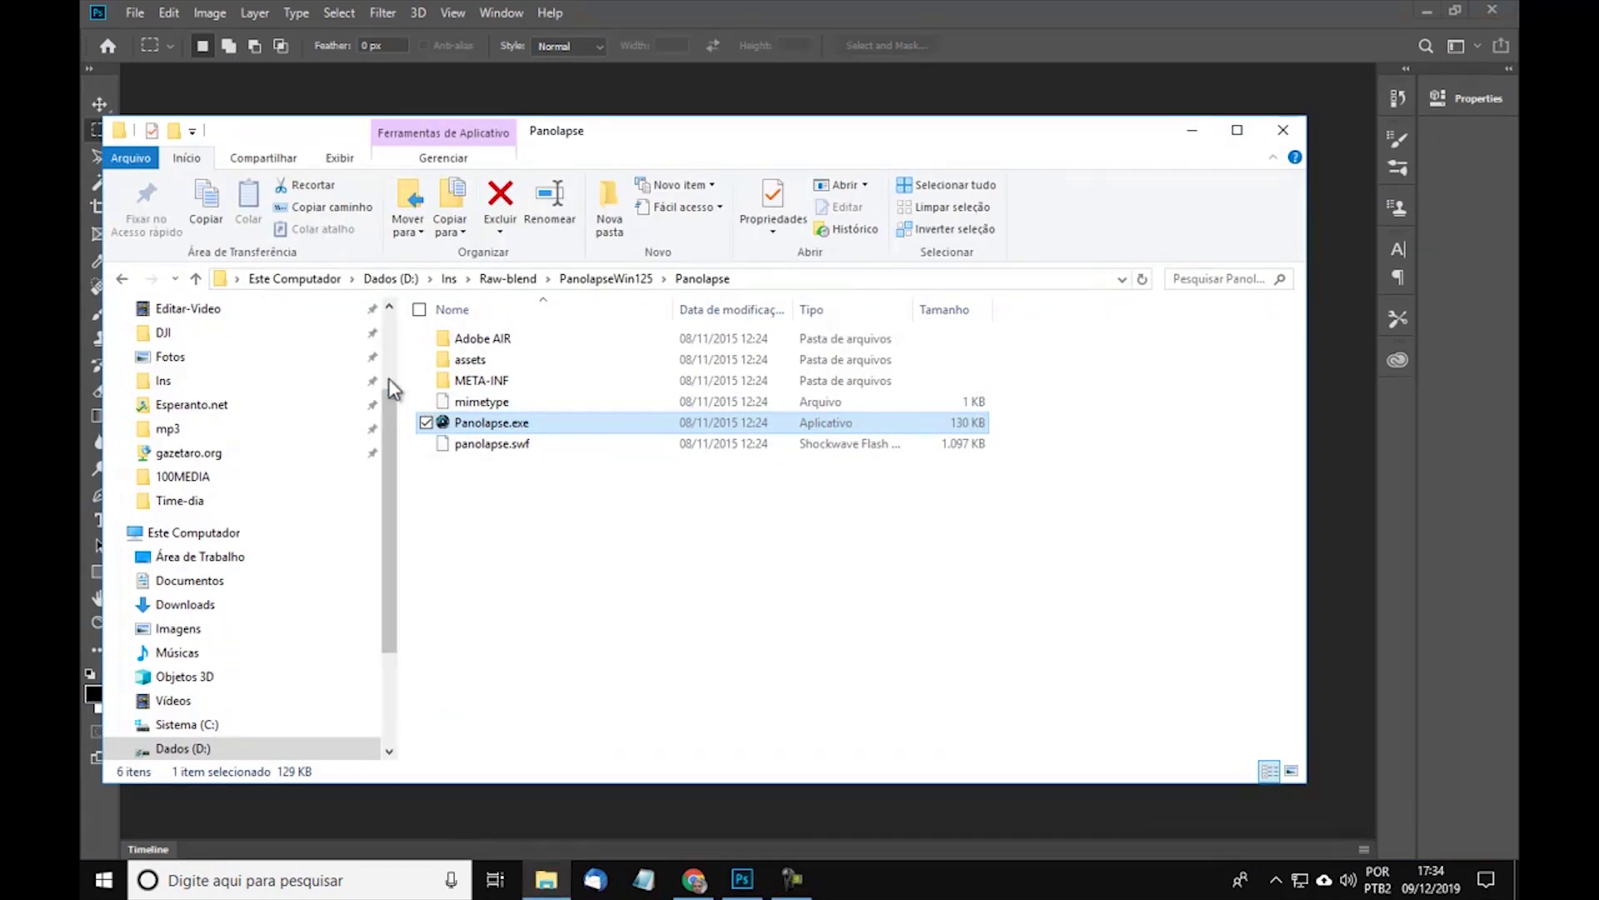
{"action": "left_click", "coordinate": [120, 279]}
{"action": "left_click", "coordinate": [120, 278]}
{"action": "left_click", "coordinate": [120, 278]}
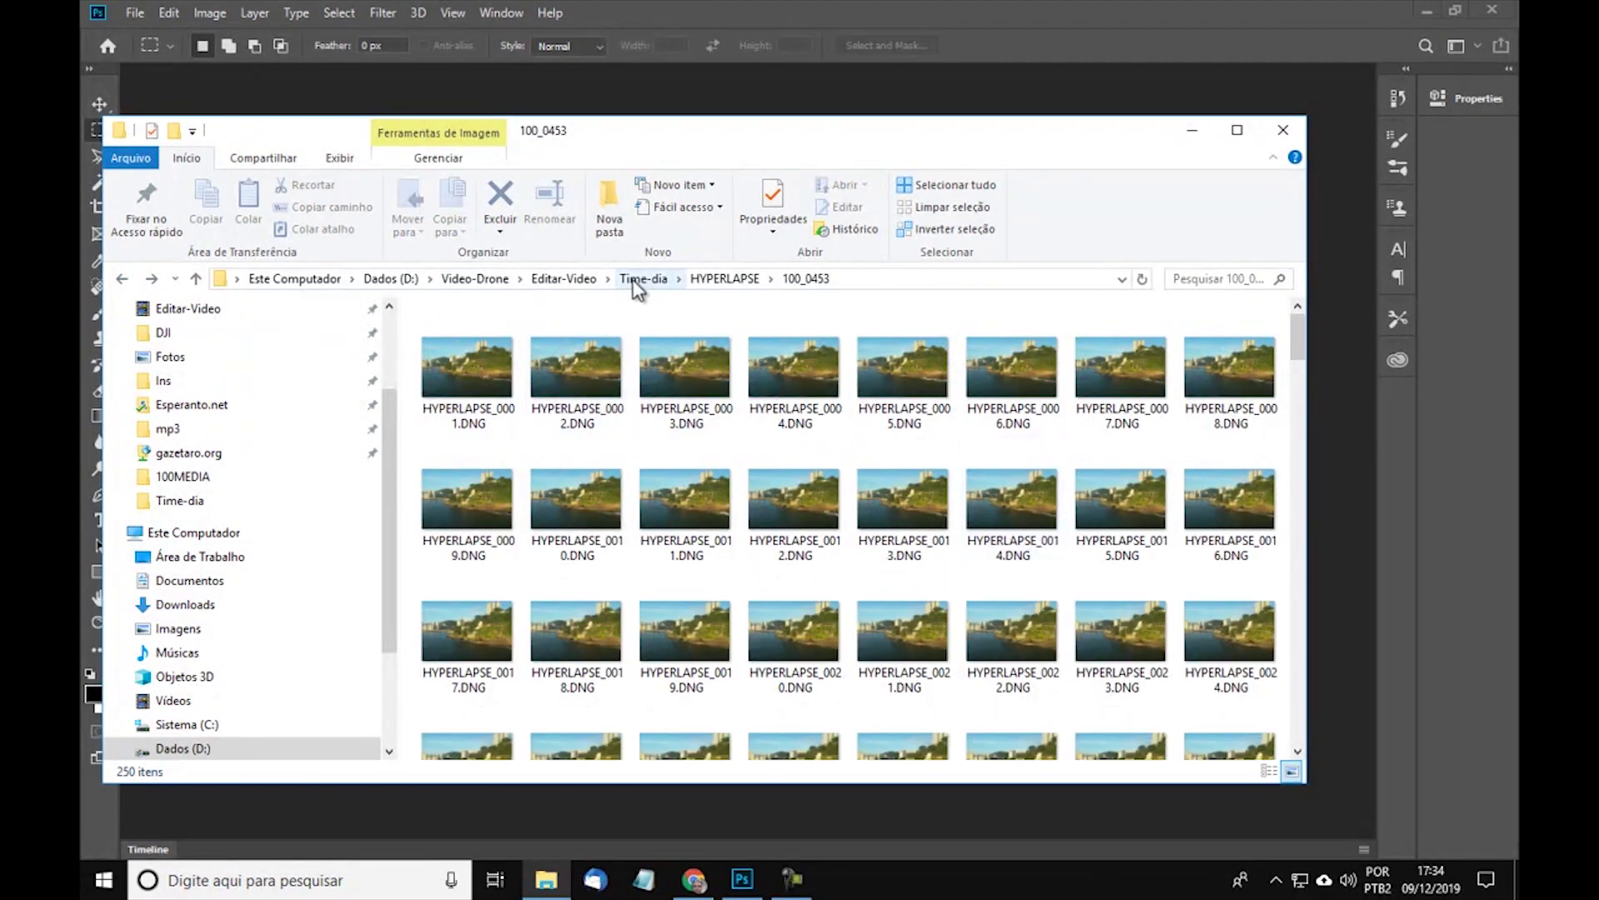
{"action": "left_click", "coordinate": [458, 384]}
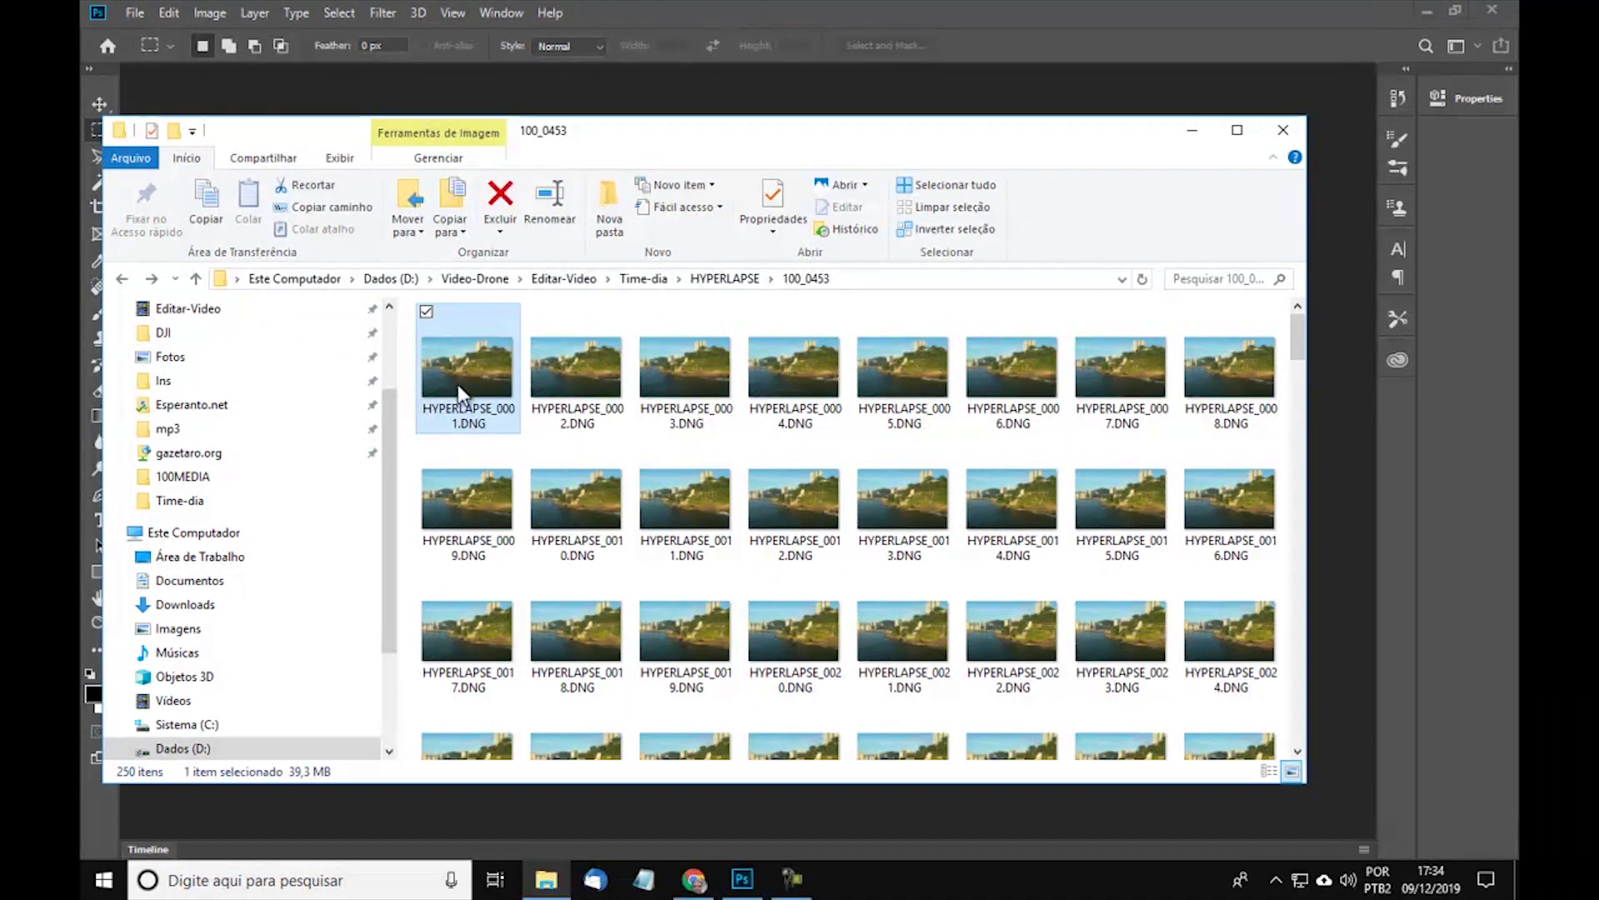
{"action": "key", "text": "ctrl+a"}
{"action": "left_click_drag", "start_coordinate": [596, 134], "coordinate": [841, 244]}
{"action": "left_click_drag", "start_coordinate": [685, 443], "coordinate": [231, 418]}
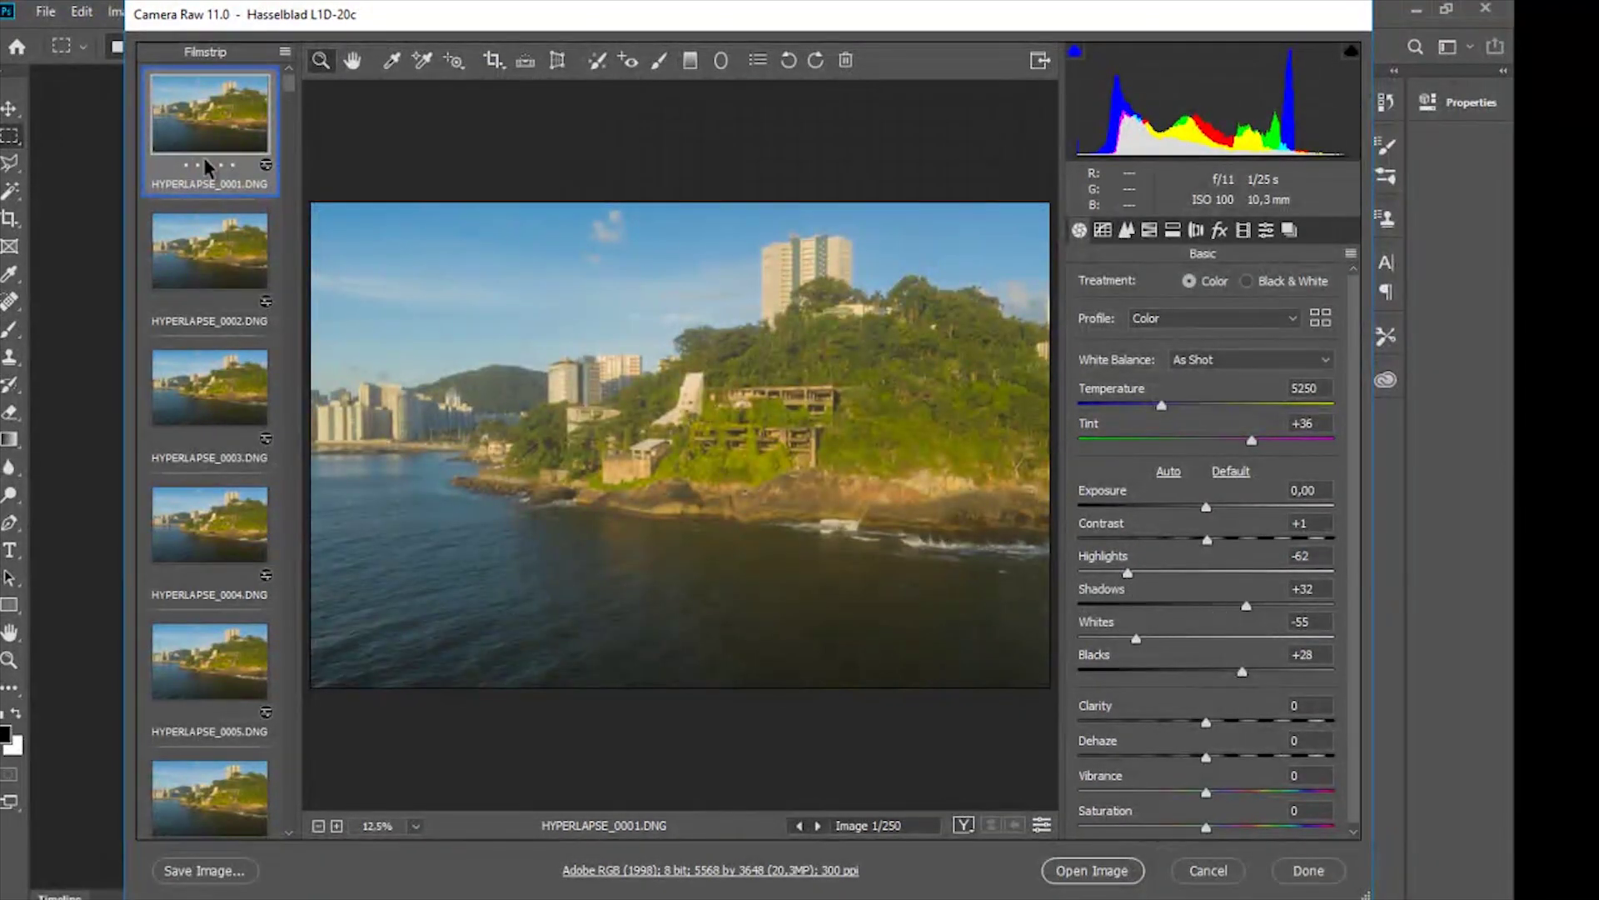
Compare the interpolated Basic settings of frames HYPERLAPSE_0002.DNG to HYPERLAPSE_0005.DNG in Camera Raw
{"action": "left_click", "coordinate": [240, 273]}
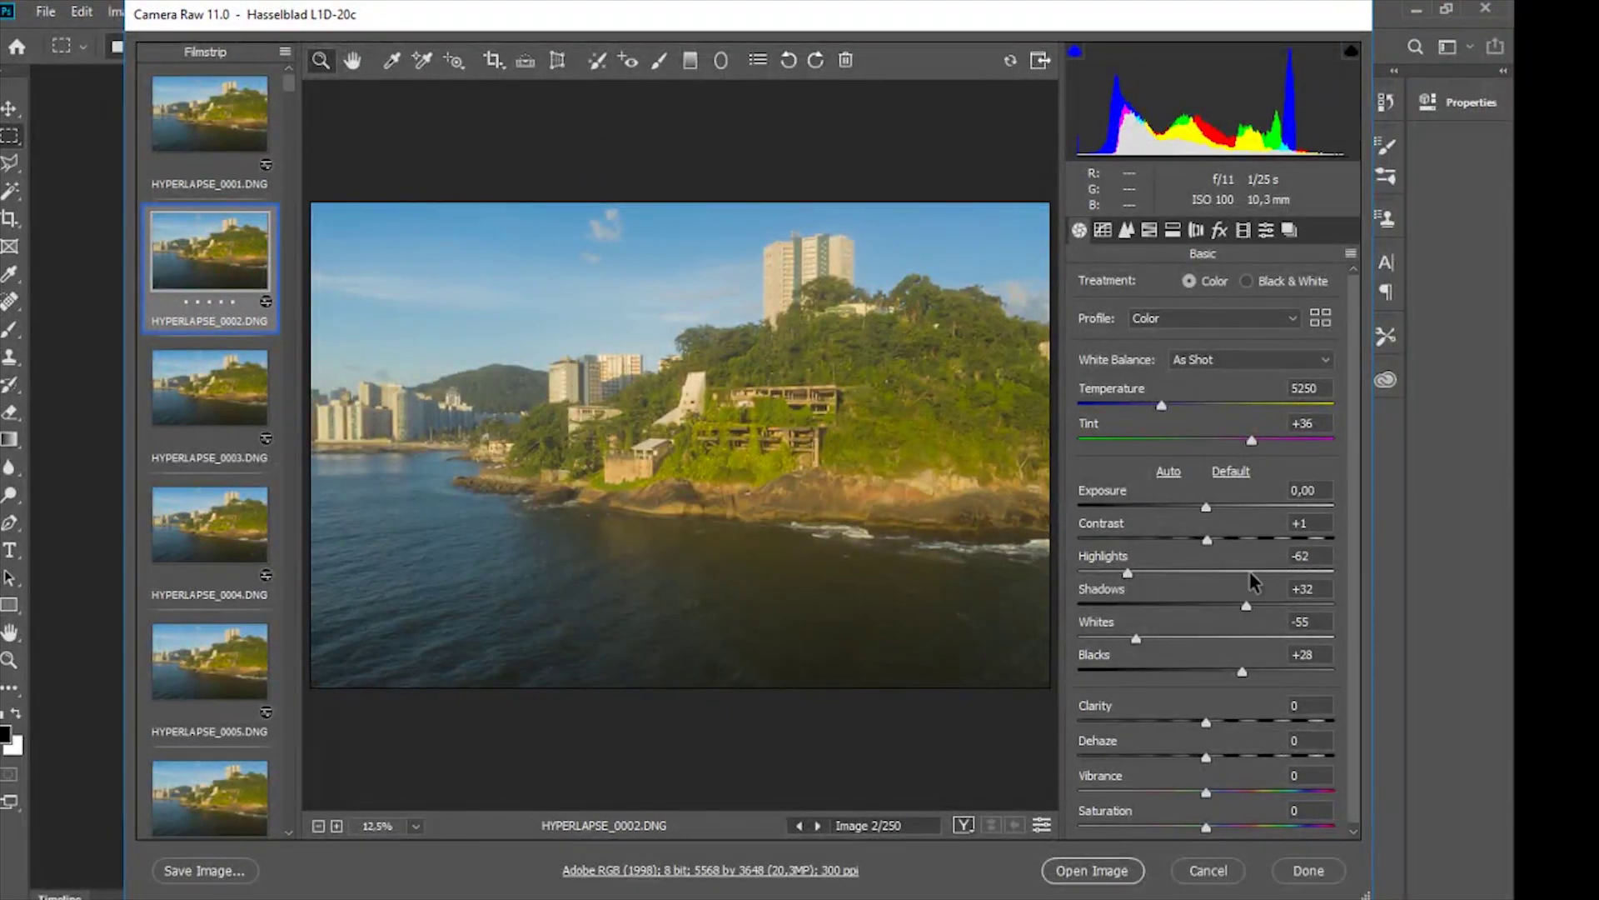
{"action": "left_click", "coordinate": [196, 403]}
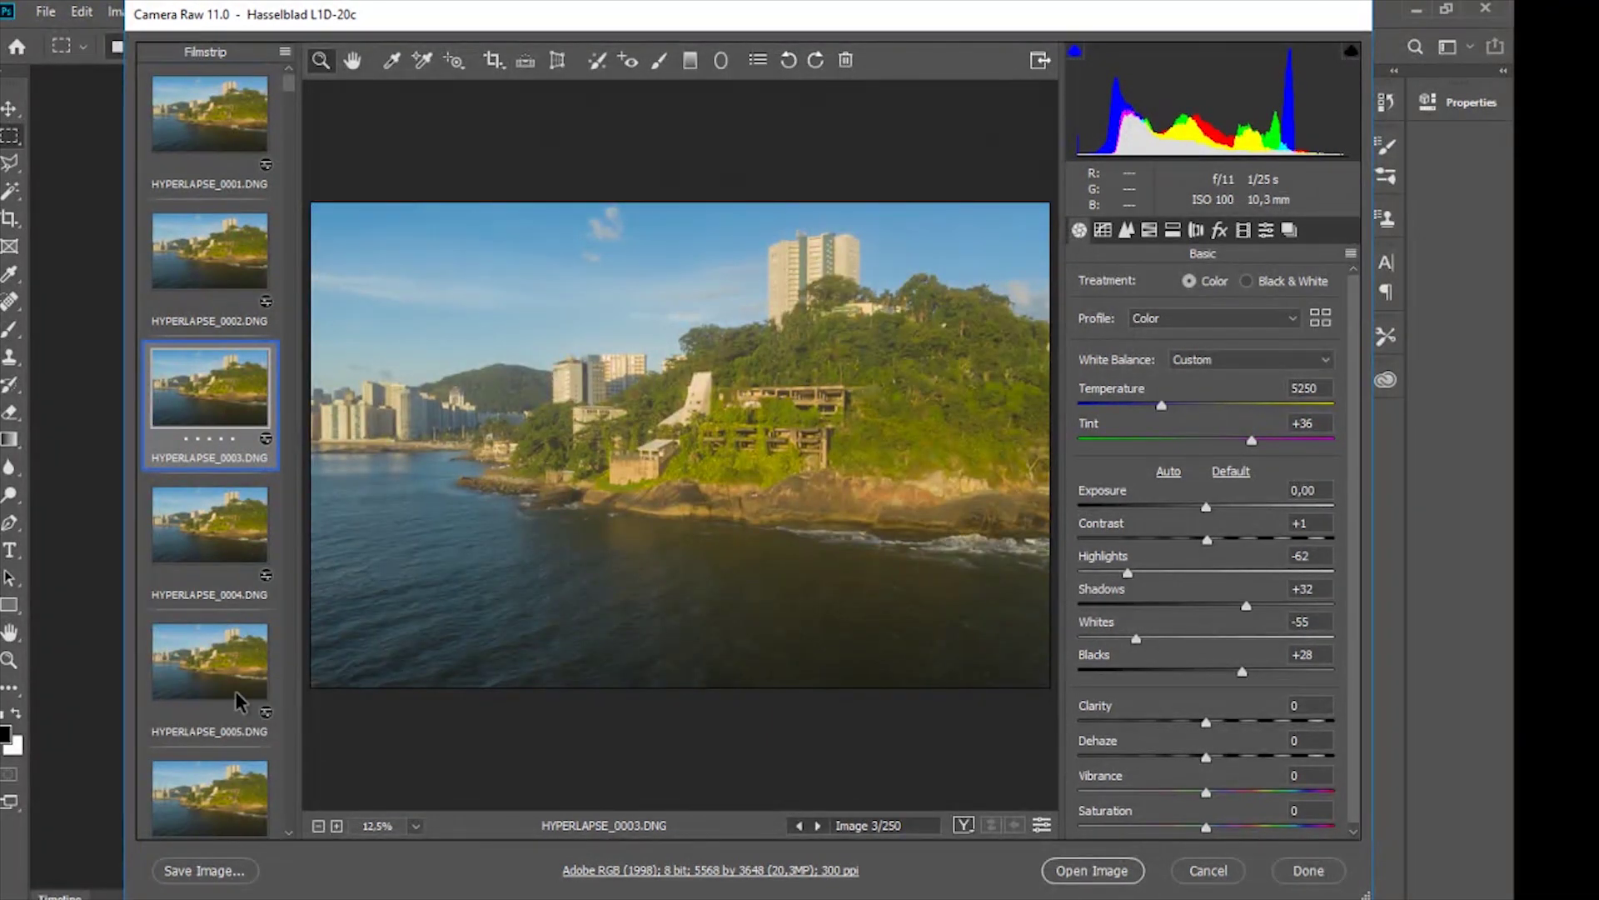
{"action": "left_click", "coordinate": [238, 665]}
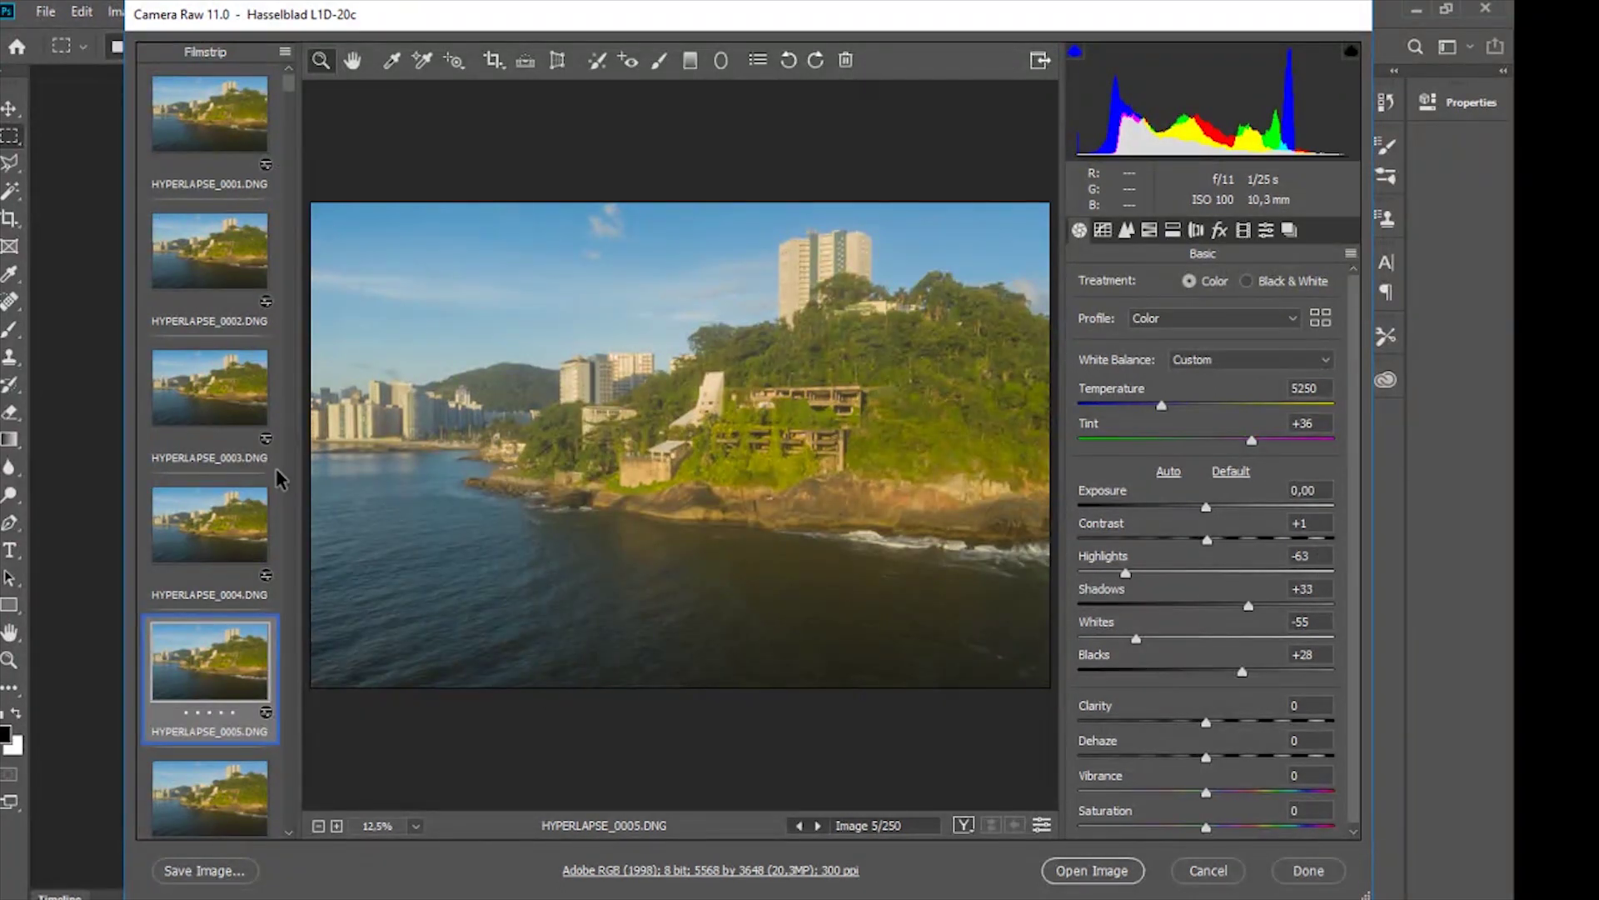
{"action": "scroll", "coordinate": [234, 735], "scroll_direction": "down", "scroll_amount": 2}
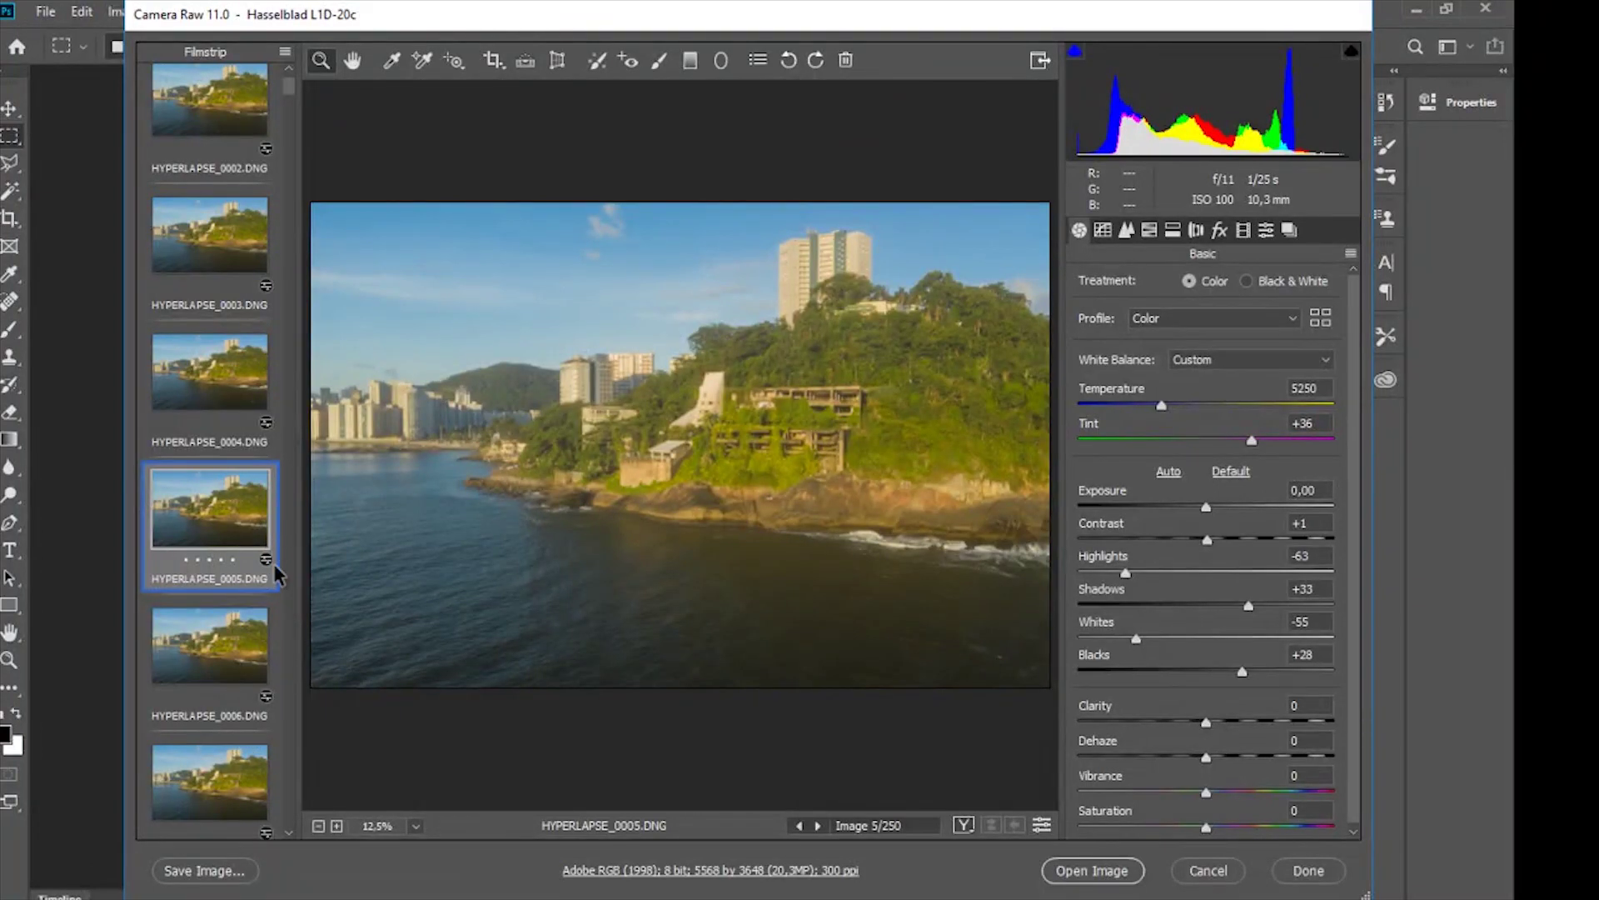
{"action": "left_click", "coordinate": [195, 414]}
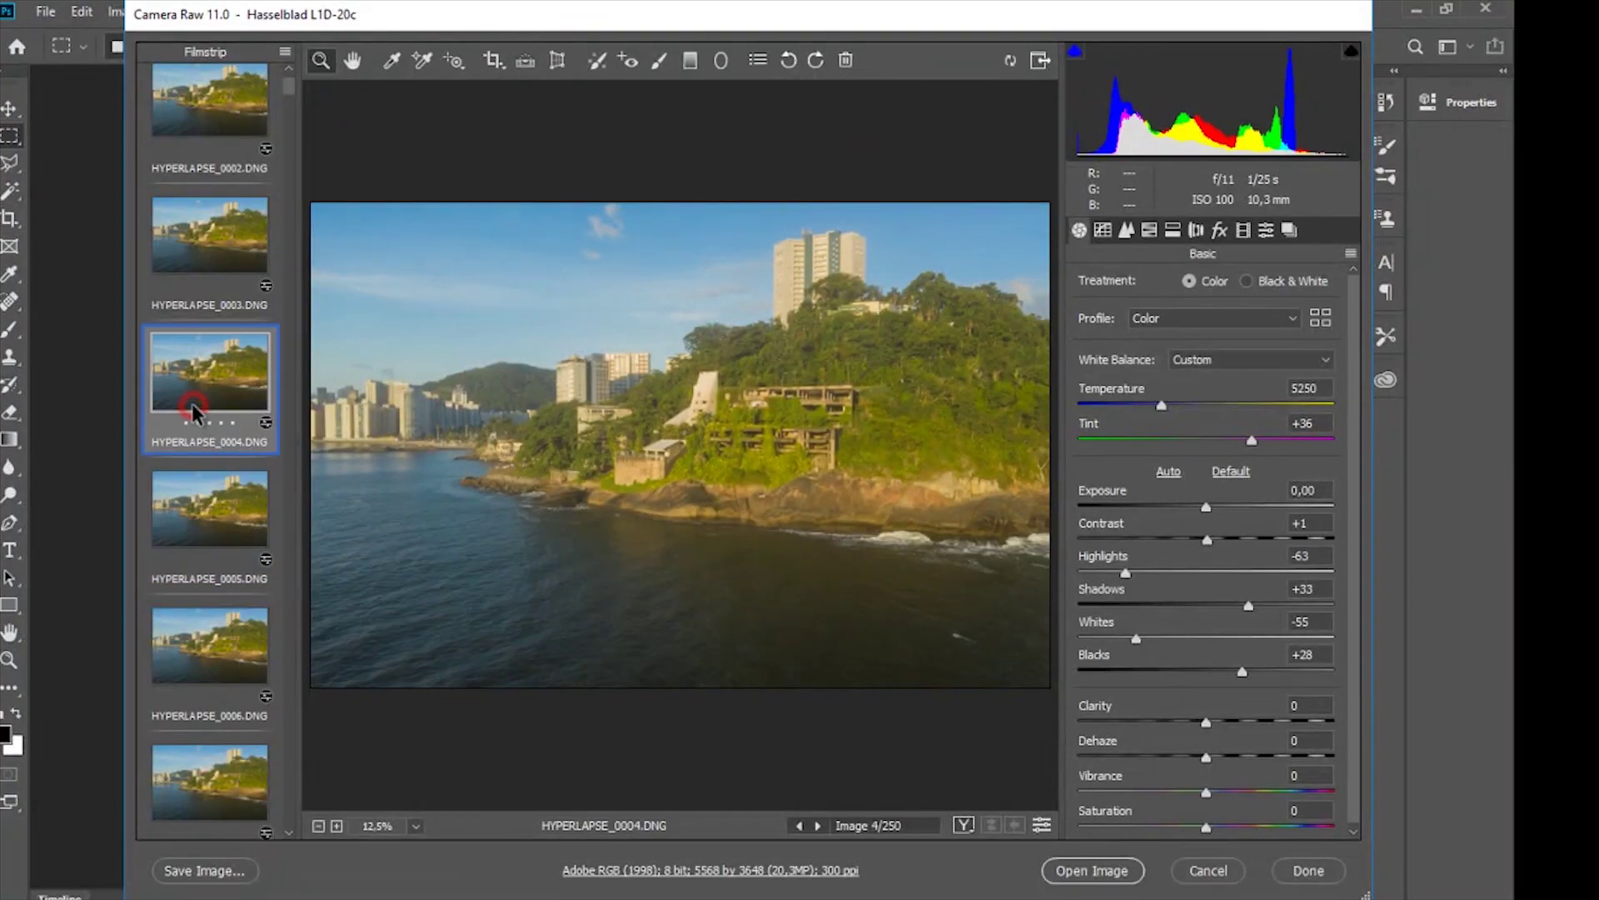
{"action": "left_click", "coordinate": [219, 500]}
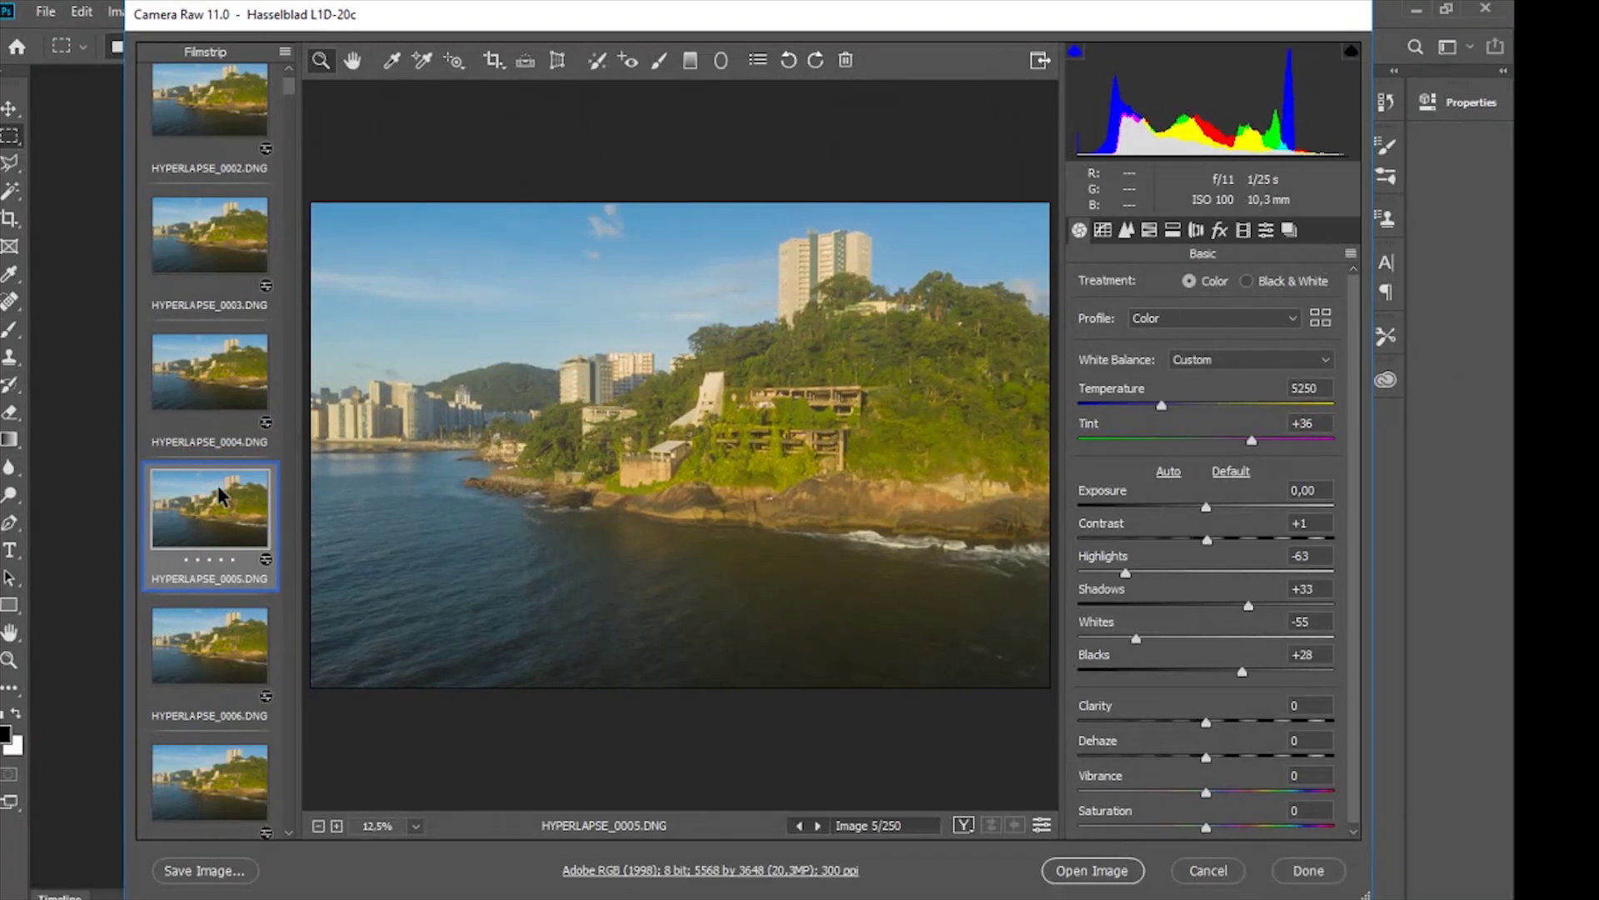
Save all 250 frames as quality 10 JPEGs in the same folder under their document names, and finish Camera Raw
{"action": "key", "text": "ctrl+a"}
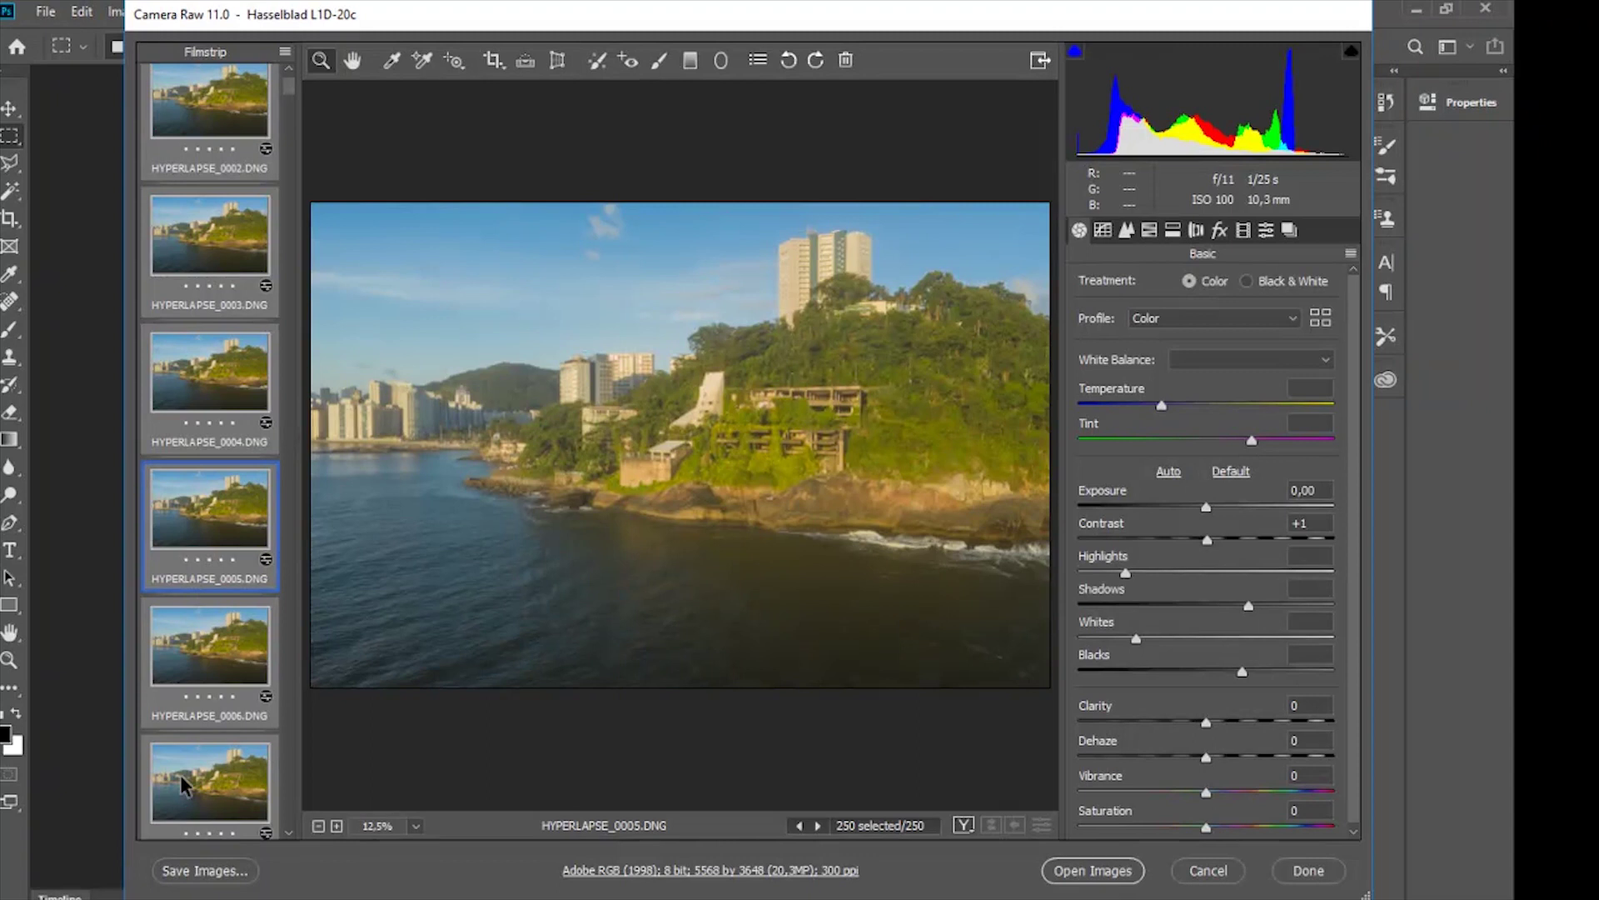
{"action": "left_click", "coordinate": [210, 871]}
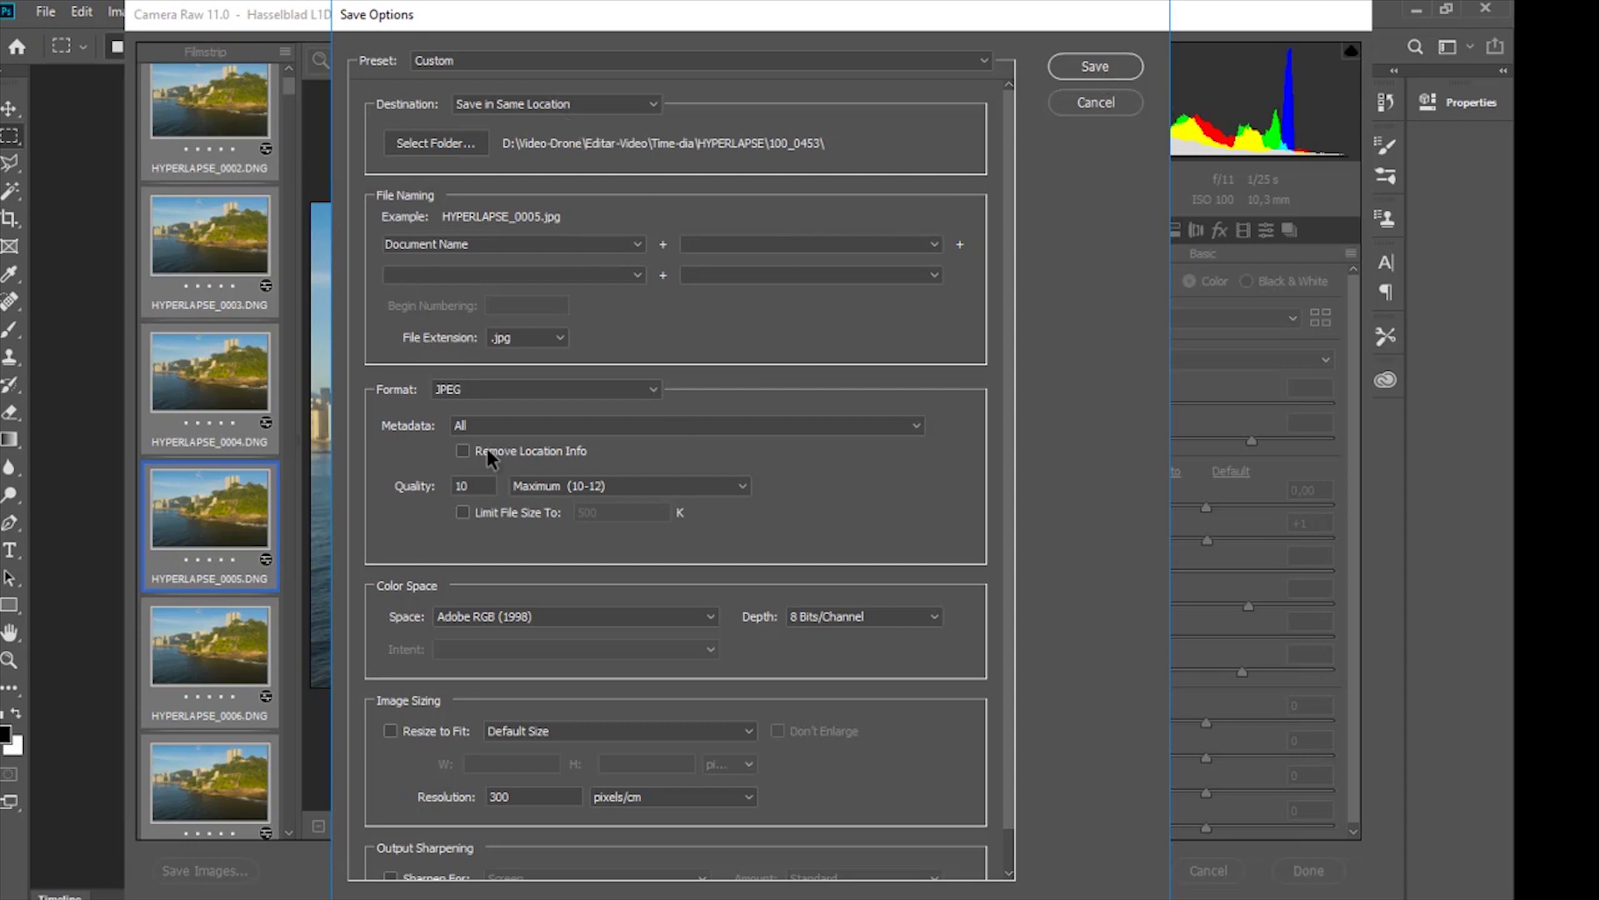
{"action": "left_click", "coordinate": [1096, 67]}
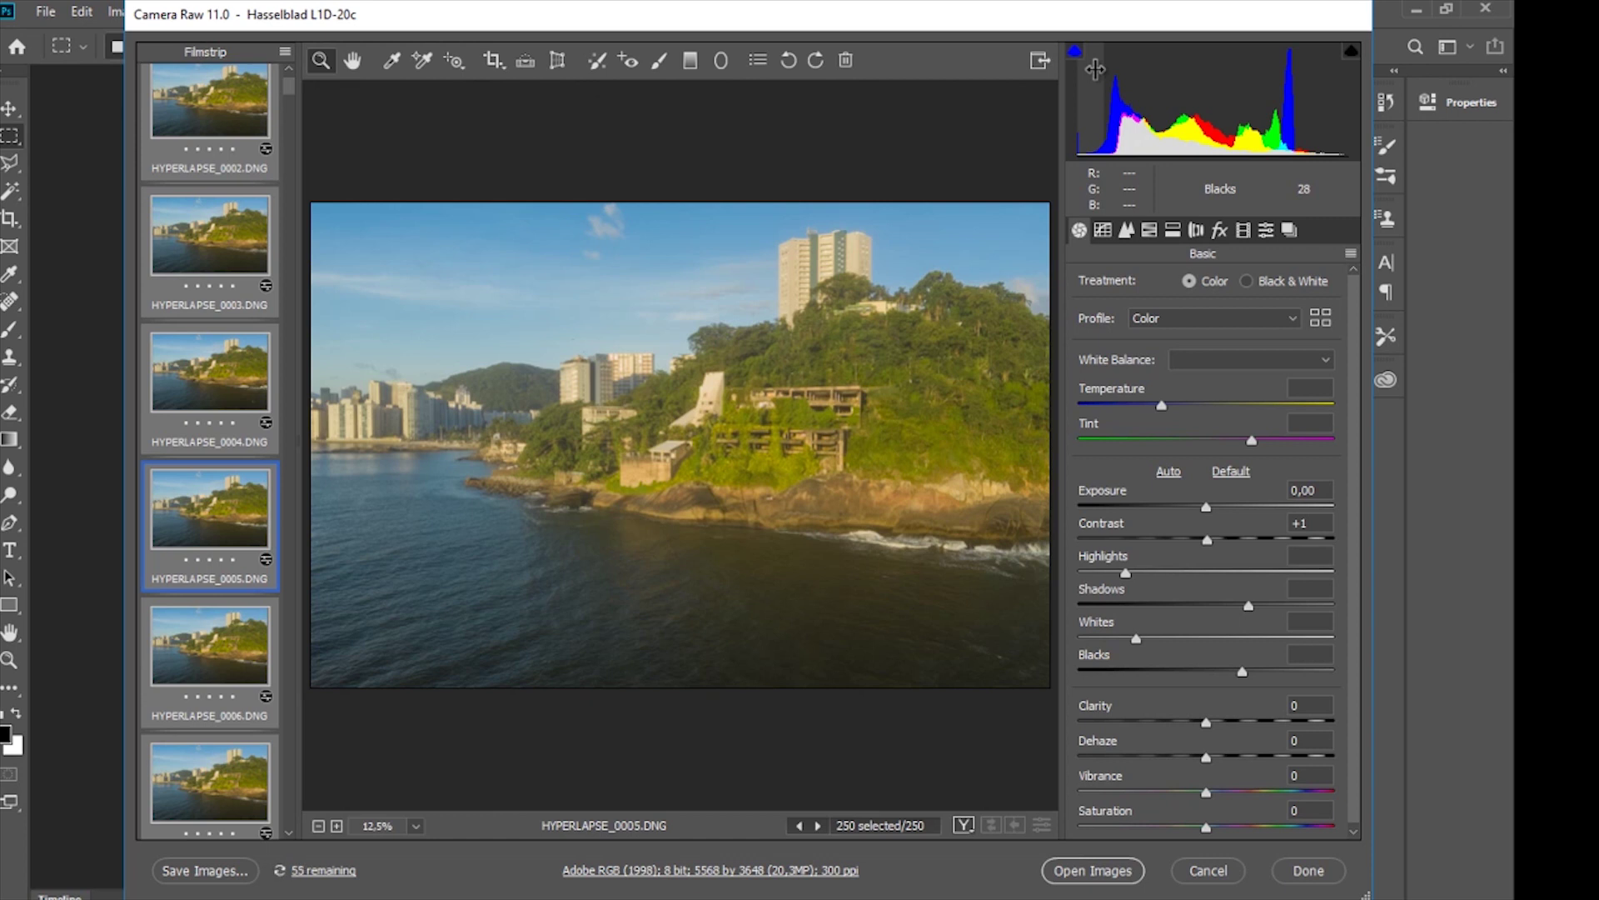
{"action": "left_click", "coordinate": [1318, 881]}
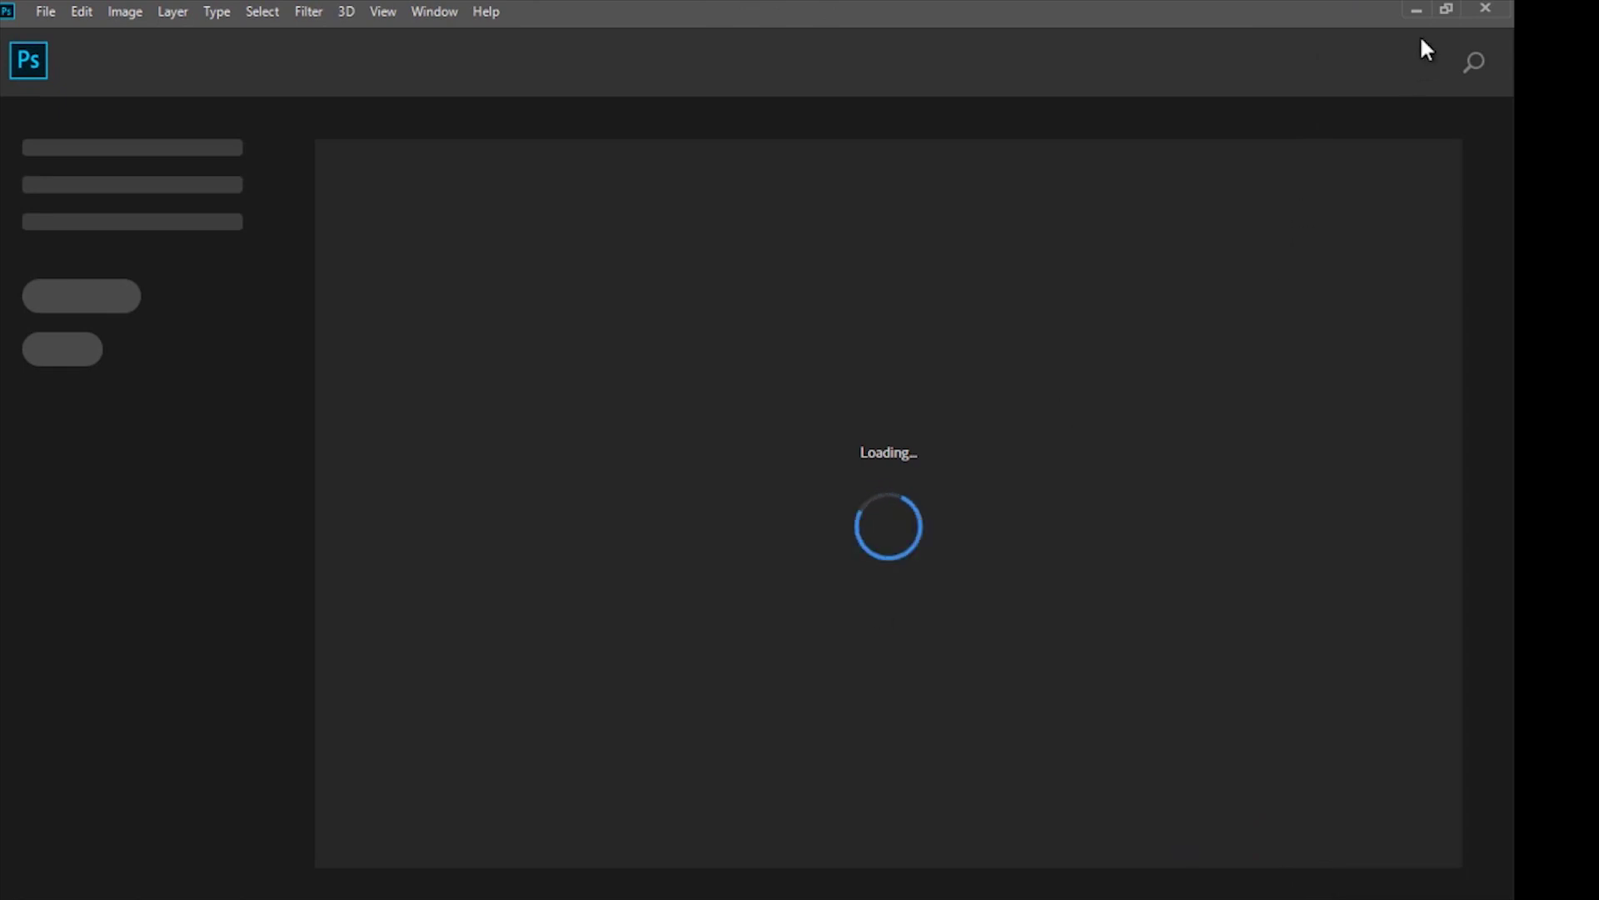
Close Photoshop and move the 100_0453 folder window fully into view
{"action": "left_click", "coordinate": [1492, 4]}
{"action": "left_click", "coordinate": [833, 248]}
{"action": "left_click", "coordinate": [1018, 244]}
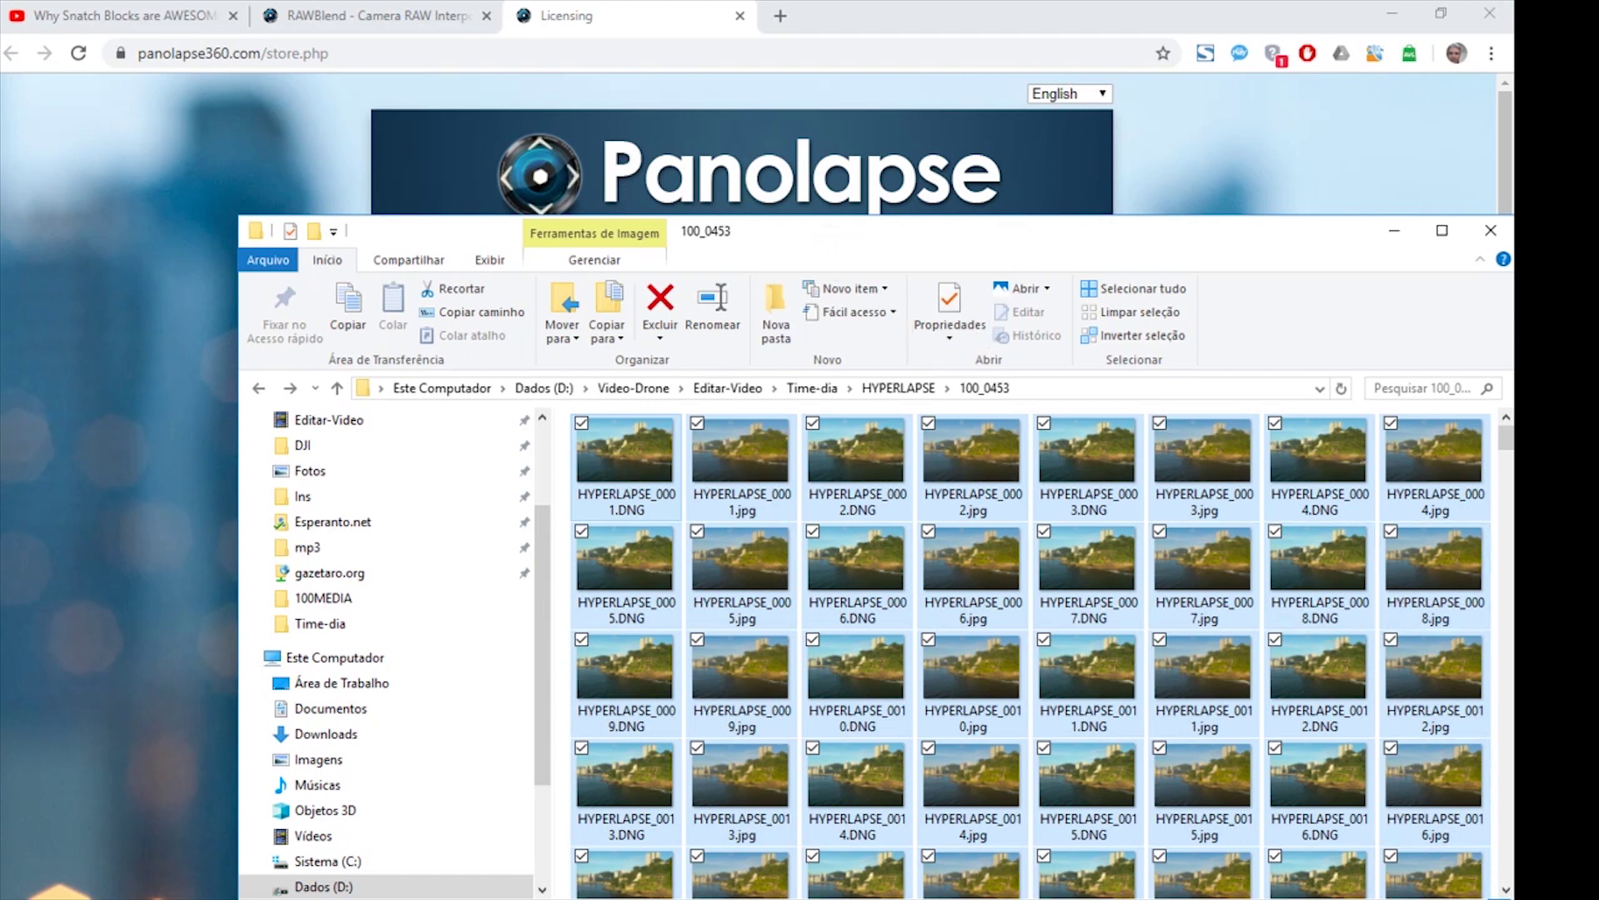
{"action": "left_click_drag", "start_coordinate": [1309, 242], "coordinate": [1241, 188]}
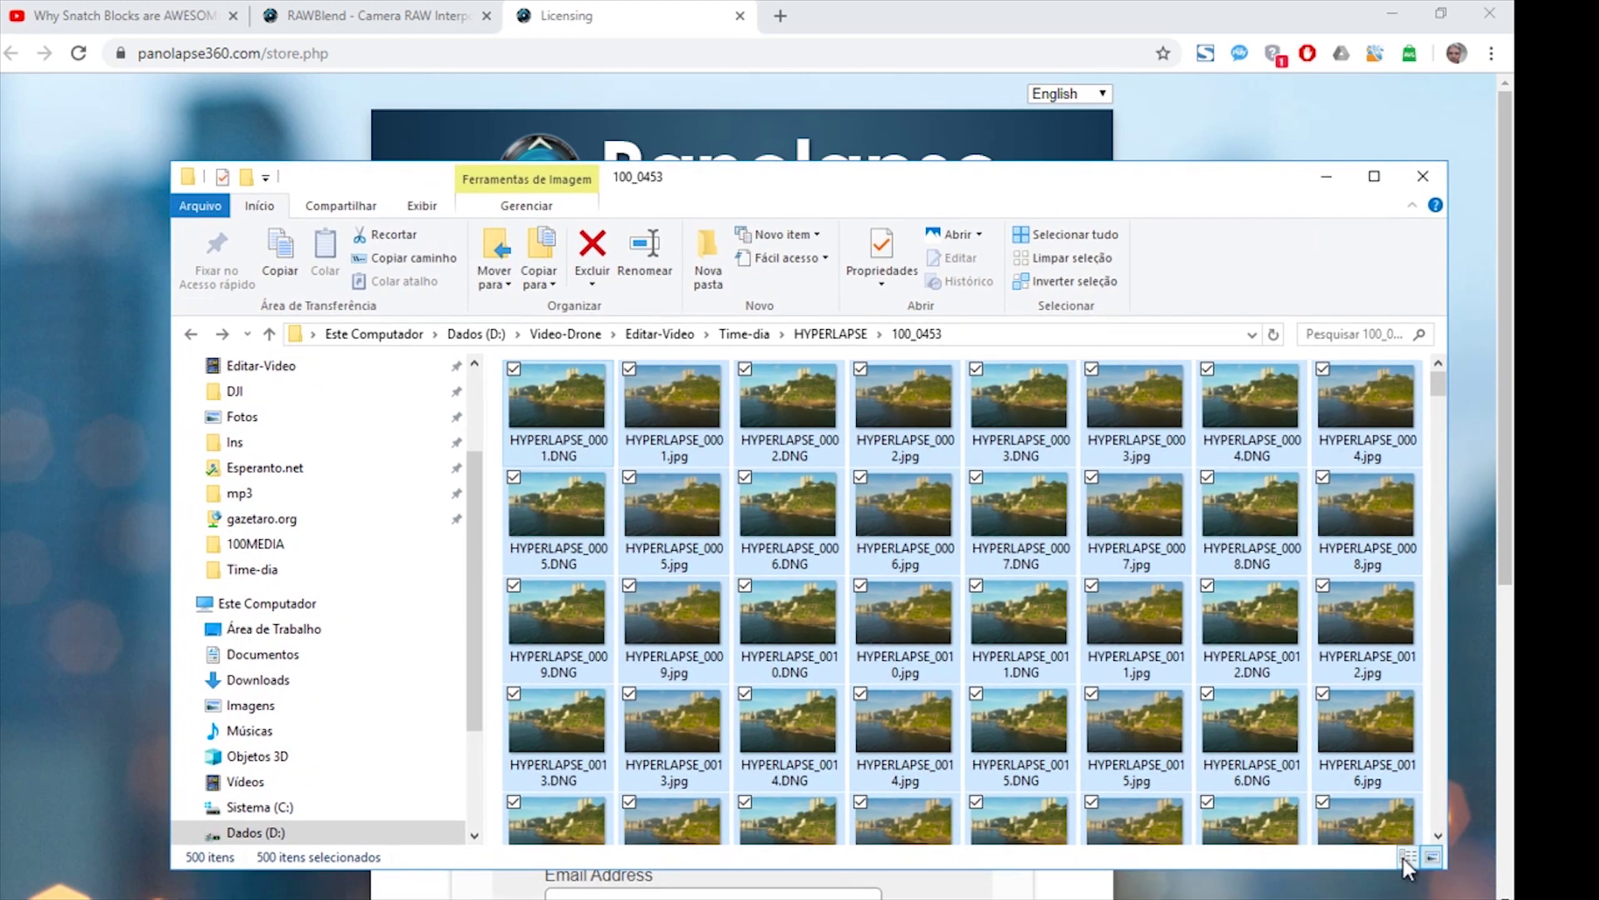
Show the 100_0453 folder in details view sorted by file type, with a wider name column
{"action": "left_click", "coordinate": [1404, 857]}
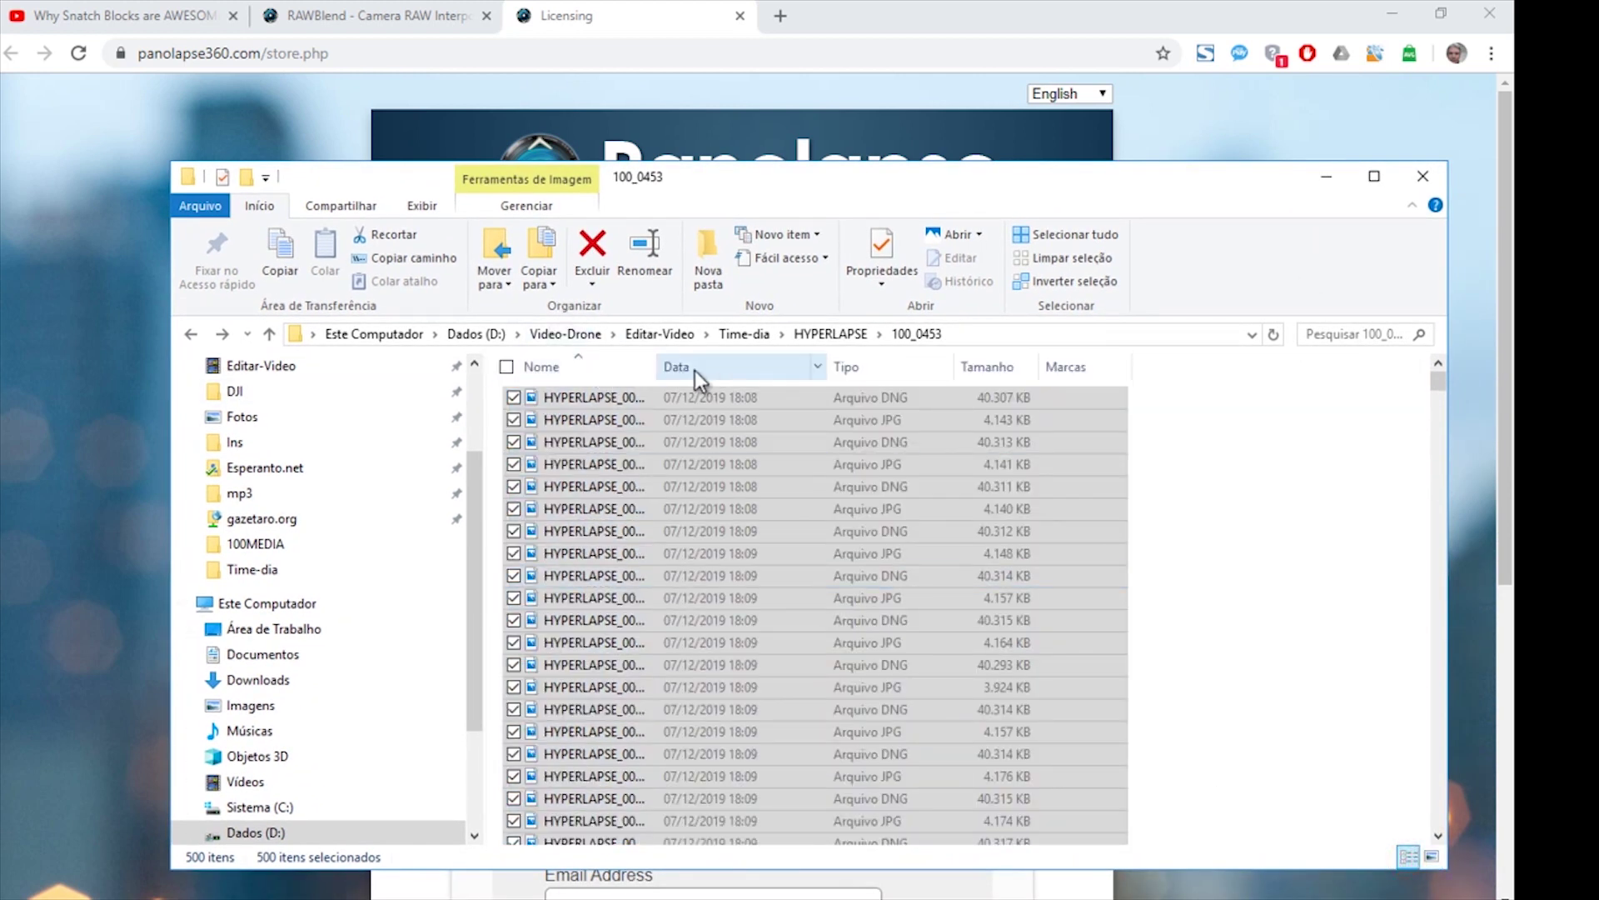
{"action": "left_click", "coordinate": [882, 368]}
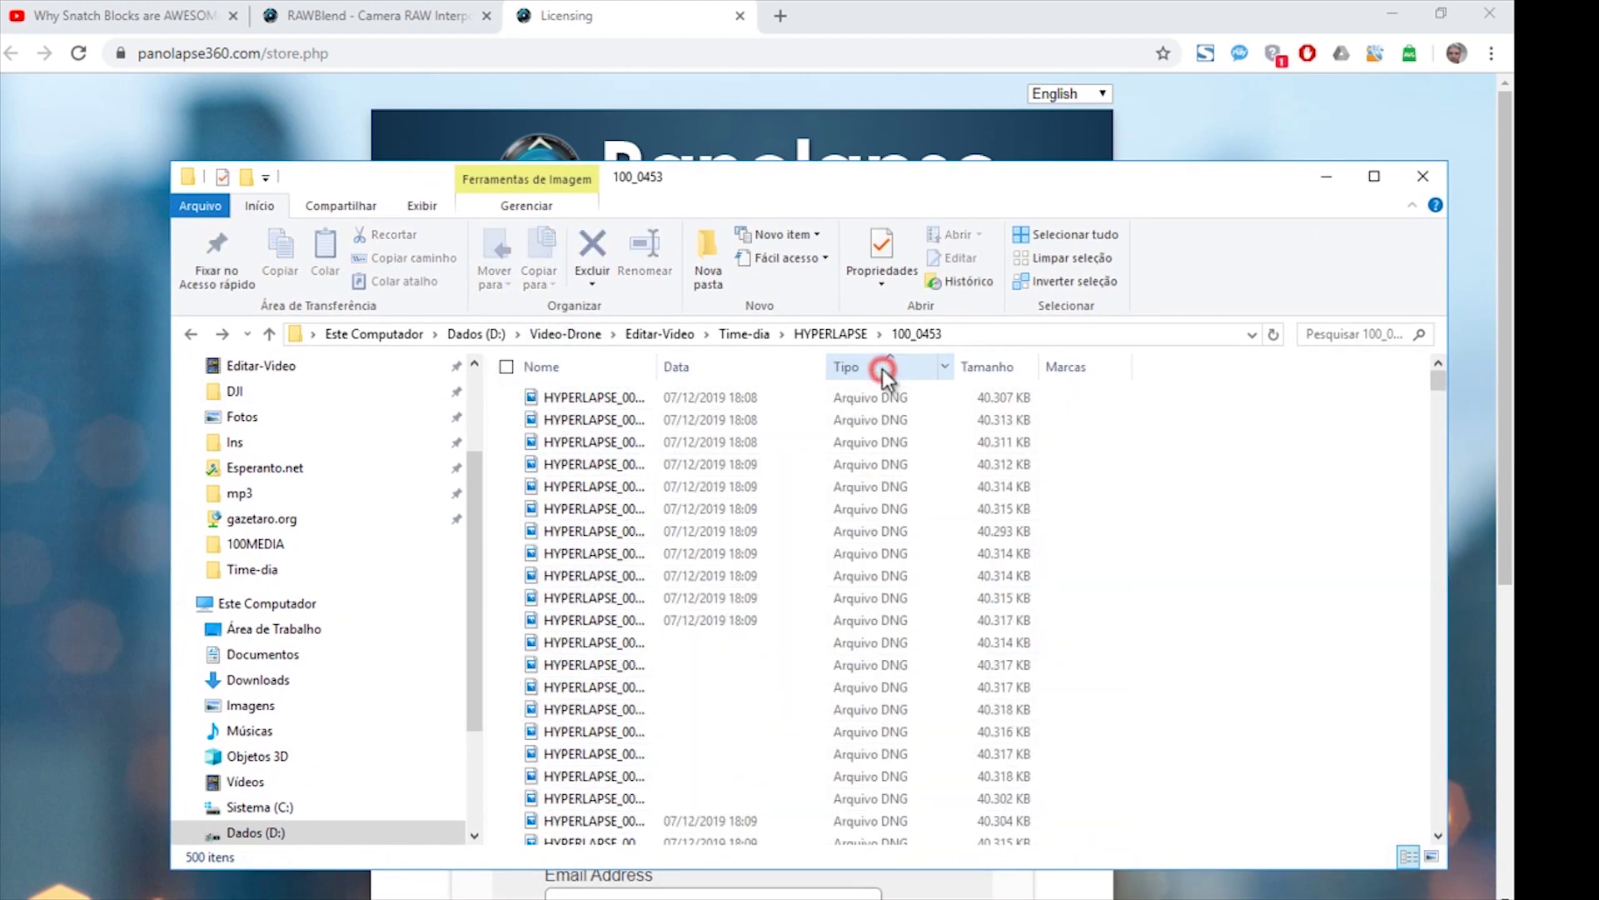
{"action": "left_click_drag", "start_coordinate": [656, 367], "coordinate": [887, 370]}
Delete HYPERLAPSE_0001.DNG to HYPERLAPSE_0250.DNG from the 100_0453 folder, leaving the JPEGs
{"action": "left_click", "coordinate": [656, 395]}
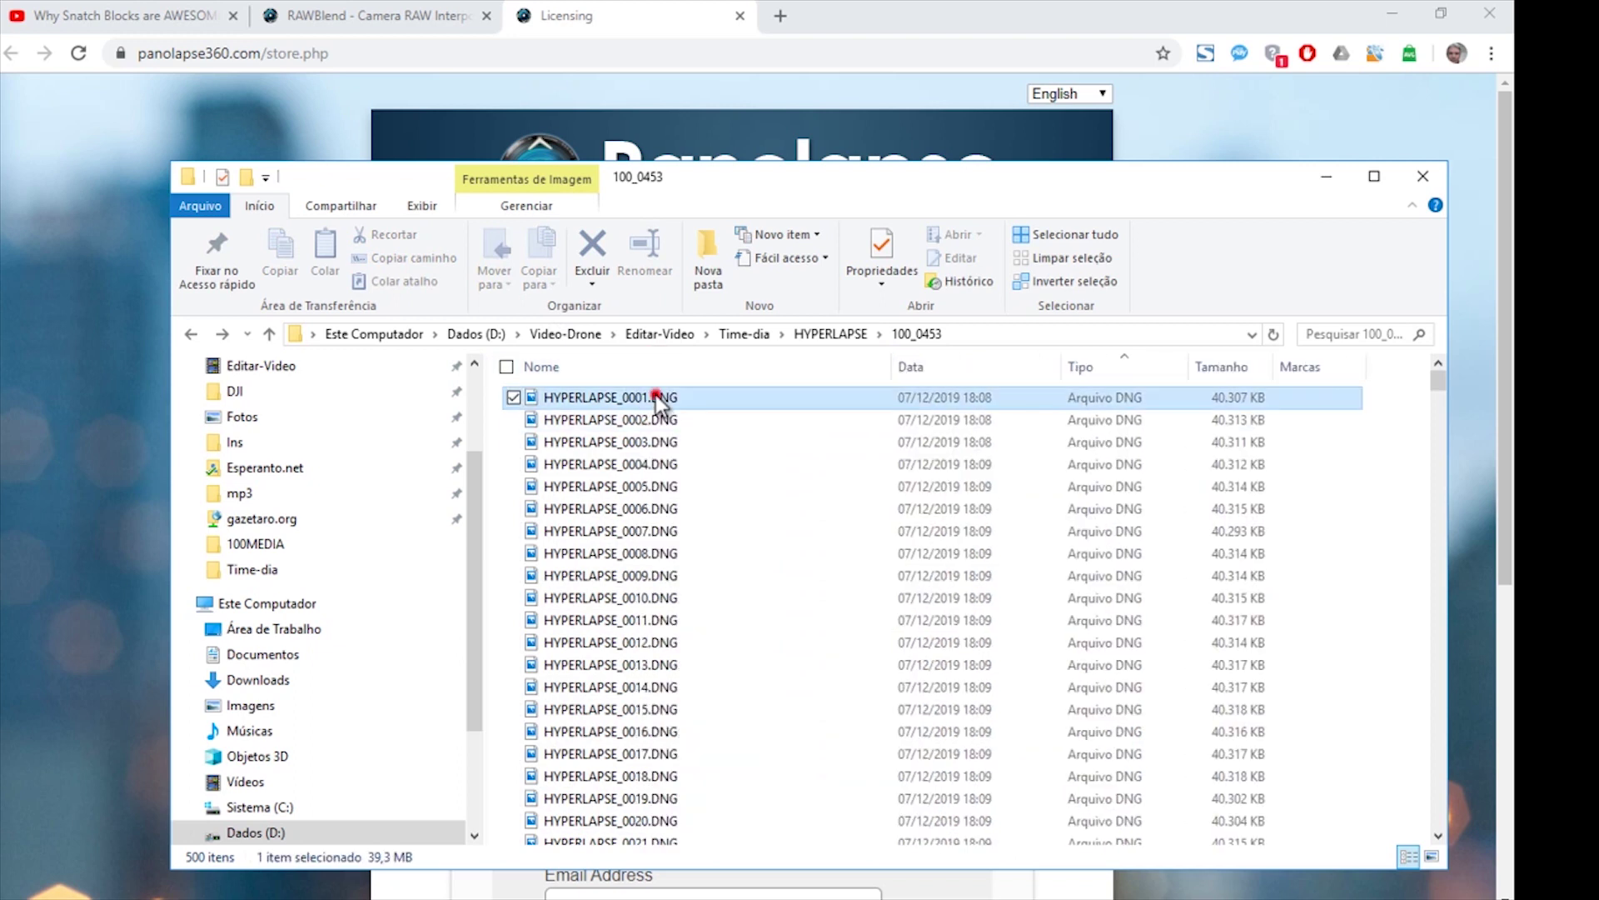
{"action": "scroll", "coordinate": [750, 658], "scroll_direction": "down", "scroll_amount": 18}
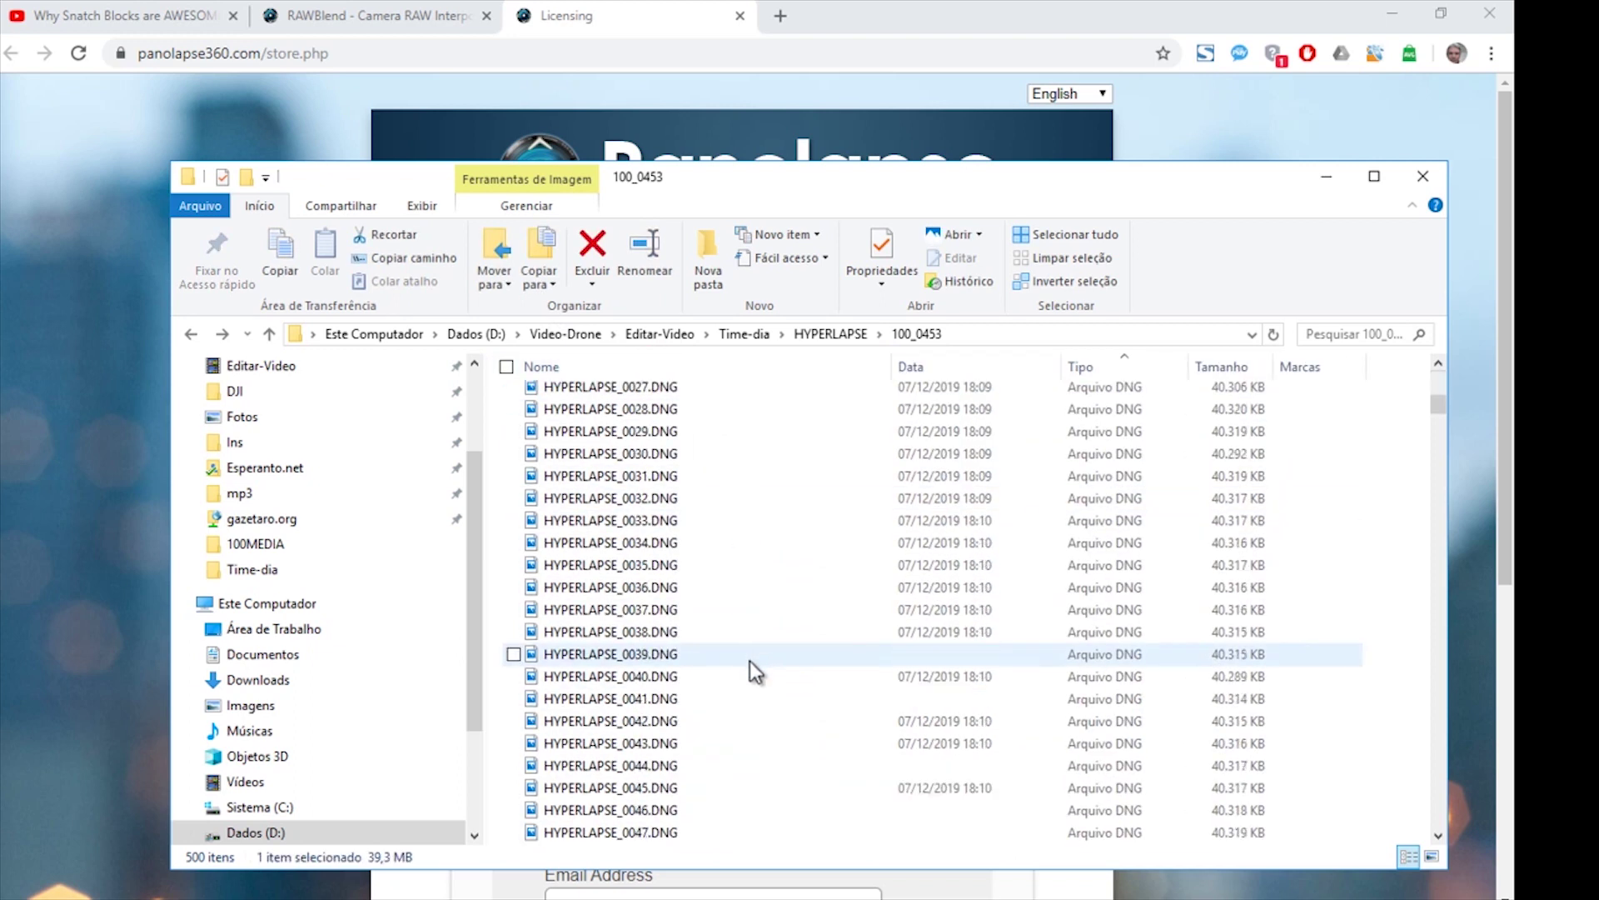
{"action": "scroll", "coordinate": [750, 661], "scroll_direction": "down", "scroll_amount": 20}
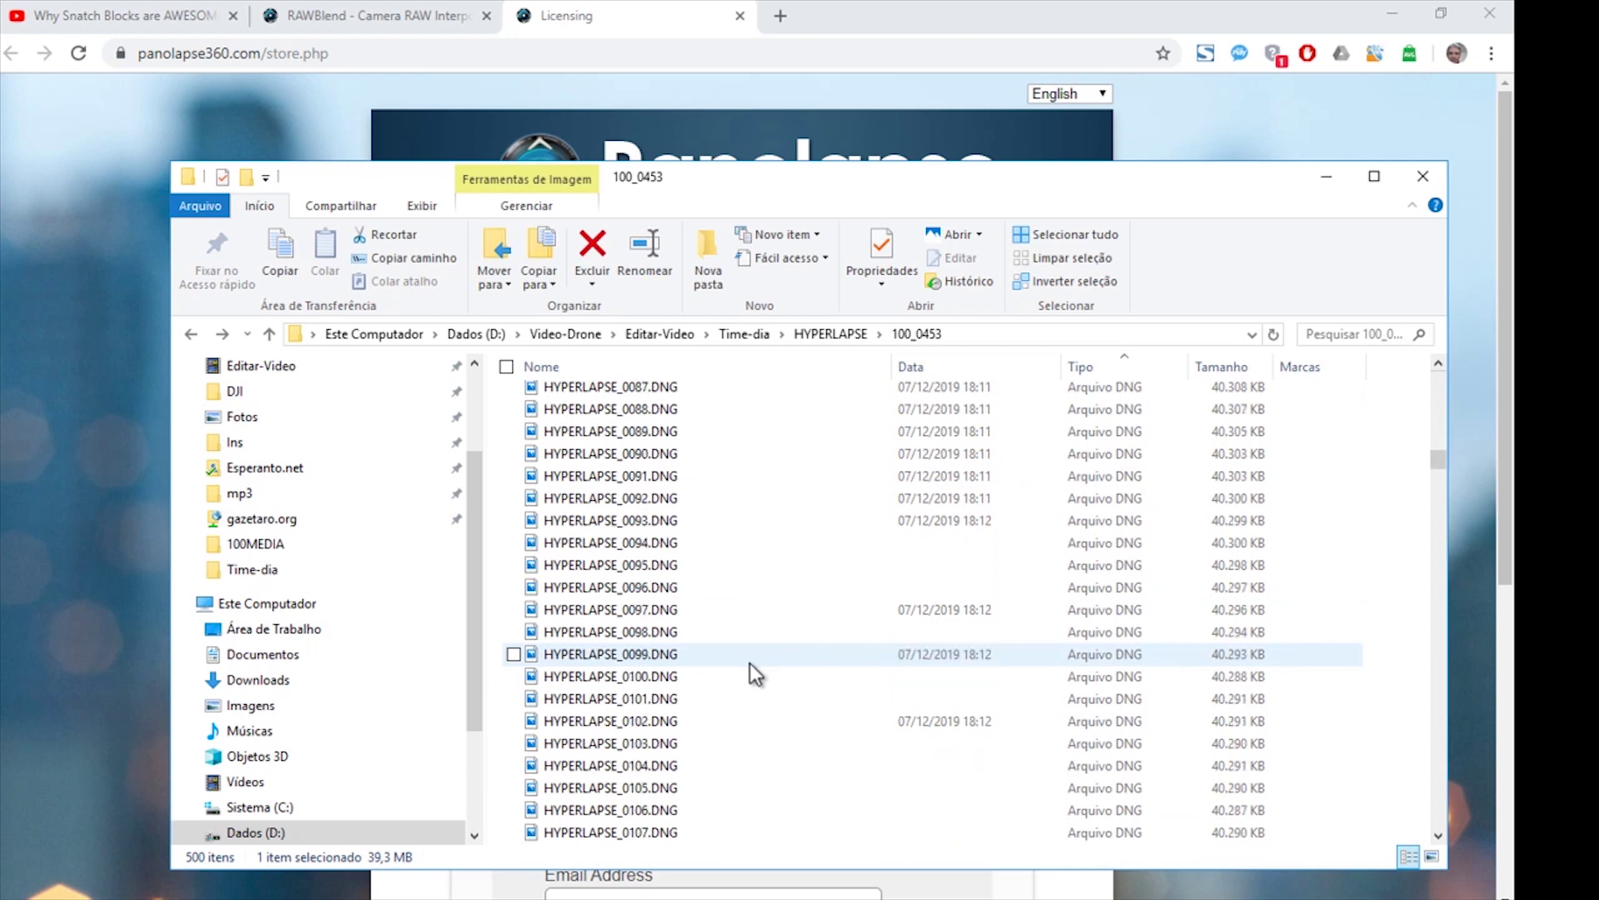
{"action": "scroll", "coordinate": [749, 663], "scroll_direction": "down", "scroll_amount": 20}
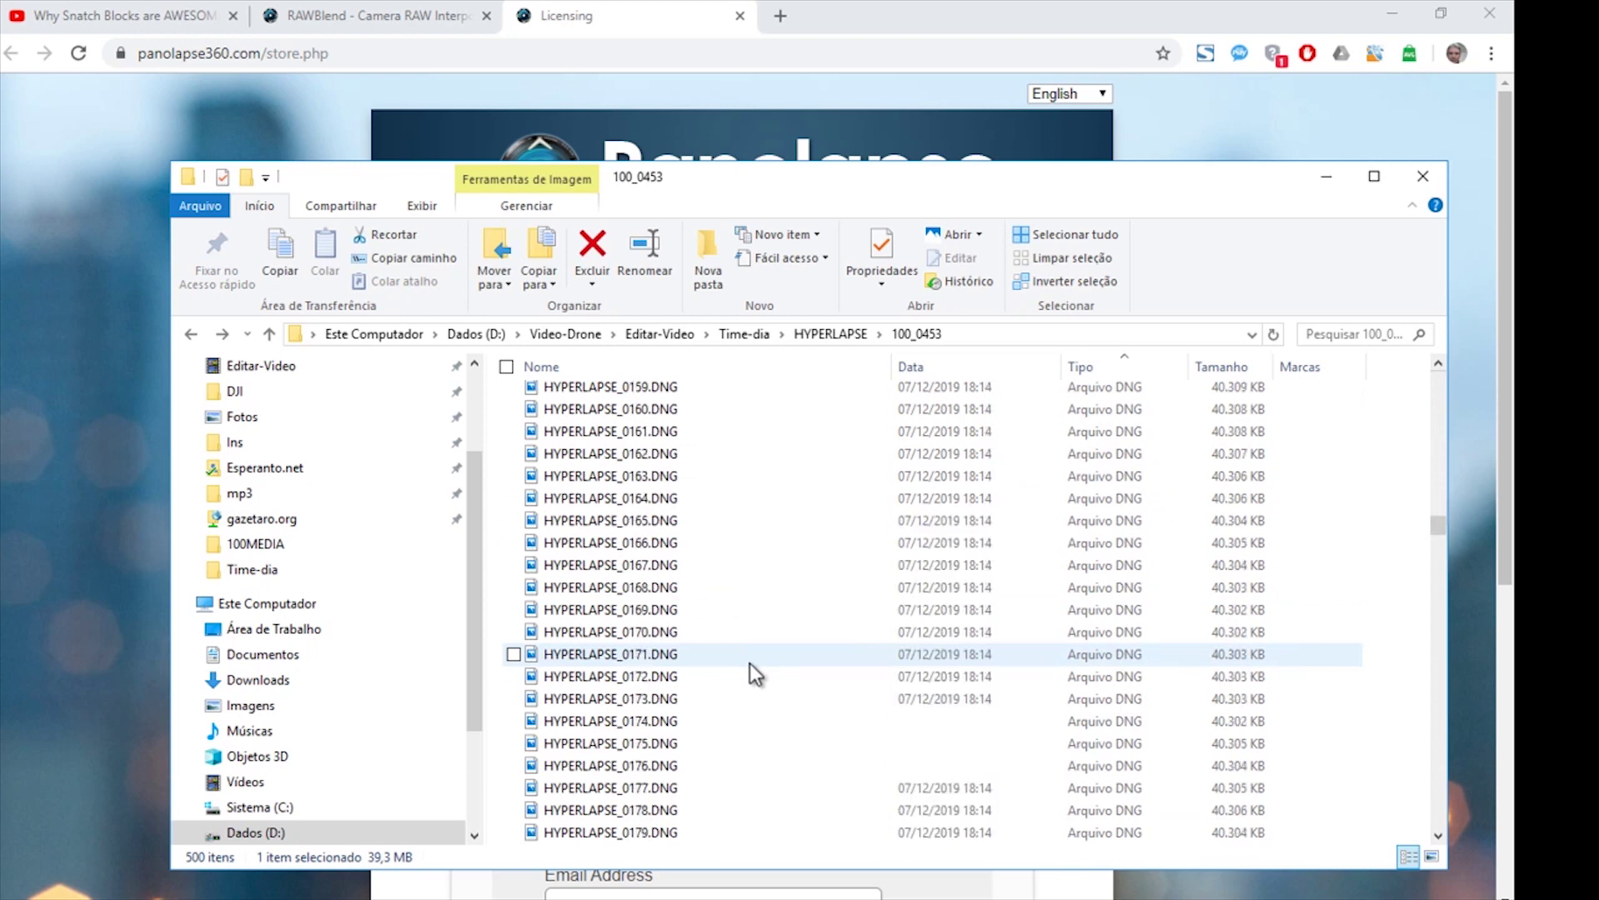
{"action": "scroll", "coordinate": [749, 664], "scroll_direction": "down", "scroll_amount": 15}
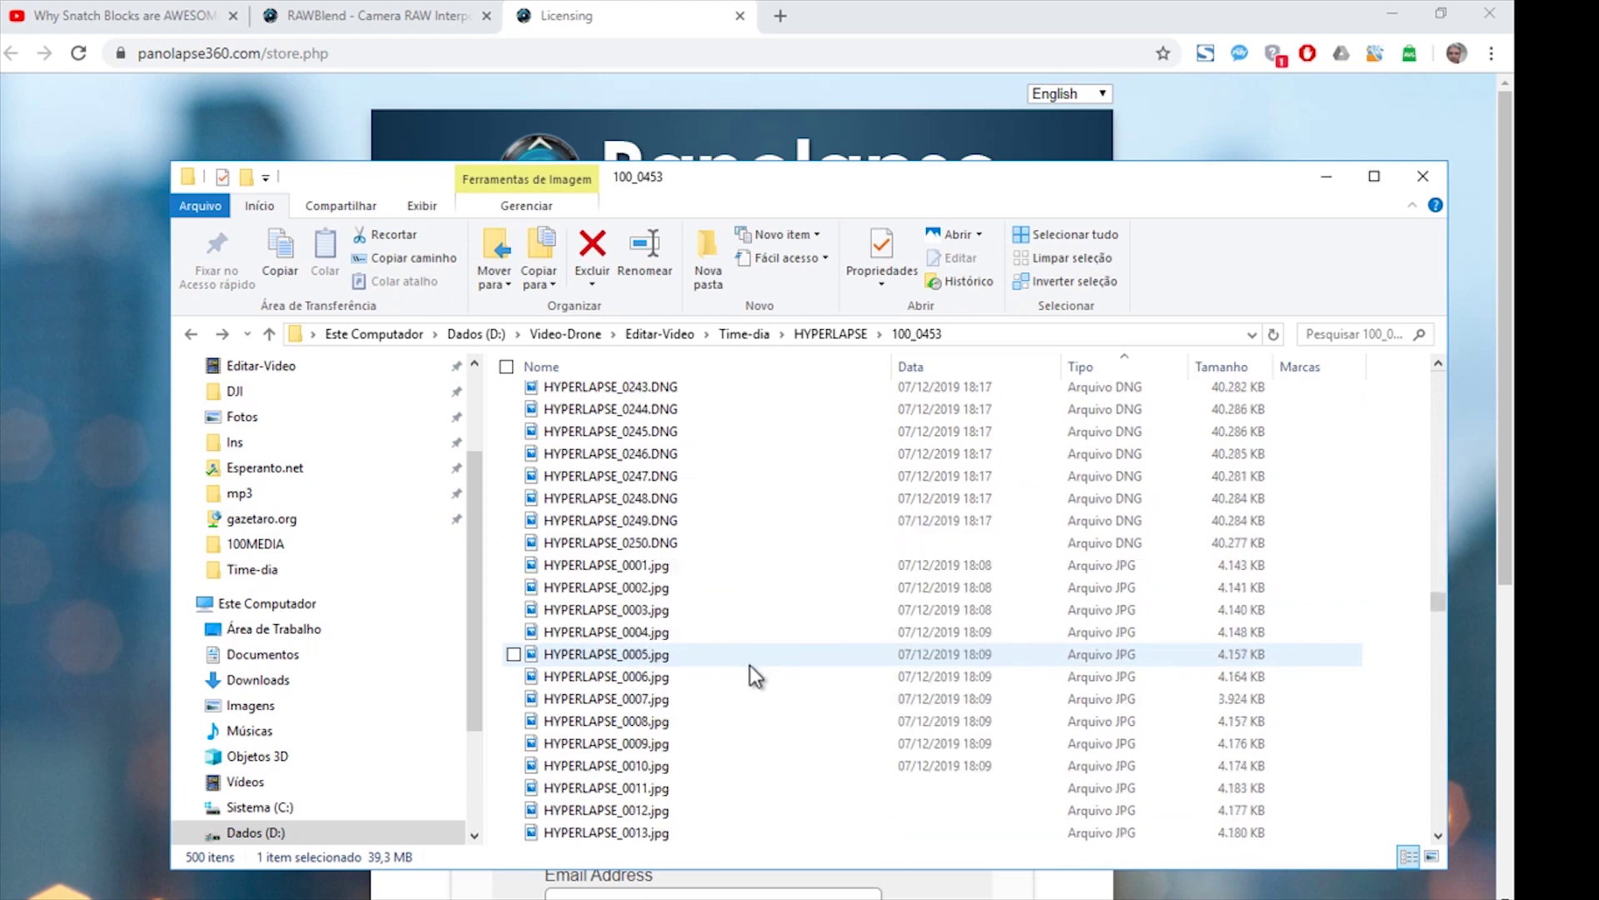
{"action": "left_click", "coordinate": [706, 545], "text": "shift"}
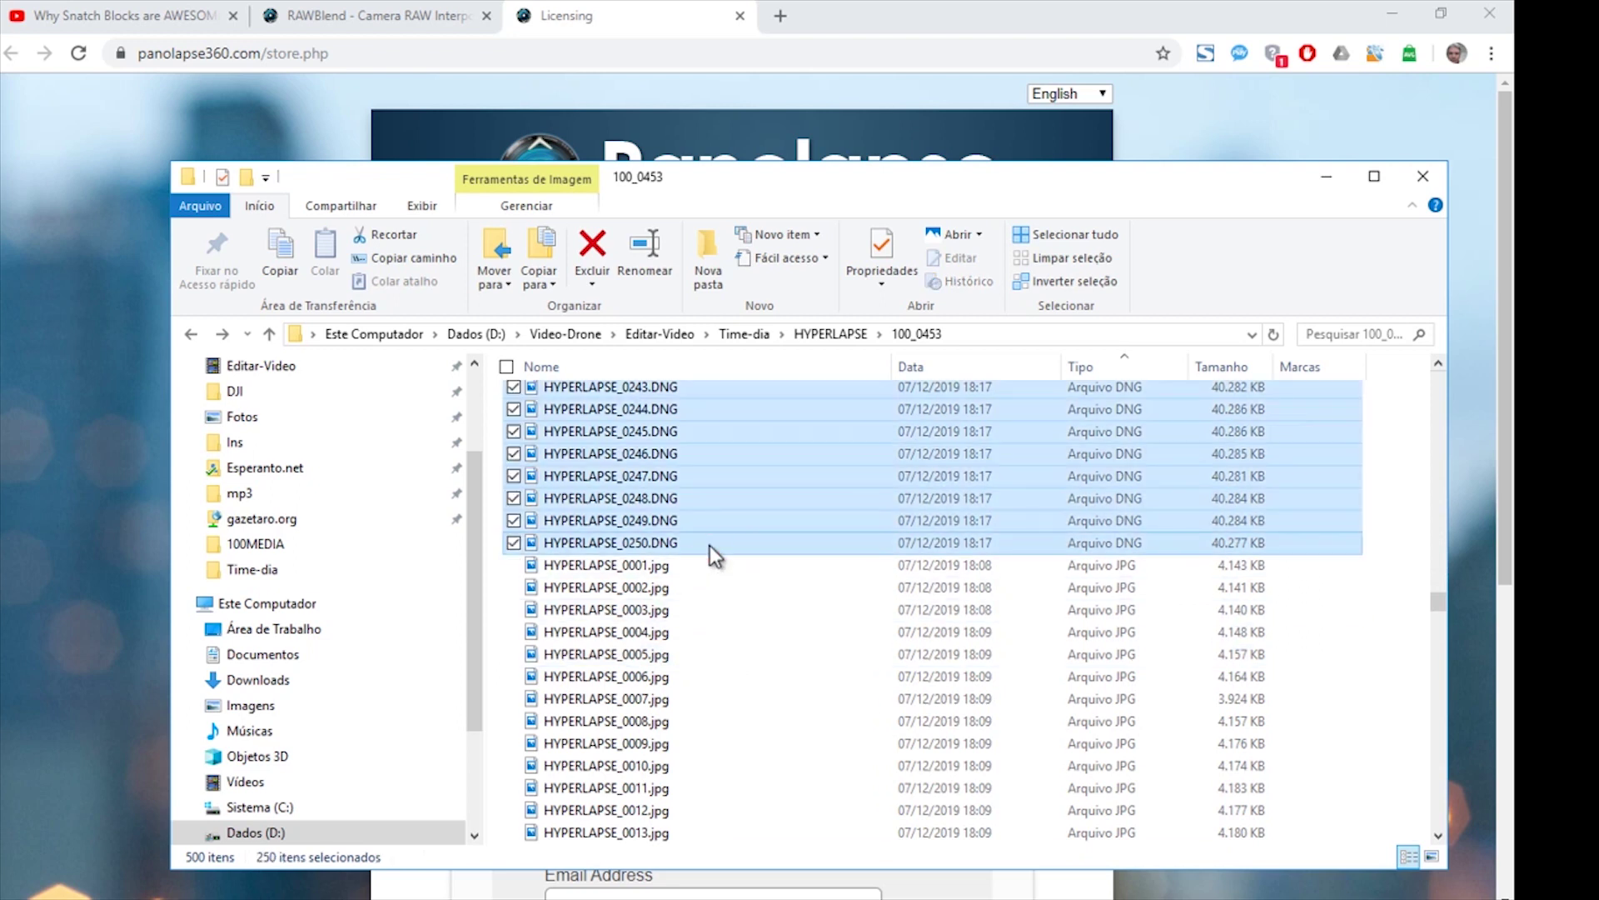
{"action": "key", "text": "Delete"}
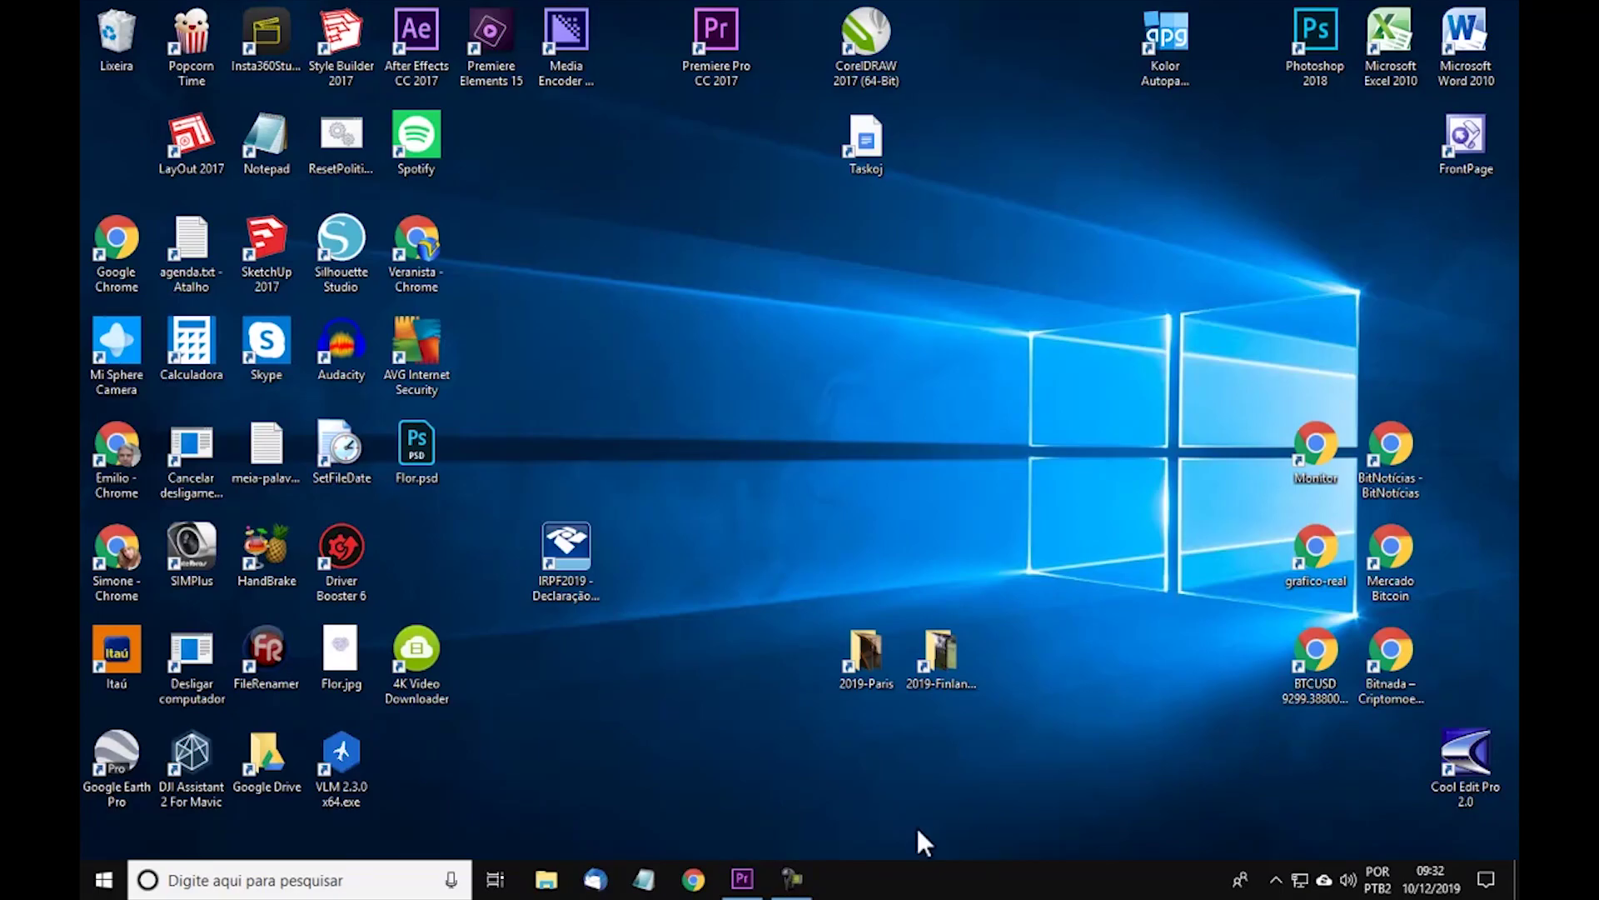
Switch to Premiere Pro, start a media import and browse to the Editar-Video folder
{"action": "left_click", "coordinate": [744, 882]}
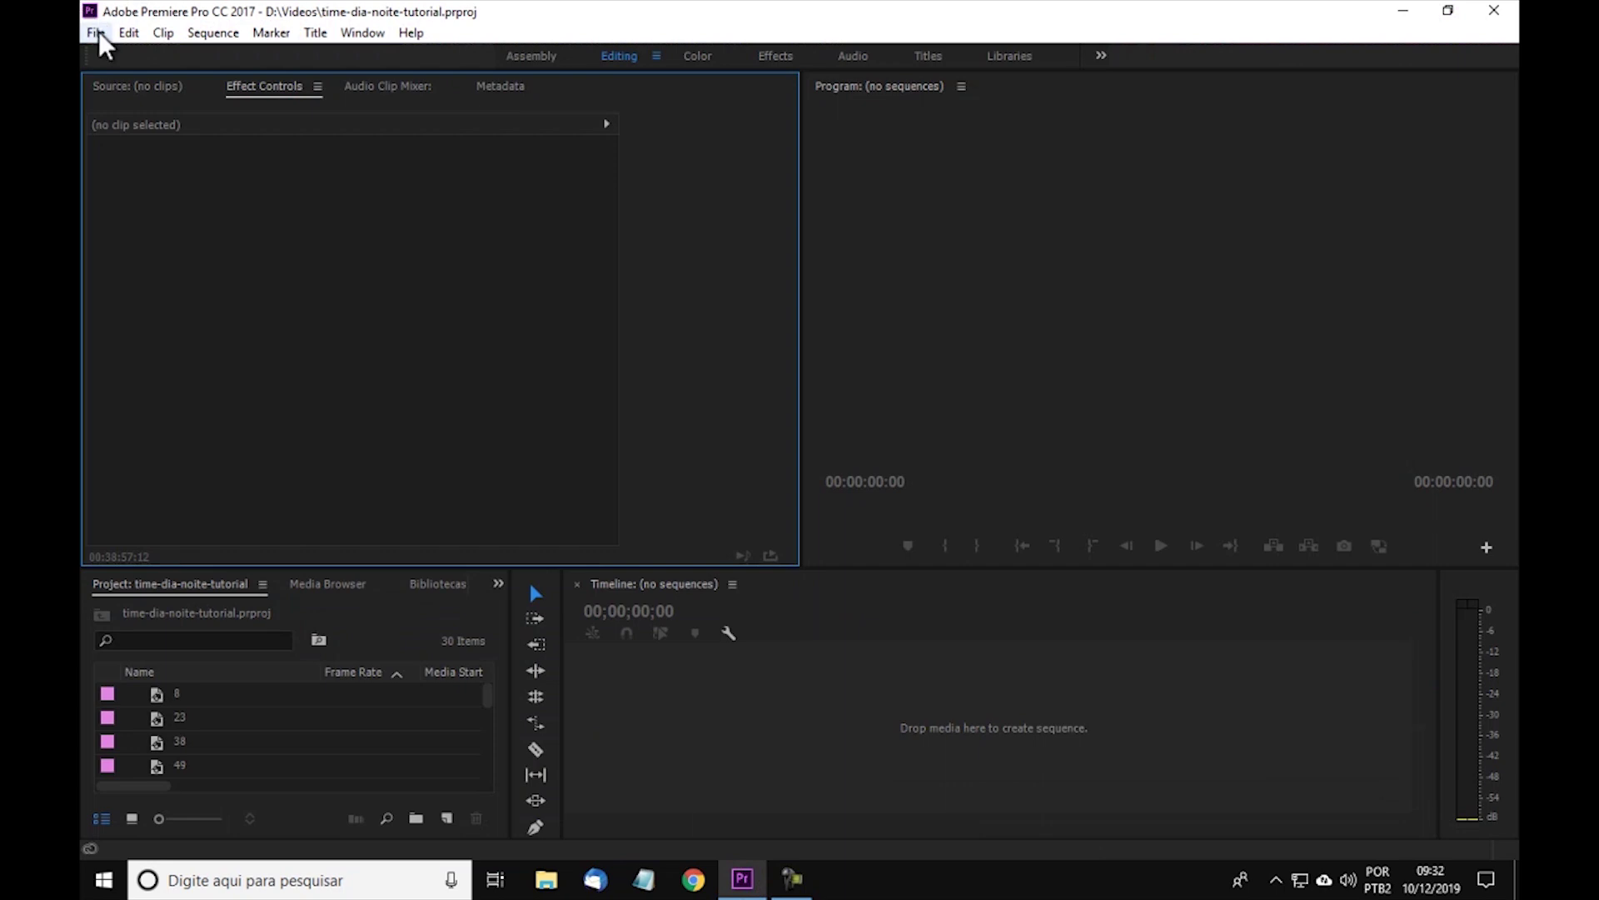
{"action": "left_click", "coordinate": [96, 33]}
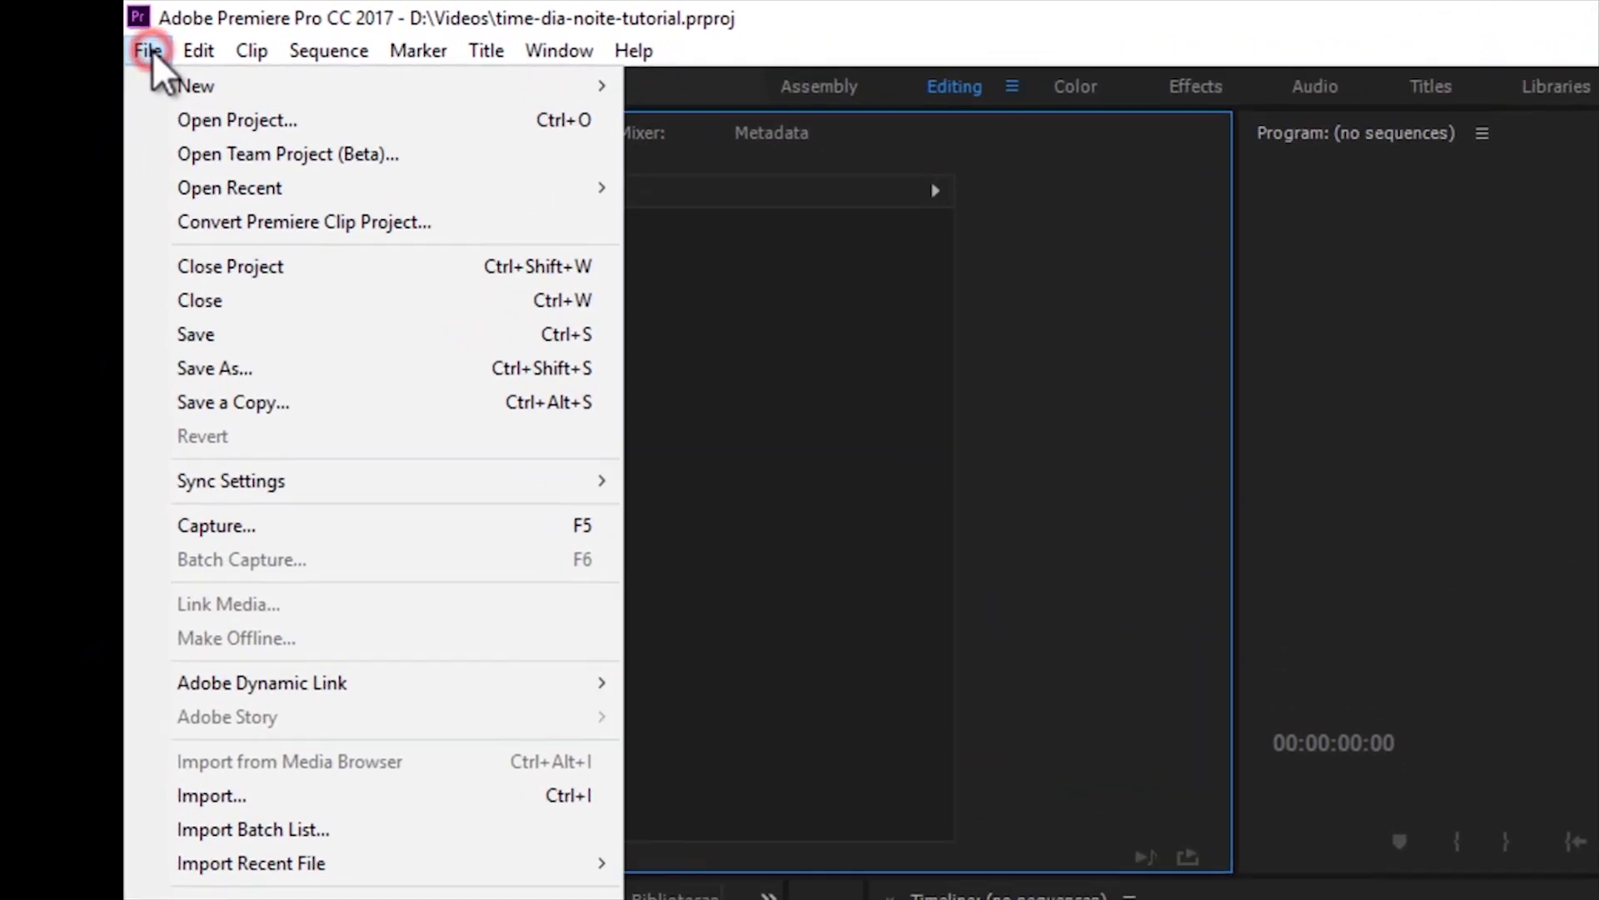
{"action": "left_click", "coordinate": [217, 786]}
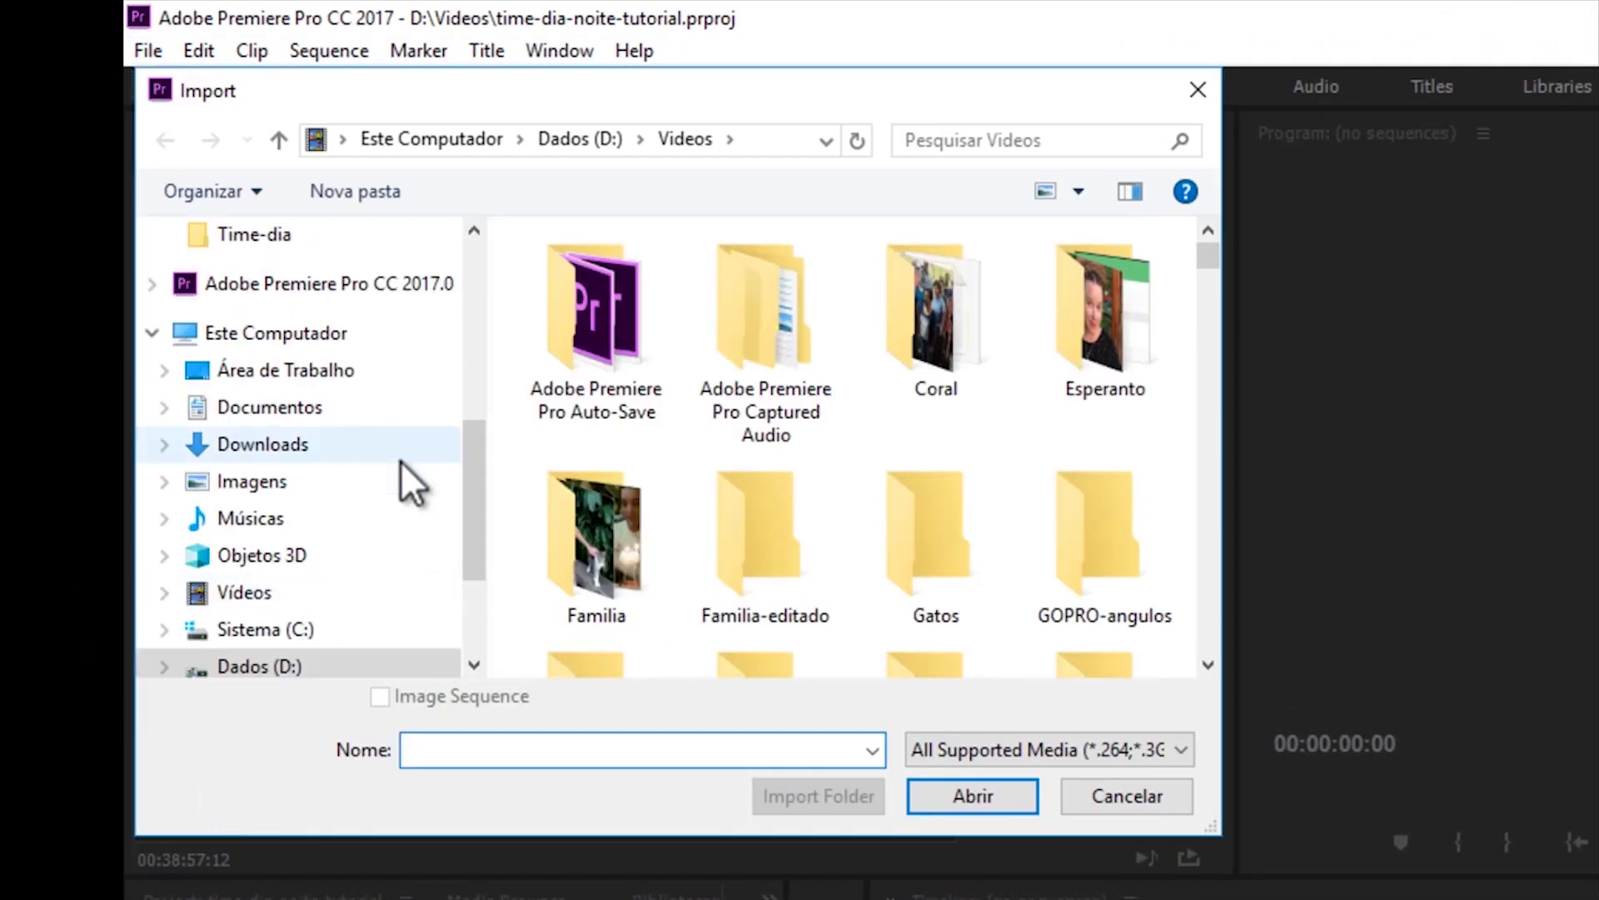
{"action": "left_click", "coordinate": [470, 255]}
{"action": "left_click", "coordinate": [467, 250]}
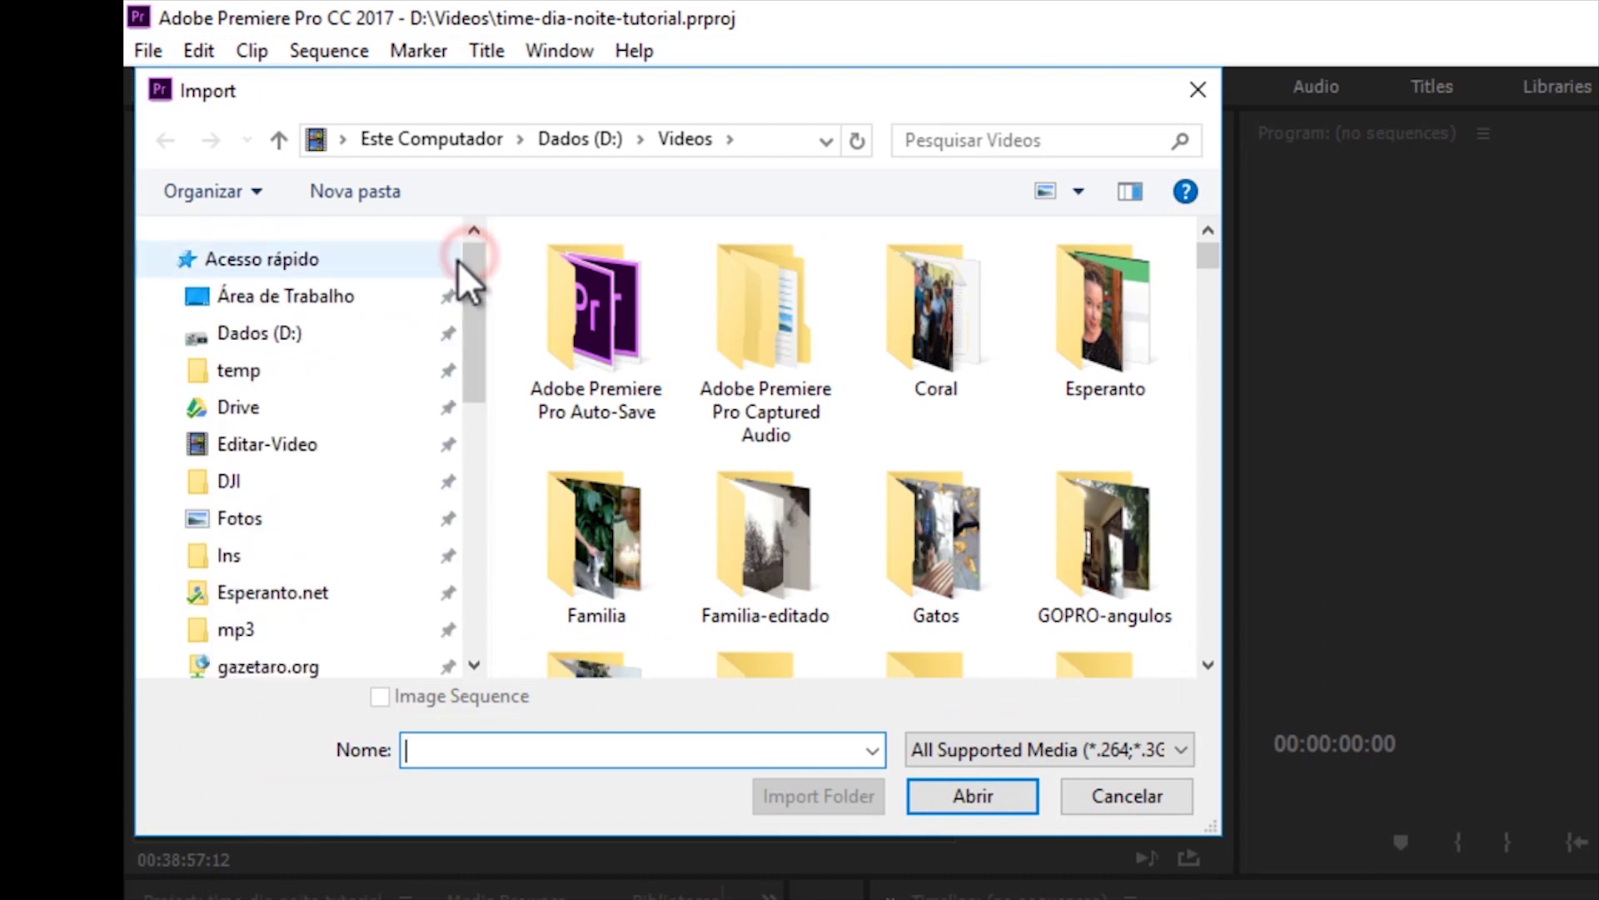
{"action": "left_click", "coordinate": [271, 445]}
{"action": "scroll", "coordinate": [765, 558], "scroll_direction": "down", "scroll_amount": 3}
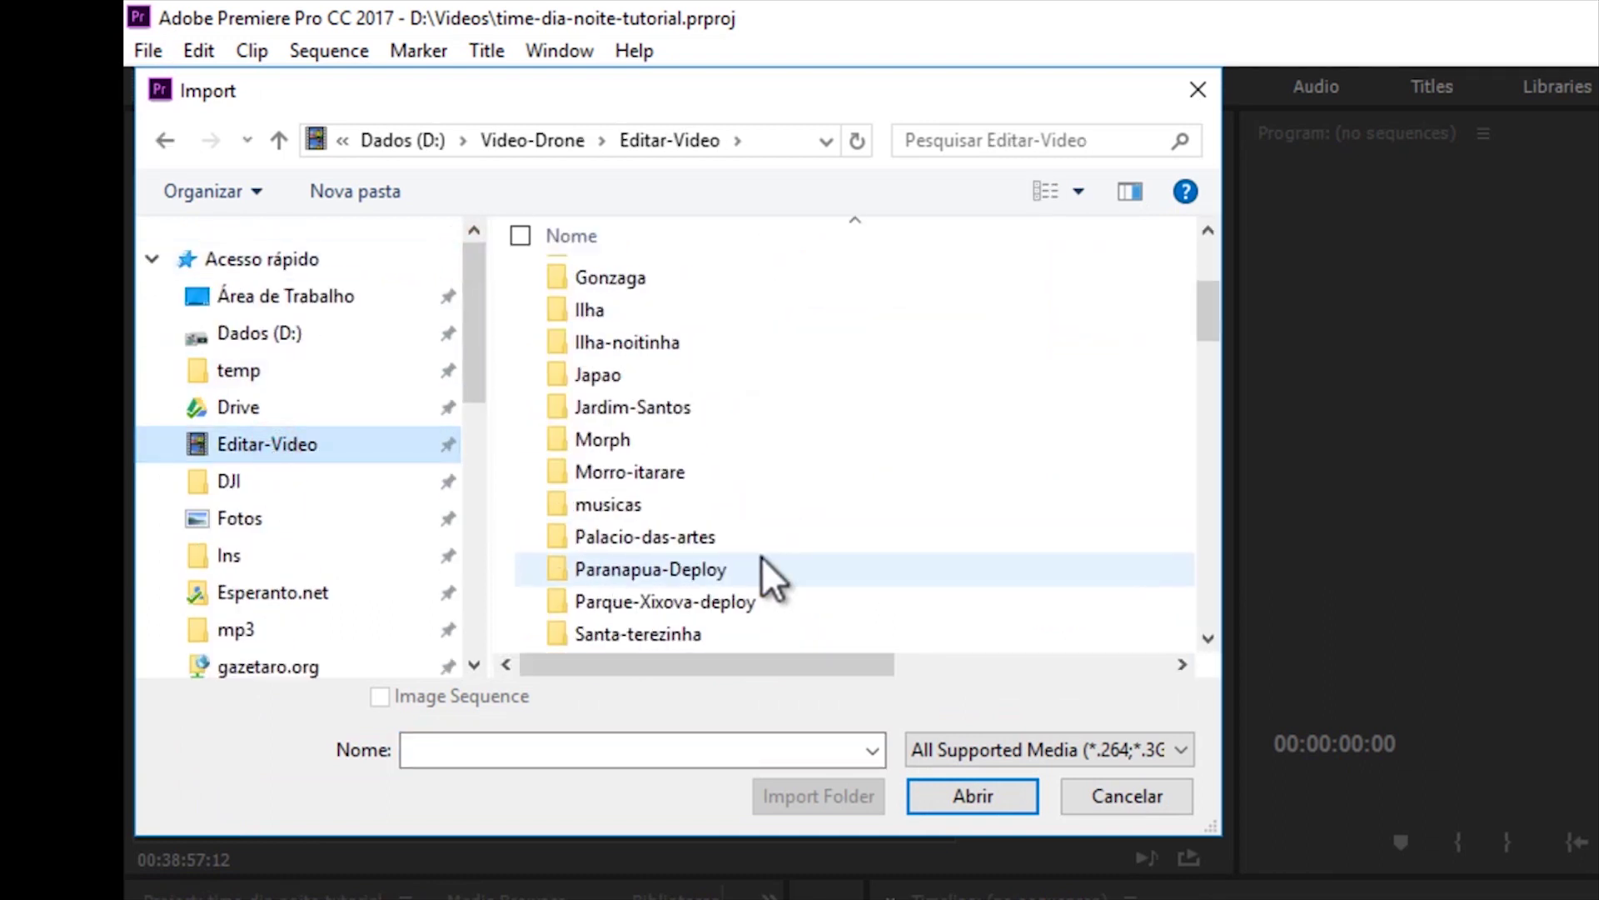
{"action": "scroll", "coordinate": [760, 556], "scroll_direction": "down", "scroll_amount": 3}
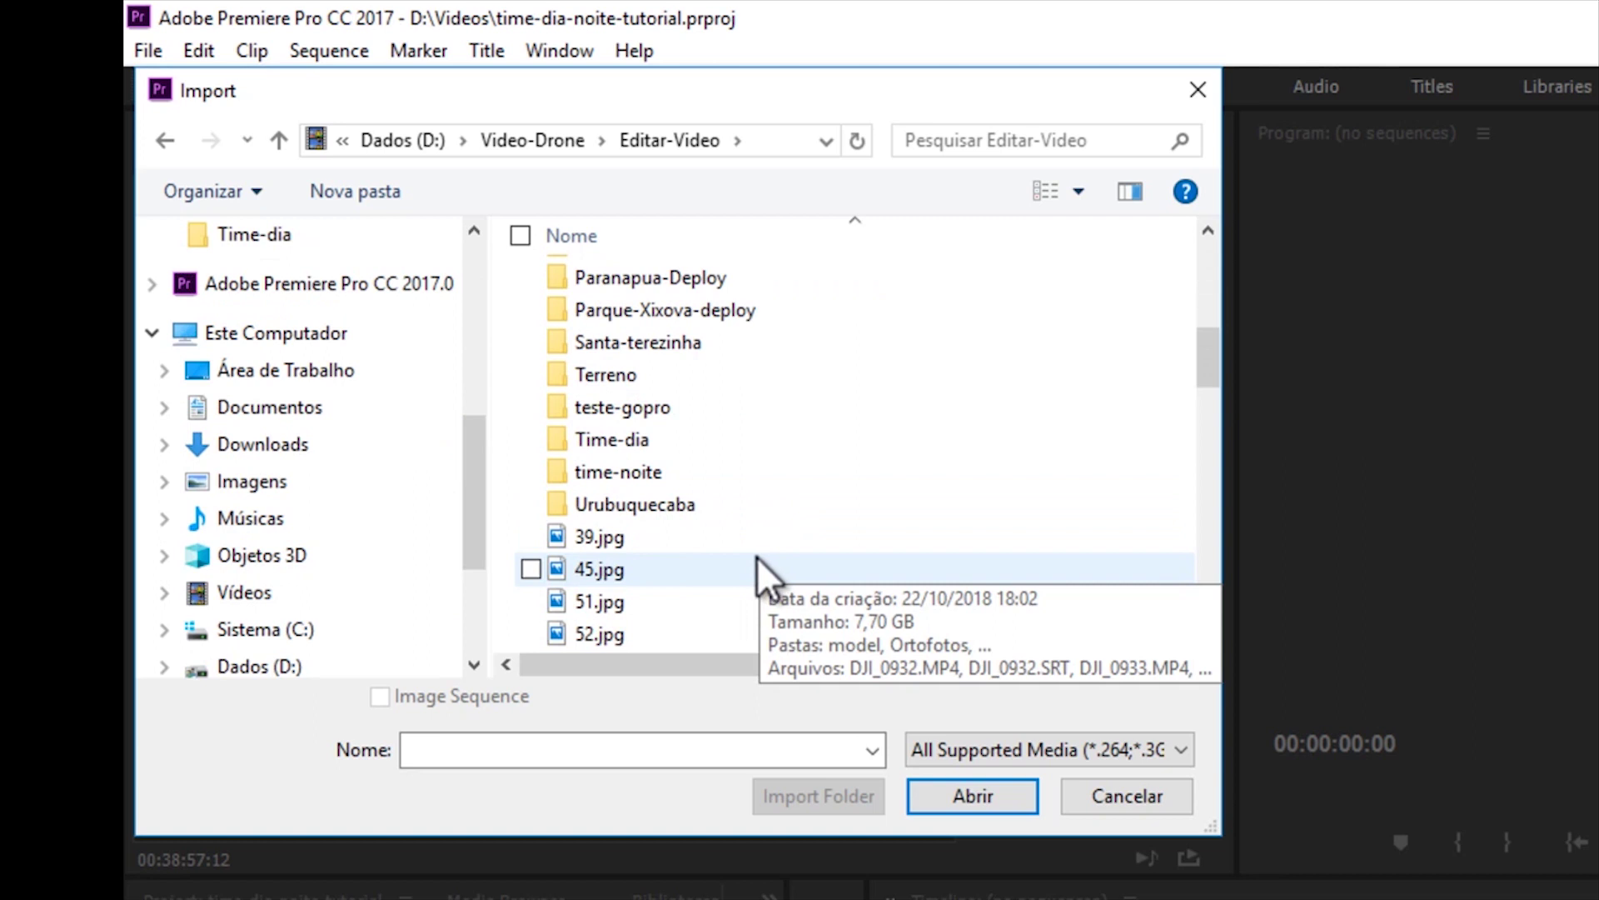
Import the image sequence starting at HYPERLAPSE_0001.jpg from the Time-dia\HYPERLAPSE\100_0453 folder
{"action": "double_click", "coordinate": [666, 438]}
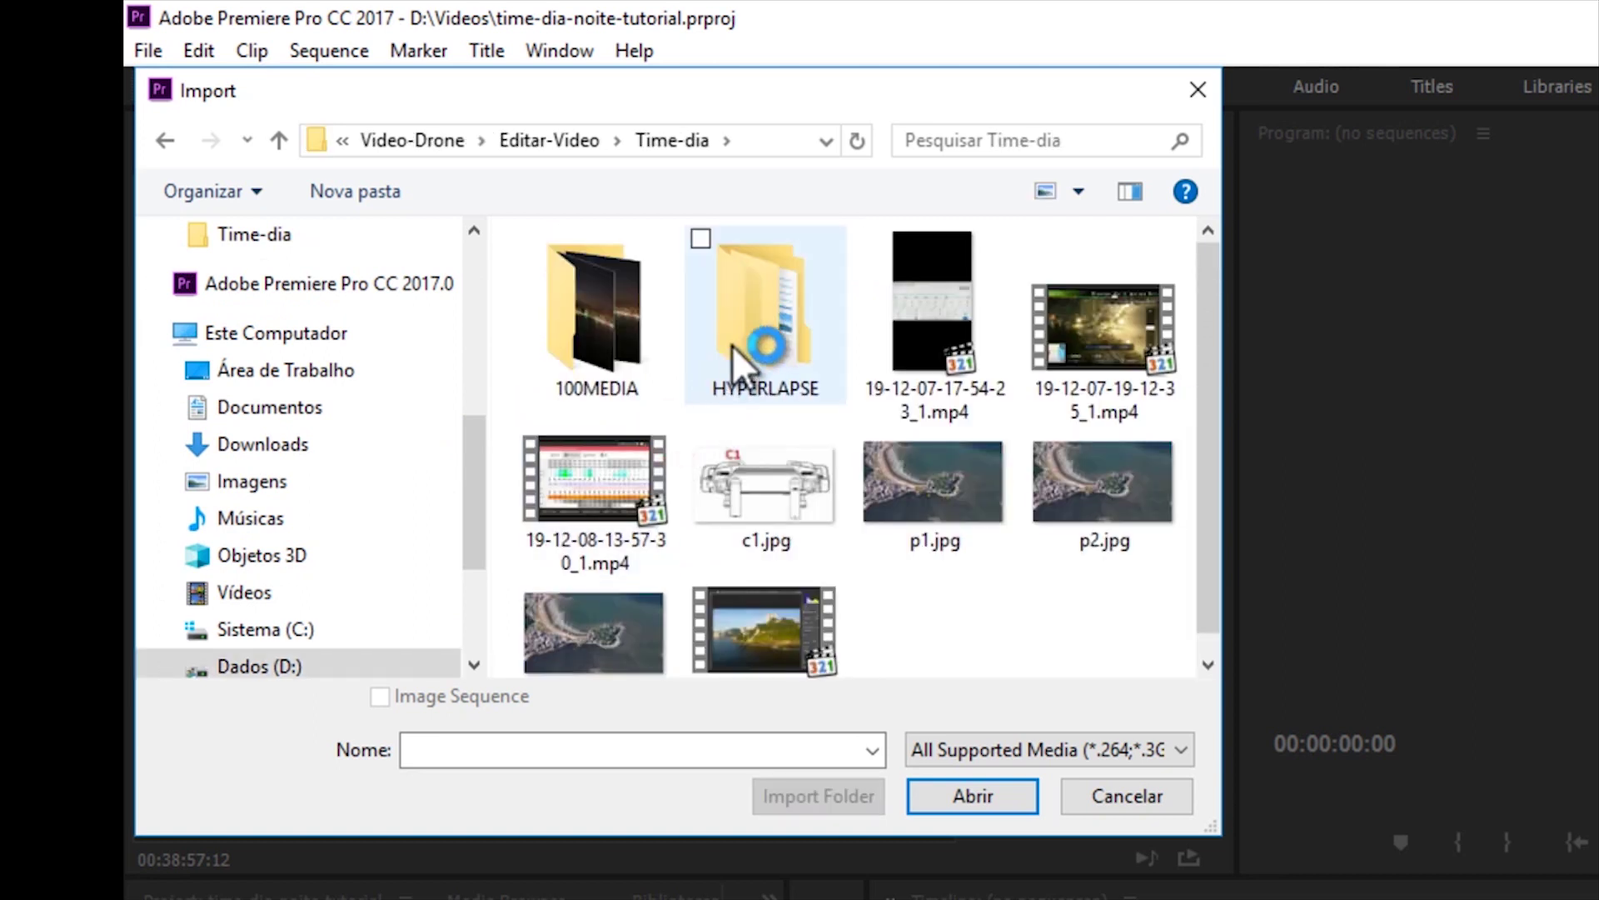
{"action": "double_click", "coordinate": [792, 331]}
{"action": "left_click", "coordinate": [638, 280]}
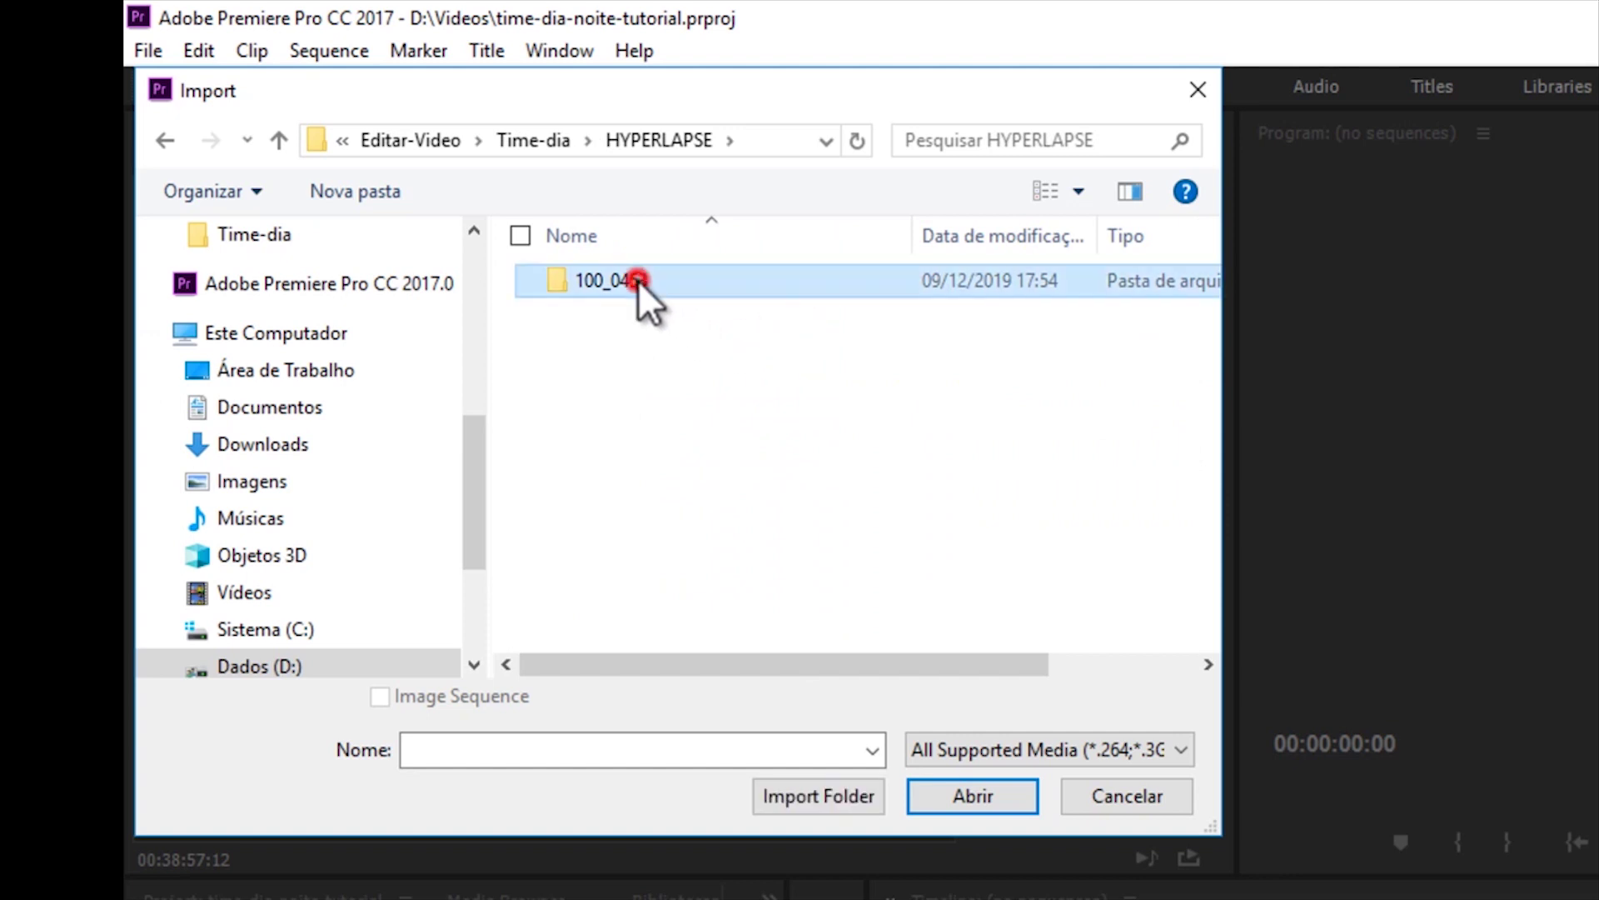
{"action": "double_click", "coordinate": [638, 280]}
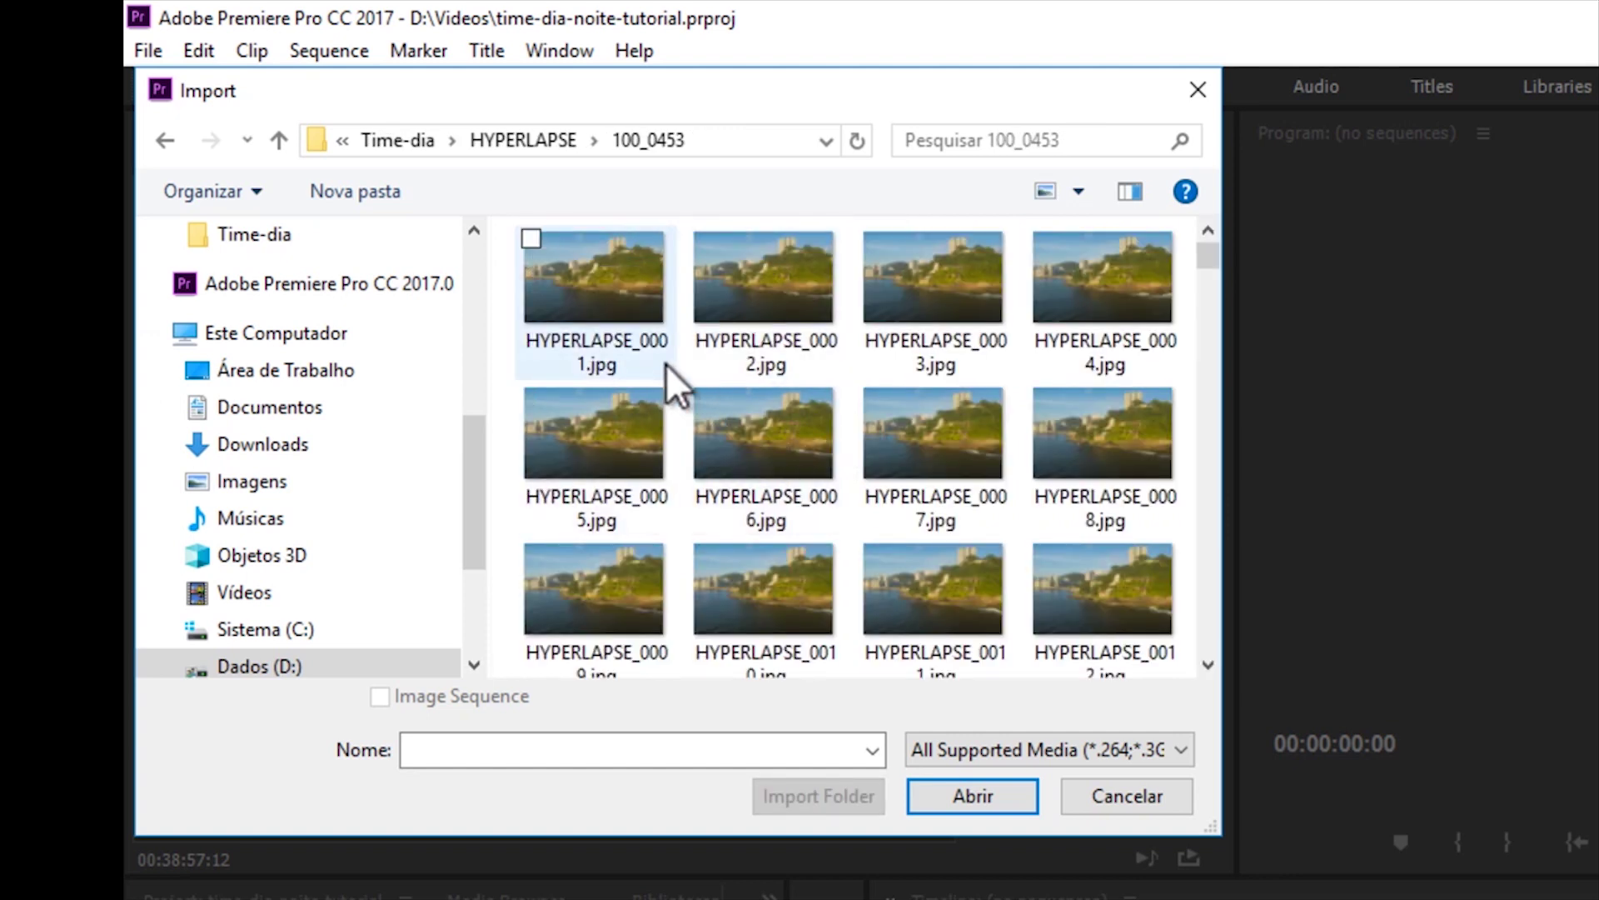
{"action": "left_click", "coordinate": [530, 239]}
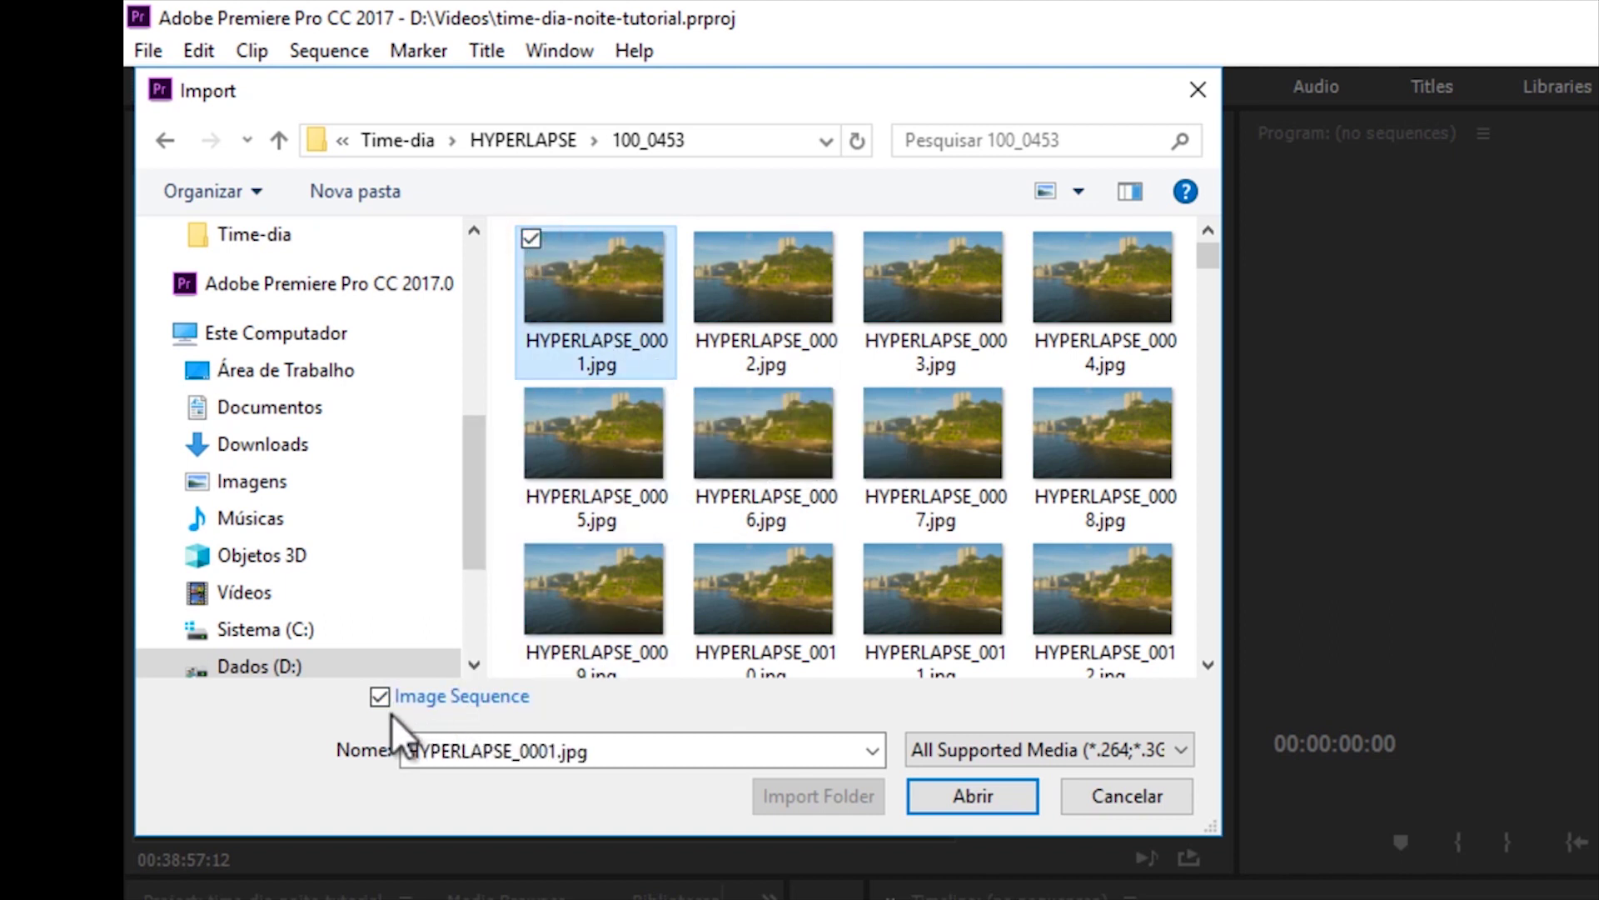
{"action": "left_click", "coordinate": [971, 797]}
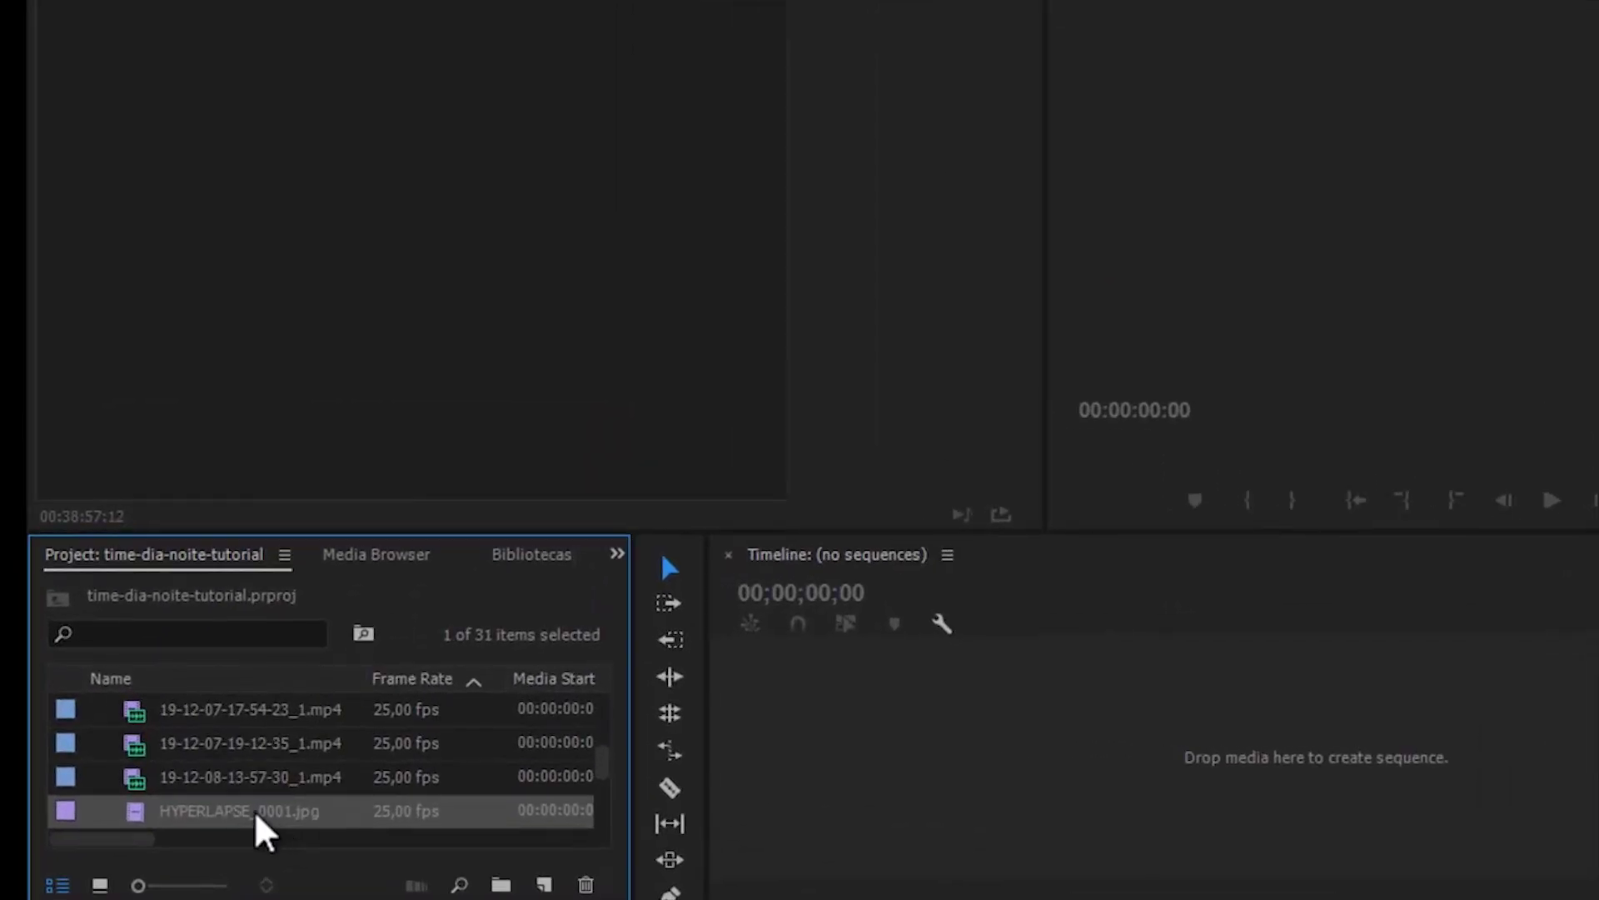
Open the imported HYPERLAPSE_0001.jpg sequence in the Source monitor and play it to check the day footage
{"action": "double_click", "coordinate": [158, 810]}
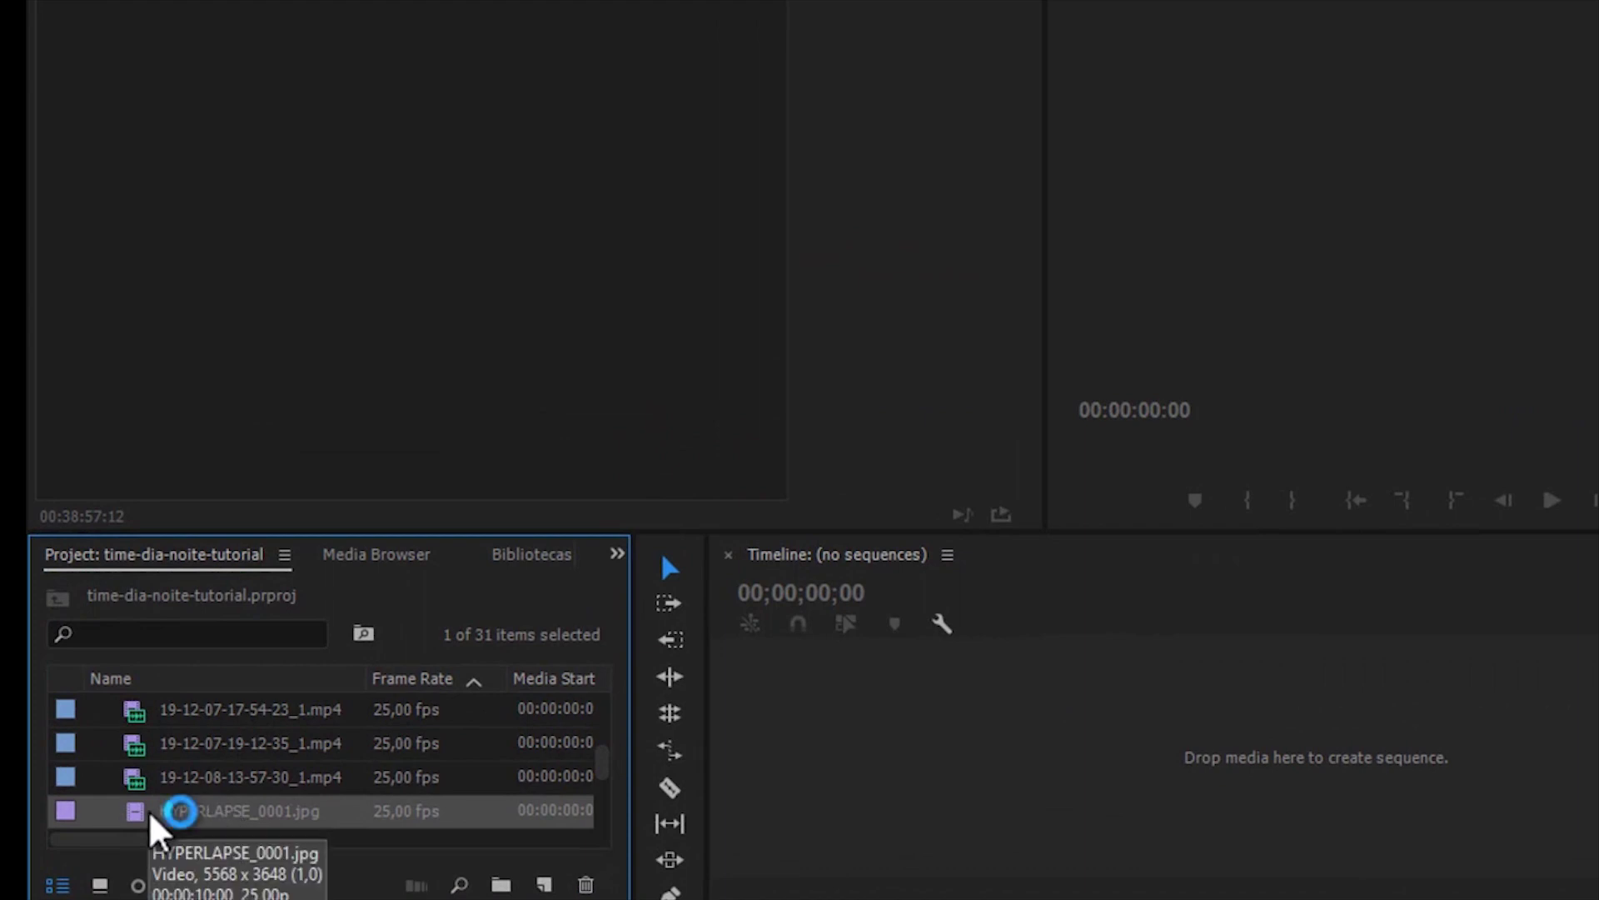
{"action": "left_click", "coordinate": [535, 501]}
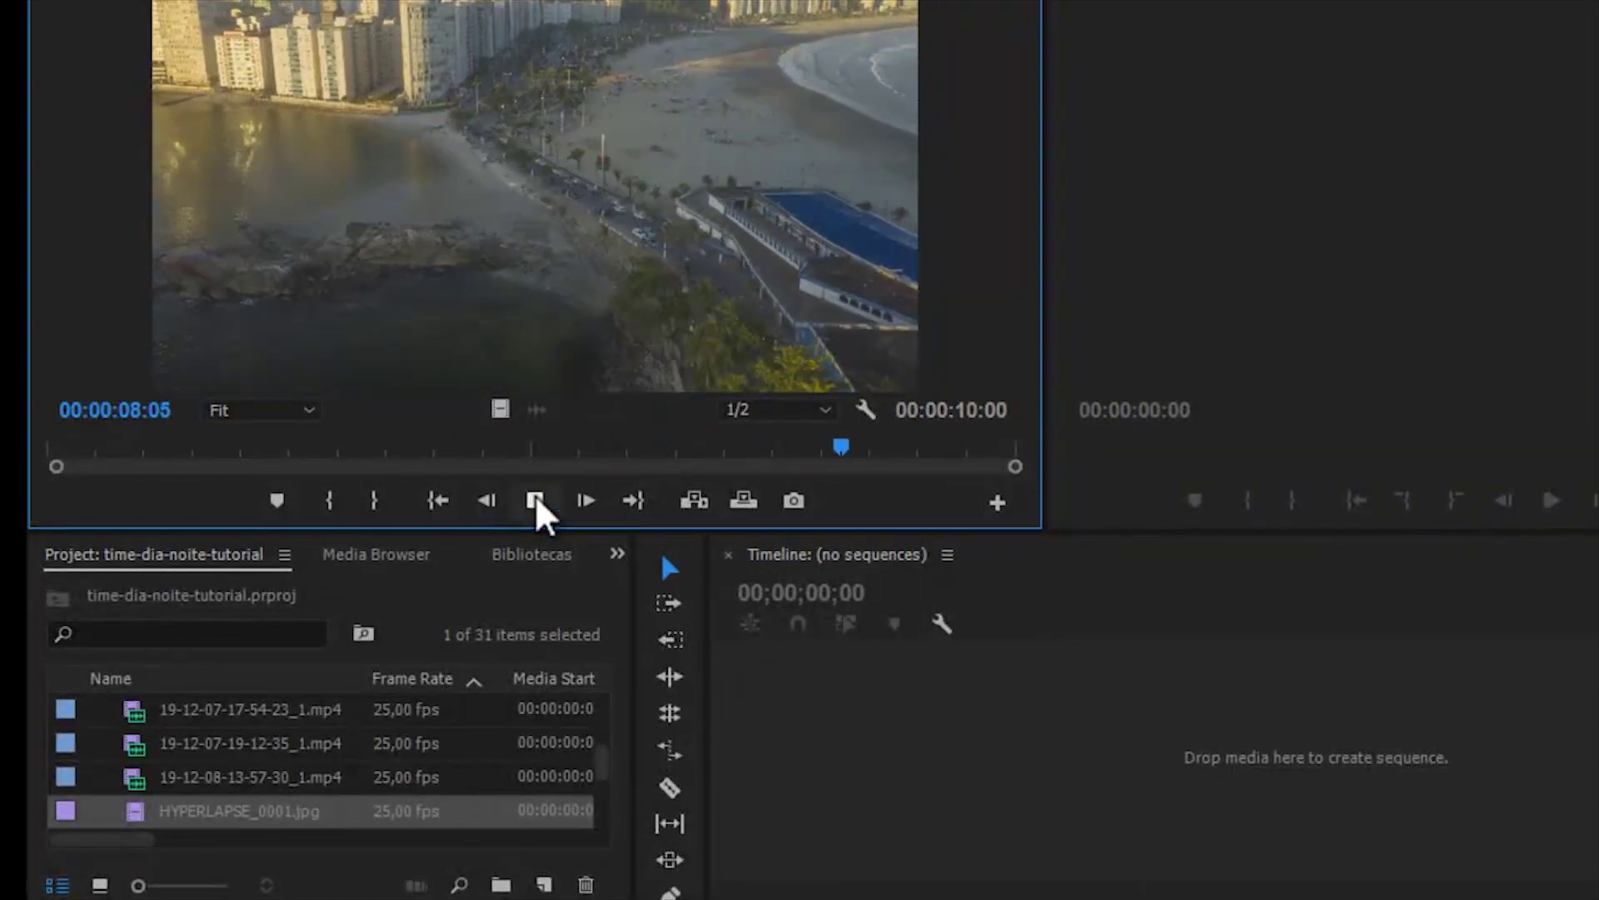
{"action": "left_click", "coordinate": [535, 499]}
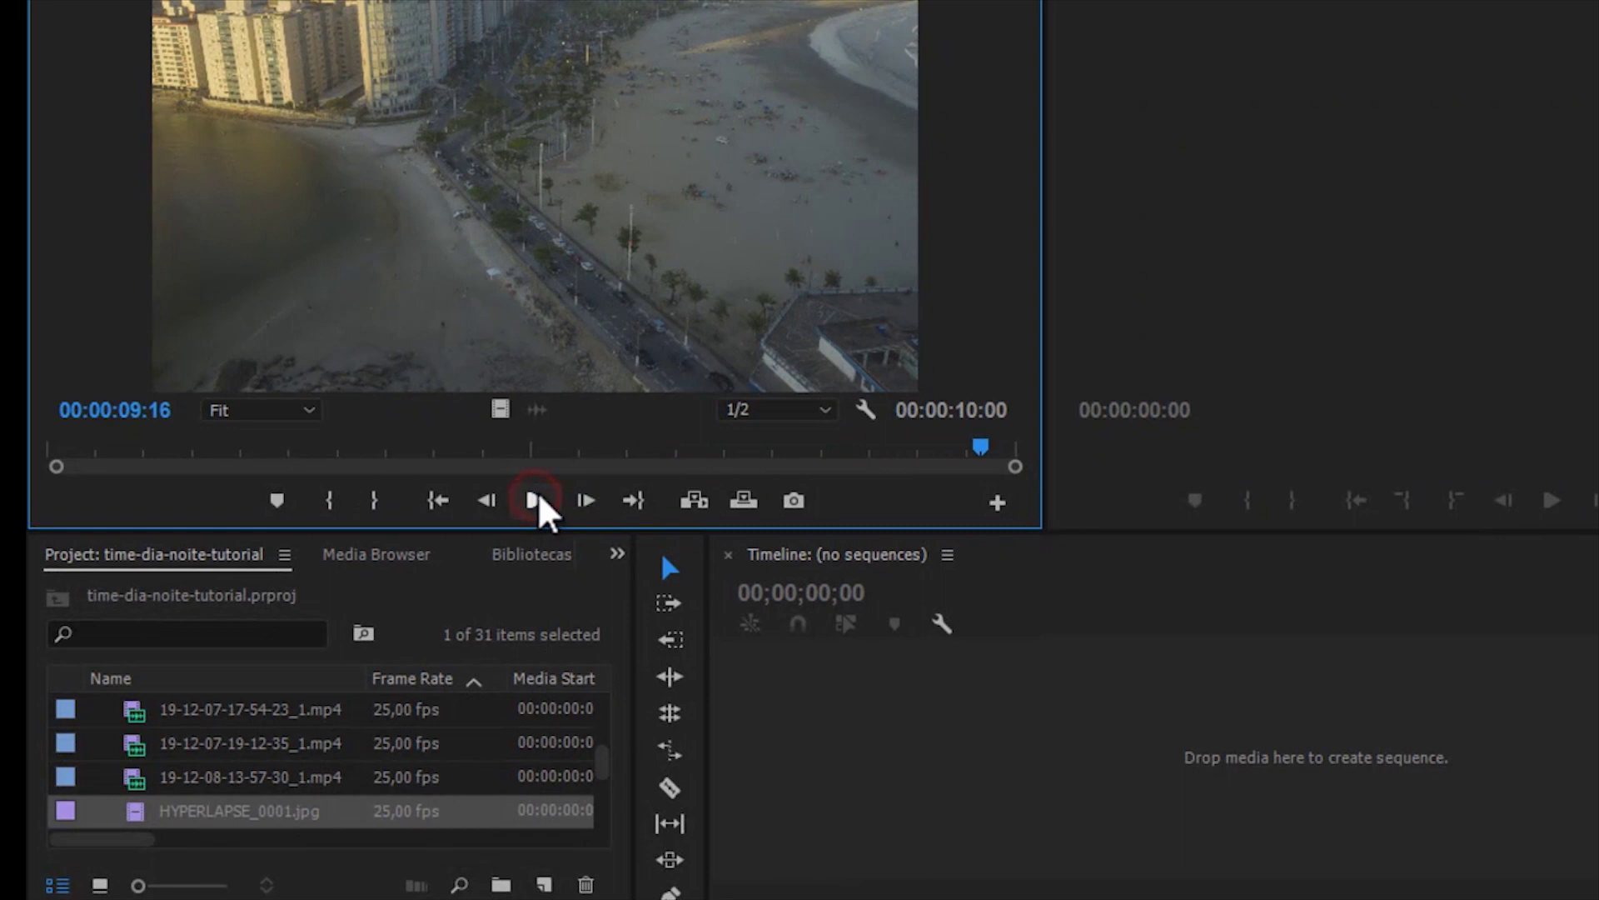
Rename the imported HYPERLAPSE_0001.jpg clip in the project as dia-time
{"action": "left_click", "coordinate": [227, 812]}
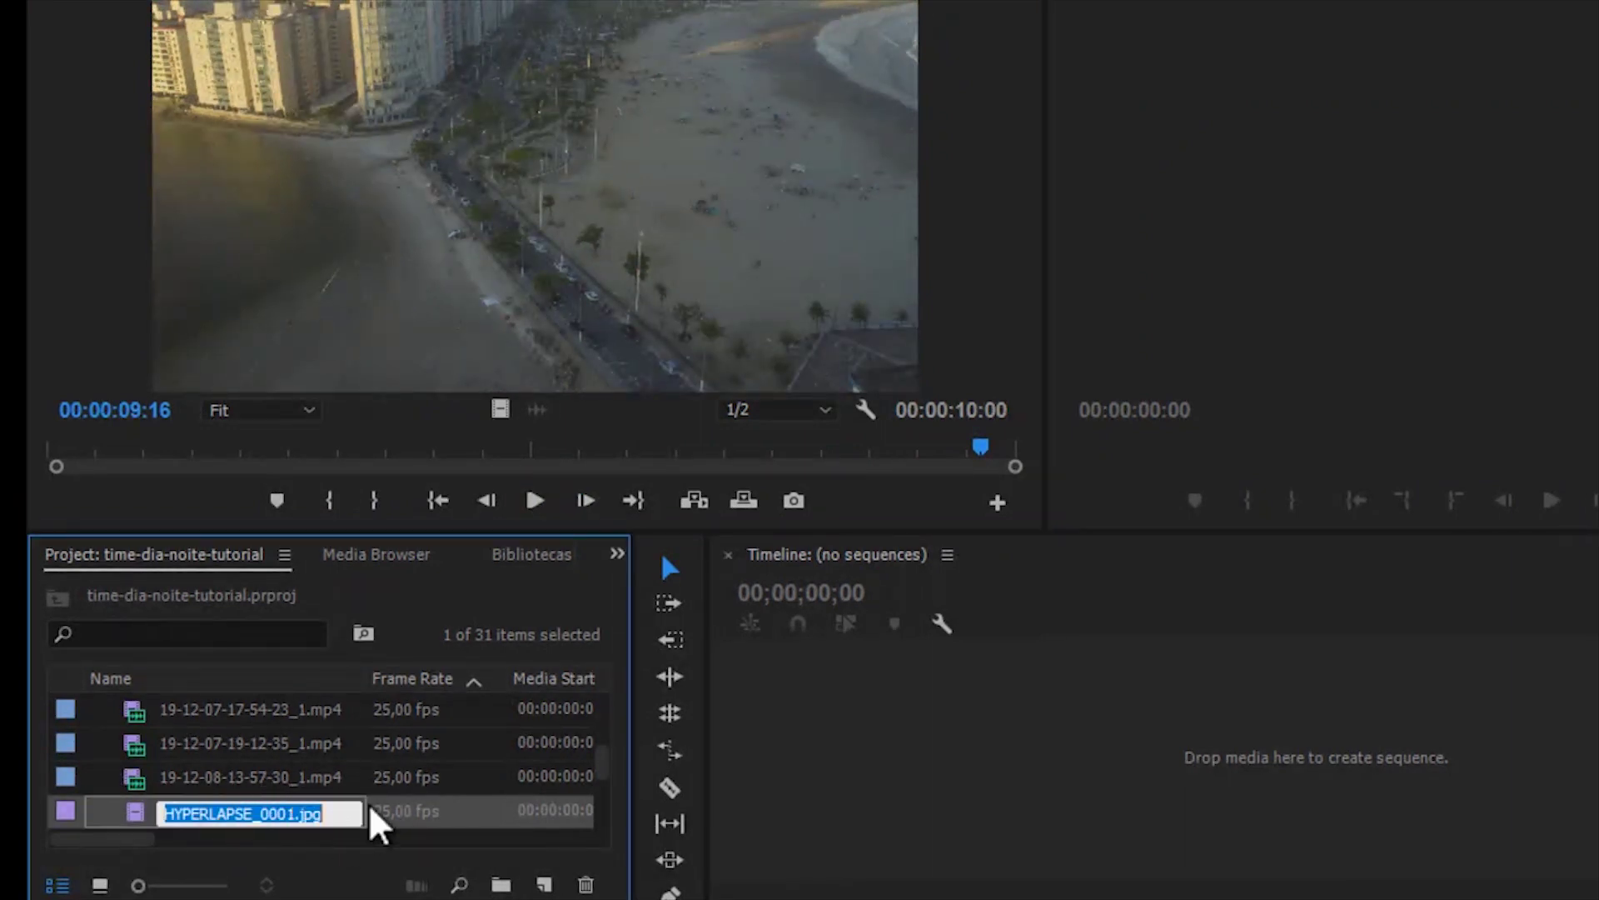
{"action": "type", "text": "dia-time"}
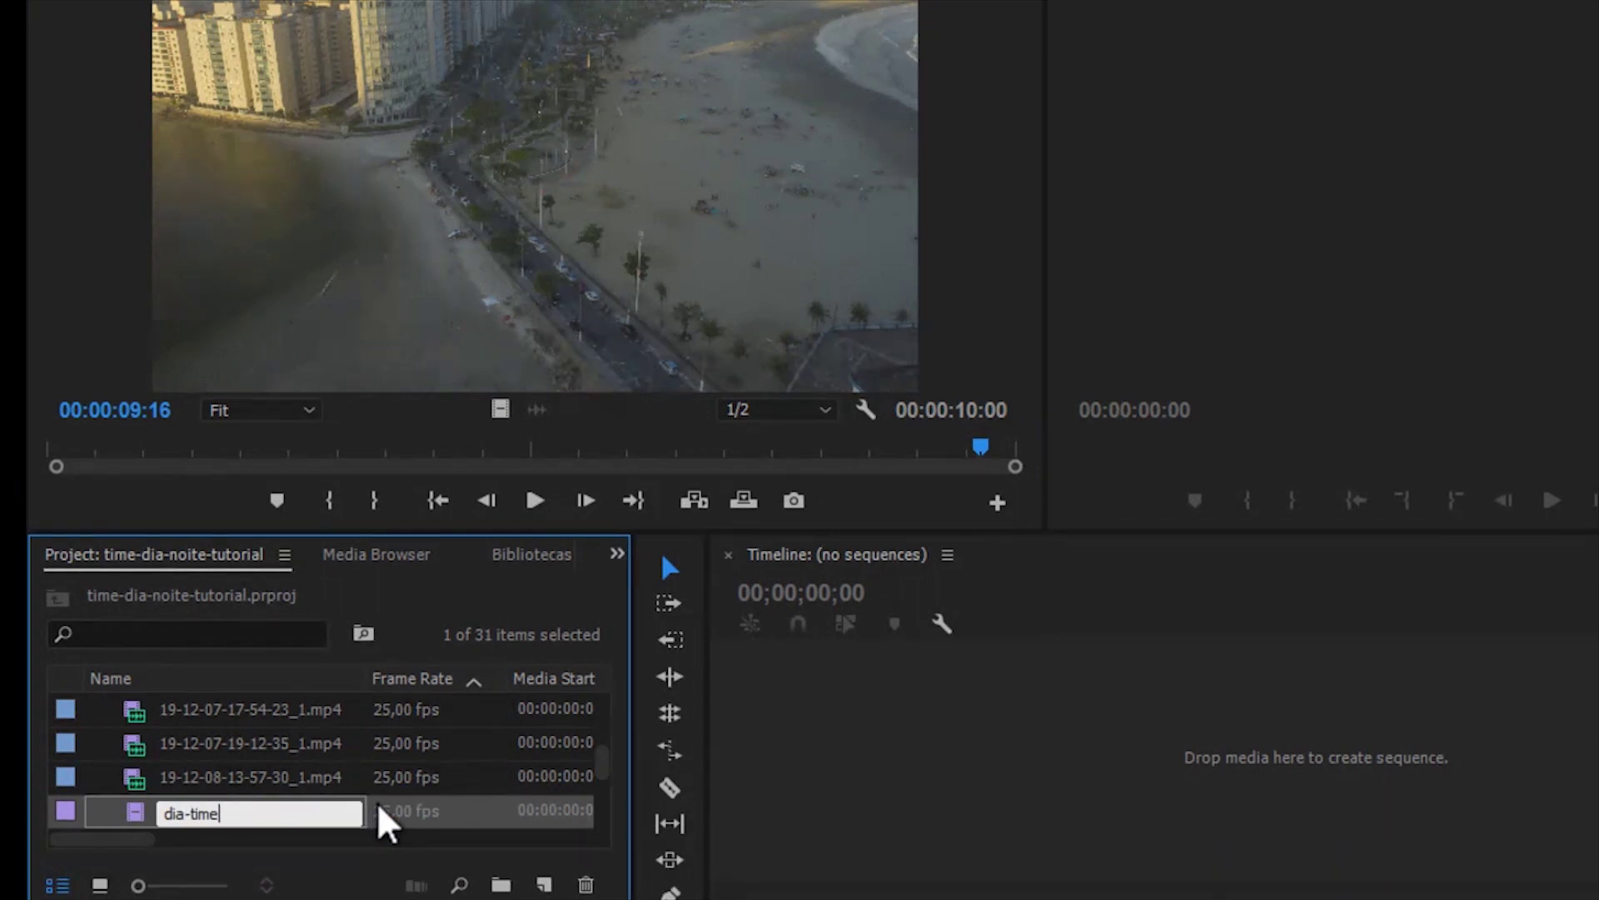
{"action": "left_click", "coordinate": [130, 815]}
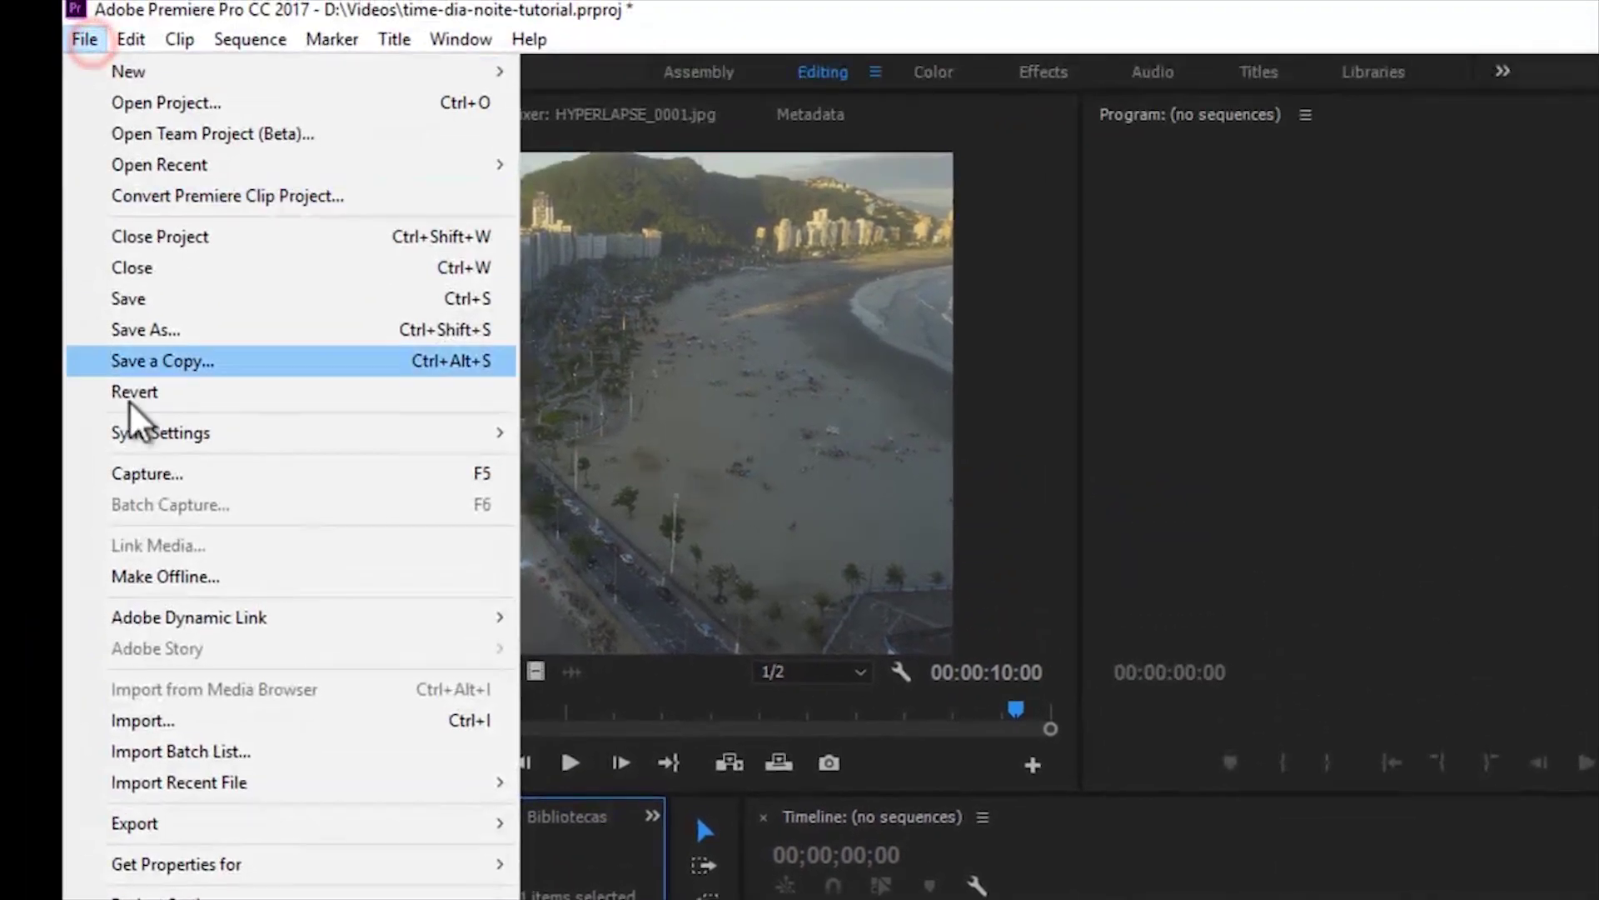
Import the night image sequence starting at HYPERLAPSE_0001.jpg from the time-noite\HYPERLAPSE\100_0038 folder
{"action": "left_click", "coordinate": [156, 634]}
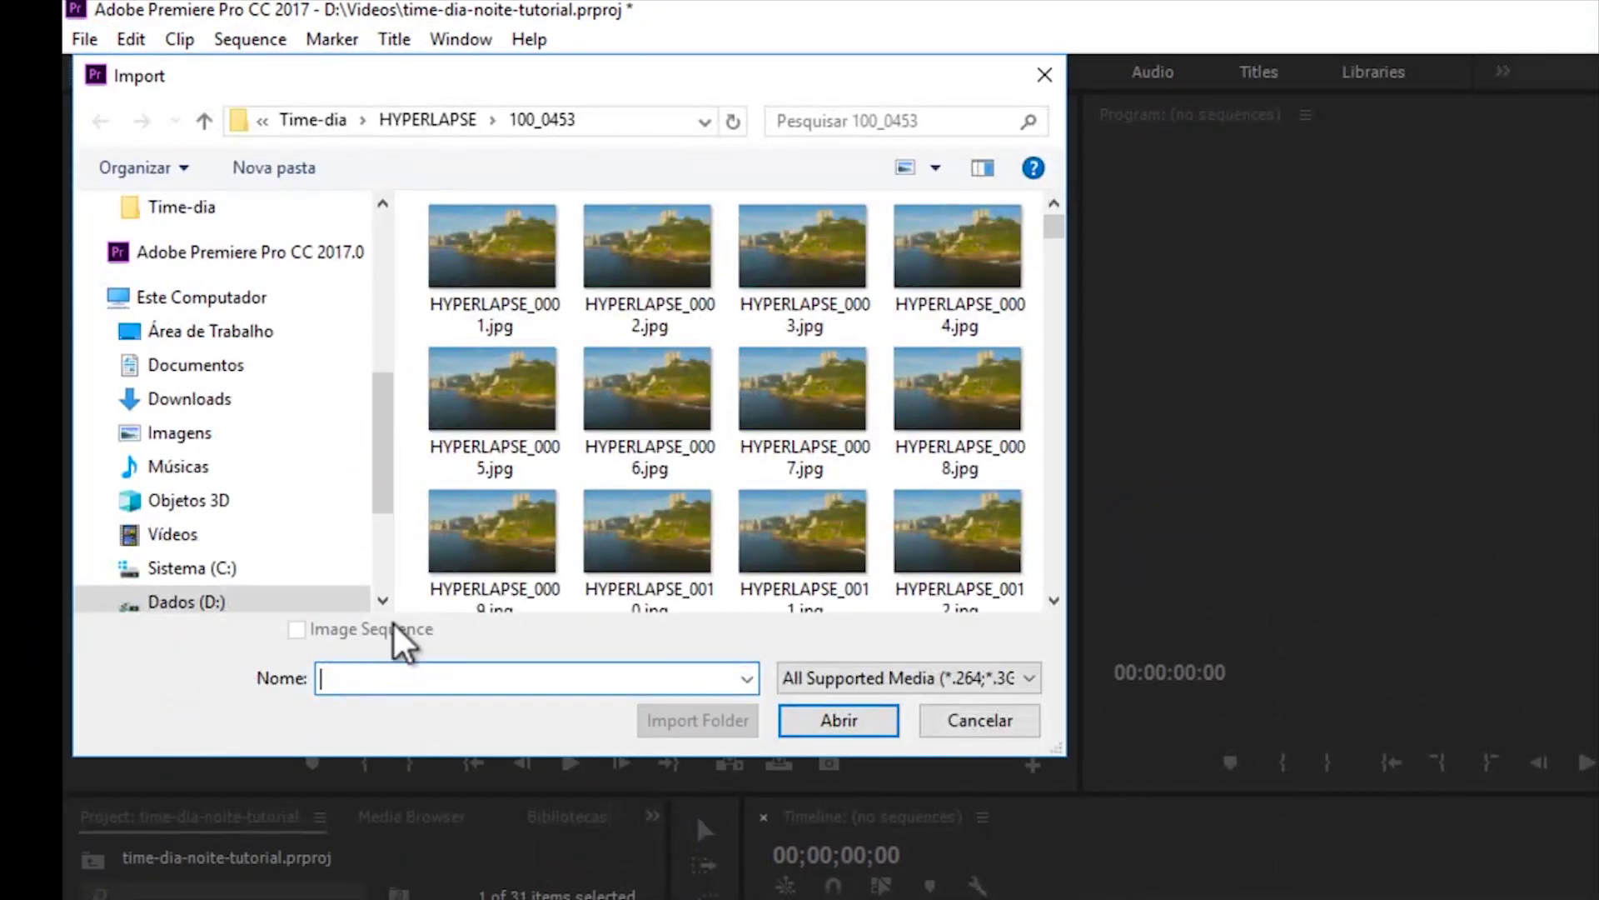
{"action": "left_click", "coordinate": [323, 118]}
{"action": "left_click", "coordinate": [472, 119]}
{"action": "scroll", "coordinate": [583, 542], "scroll_direction": "down", "scroll_amount": 1}
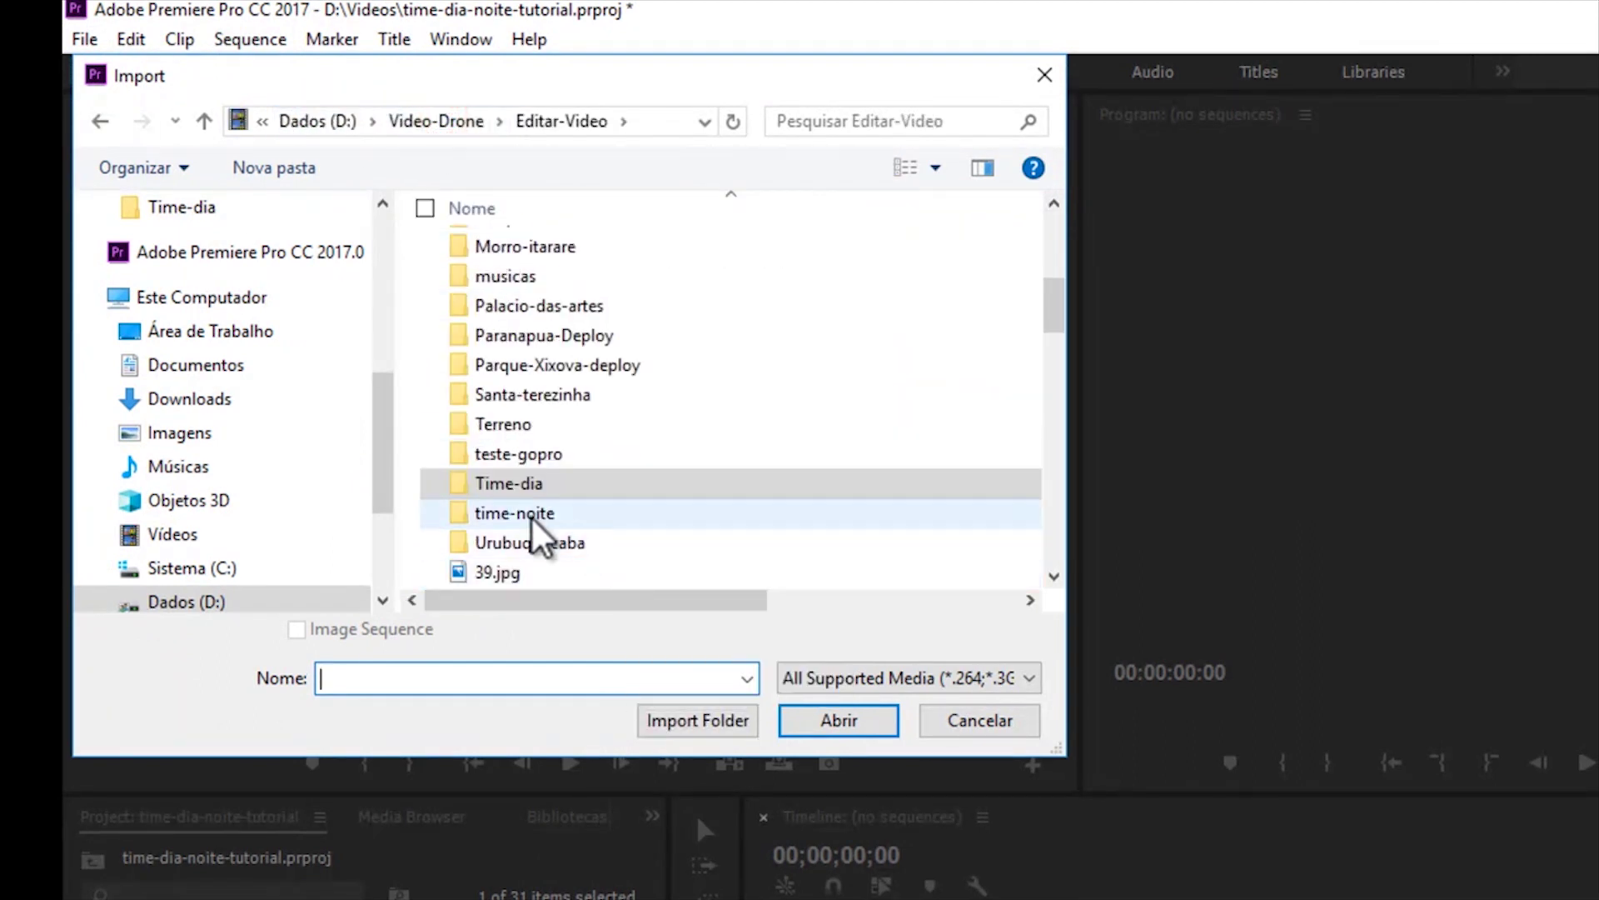
{"action": "double_click", "coordinate": [528, 510]}
{"action": "left_click", "coordinate": [520, 281]}
{"action": "double_click", "coordinate": [521, 281]}
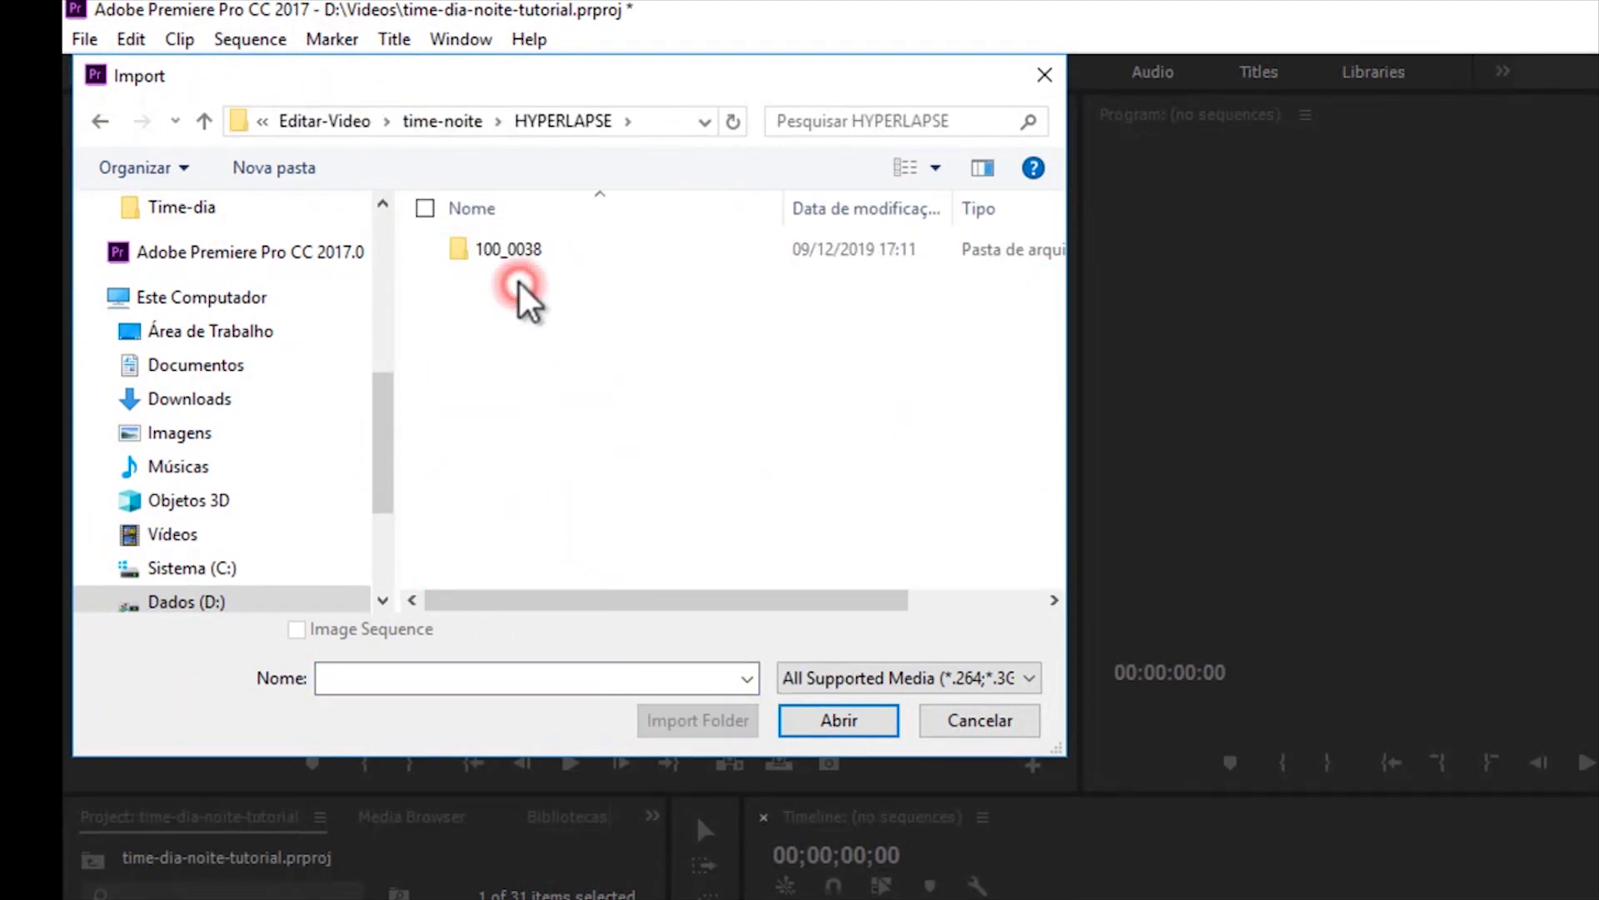
{"action": "double_click", "coordinate": [500, 254]}
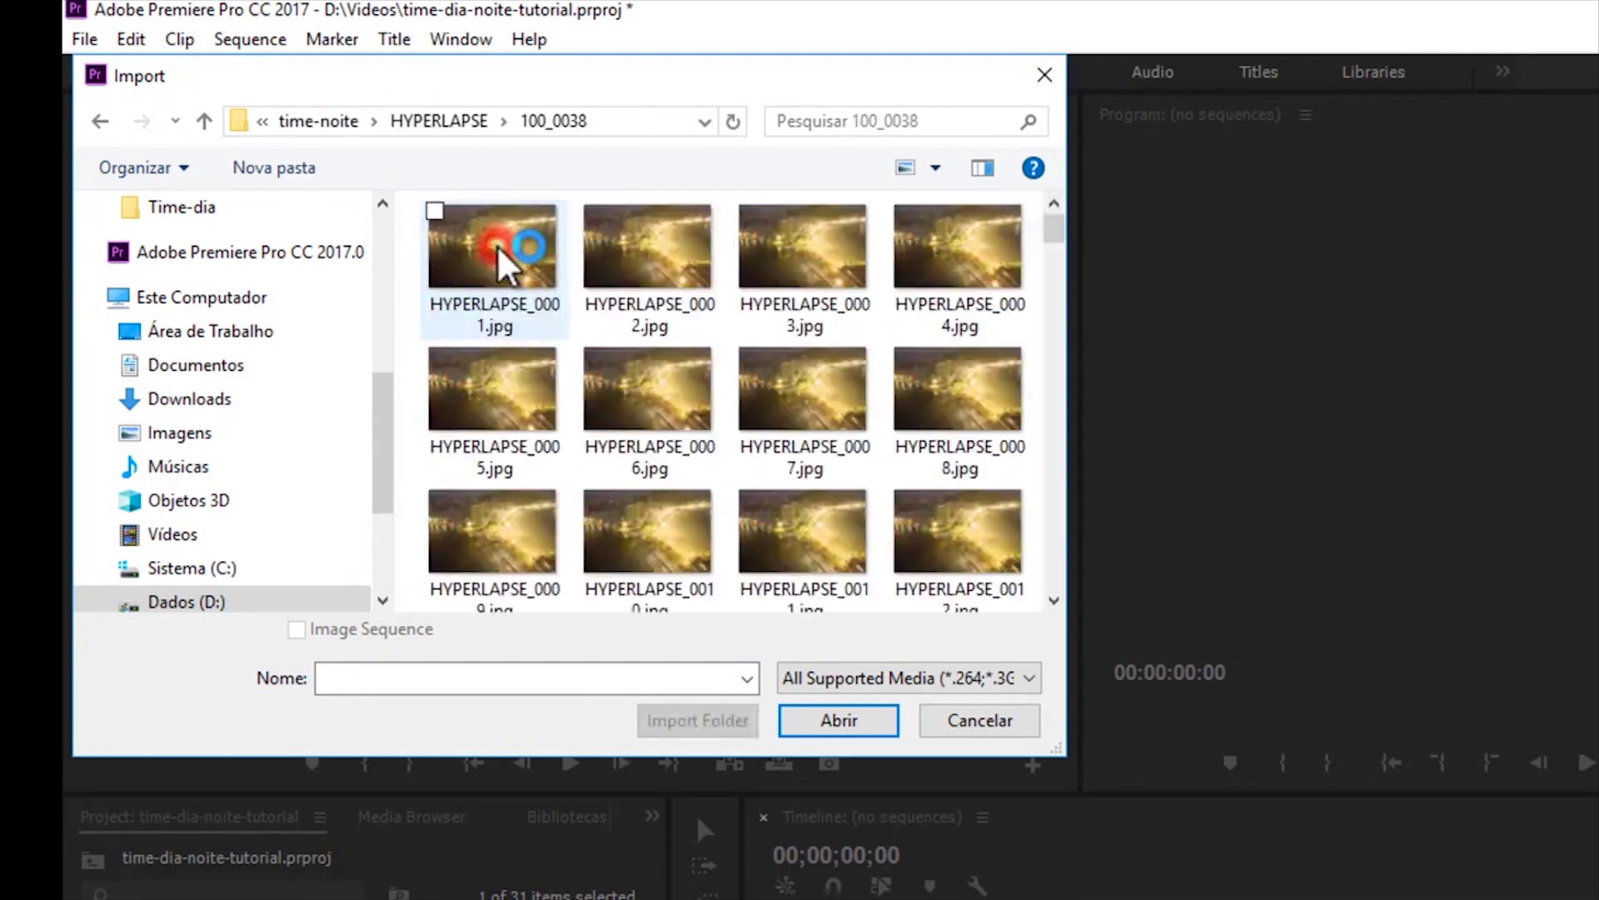
{"action": "left_click", "coordinate": [430, 224]}
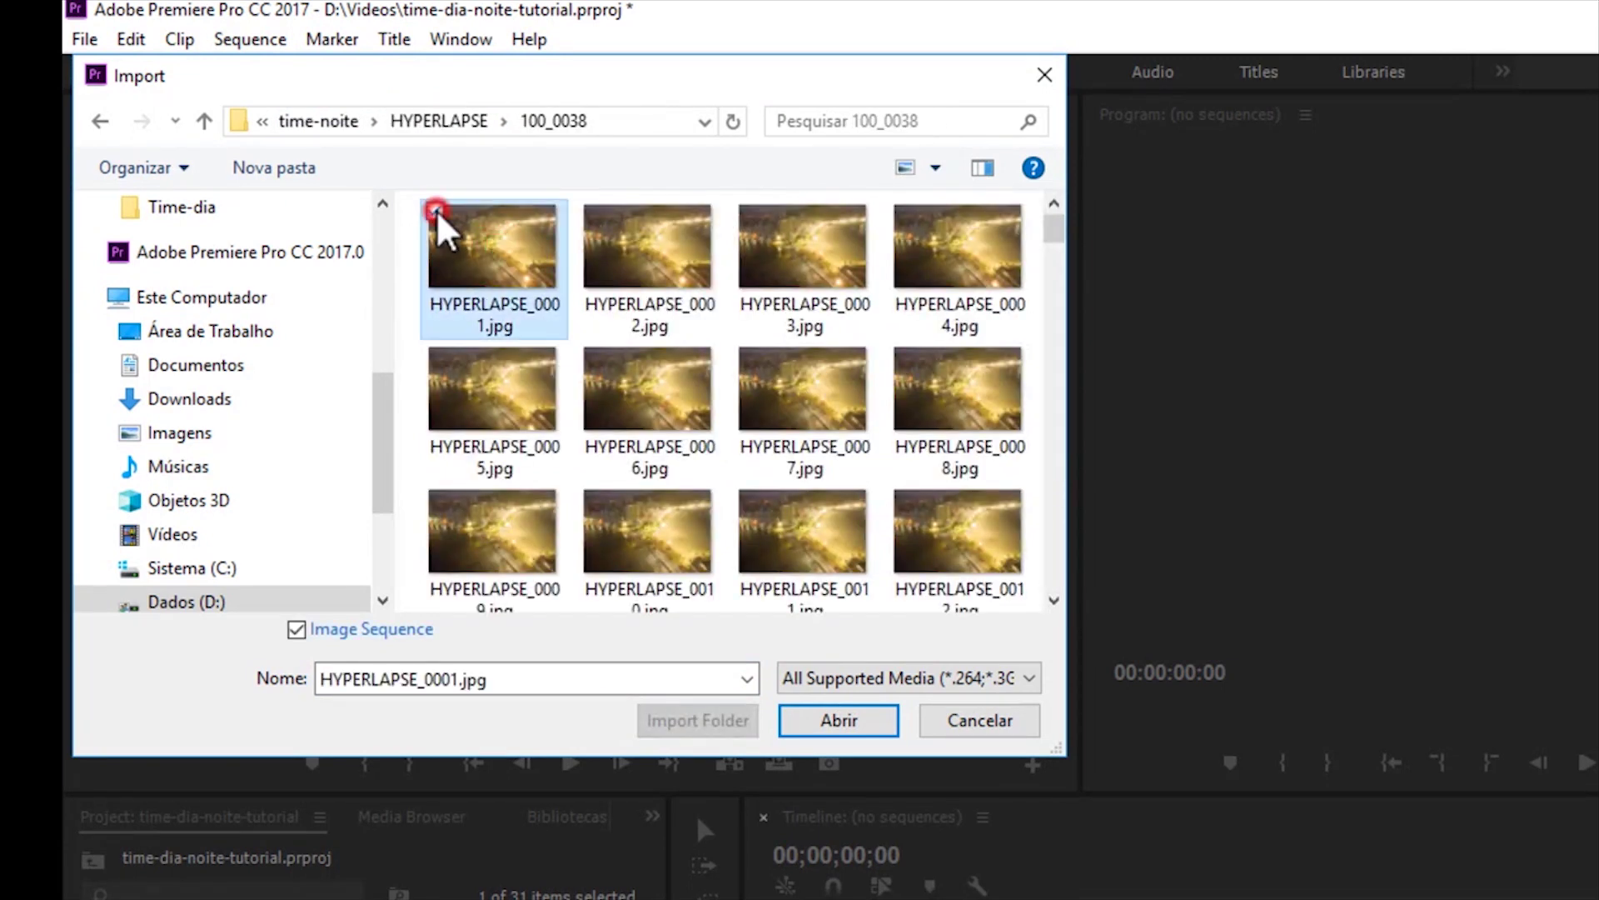
{"action": "left_click", "coordinate": [830, 722]}
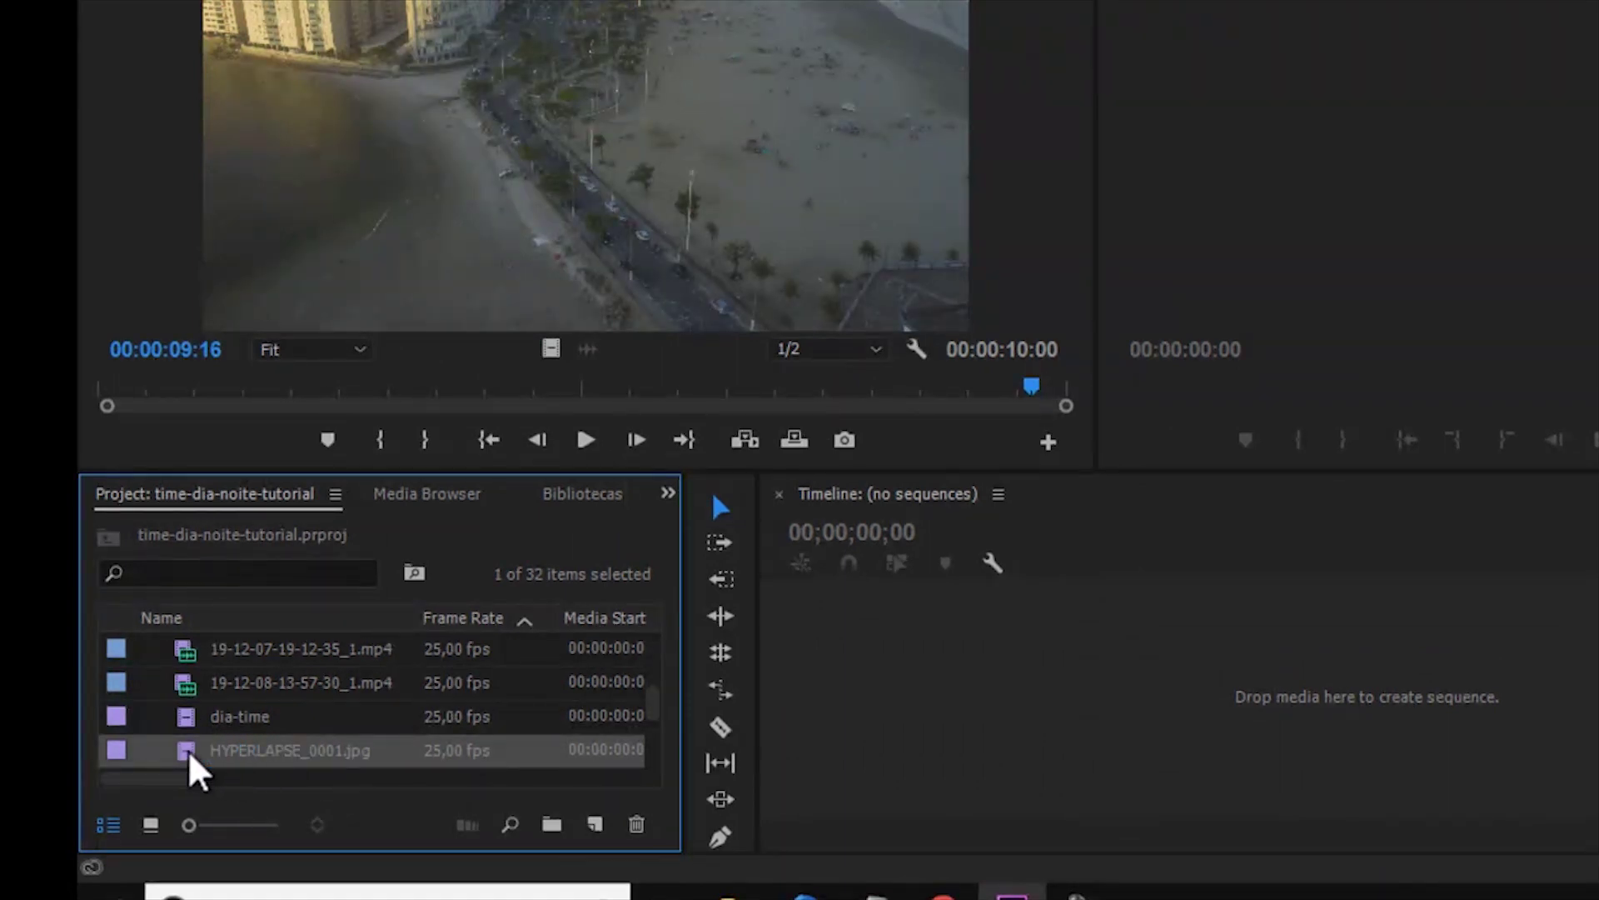
Rename the newly imported night clip HYPERLAPSE_0001.jpg in the project as noite-time
{"action": "left_click", "coordinate": [217, 751]}
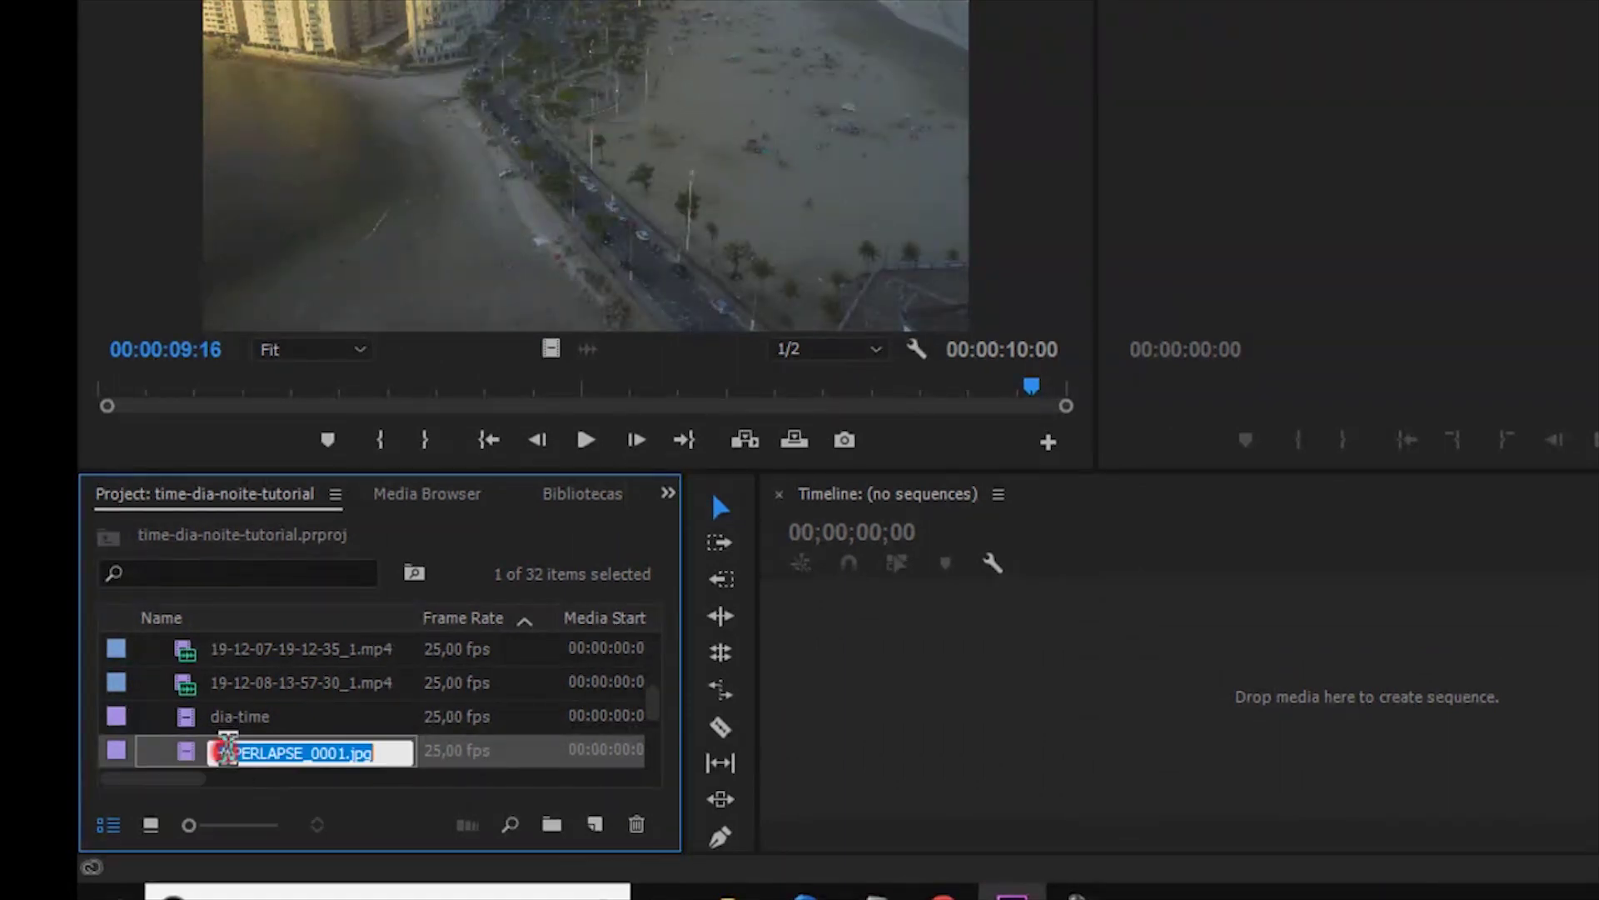
{"action": "type", "text": "noite-time"}
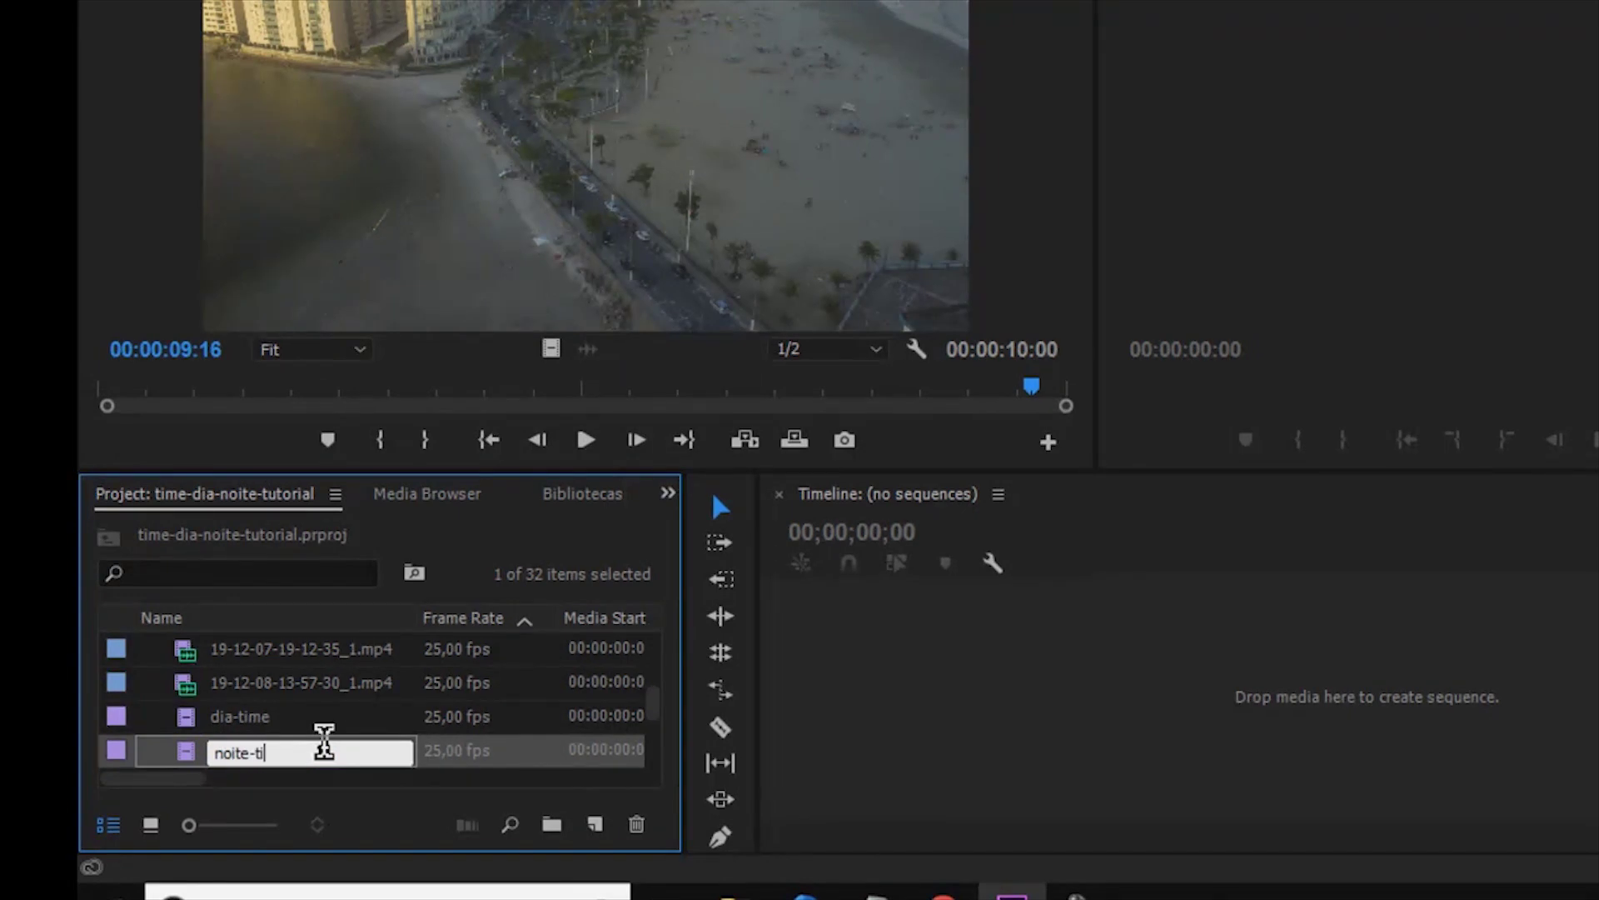
{"action": "left_click", "coordinate": [187, 726]}
{"action": "left_click", "coordinate": [187, 747]}
Try creating a sequence from the dia-time clip in the empty timeline and preview a frame about 2 seconds in
{"action": "left_click", "coordinate": [185, 716]}
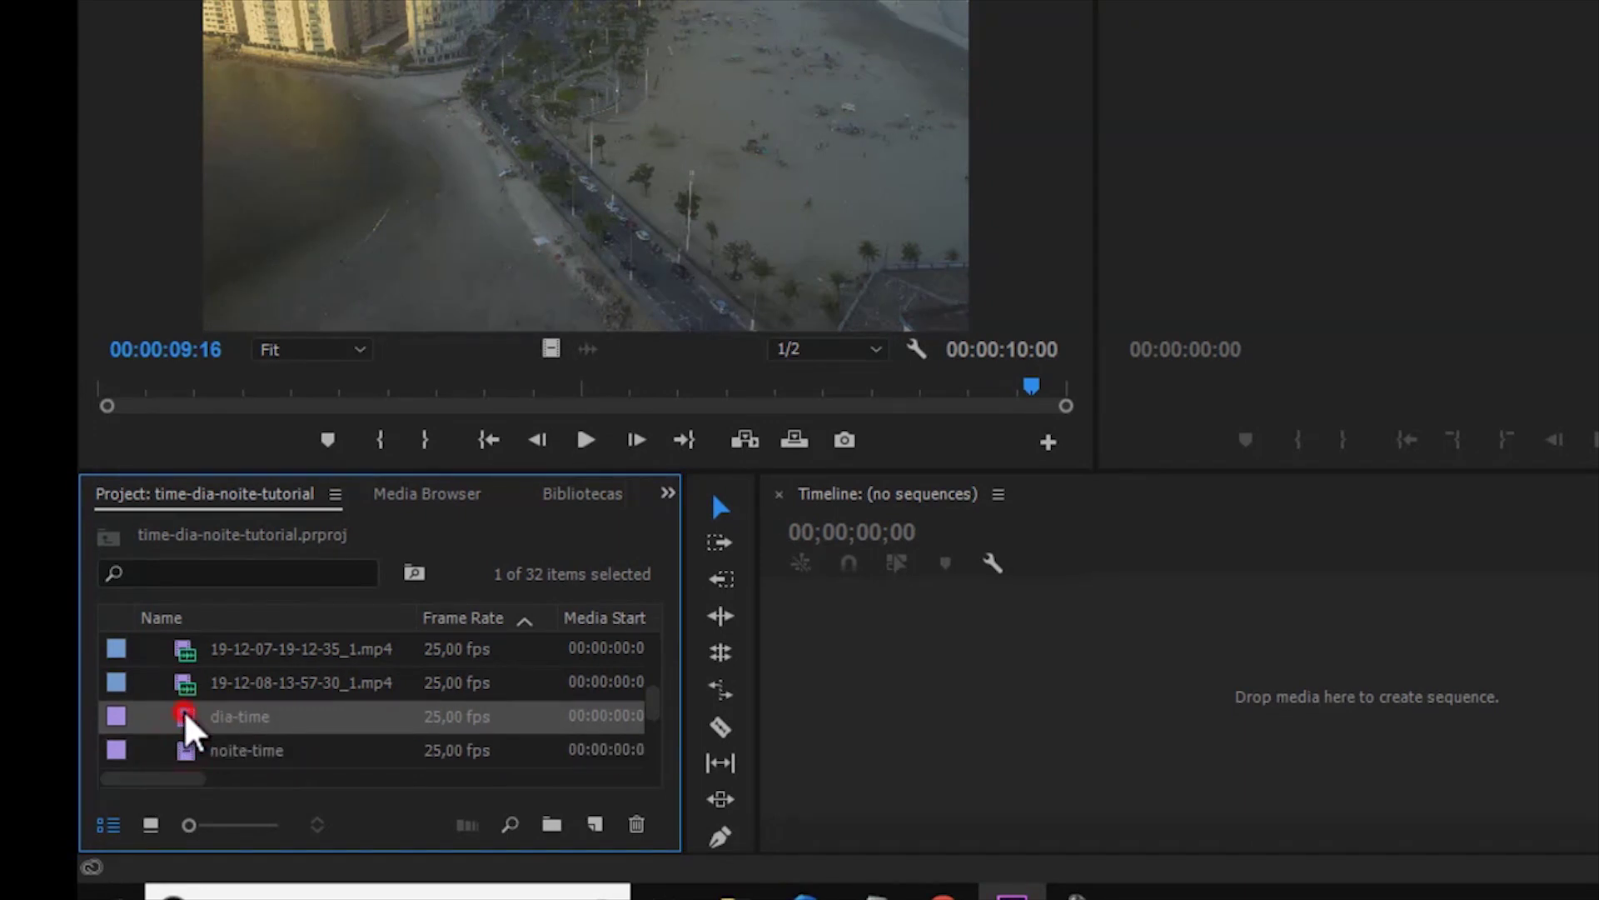
{"action": "left_click_drag", "start_coordinate": [113, 742], "coordinate": [1082, 706]}
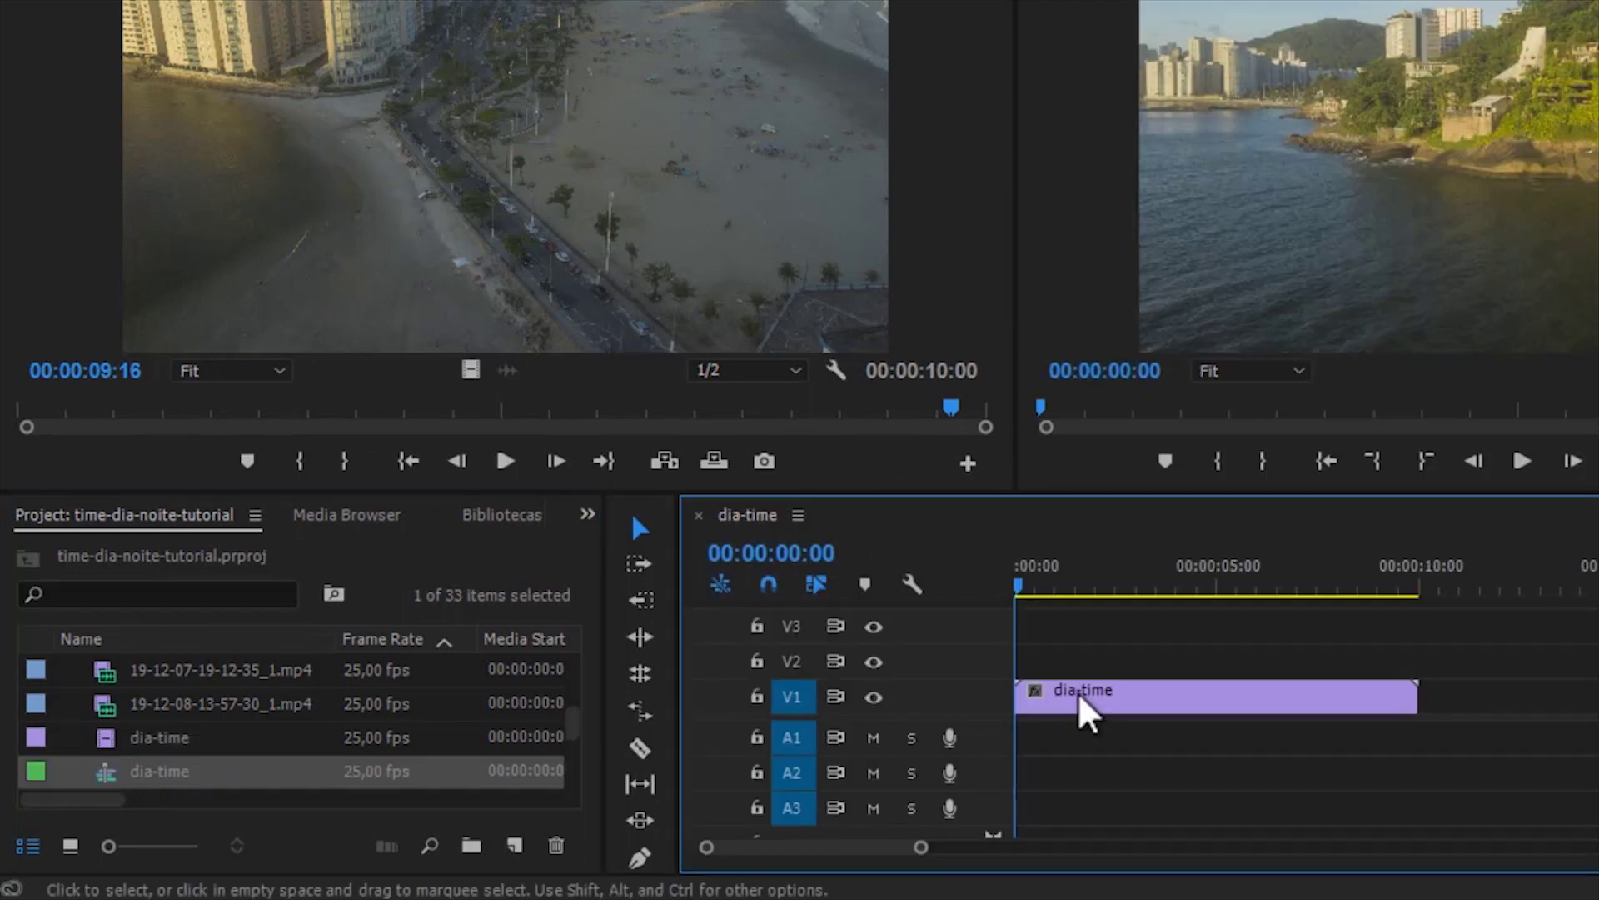
{"action": "left_click", "coordinate": [1124, 566]}
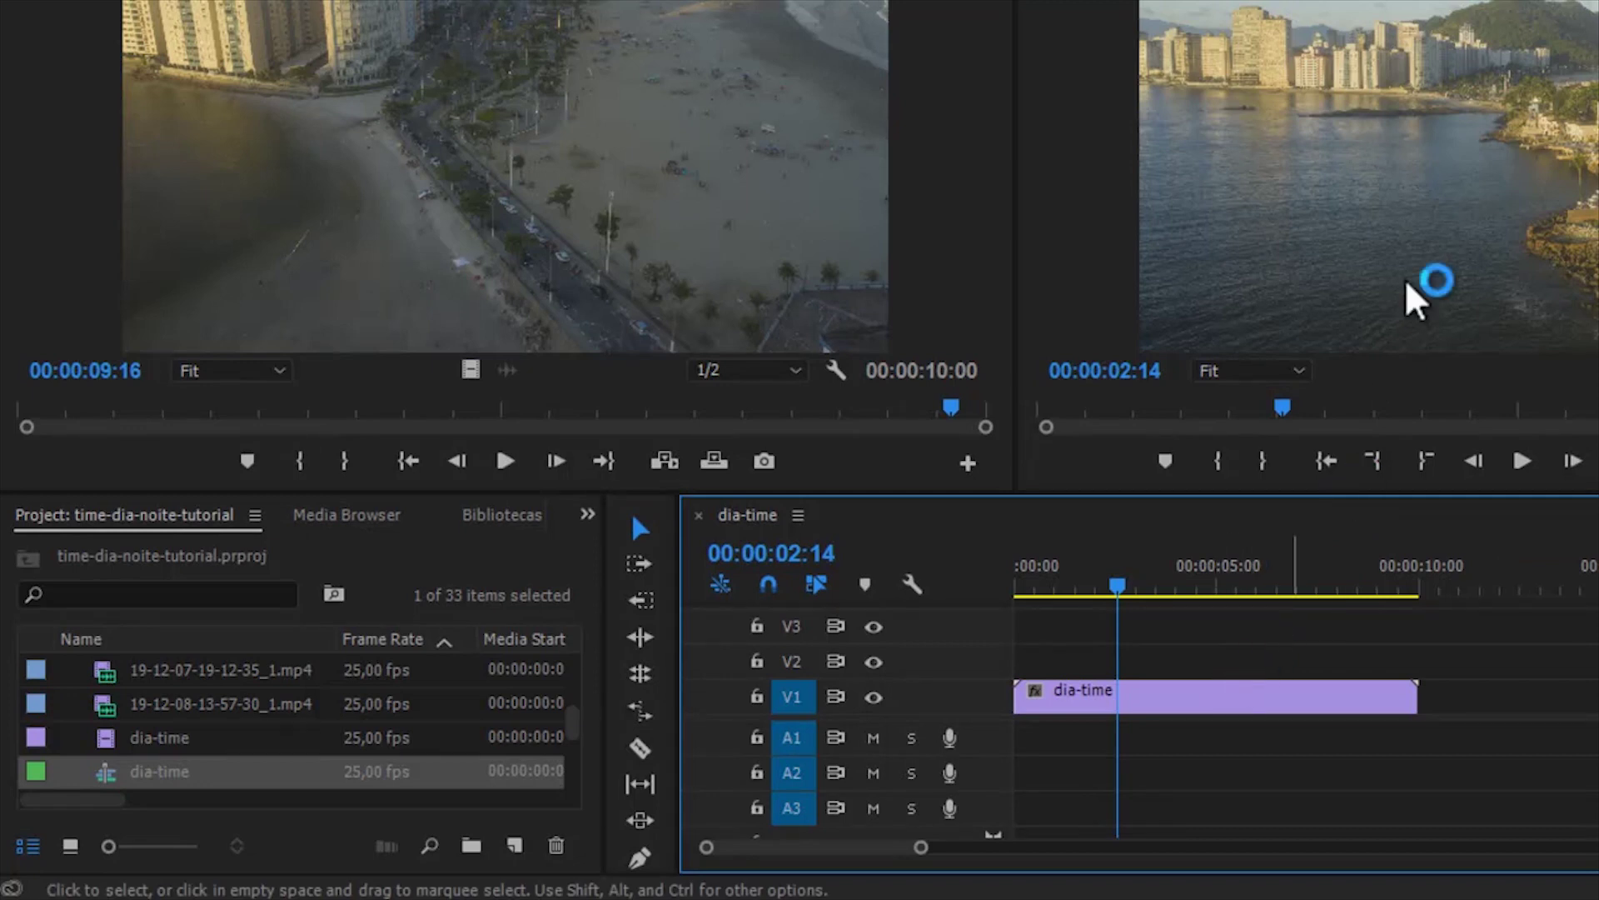
{"action": "left_click", "coordinate": [1070, 704]}
Close the dia-time sequence and delete it from the project, keeping the dia-time clip
{"action": "left_click", "coordinate": [699, 516]}
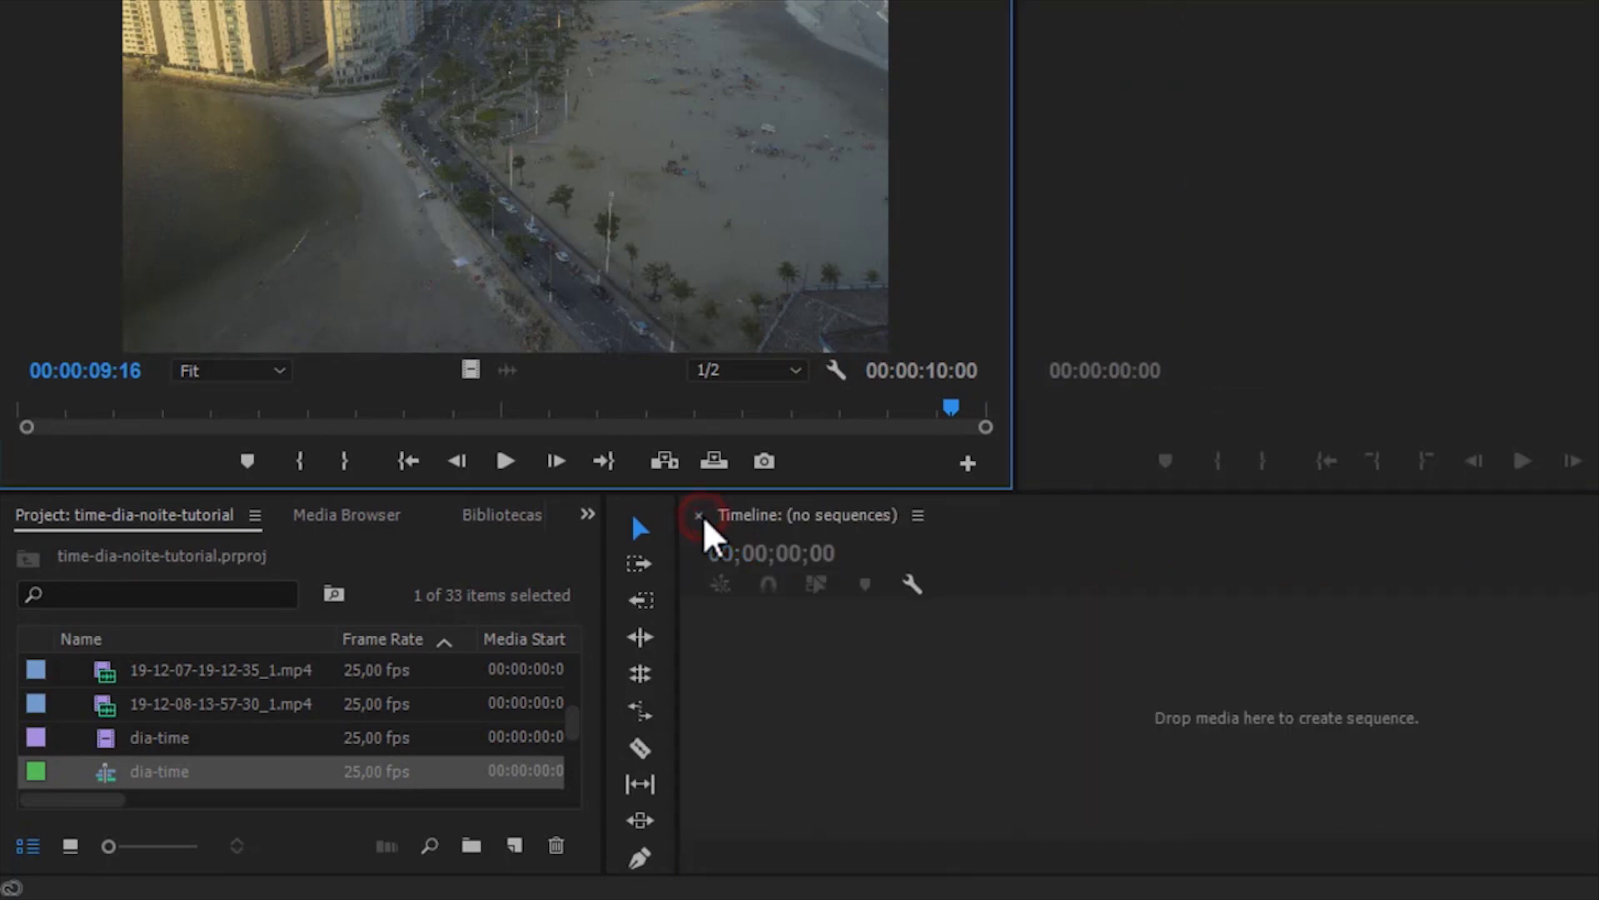
{"action": "left_click", "coordinate": [196, 773]}
{"action": "key", "text": "Delete"}
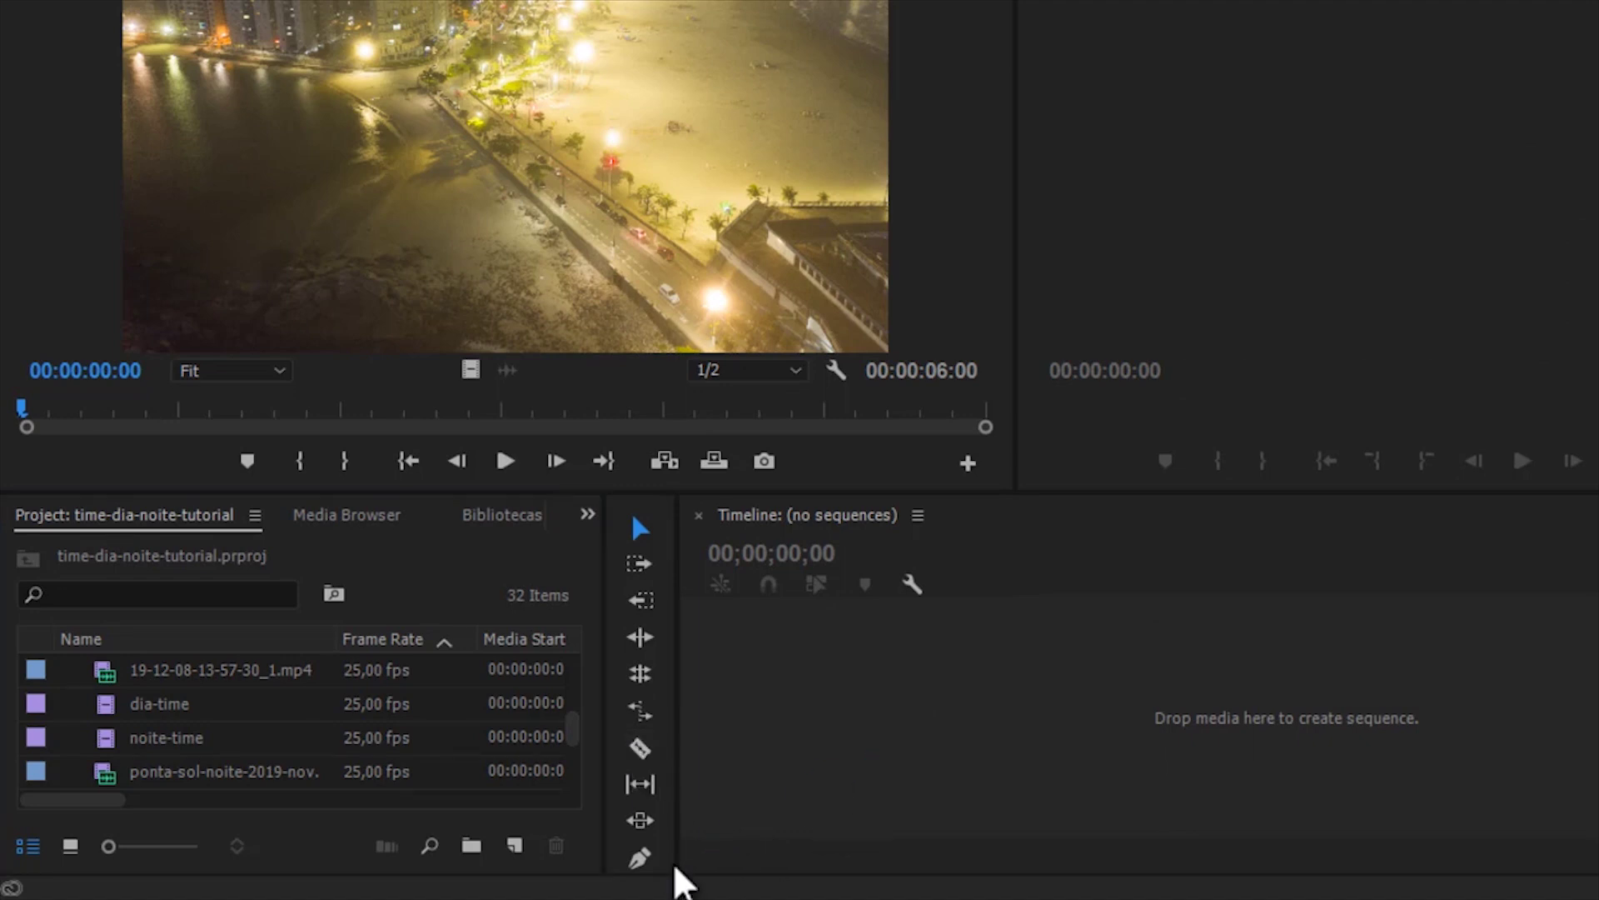
Browse to the Canal1 folder inside Editar-Video\Jardim-Santos, dismissing the Adobe Creative Cloud message
{"action": "key", "text": "ctrl+i"}
{"action": "left_click", "coordinate": [454, 232]}
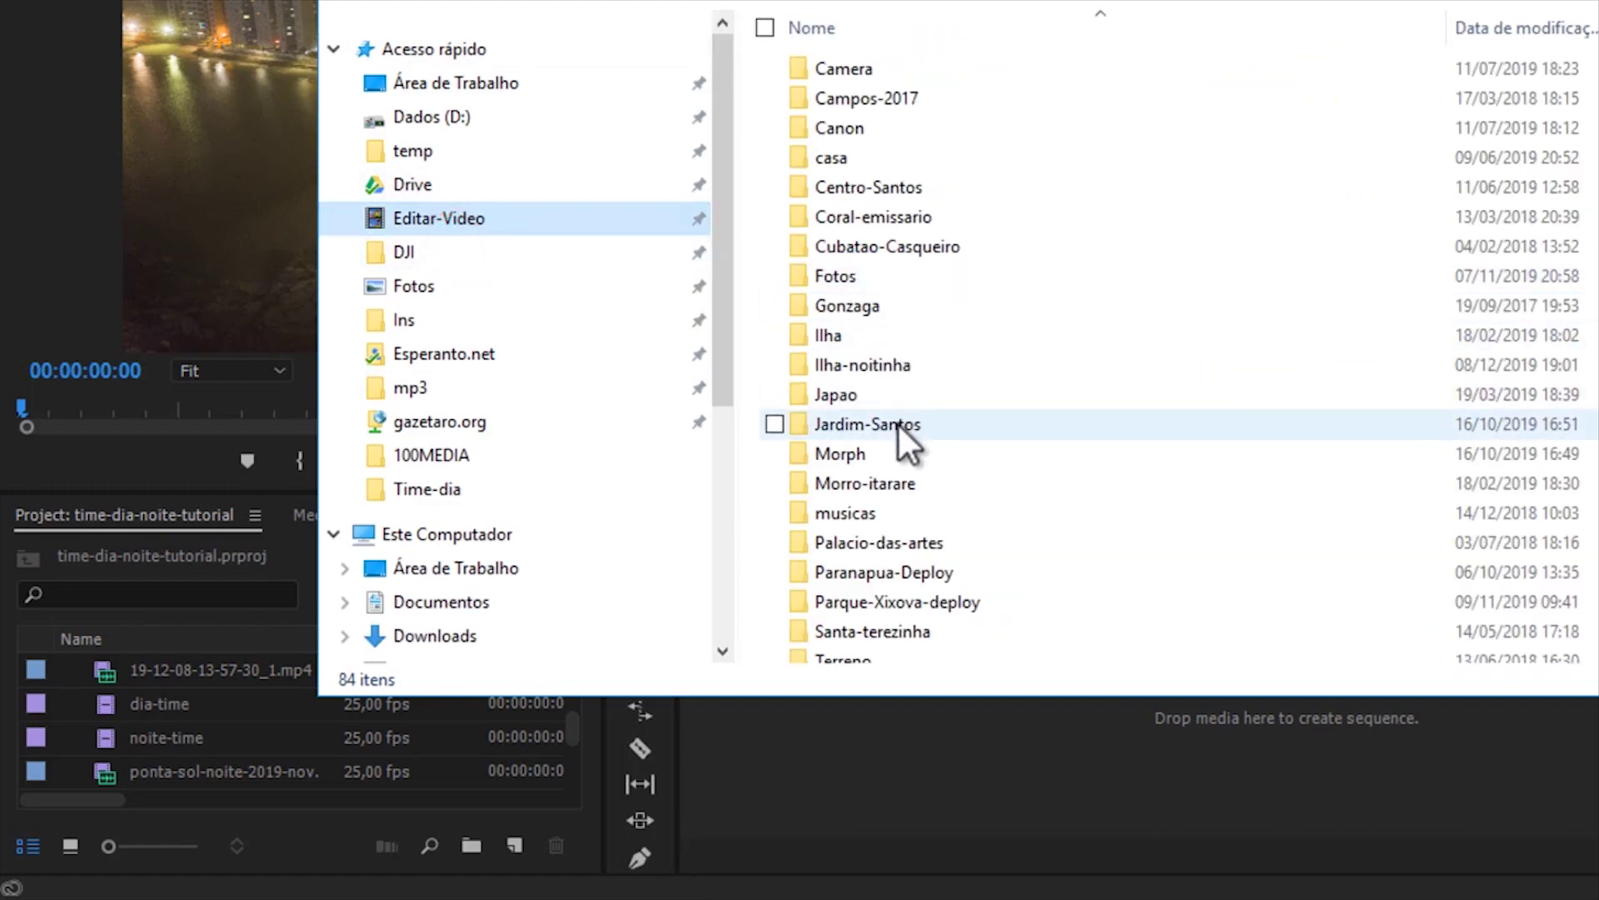
{"action": "double_click", "coordinate": [898, 425]}
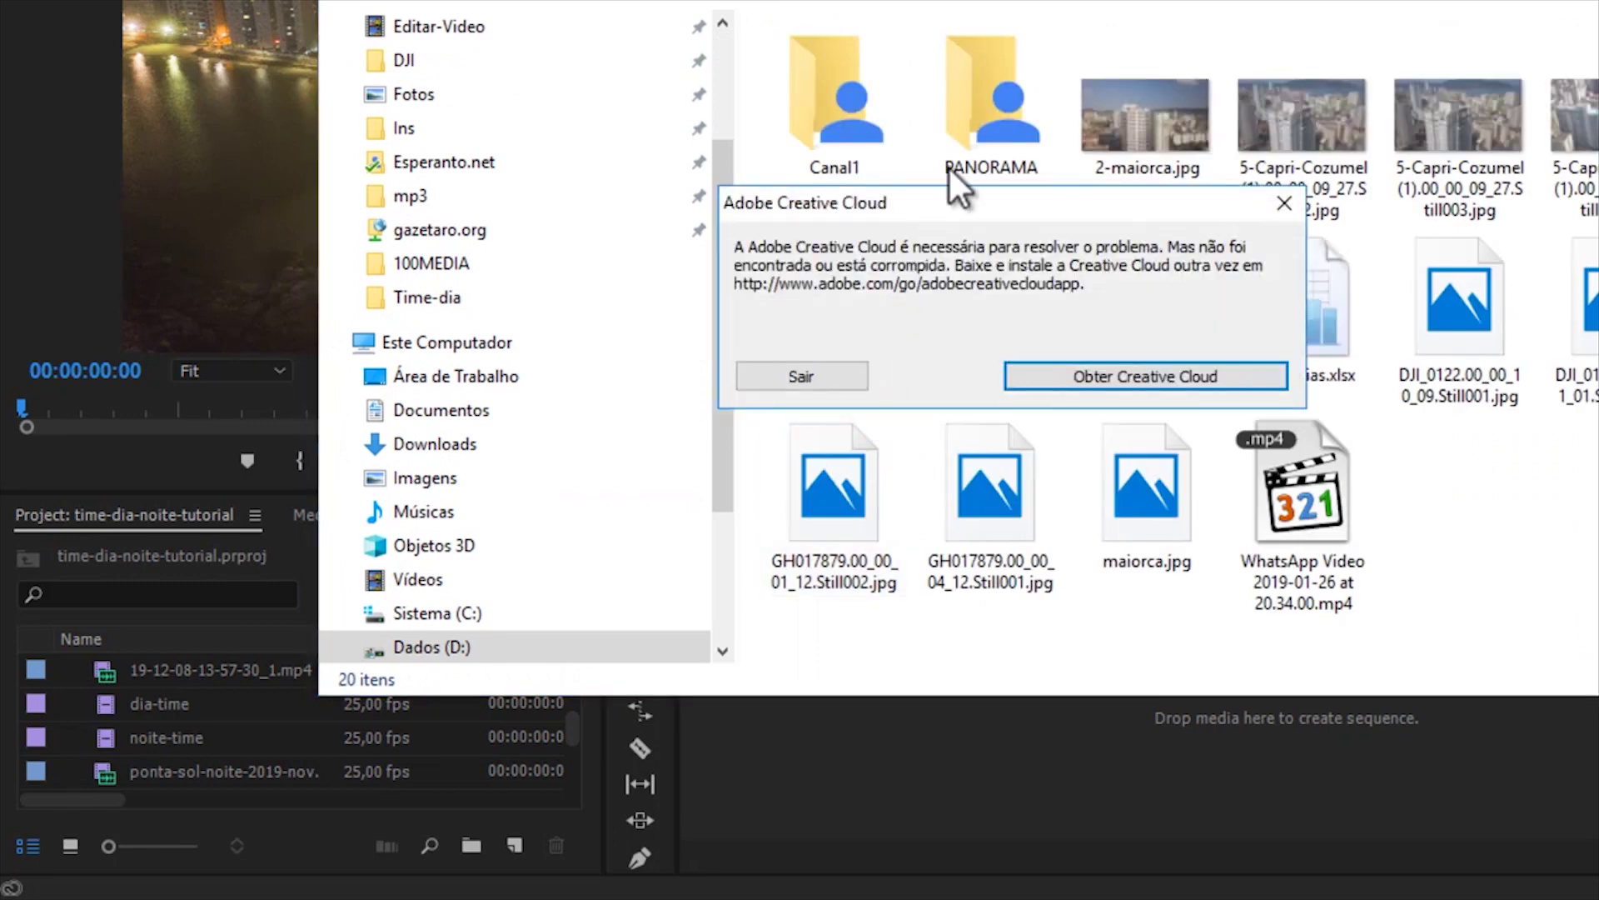
{"action": "left_click", "coordinate": [801, 376]}
{"action": "double_click", "coordinate": [833, 117]}
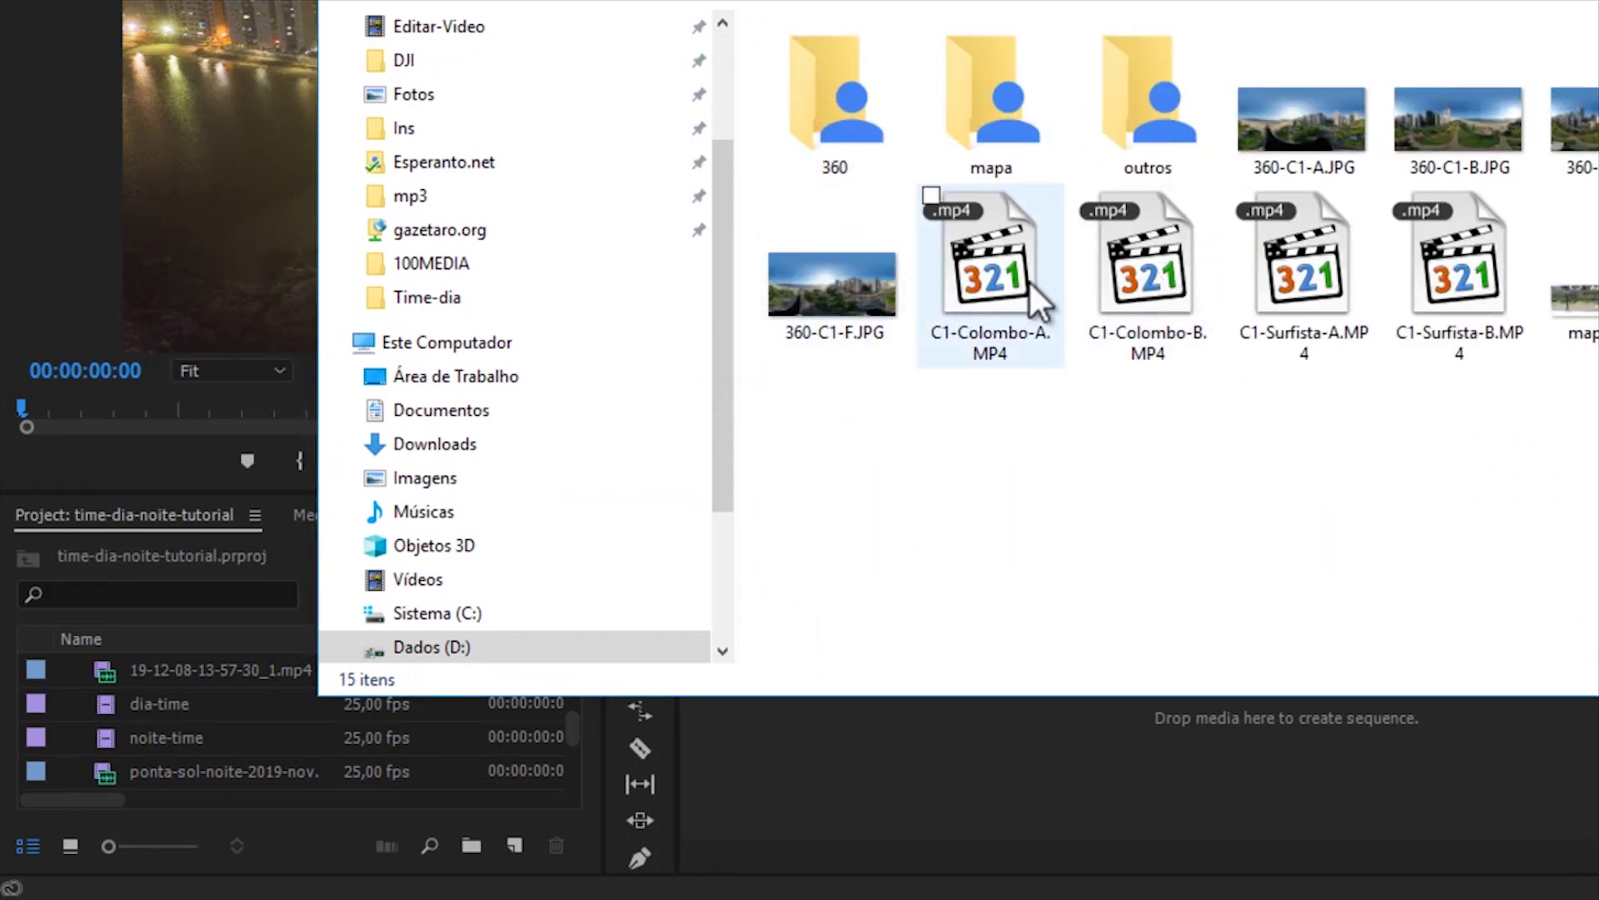
Create a sequence from C1-Colombo-A.MP4 in the empty timeline and check the image size in the clip's properties
{"action": "left_click", "coordinate": [1006, 267]}
{"action": "left_click_drag", "start_coordinate": [1003, 263], "coordinate": [972, 803]}
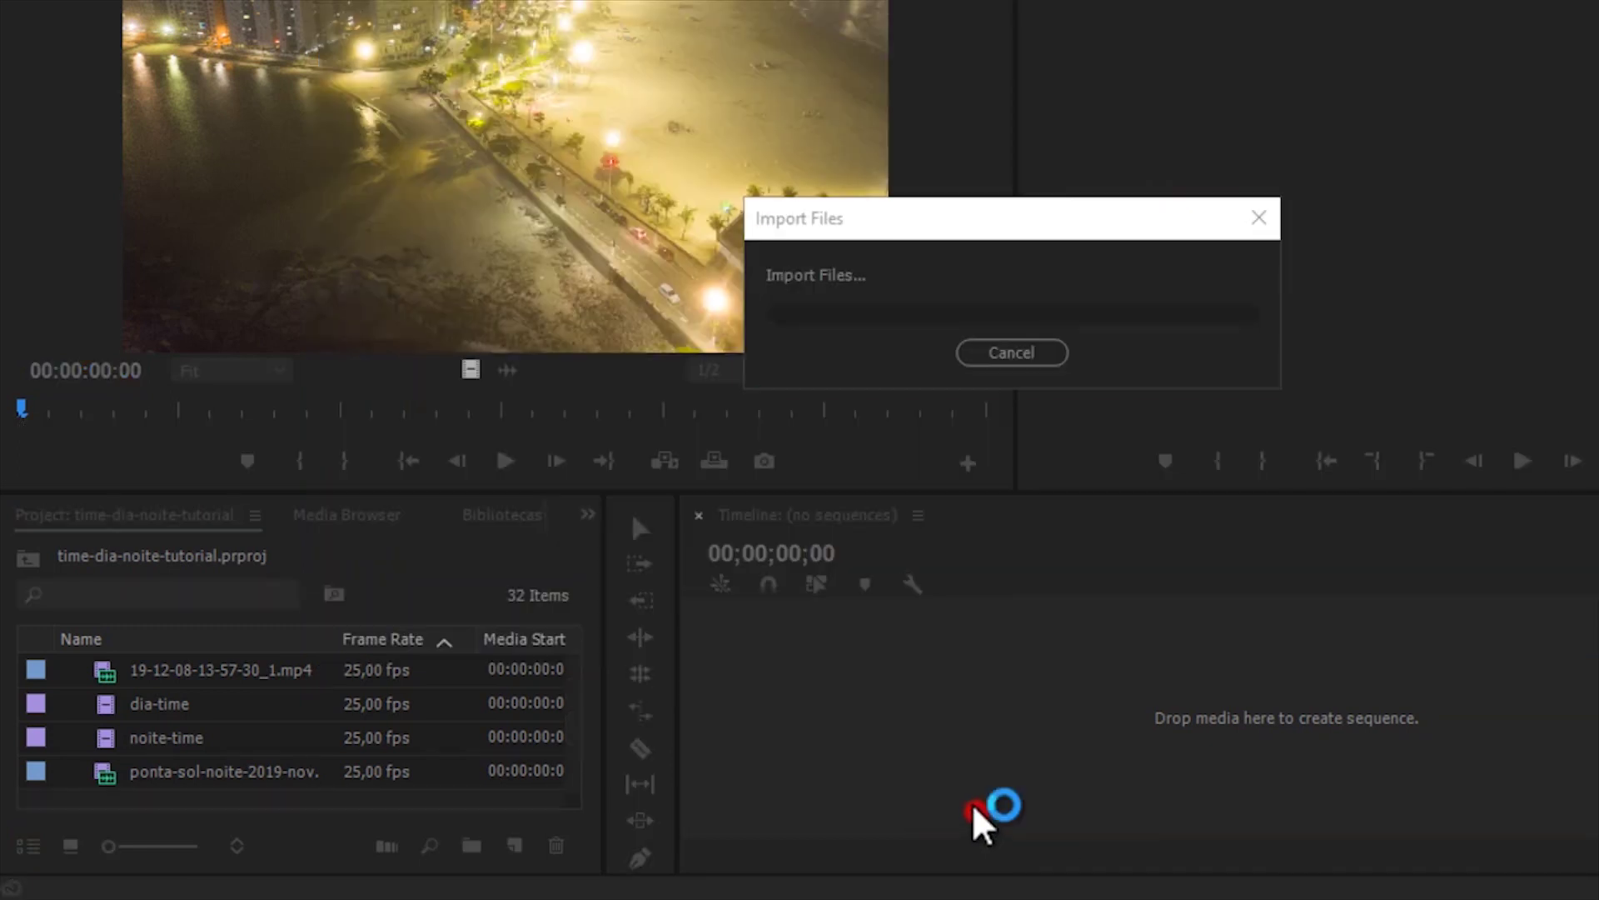
{"action": "right_click", "coordinate": [1147, 699]}
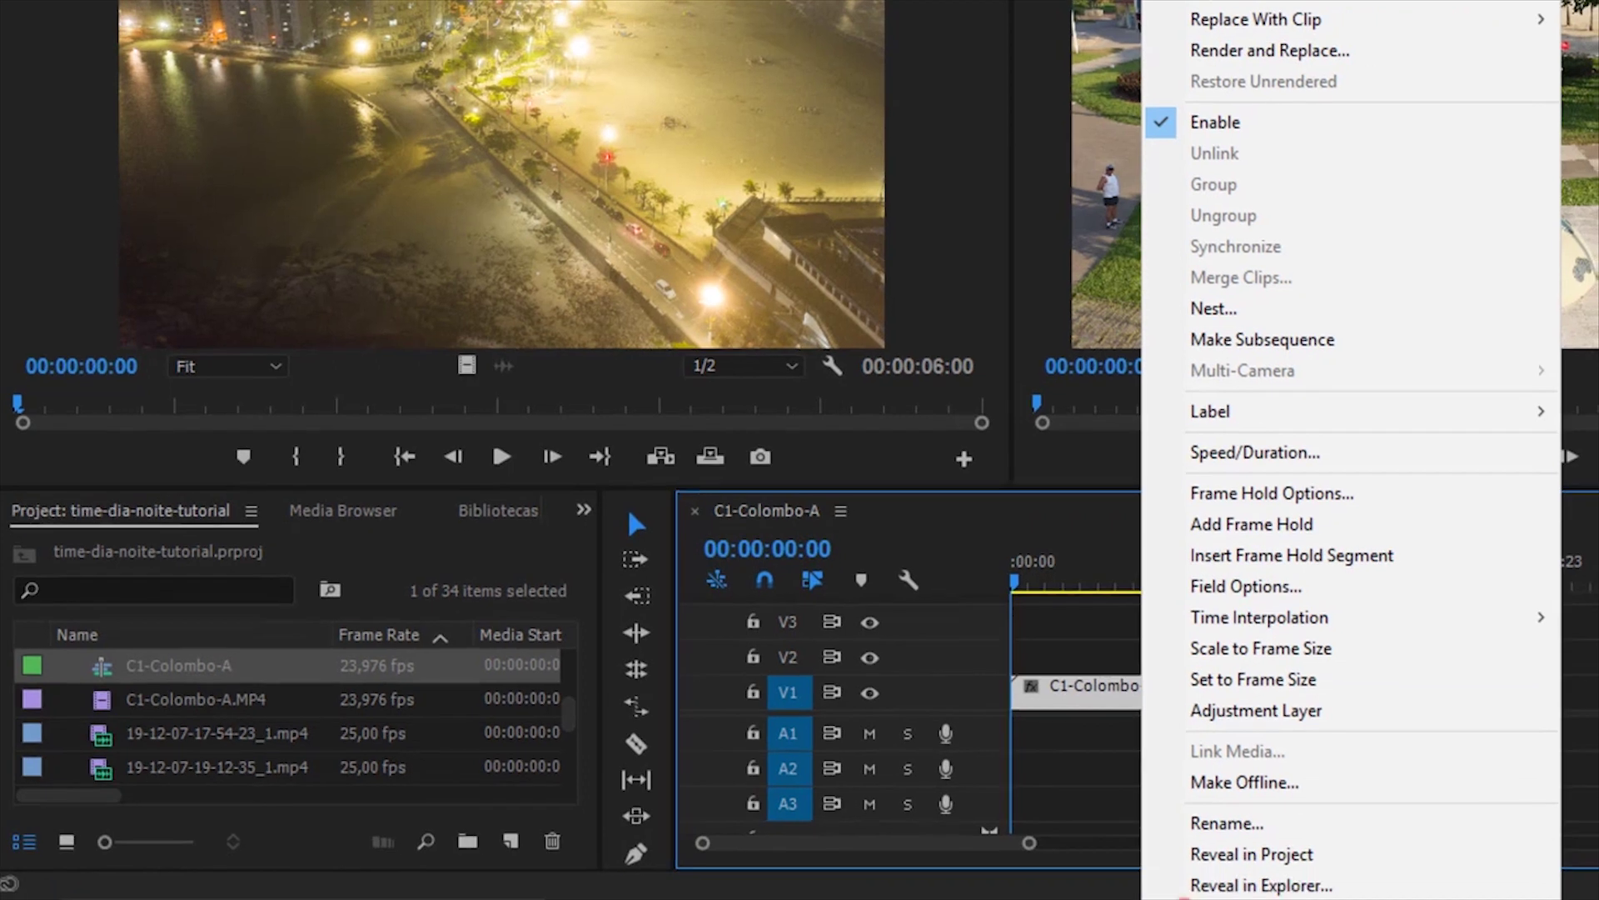
{"action": "left_click", "coordinate": [1187, 898]}
{"action": "left_click", "coordinate": [1216, 796]}
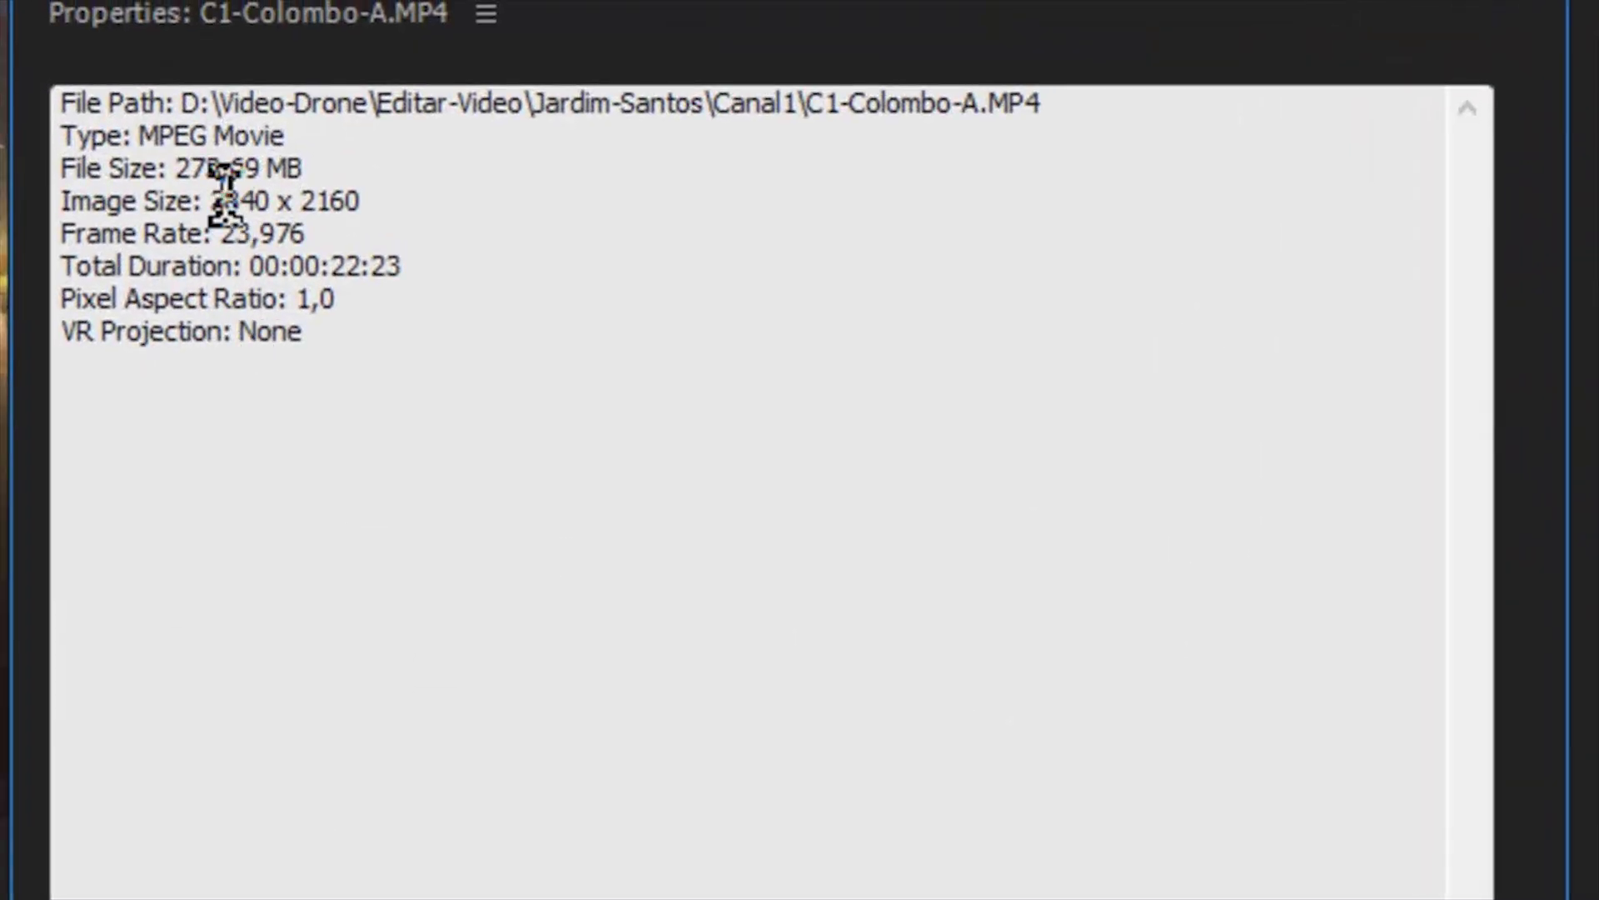
{"action": "left_click_drag", "start_coordinate": [226, 112], "coordinate": [91, 112]}
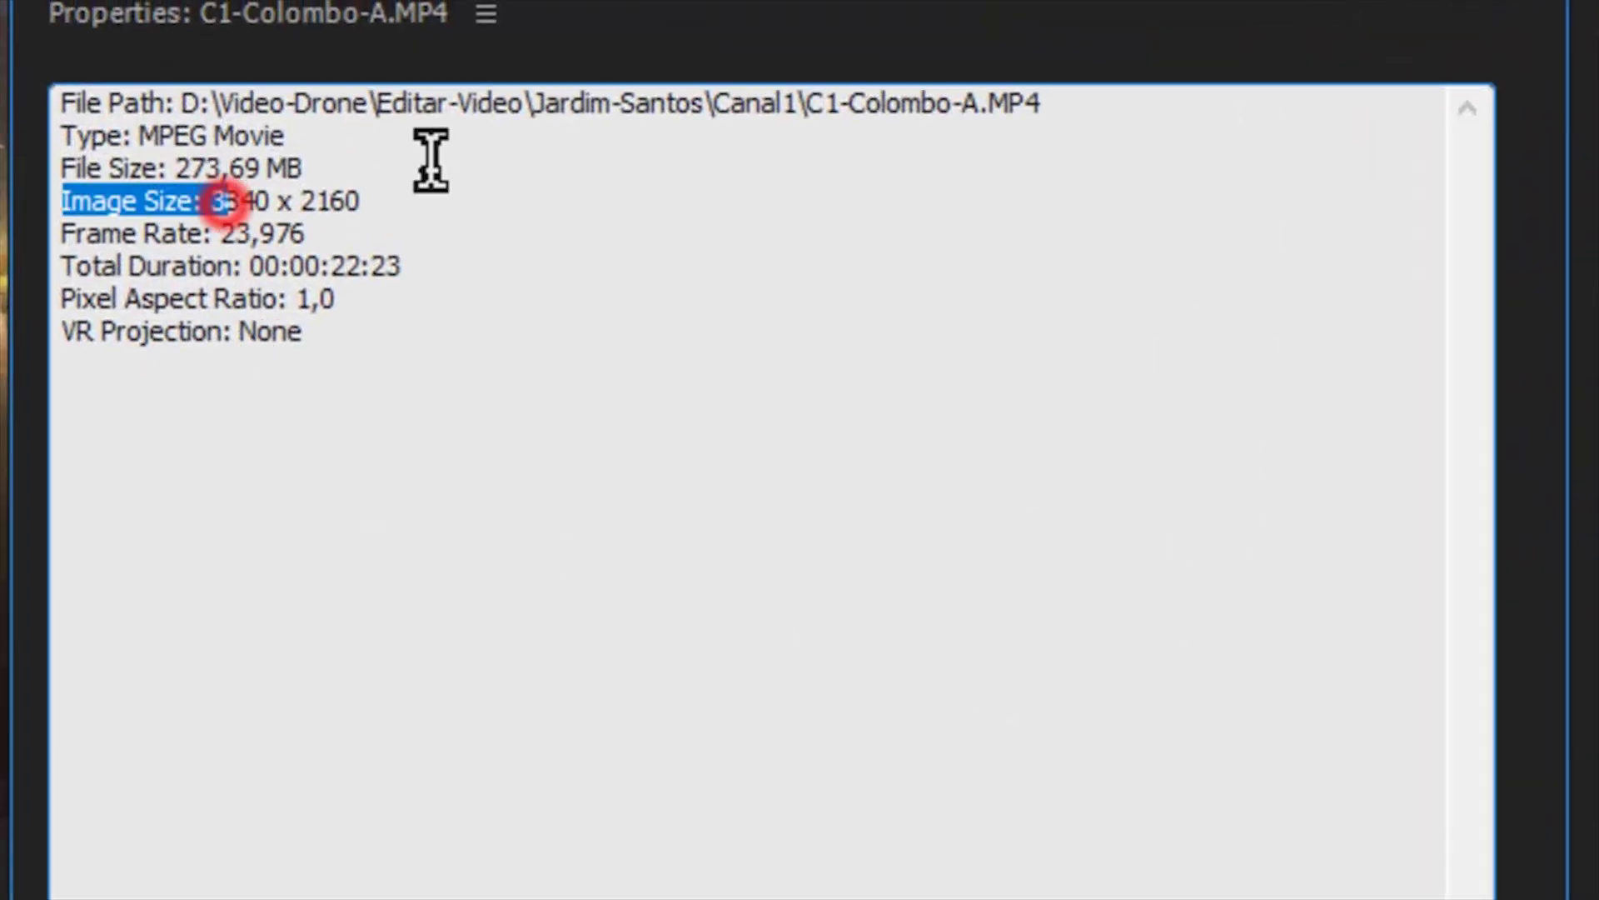
{"action": "left_click_drag", "start_coordinate": [210, 200], "coordinate": [366, 200]}
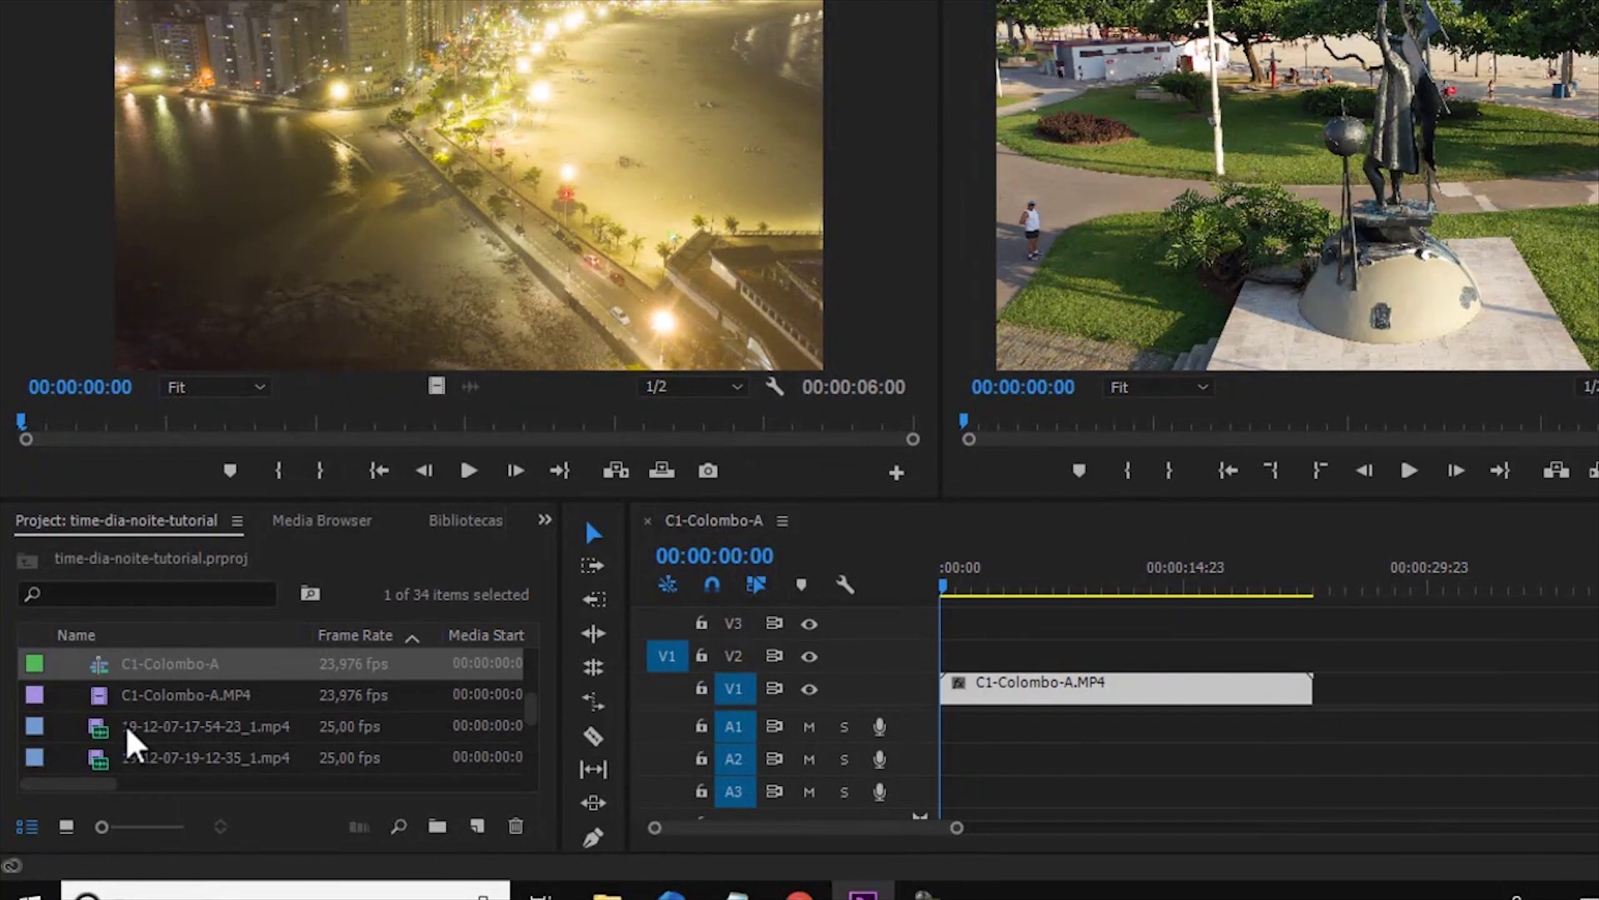
Add the dia-time and noite-time clips one after the other behind the C1-Colombo-A.MP4 clip on track V1
{"action": "scroll", "coordinate": [185, 743], "scroll_direction": "down", "scroll_amount": 2}
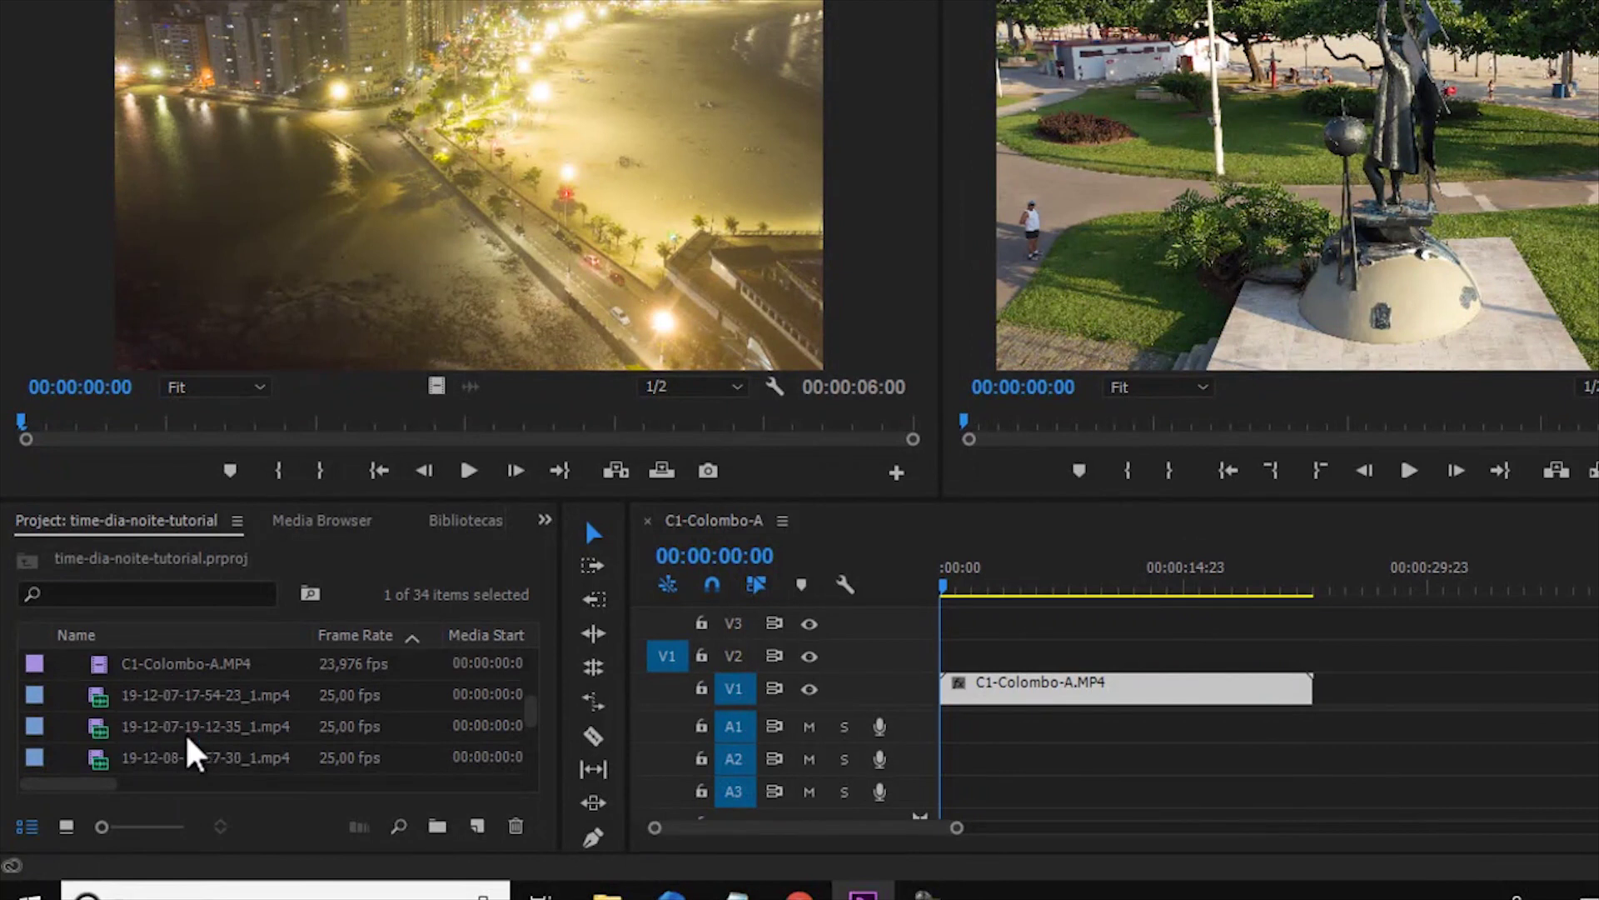
{"action": "left_click_drag", "start_coordinate": [104, 738], "coordinate": [1342, 693]}
{"action": "left_click", "coordinate": [1360, 586]}
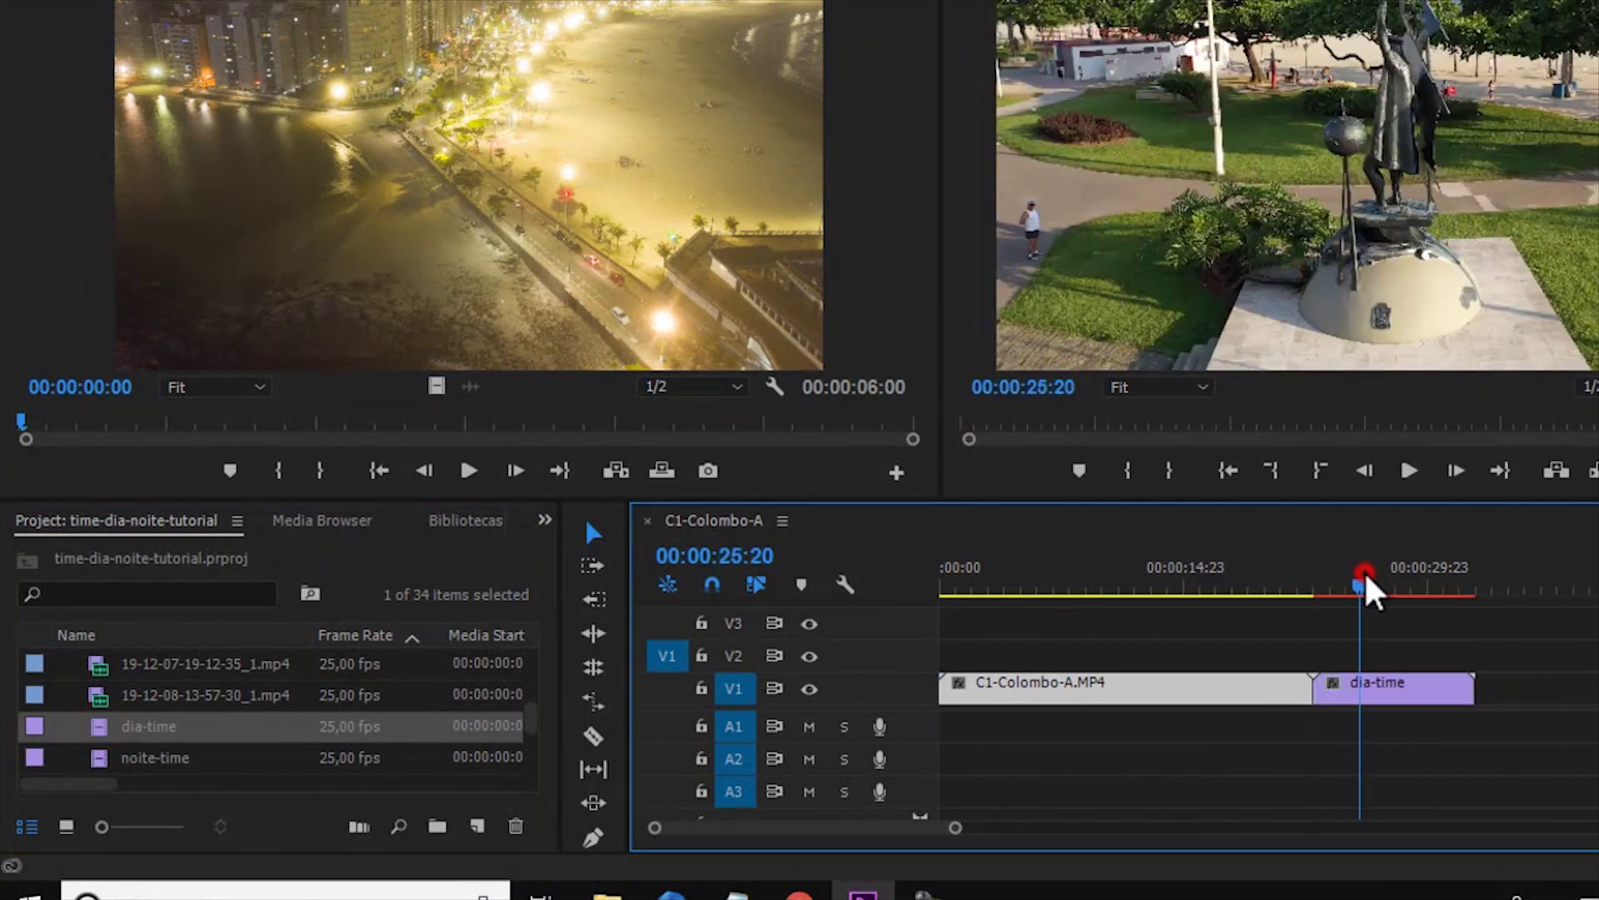
{"action": "left_click_drag", "start_coordinate": [107, 766], "coordinate": [1499, 712]}
Delete the C1-Colombo-A.MP4 clip from the timeline and close the gap it leaves before dia-time
{"action": "left_click", "coordinate": [1090, 698]}
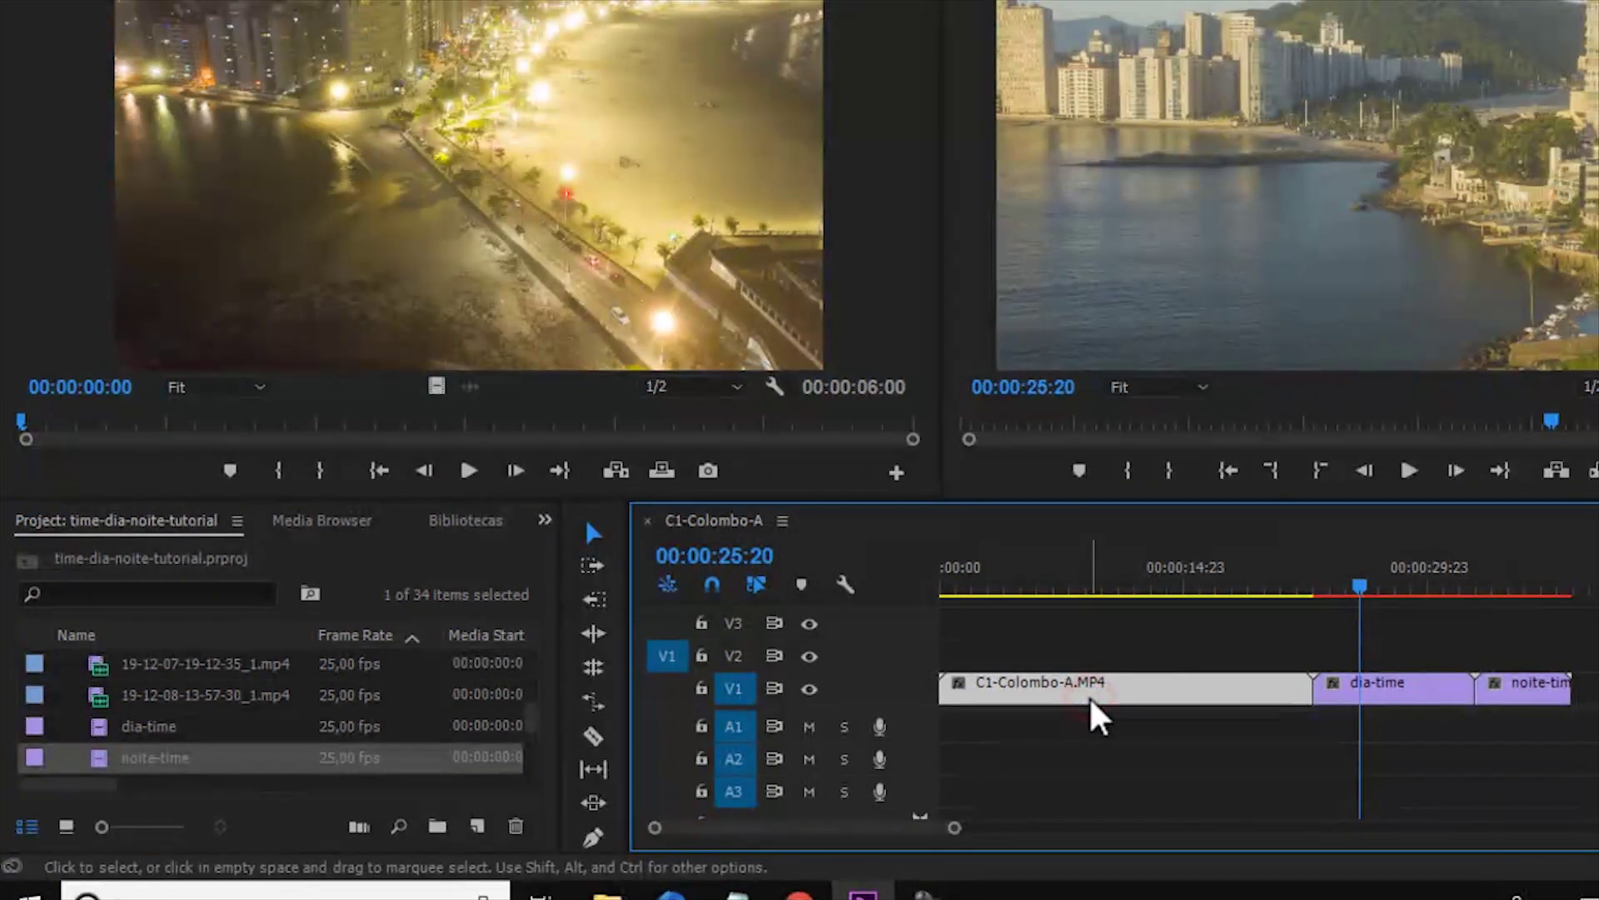
{"action": "key", "text": "Delete"}
{"action": "left_click", "coordinate": [1067, 702]}
{"action": "key", "text": "Delete"}
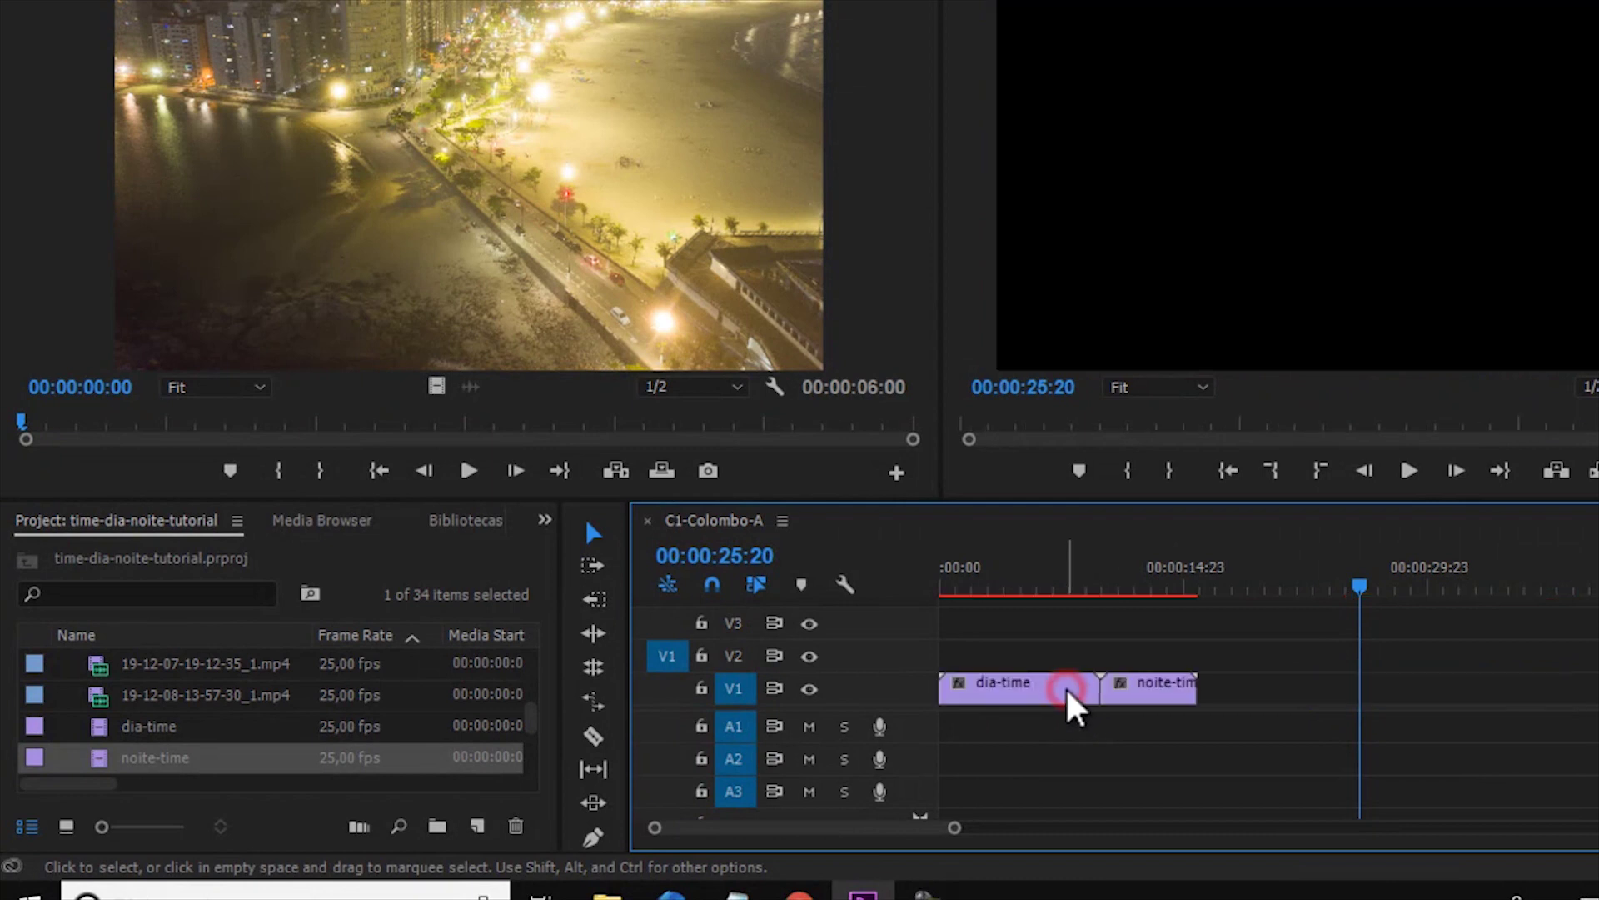
Show the program frame at 10% zoom and scale the dia-time clip down to about 69.8% to match the frame width
{"action": "left_click", "coordinate": [981, 583]}
{"action": "left_click", "coordinate": [1029, 688]}
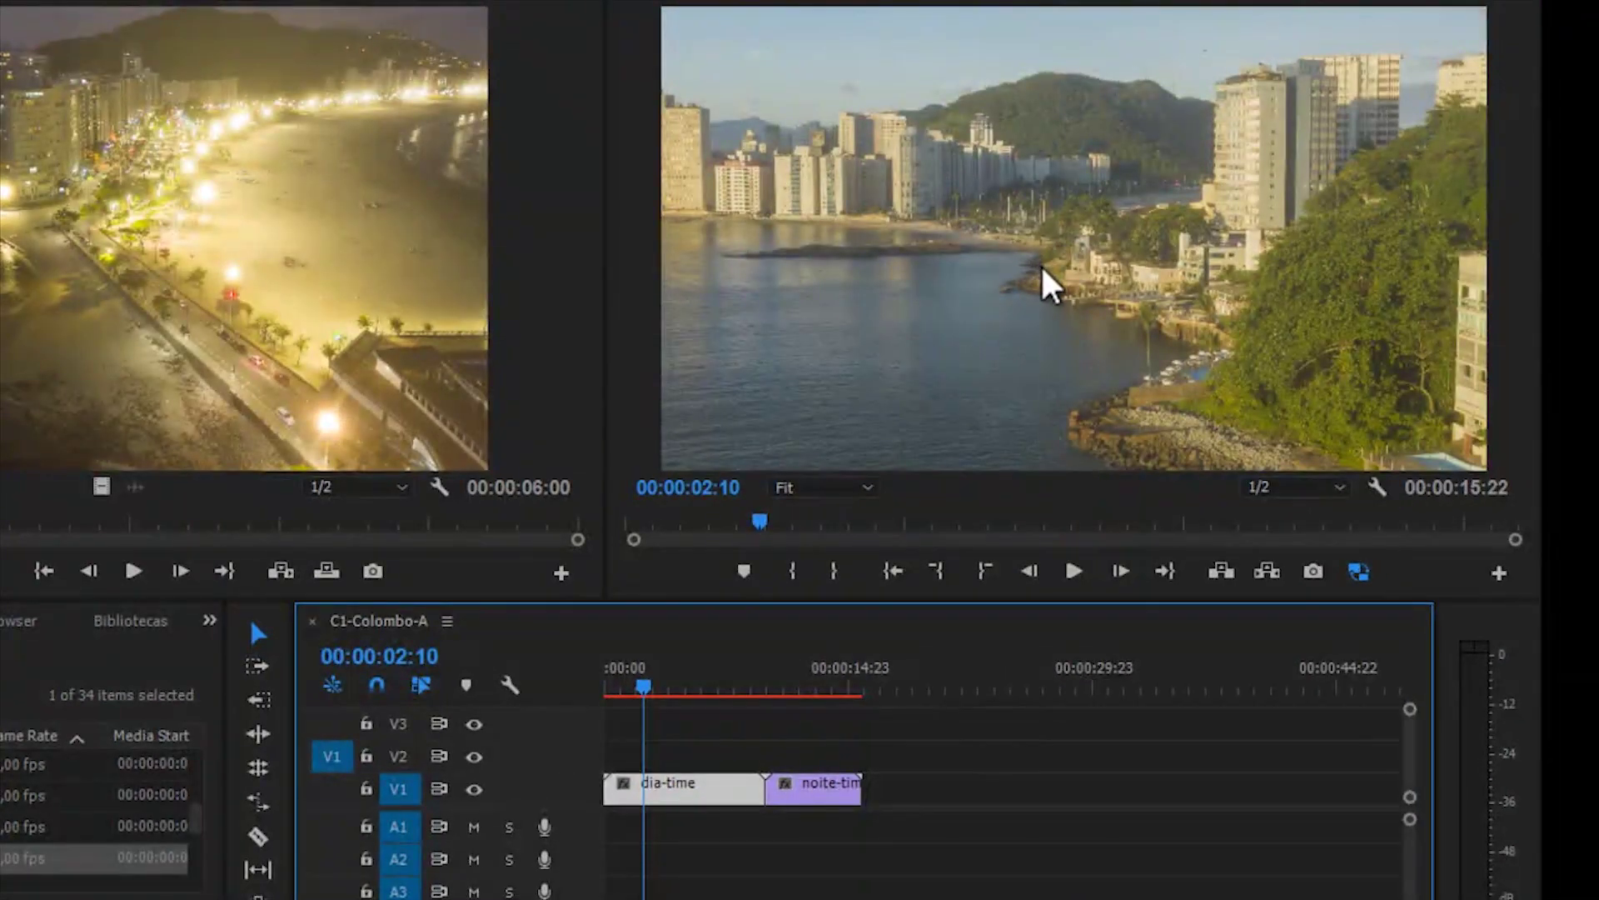
{"action": "left_click", "coordinate": [1041, 263]}
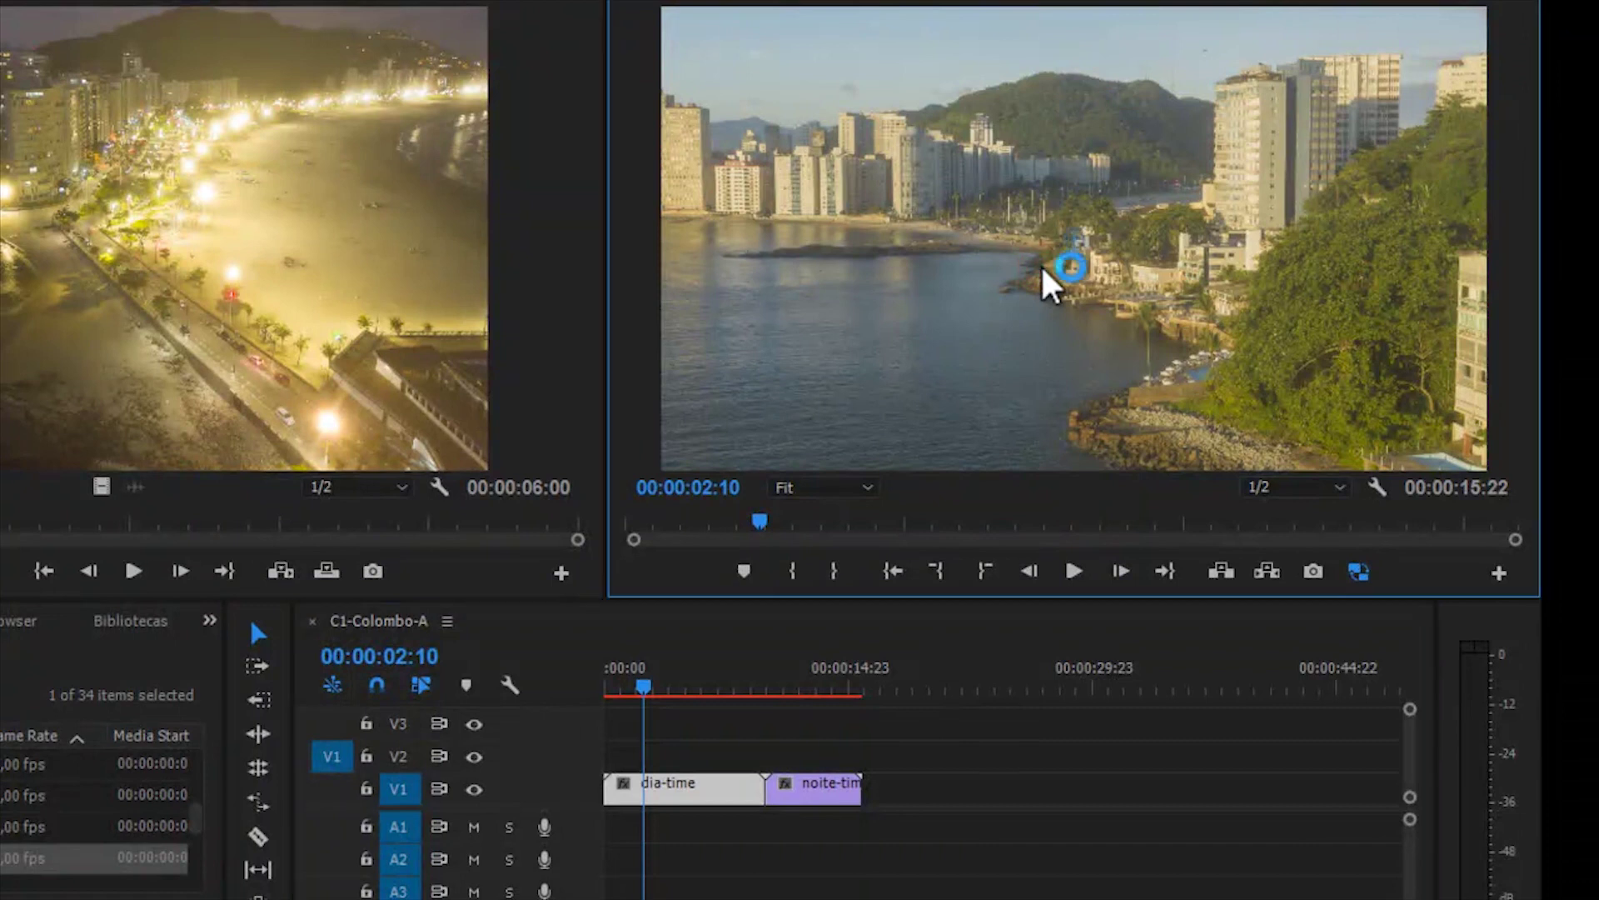
{"action": "left_click", "coordinate": [1041, 263]}
{"action": "left_click", "coordinate": [870, 490]}
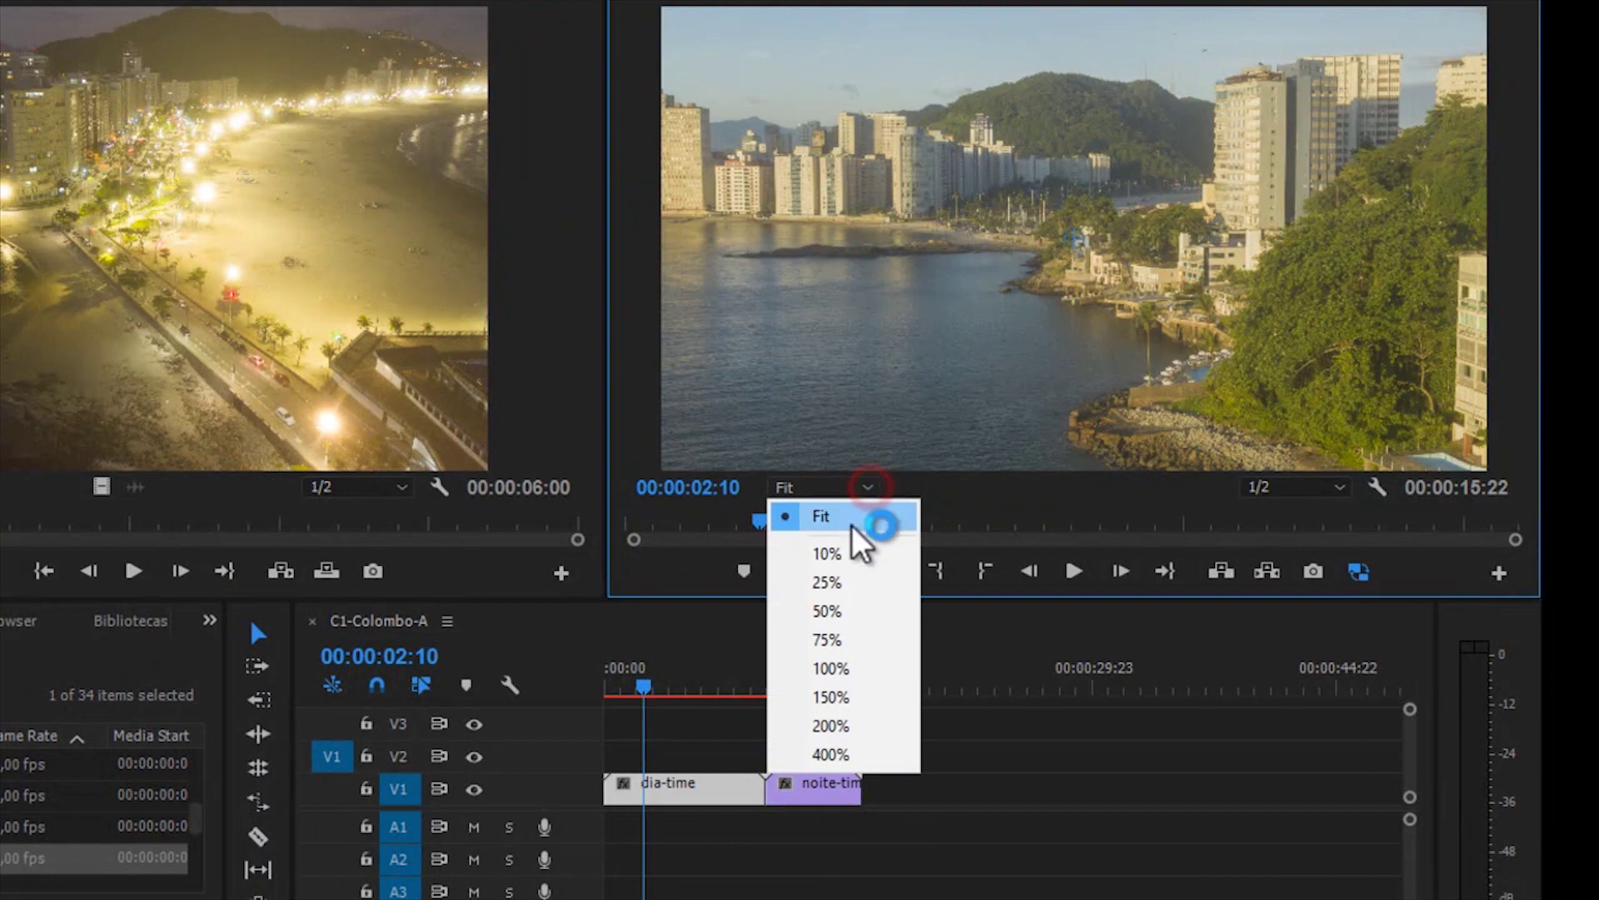
{"action": "left_click", "coordinate": [839, 553]}
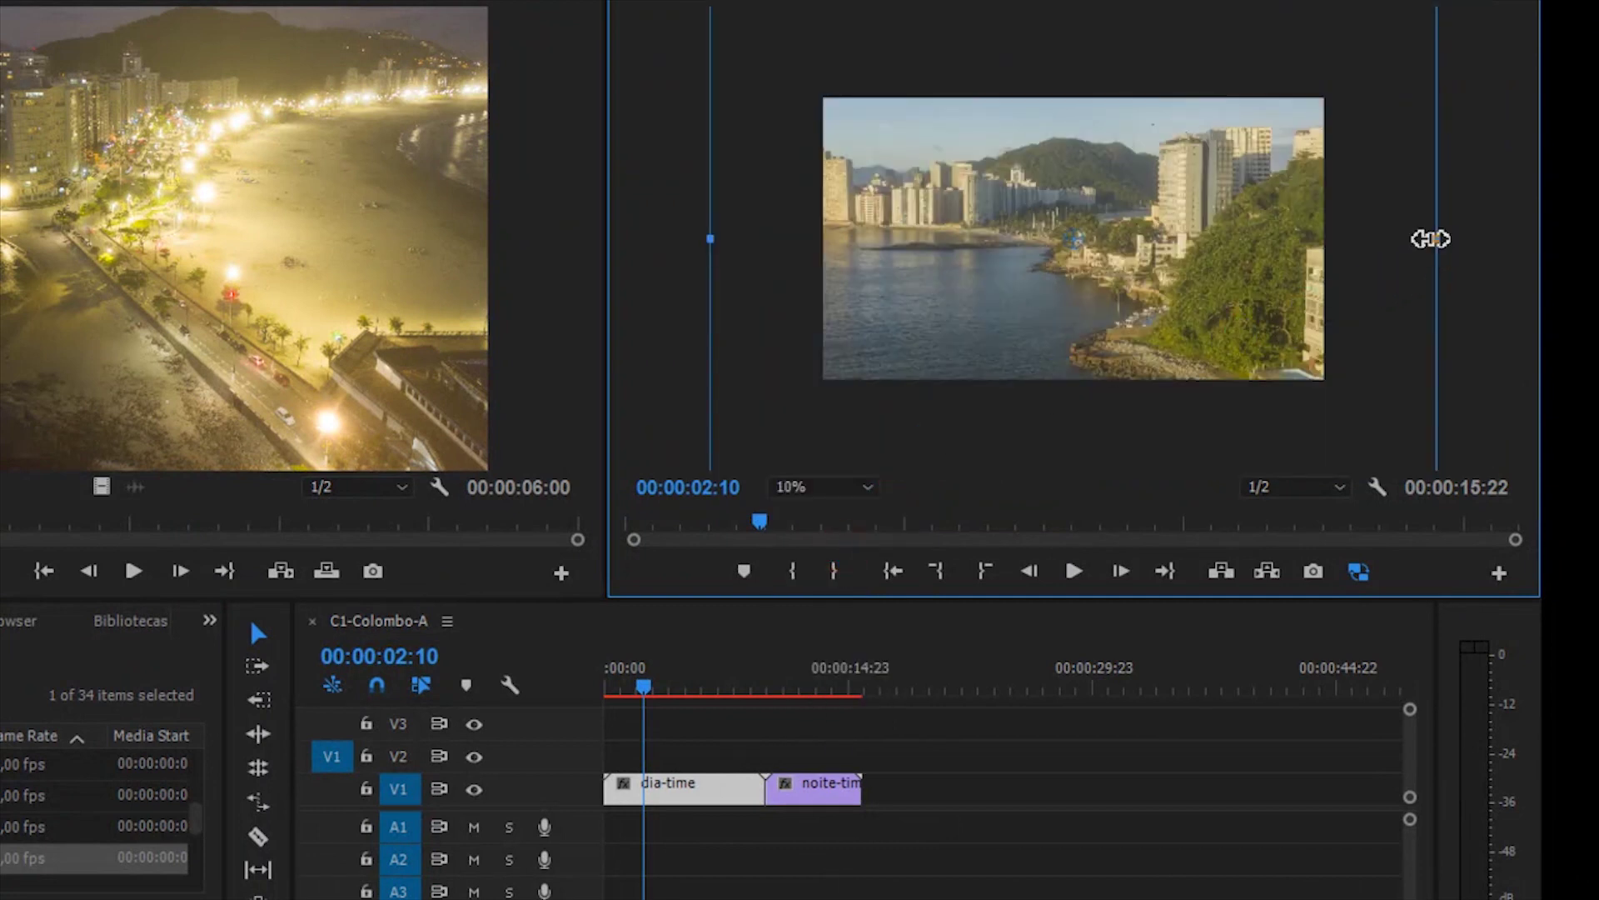
{"action": "left_click_drag", "start_coordinate": [1428, 237], "coordinate": [1335, 243]}
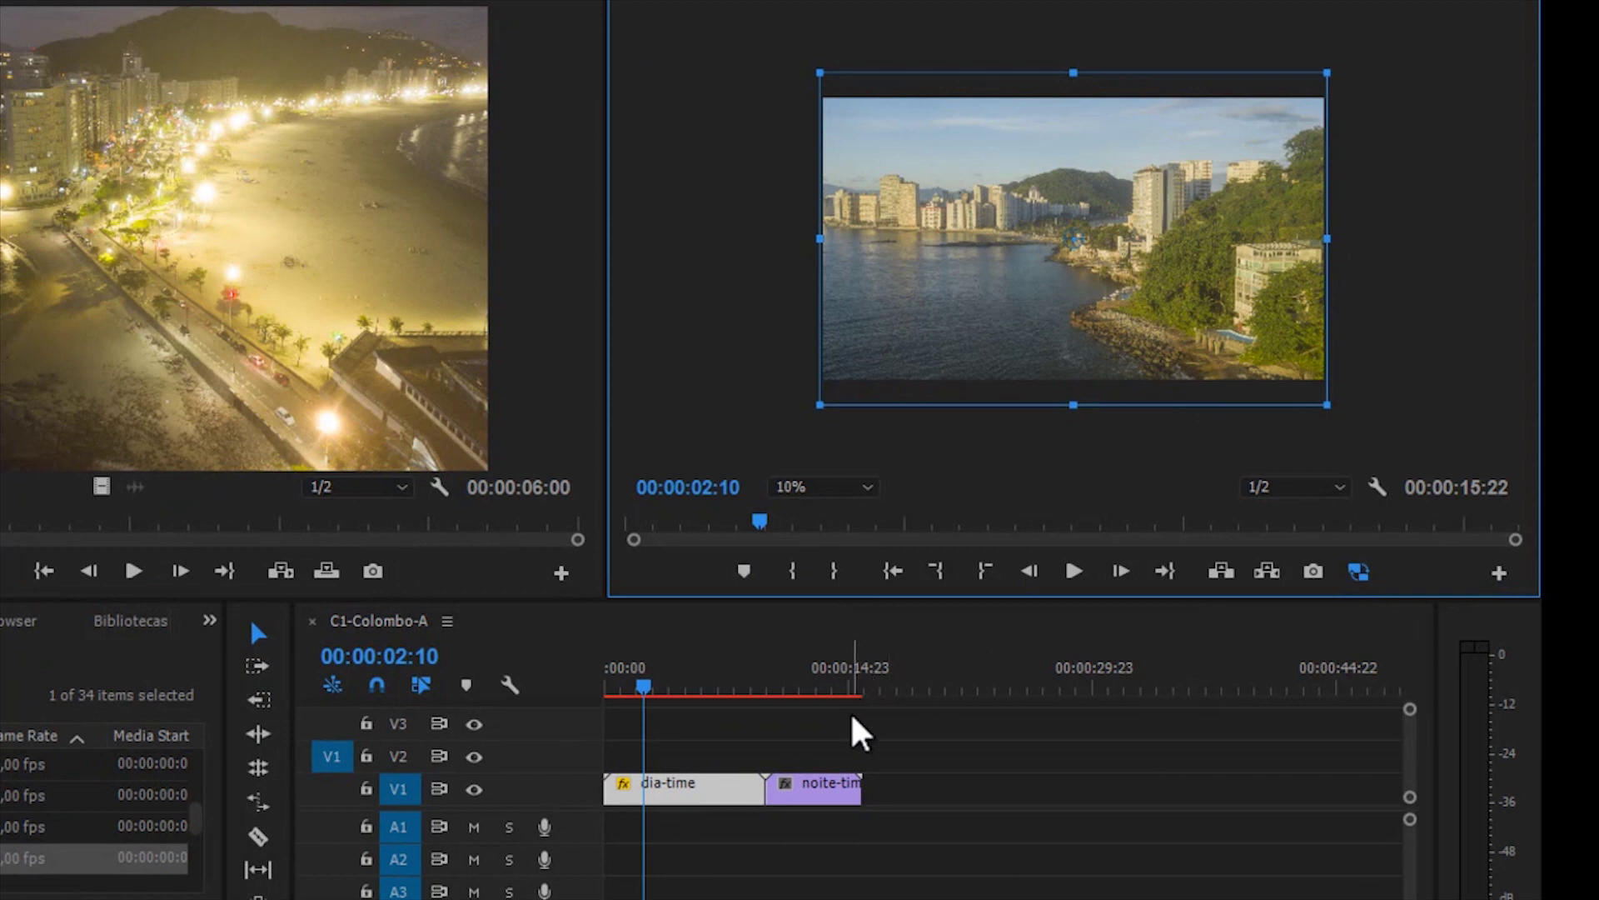
Scale the noite-time clip down to about 69.8% so that its width matches the sequence frame
{"action": "left_click", "coordinate": [825, 765]}
{"action": "left_click", "coordinate": [814, 687]}
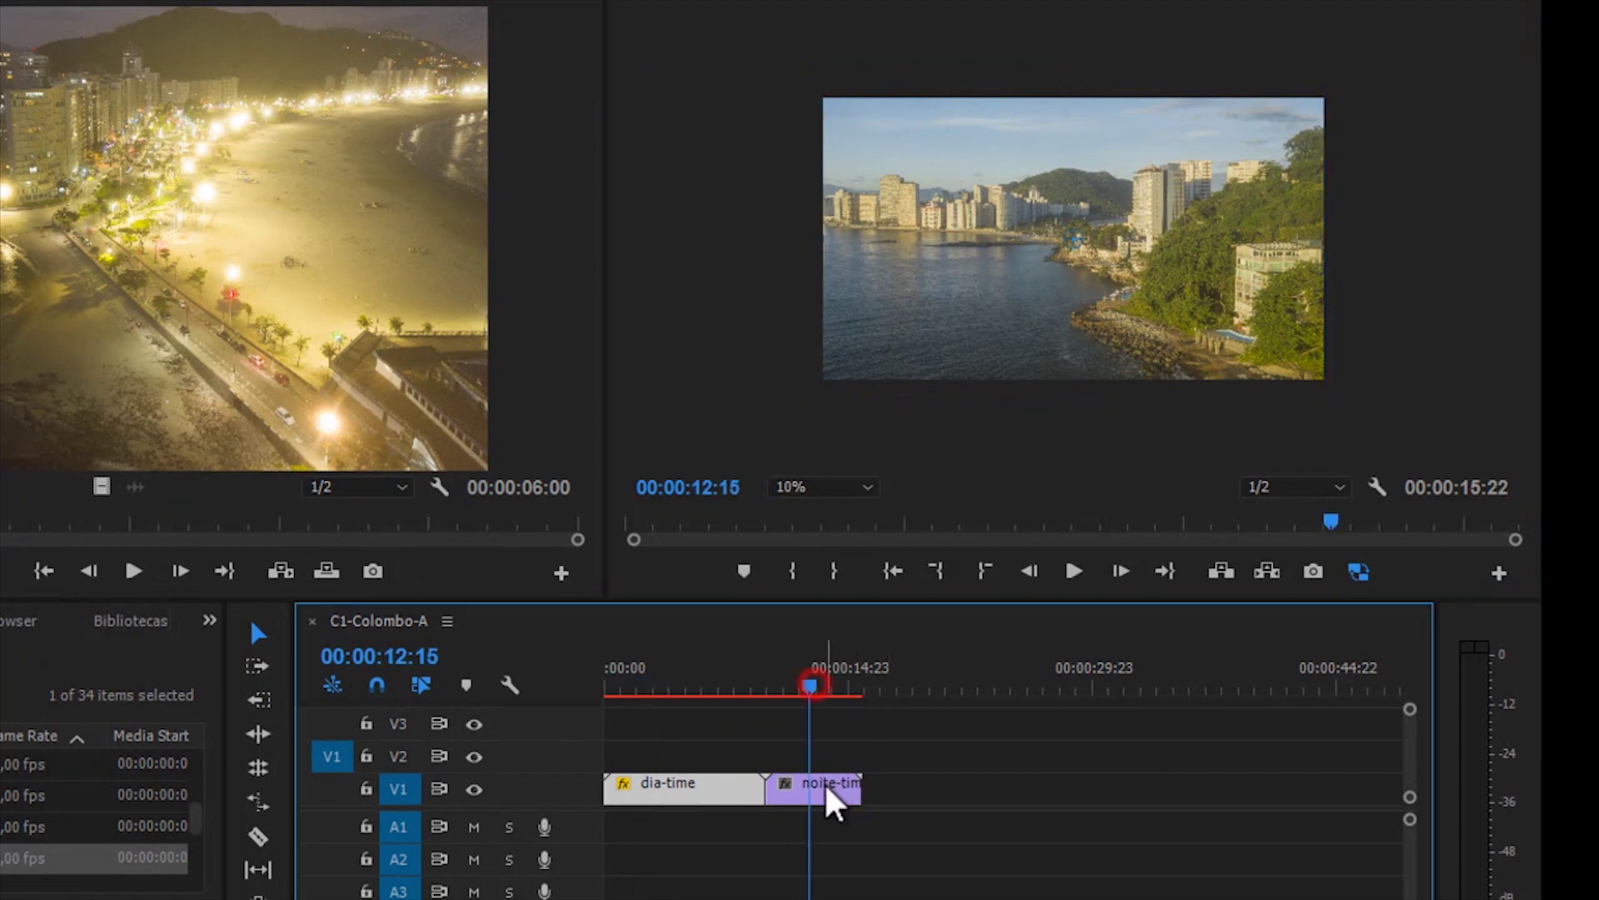
{"action": "left_click", "coordinate": [823, 781]}
{"action": "left_click", "coordinate": [1259, 242]}
{"action": "left_click", "coordinate": [1240, 248]}
{"action": "left_click_drag", "start_coordinate": [1433, 237], "coordinate": [1327, 235]}
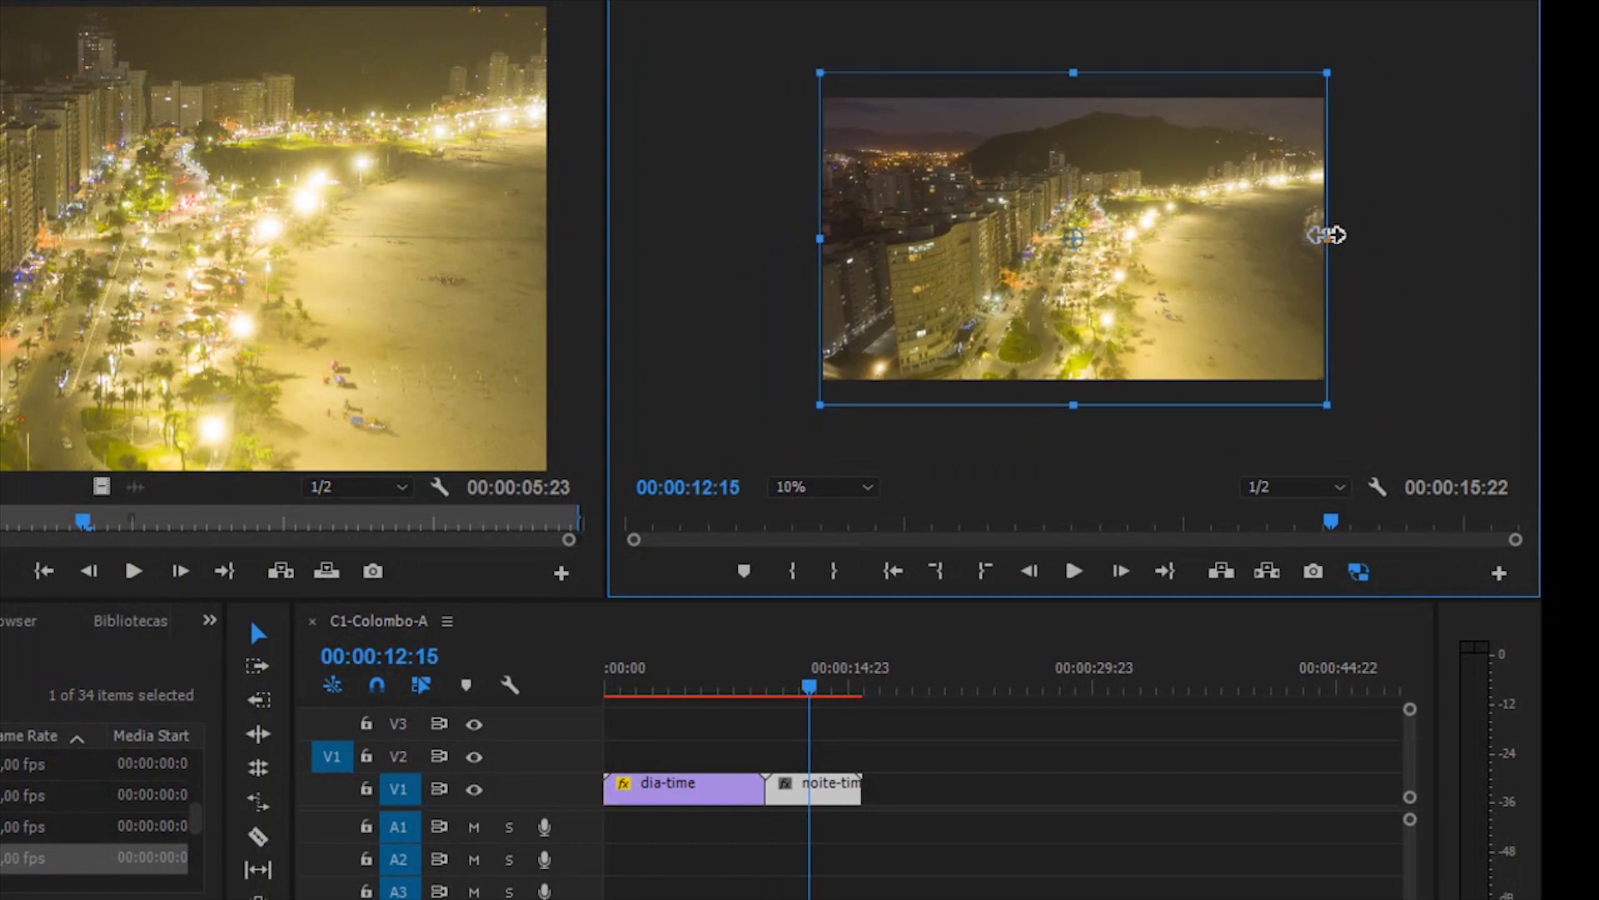
Return the program view to Fit, go to the sequence start and set the playback resolution to 1/8
{"action": "left_click", "coordinate": [635, 684]}
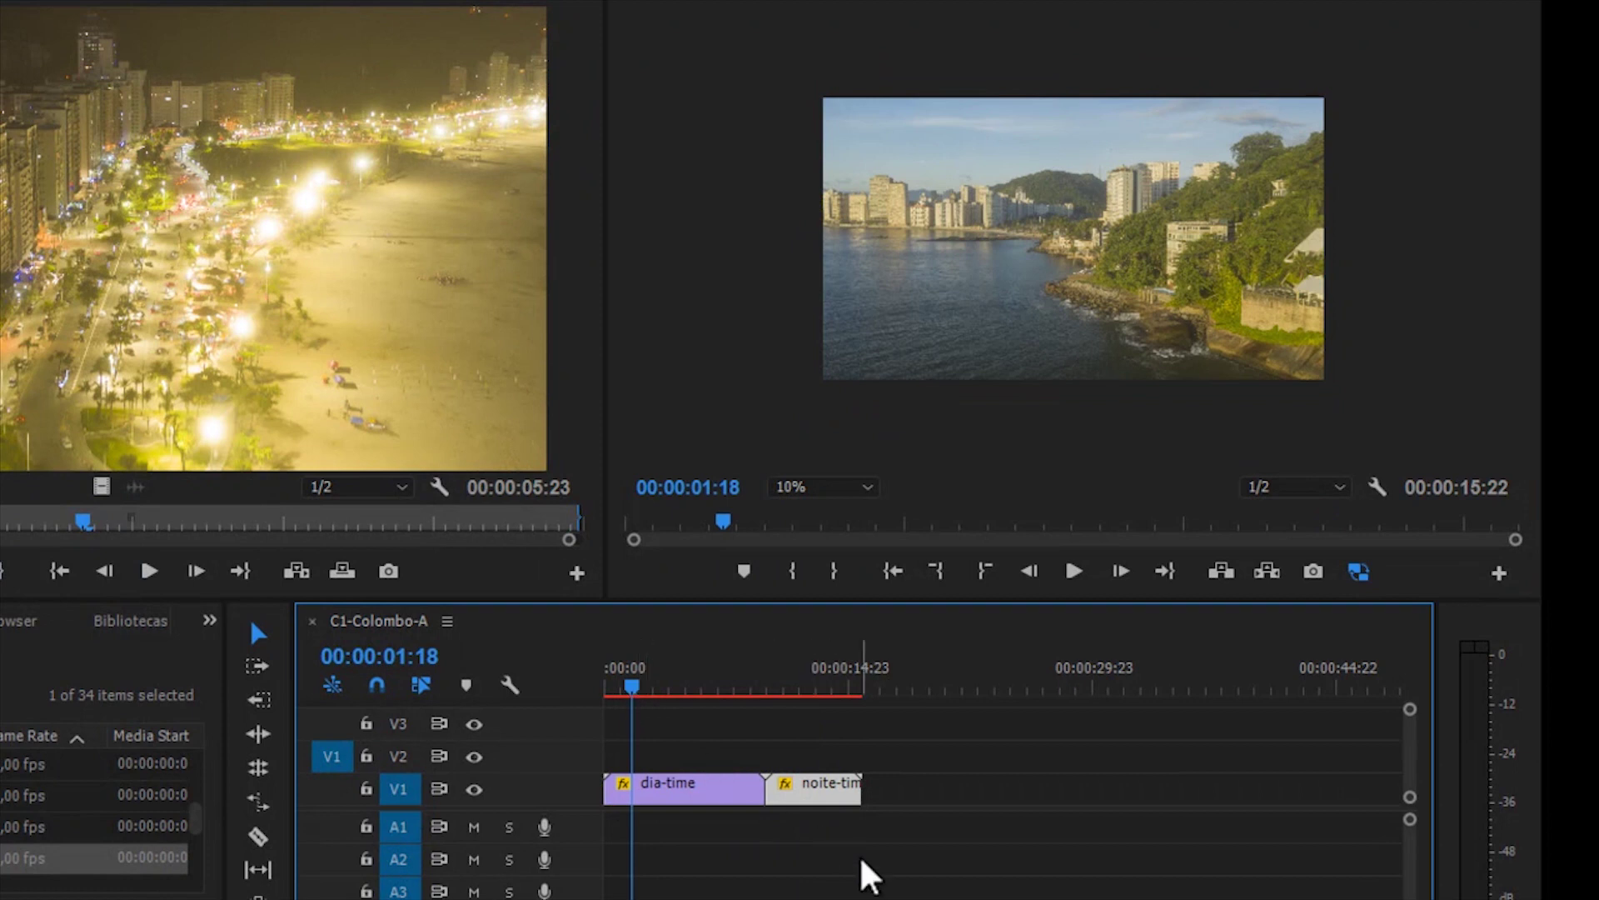
{"action": "left_click", "coordinate": [869, 490]}
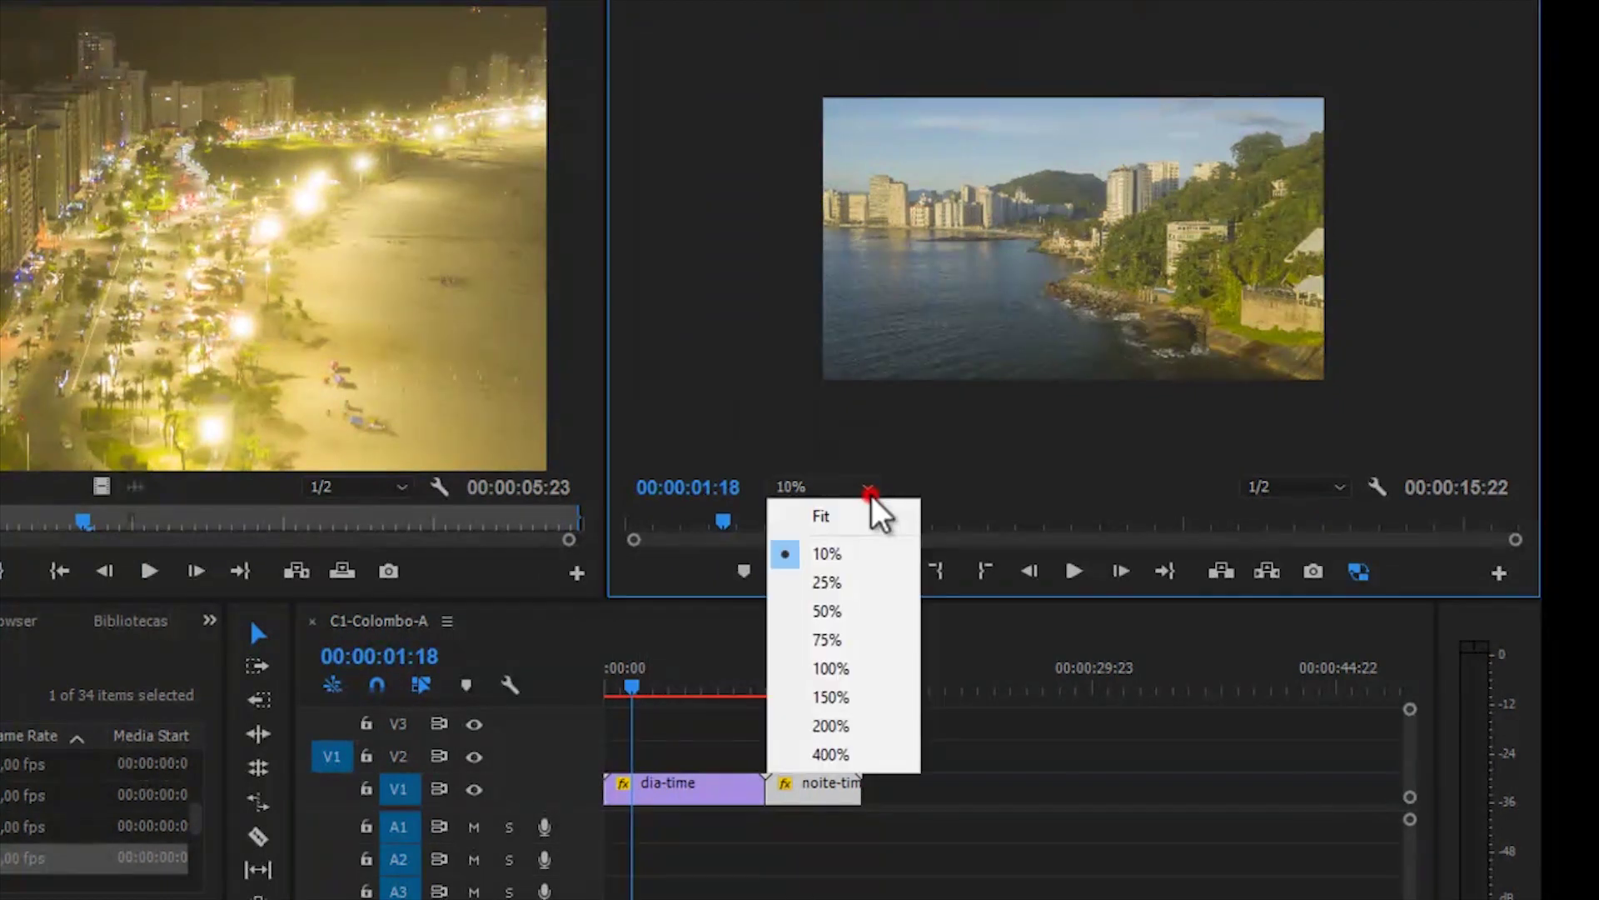
{"action": "left_click", "coordinate": [848, 517]}
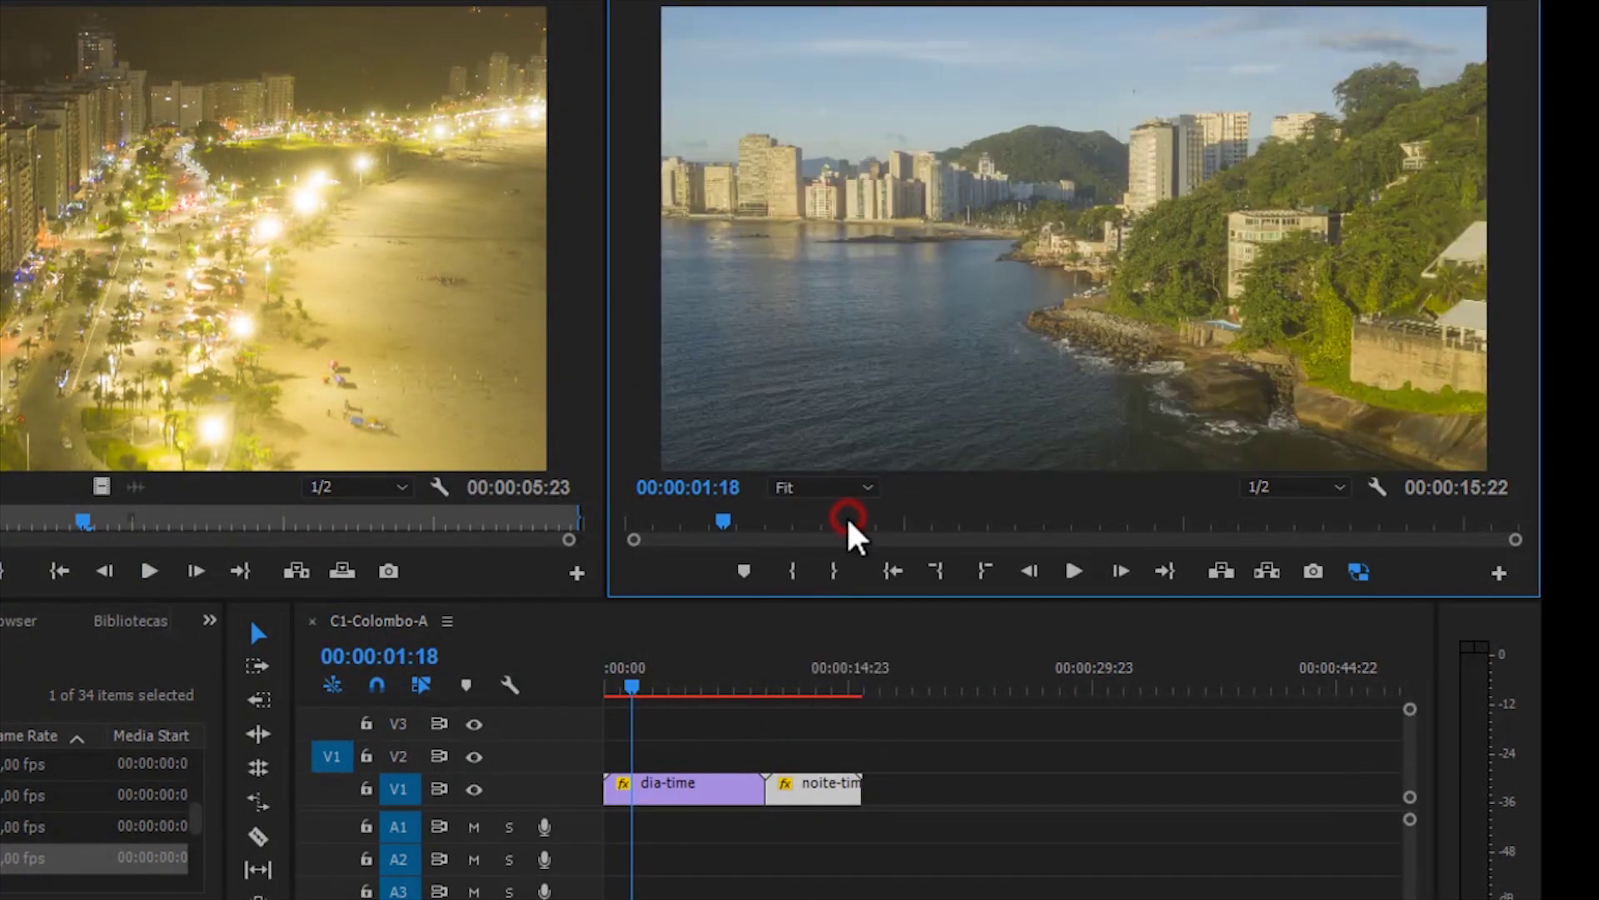
{"action": "left_click", "coordinate": [652, 673]}
{"action": "key", "text": "Home"}
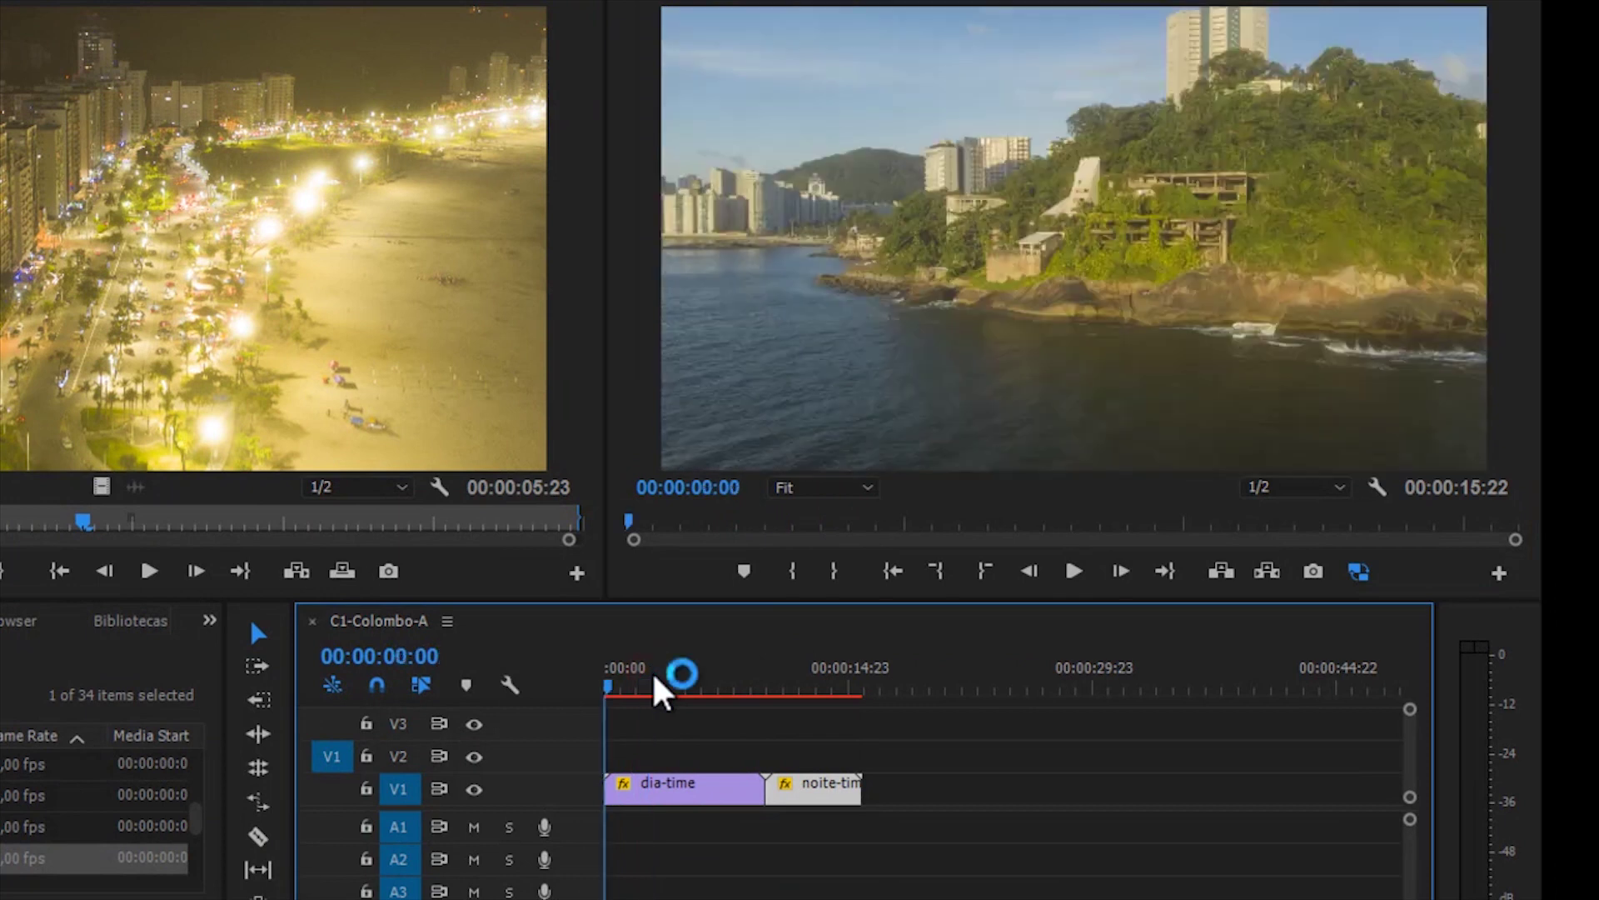
{"action": "left_click", "coordinate": [1345, 494]}
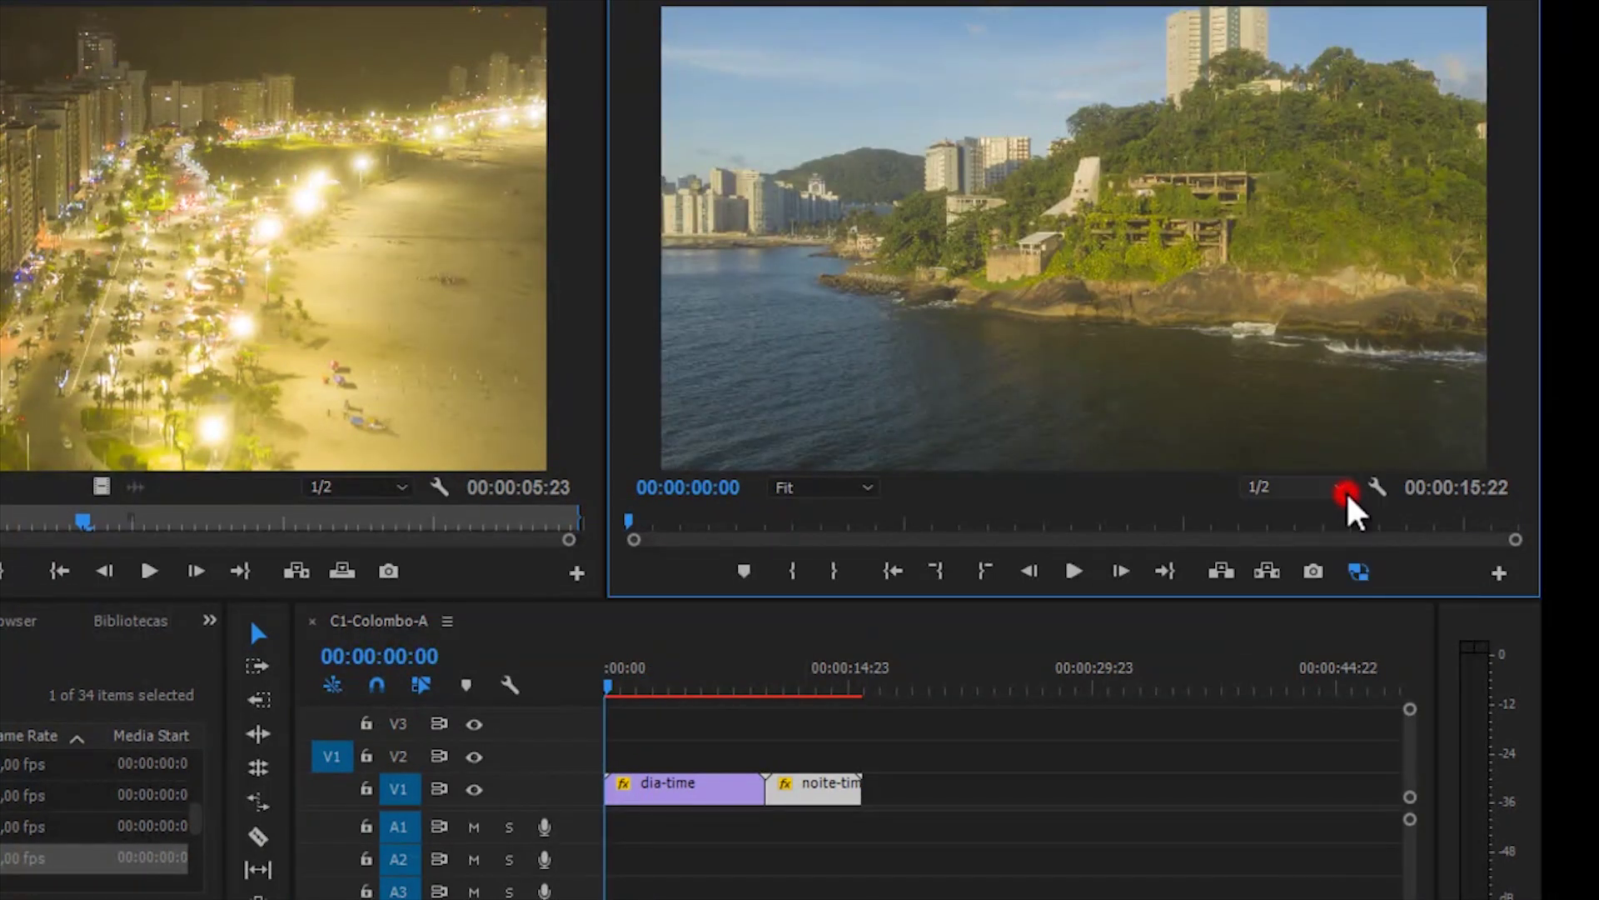
{"action": "left_click", "coordinate": [1315, 599]}
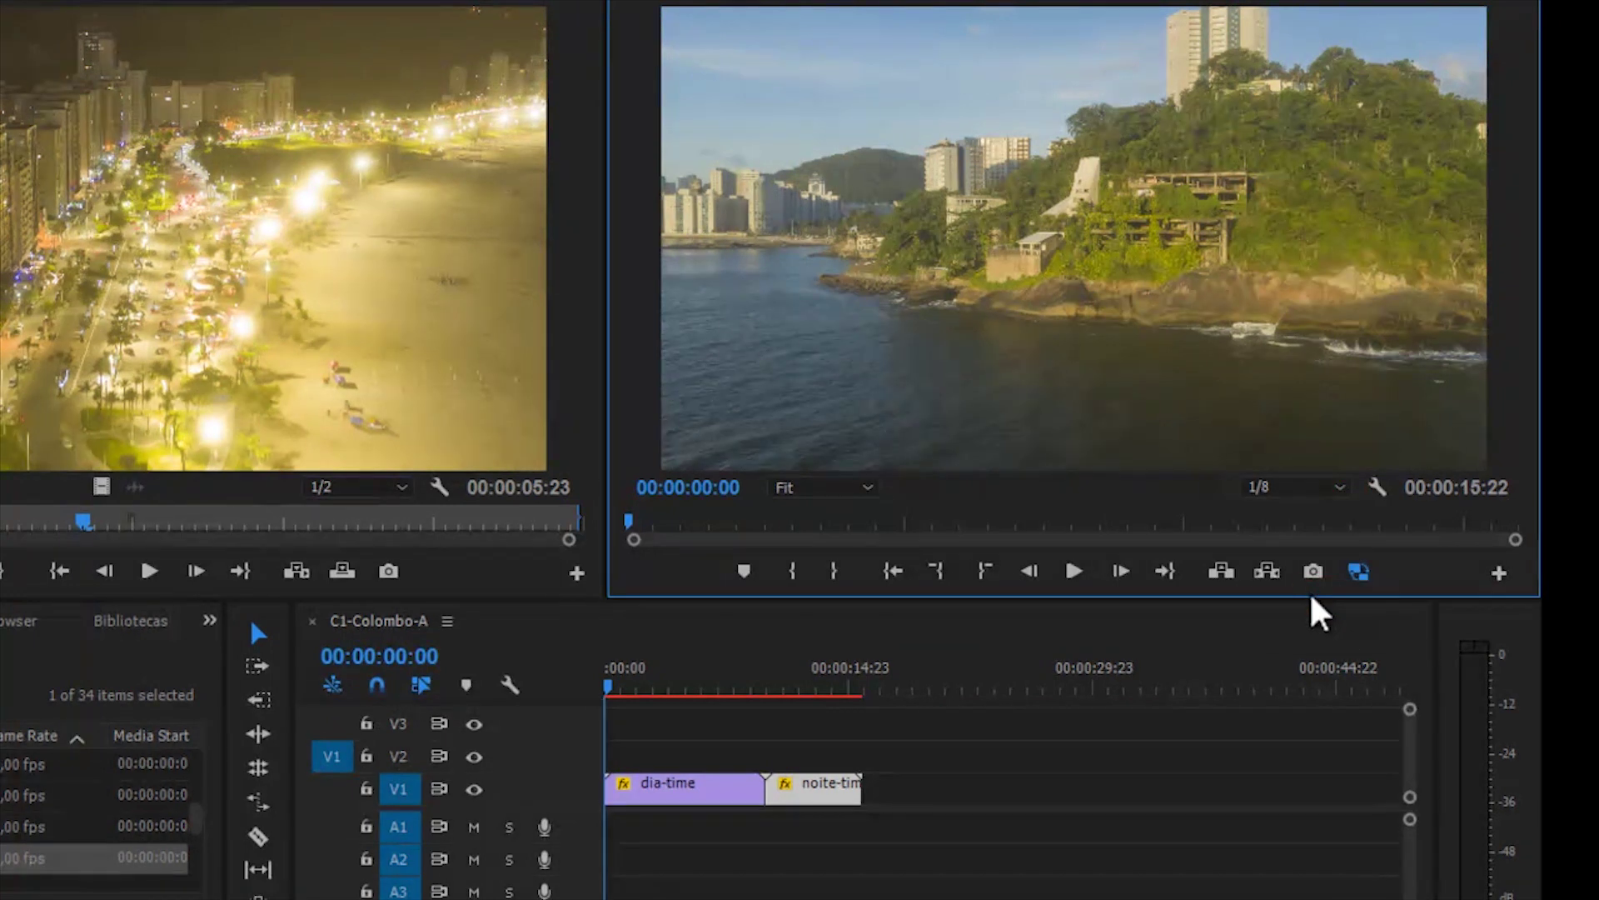
Play the first seconds of the sequence and examine the Effect Controls settings of the noite-time and dia-time clips
{"action": "key", "text": "space"}
{"action": "left_click", "coordinate": [983, 879]}
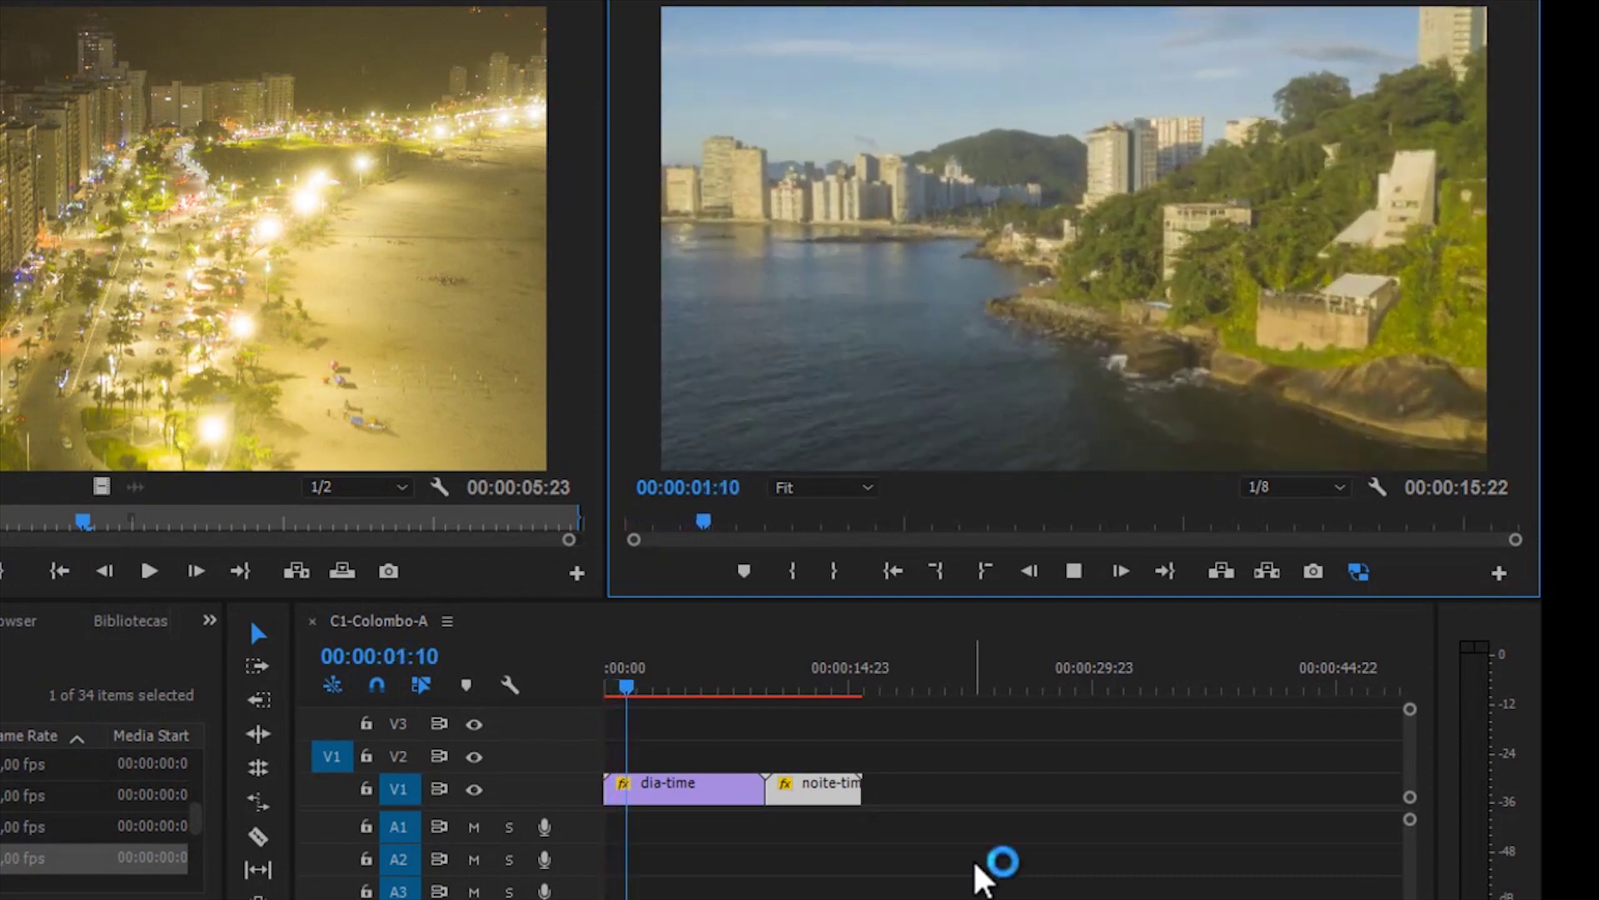
{"action": "key", "text": "space"}
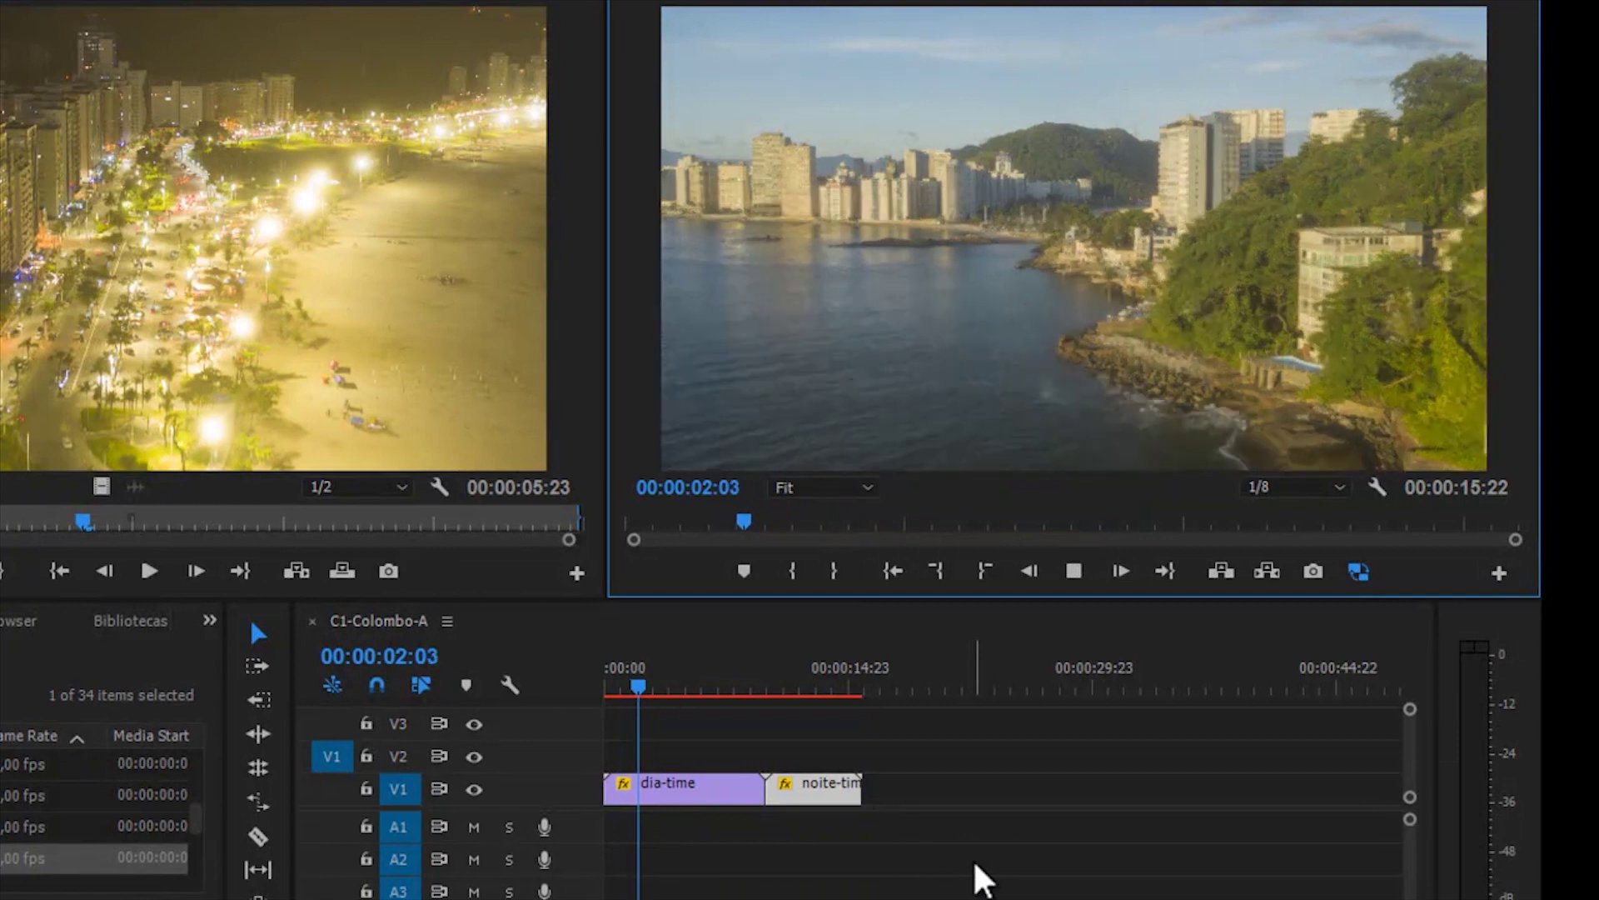
{"action": "key", "text": "space"}
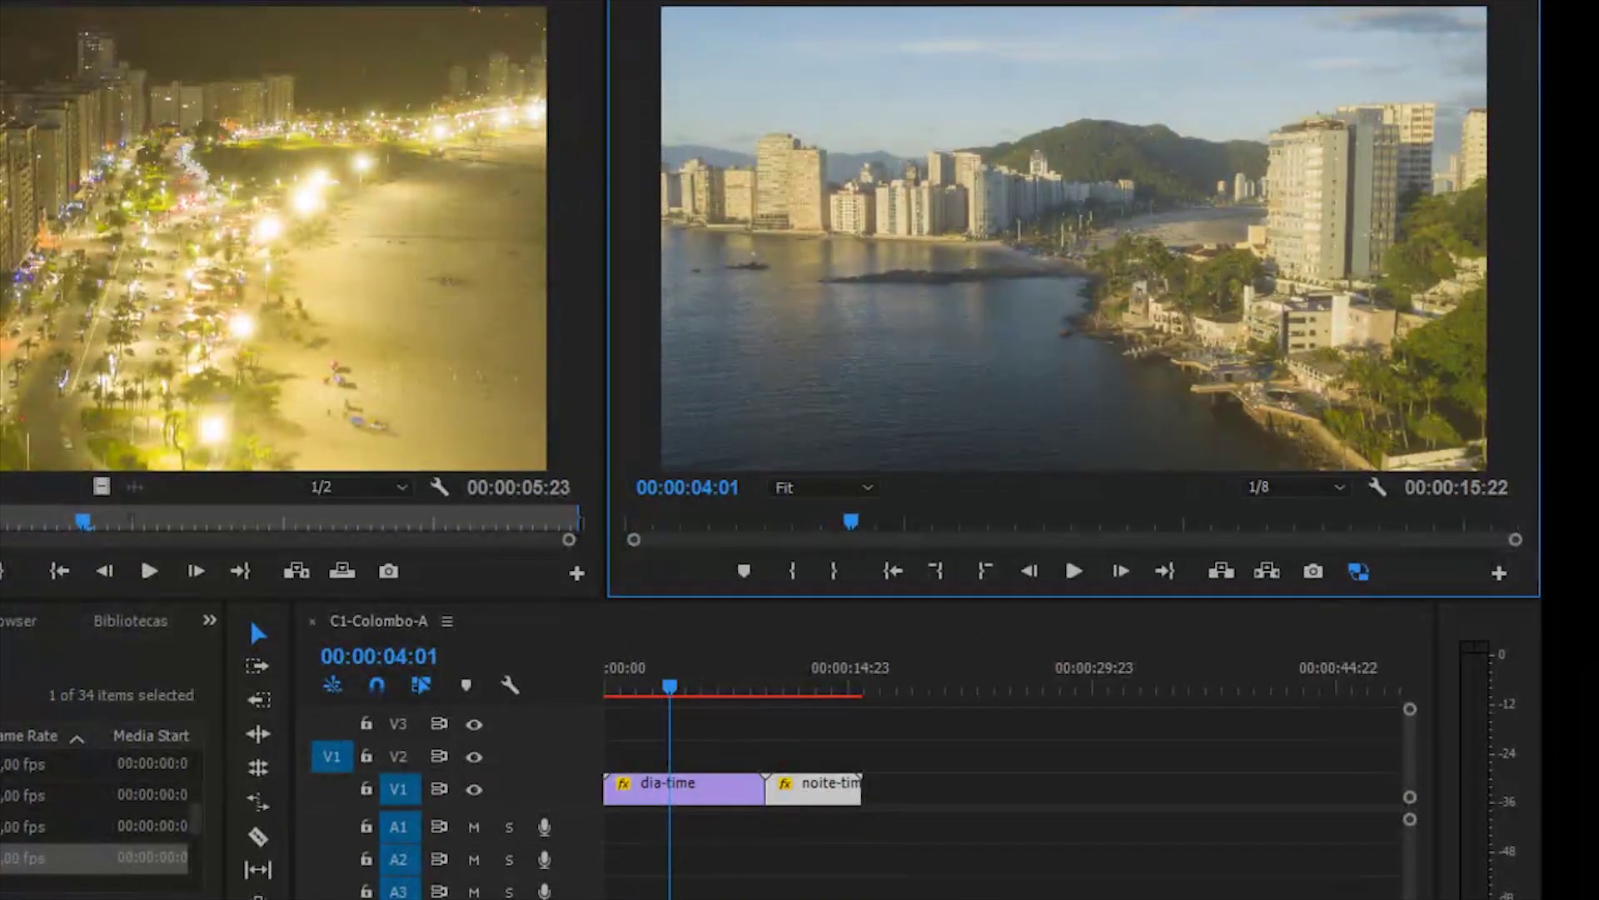
{"action": "left_click", "coordinate": [98, 7]}
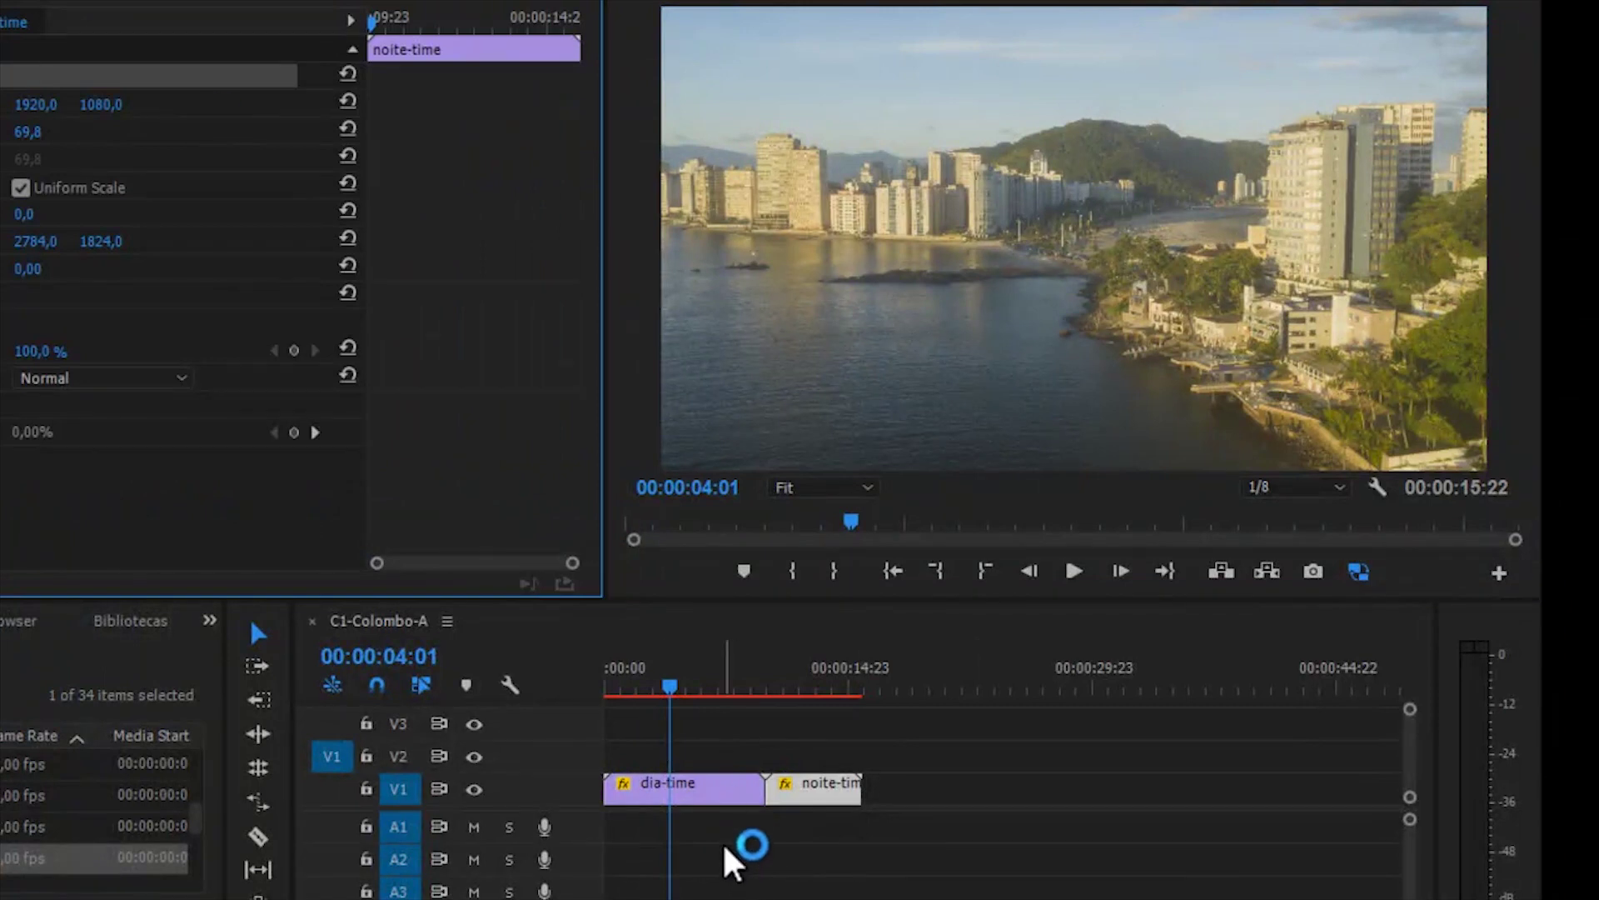
{"action": "left_click", "coordinate": [684, 792]}
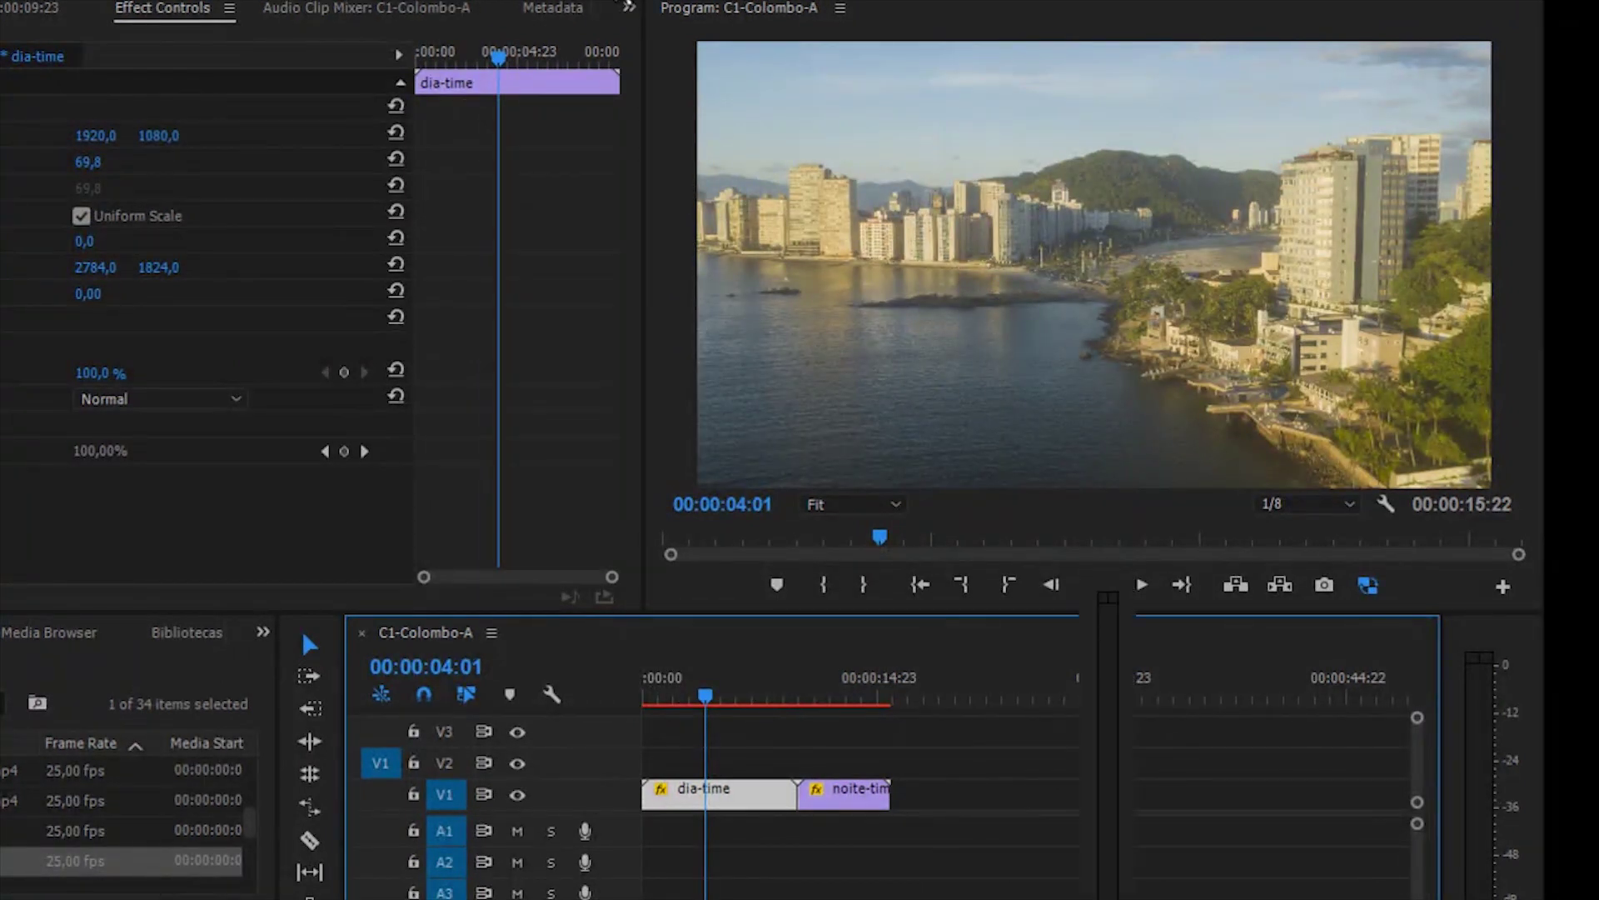
Find Warp Stabilizer in the video effects, try applying it to the dia-time clip and dismiss the warning
{"action": "key", "text": "alt+shift+5"}
{"action": "left_click", "coordinate": [1210, 40]}
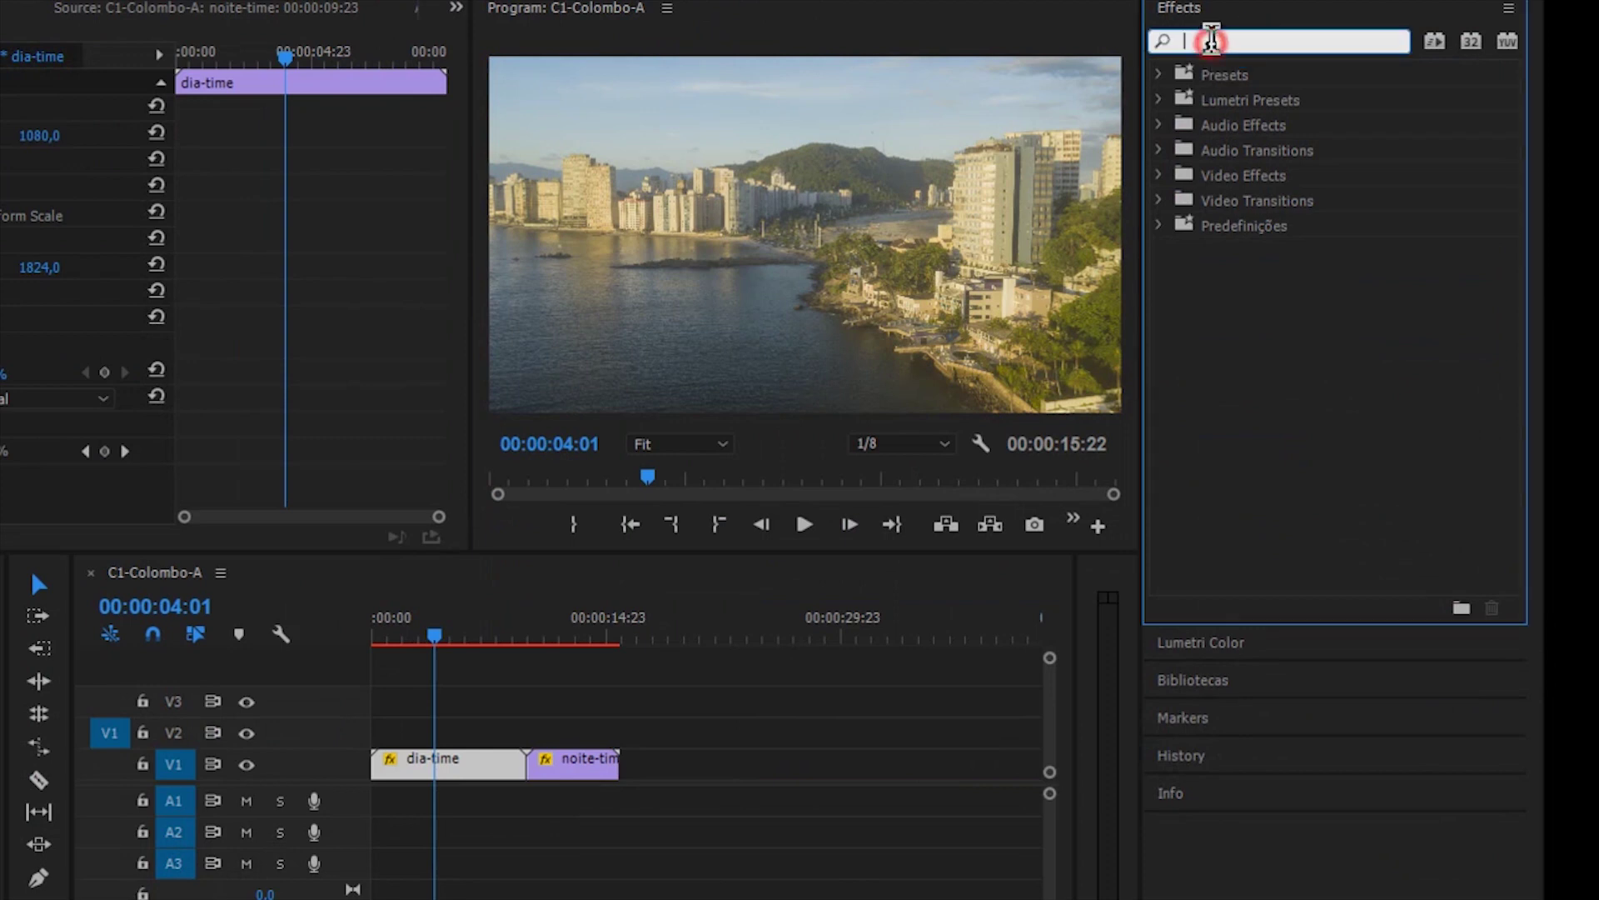
{"action": "type", "text": "warp"}
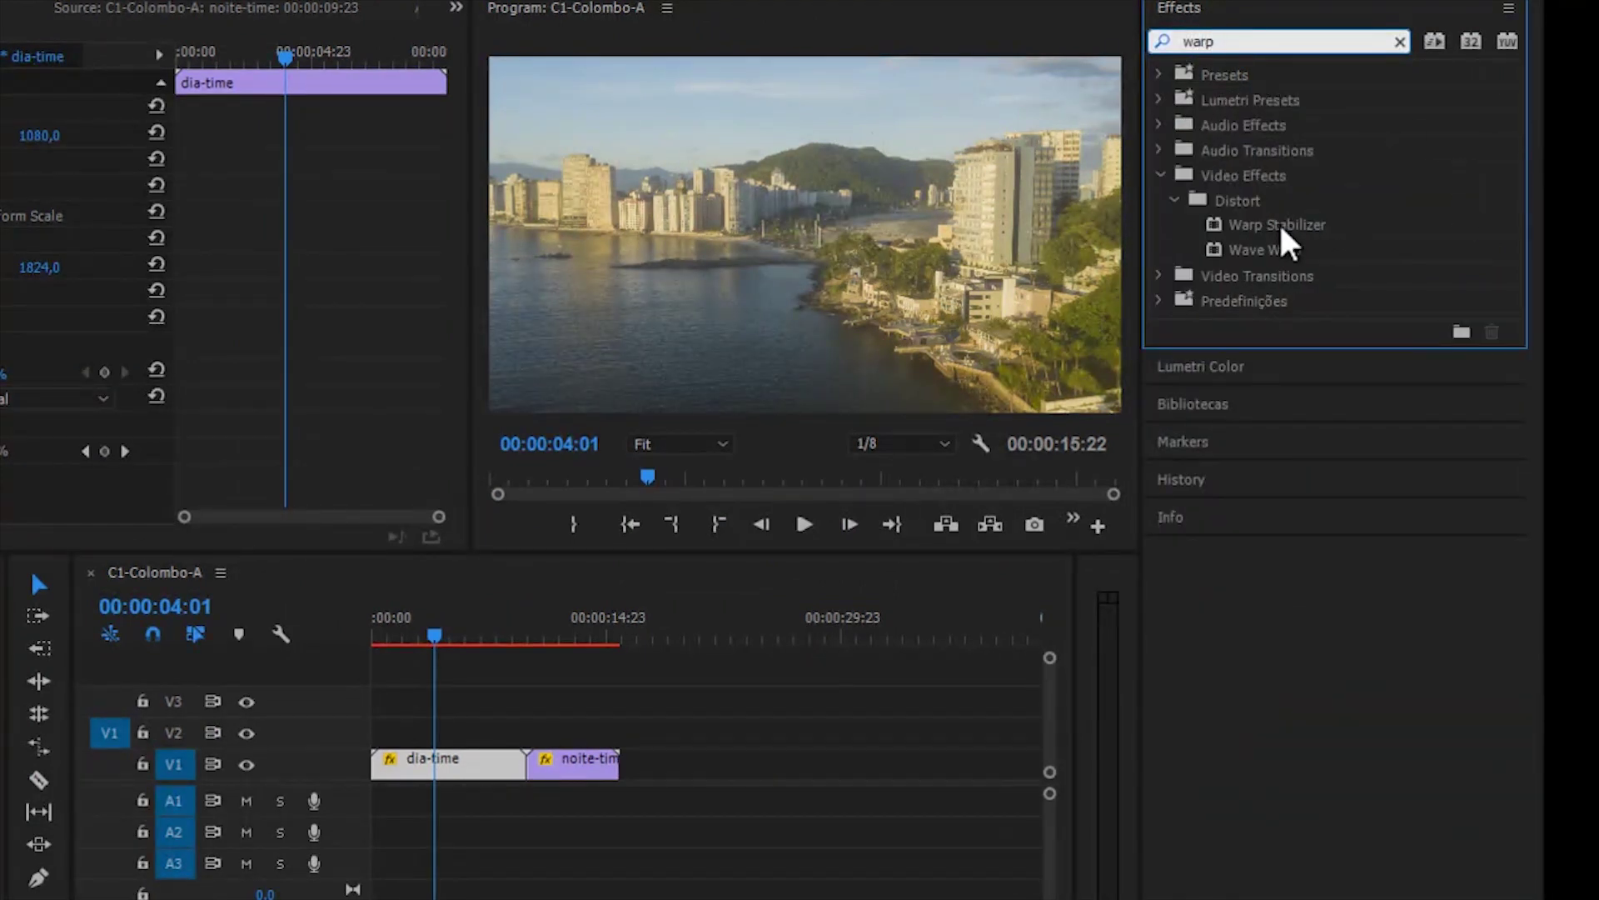
{"action": "left_click", "coordinate": [1282, 233]}
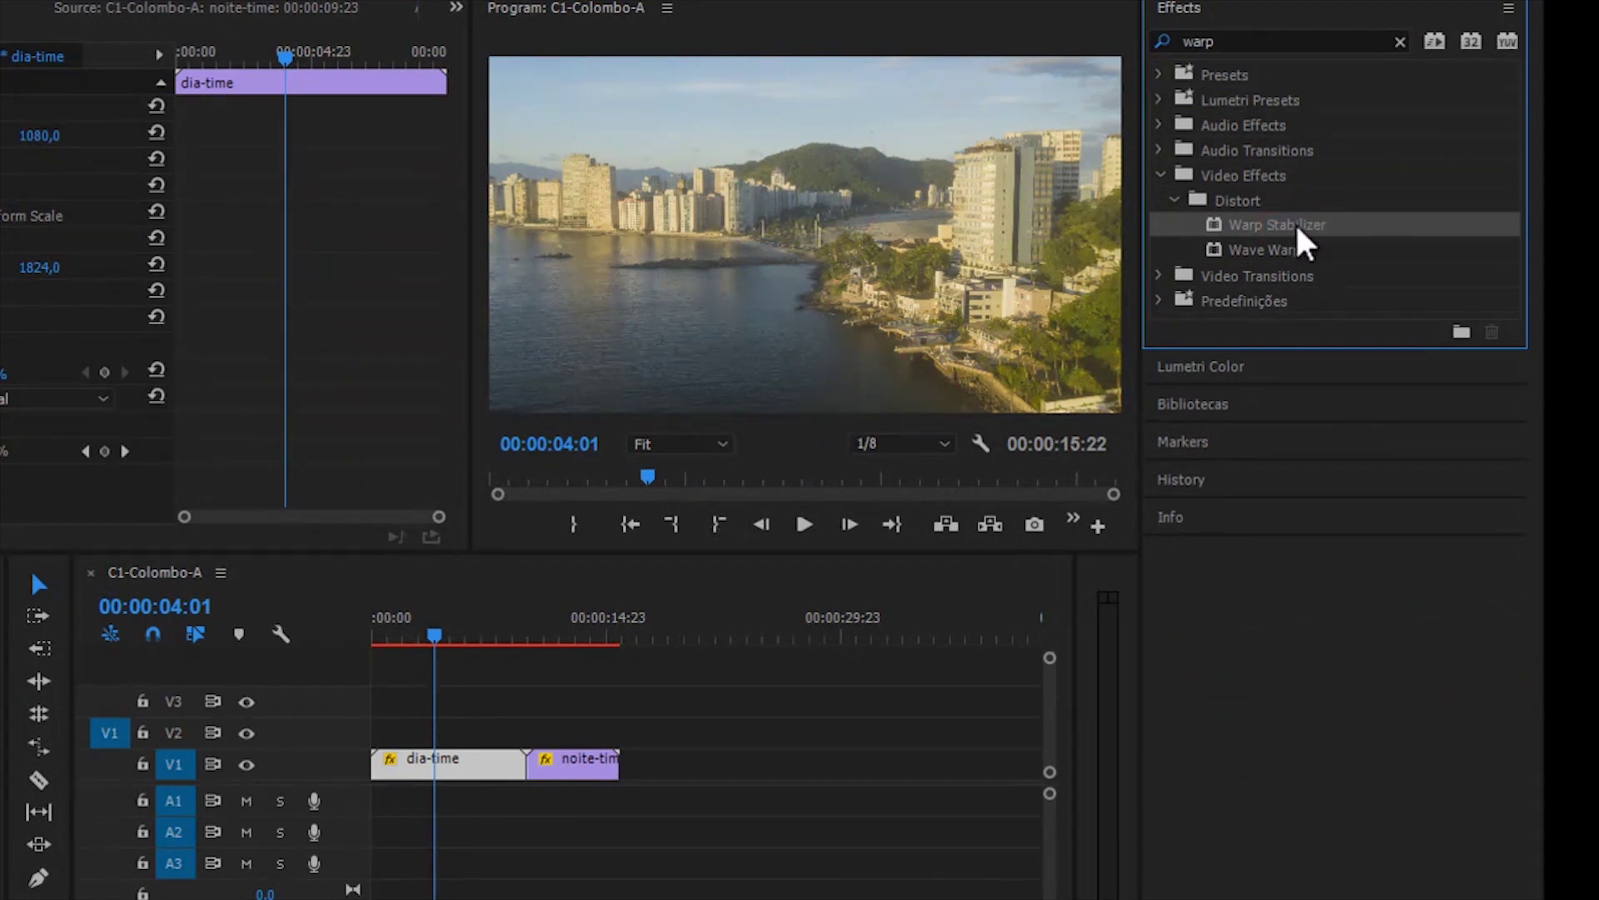
{"action": "left_click_drag", "start_coordinate": [1289, 241], "coordinate": [472, 779]}
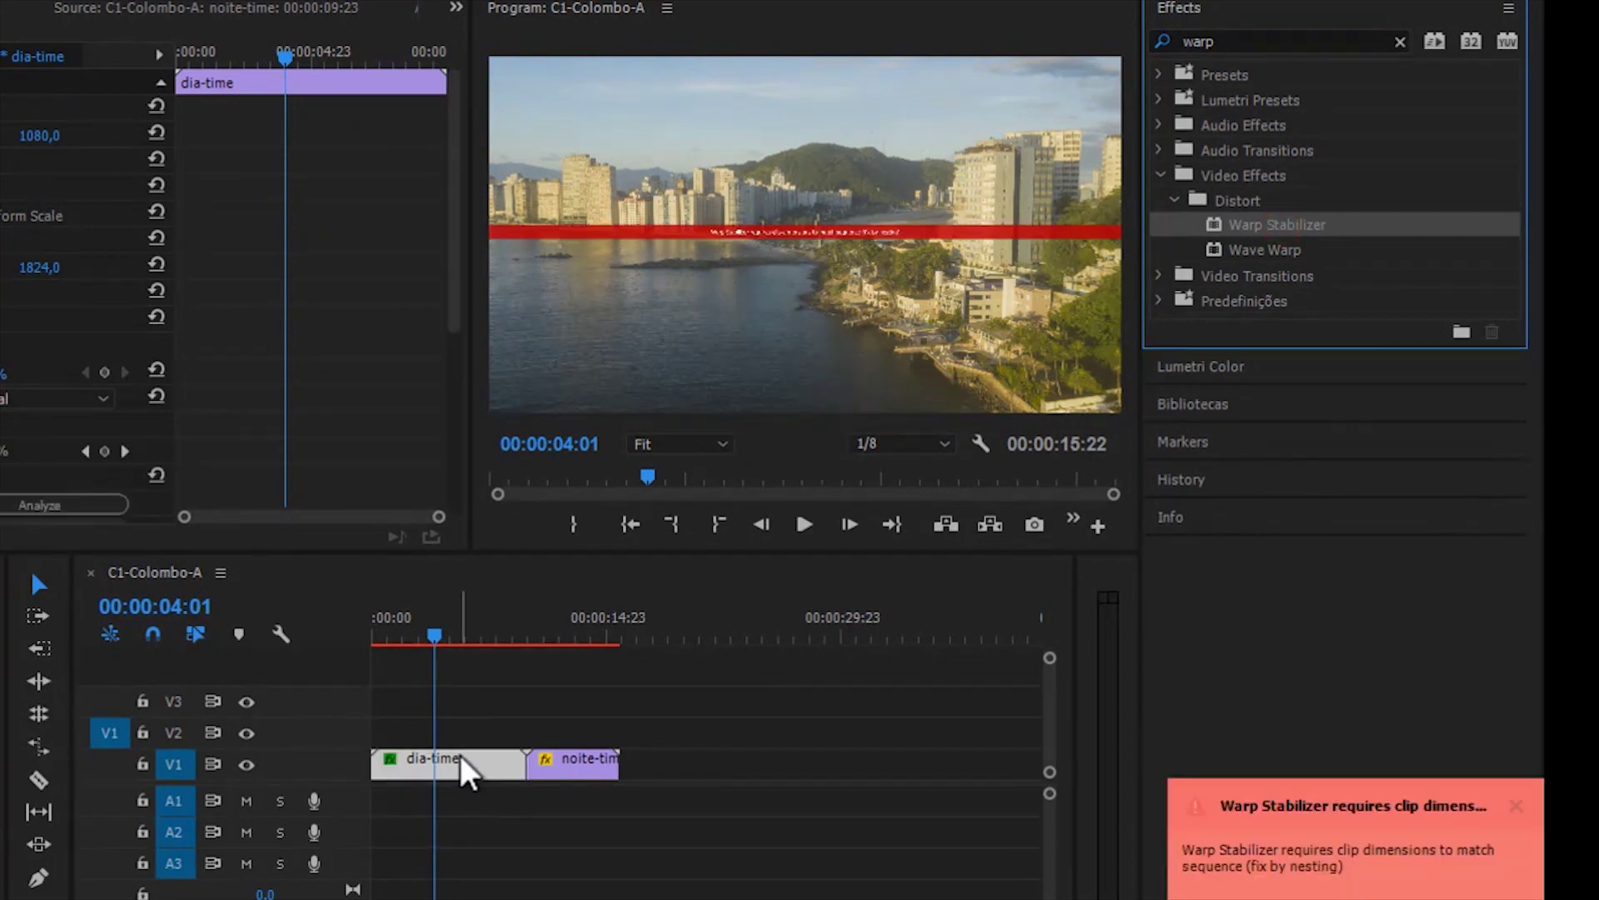
{"action": "left_click", "coordinate": [1516, 806]}
Nest the dia-time clip on track V1 as a nested sequence named dia
{"action": "left_click", "coordinate": [470, 761]}
{"action": "right_click", "coordinate": [479, 778]}
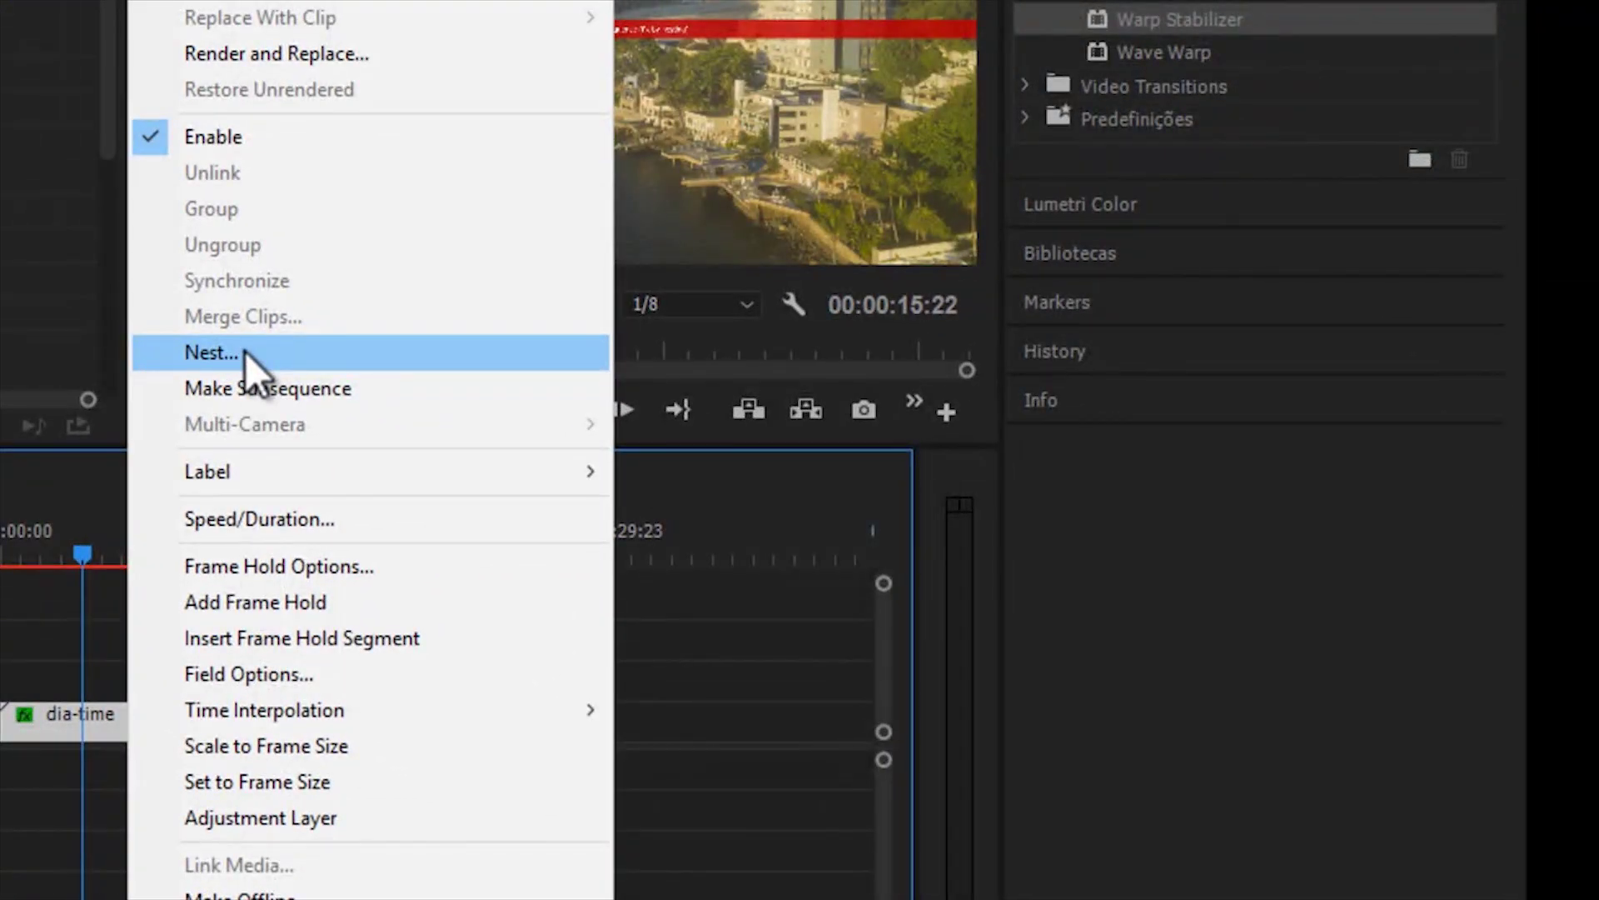
{"action": "left_click", "coordinate": [247, 352]}
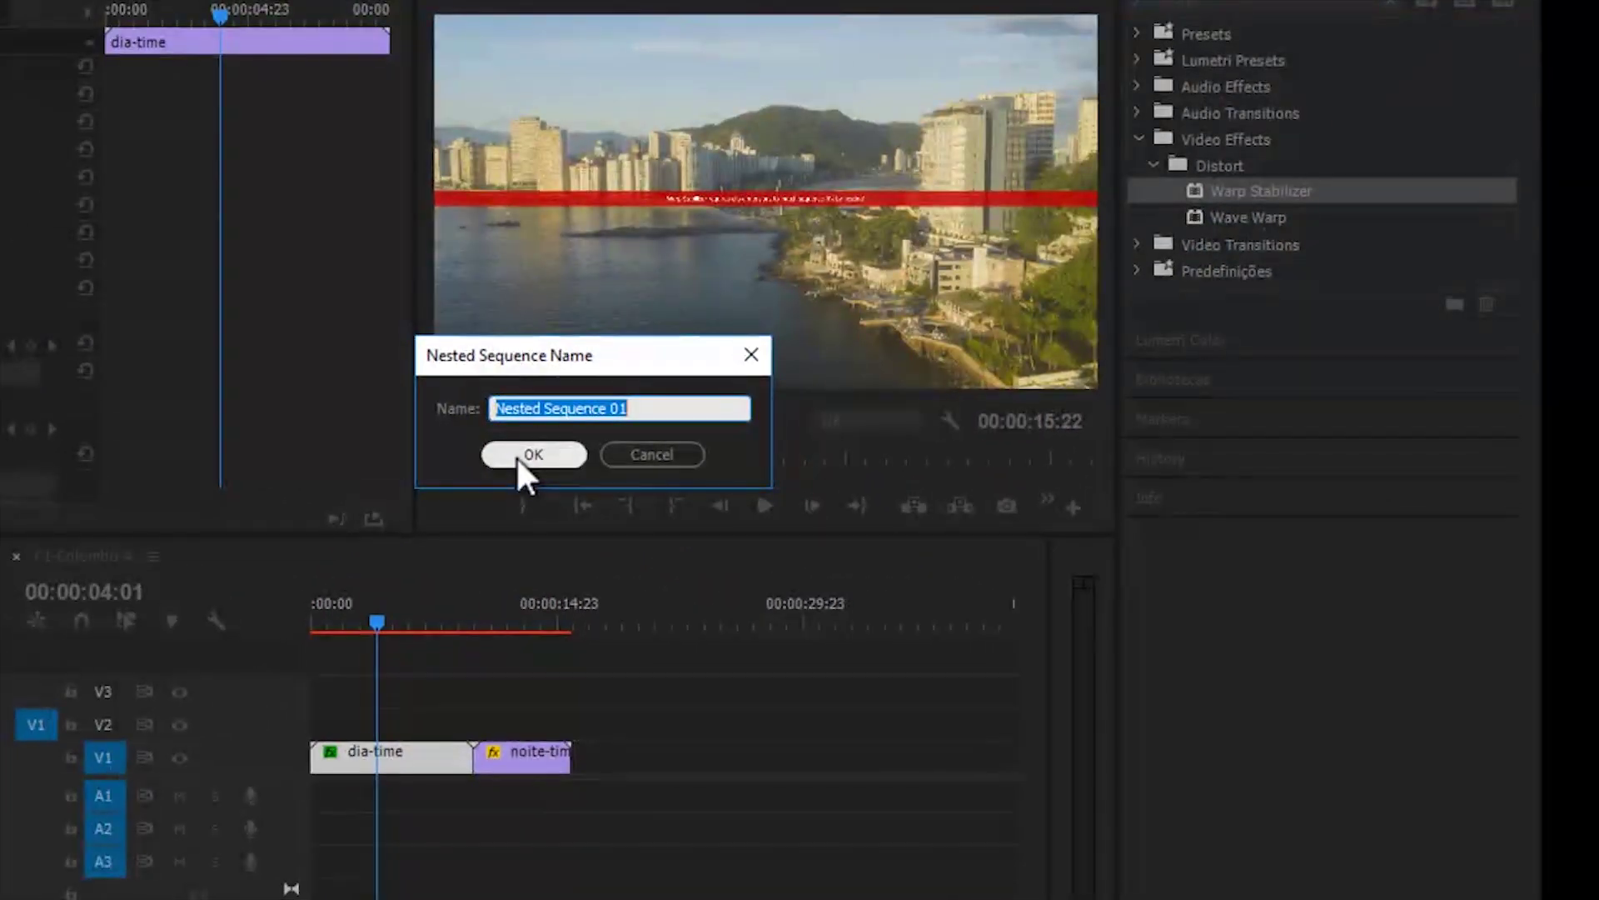
{"action": "type", "text": "dia"}
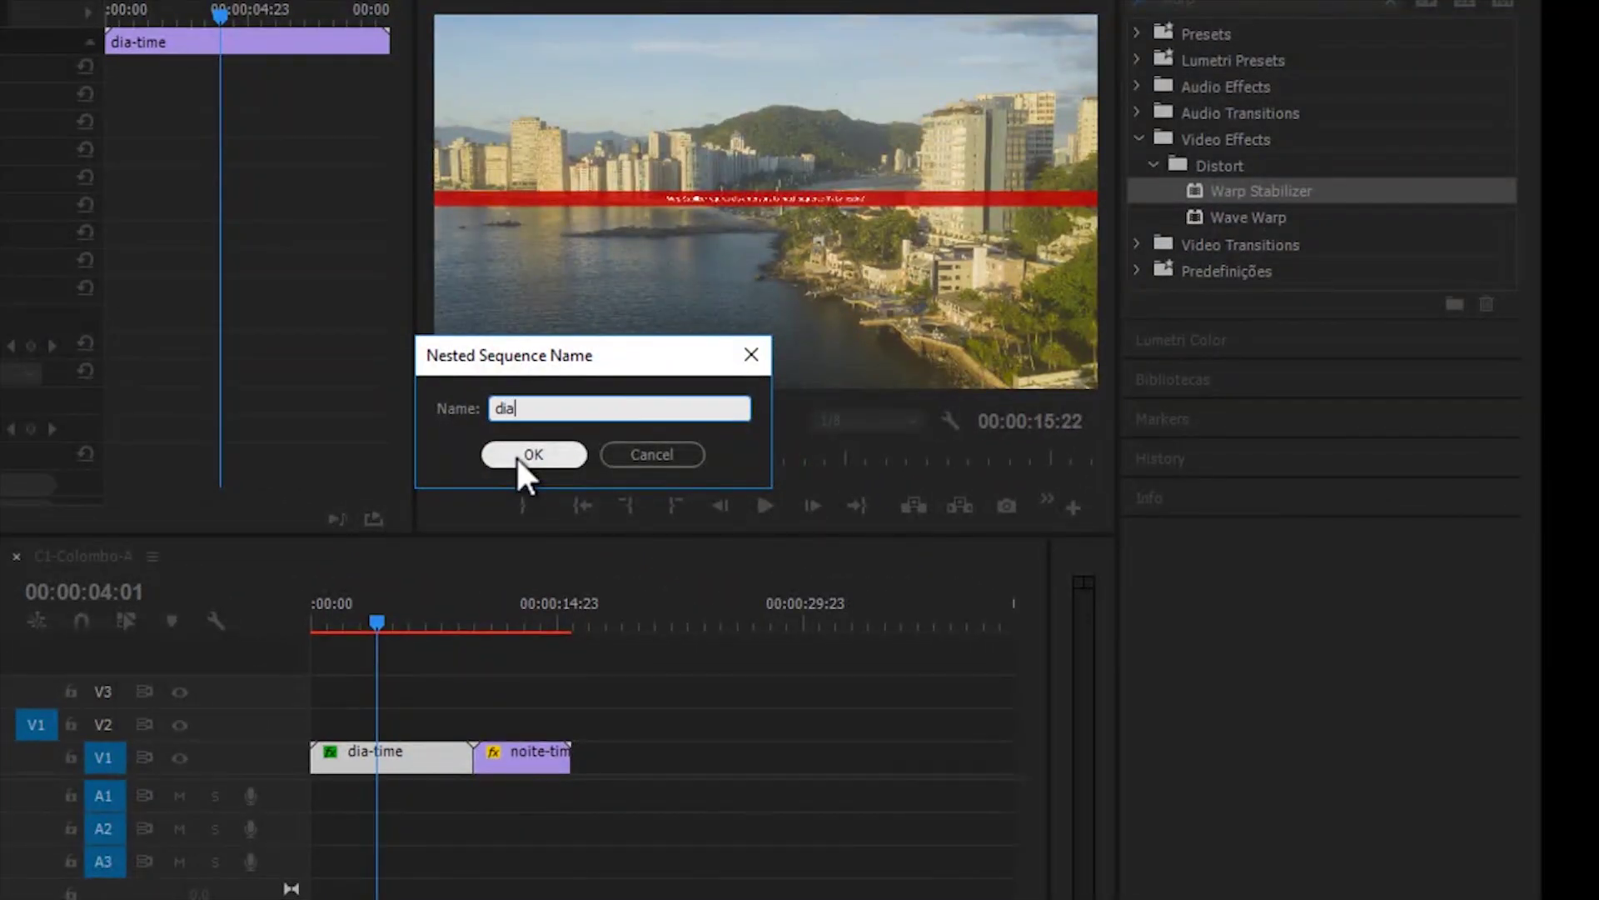
{"action": "left_click", "coordinate": [517, 456]}
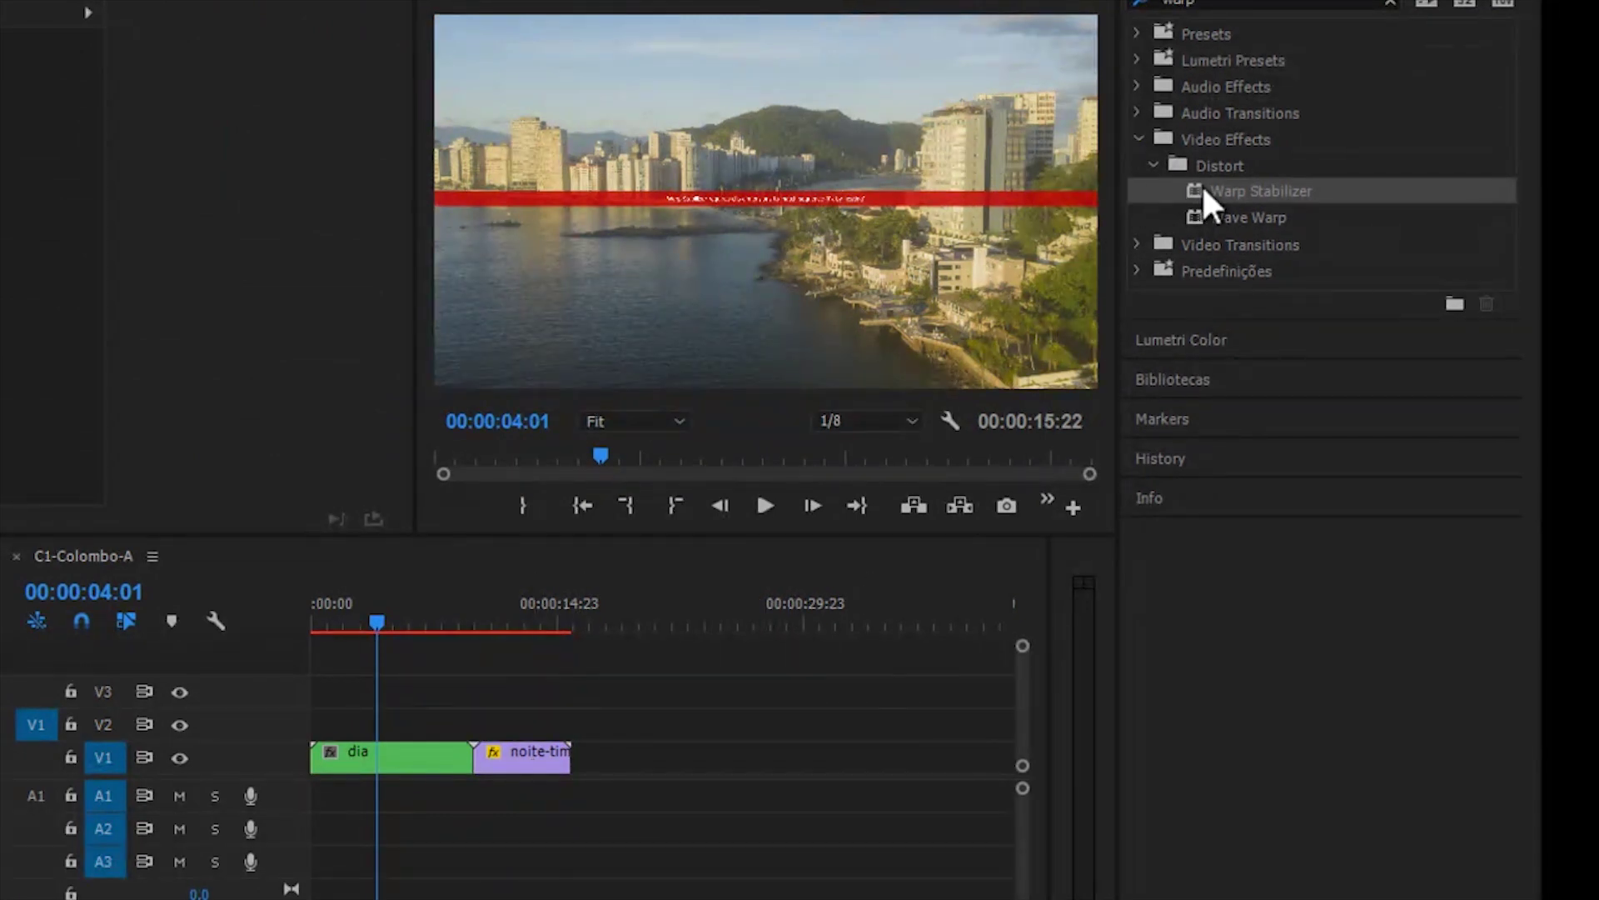
Apply Warp Stabilizer to the nested dia clip with Result set to Smooth Motion and Method left at Subspace Warp
{"action": "left_click_drag", "start_coordinate": [1205, 187], "coordinate": [429, 779]}
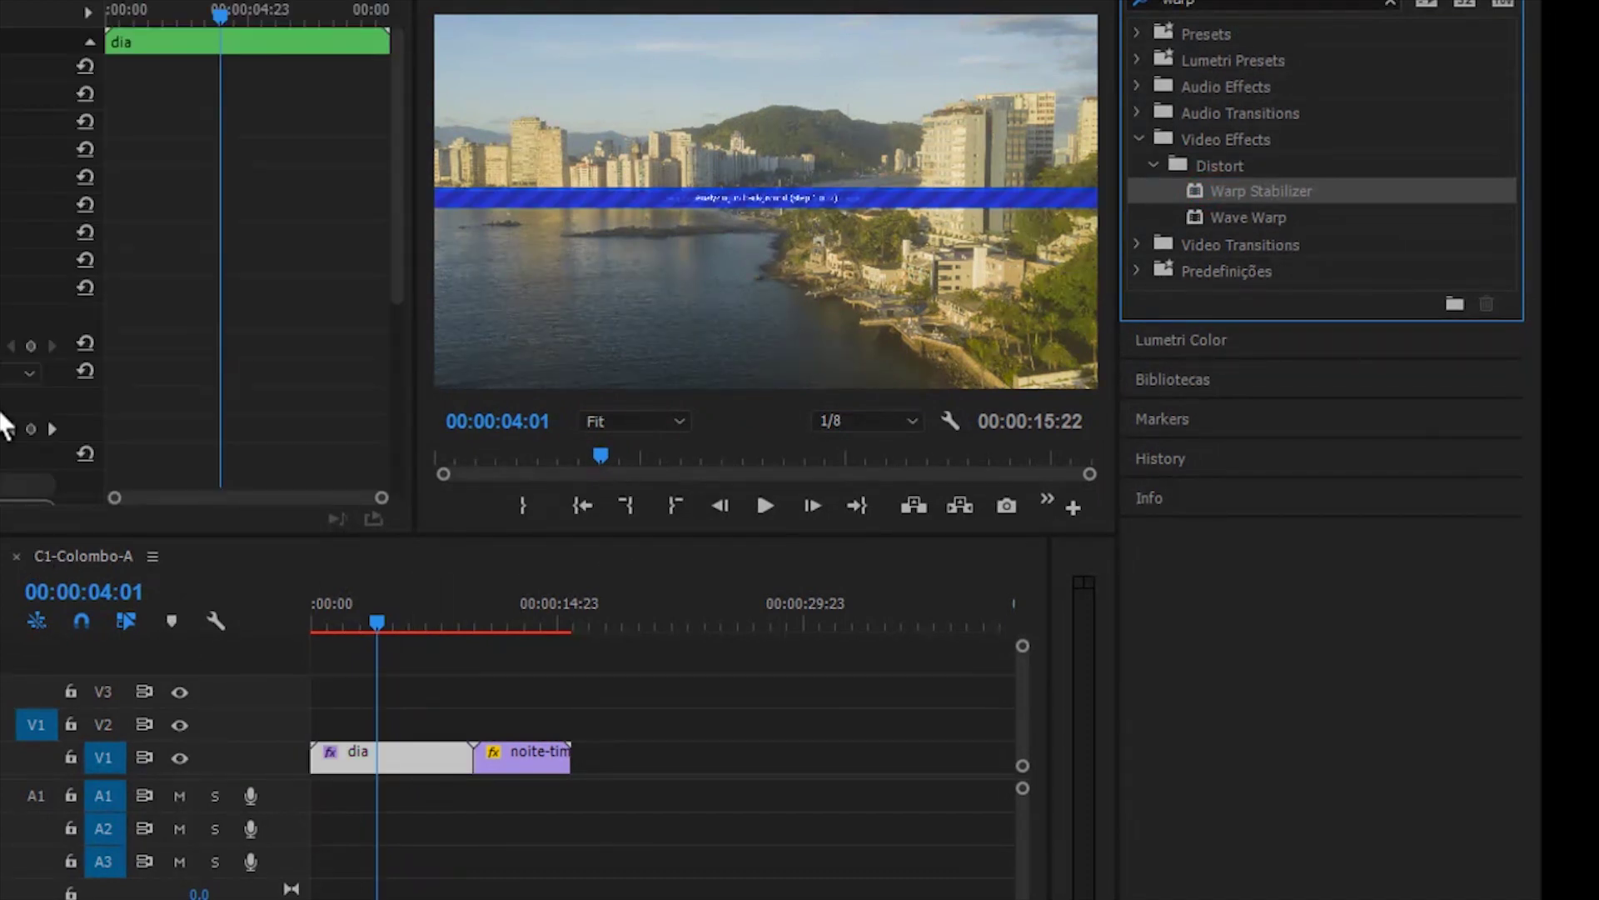
{"action": "left_click_drag", "start_coordinate": [400, 208], "coordinate": [402, 403]}
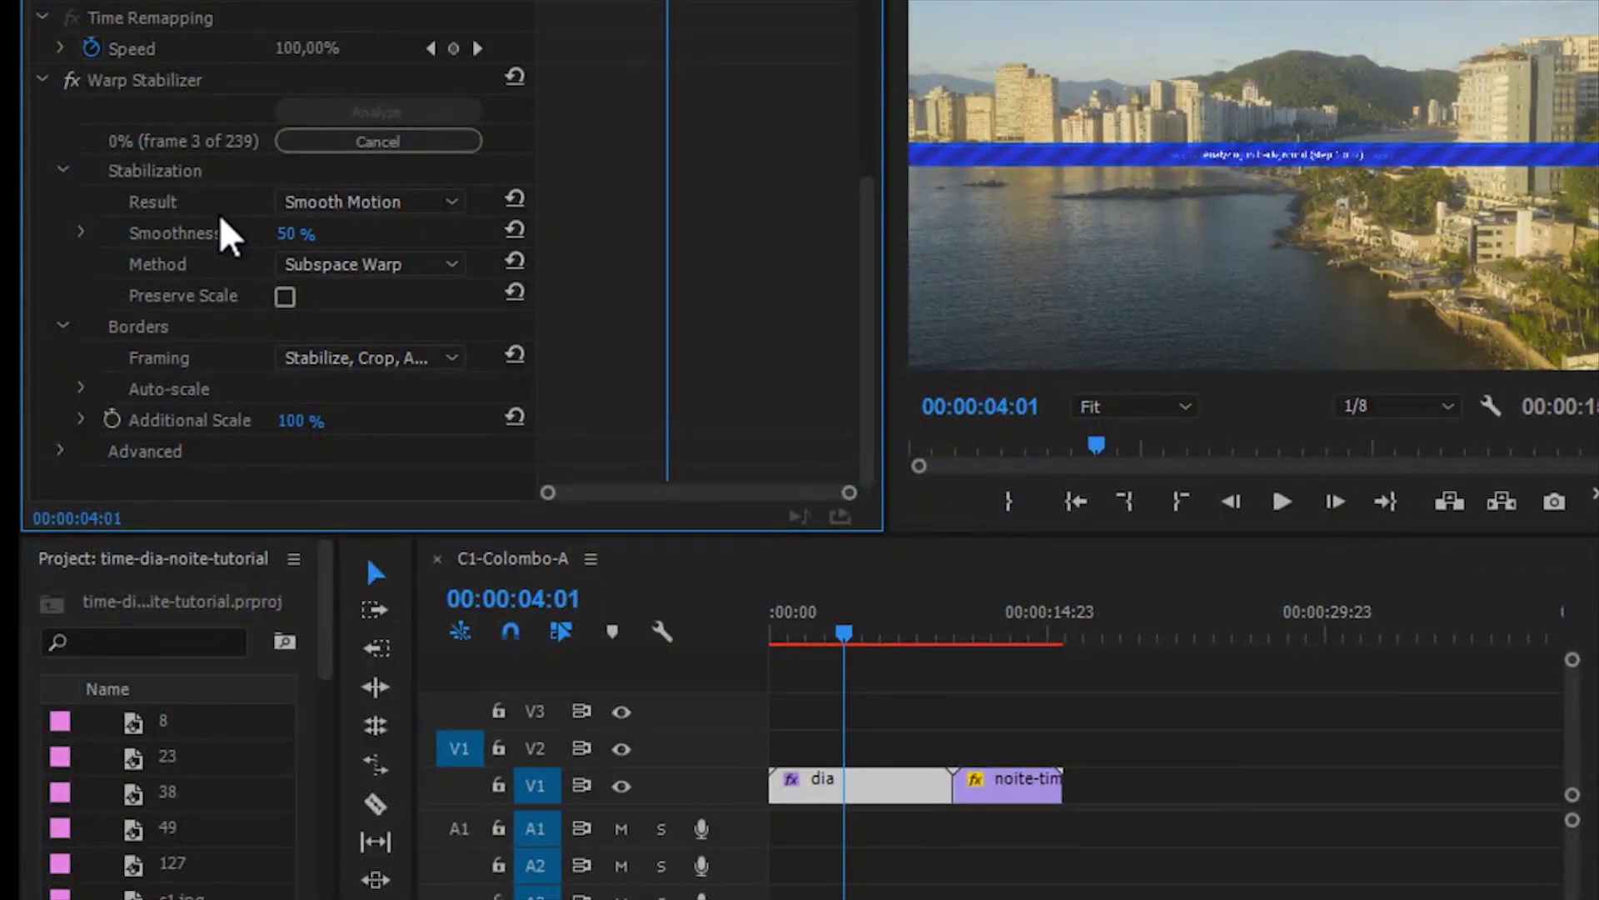
{"action": "left_click", "coordinate": [169, 80]}
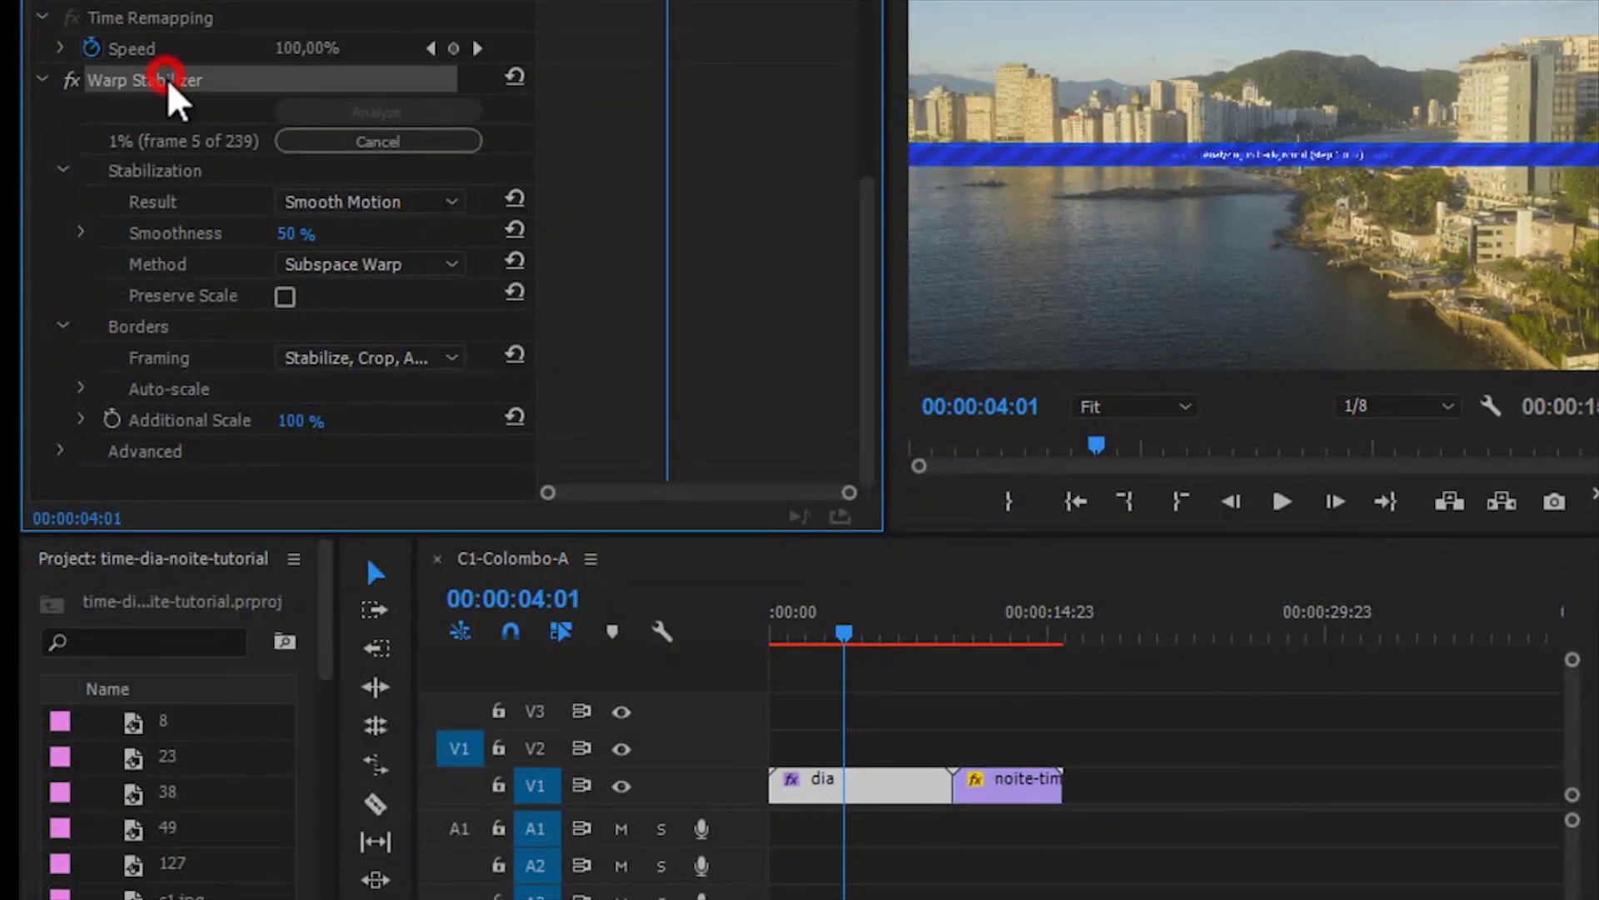
{"action": "left_click", "coordinate": [438, 206]}
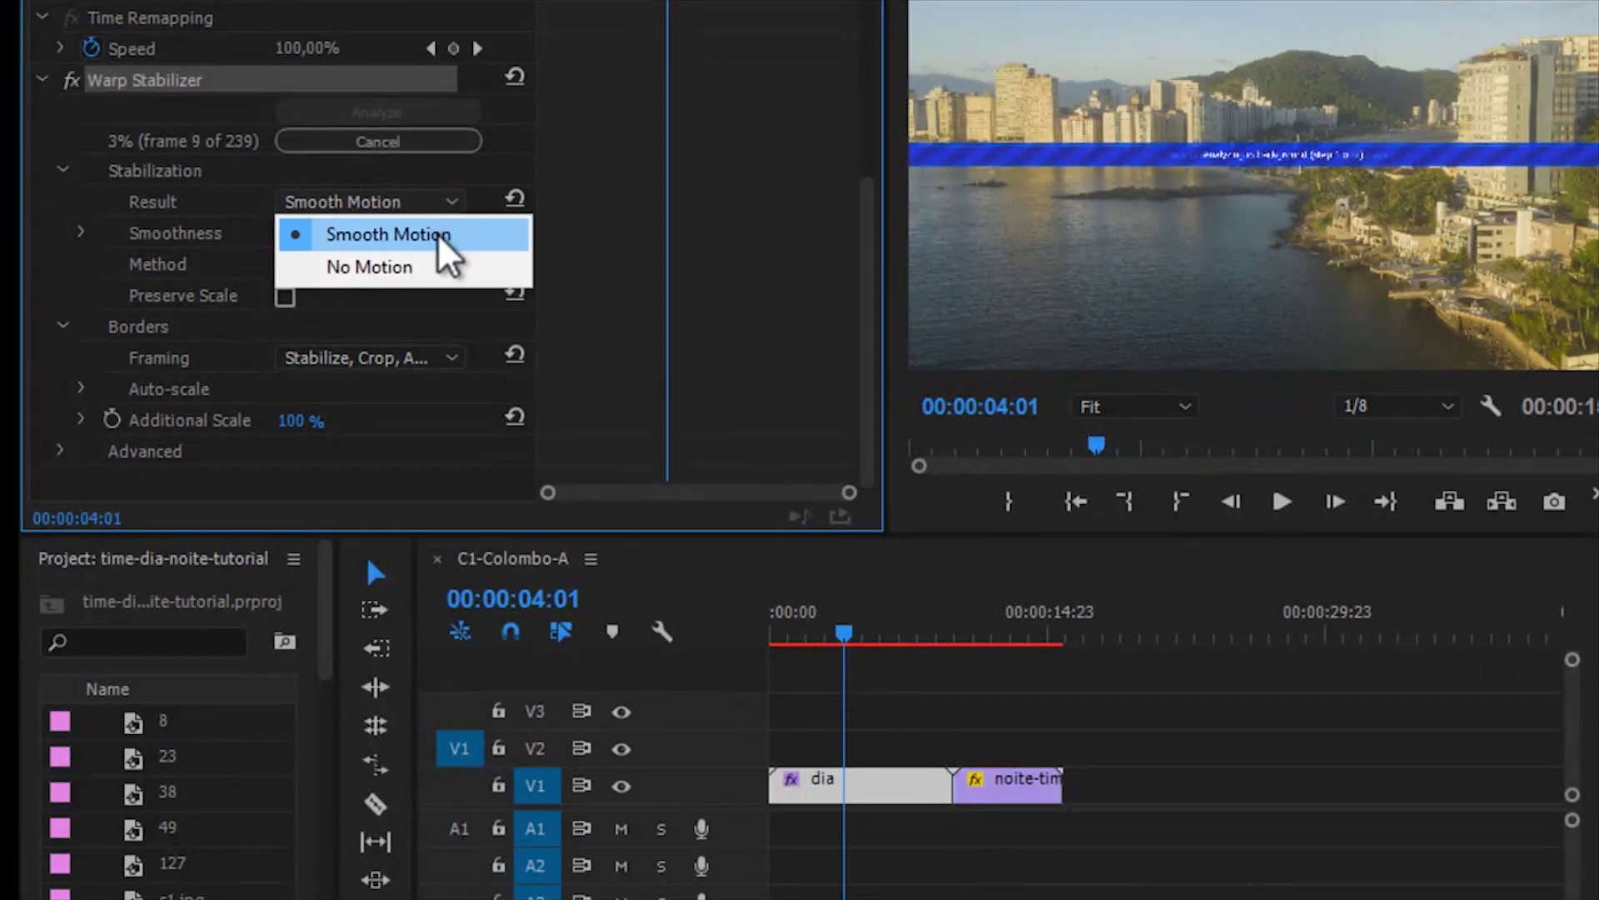
{"action": "left_click", "coordinate": [440, 238]}
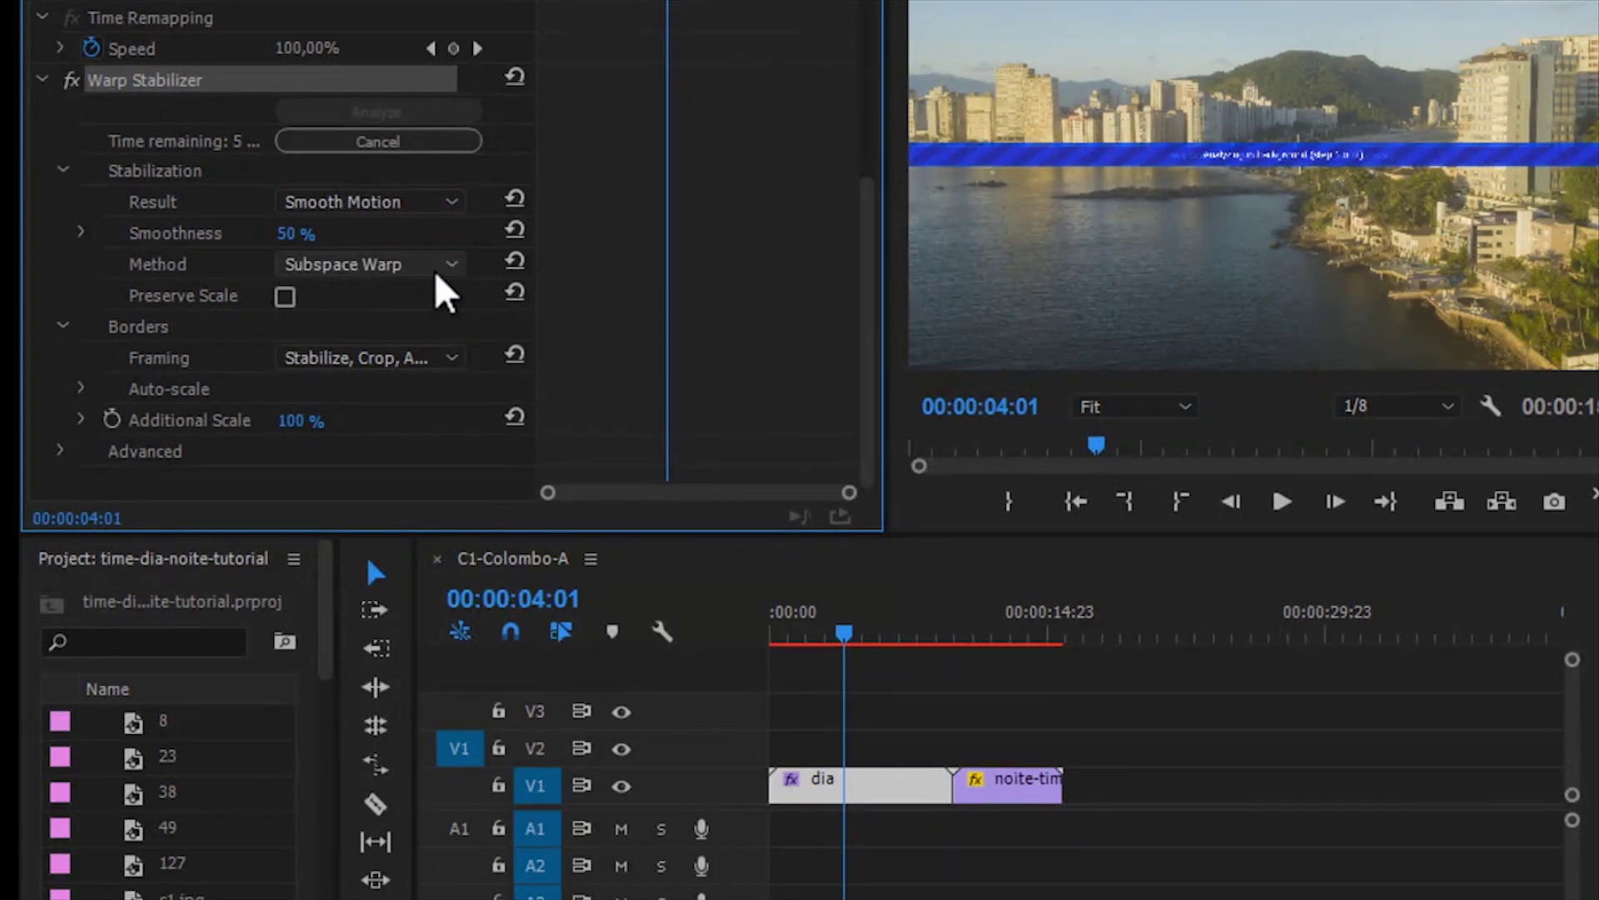
{"action": "left_click", "coordinate": [438, 277]}
{"action": "left_click", "coordinate": [738, 275]}
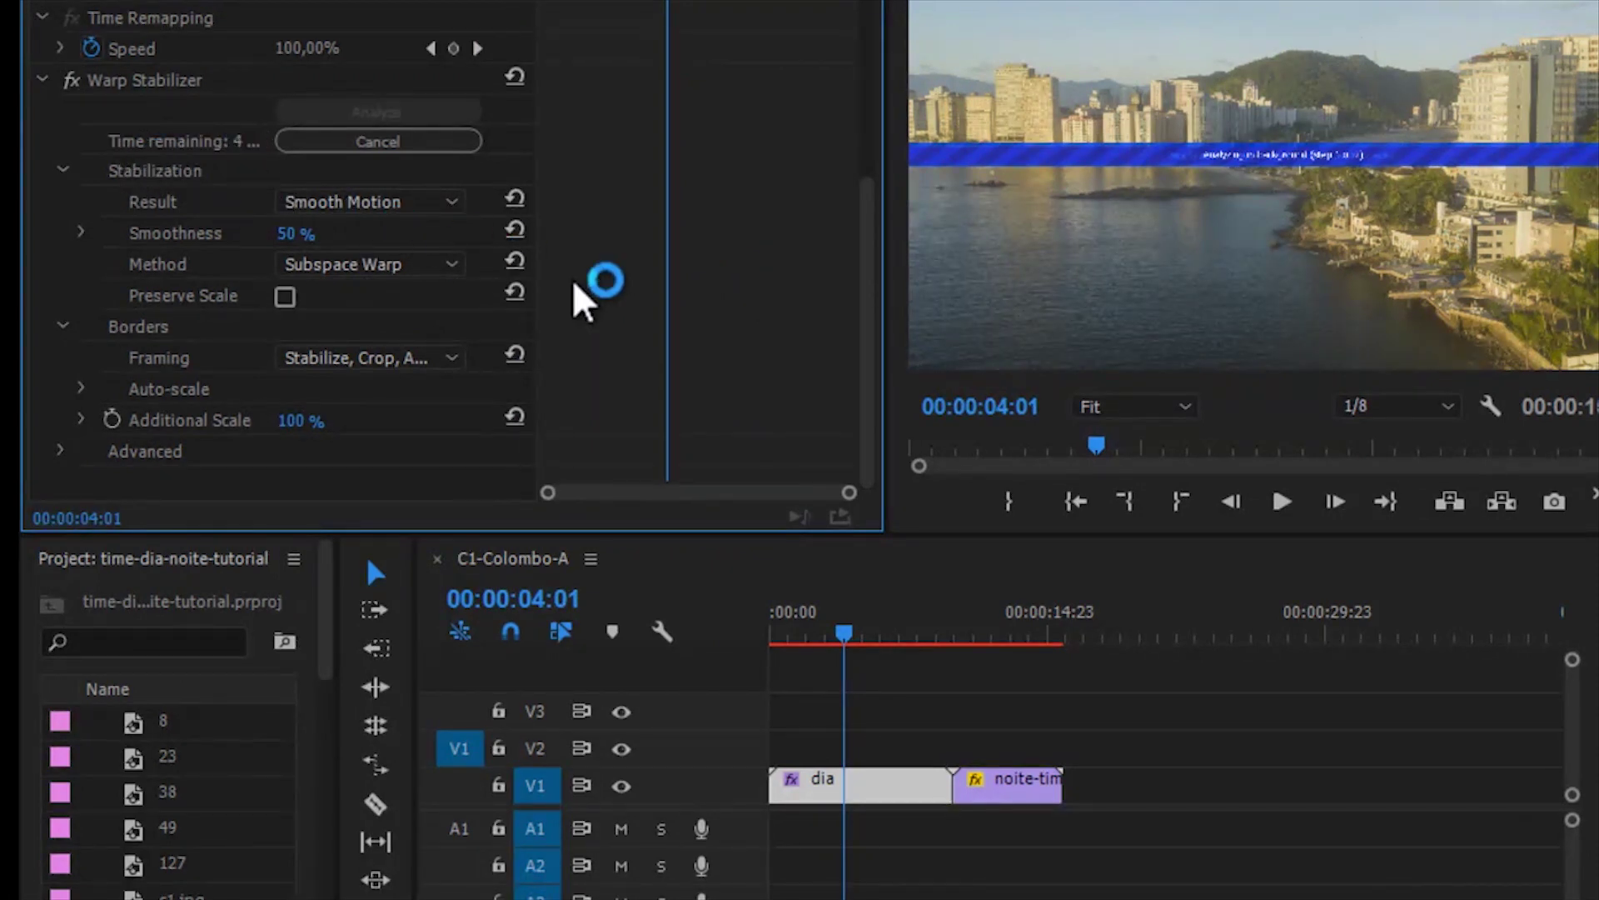
Nest the noite-time clip on track V1 as a nested sequence named noite
{"action": "left_click", "coordinate": [1026, 787]}
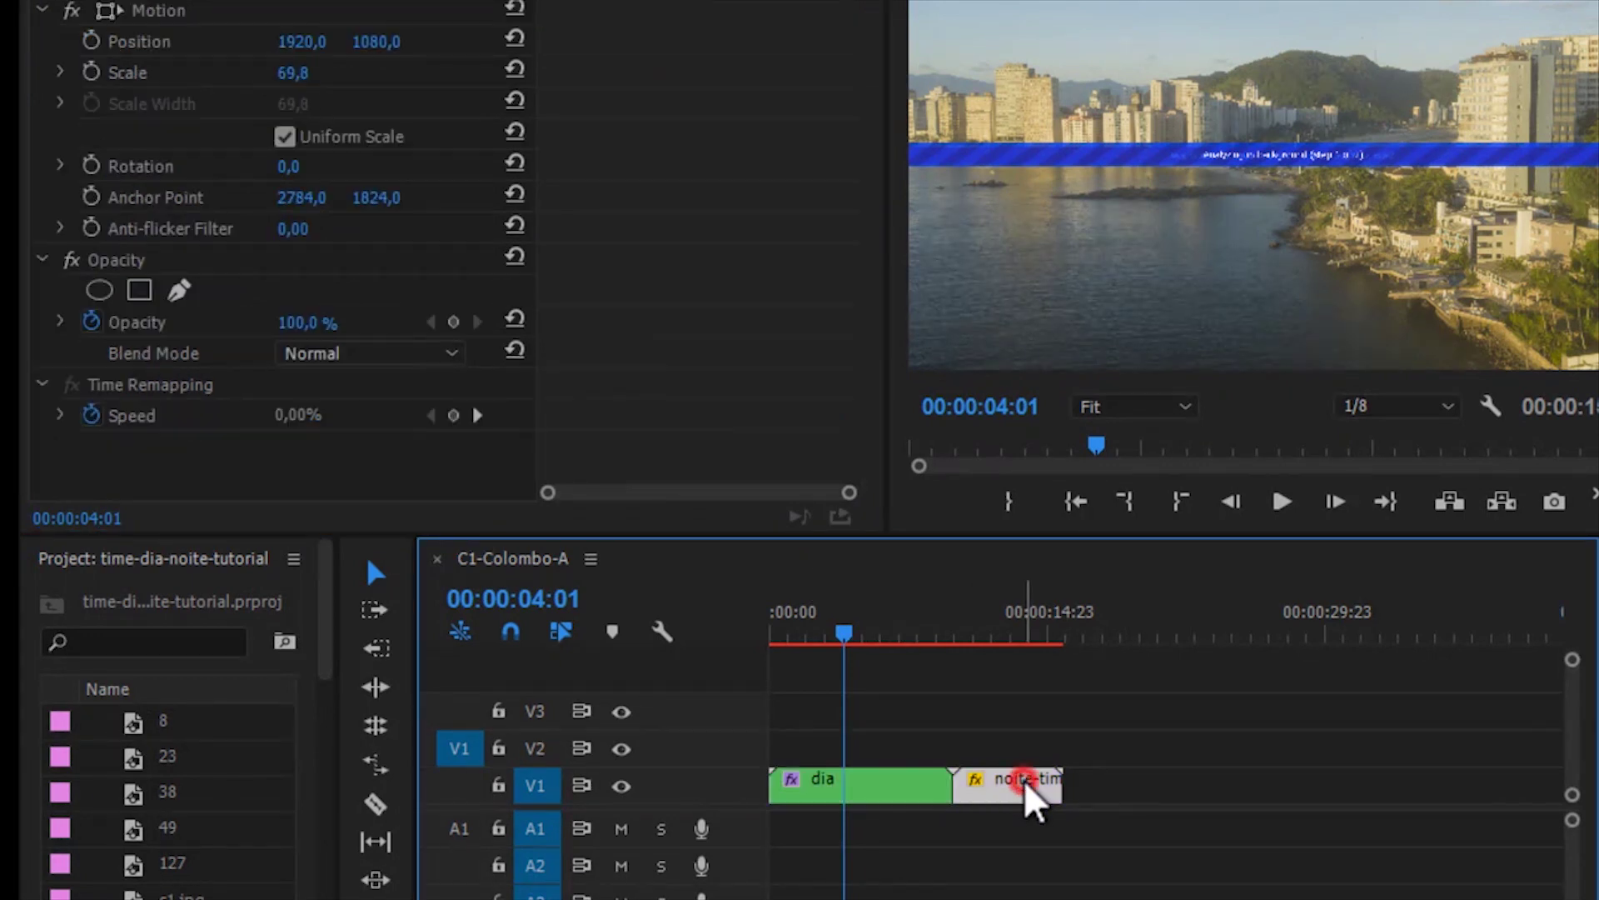
{"action": "right_click", "coordinate": [1026, 789]}
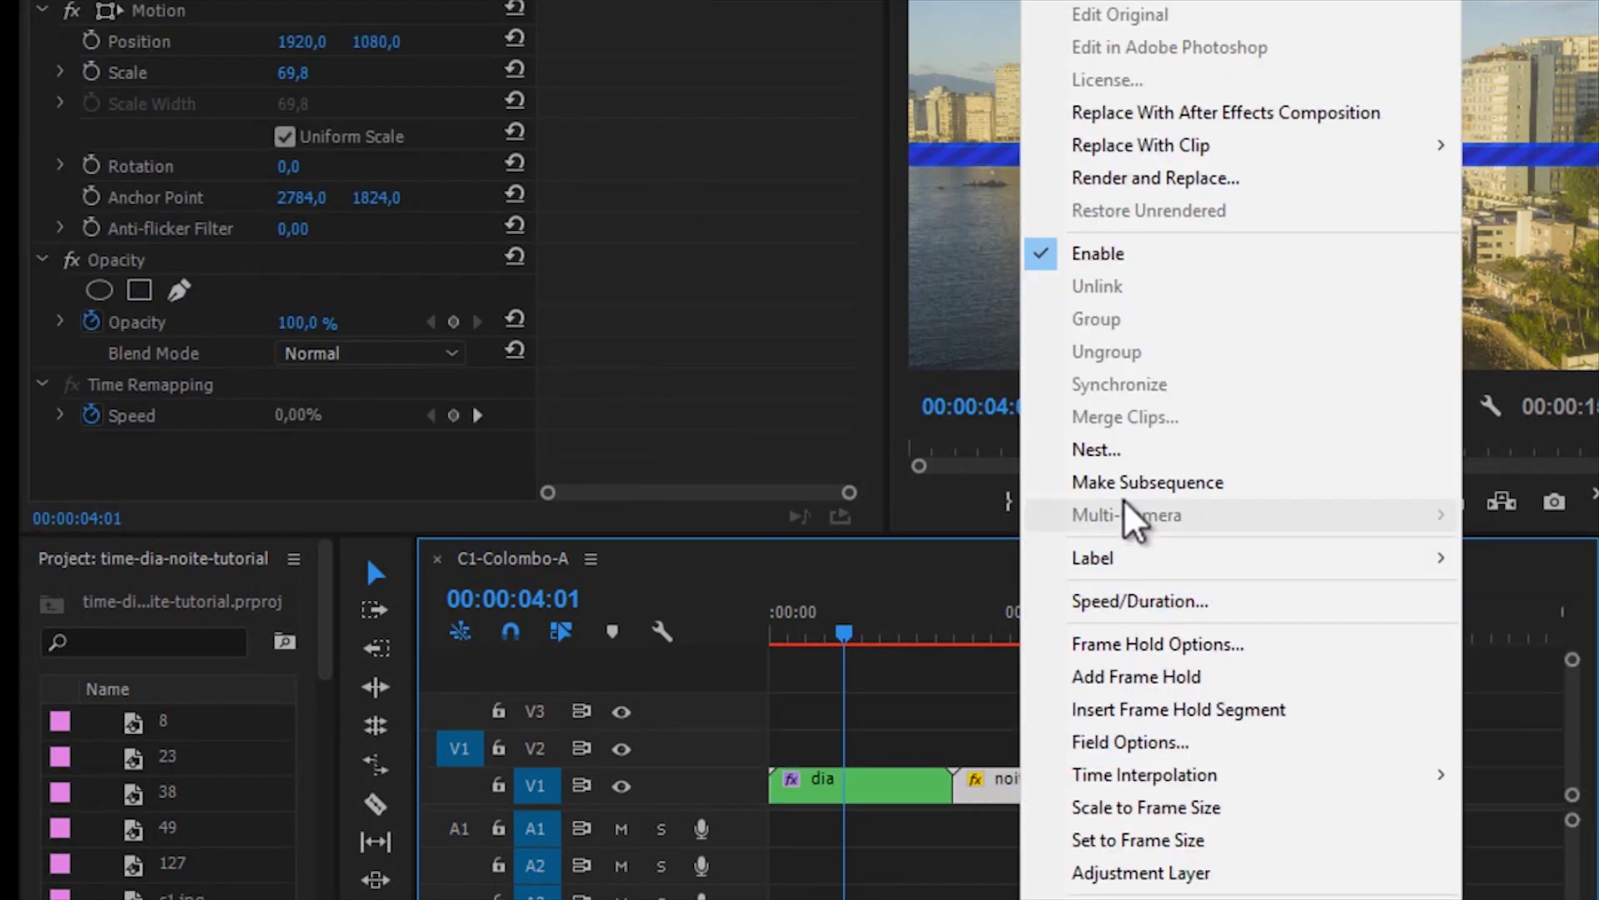
{"action": "left_click", "coordinate": [1135, 452]}
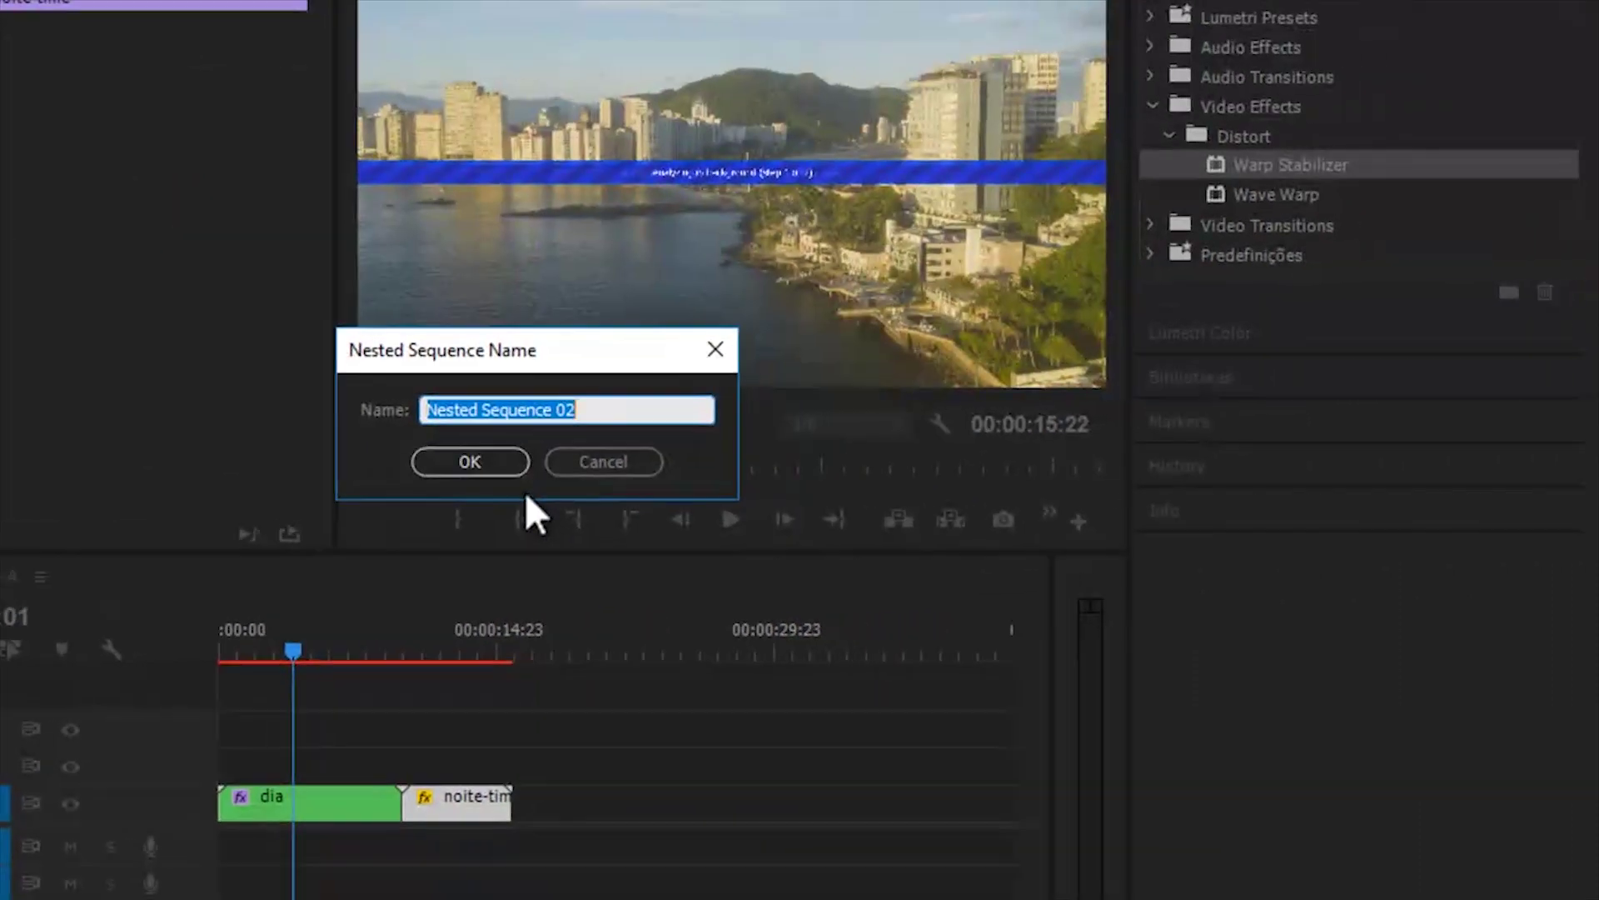
{"action": "type", "text": "noite"}
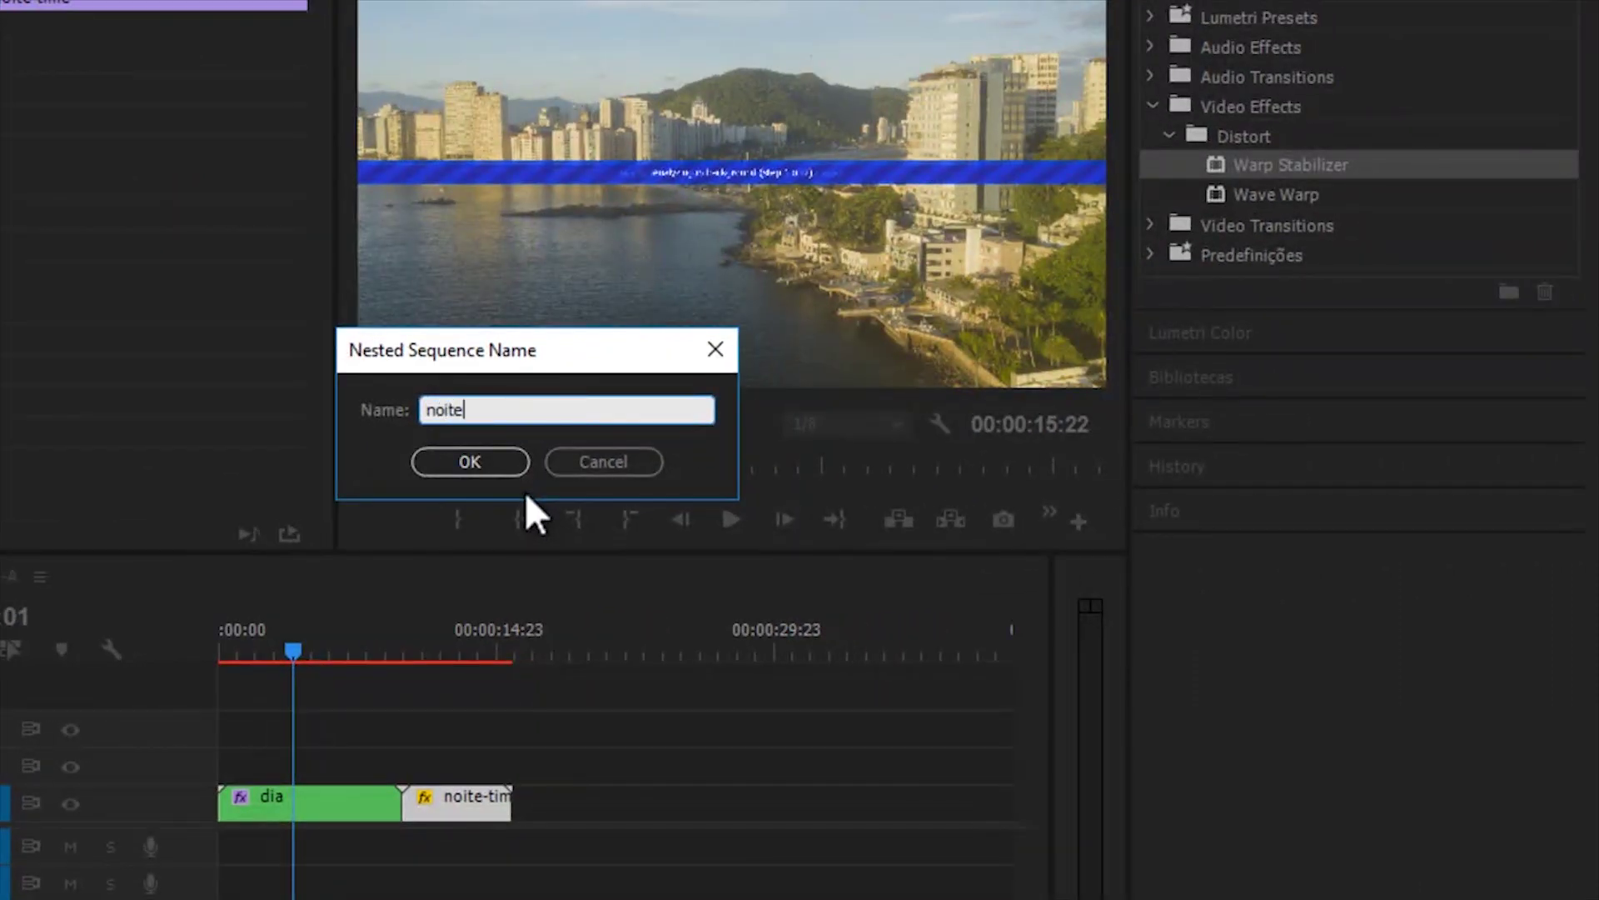
{"action": "left_click", "coordinate": [498, 463]}
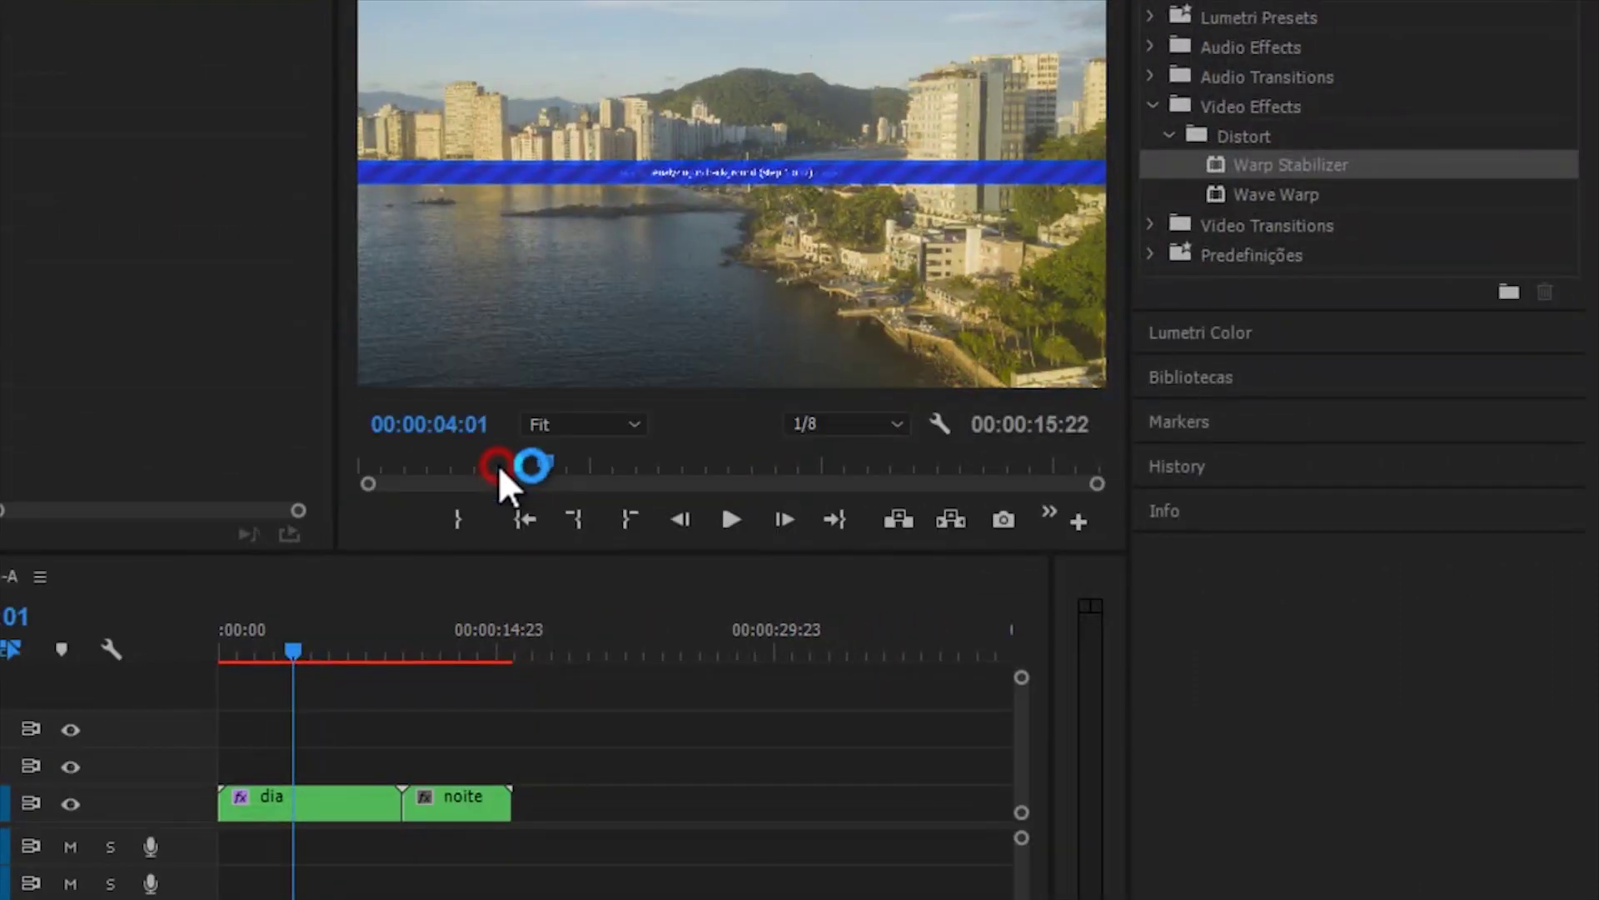
Apply Warp Stabilizer to the nested noite clip and reselect that clip in the C1-Colombo-A sequence
{"action": "left_click_drag", "start_coordinate": [1257, 166], "coordinate": [473, 808]}
{"action": "left_click", "coordinate": [461, 798]}
{"action": "double_click", "coordinate": [414, 796]}
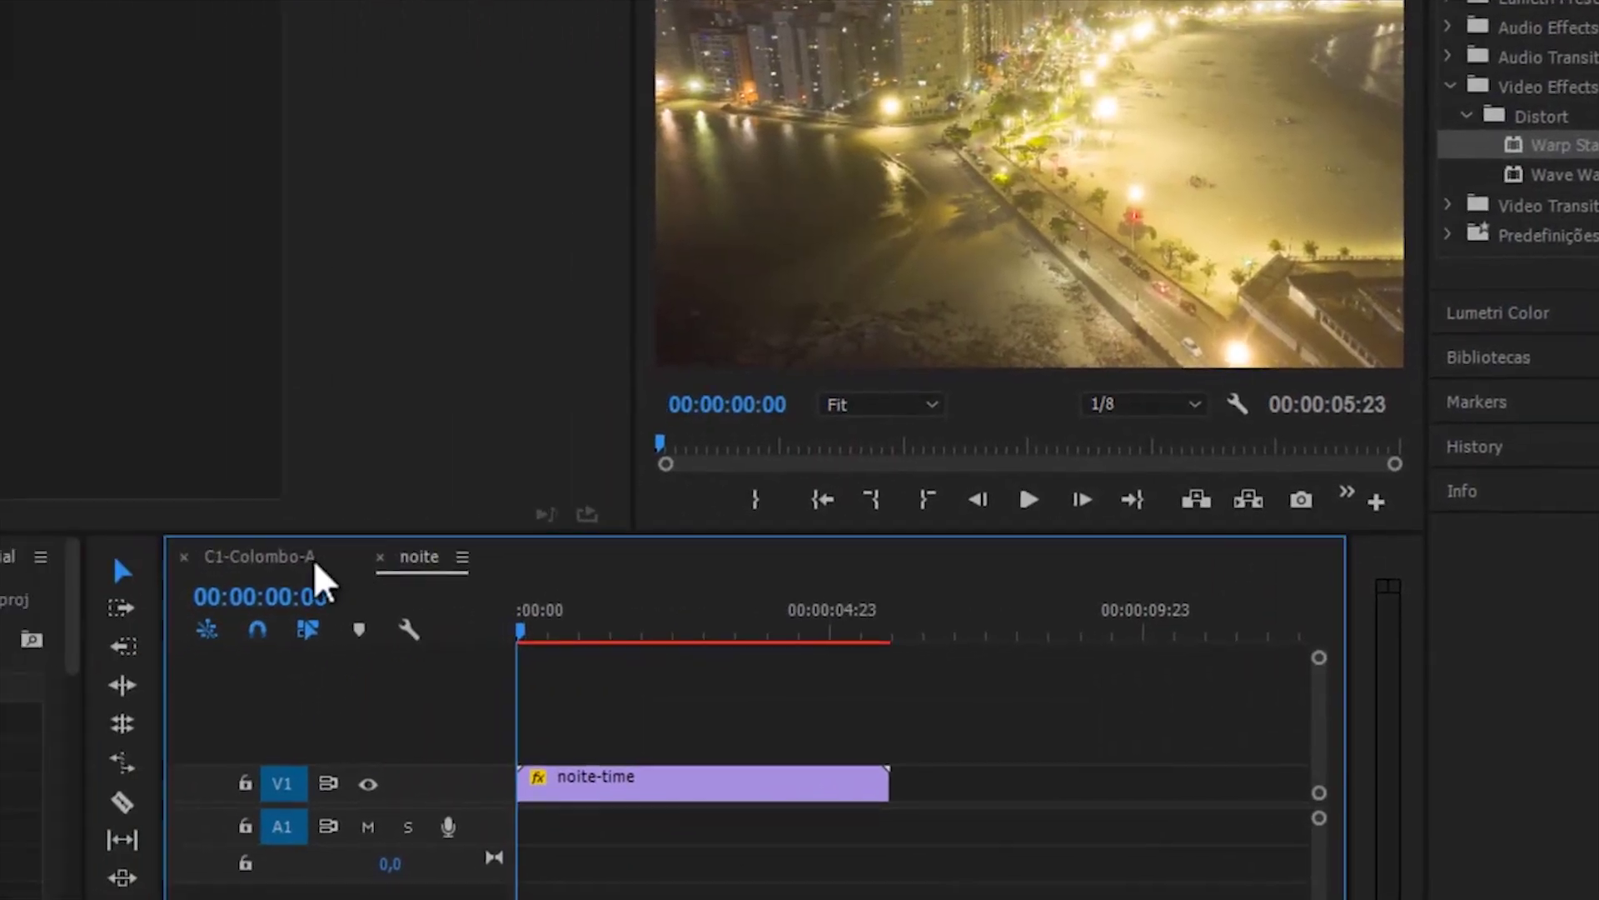
{"action": "left_click", "coordinate": [0, 576]}
{"action": "left_click", "coordinate": [795, 779]}
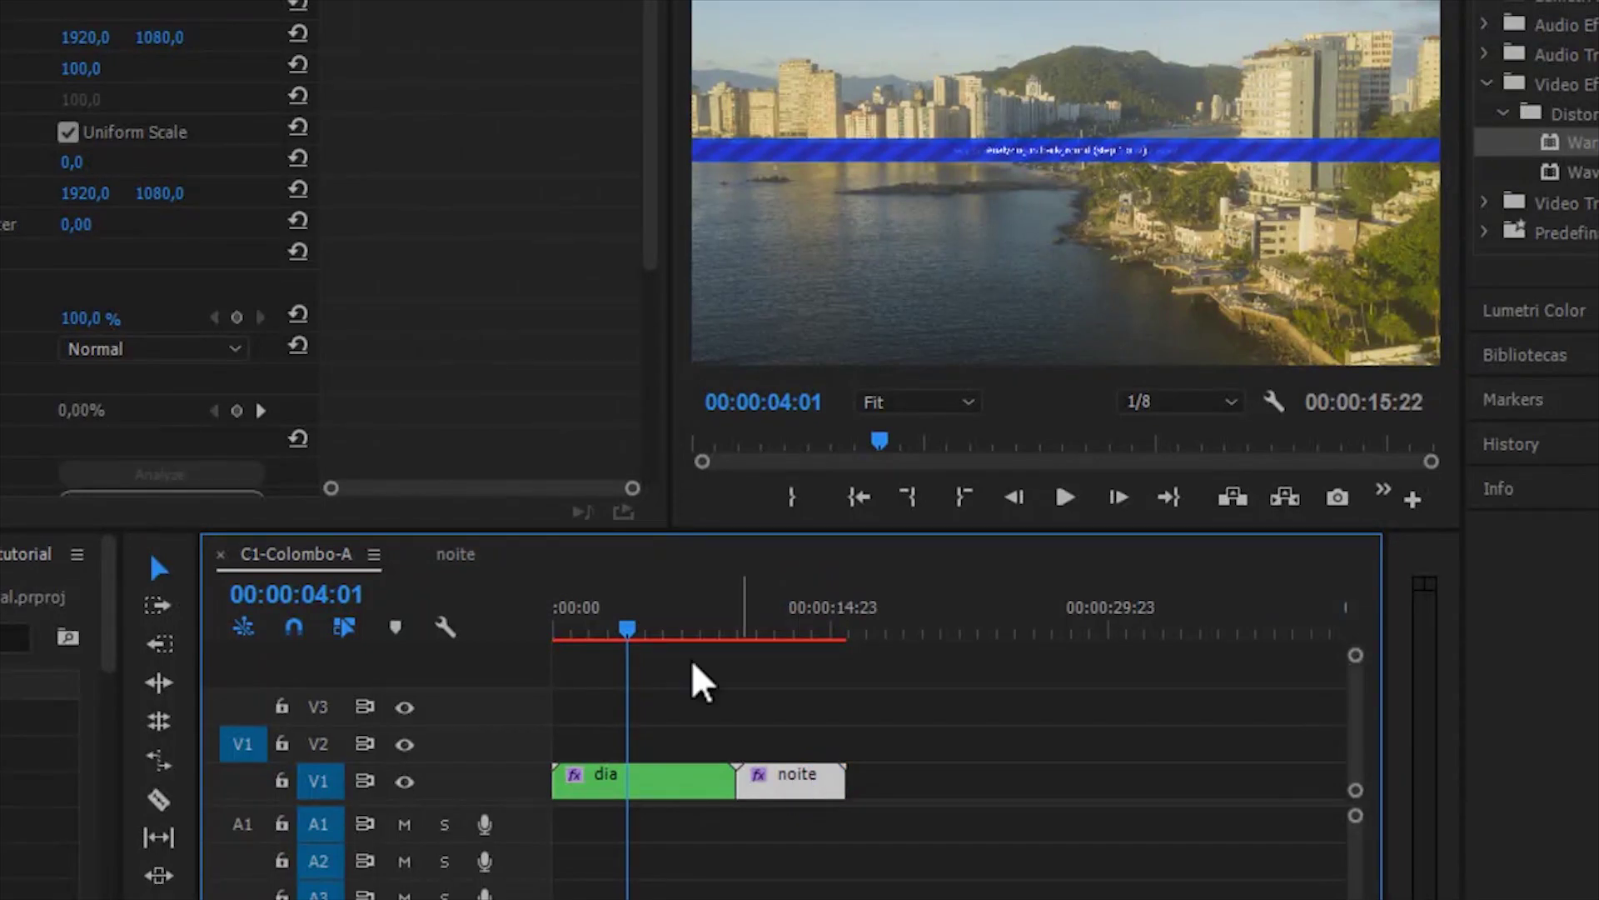
{"action": "left_click", "coordinate": [866, 795]}
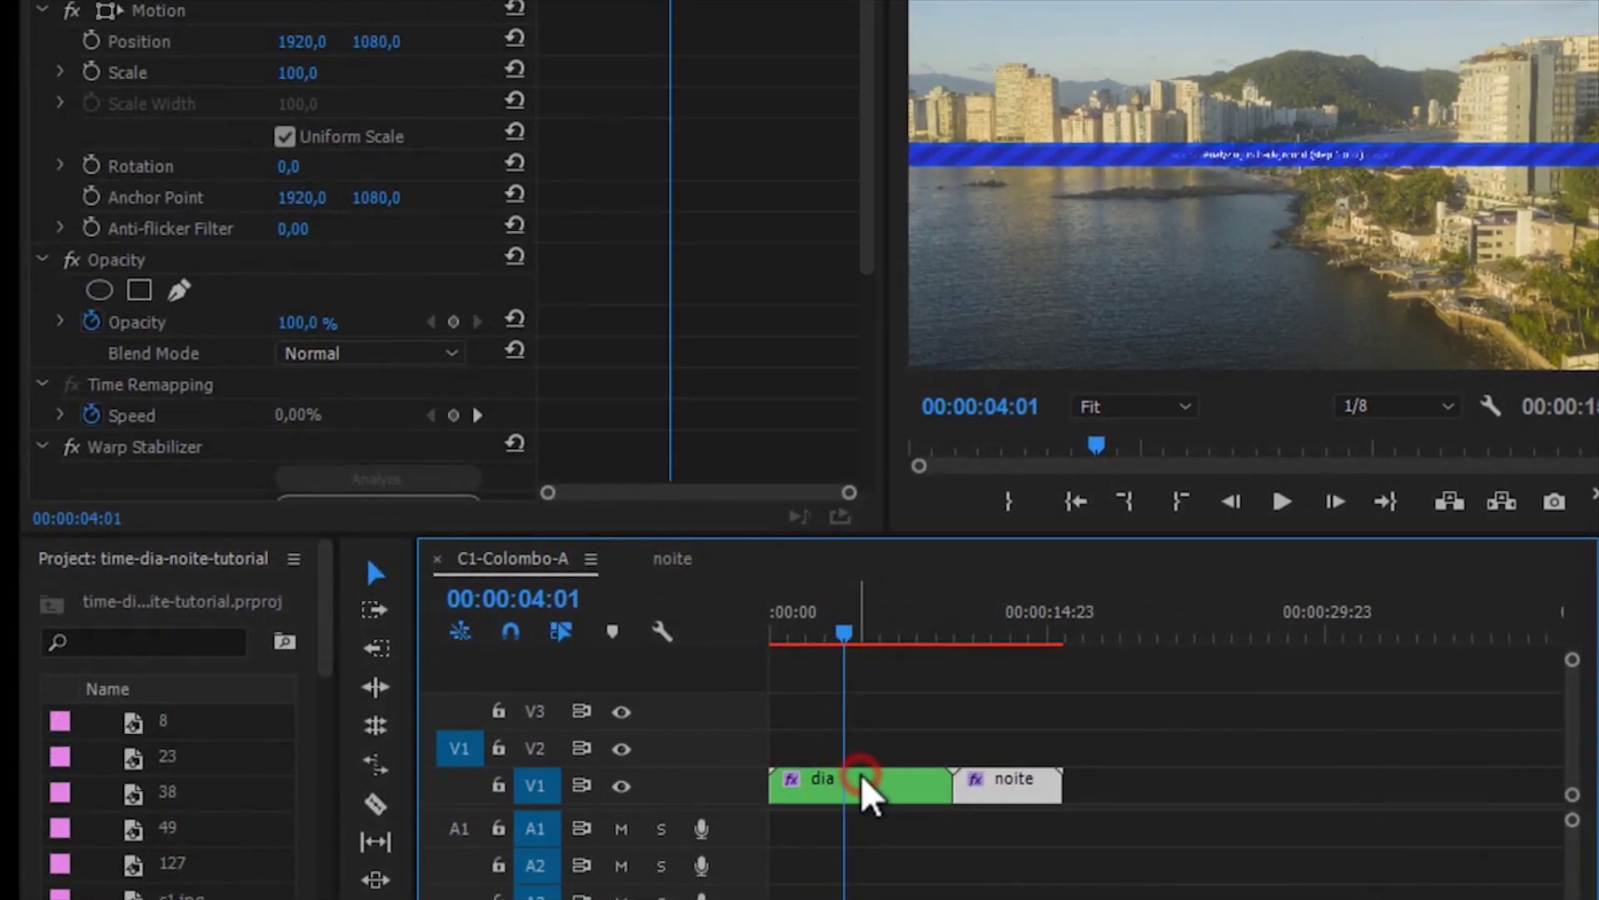
{"action": "left_click", "coordinate": [998, 787]}
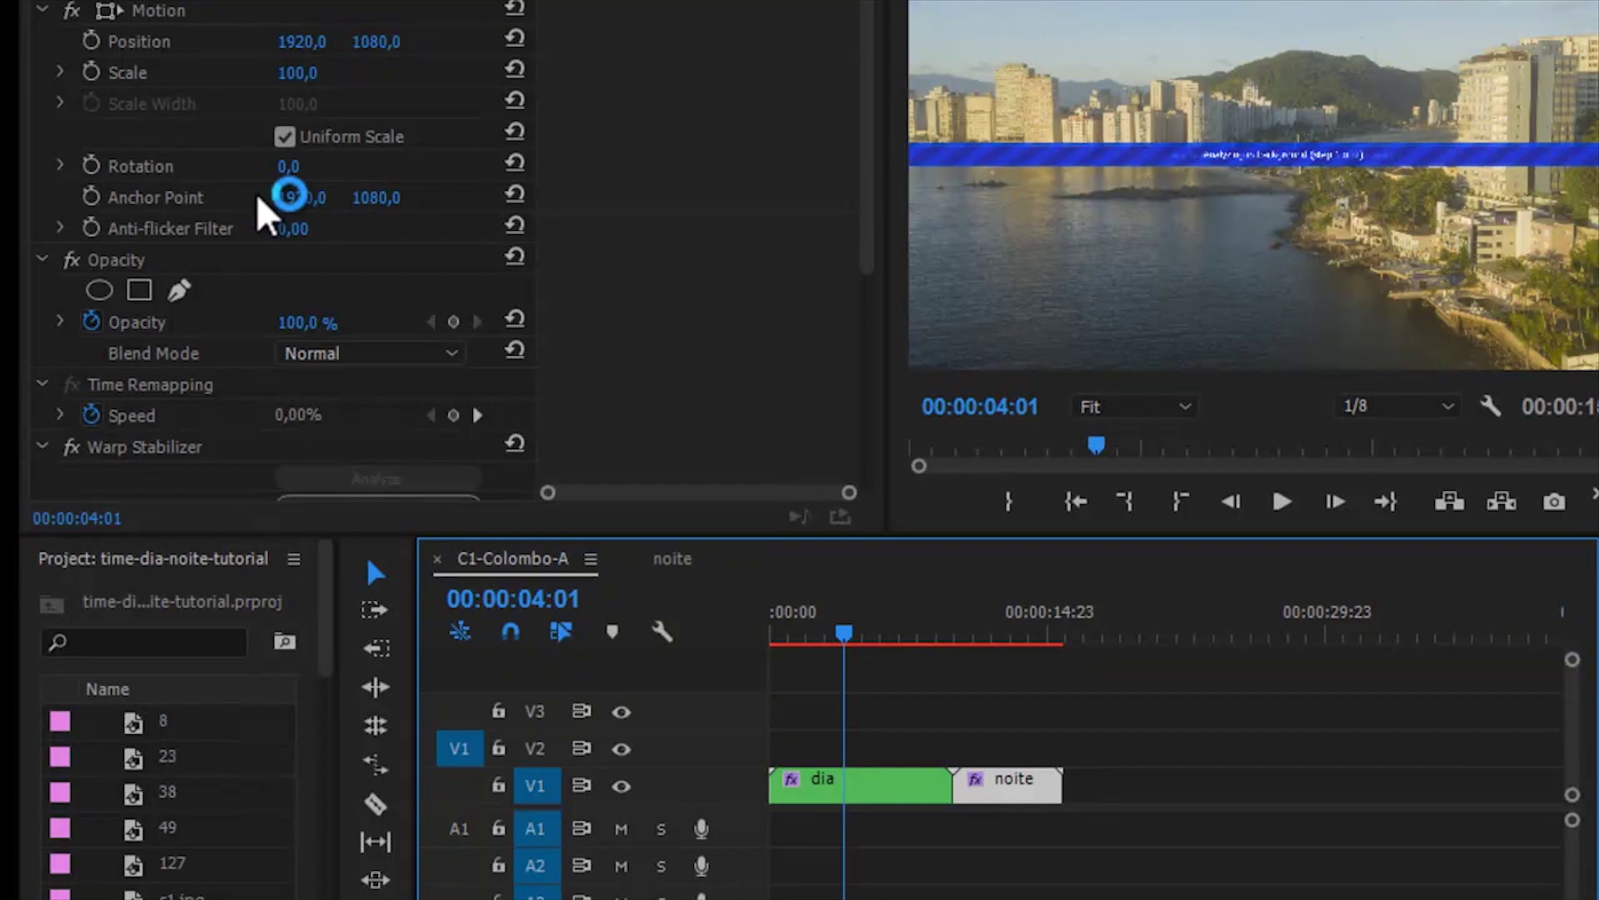
Restore the noite clip's opacity blend mode to Normal
{"action": "scroll", "coordinate": [283, 275], "scroll_direction": "down", "scroll_amount": 1}
{"action": "scroll", "coordinate": [297, 328], "scroll_direction": "down", "scroll_amount": 3}
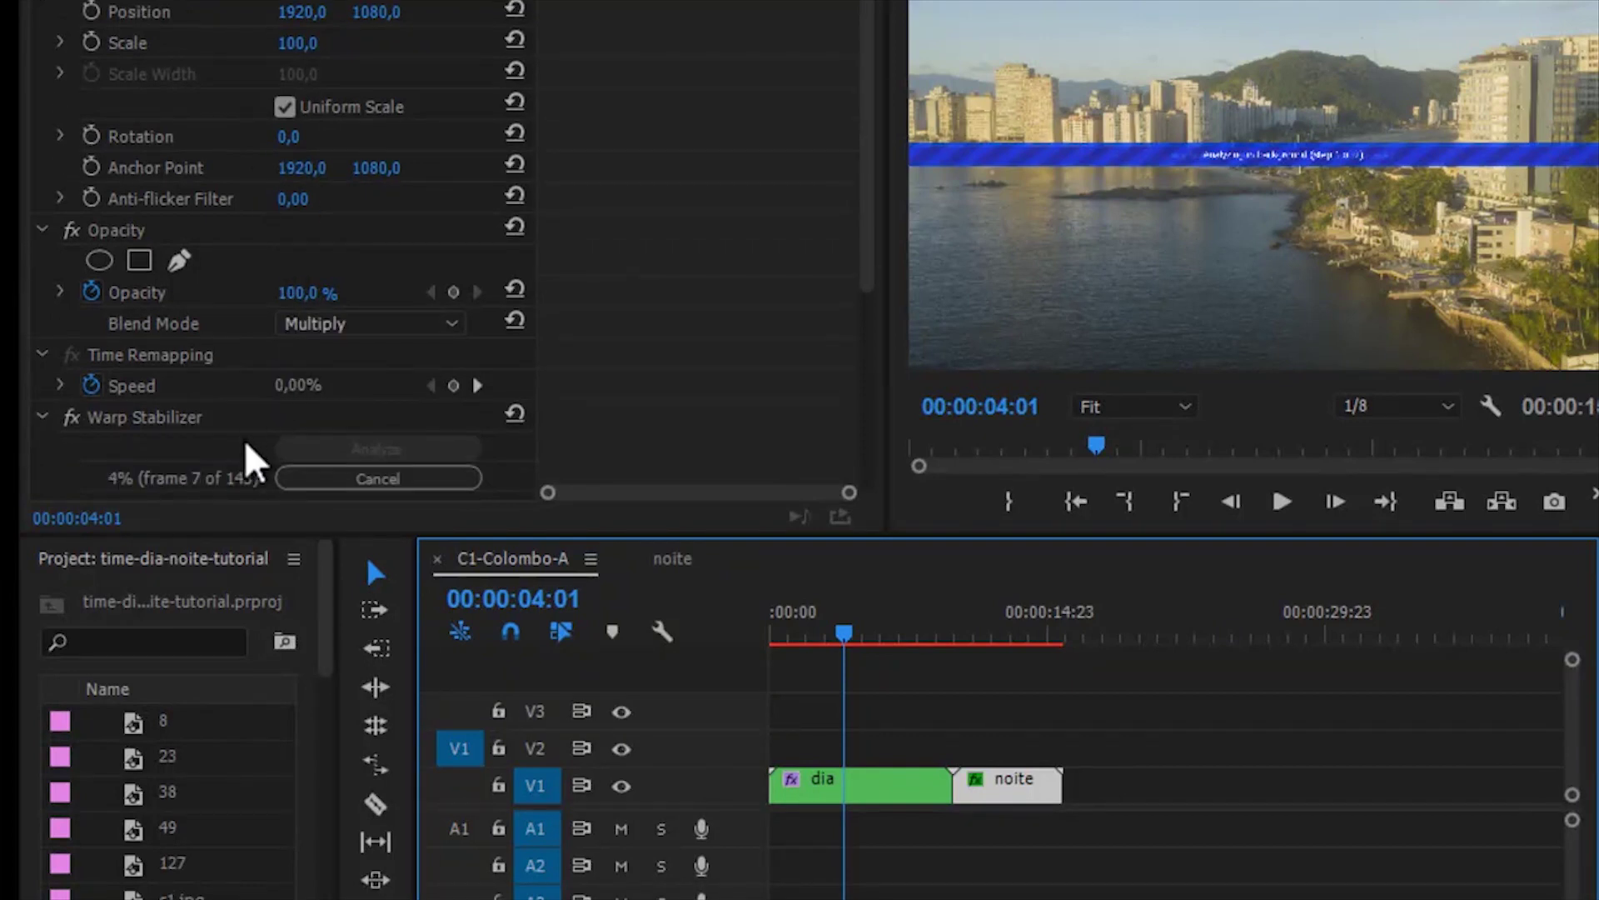
{"action": "left_click", "coordinate": [433, 325]}
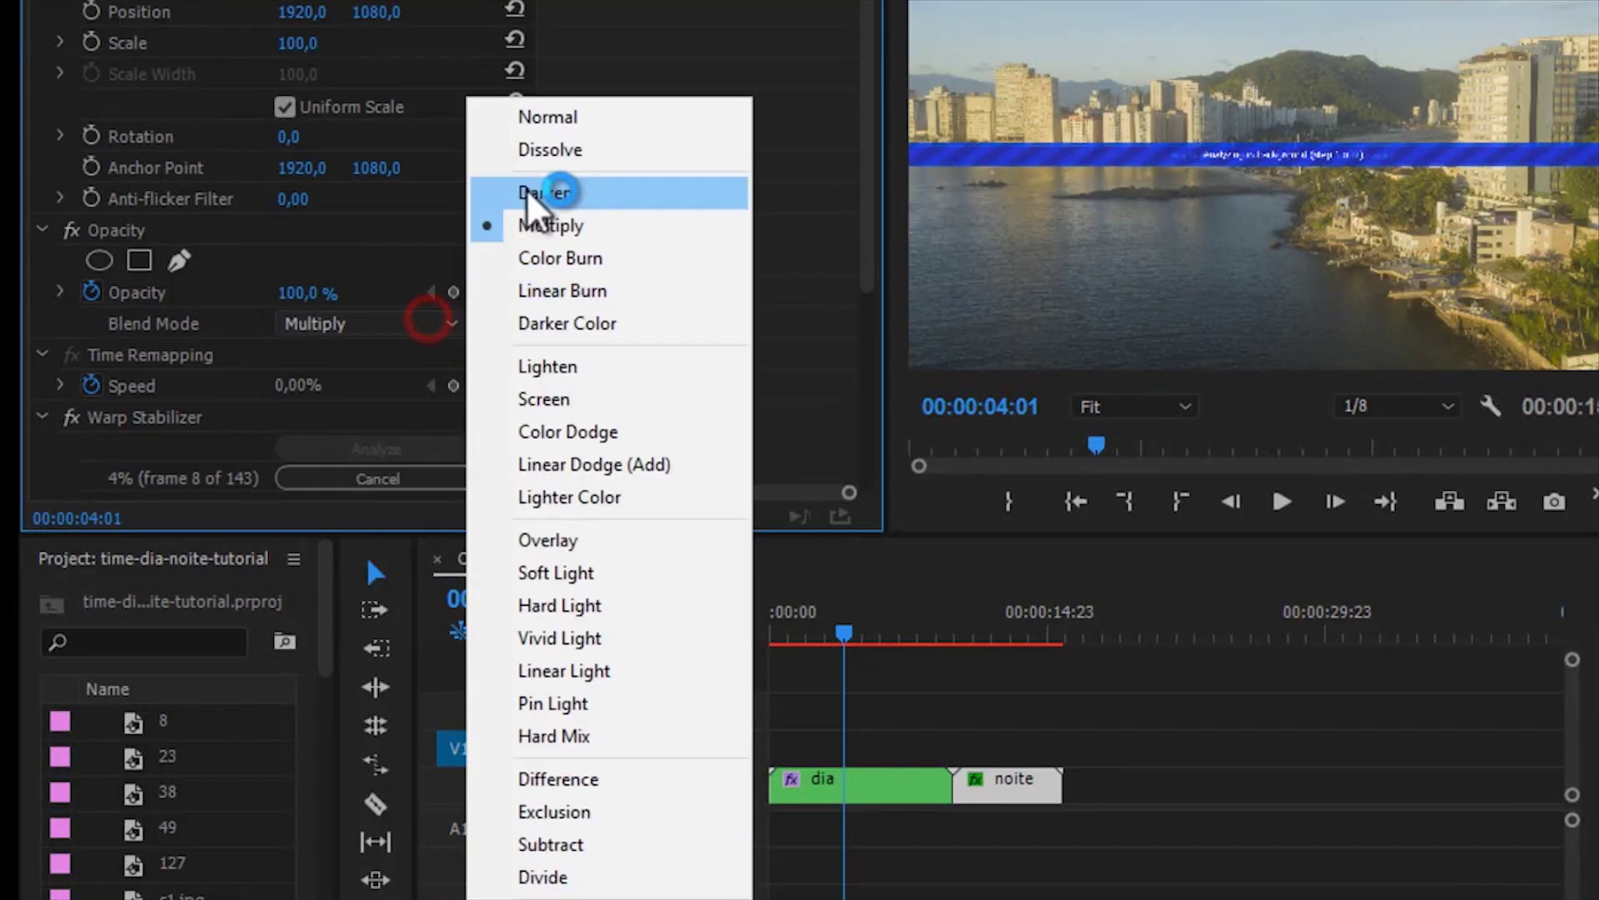
{"action": "left_click", "coordinate": [540, 119]}
Examine the Result, Method and Framing options of the noite clip's Warp Stabilizer without changing them
{"action": "left_click_drag", "start_coordinate": [870, 248], "coordinate": [858, 454]}
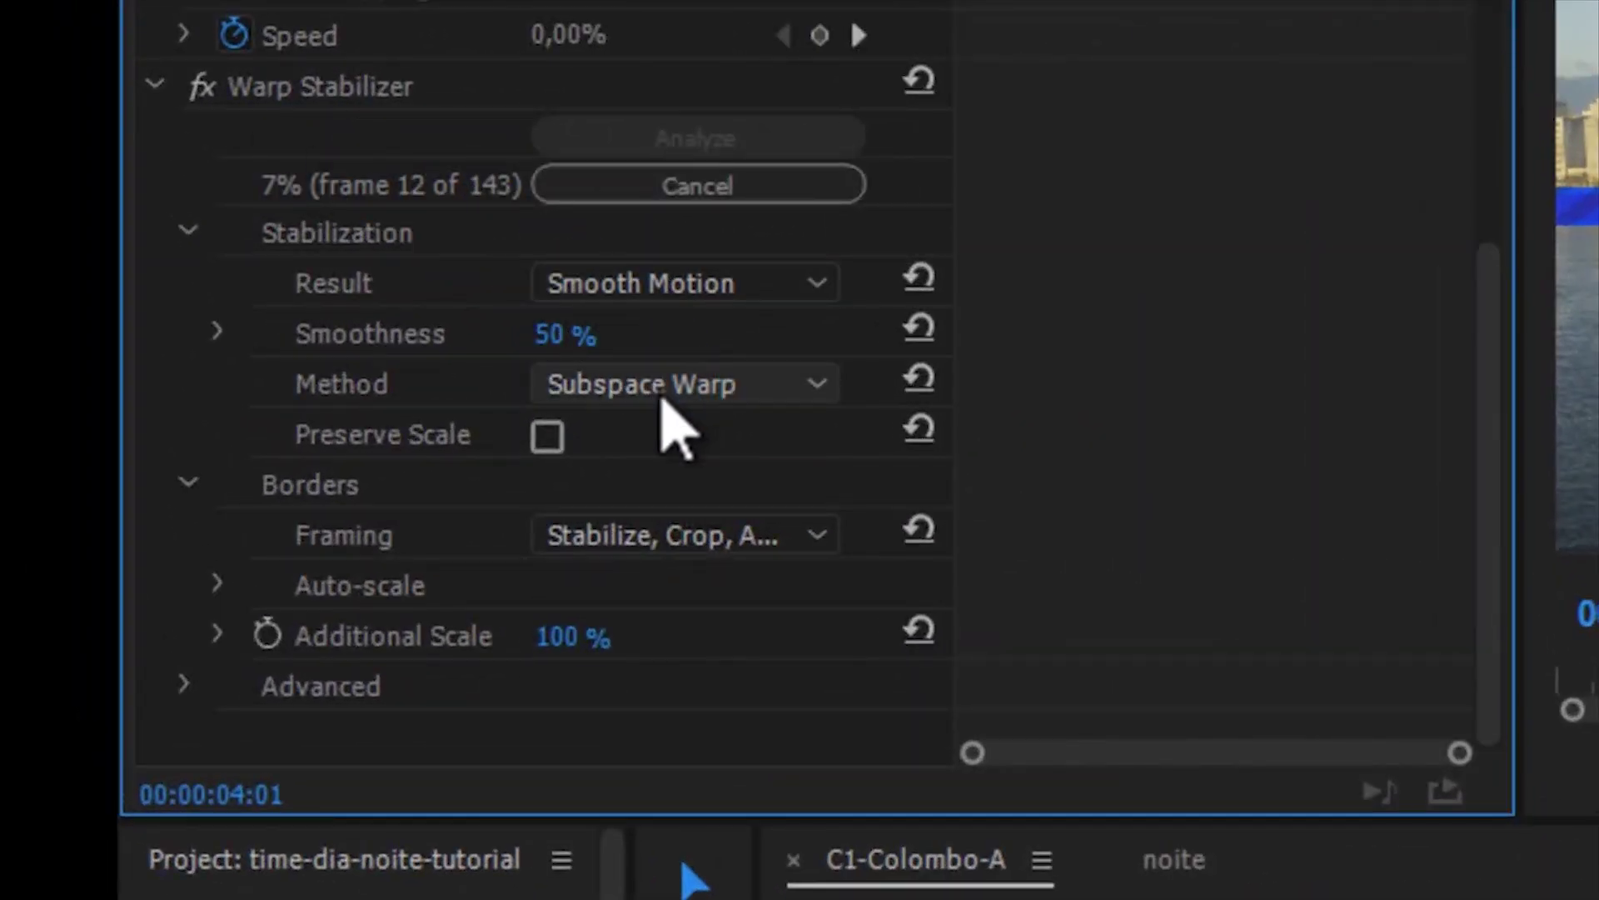
{"action": "left_click", "coordinate": [803, 285]}
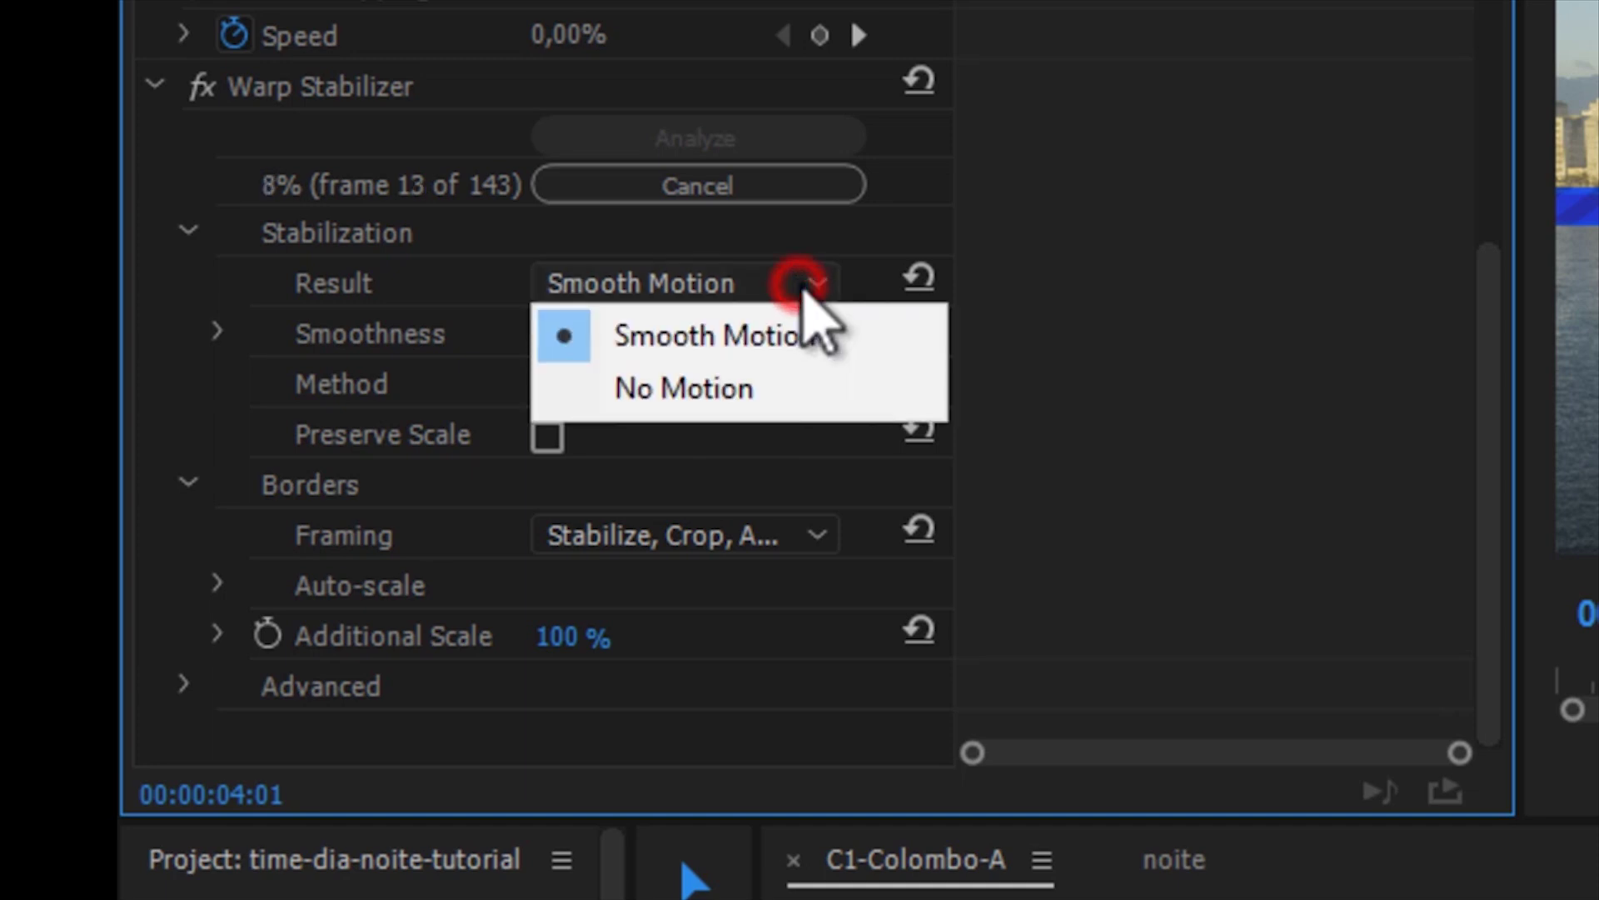
{"action": "left_click", "coordinate": [1071, 261]}
{"action": "left_click", "coordinate": [800, 381]}
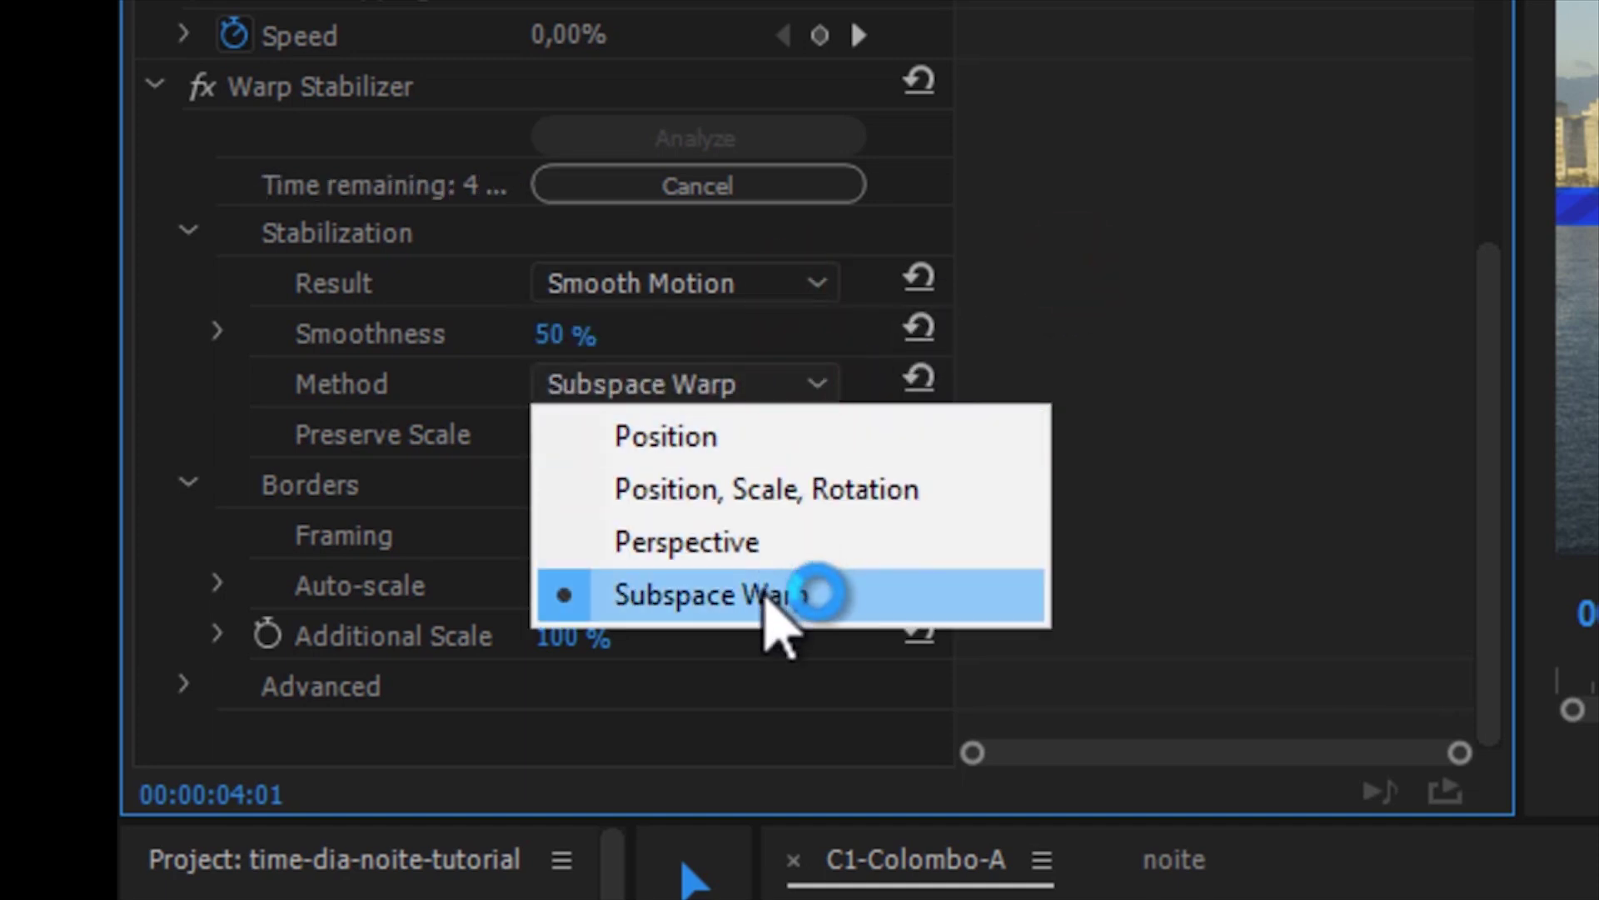
{"action": "left_click", "coordinate": [1185, 515]}
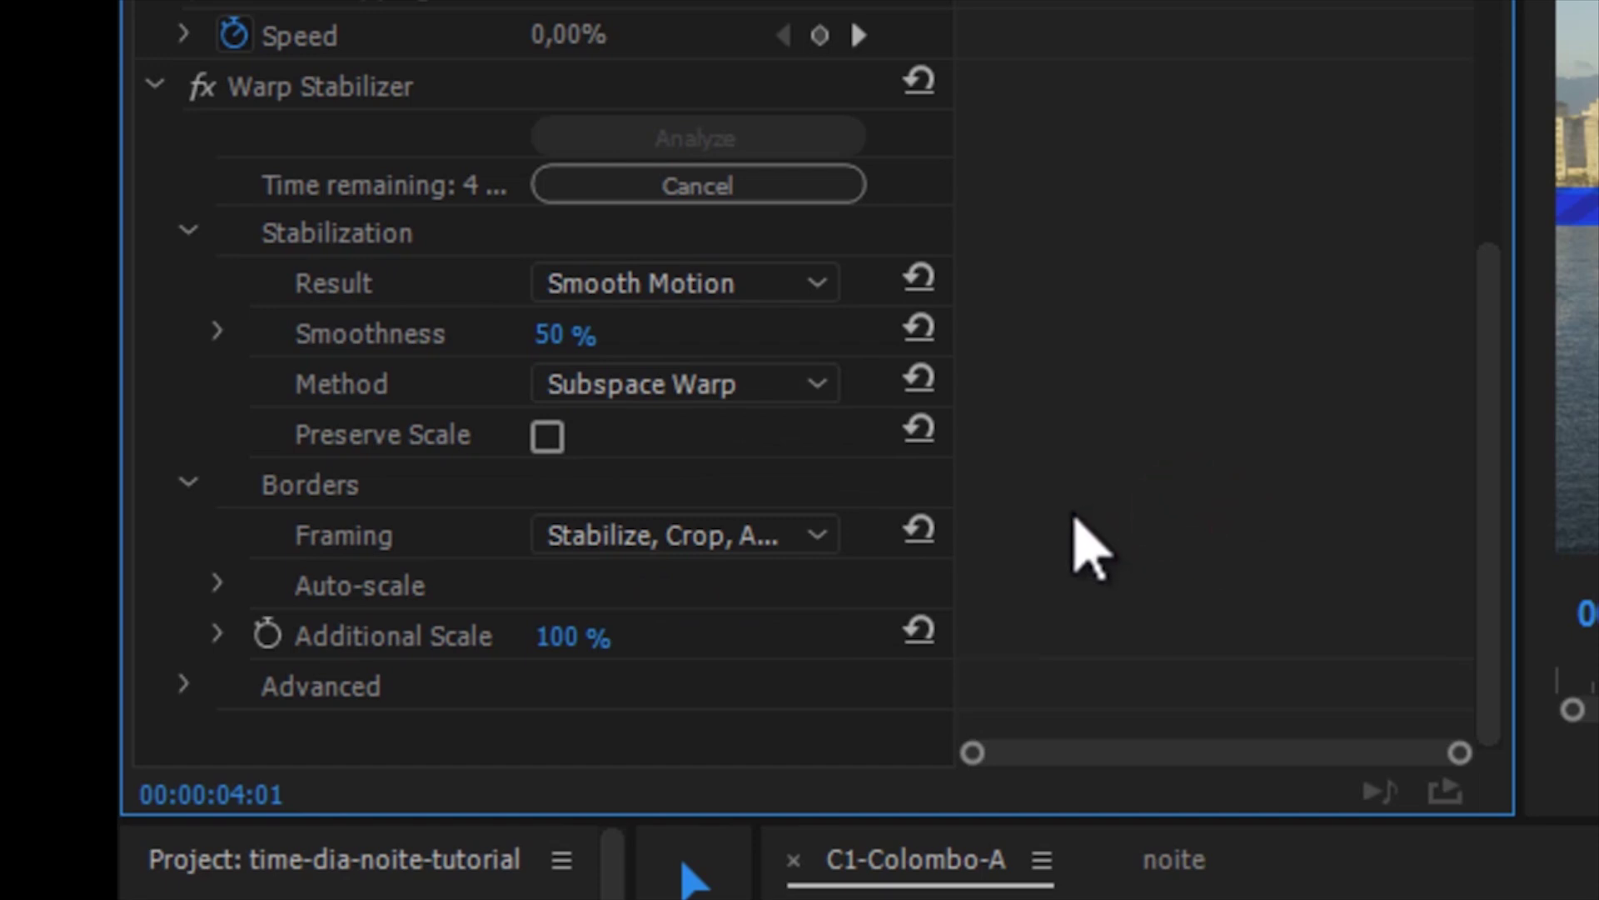
{"action": "left_click", "coordinate": [812, 538]}
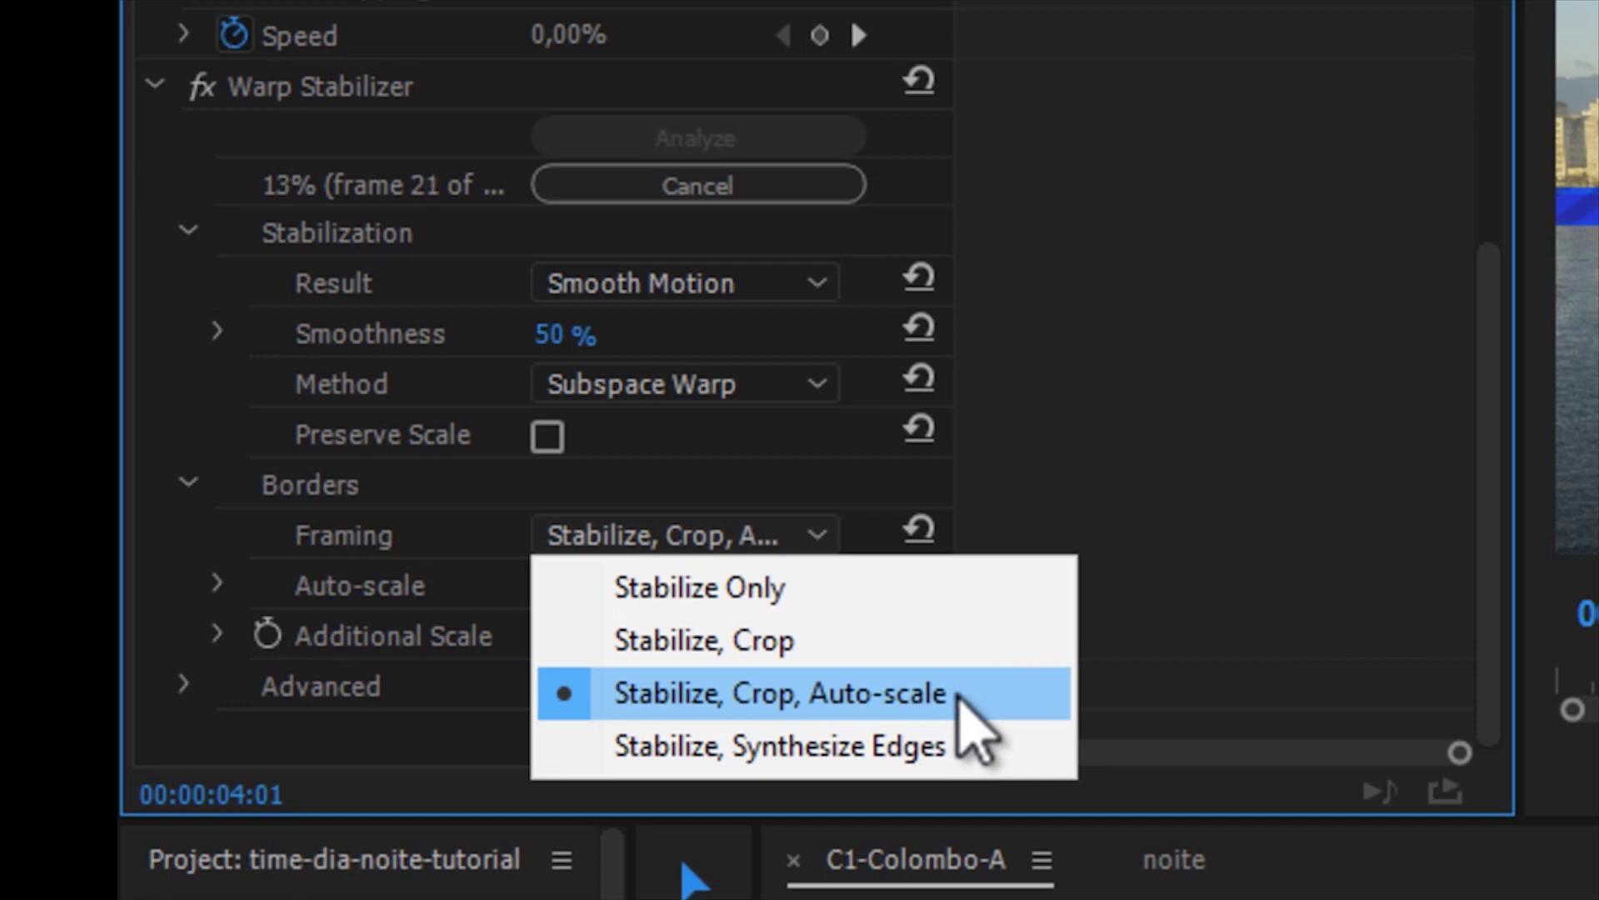
{"action": "left_click", "coordinate": [1328, 578]}
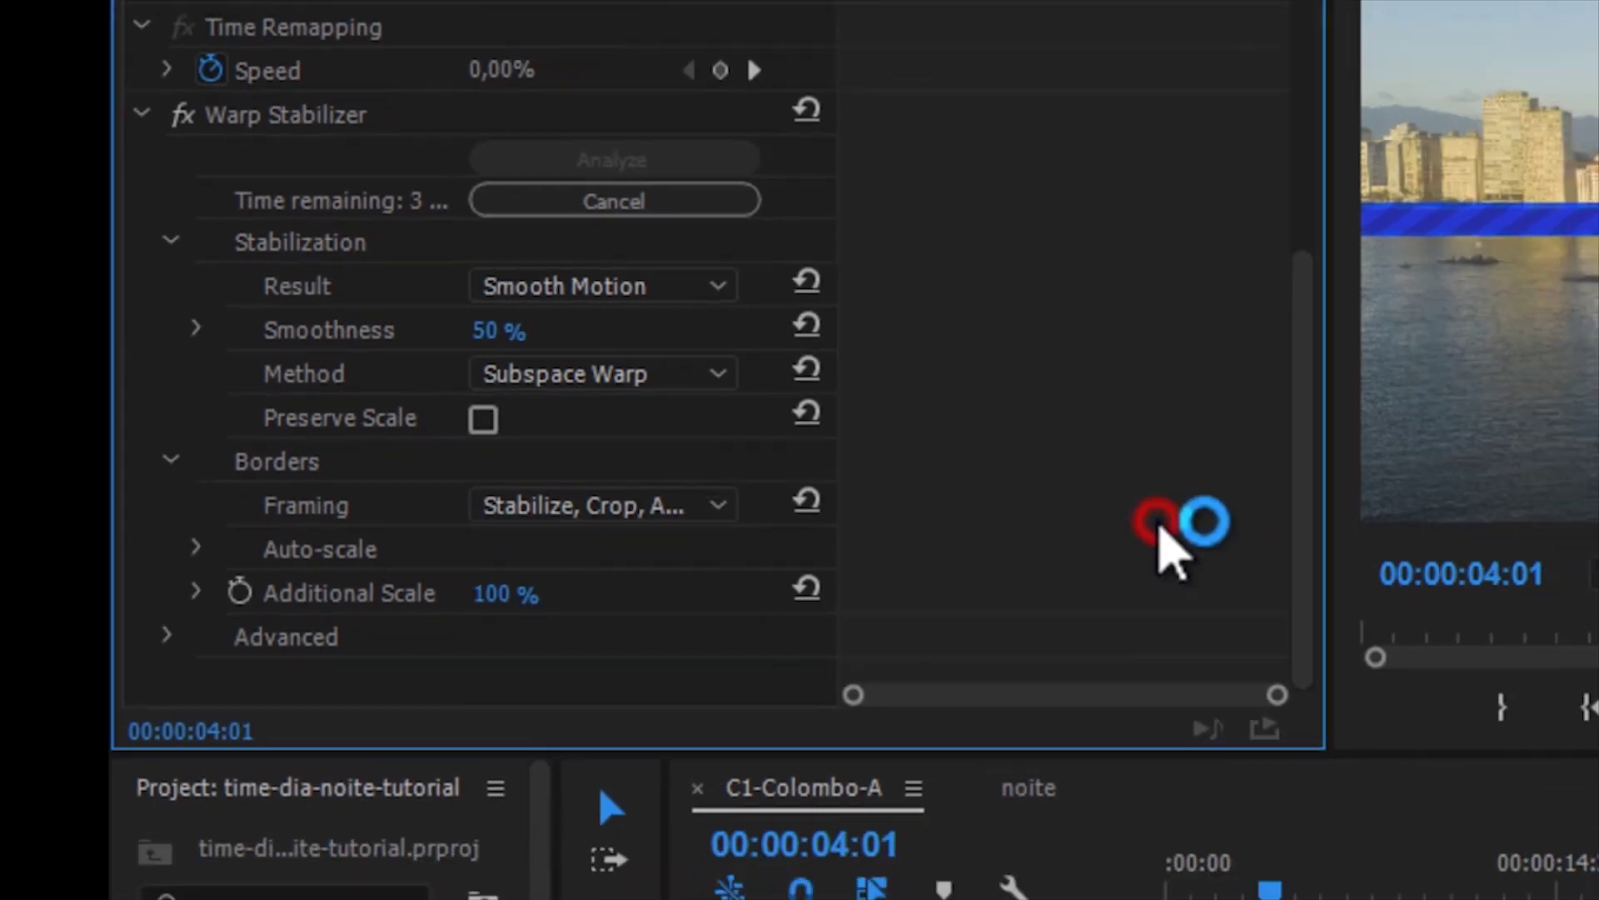
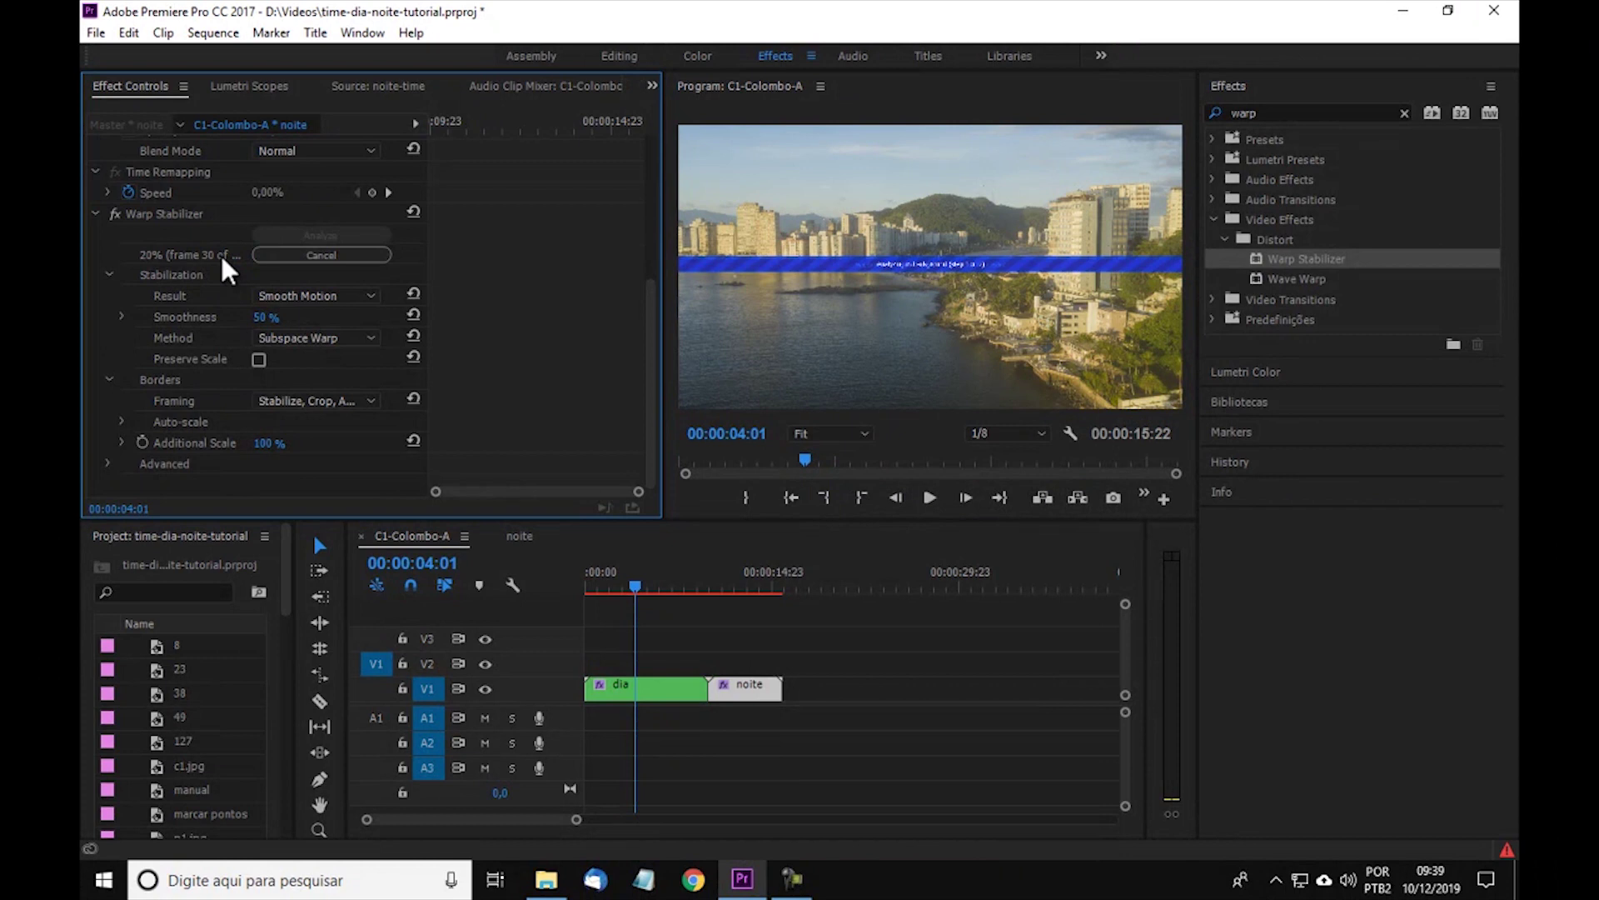
Check the Warp Stabilizer analysis on the dia clip, then select the noite clip
{"action": "left_click", "coordinate": [664, 691]}
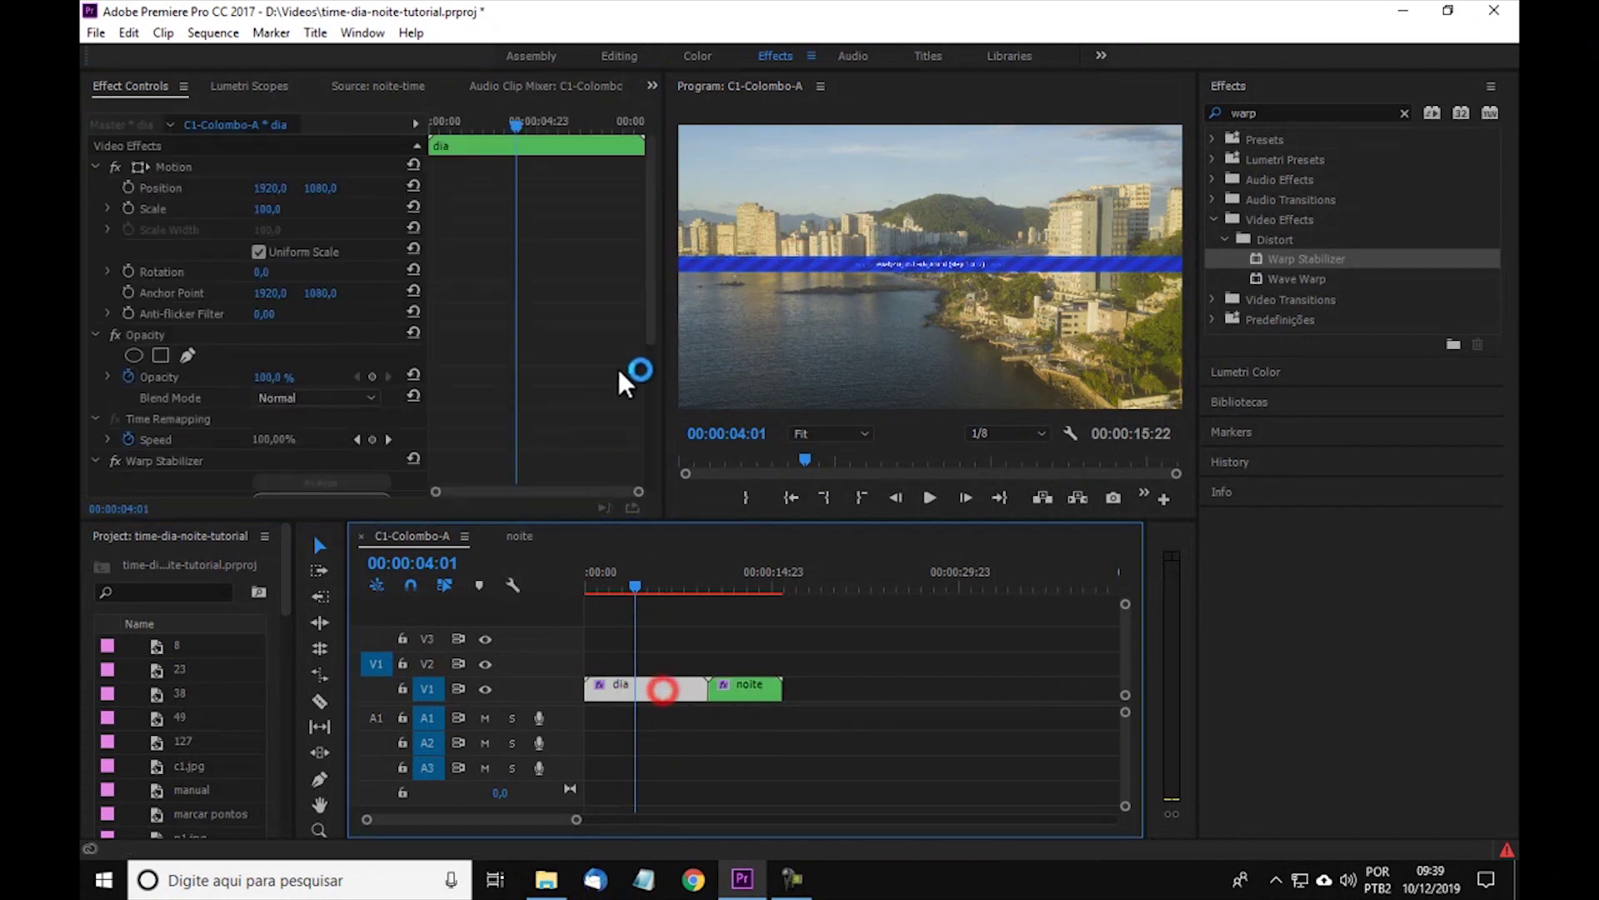
{"action": "left_click_drag", "start_coordinate": [648, 341], "coordinate": [653, 450]}
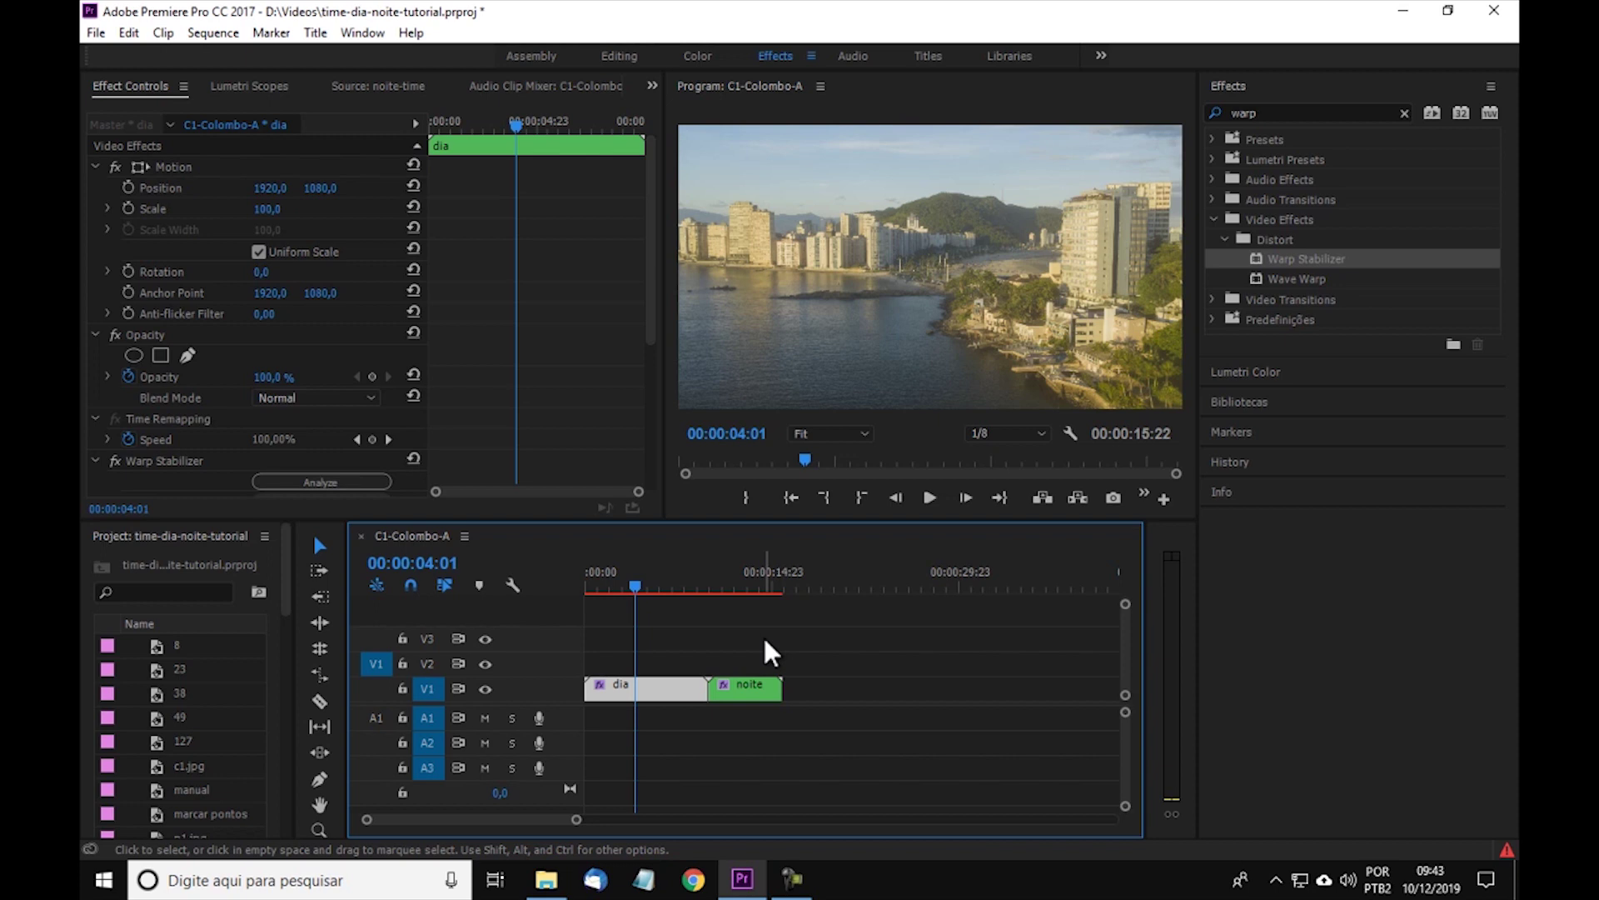
{"action": "left_click", "coordinate": [750, 688]}
Play the stabilized dia clip from the start of the sequence to review its motion
{"action": "left_click", "coordinate": [593, 585]}
{"action": "left_click", "coordinate": [930, 495]}
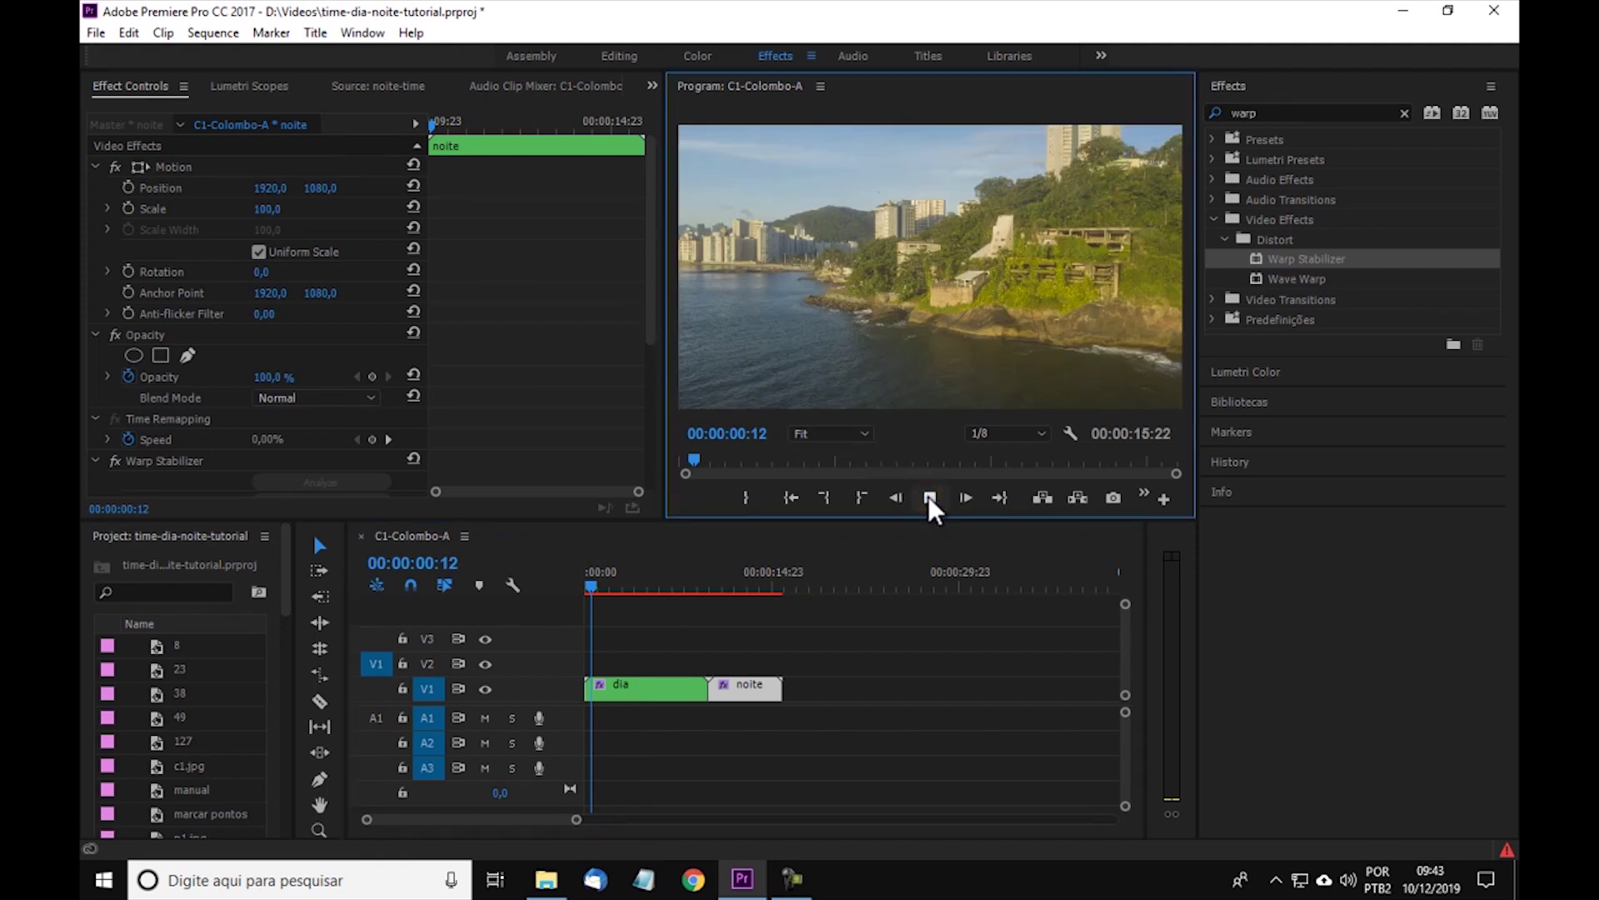
{"action": "left_click", "coordinate": [930, 497]}
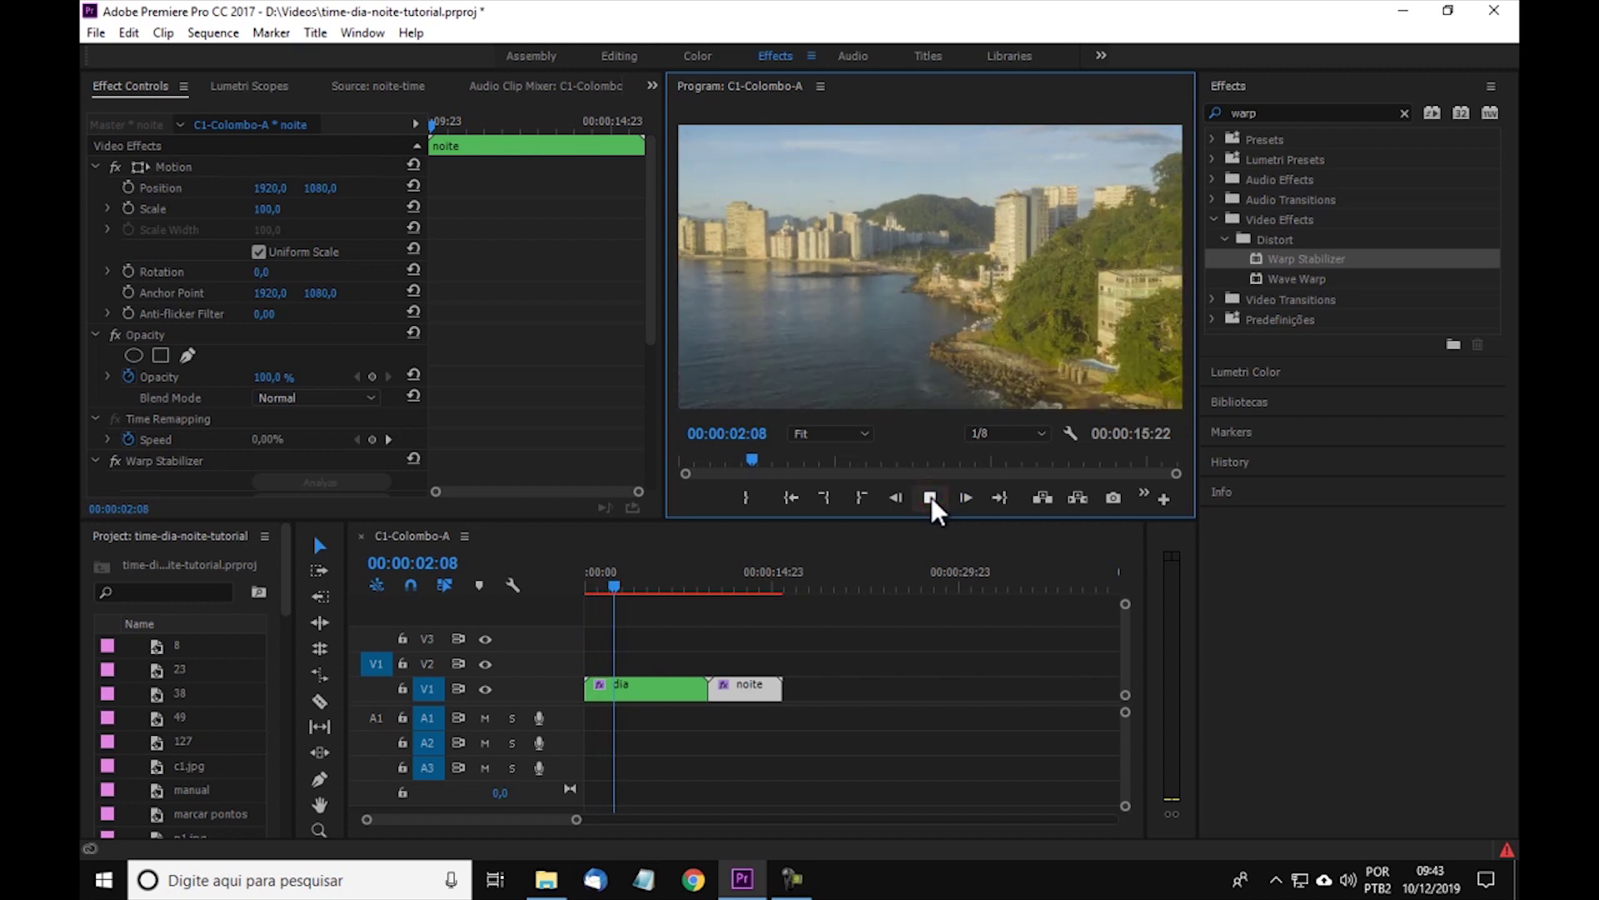
{"action": "left_click", "coordinate": [932, 499]}
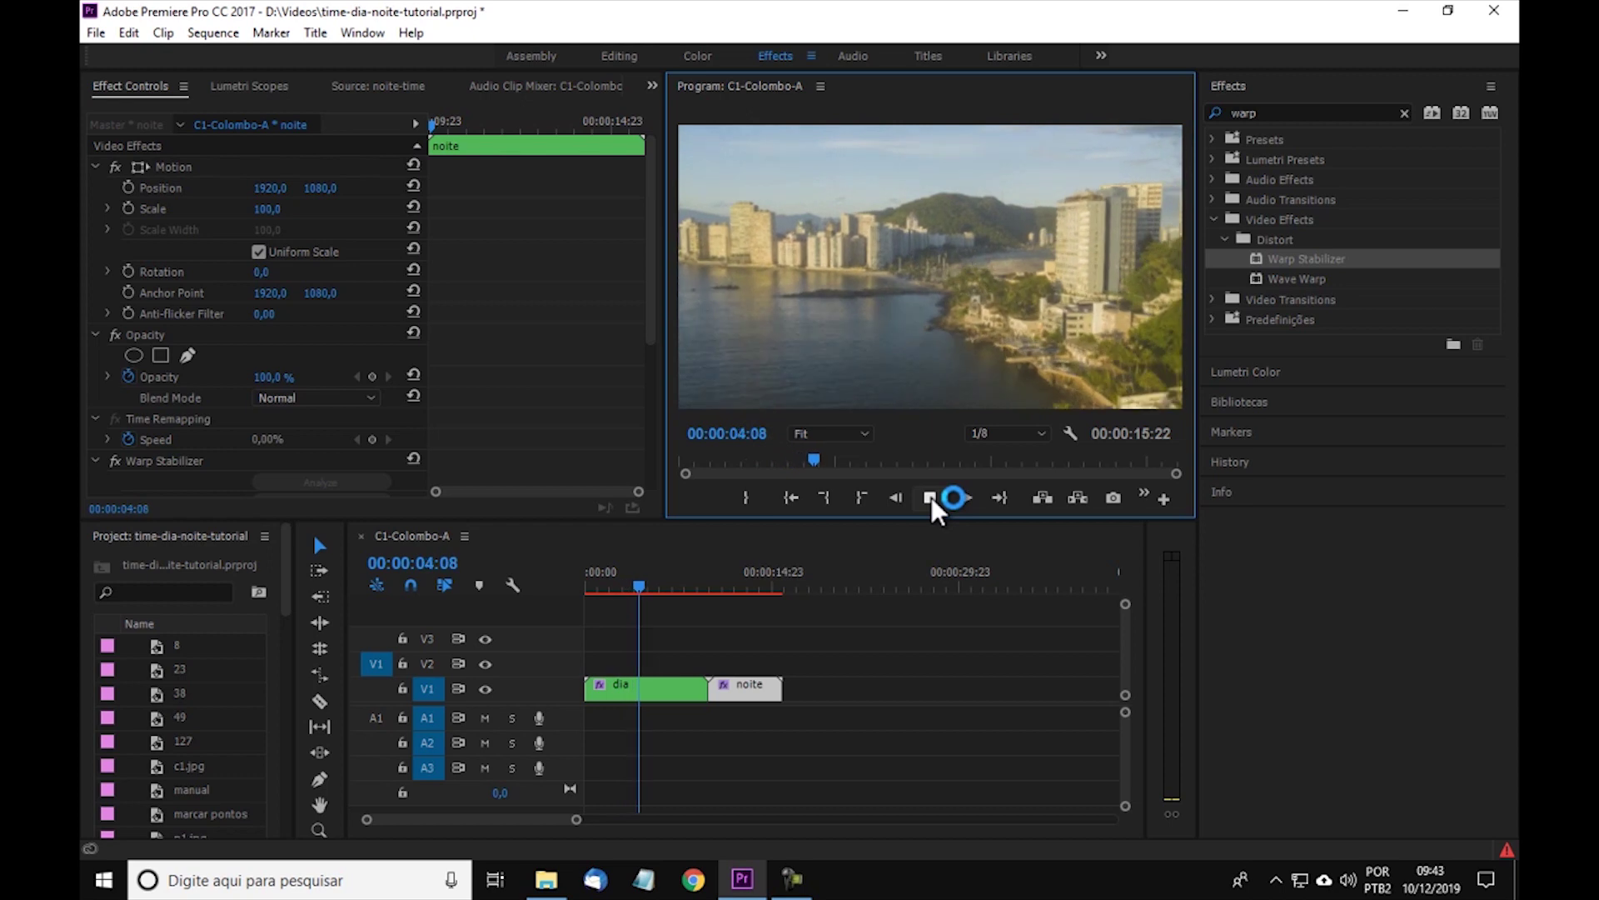
Play the stabilized noite clip from 00:00:12:02 to review its motion
{"action": "left_click", "coordinate": [737, 588]}
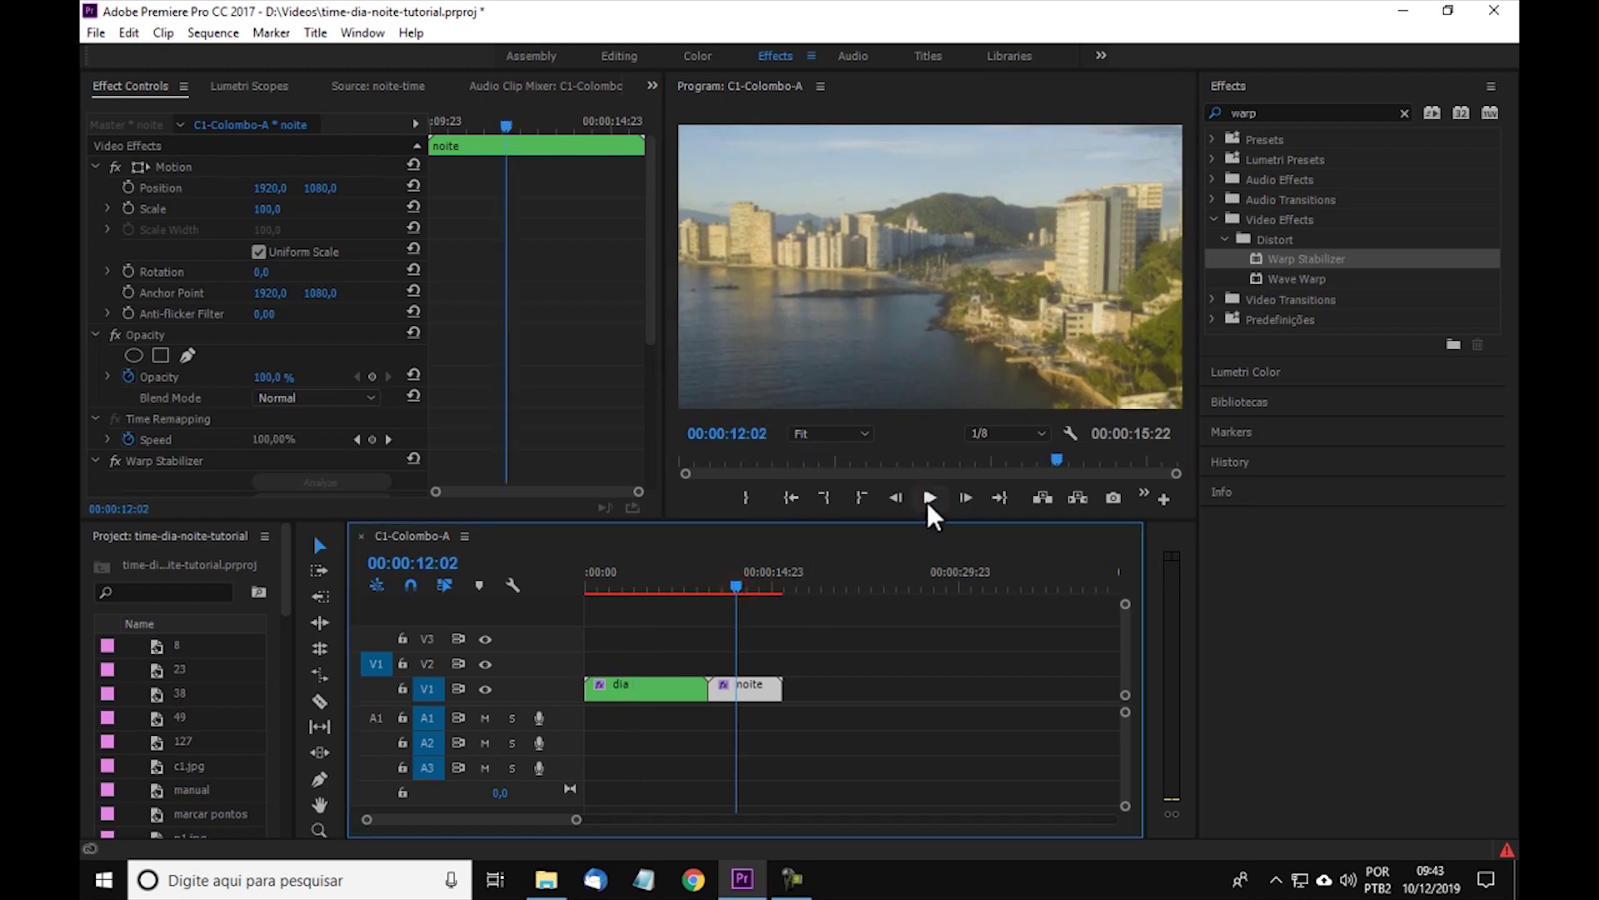
{"action": "left_click", "coordinate": [930, 500]}
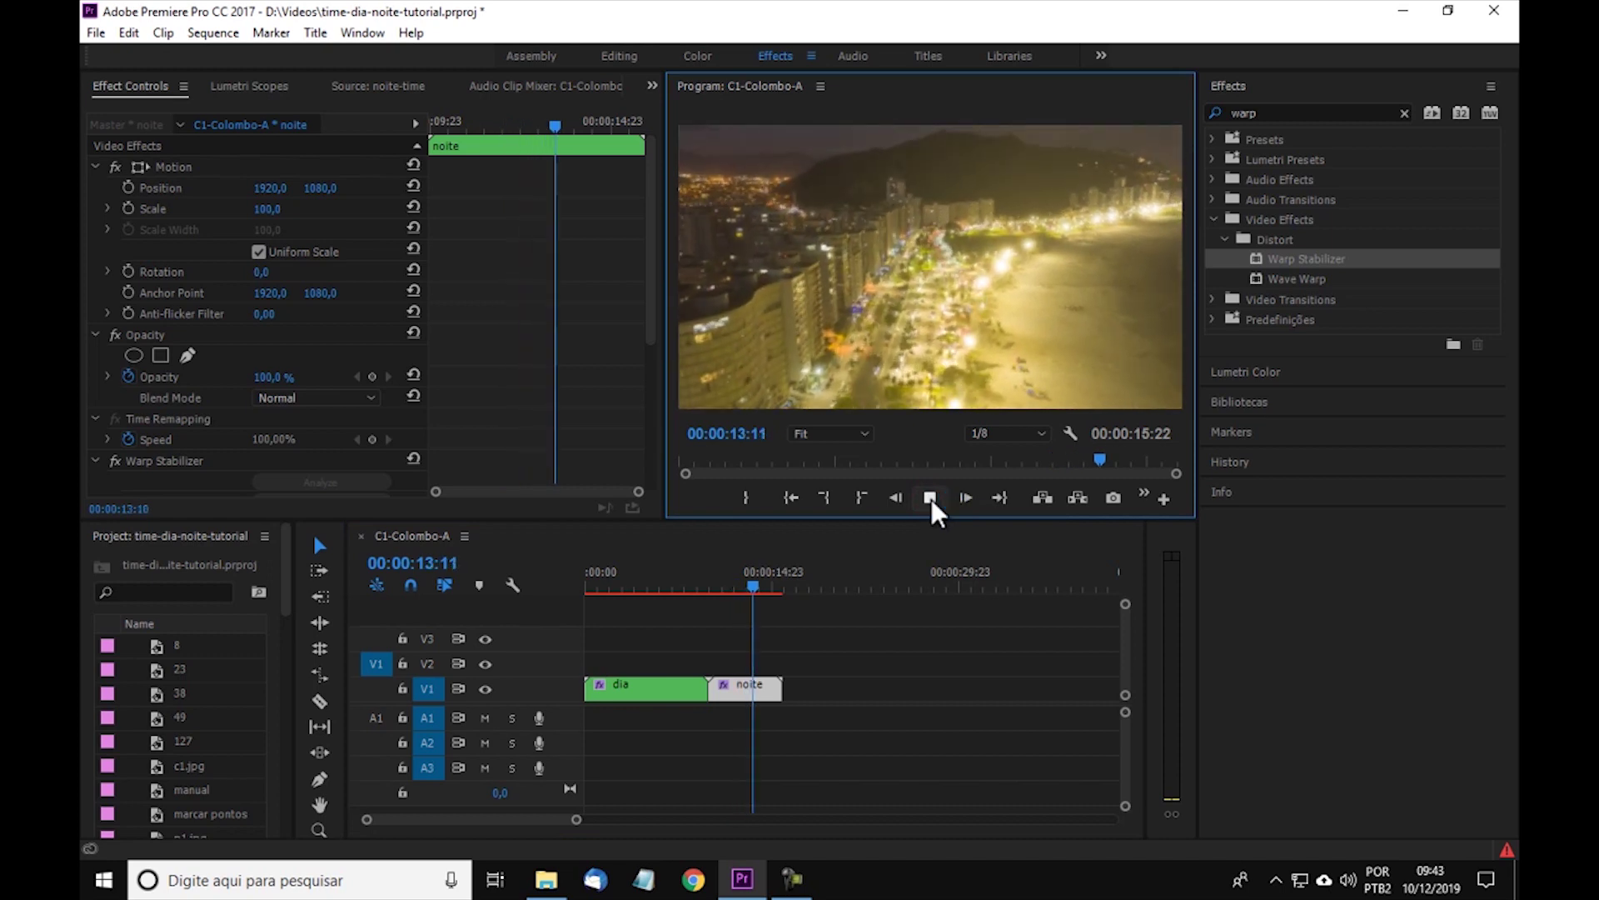
{"action": "left_click", "coordinate": [930, 500]}
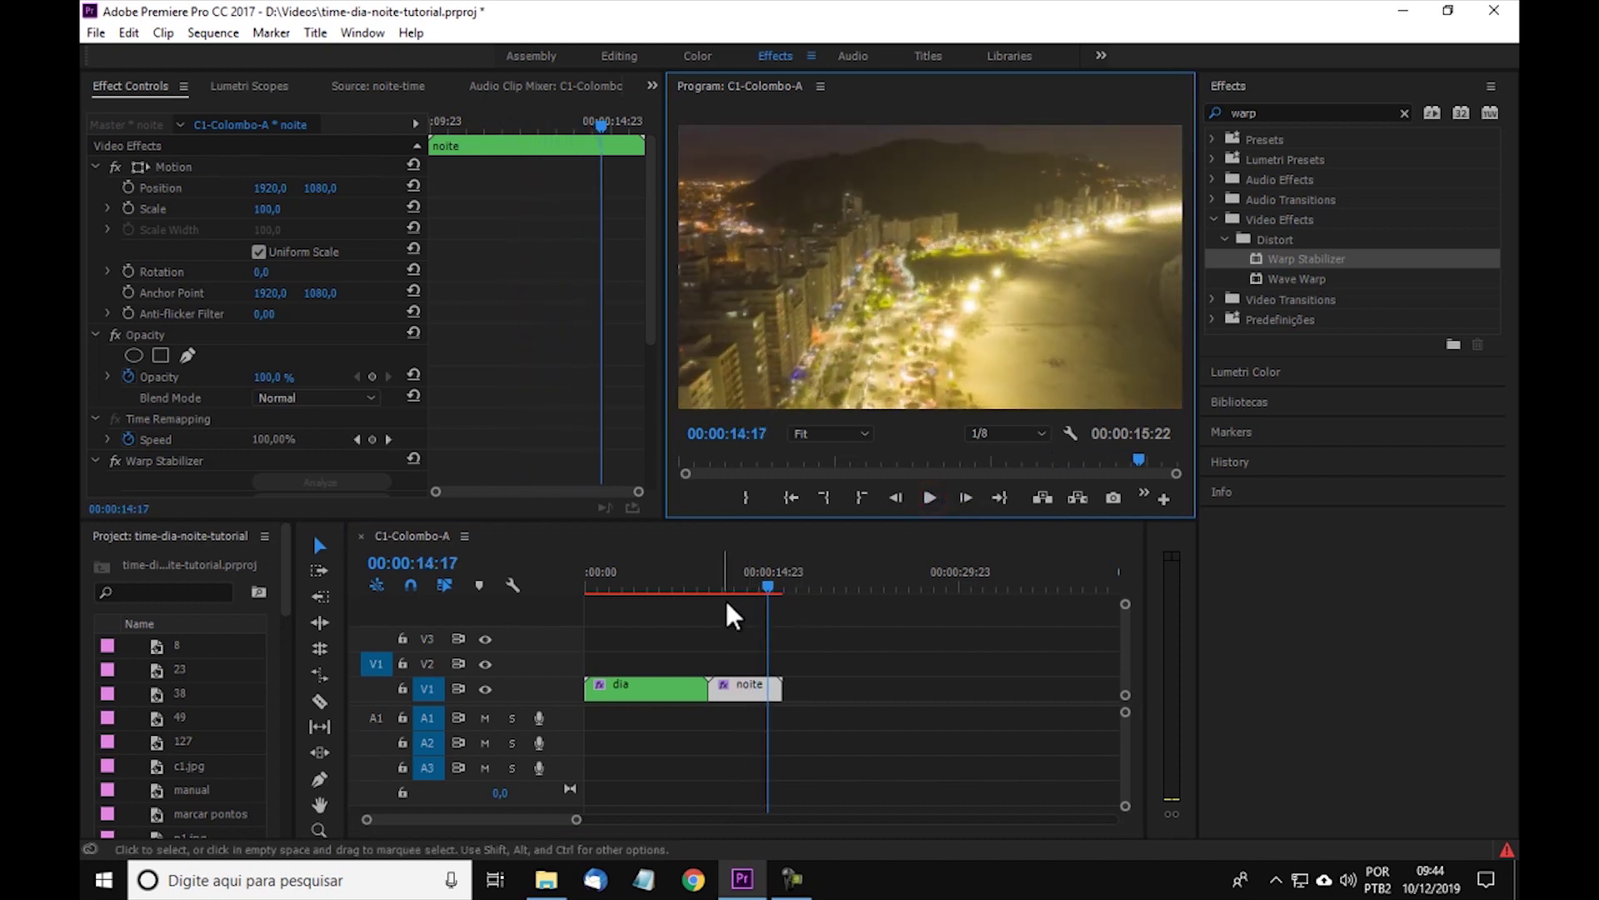
Move the playhead to 00:00:06:15, switch to the Editing workspace and dismiss the Warp Stabilizer warning
{"action": "left_click", "coordinate": [667, 586]}
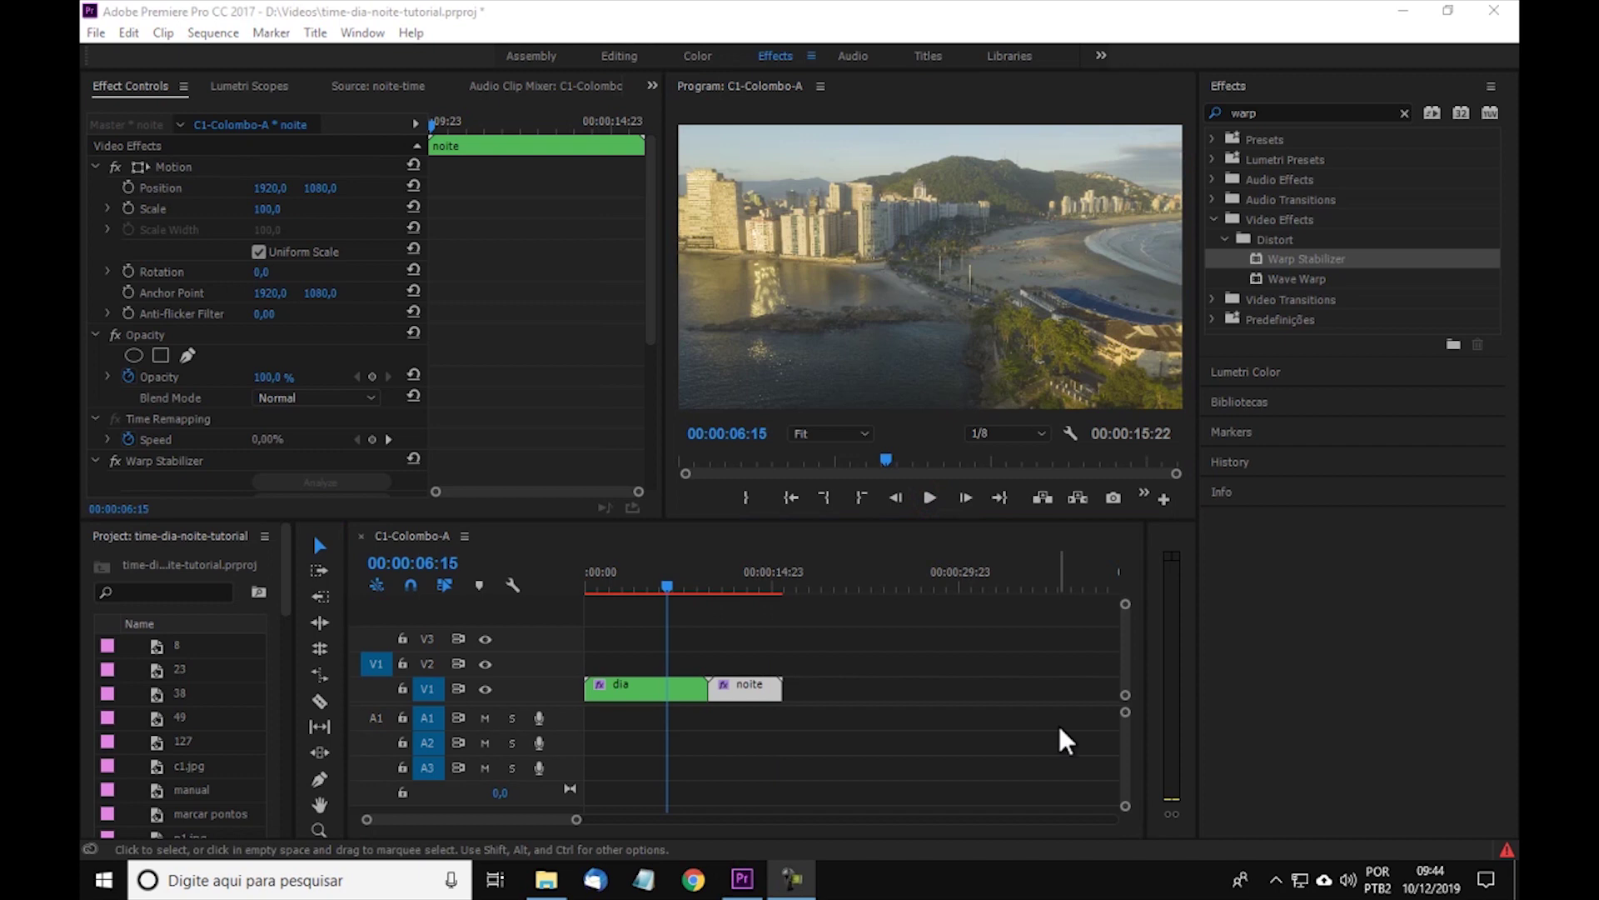
{"action": "left_click", "coordinate": [623, 55]}
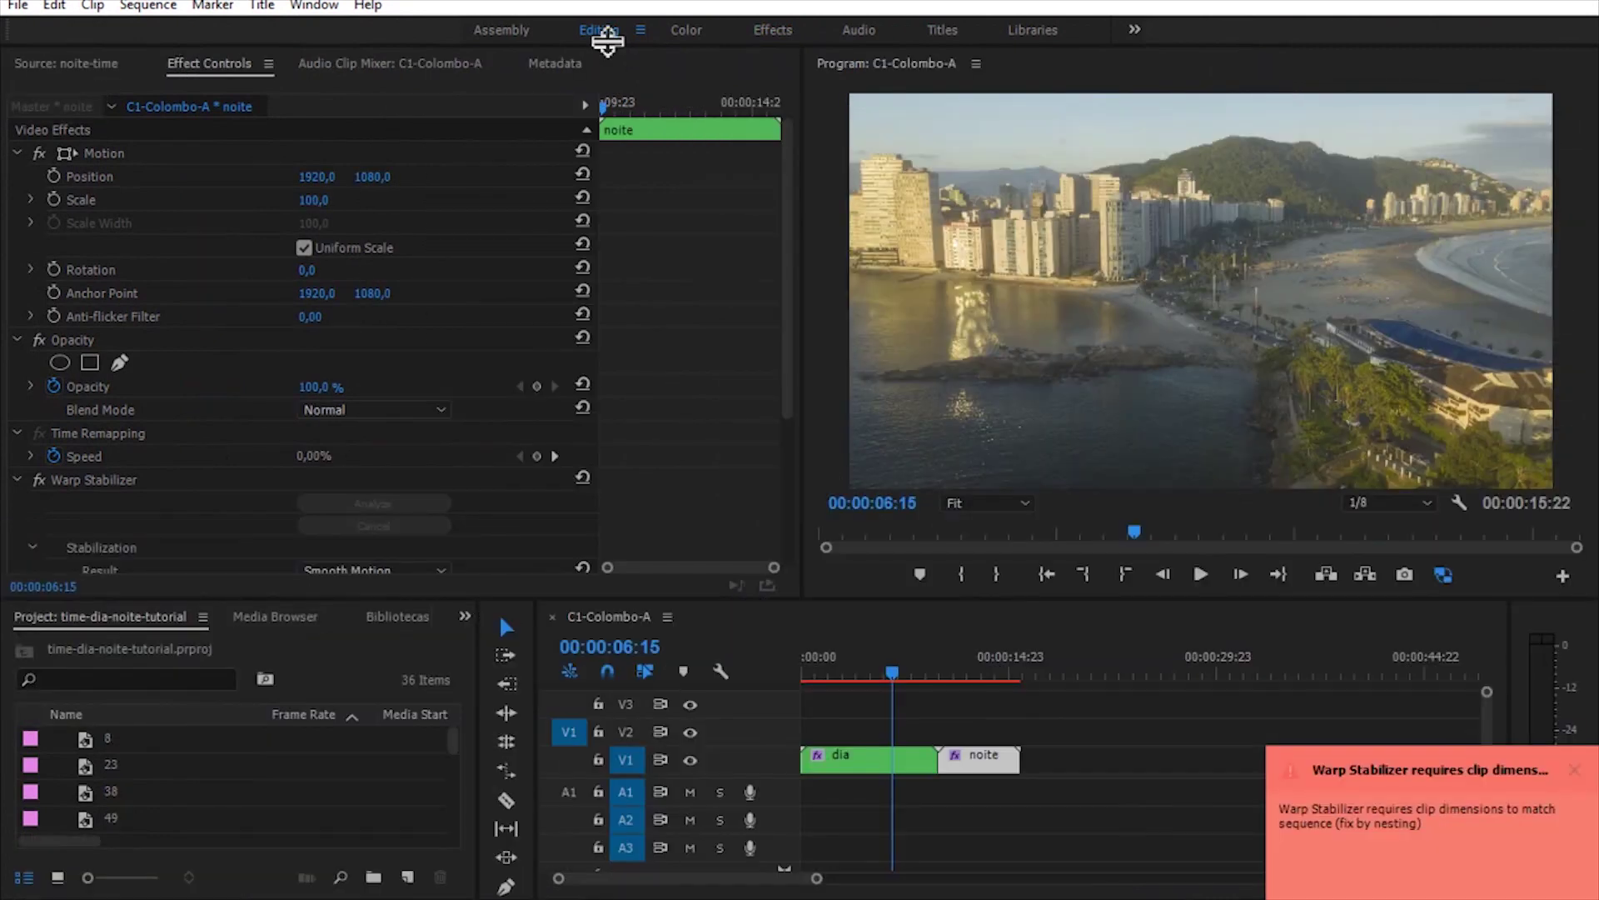
{"action": "left_click", "coordinate": [1575, 770]}
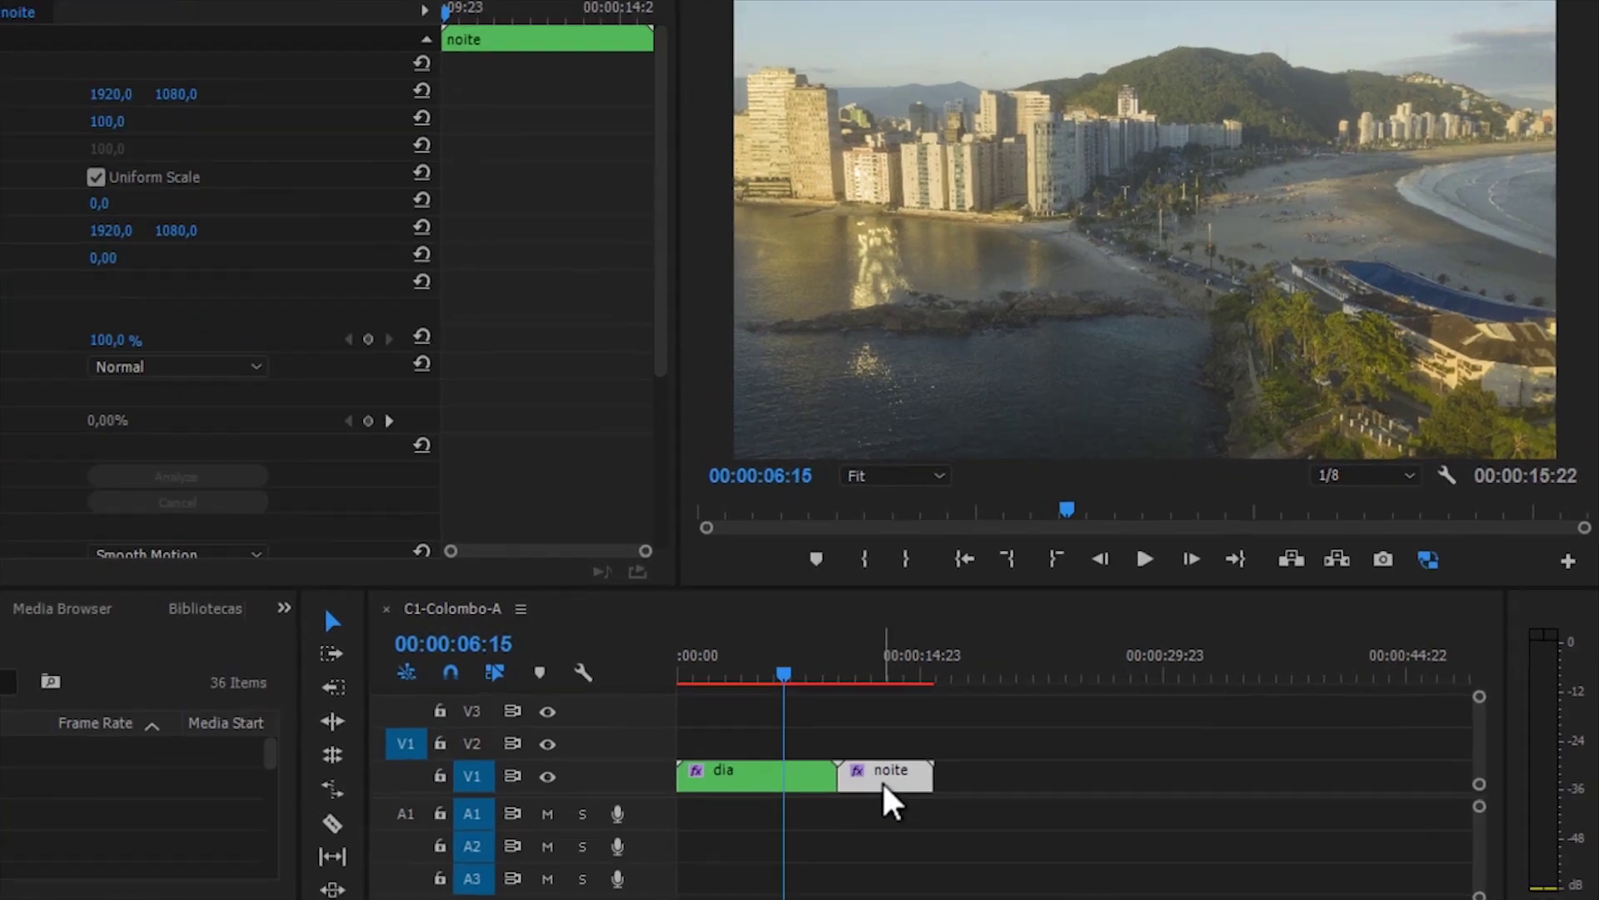
Place the noite clip on track V2 so its start overlaps the end of the dia clip, just after 00:00:09:00
{"action": "left_click", "coordinate": [979, 760]}
{"action": "left_click_drag", "start_coordinate": [728, 803], "coordinate": [679, 766]}
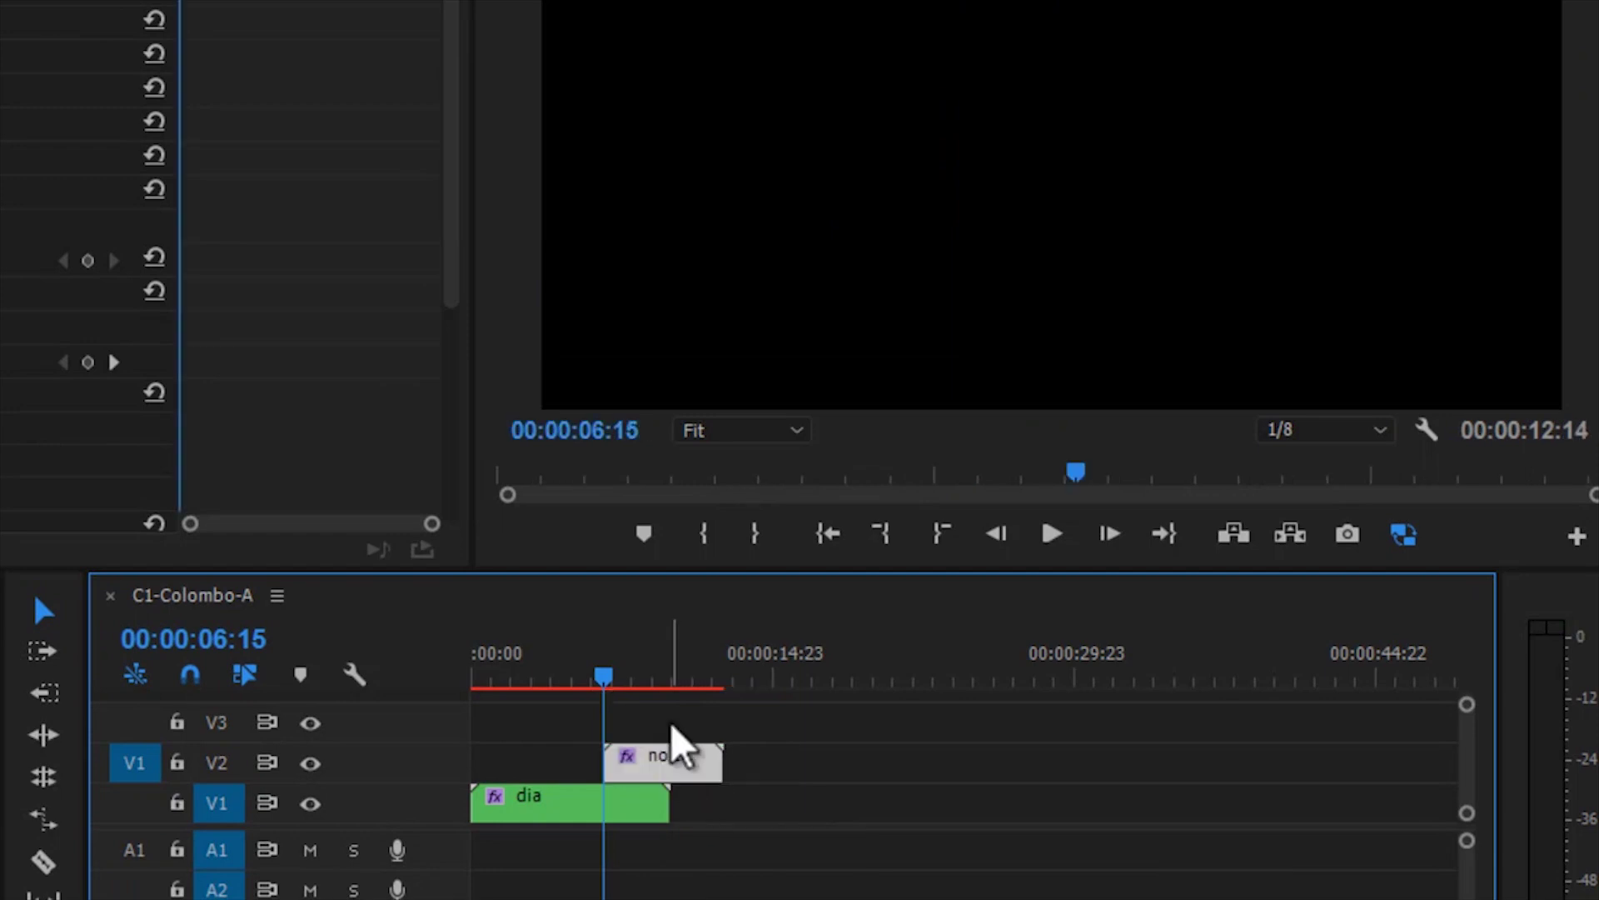
{"action": "key", "text": "="}
{"action": "key", "text": "="}
{"action": "key", "text": "="}
{"action": "key", "text": "="}
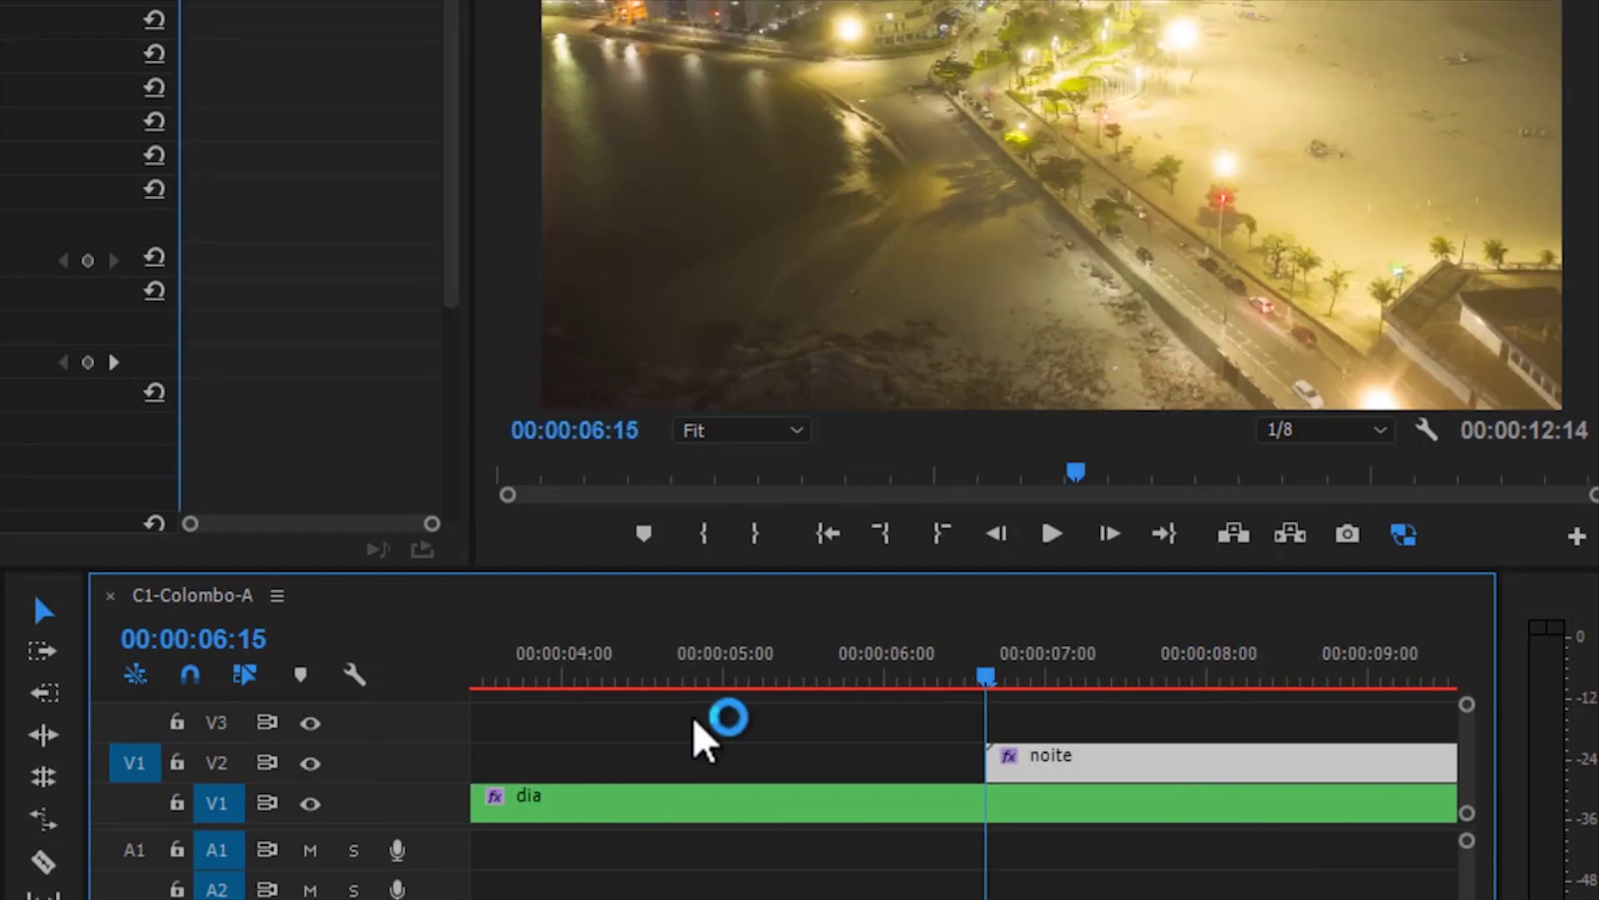
{"action": "scroll", "coordinate": [1182, 841], "scroll_direction": "down", "scroll_amount": 3}
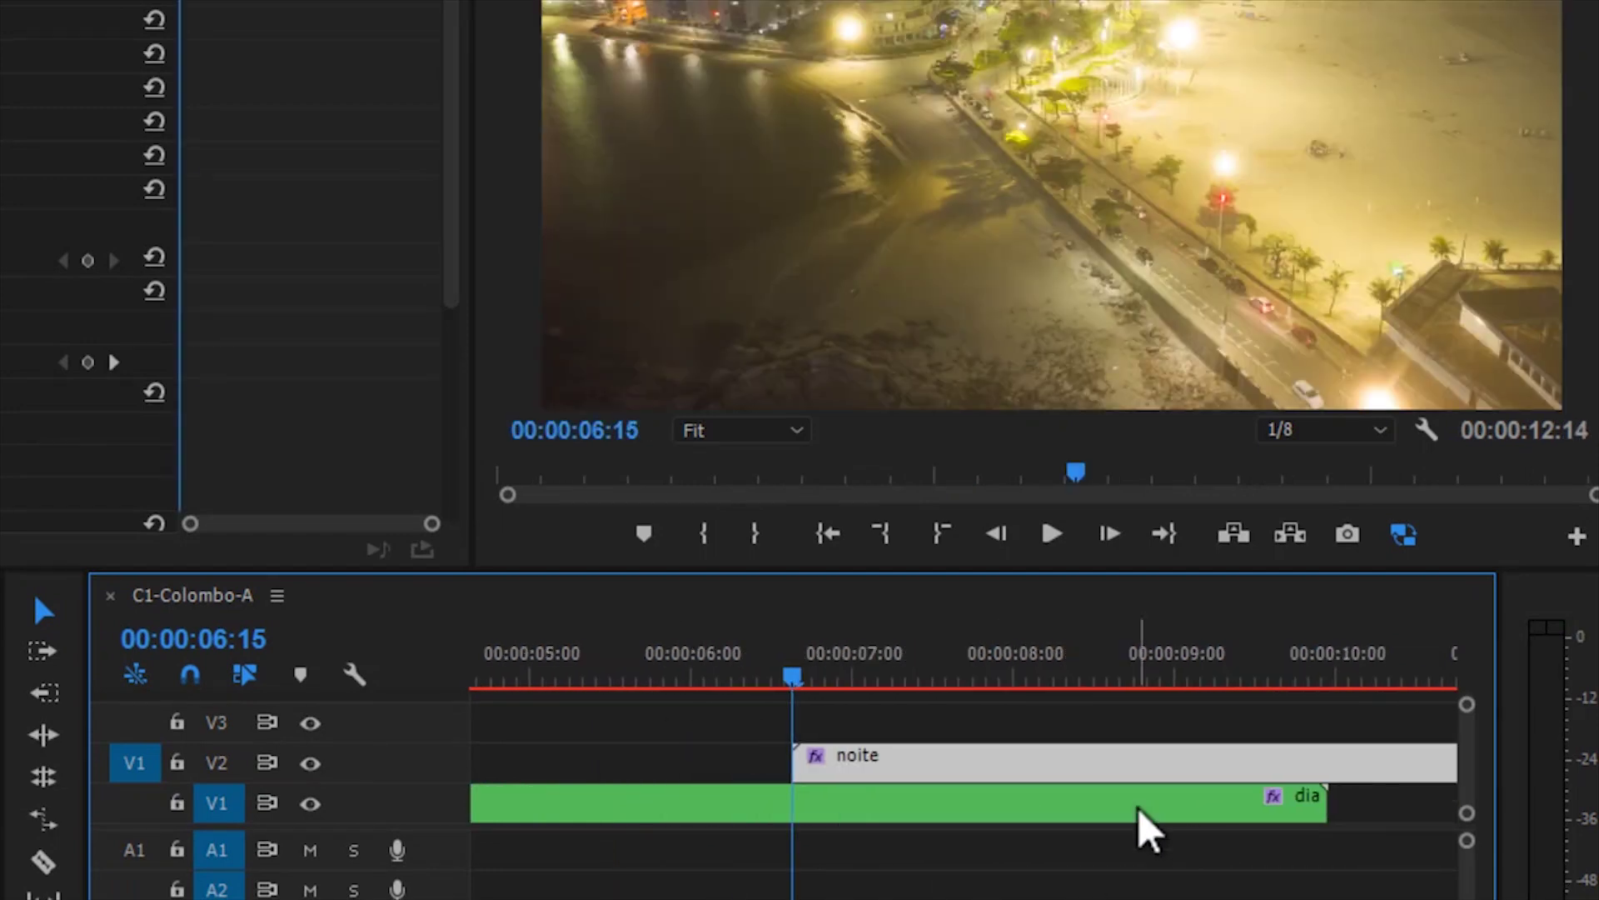
{"action": "left_click_drag", "start_coordinate": [937, 762], "coordinate": [1330, 768]}
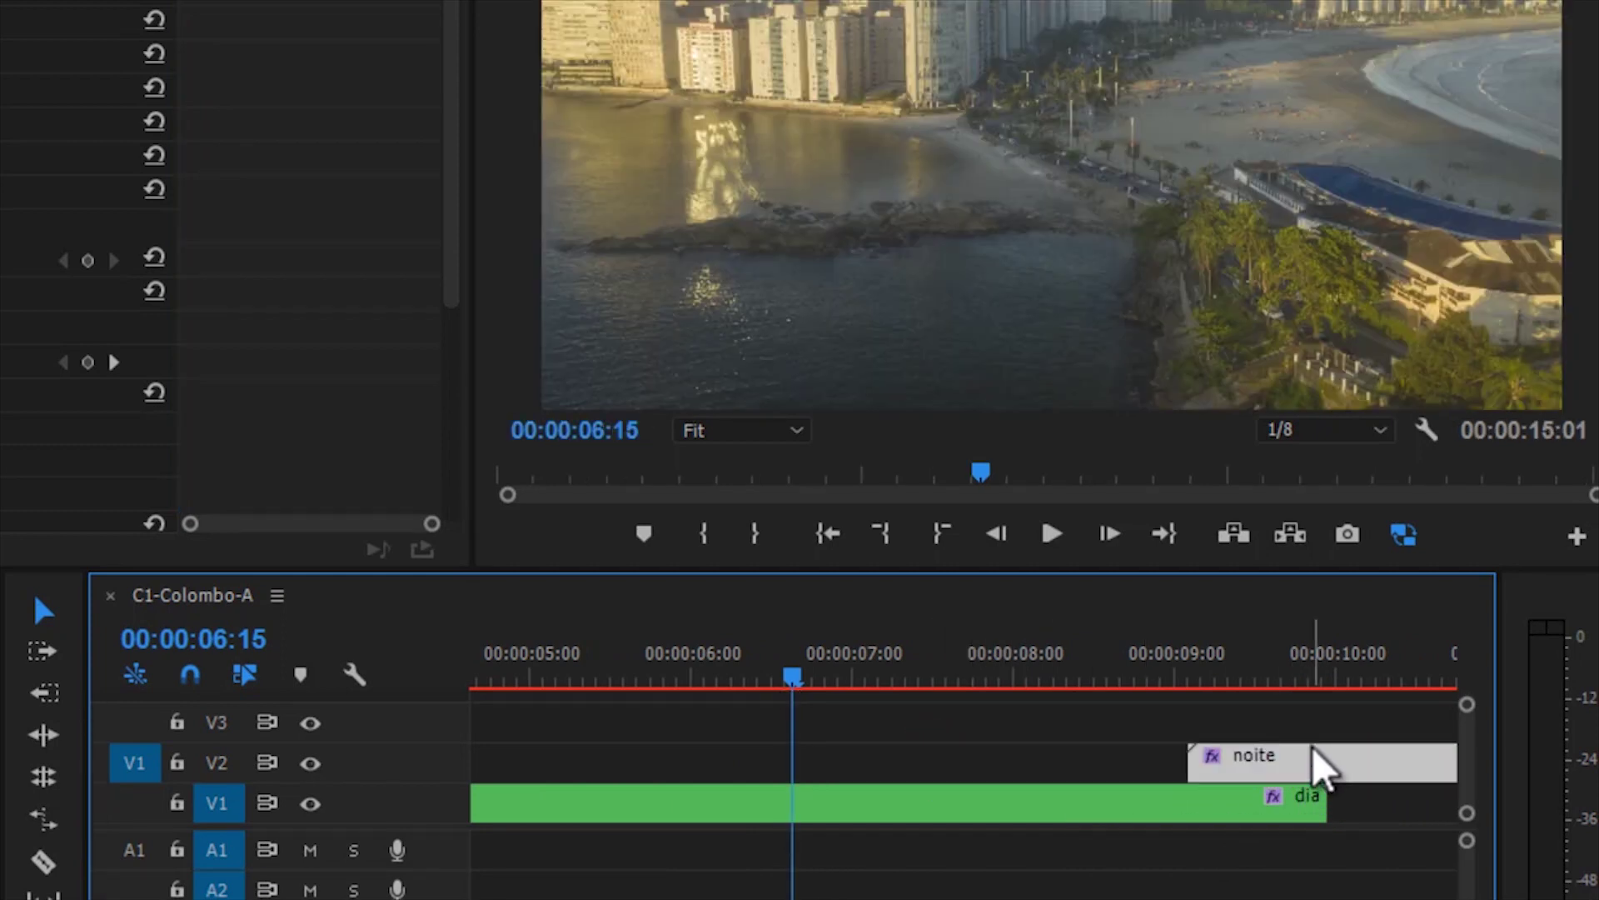
Move the playhead to 00:00:09:13 in the overlap and set the noite clip's blend mode to Difference
{"action": "left_click", "coordinate": [1262, 672]}
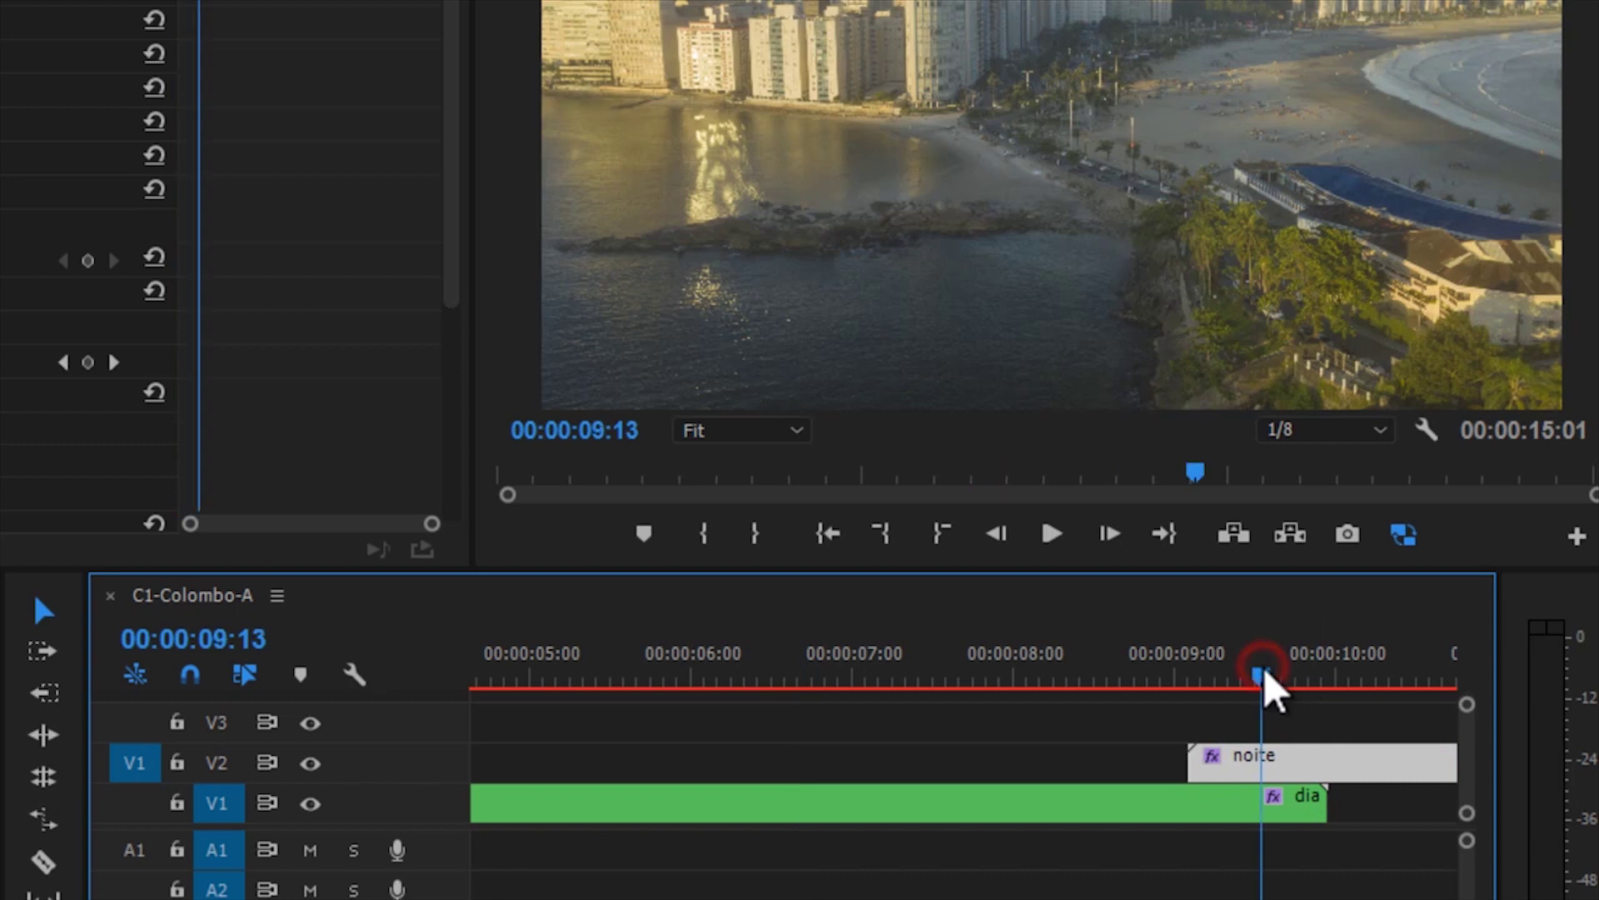
{"action": "right_click", "coordinate": [1324, 757]}
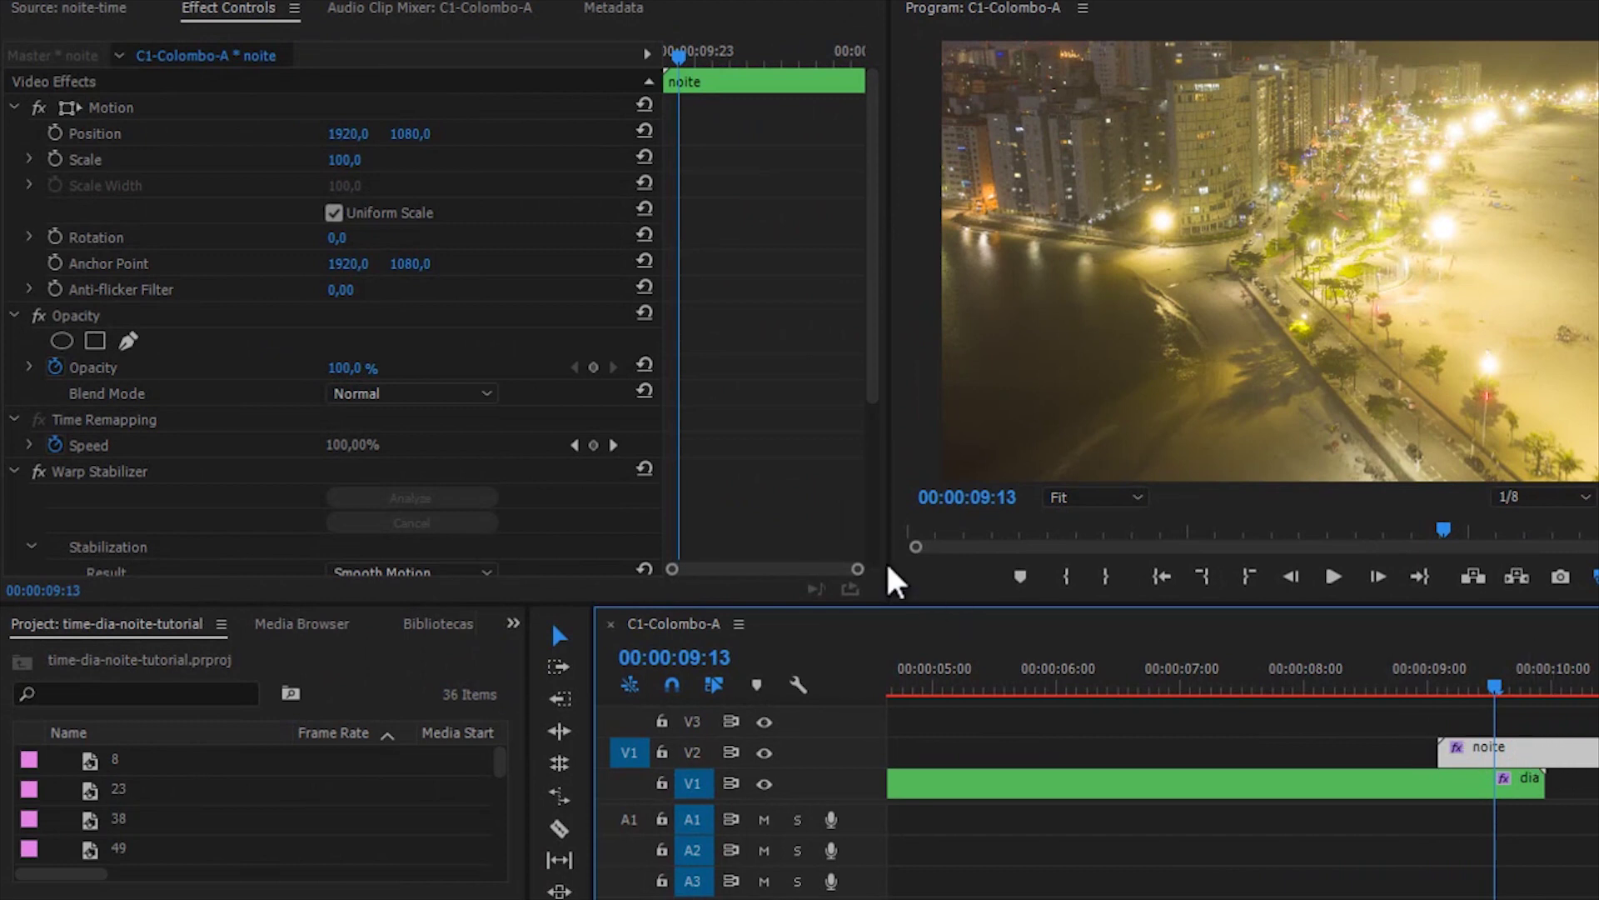
{"action": "mouse_move", "coordinate": [872, 385]}
{"action": "left_mouse_down"}
{"action": "mouse_move", "coordinate": [883, 499]}
{"action": "mouse_move", "coordinate": [872, 394]}
{"action": "left_mouse_up"}
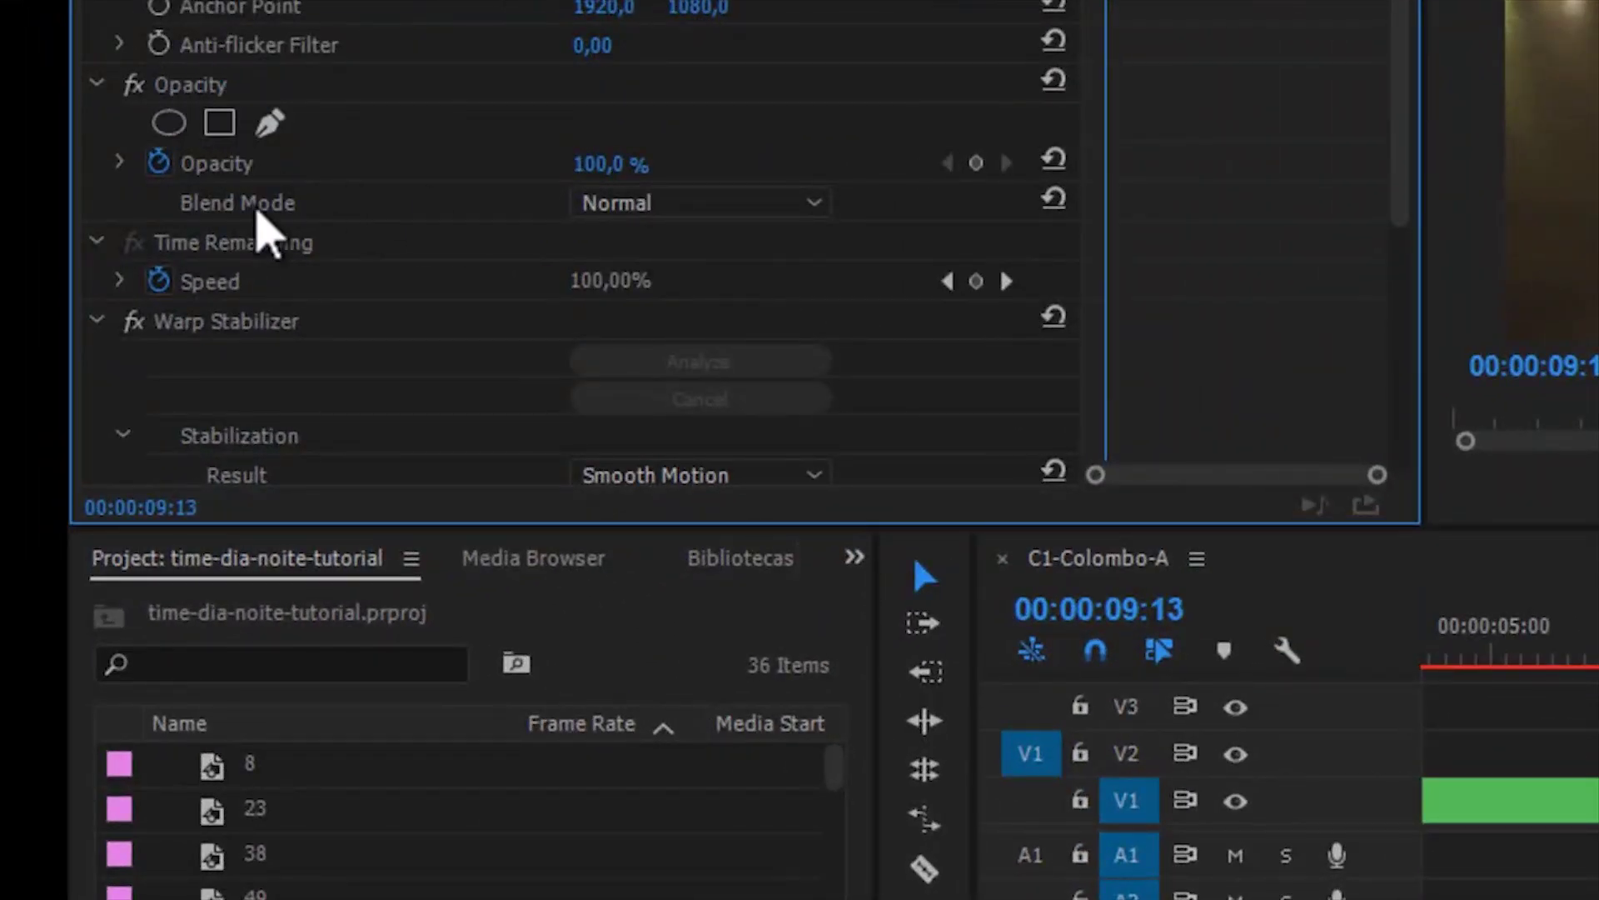
{"action": "left_click", "coordinate": [808, 203]}
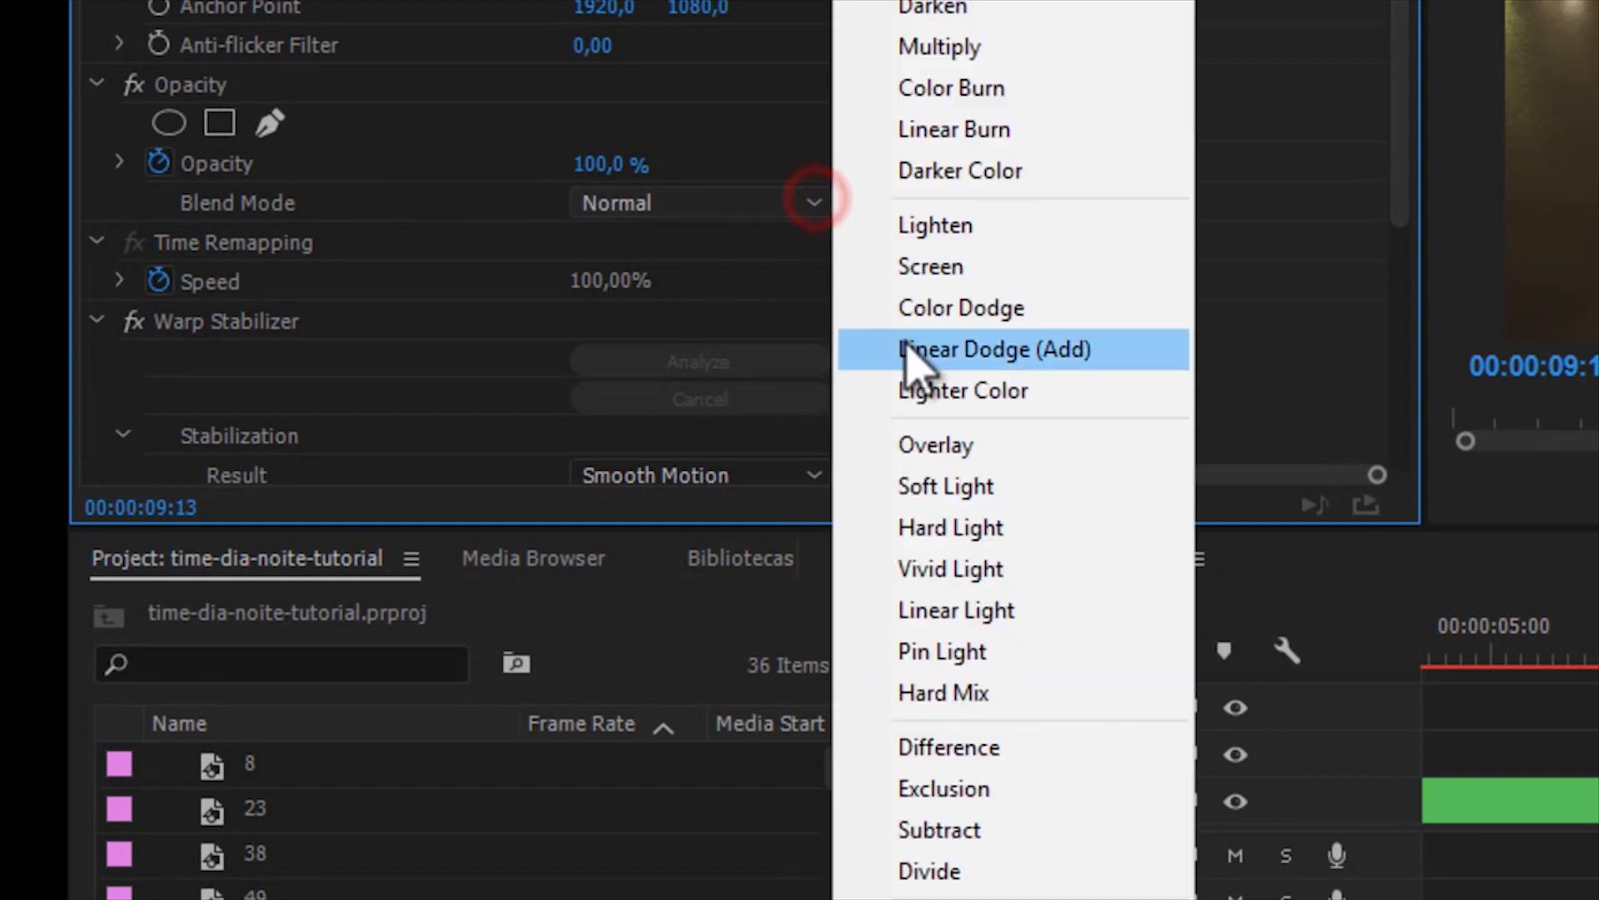
{"action": "left_click", "coordinate": [949, 747]}
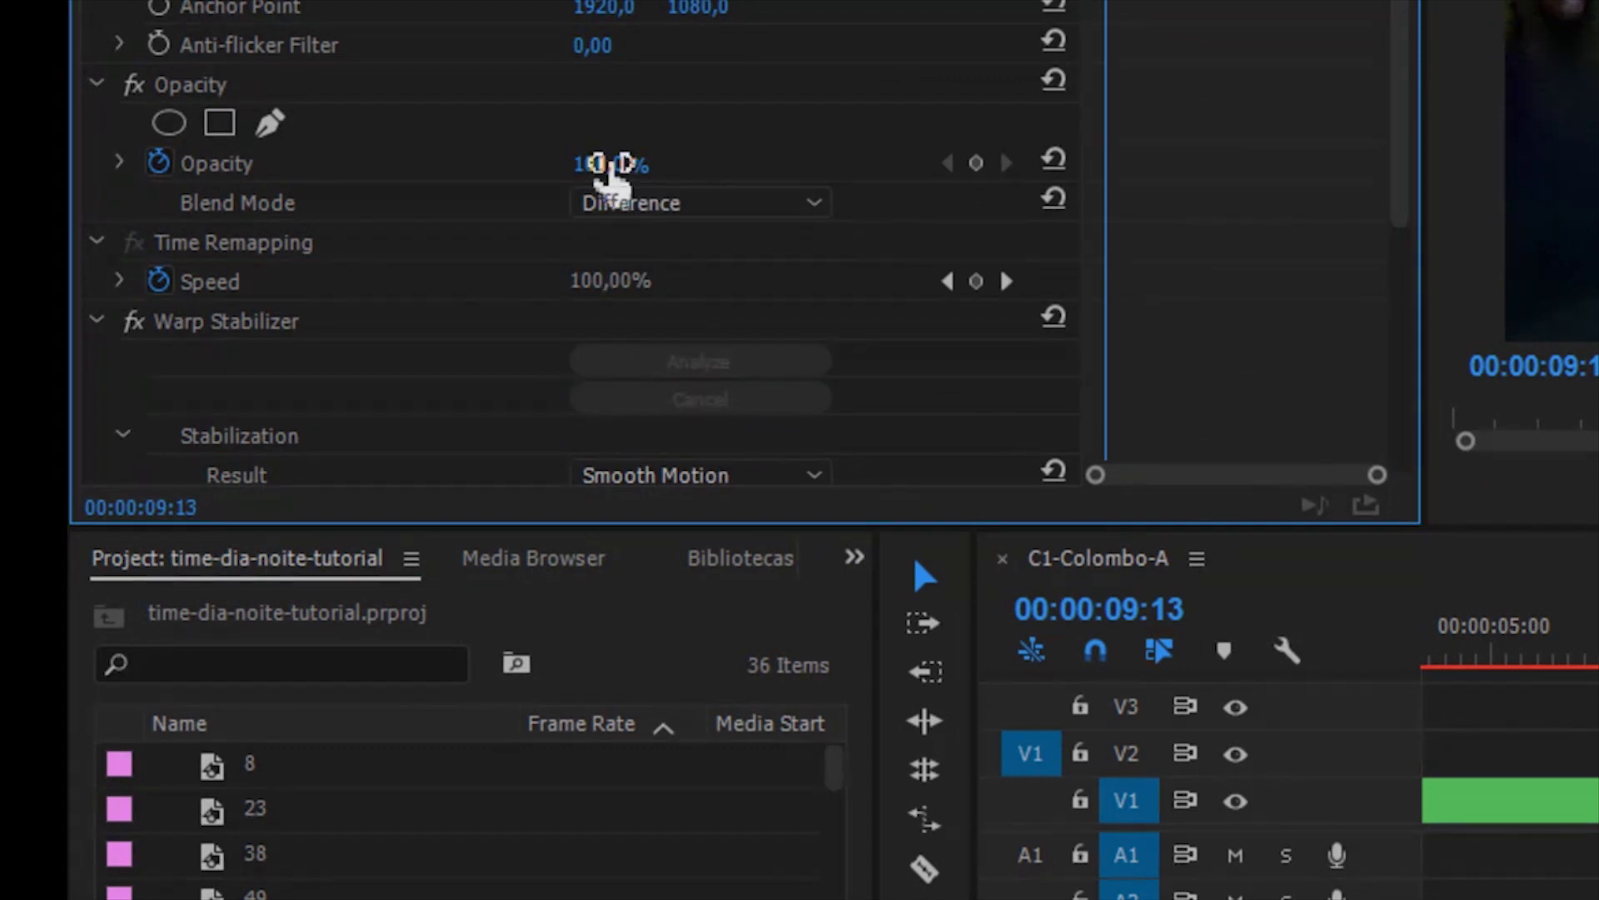
Lower the noite clip's opacity at 00:00:09:13 so the dia clip shows through for alignment
{"action": "left_click_drag", "start_coordinate": [604, 168], "coordinate": [572, 149]}
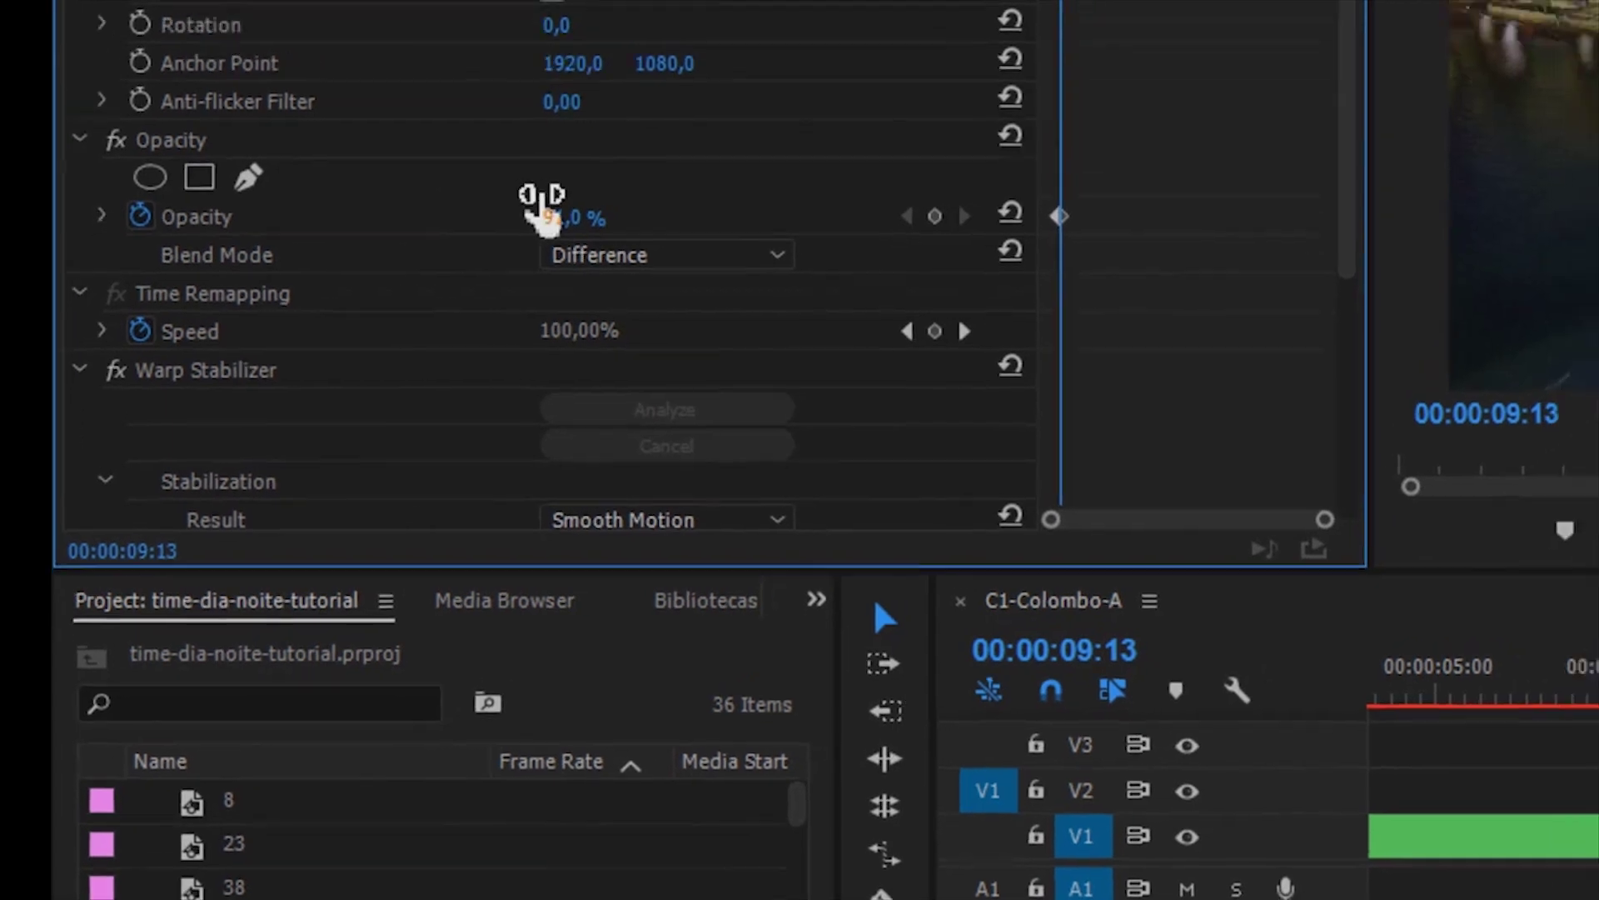
{"action": "left_click_drag", "start_coordinate": [541, 204], "coordinate": [469, 204]}
{"action": "left_click_drag", "start_coordinate": [370, 392], "coordinate": [407, 384]}
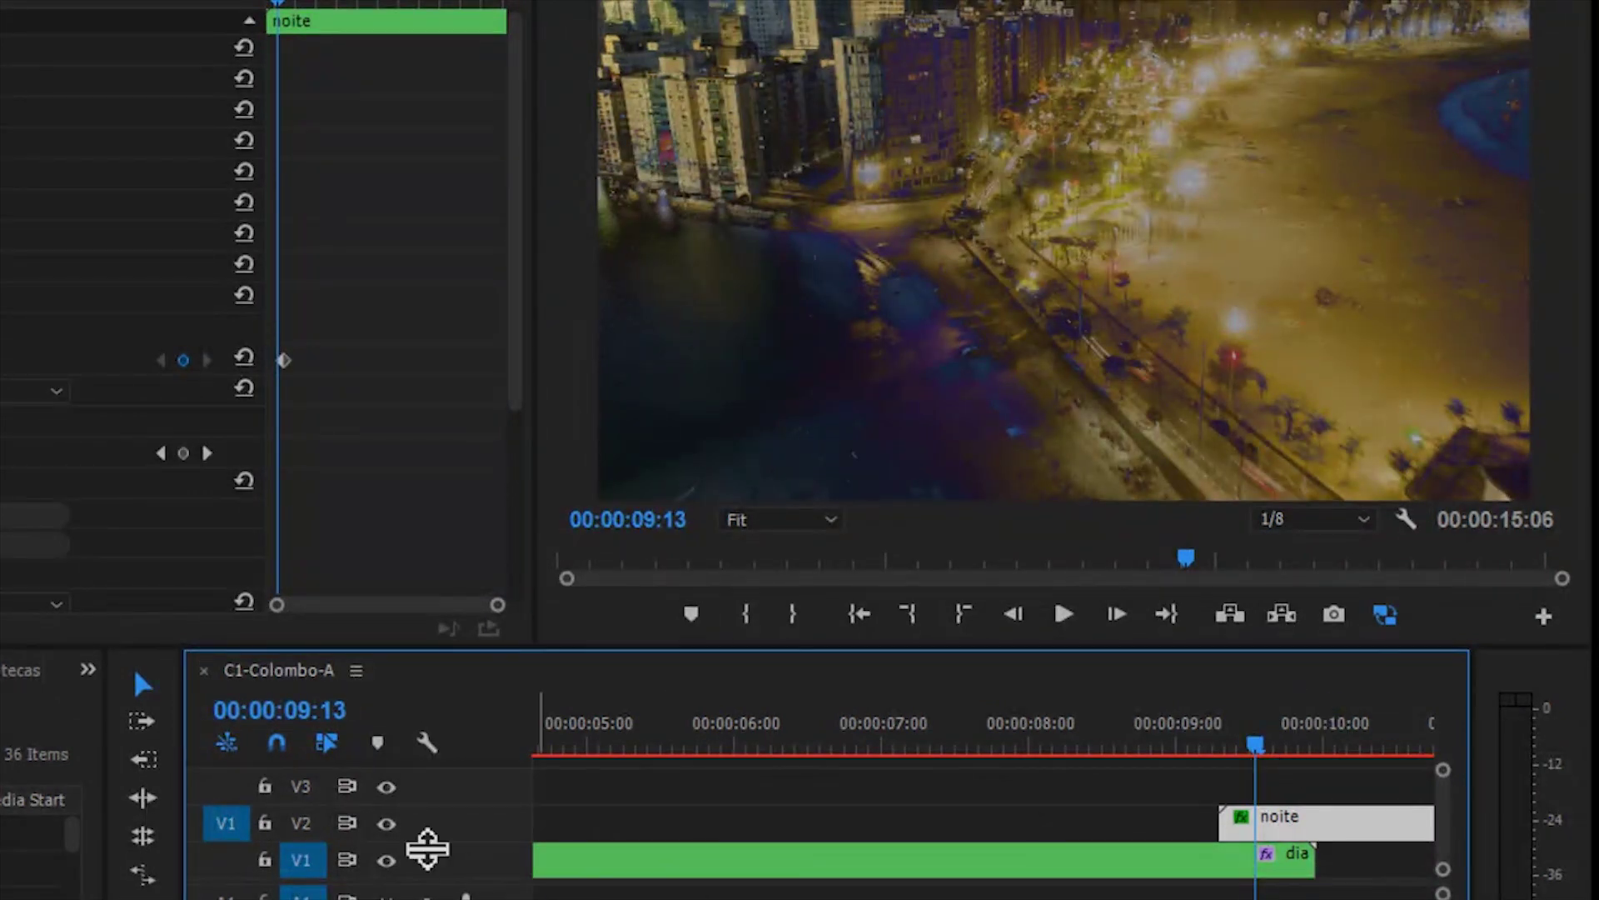
Toggle the V2 track's visibility repeatedly to compare the noite framing with the dia clip beneath it
{"action": "left_click", "coordinate": [386, 824]}
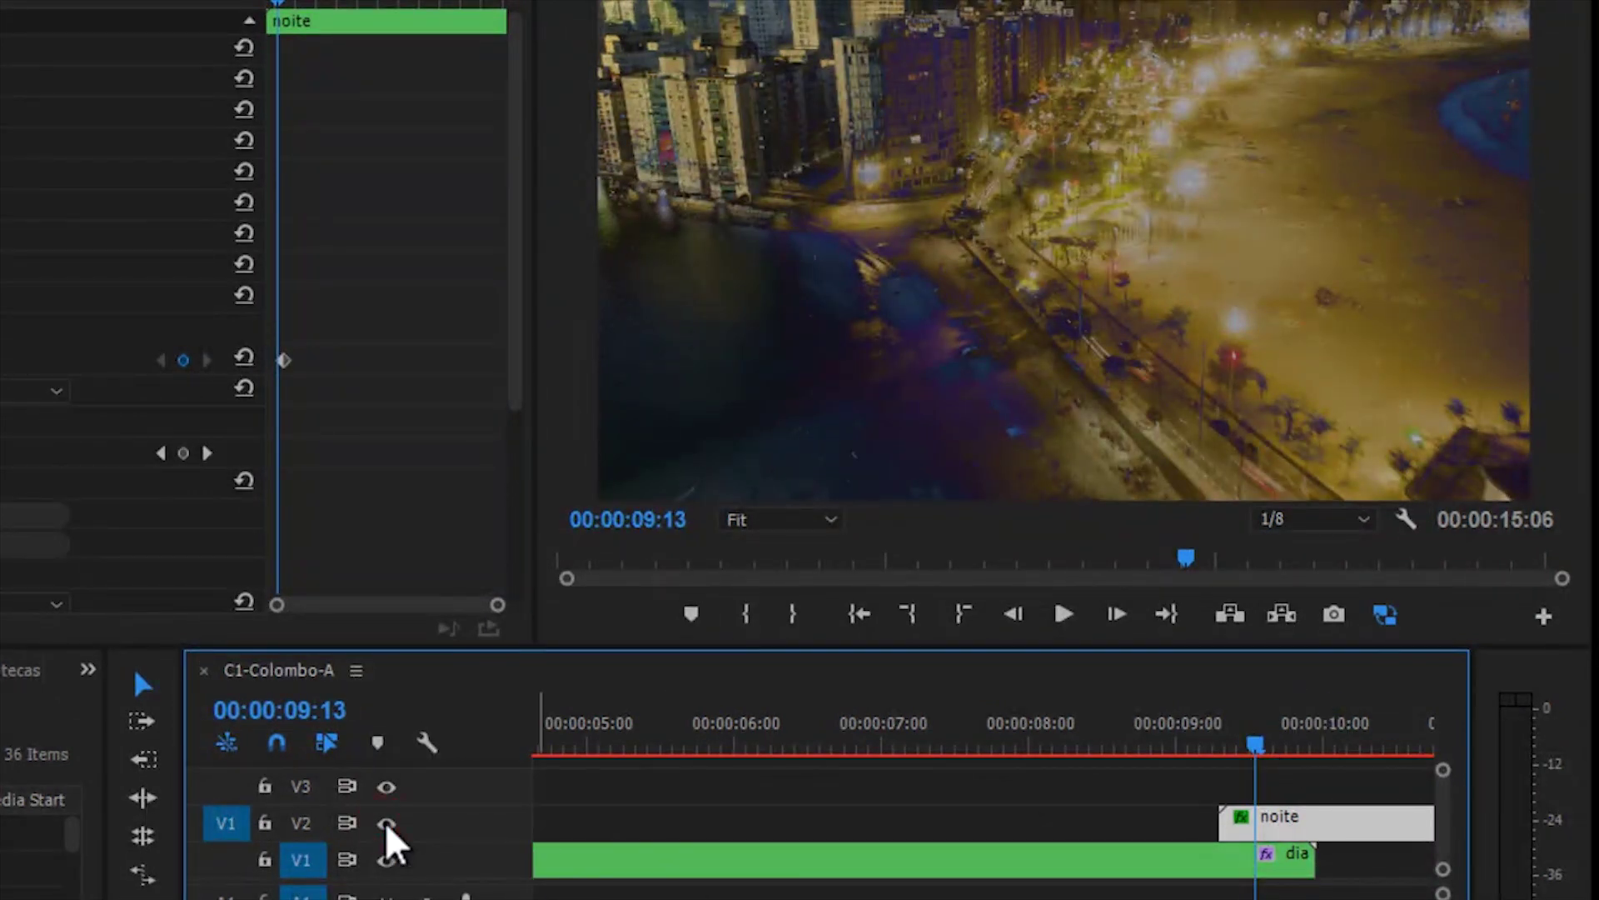
{"action": "left_click", "coordinate": [386, 824]}
{"action": "left_click", "coordinate": [387, 824]}
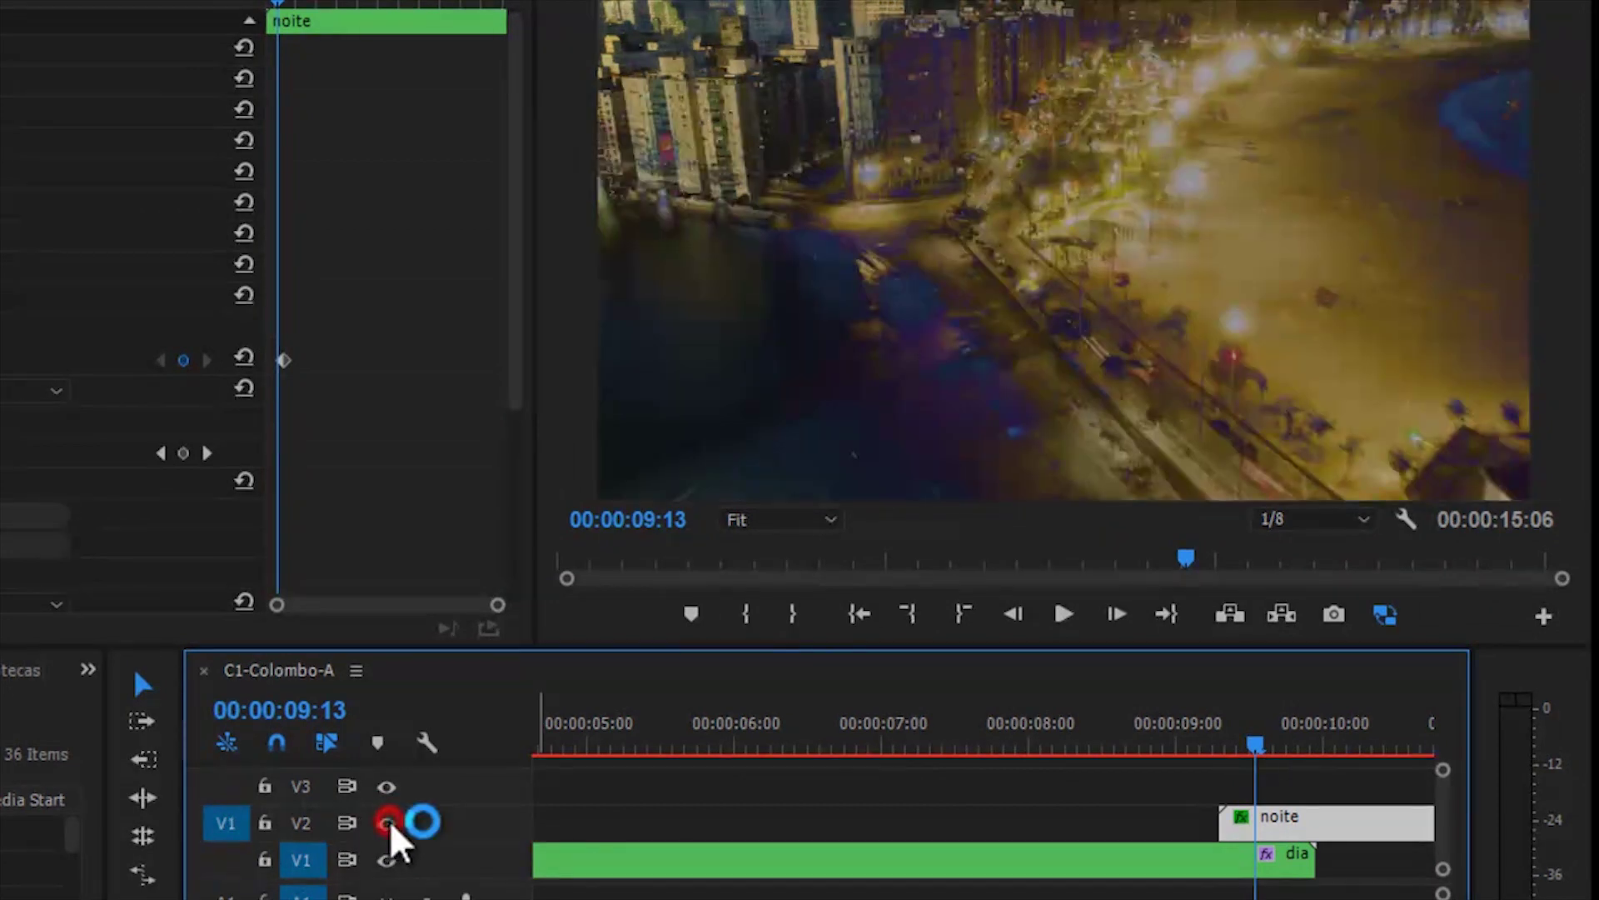
{"action": "left_click", "coordinate": [387, 823]}
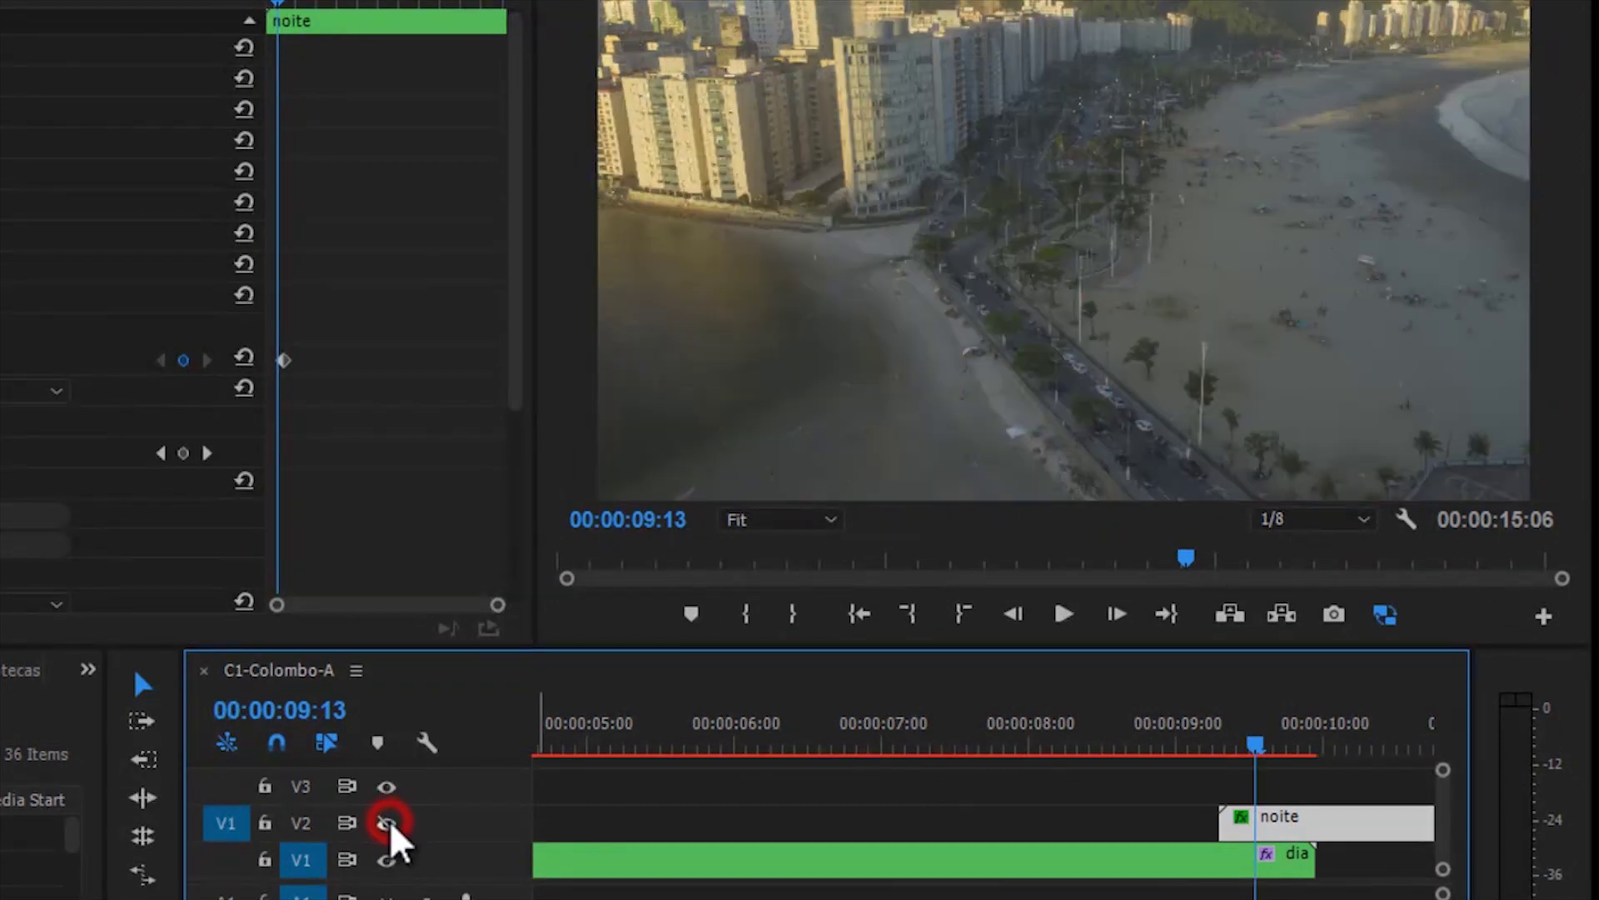
{"action": "left_click", "coordinate": [388, 824]}
{"action": "left_click", "coordinate": [387, 824]}
{"action": "left_click", "coordinate": [387, 824]}
{"action": "left_click", "coordinate": [388, 824]}
{"action": "left_click", "coordinate": [388, 823]}
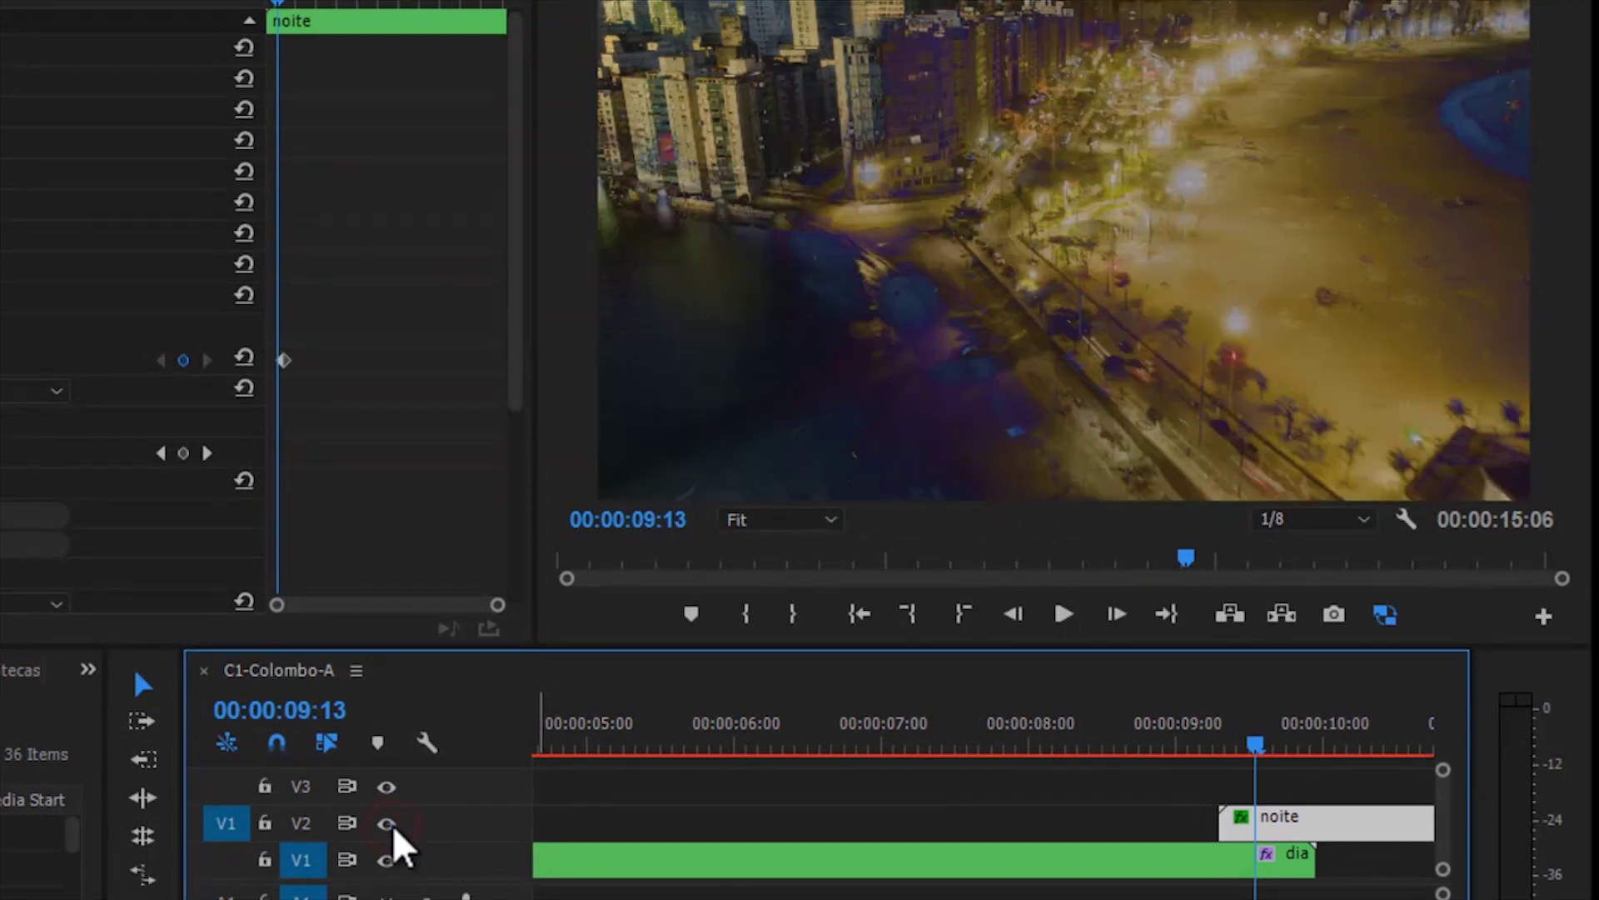
{"action": "left_click", "coordinate": [387, 823]}
{"action": "left_click", "coordinate": [387, 824]}
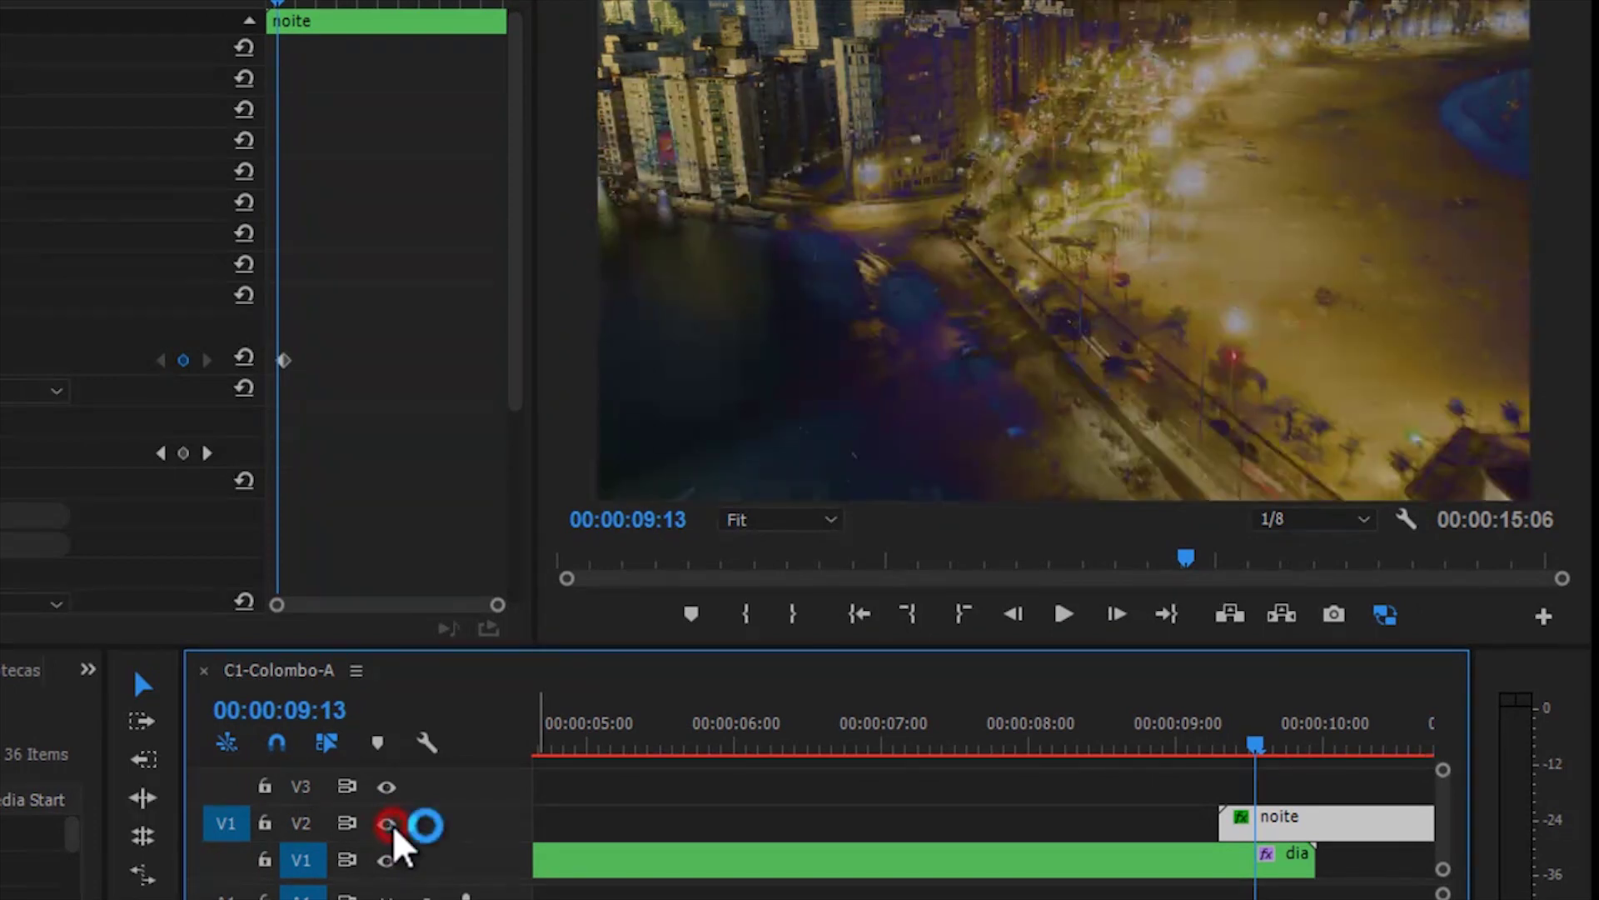
{"action": "left_click", "coordinate": [387, 824]}
{"action": "left_click", "coordinate": [388, 823]}
{"action": "left_click", "coordinate": [387, 824]}
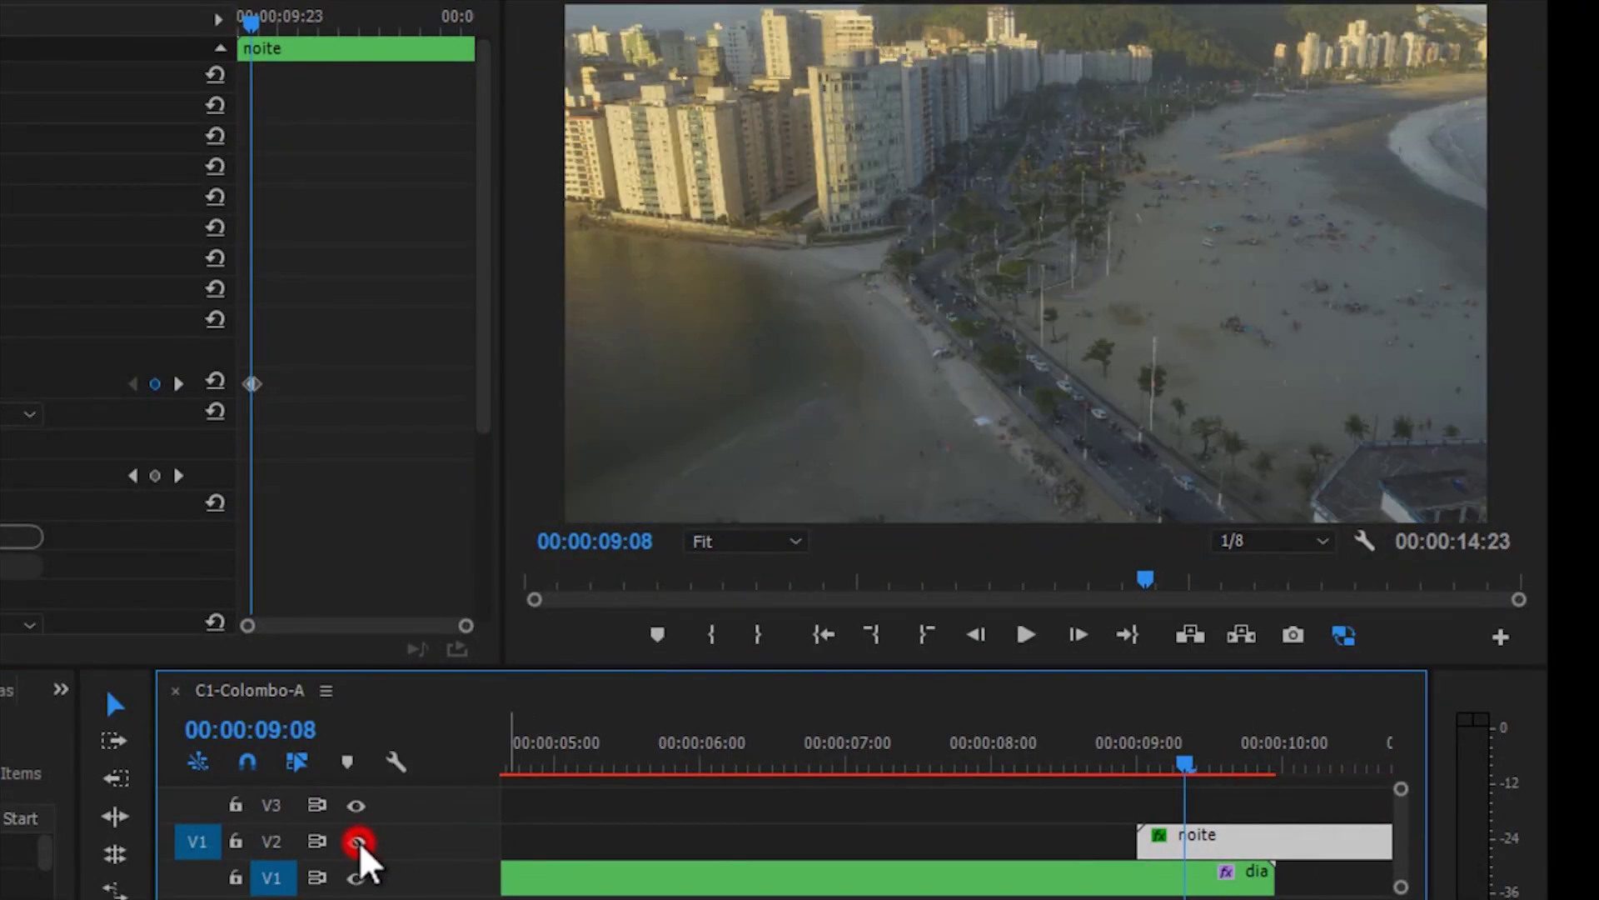
Hide the V2 track and split both the noite and dia clips at 00:00:09:10
{"action": "left_click", "coordinate": [363, 844]}
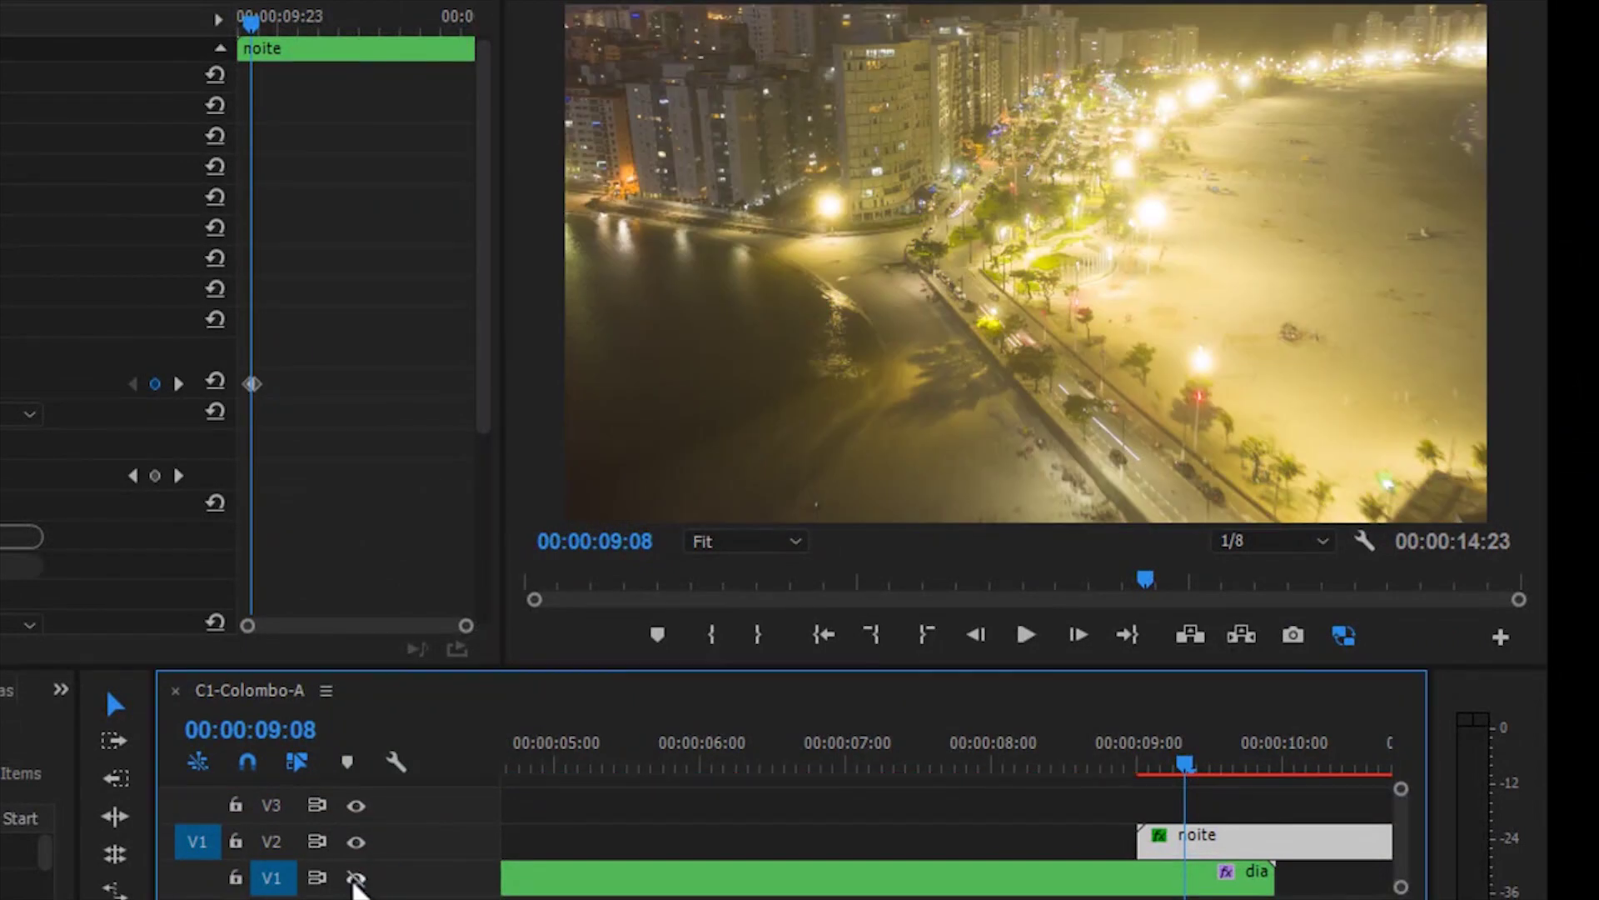
{"action": "left_click", "coordinate": [364, 843]}
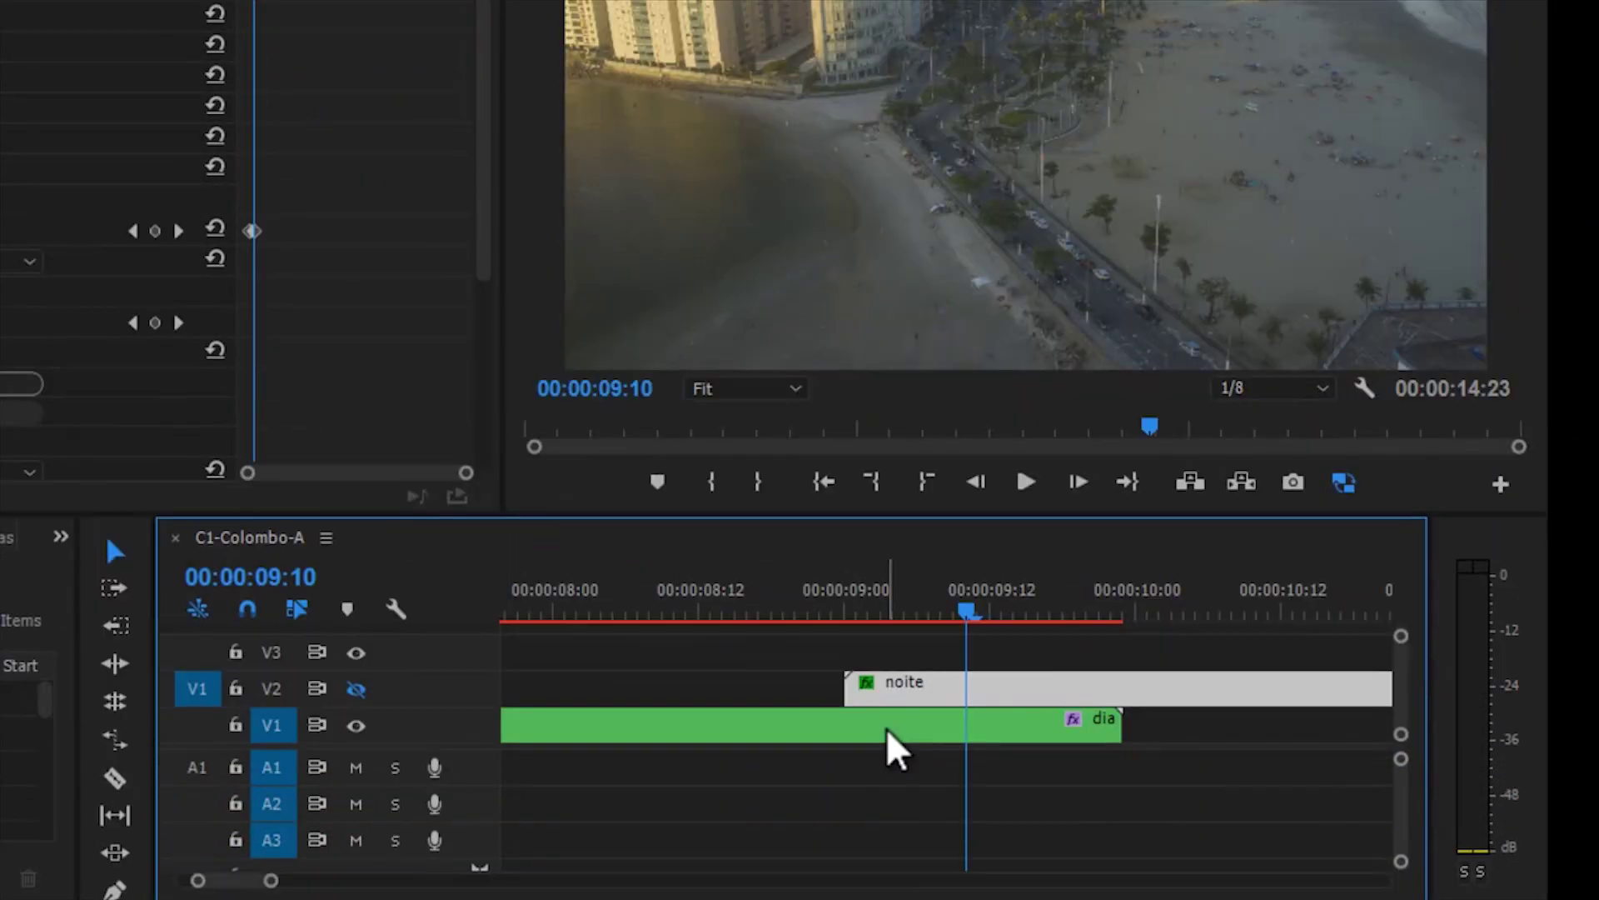
{"action": "left_click", "coordinate": [1060, 841]}
{"action": "left_click_drag", "start_coordinate": [1010, 646], "coordinate": [1017, 764]}
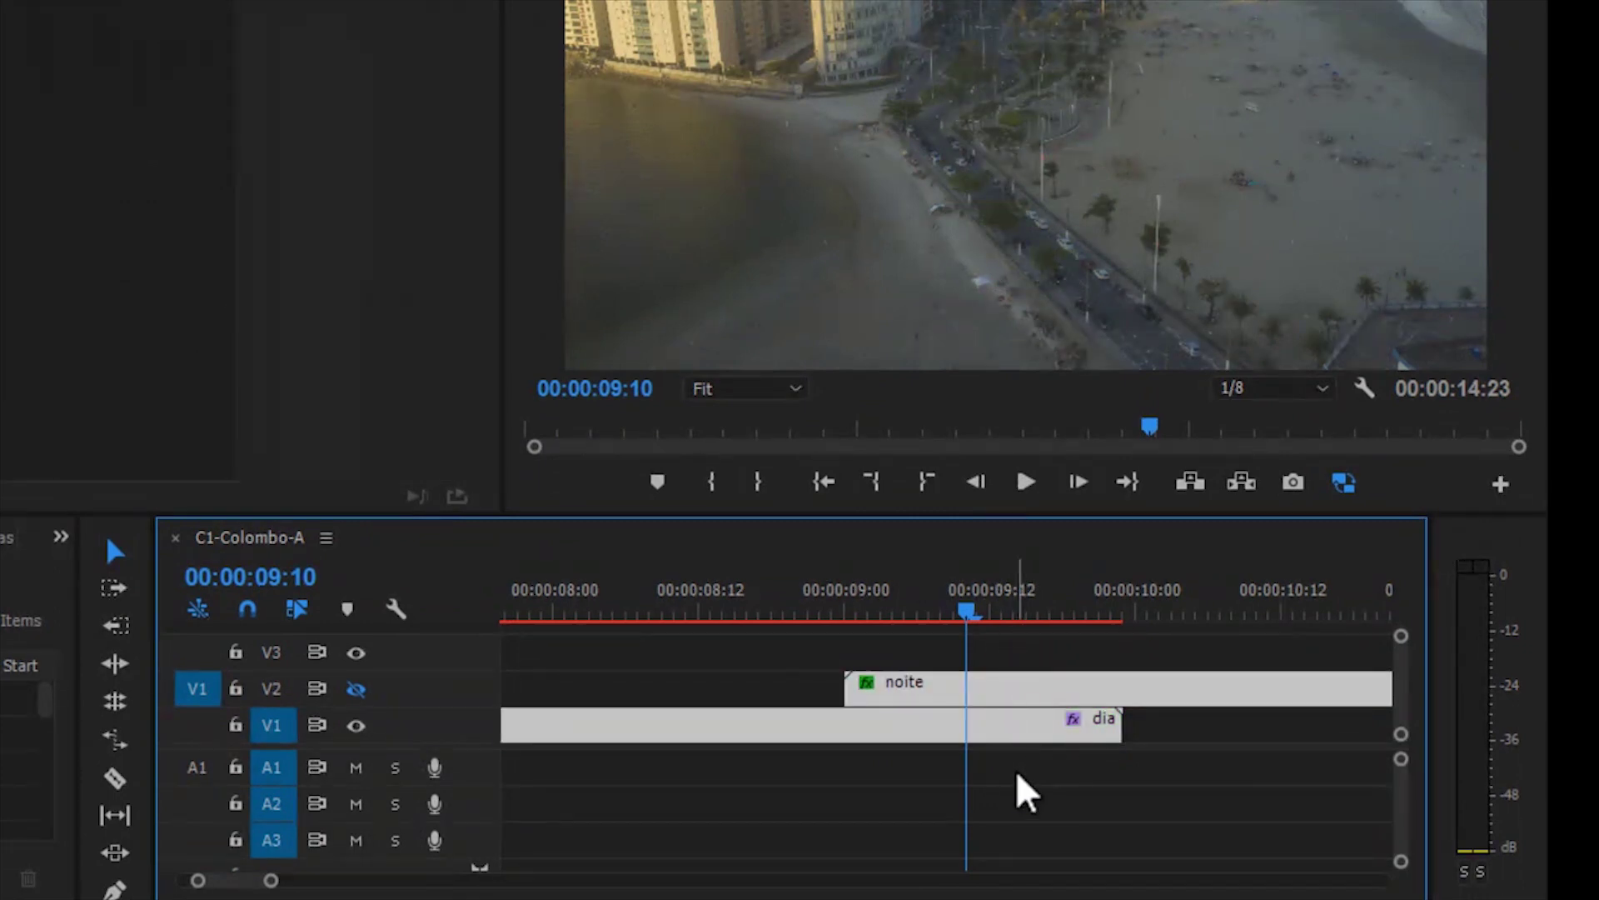
{"action": "key", "text": "ctrl+k"}
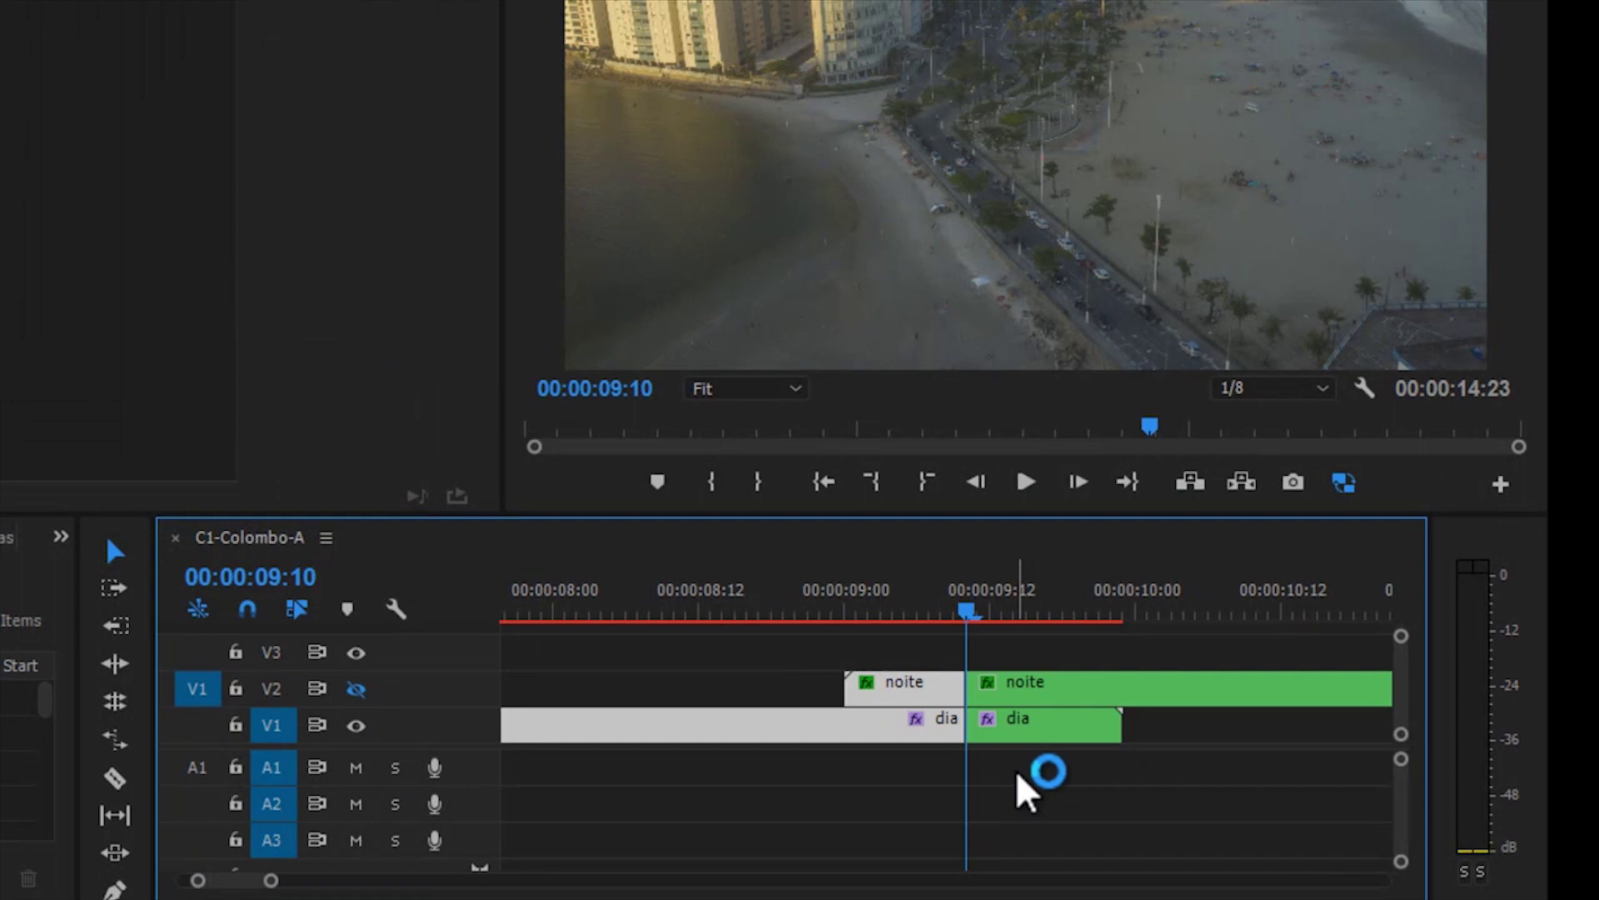
Delete the dia piece after the cut and the noite piece before it, then move the remaining noite clip down to V1 beside dia
{"action": "left_click", "coordinate": [1017, 775]}
{"action": "left_click", "coordinate": [1019, 726]}
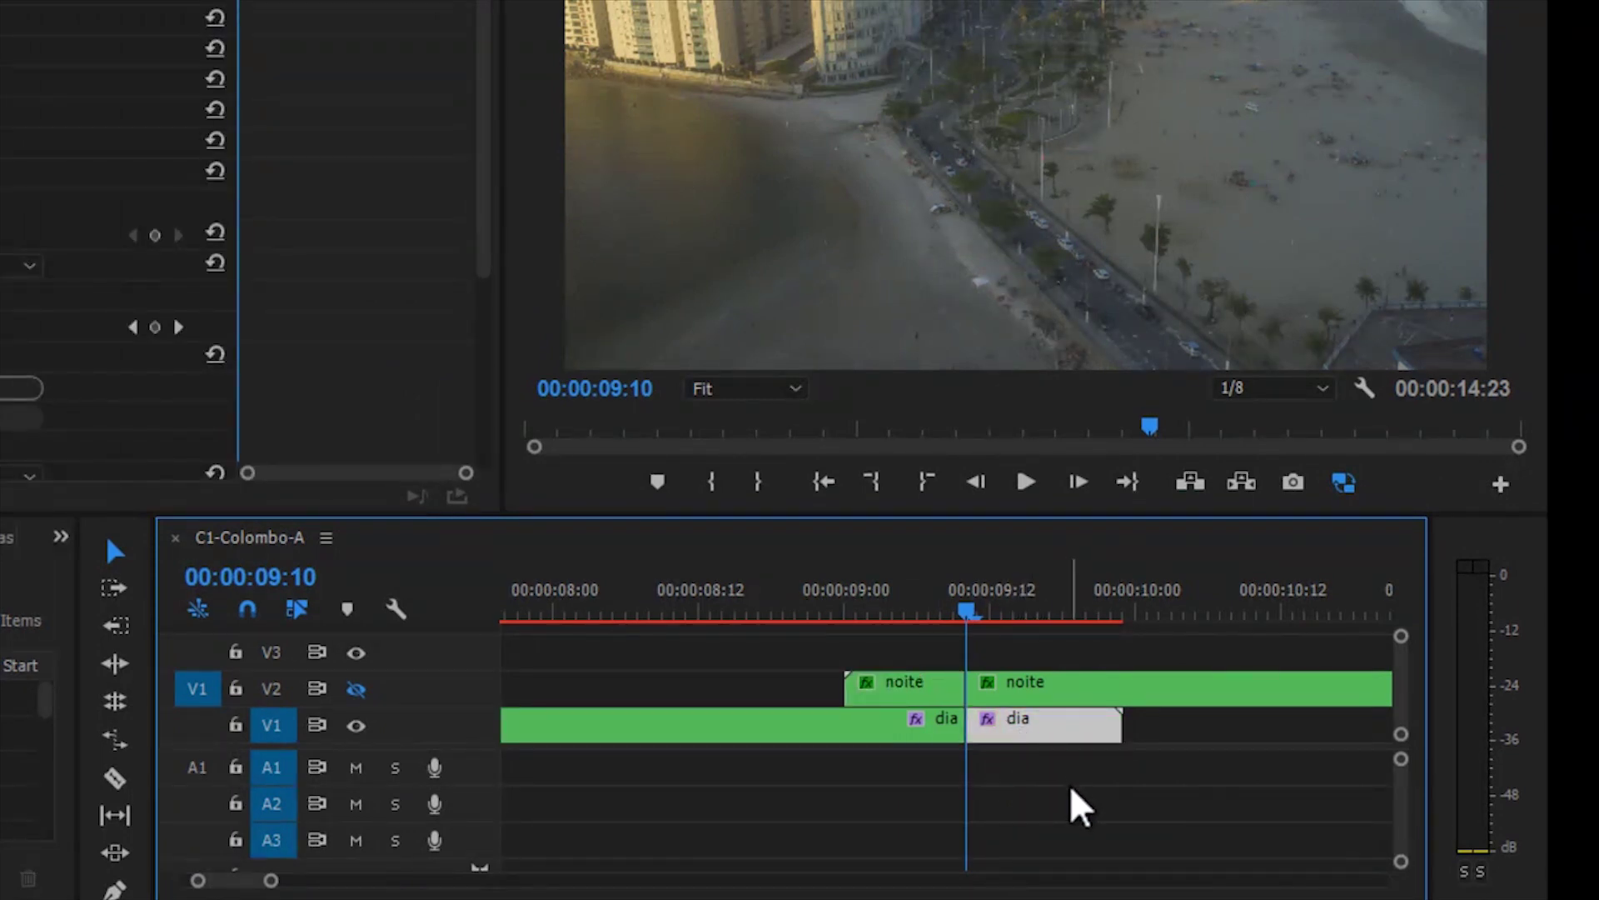
{"action": "key", "text": "Delete"}
{"action": "left_click", "coordinate": [920, 698]}
{"action": "key", "text": "Delete"}
{"action": "left_click_drag", "start_coordinate": [1032, 691], "coordinate": [1050, 731]}
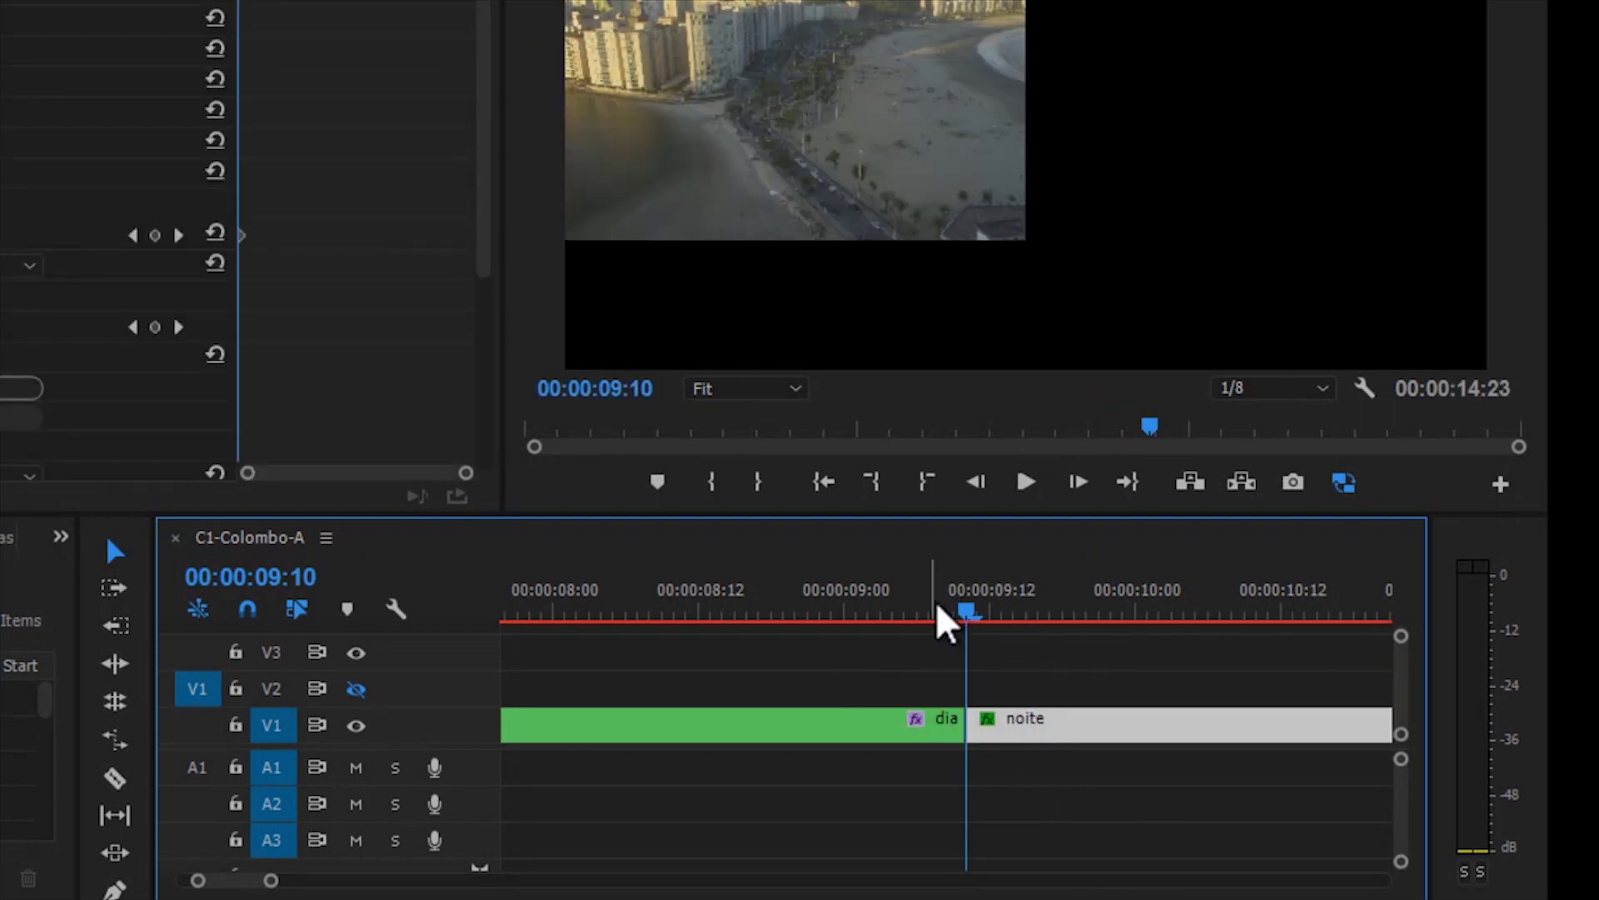
Play across the cut from 00:00:09:07 and again from 00:00:08:18 to review the day-to-night transition
{"action": "left_click", "coordinate": [931, 614]}
{"action": "key", "text": "space"}
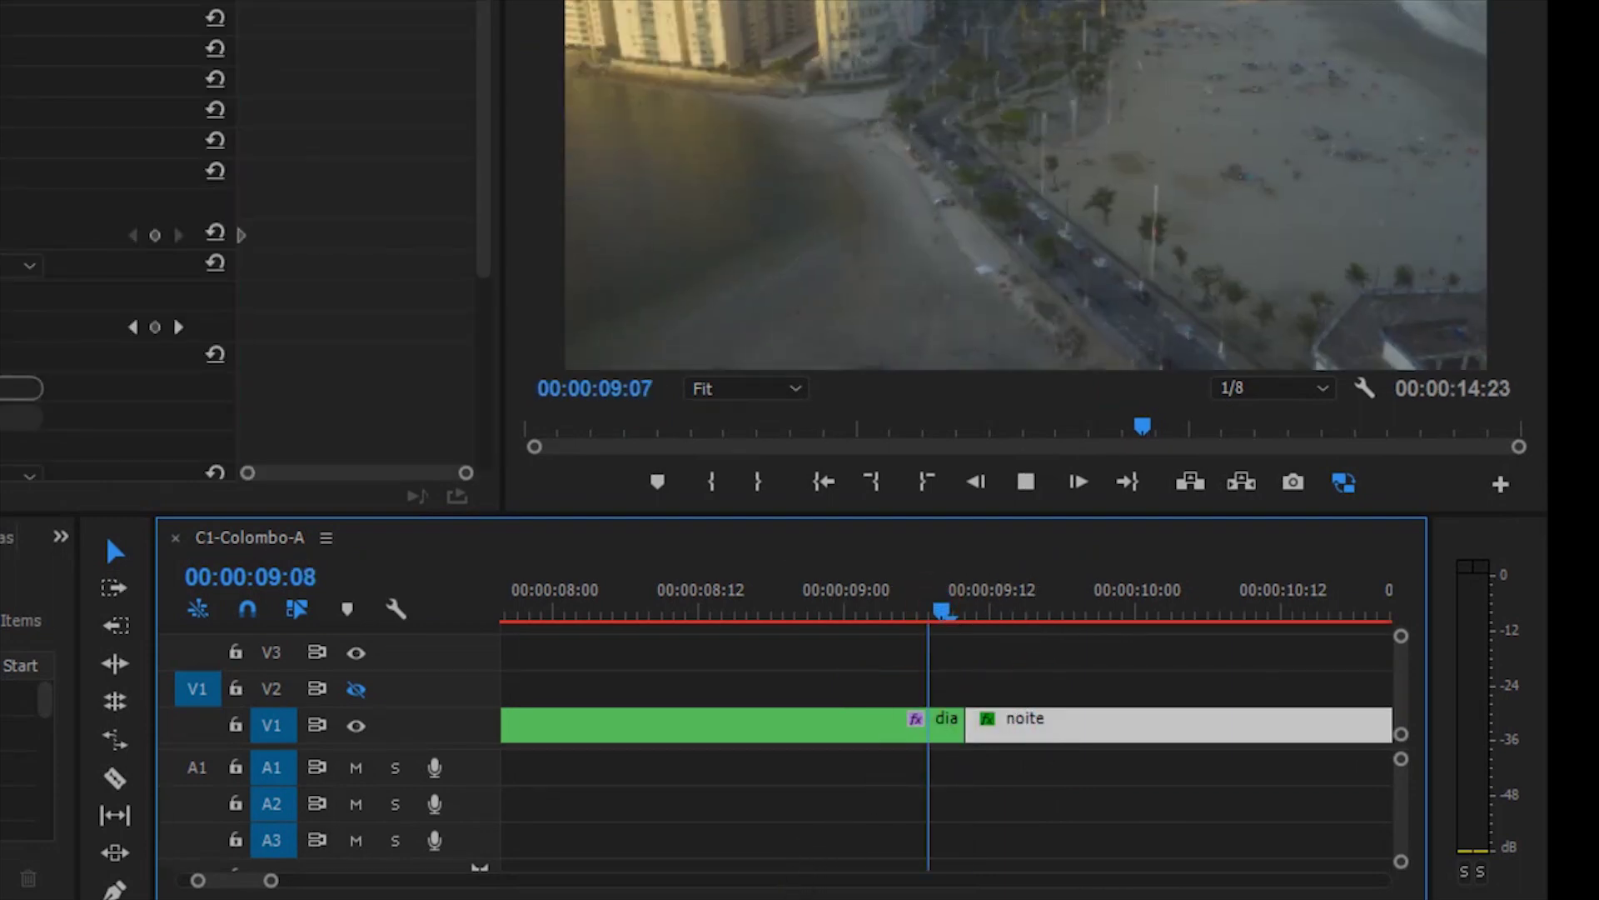
{"action": "key", "text": "space"}
{"action": "left_click", "coordinate": [772, 600]}
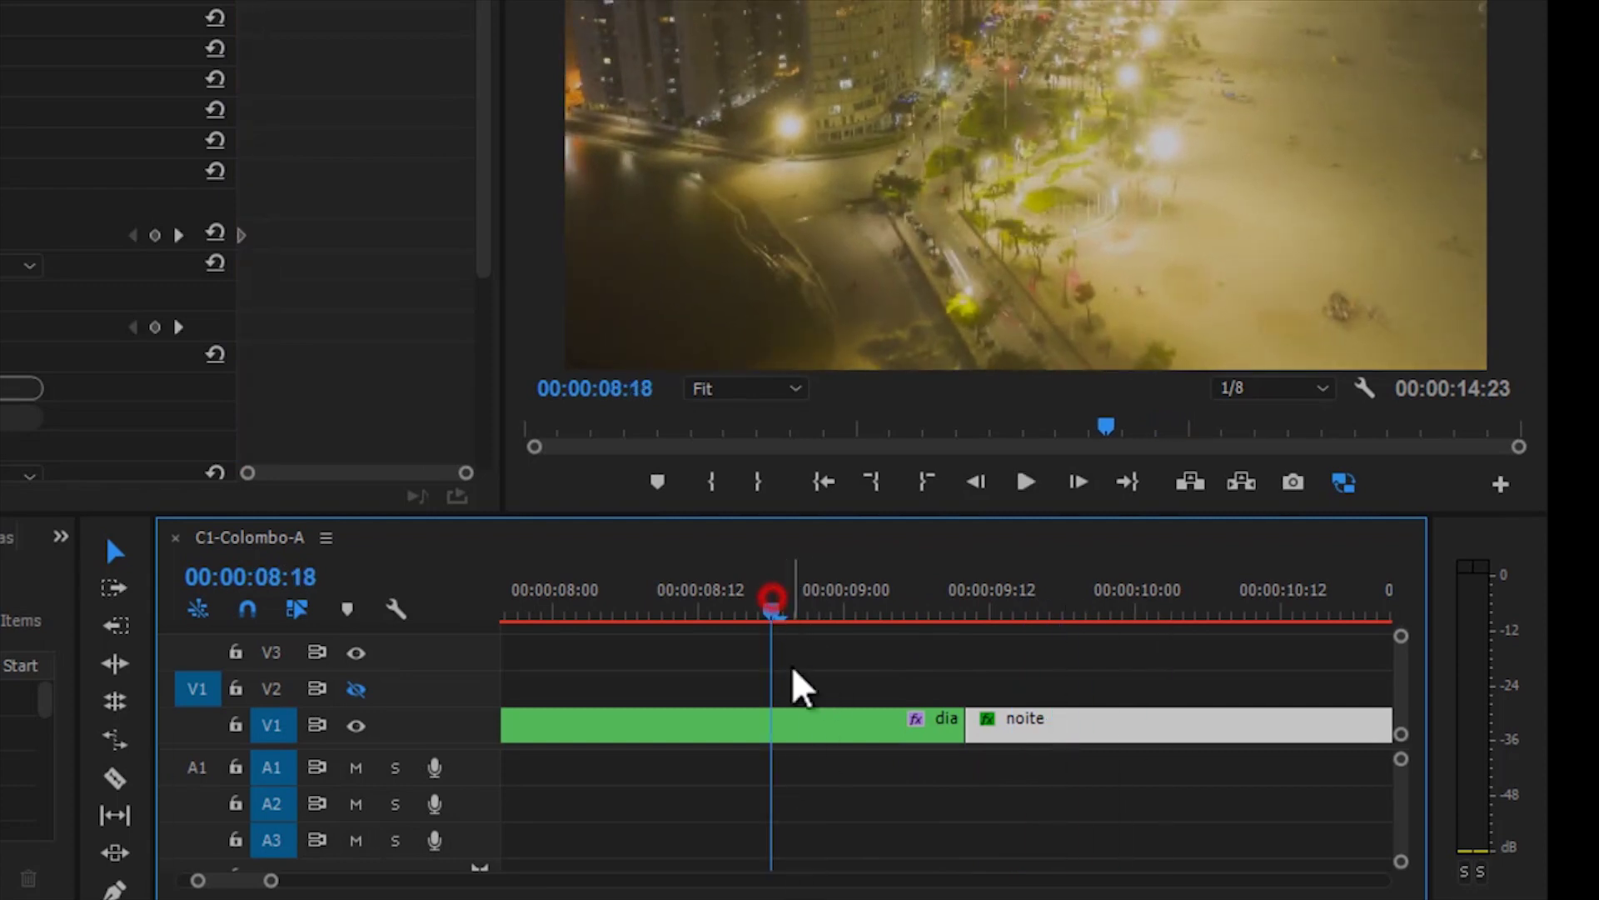
{"action": "key", "text": "space"}
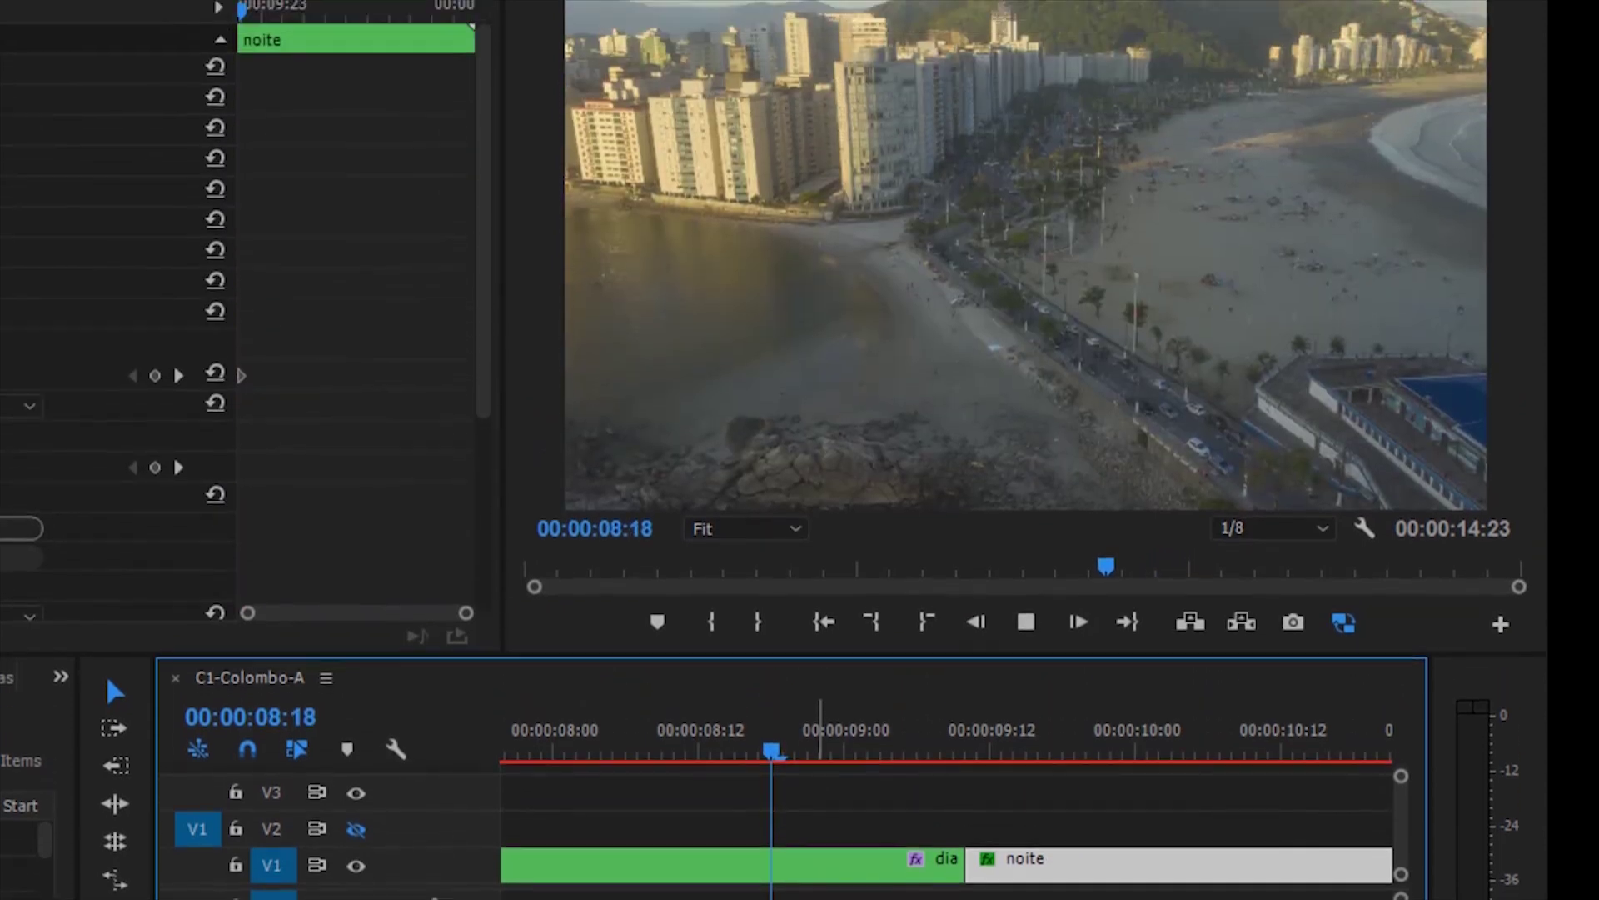
{"action": "key", "text": "space"}
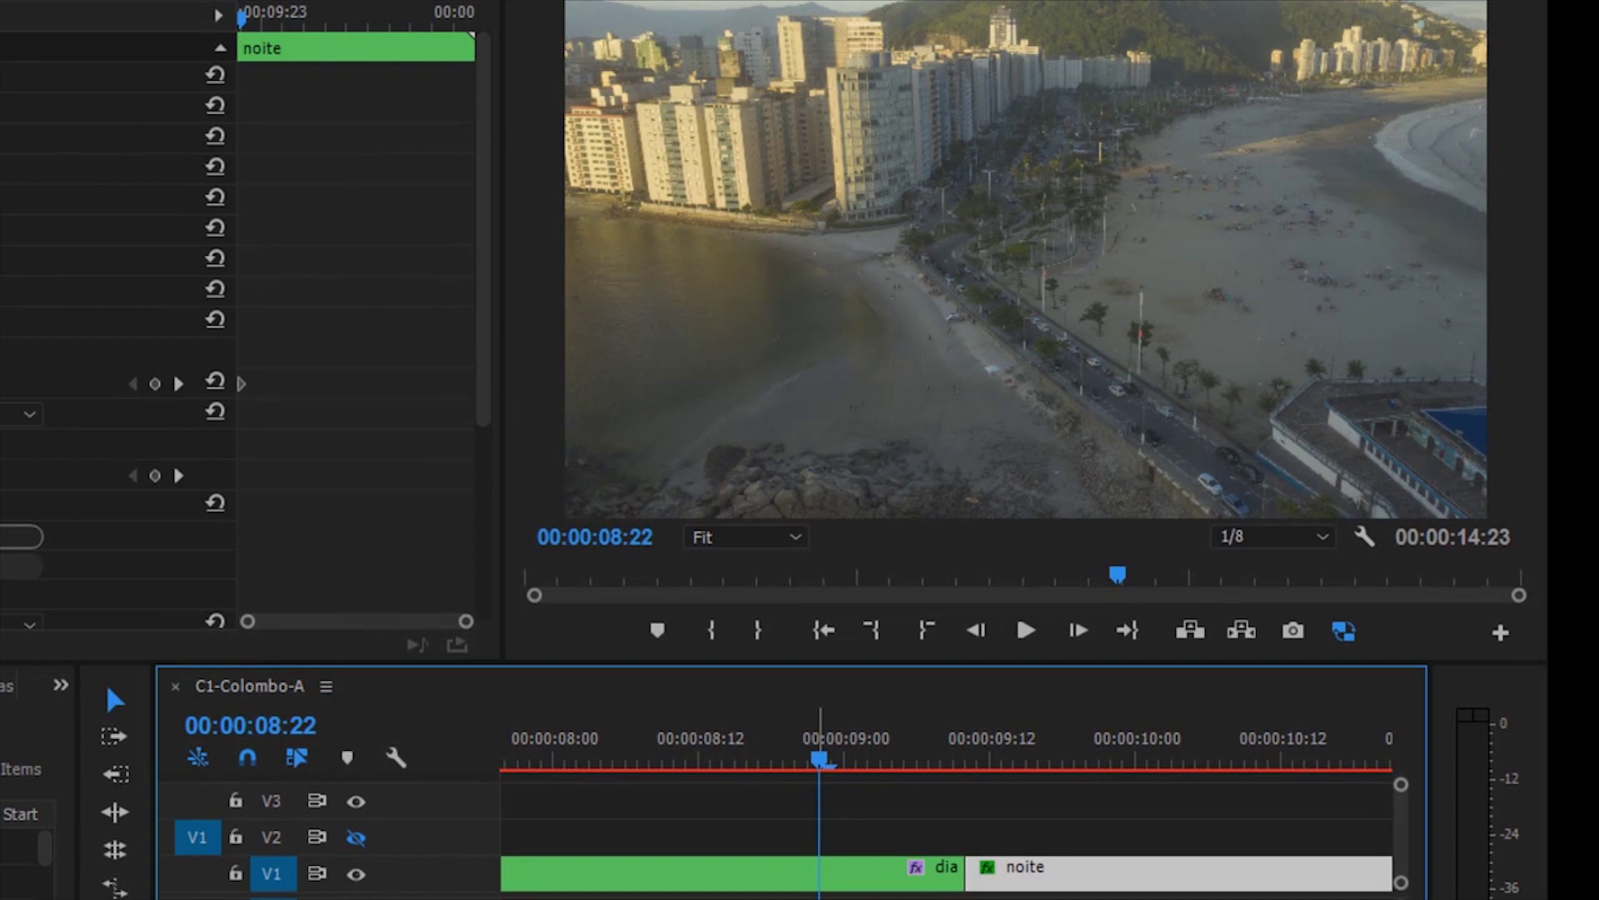
{"action": "key", "text": "space"}
{"action": "key", "text": "space"}
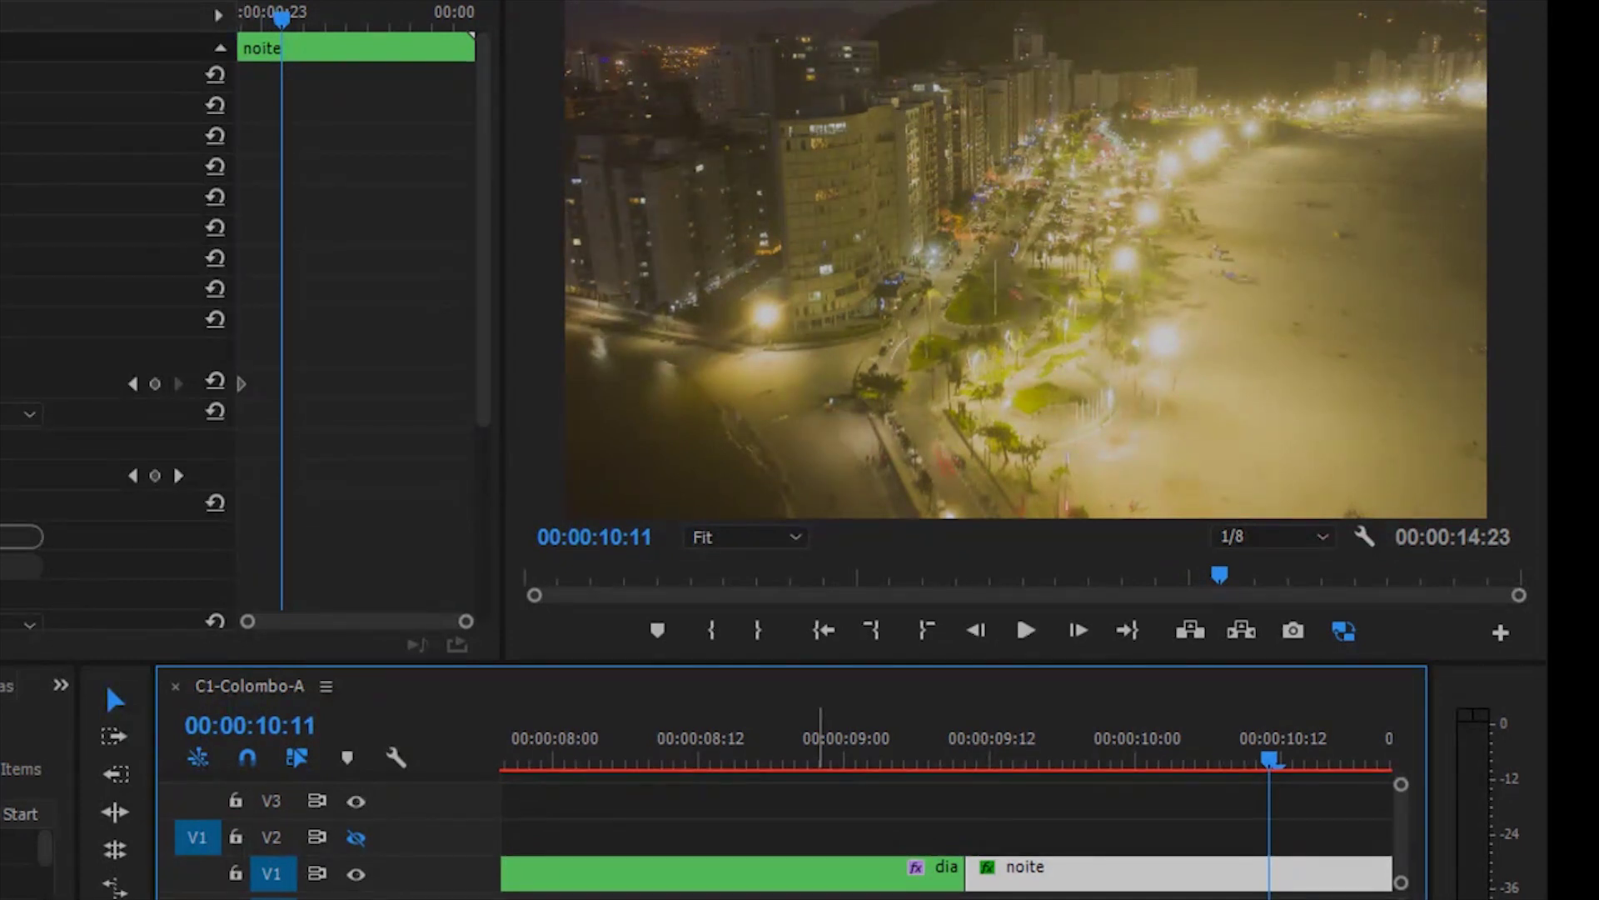
Scrub through the dia clip on the full sequence to review its daylight footage
{"action": "left_click", "coordinate": [630, 749]}
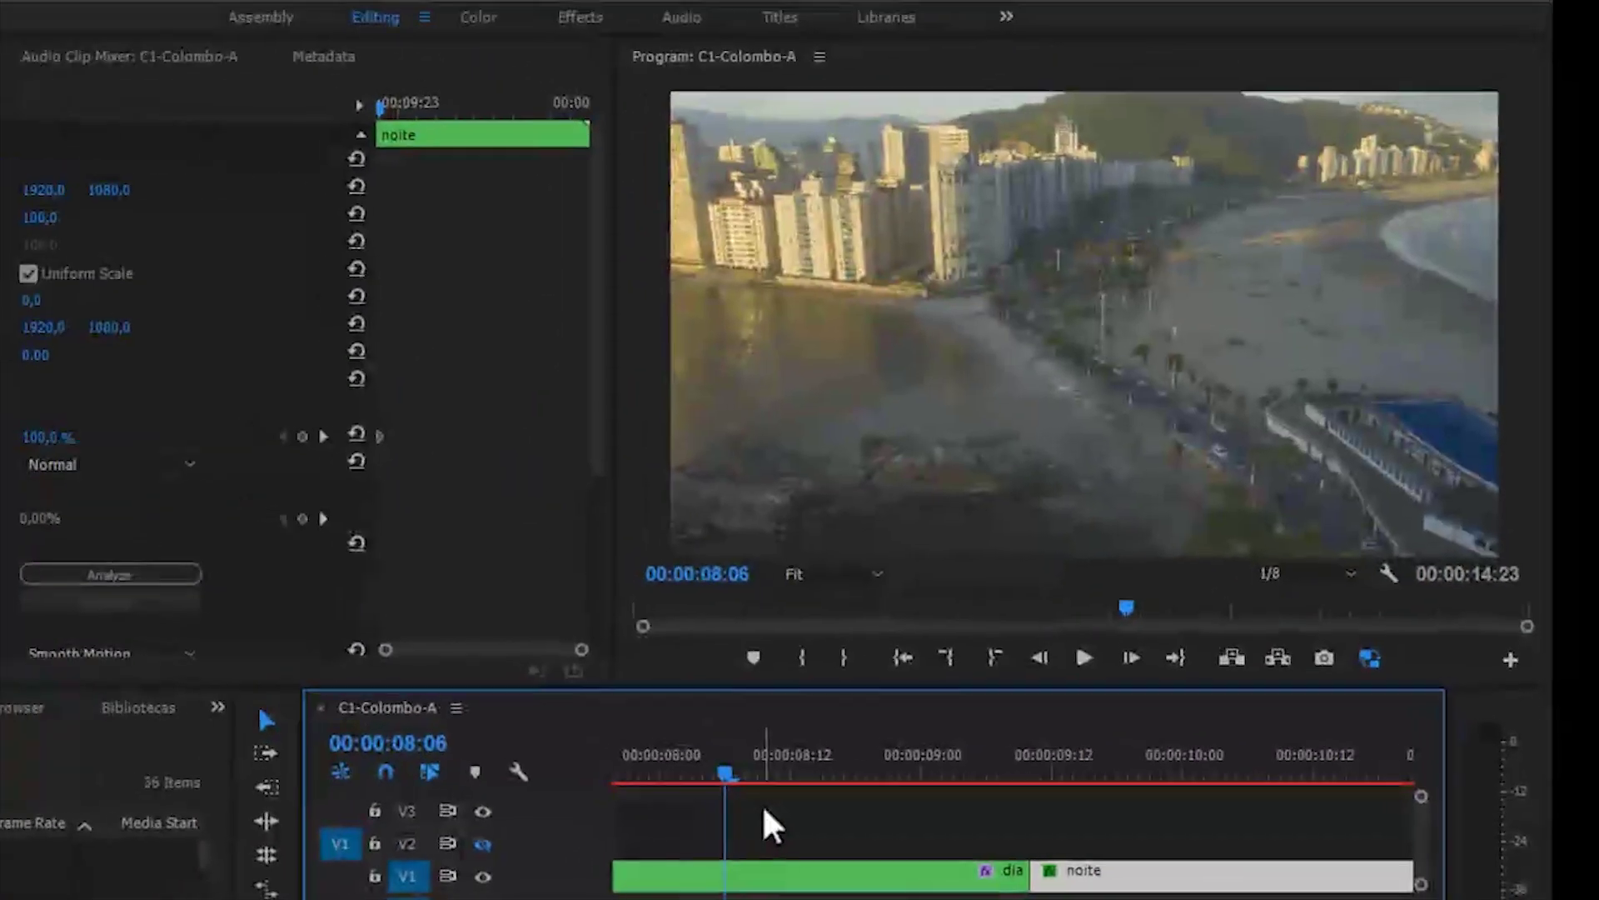
{"action": "key", "text": "minus"}
{"action": "key", "text": "minus"}
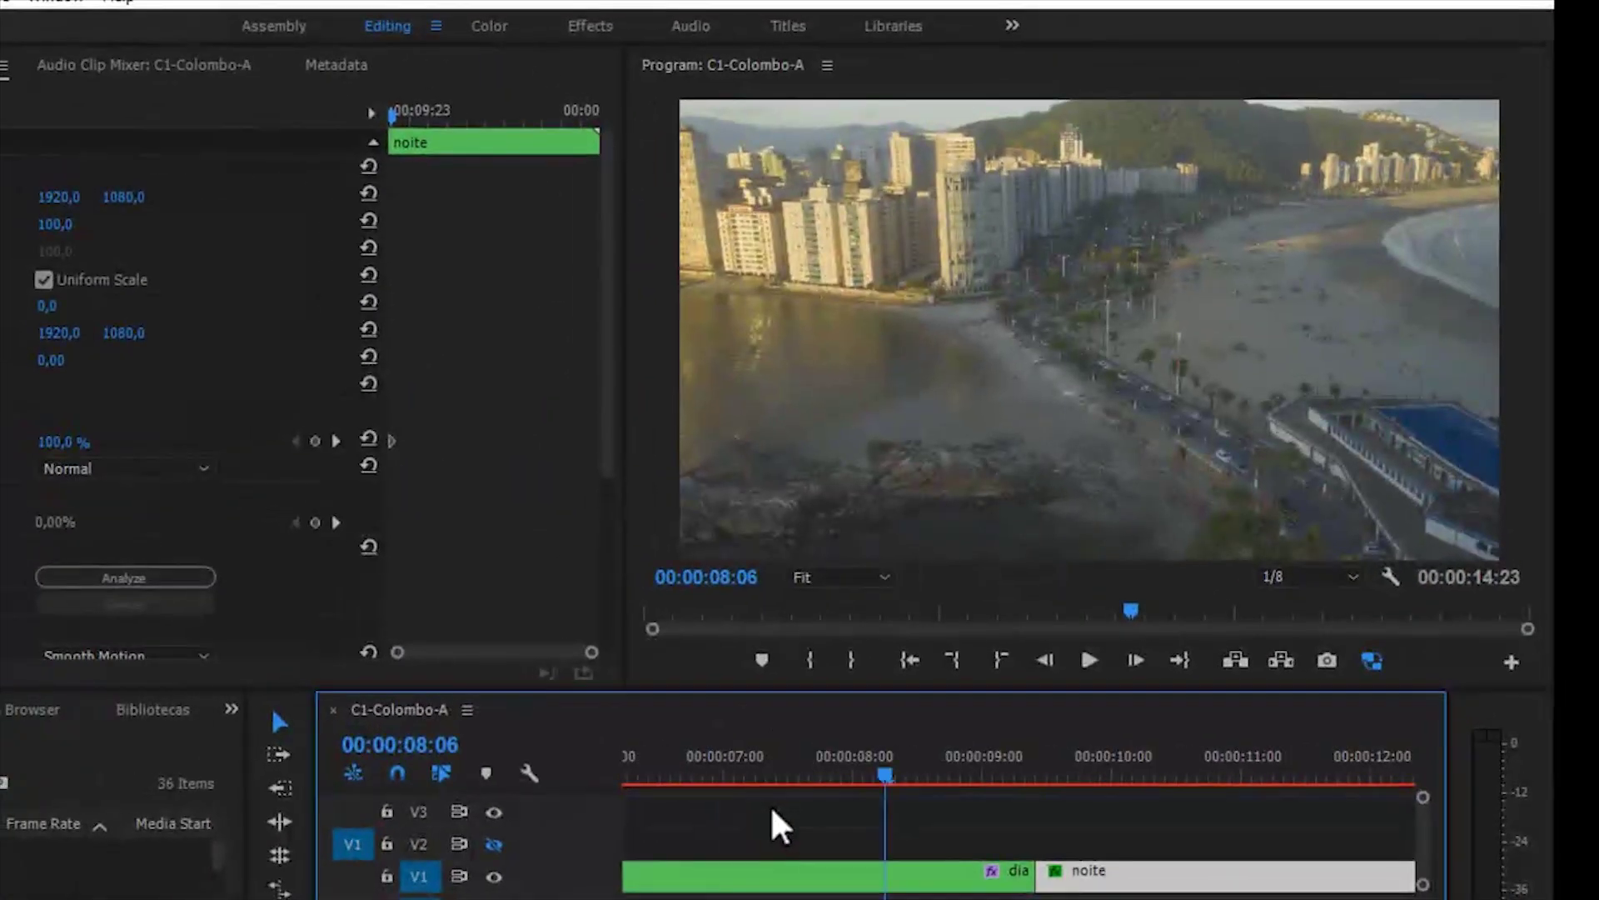
{"action": "key", "text": "minus"}
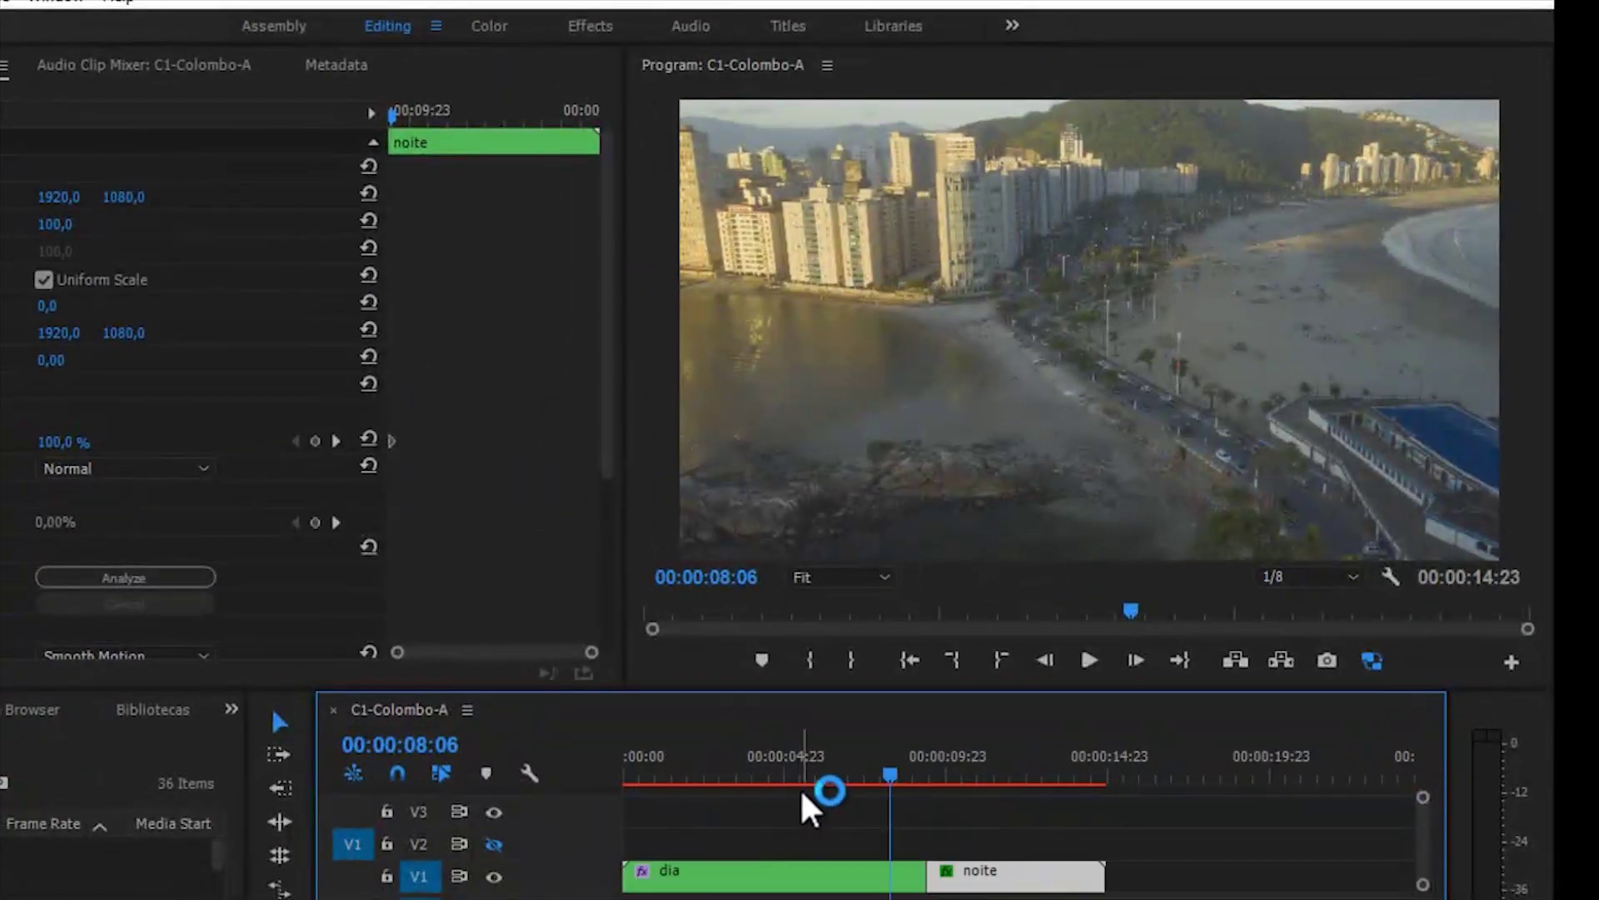
{"action": "left_click", "coordinate": [661, 761]}
{"action": "left_click", "coordinate": [758, 763]}
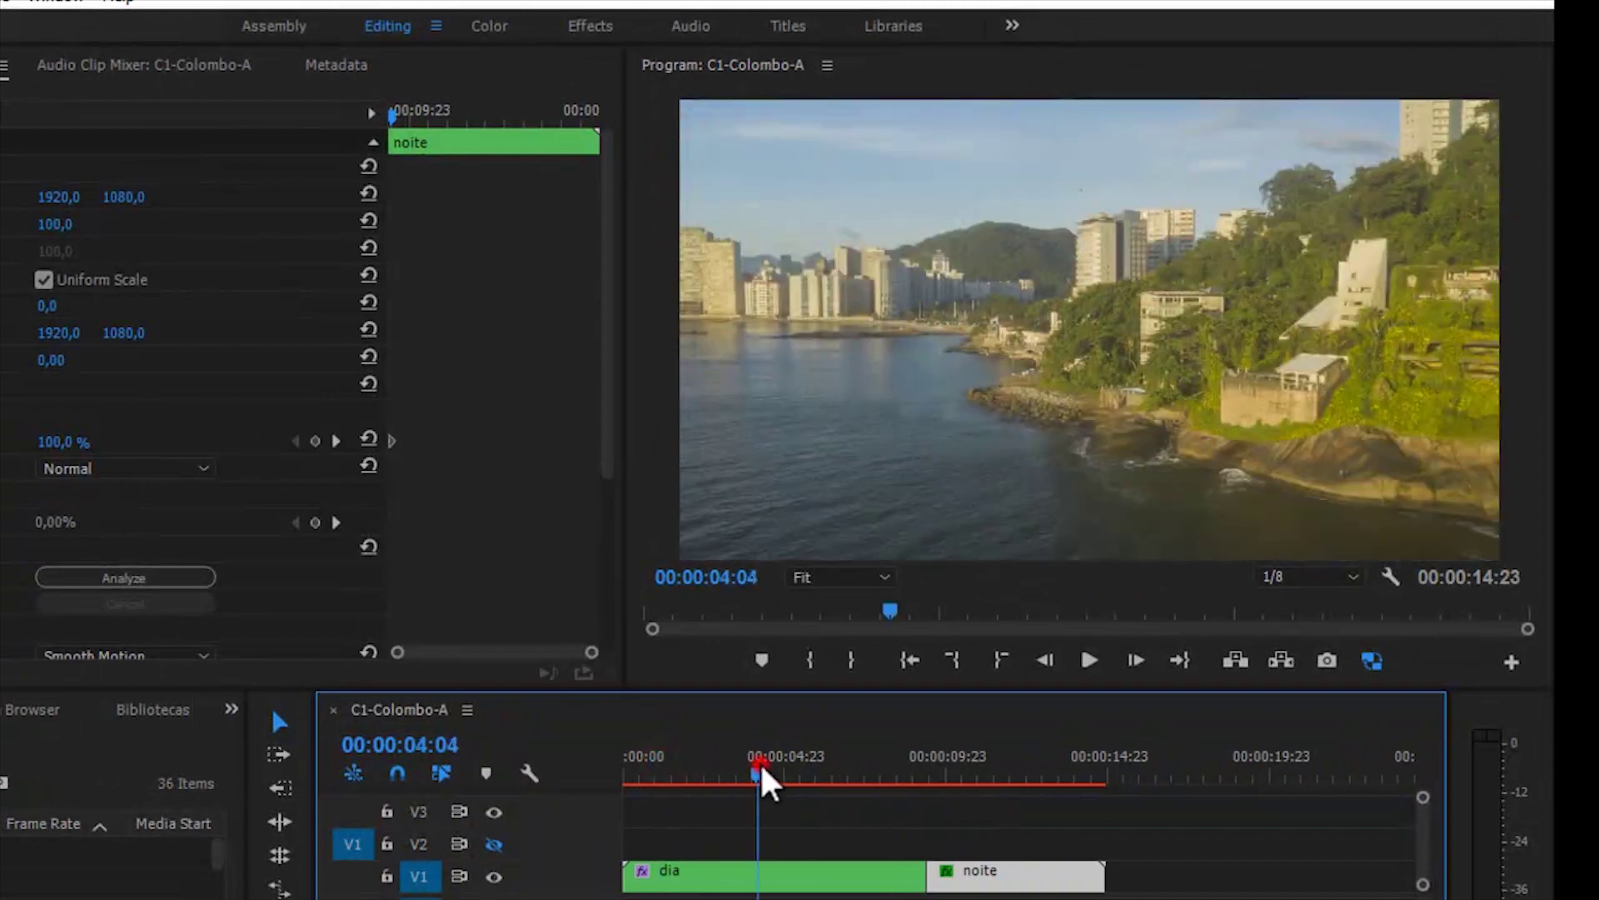
{"action": "left_click", "coordinate": [813, 771]}
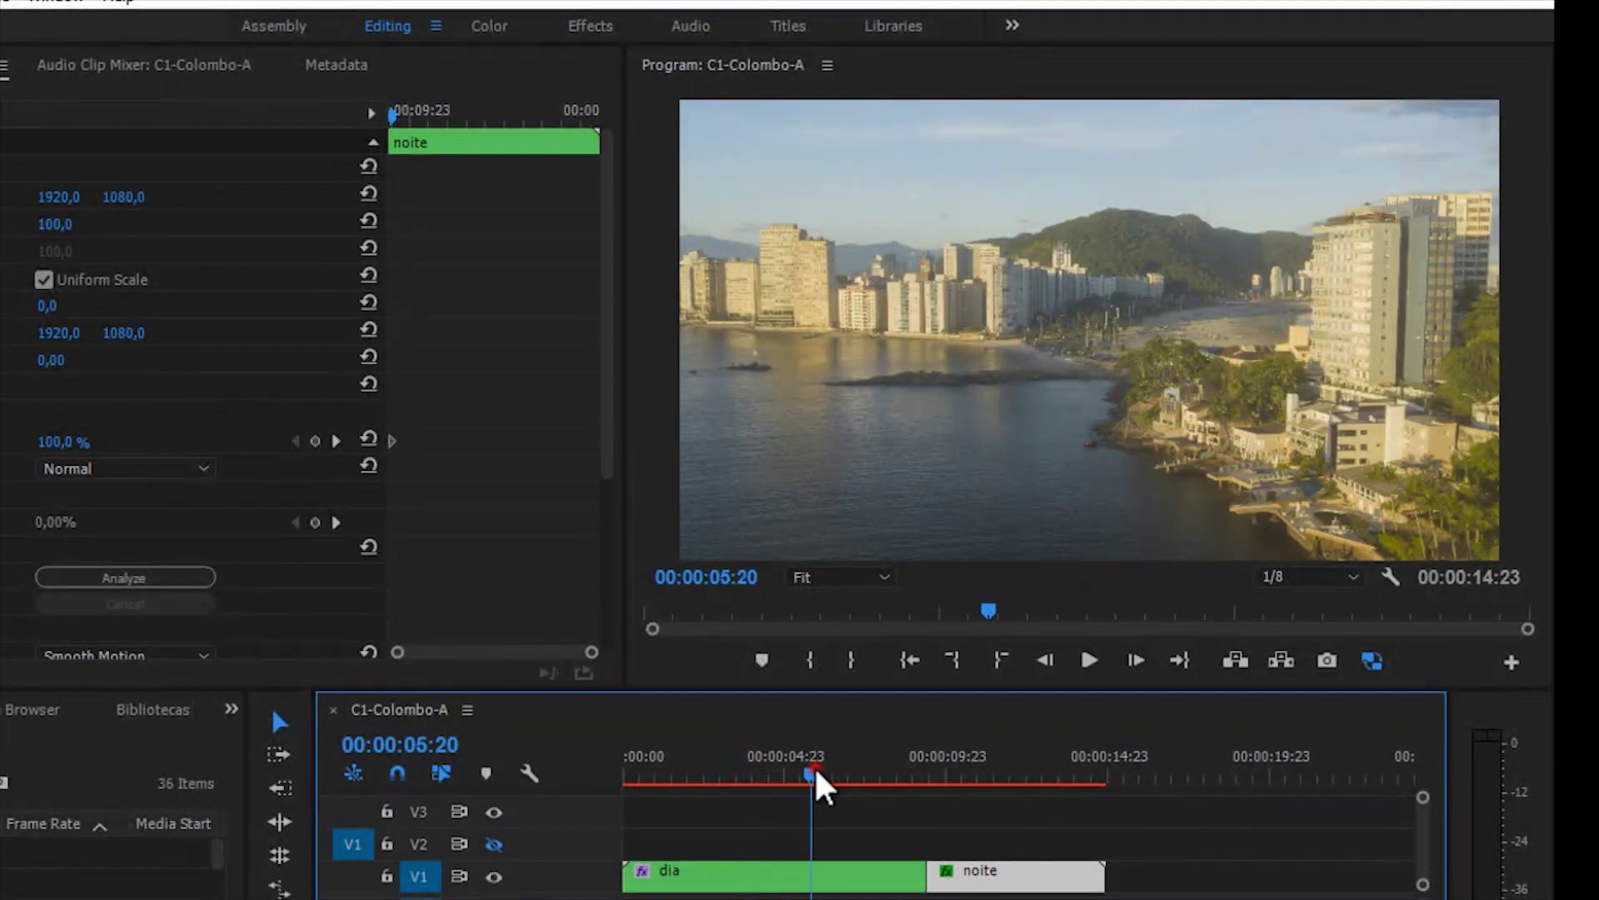
Move the playhead to 00:00:07:13 on the dia clip and switch to the Color workspace
{"action": "left_click", "coordinate": [871, 765]}
{"action": "left_click_drag", "start_coordinate": [875, 778], "coordinate": [872, 764]}
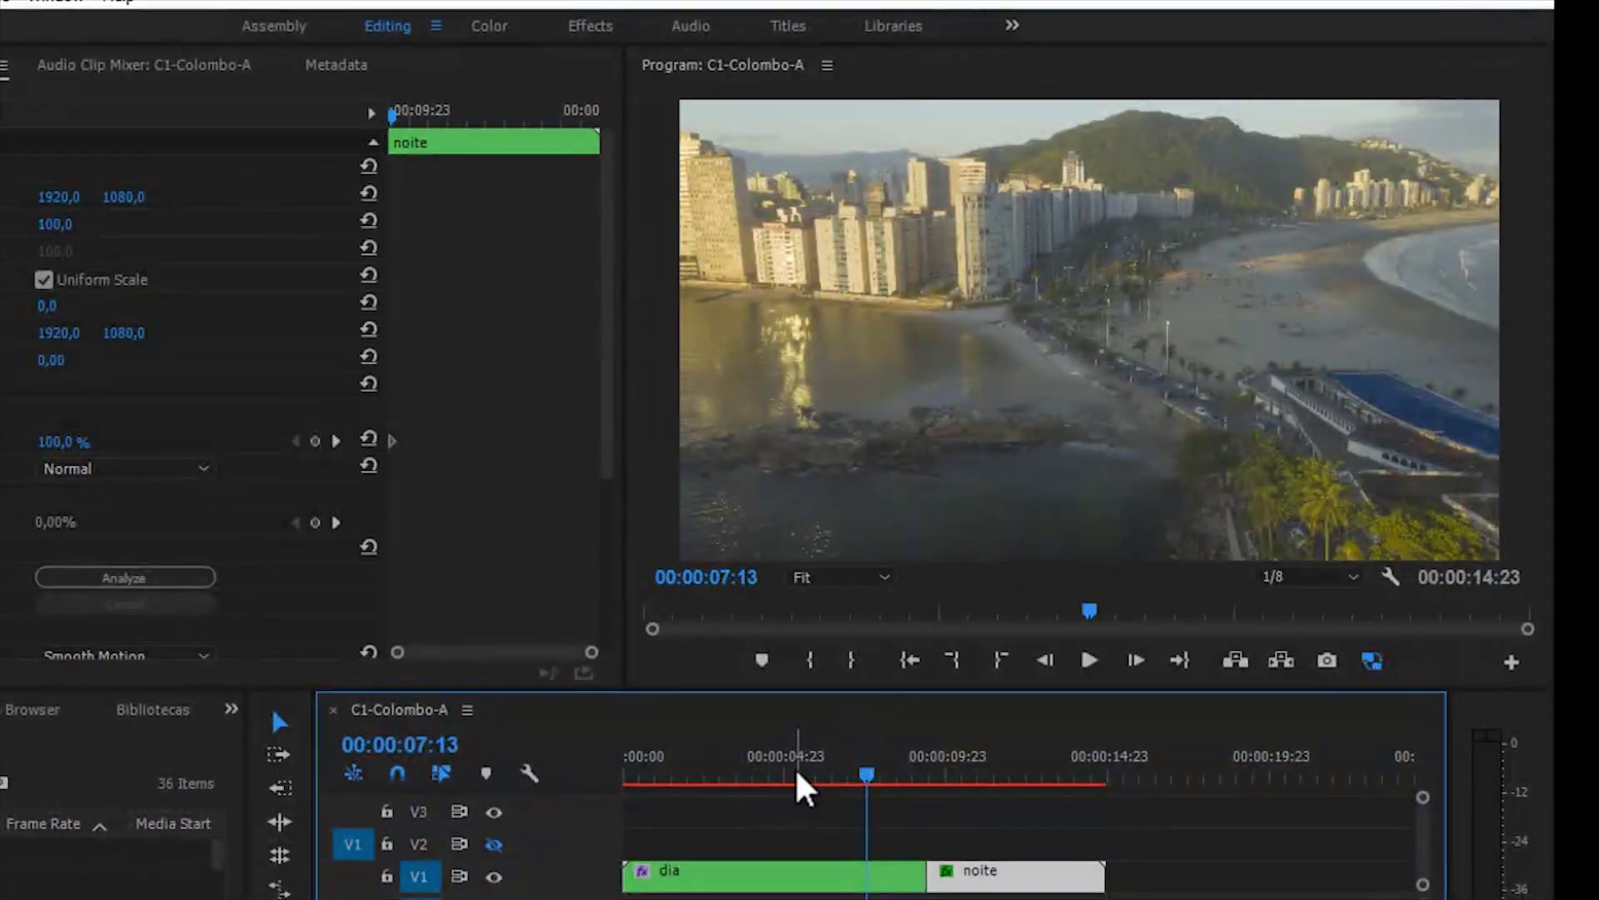
{"action": "left_click", "coordinate": [494, 29]}
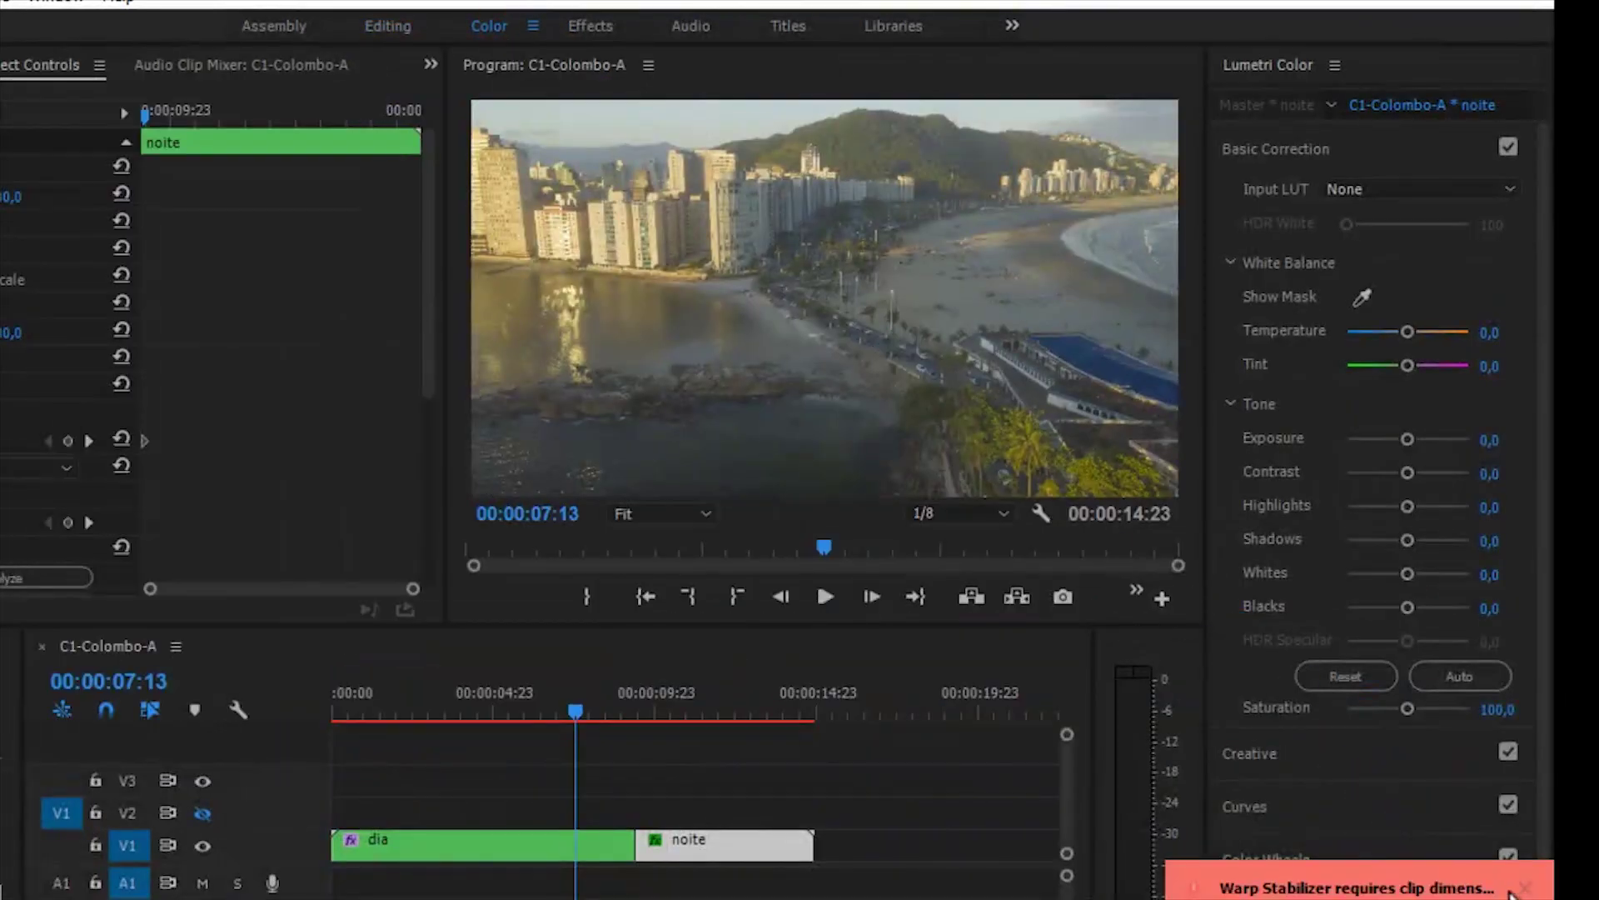
Dismiss the Warp Stabilizer warning and set the dia clip's contrast to 38.3, checking the frame at 00:00:08:16
{"action": "left_click", "coordinate": [1526, 887]}
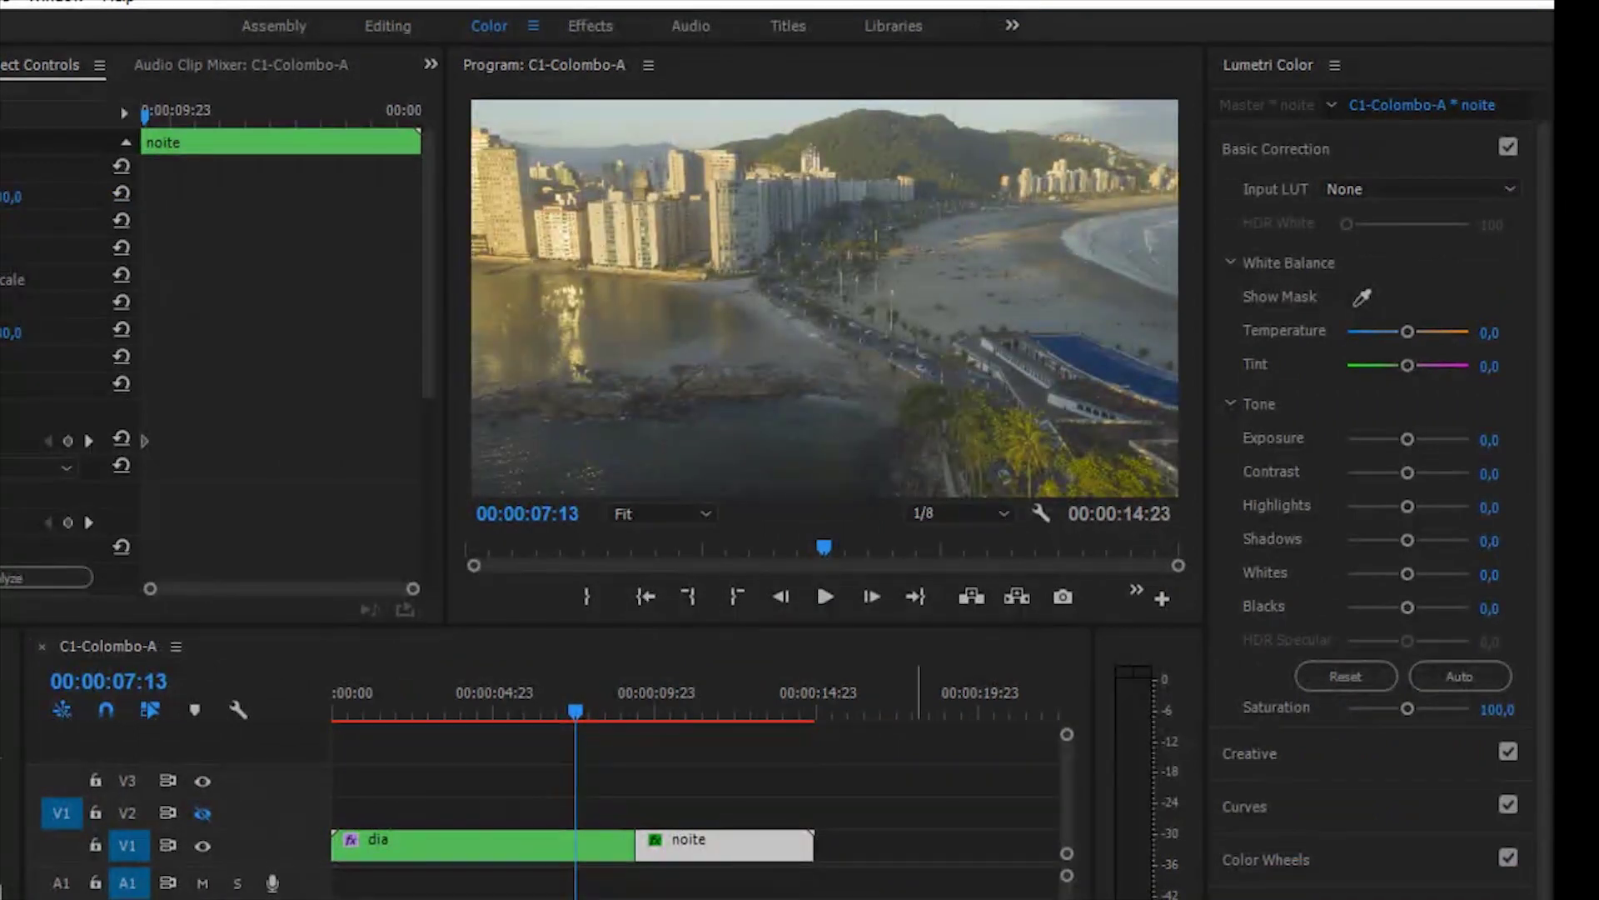
{"action": "left_click", "coordinate": [383, 712]}
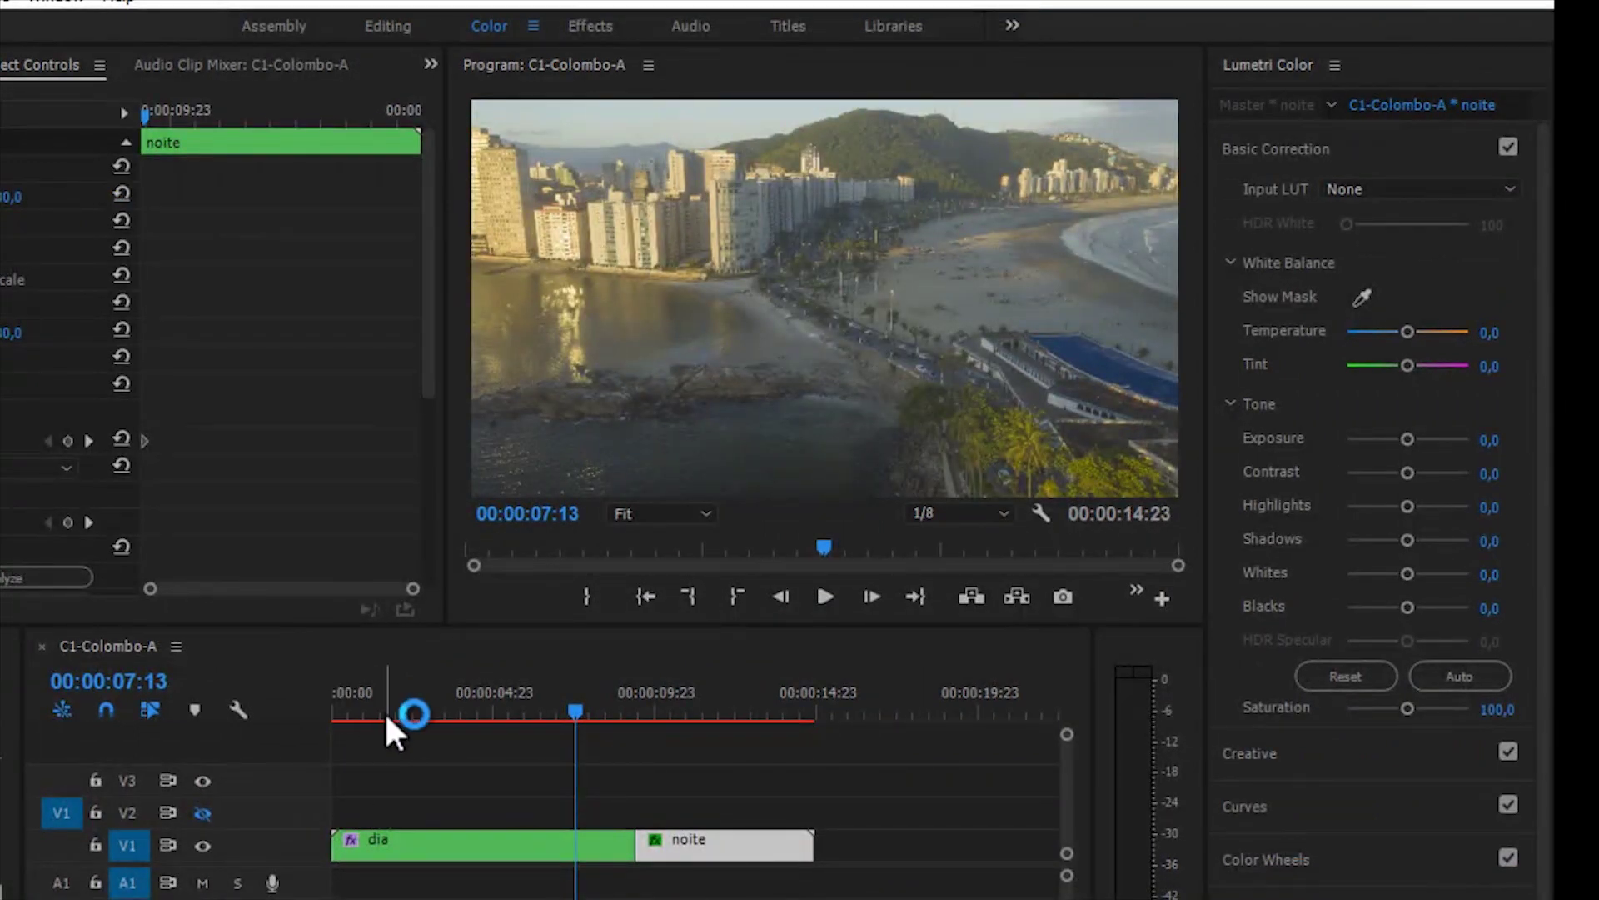
{"action": "left_click_drag", "start_coordinate": [1407, 472], "coordinate": [1426, 472]}
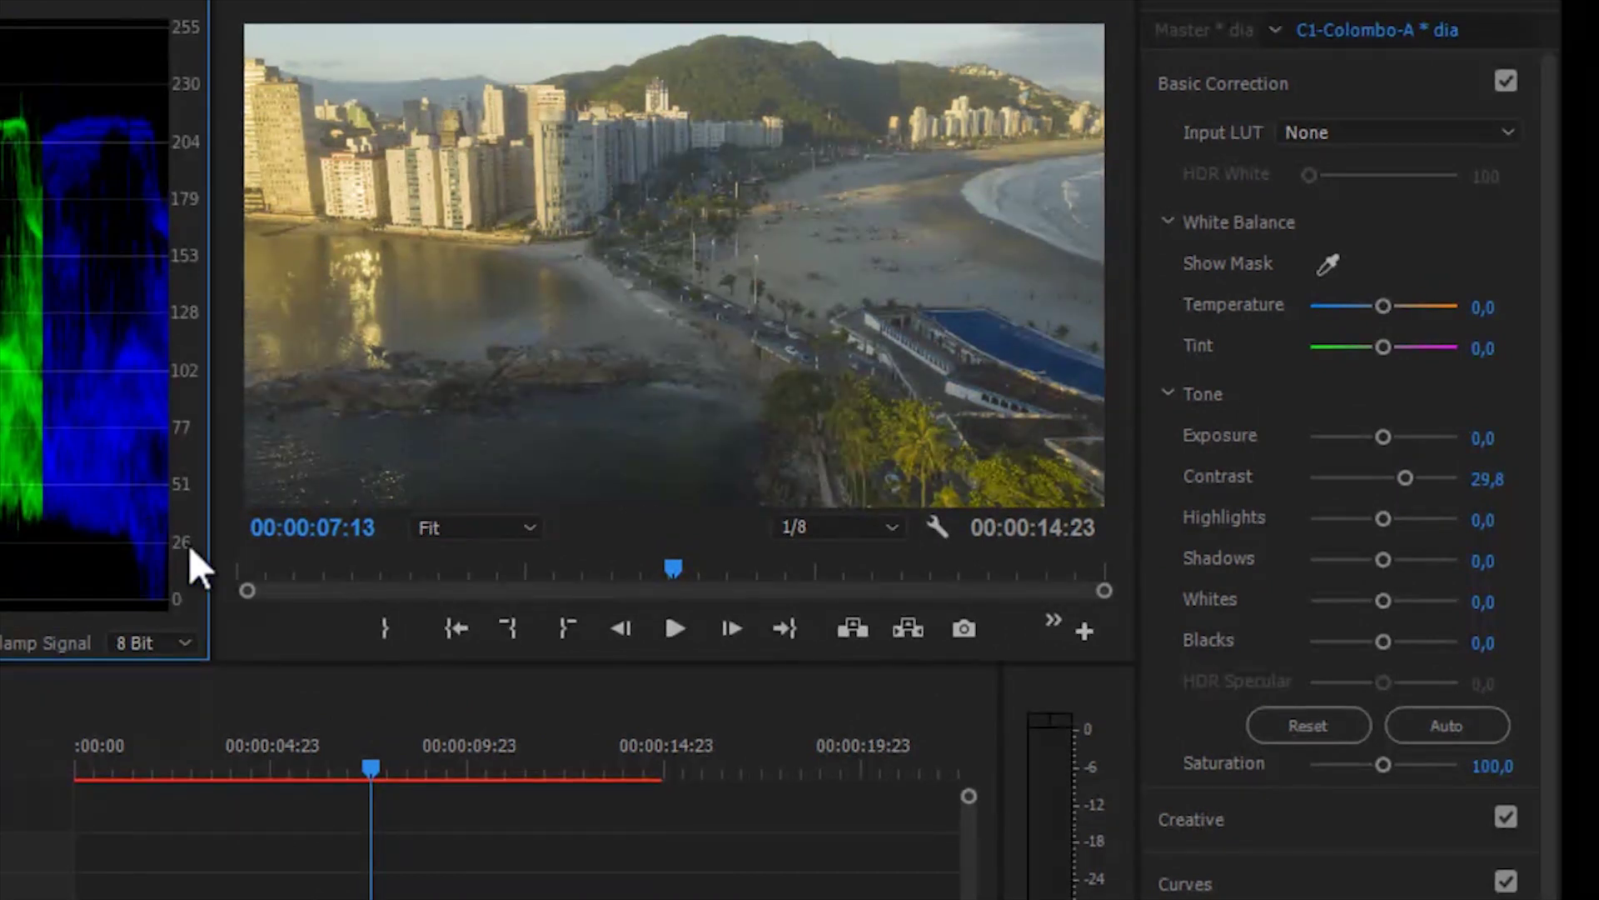
{"action": "left_click", "coordinate": [1383, 558]}
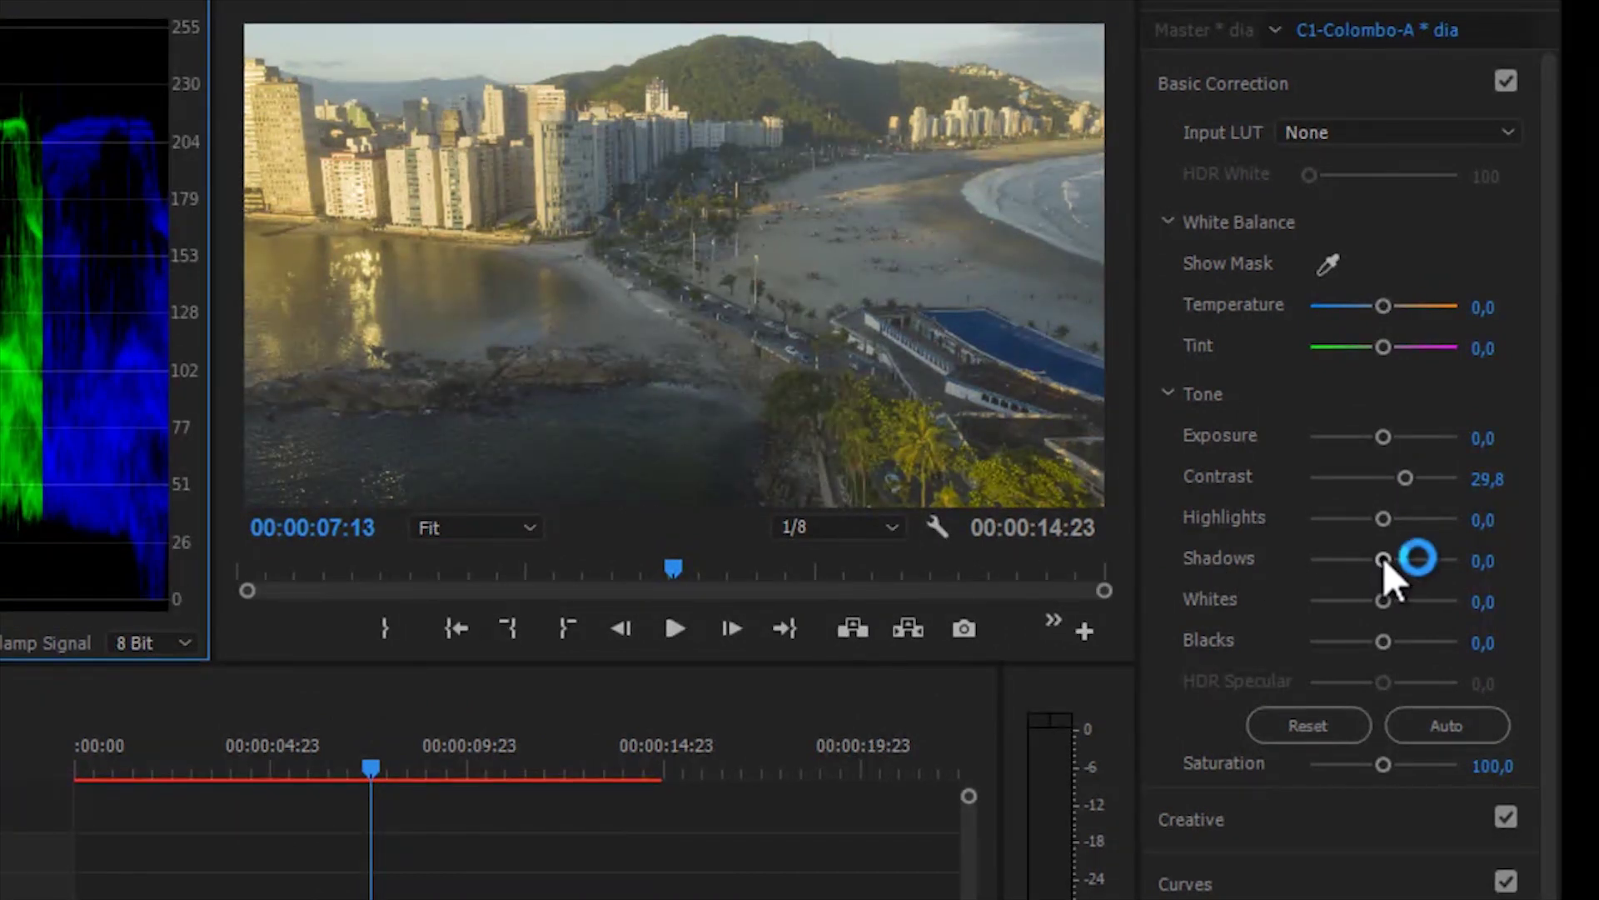
{"action": "left_click", "coordinate": [420, 758]}
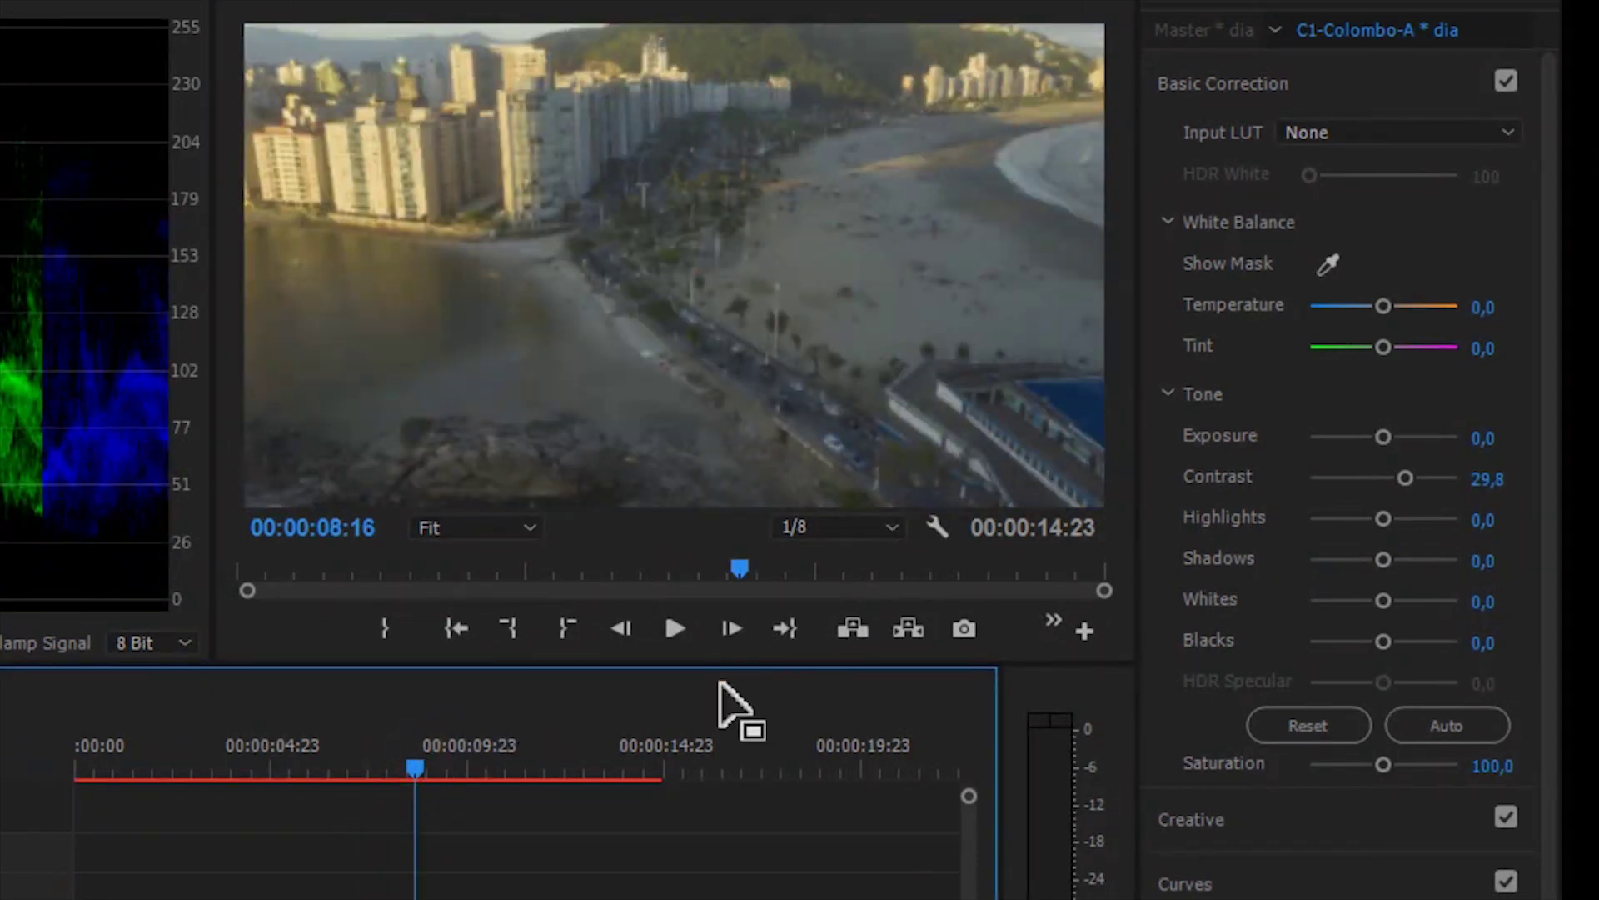
{"action": "left_click", "coordinate": [623, 754]}
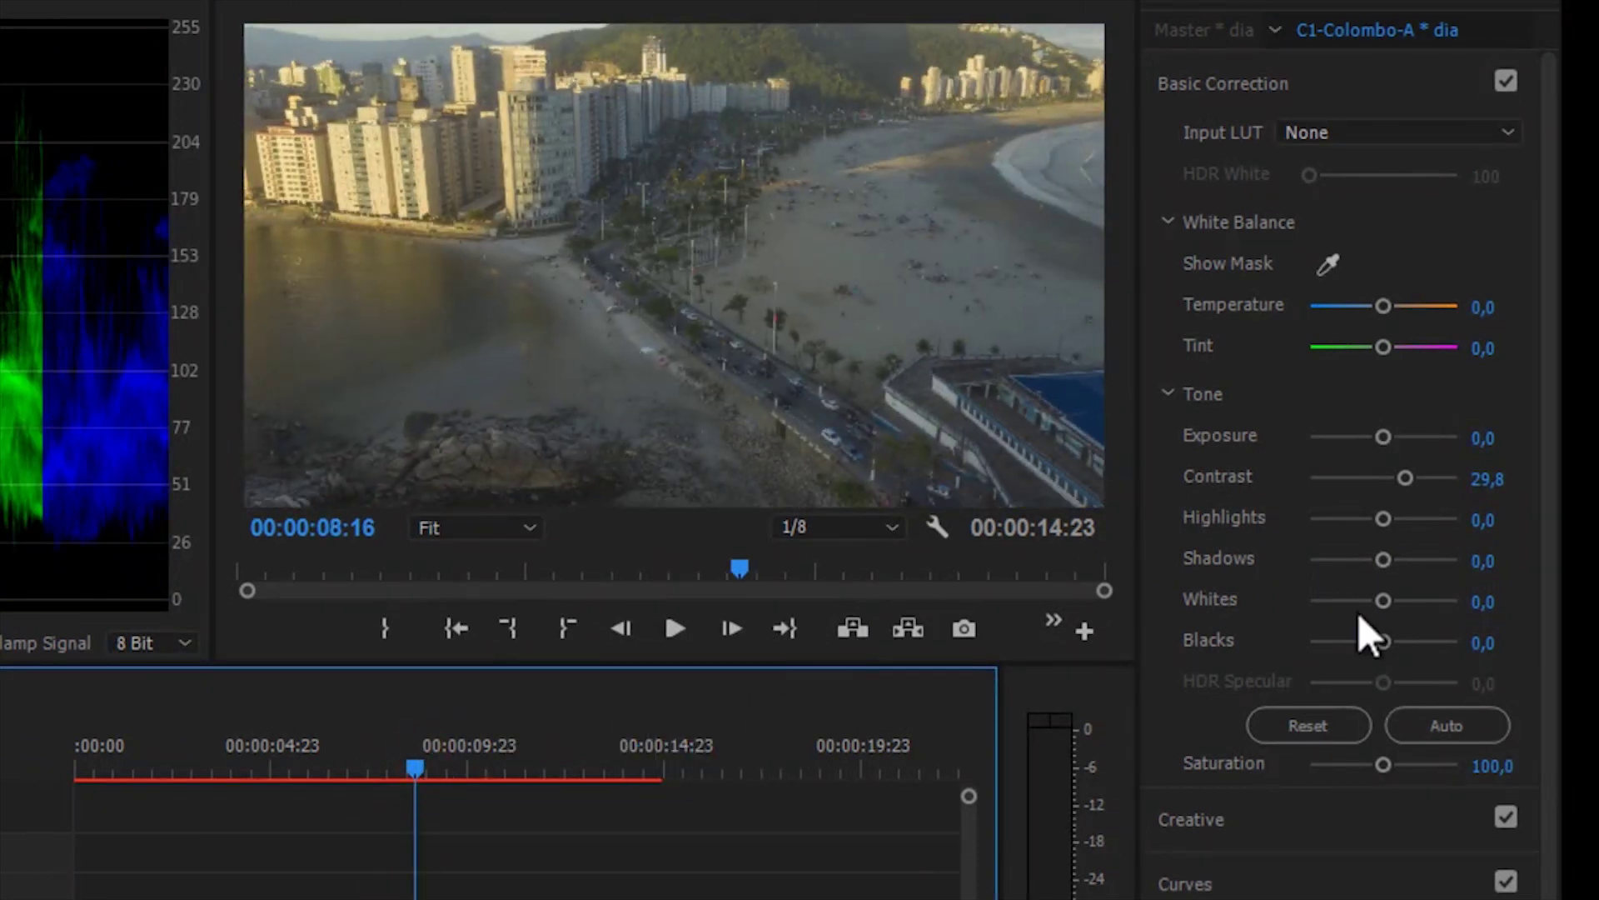
{"action": "left_click_drag", "start_coordinate": [1406, 477], "coordinate": [1411, 478]}
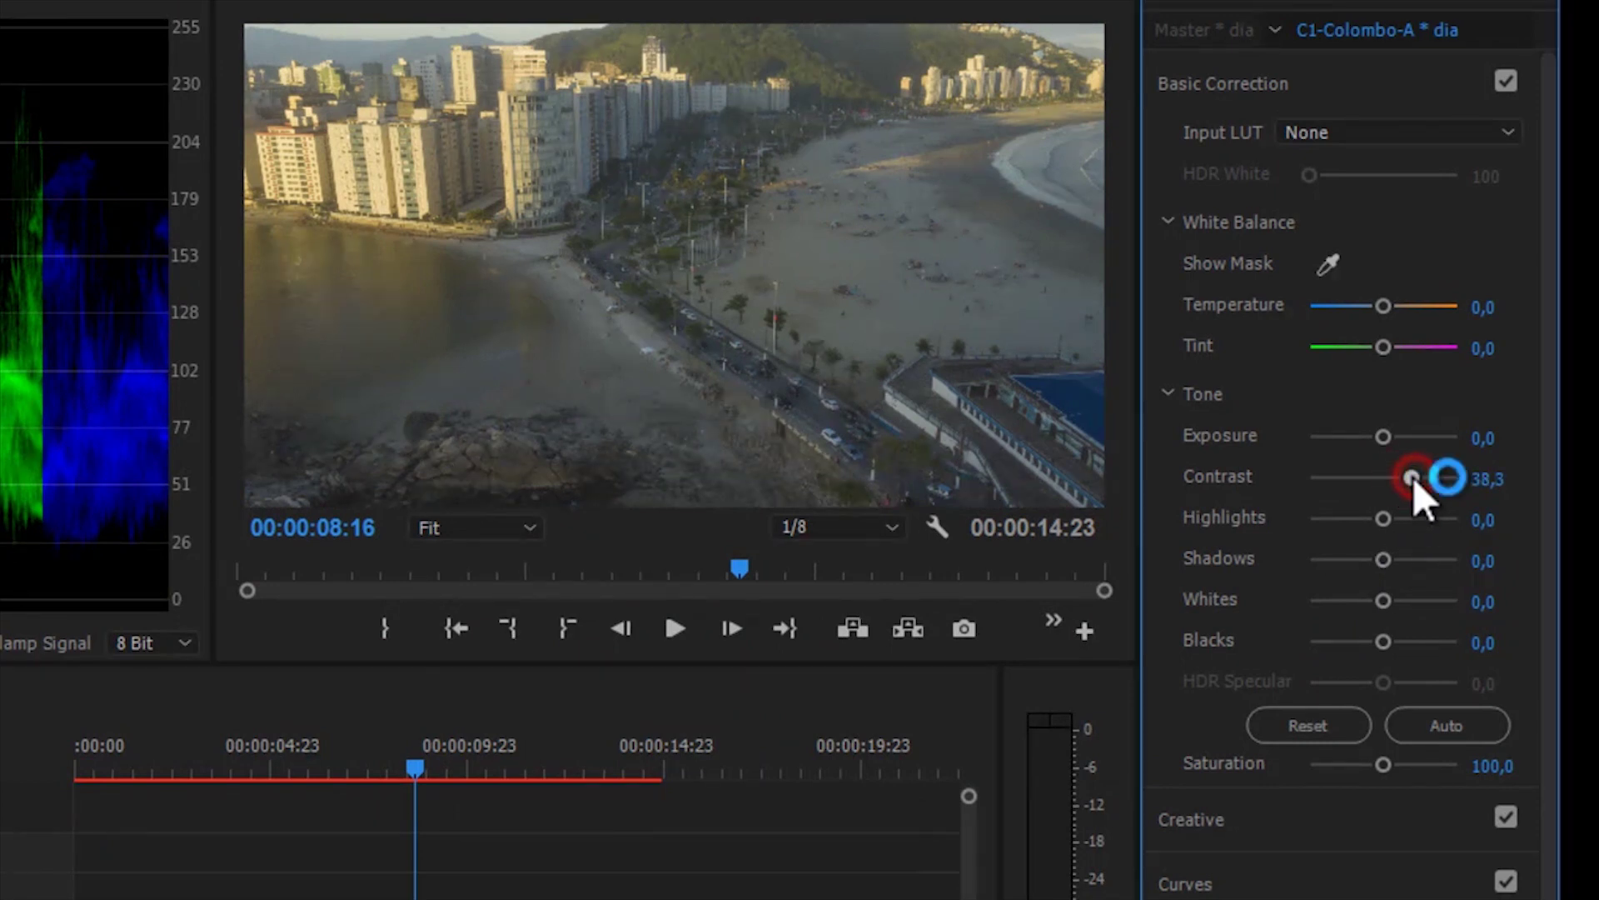
Set the dia clip's saturation to 110.6 and highlights to 12.8, checking the grade at 00:00:00:20
{"action": "left_click_drag", "start_coordinate": [1379, 762], "coordinate": [1393, 763]}
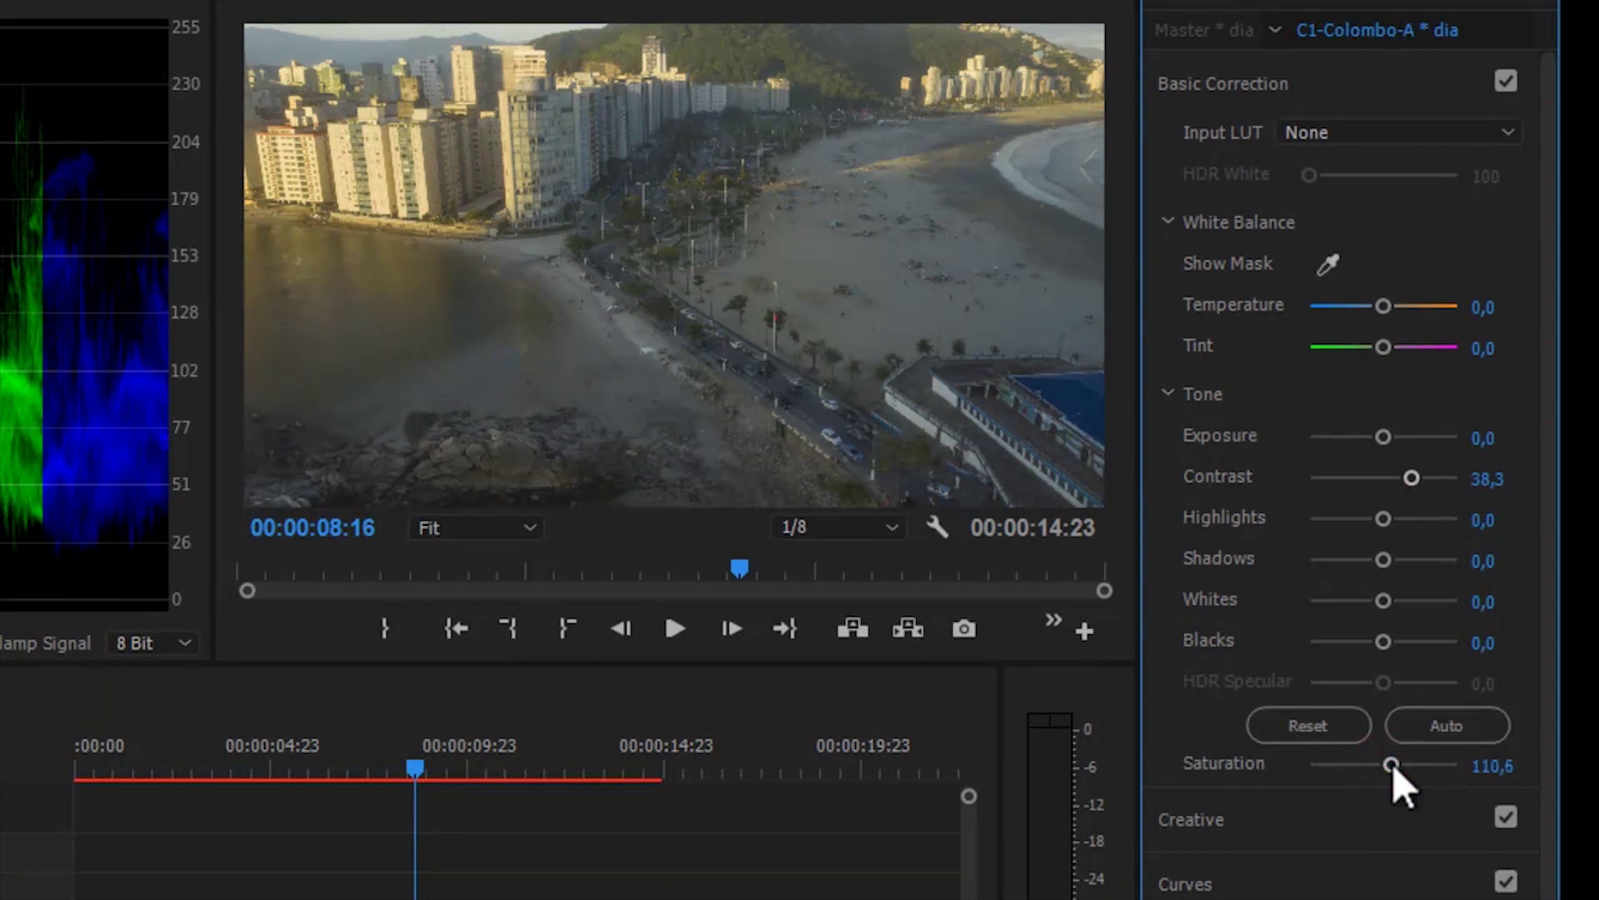
{"action": "left_click", "coordinate": [1393, 763]}
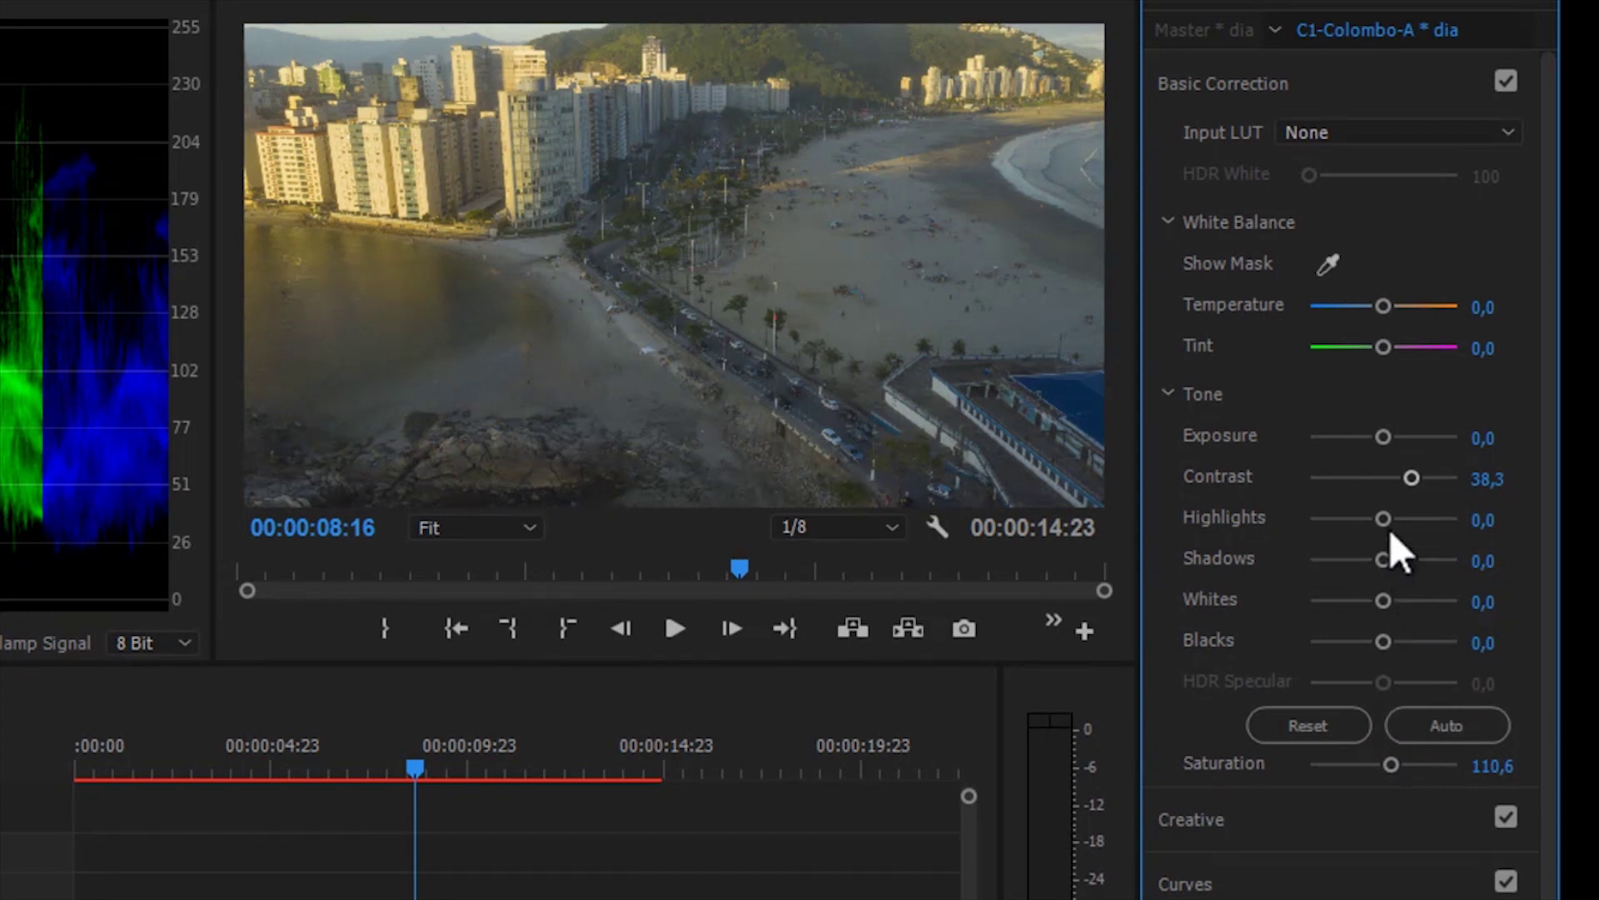
{"action": "left_click_drag", "start_coordinate": [1383, 519], "coordinate": [1394, 520]}
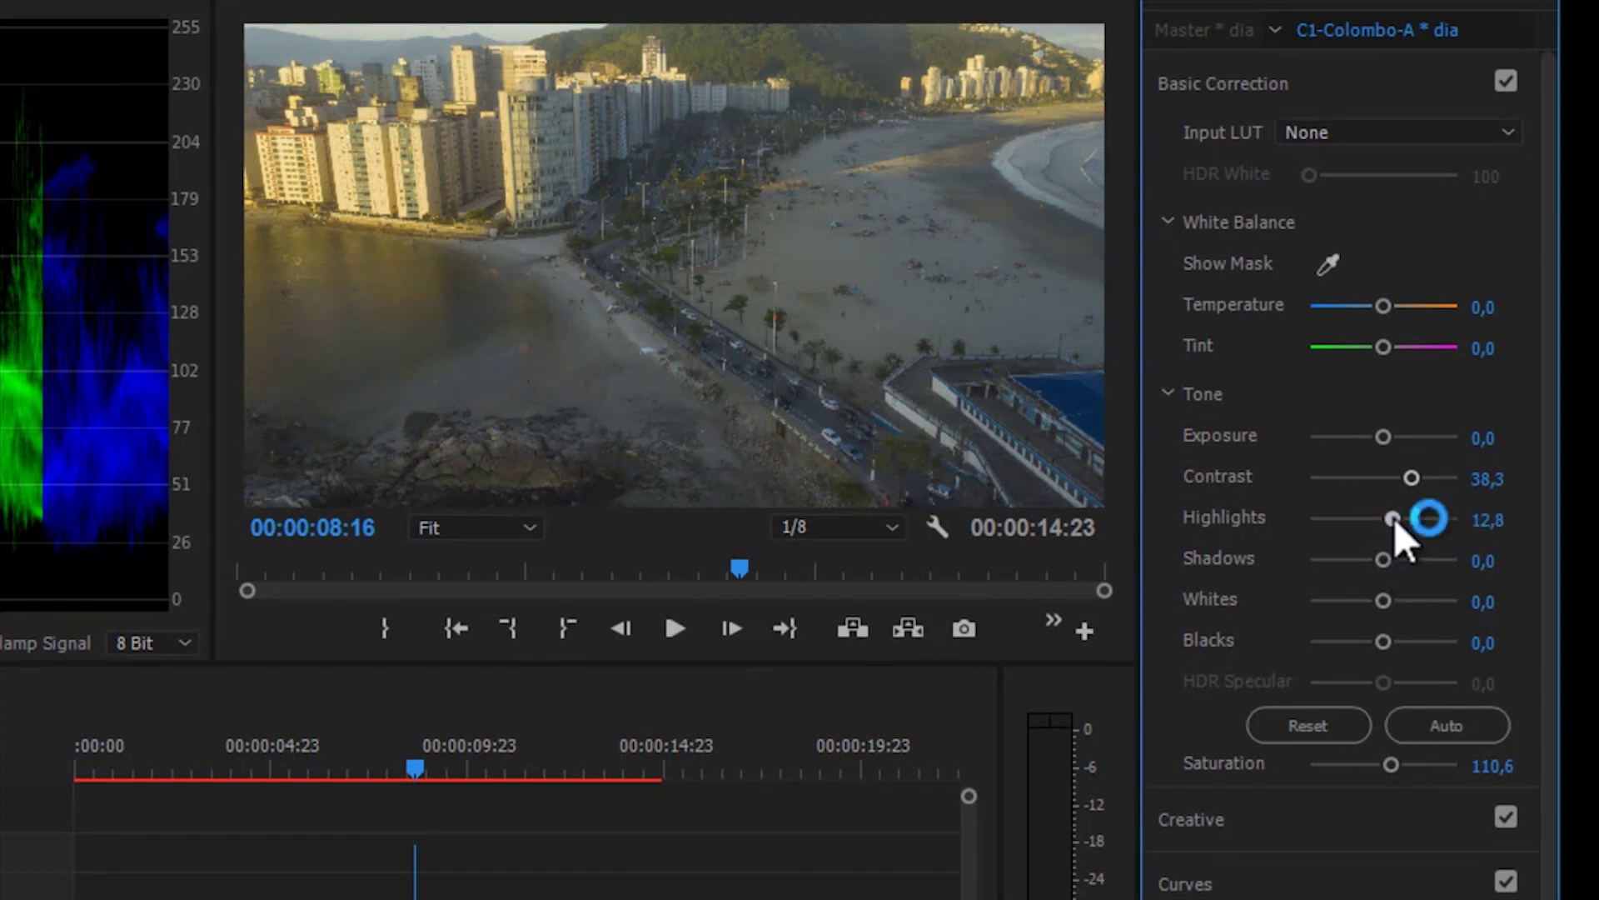
{"action": "left_click", "coordinate": [108, 764]}
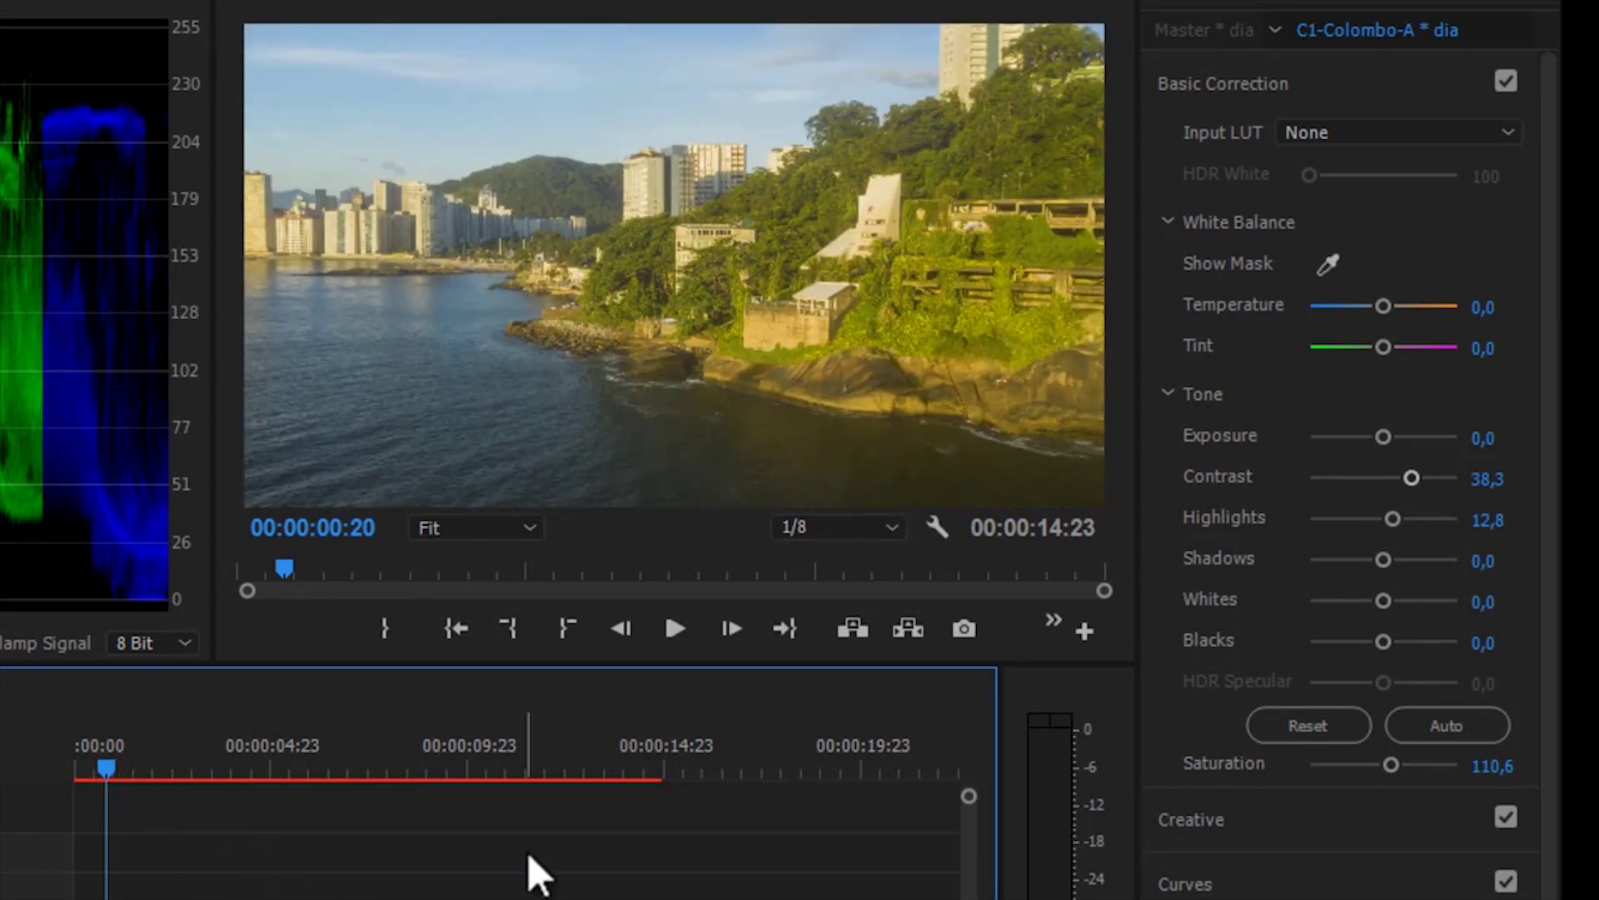
Set the noite clip's contrast to 70.2 at 00:00:10:10 and its saturation to 123.4 at 00:00:12:16
{"action": "left_click", "coordinate": [486, 759]}
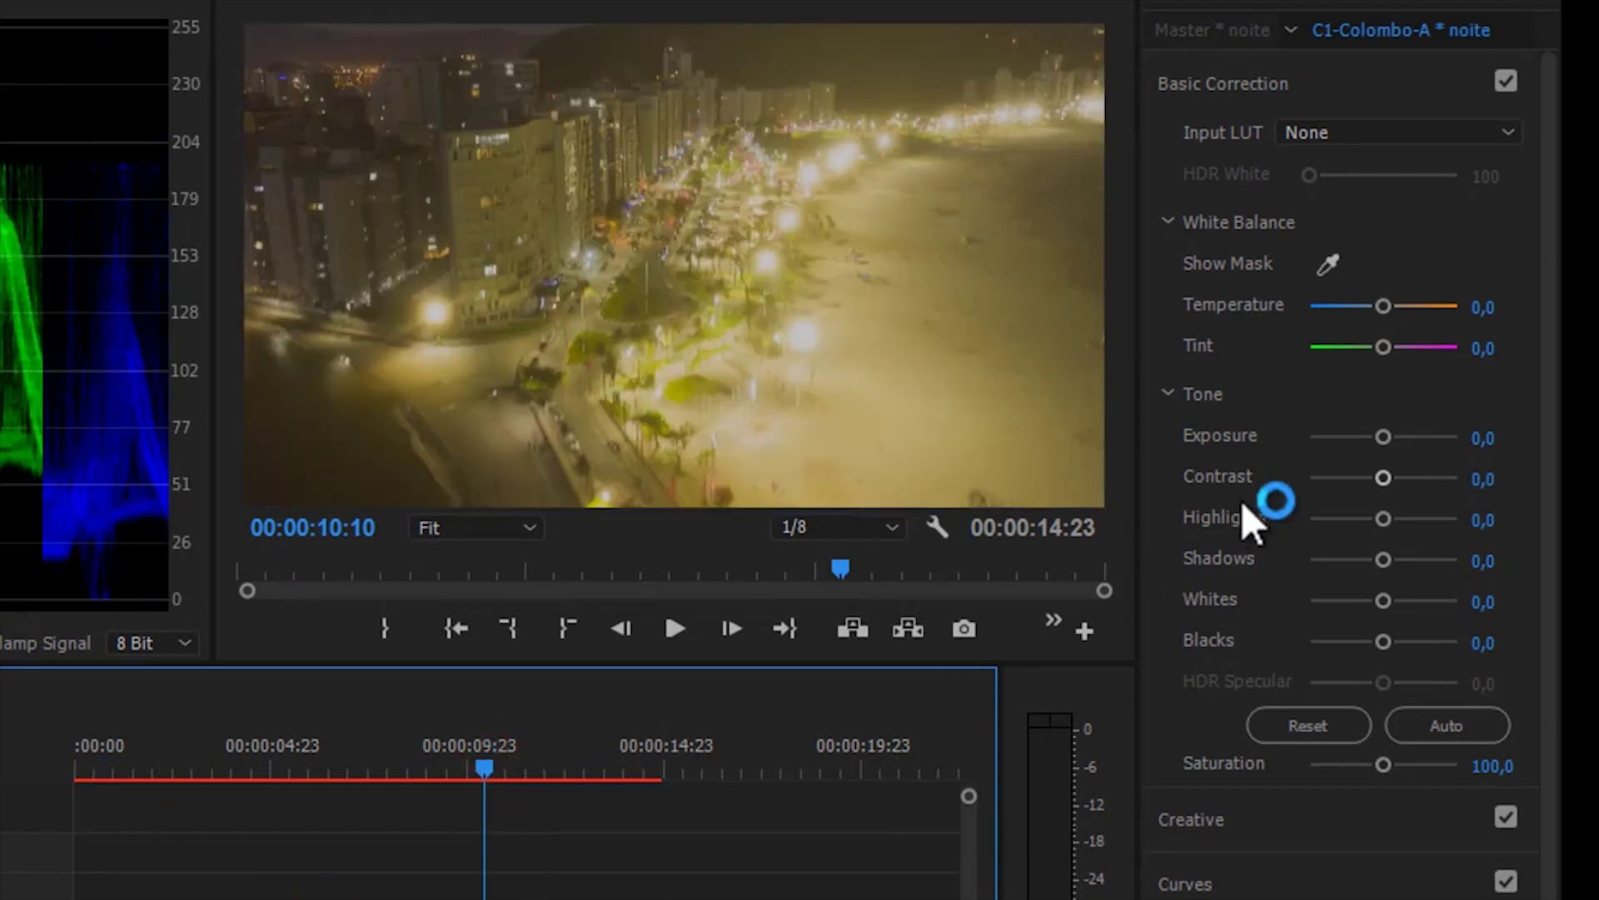
{"action": "left_click_drag", "start_coordinate": [1384, 477], "coordinate": [1437, 473]}
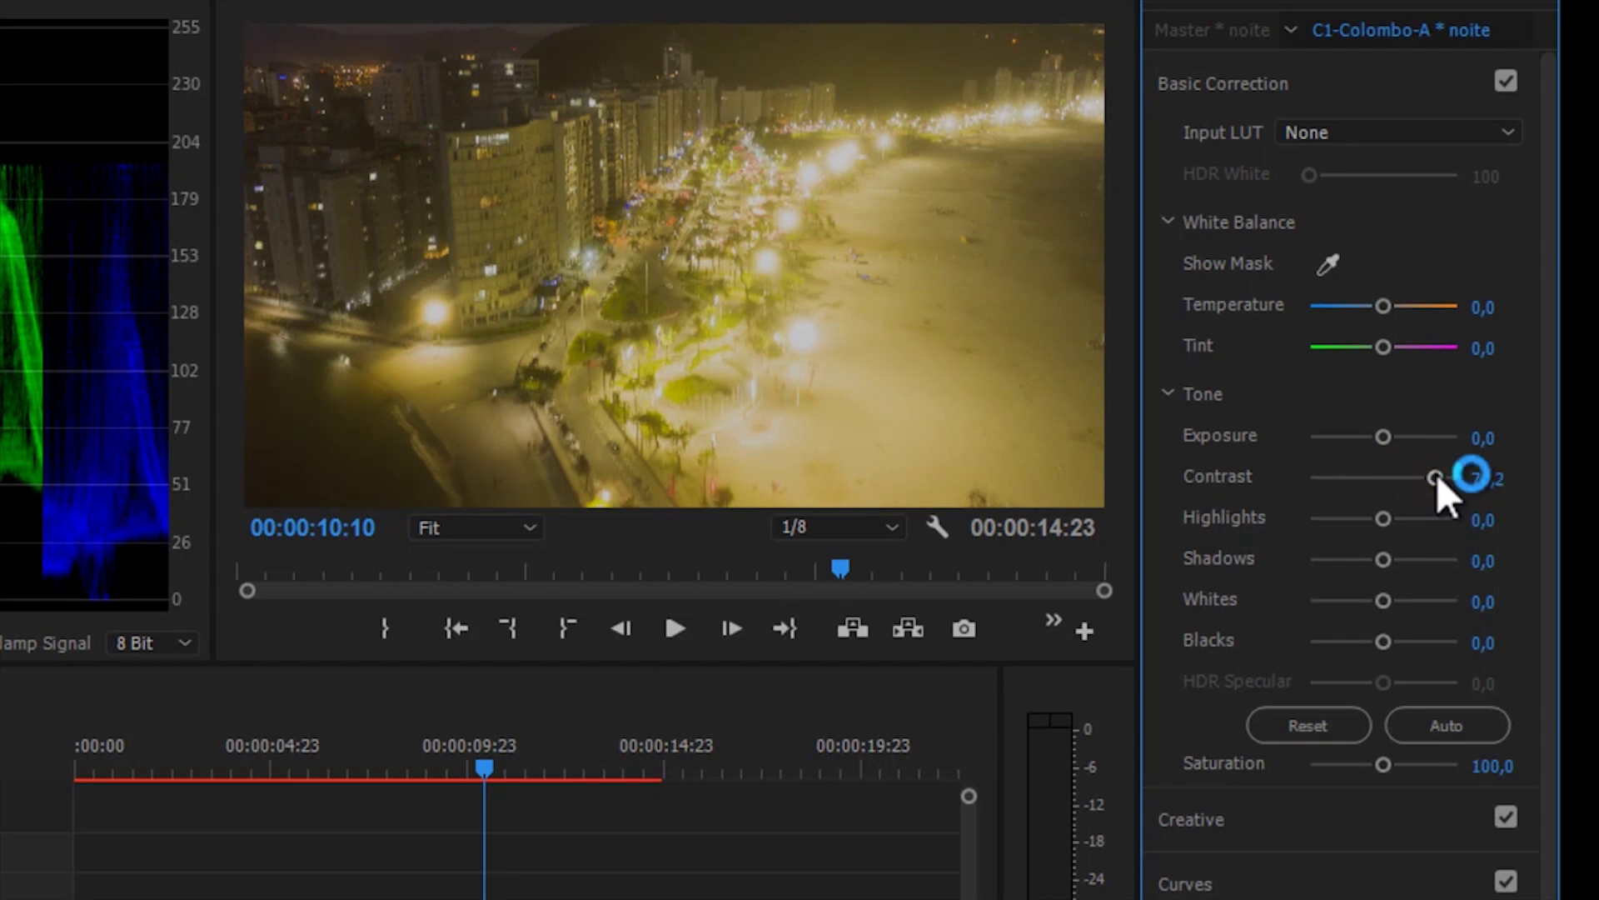
{"action": "left_click", "coordinate": [579, 764]}
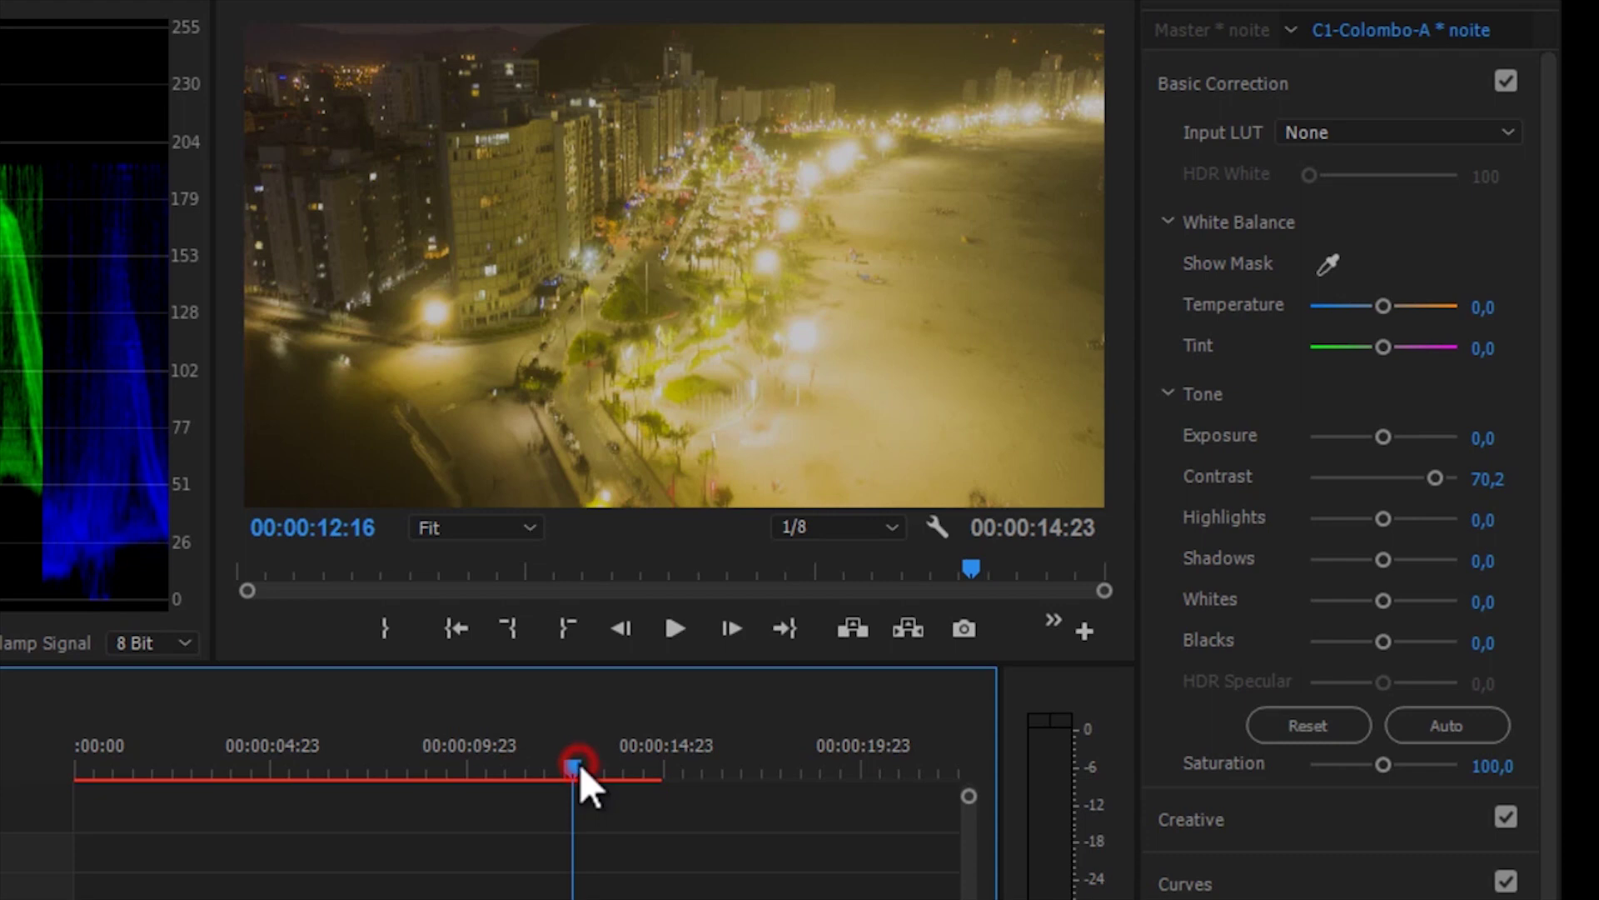
{"action": "left_click", "coordinate": [1393, 765]}
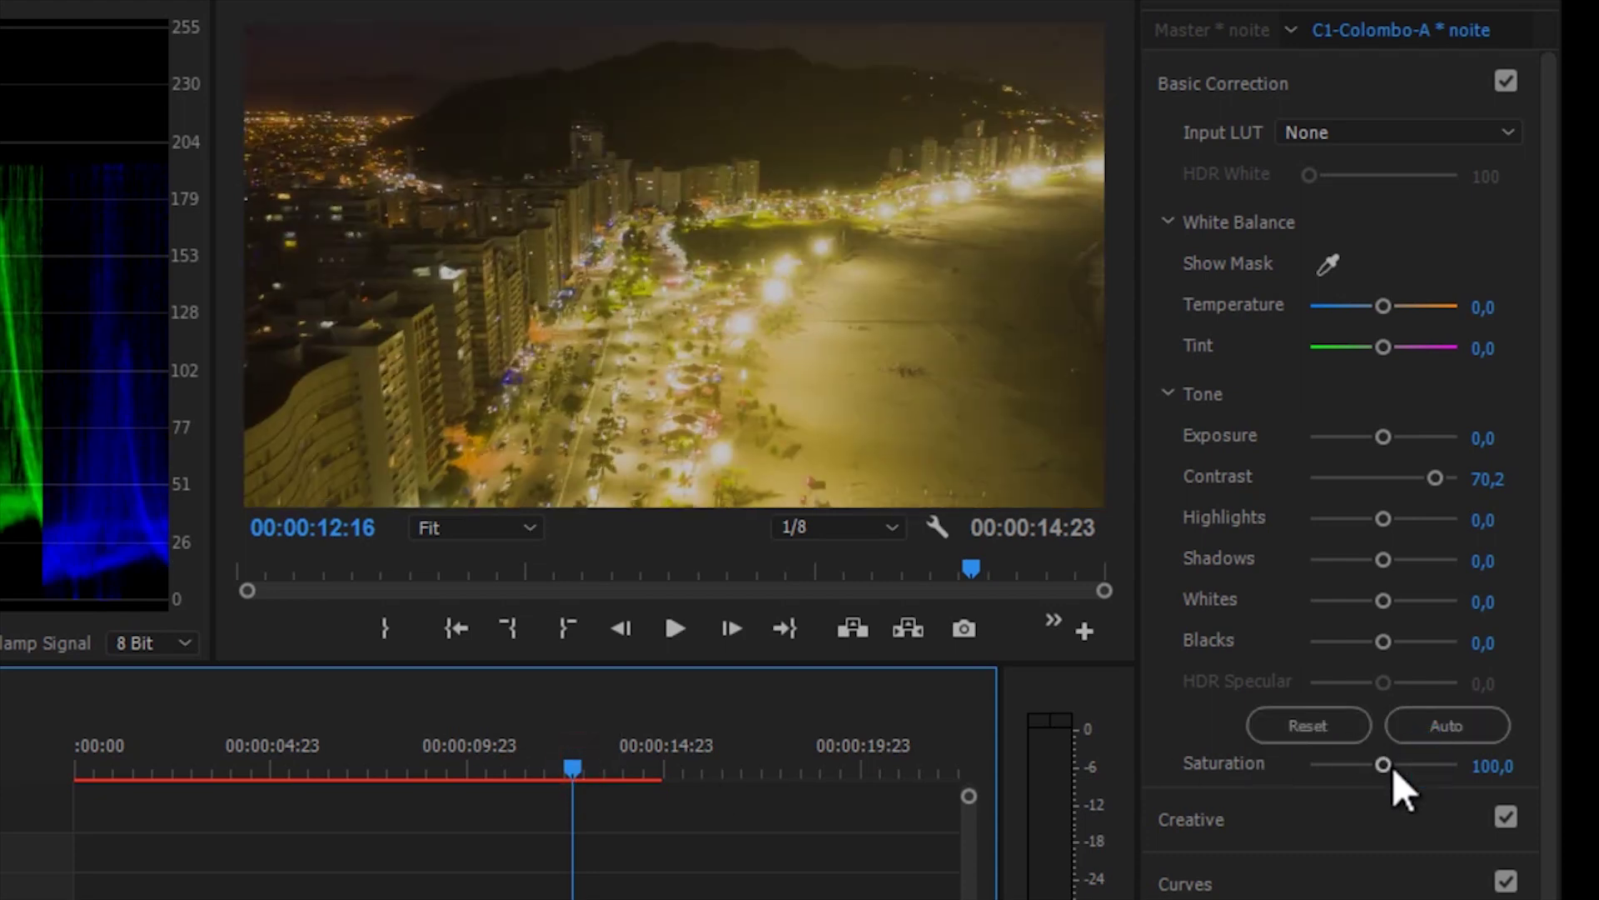
{"action": "left_click_drag", "start_coordinate": [1389, 762], "coordinate": [1402, 761]}
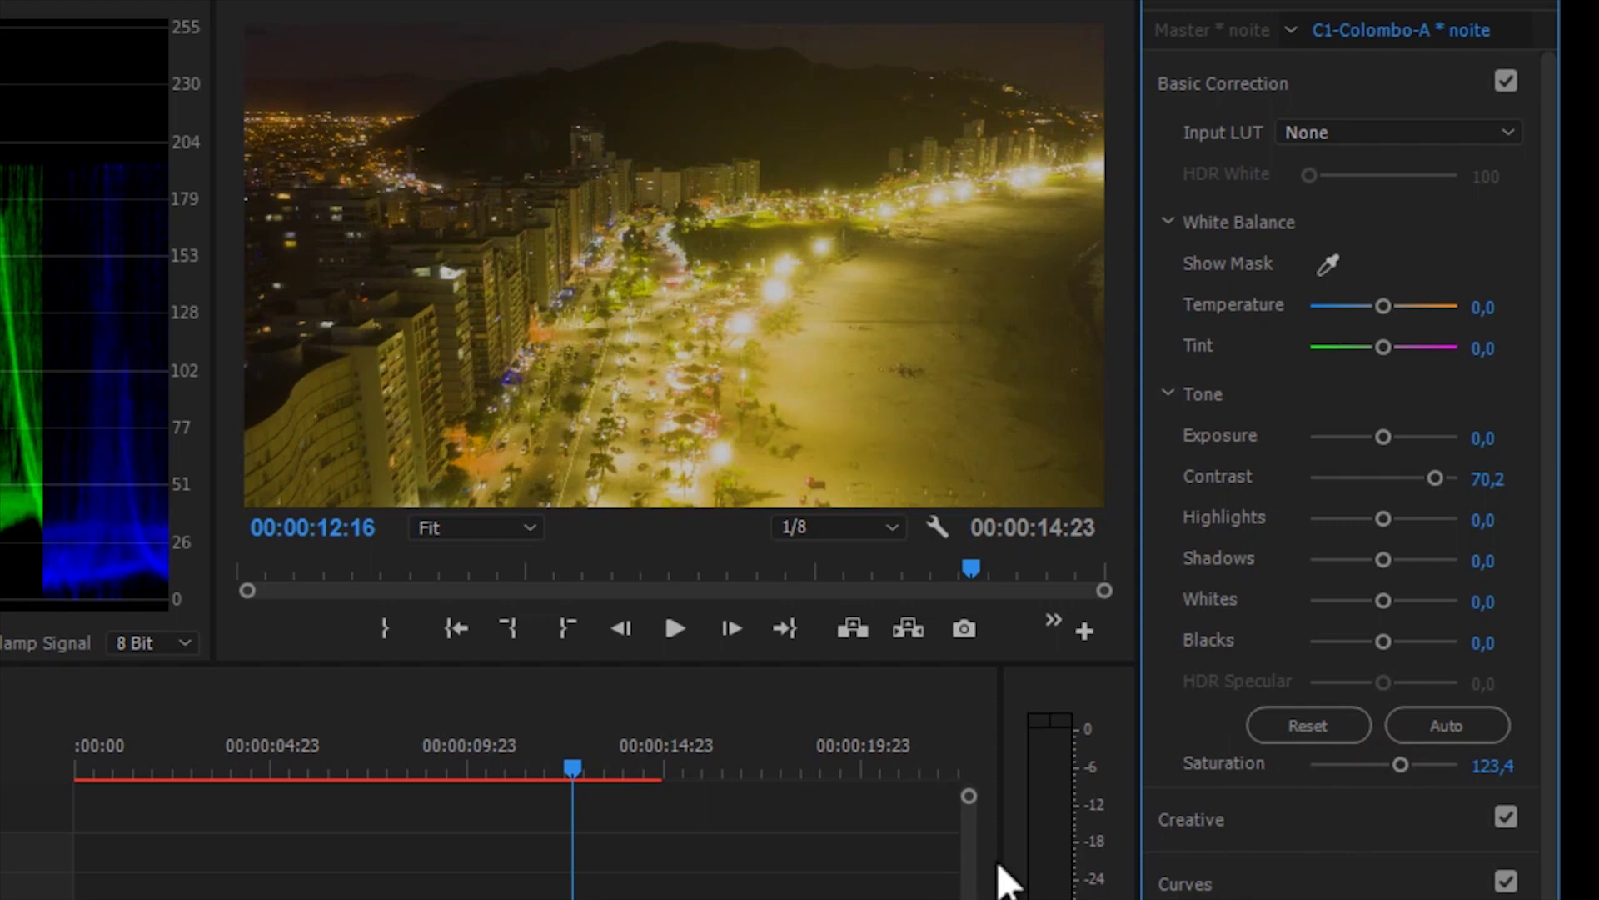
Raise the noite clip's exposure to 0.6 and check the brightness at 00:00:10:09
{"action": "left_click_drag", "start_coordinate": [1393, 437], "coordinate": [1394, 438]}
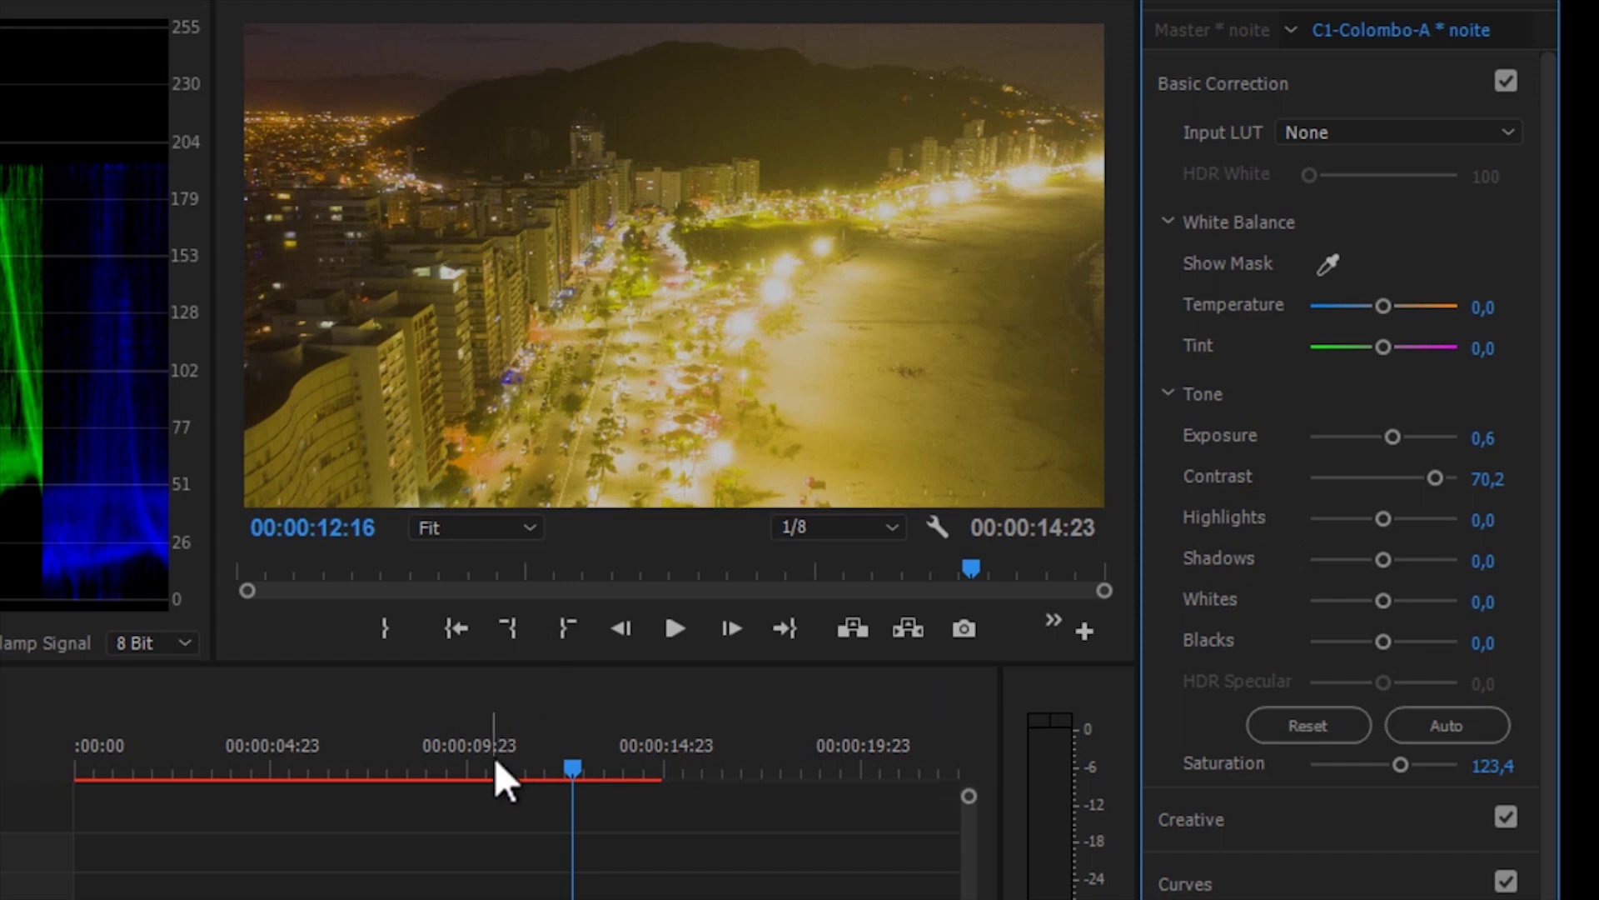
{"action": "left_click", "coordinate": [487, 767]}
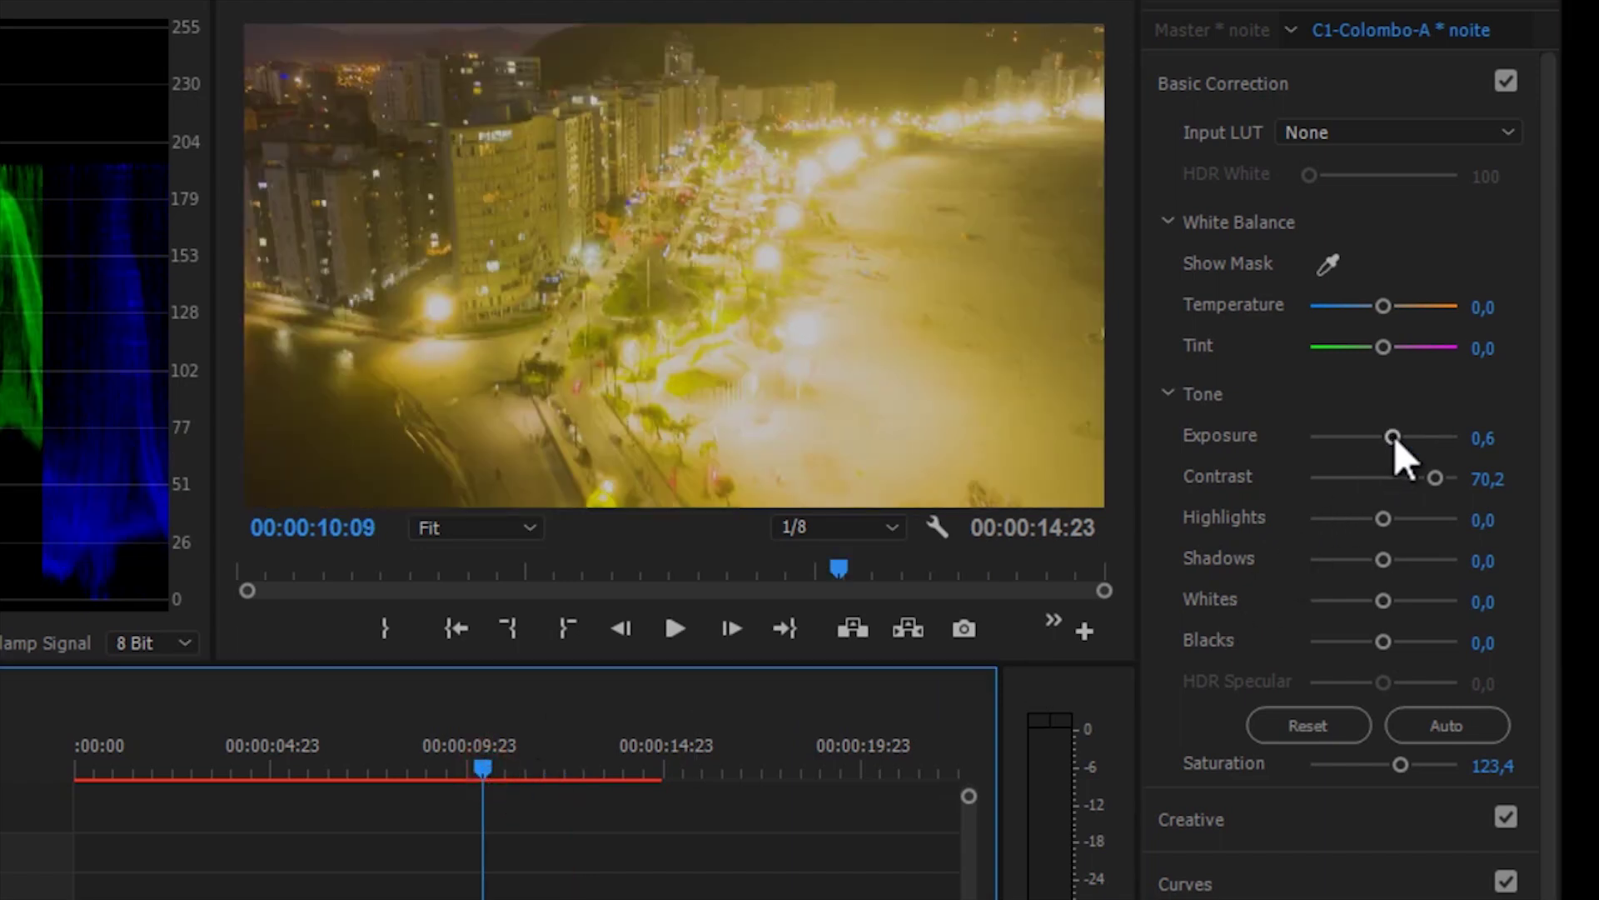
{"action": "left_click", "coordinate": [939, 691]}
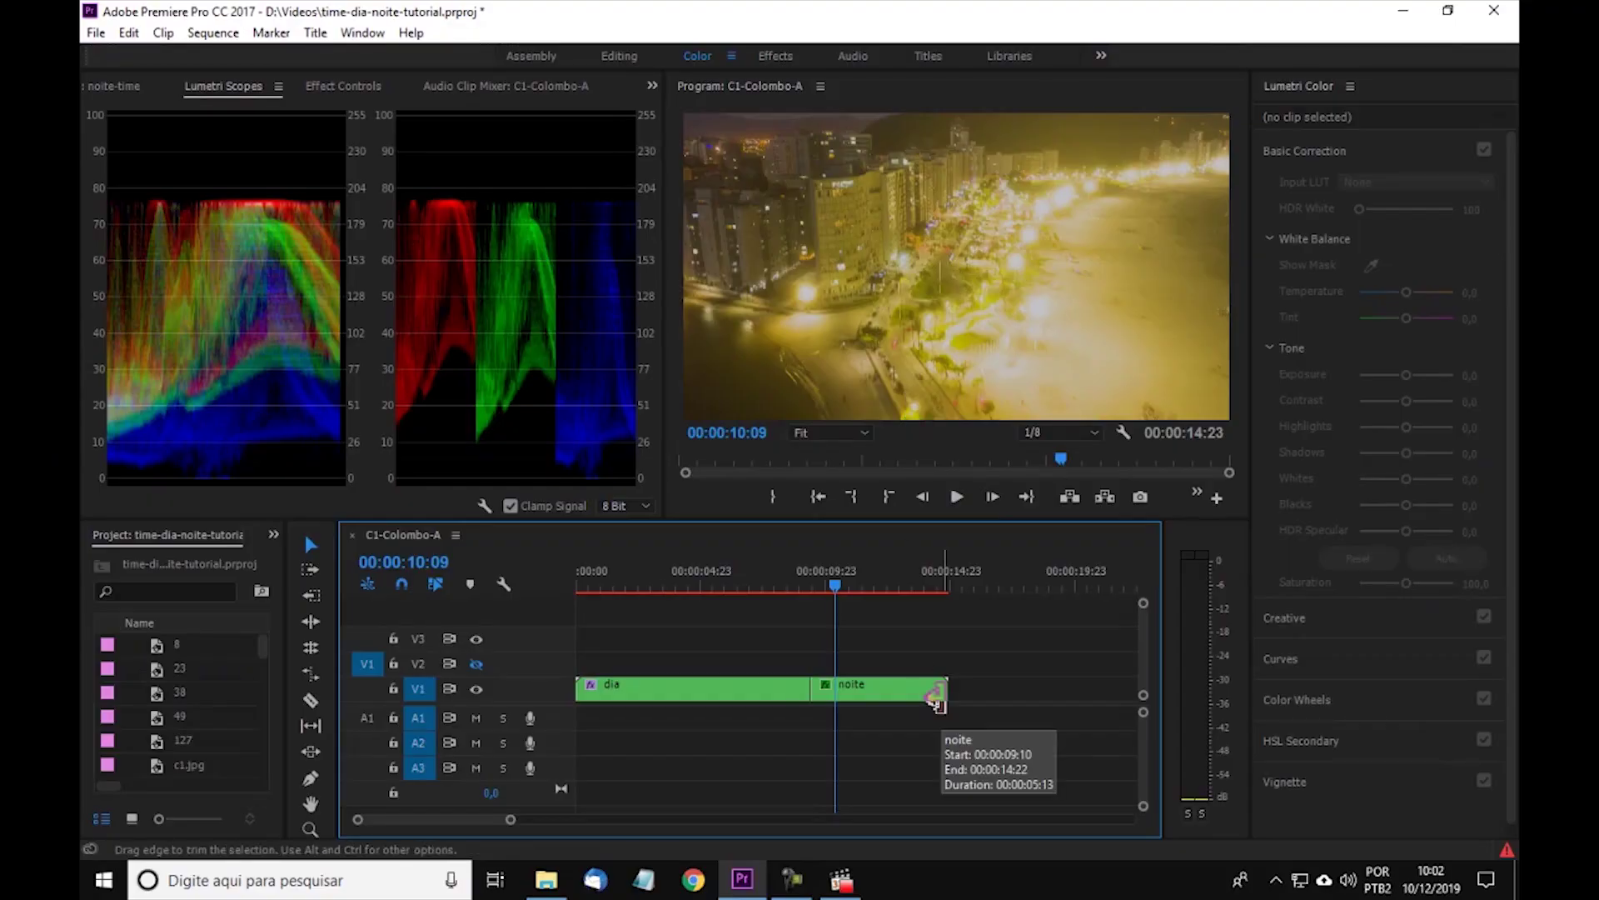
Bring 02_Aquarius.mp3 from File Explorer into the sequence and place it at the start of audio track A1
{"action": "left_click", "coordinate": [697, 587]}
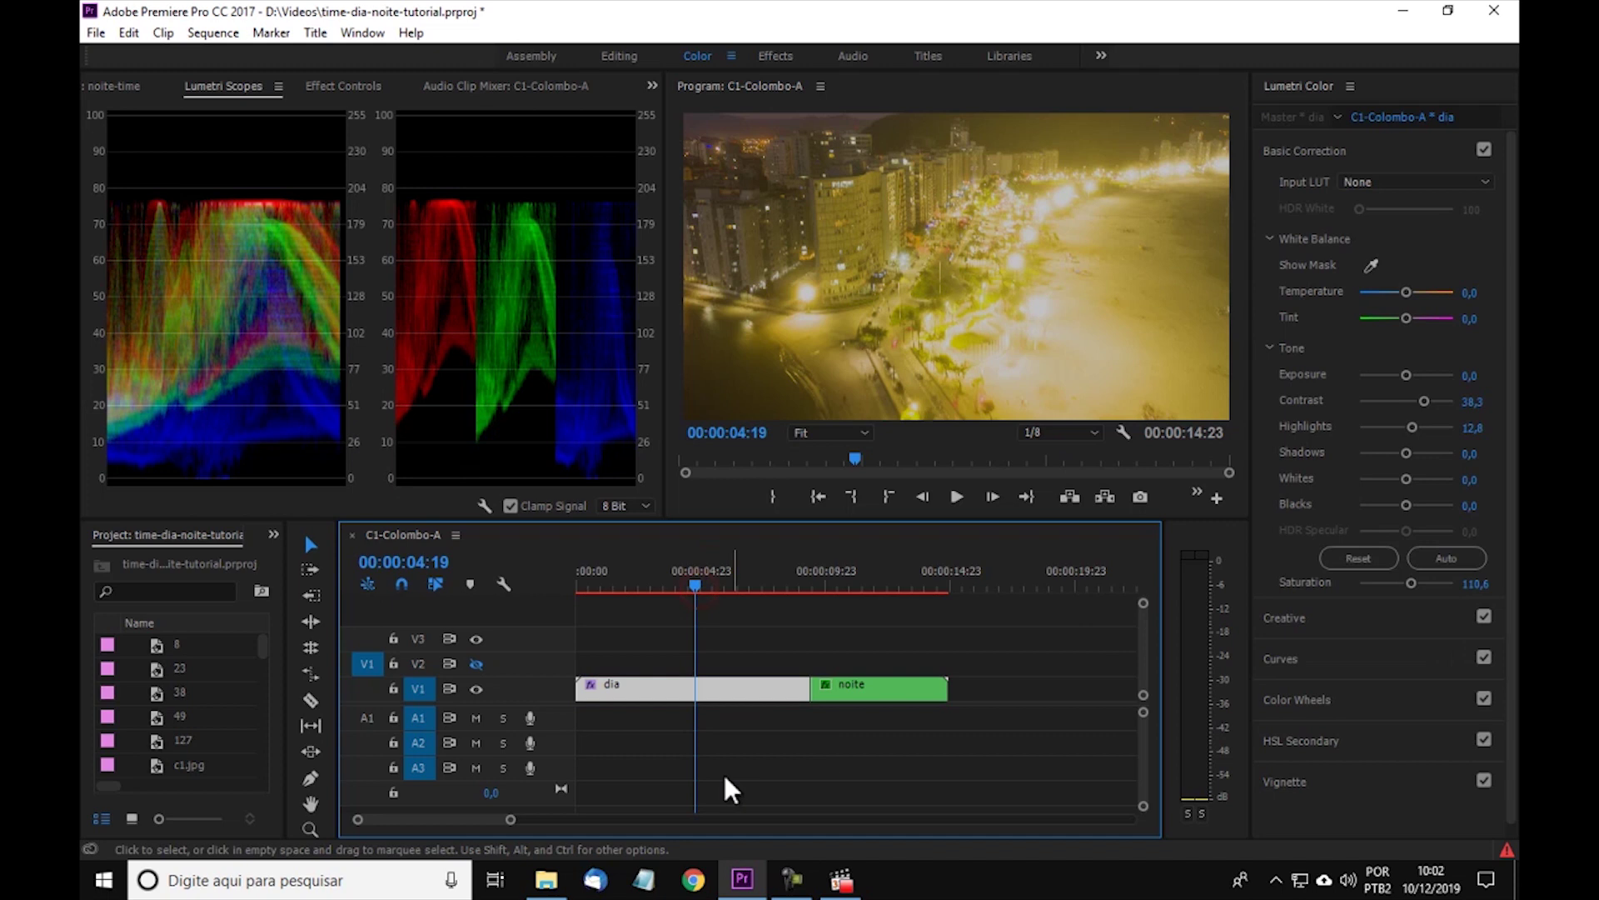
{"action": "left_click", "coordinate": [546, 879]}
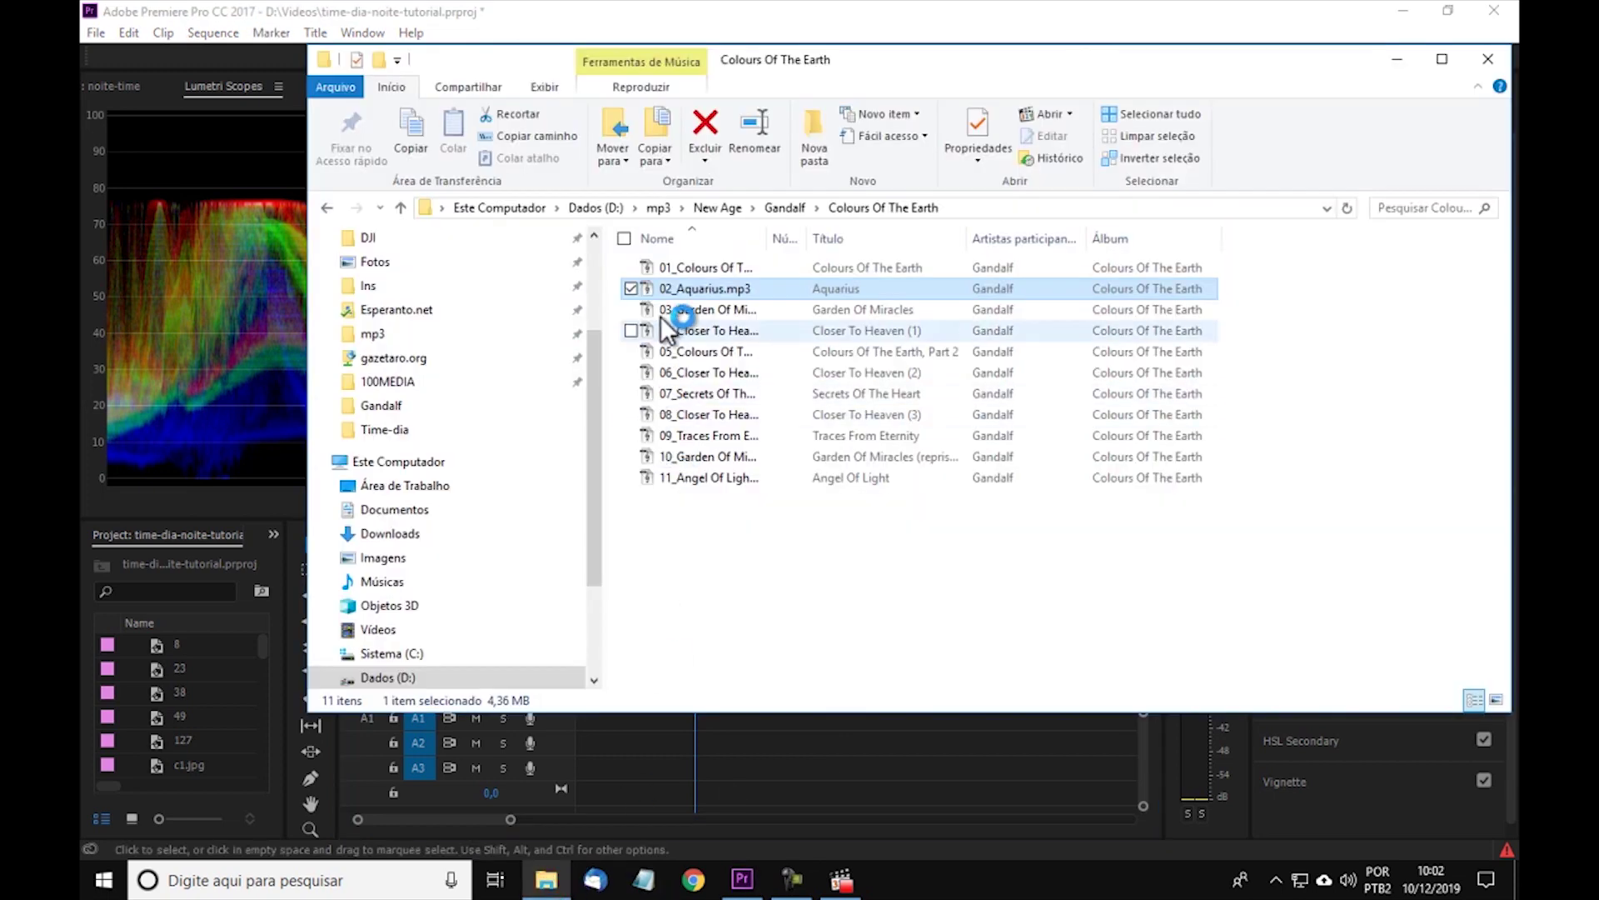
{"action": "left_click_drag", "start_coordinate": [670, 292], "coordinate": [638, 713]}
{"action": "left_click", "coordinate": [660, 750]}
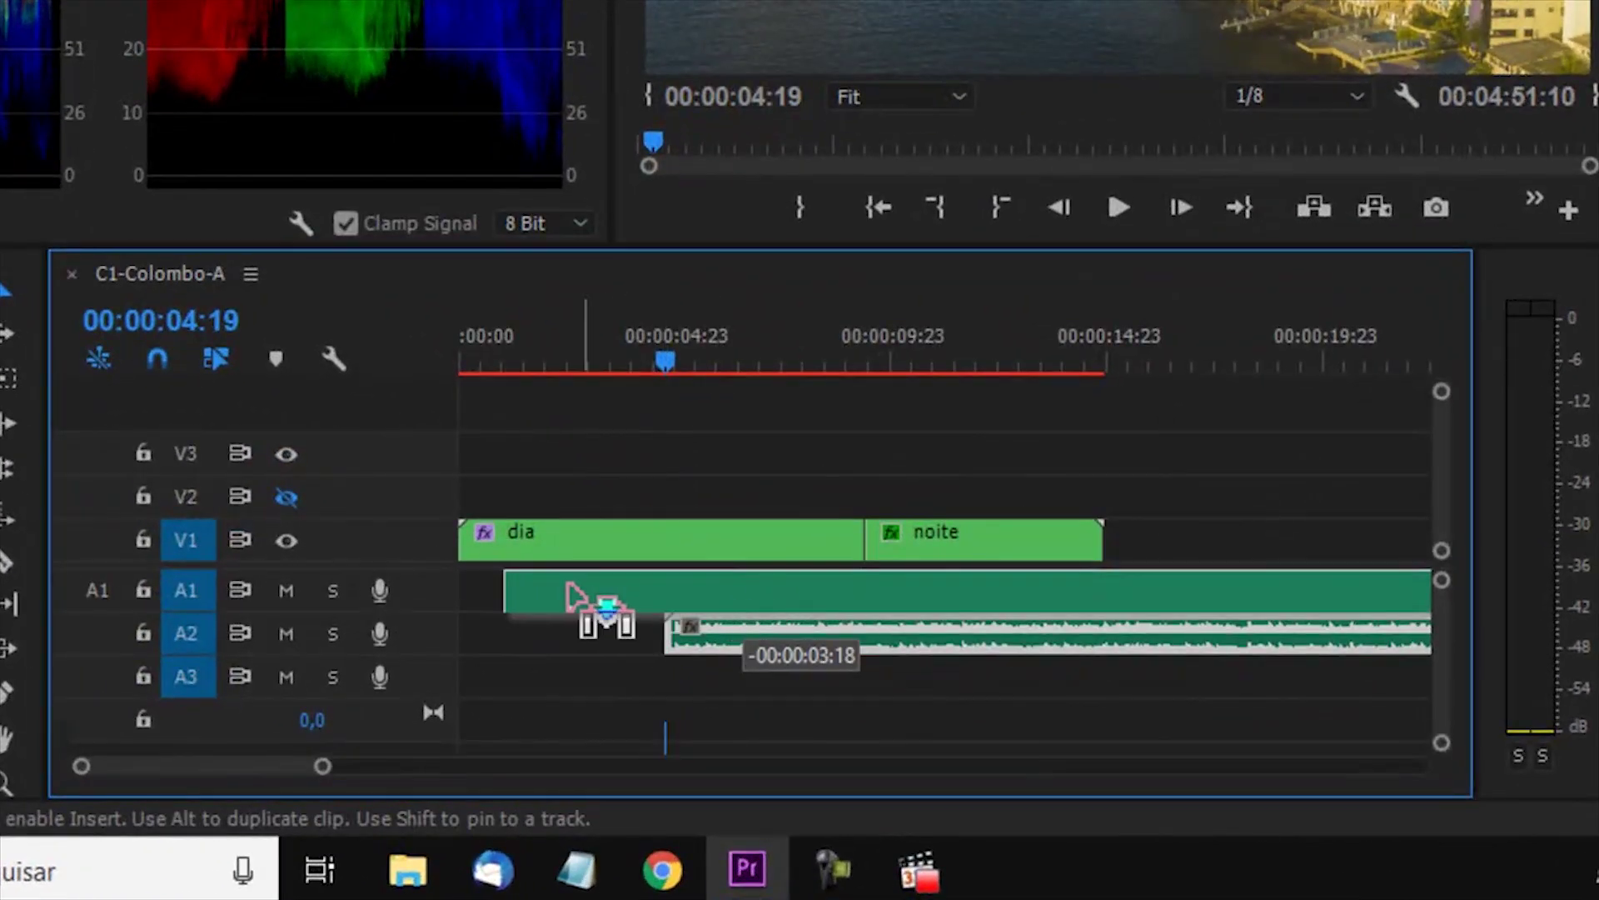
{"action": "left_click_drag", "start_coordinate": [568, 585], "coordinate": [524, 593]}
Play the sequence from the beginning to listen to the music under the dia clip
{"action": "left_click", "coordinate": [503, 360]}
{"action": "key", "text": "Home"}
{"action": "key", "text": "space"}
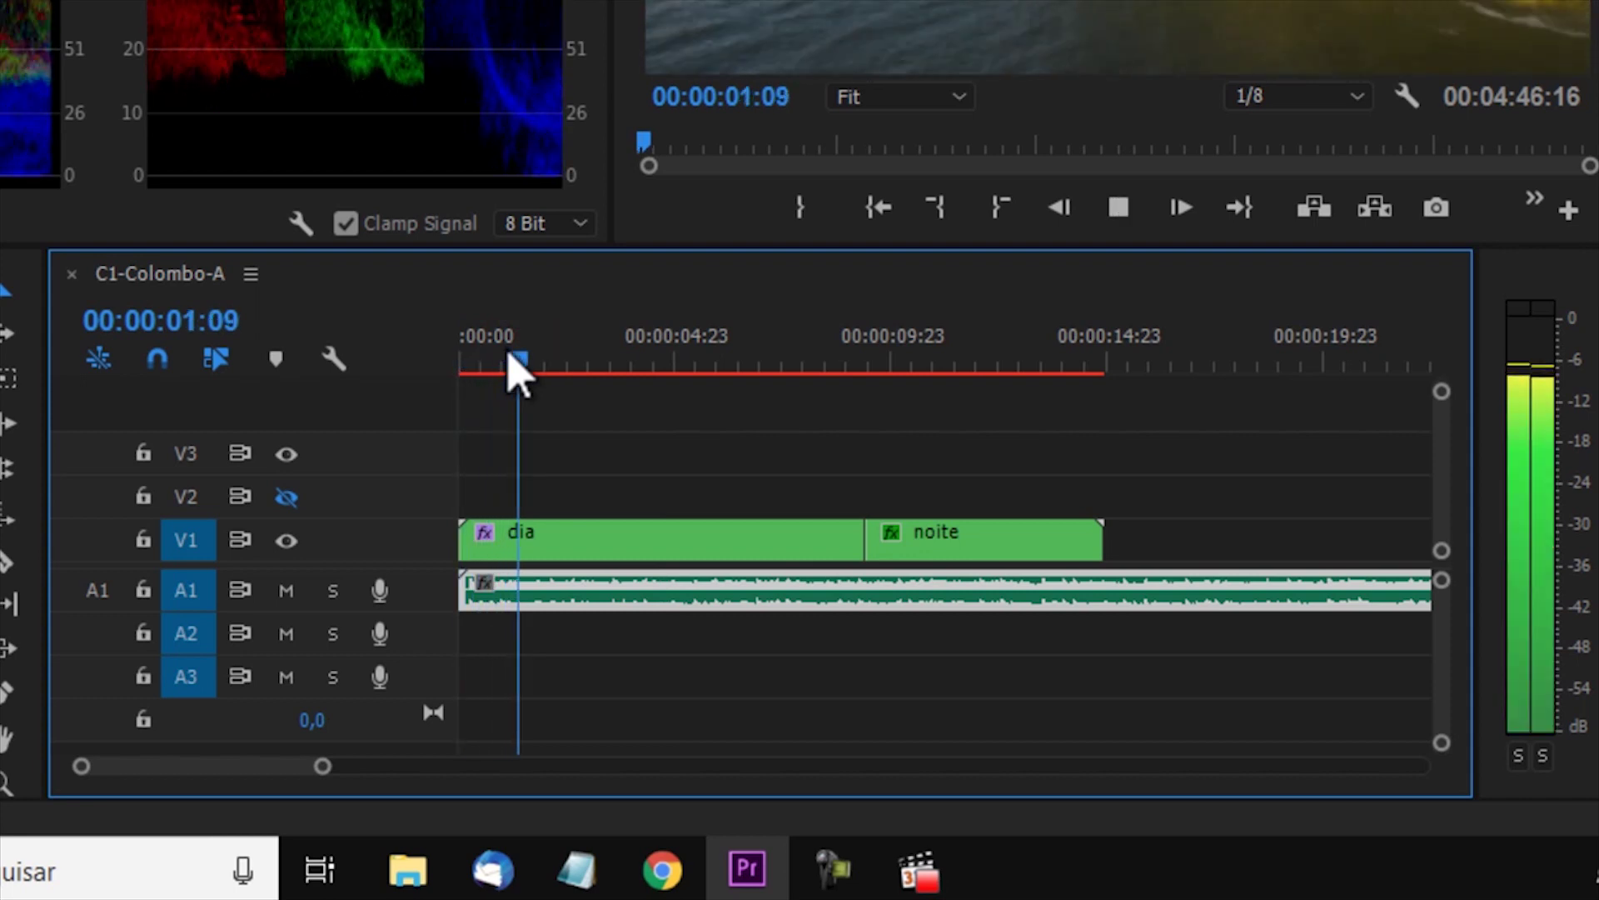
{"action": "key", "text": "space"}
Trim the music on A1 so it ends with the noite clip at 00:00:14:23
{"action": "left_click", "coordinate": [1073, 354]}
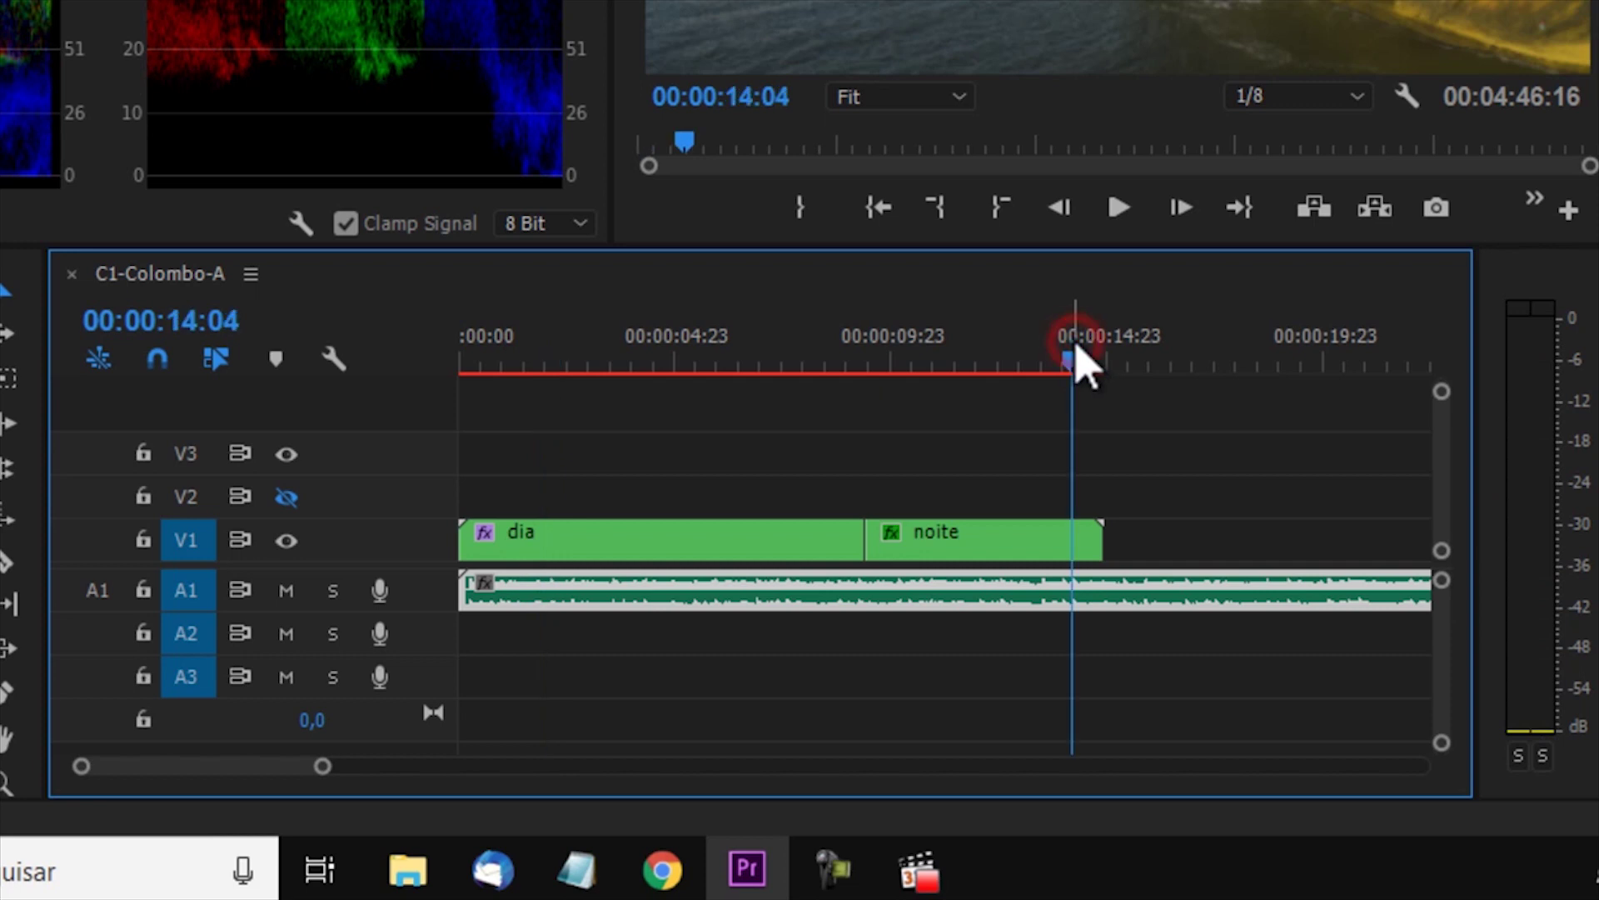
{"action": "key", "text": "Down"}
{"action": "key", "text": "w"}
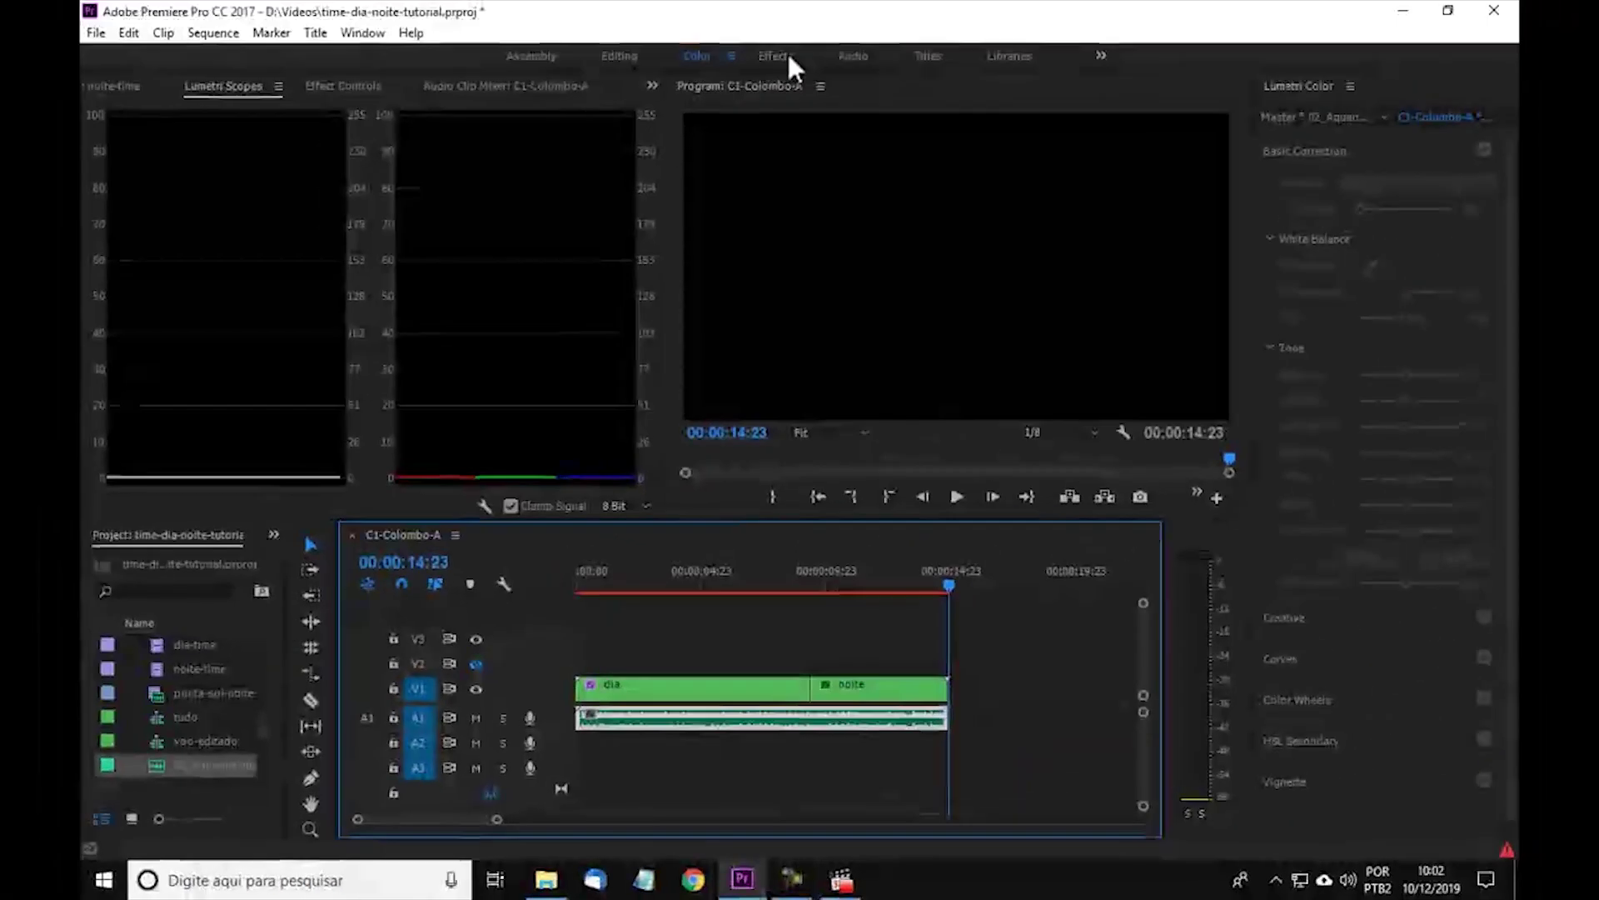
Switch to the Effects workspace and add Constant Power crossfades to the end and start of the music clip
{"action": "left_click", "coordinate": [783, 55]}
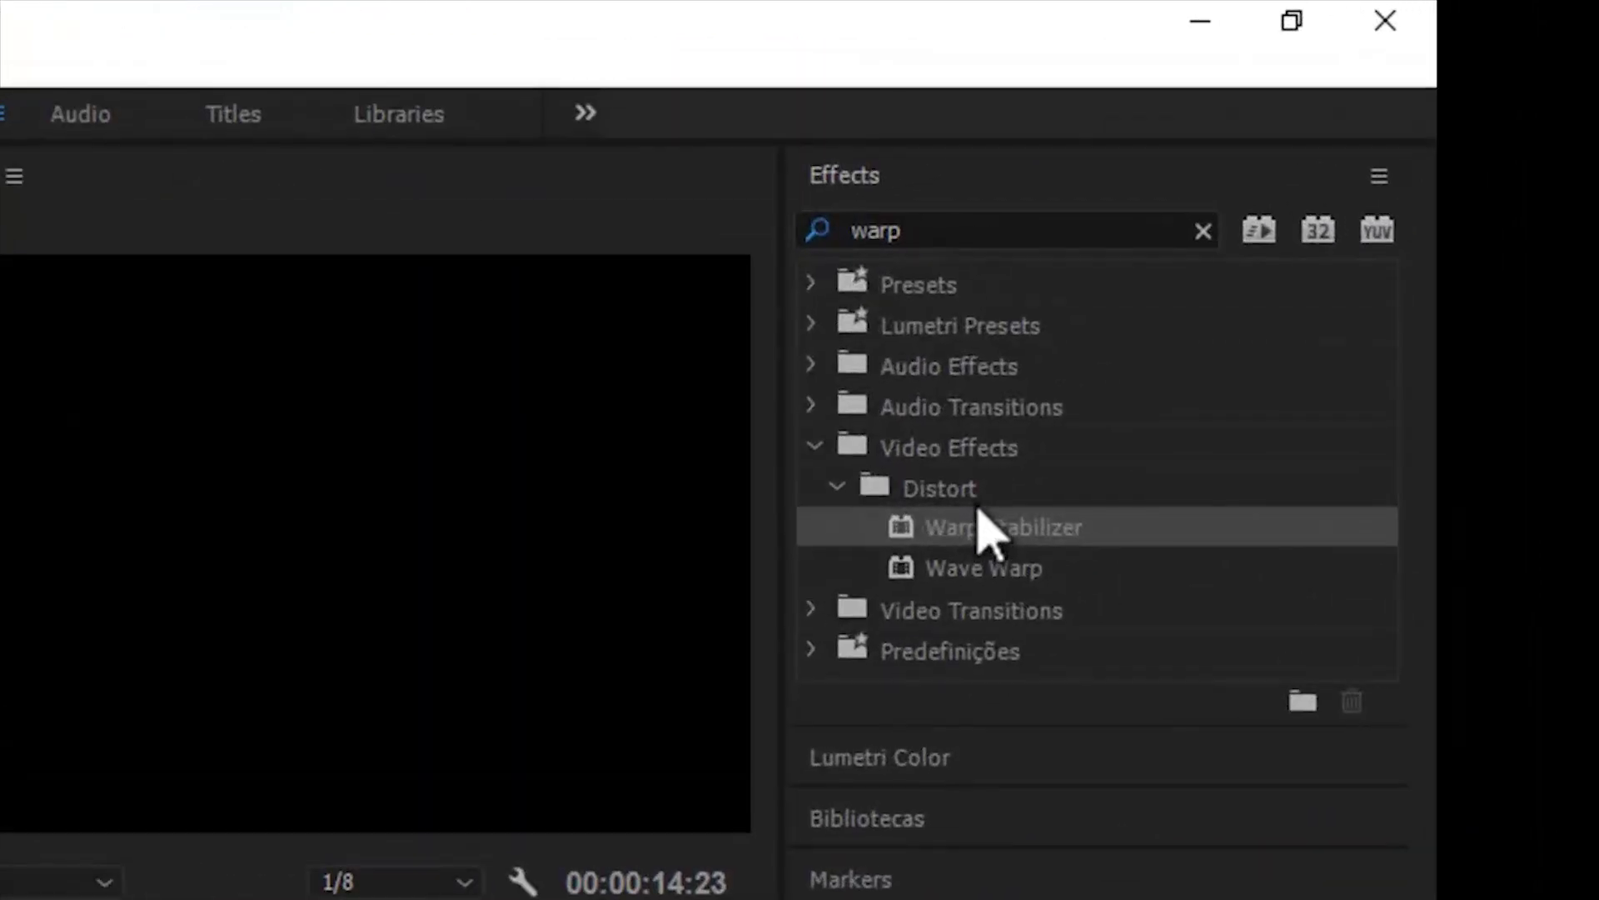
{"action": "left_click", "coordinate": [1202, 230]}
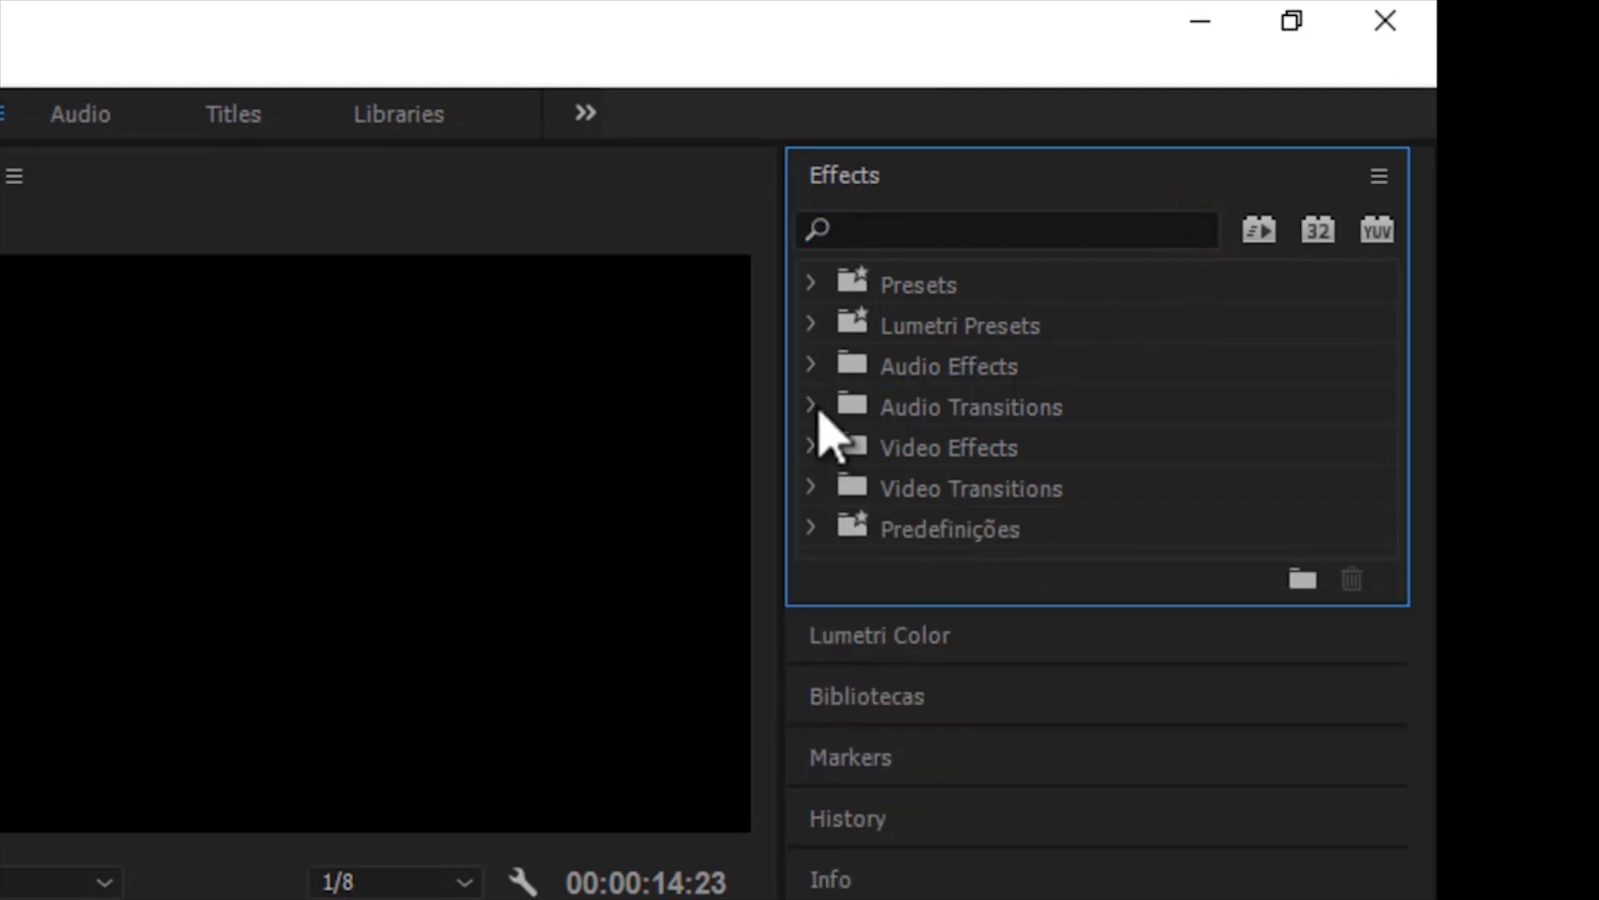
{"action": "left_click", "coordinate": [814, 407]}
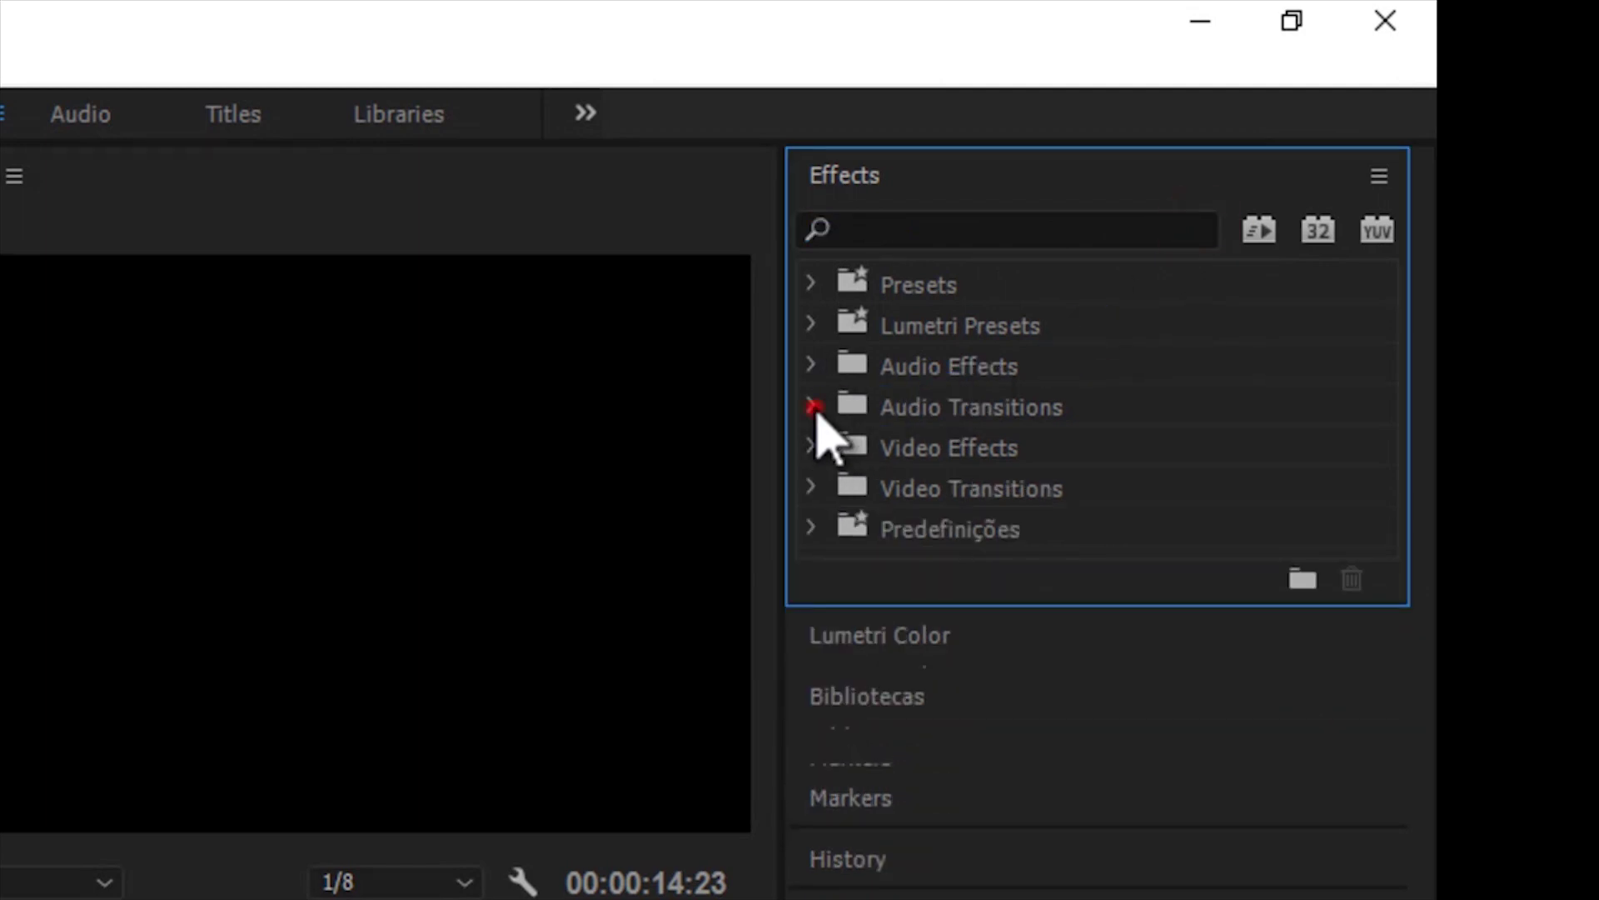
{"action": "left_click", "coordinate": [836, 446]}
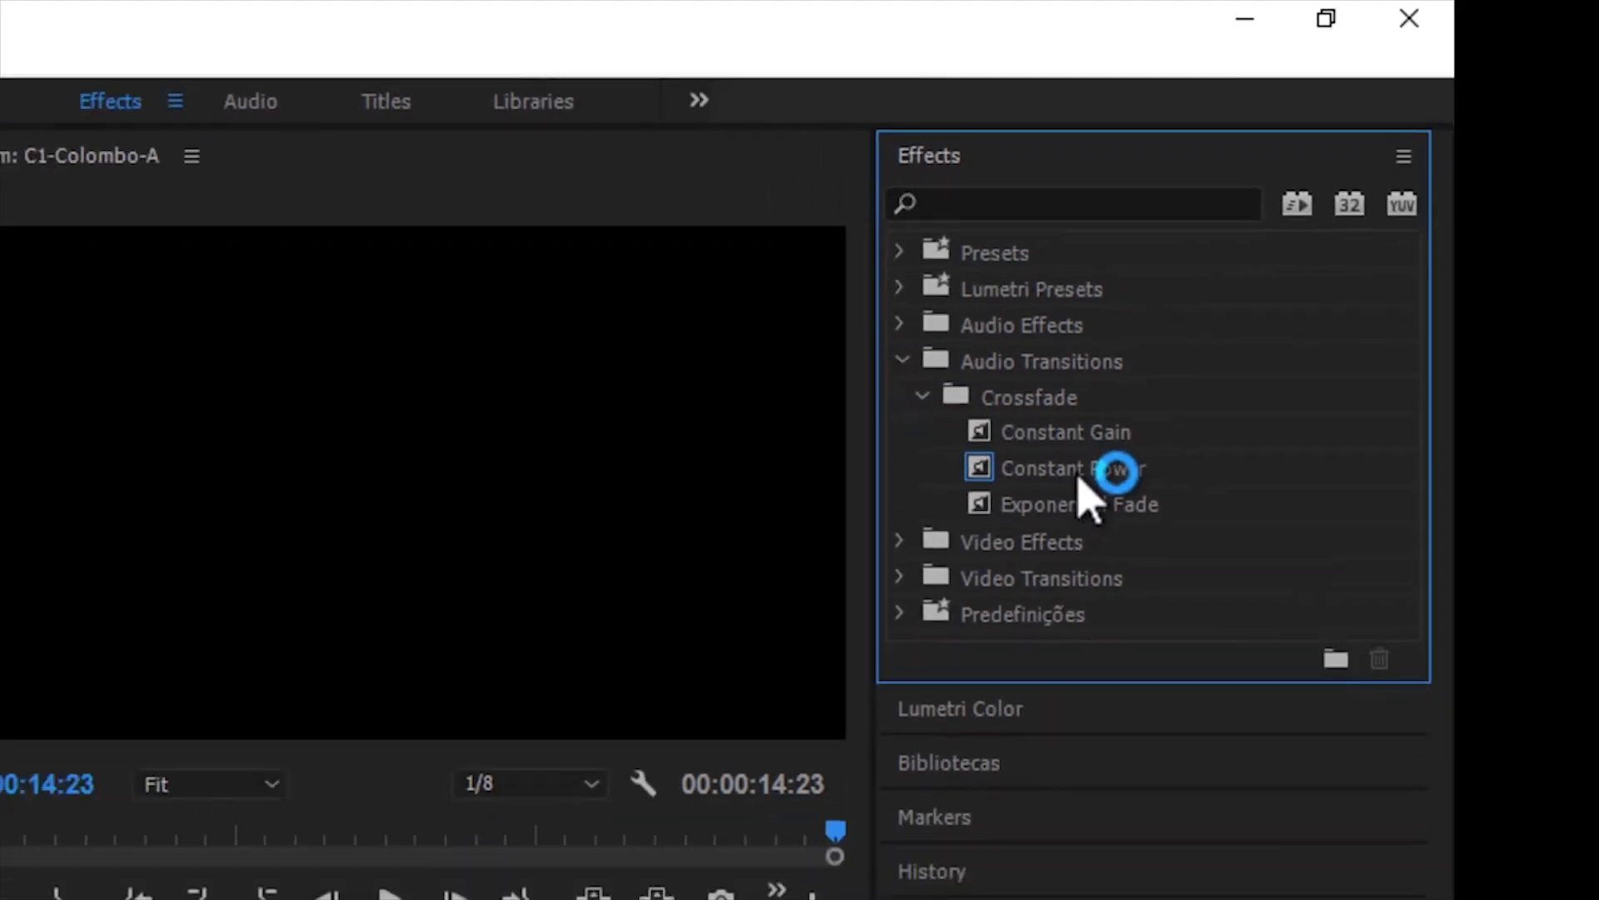
{"action": "left_click_drag", "start_coordinate": [1081, 479], "coordinate": [835, 858]}
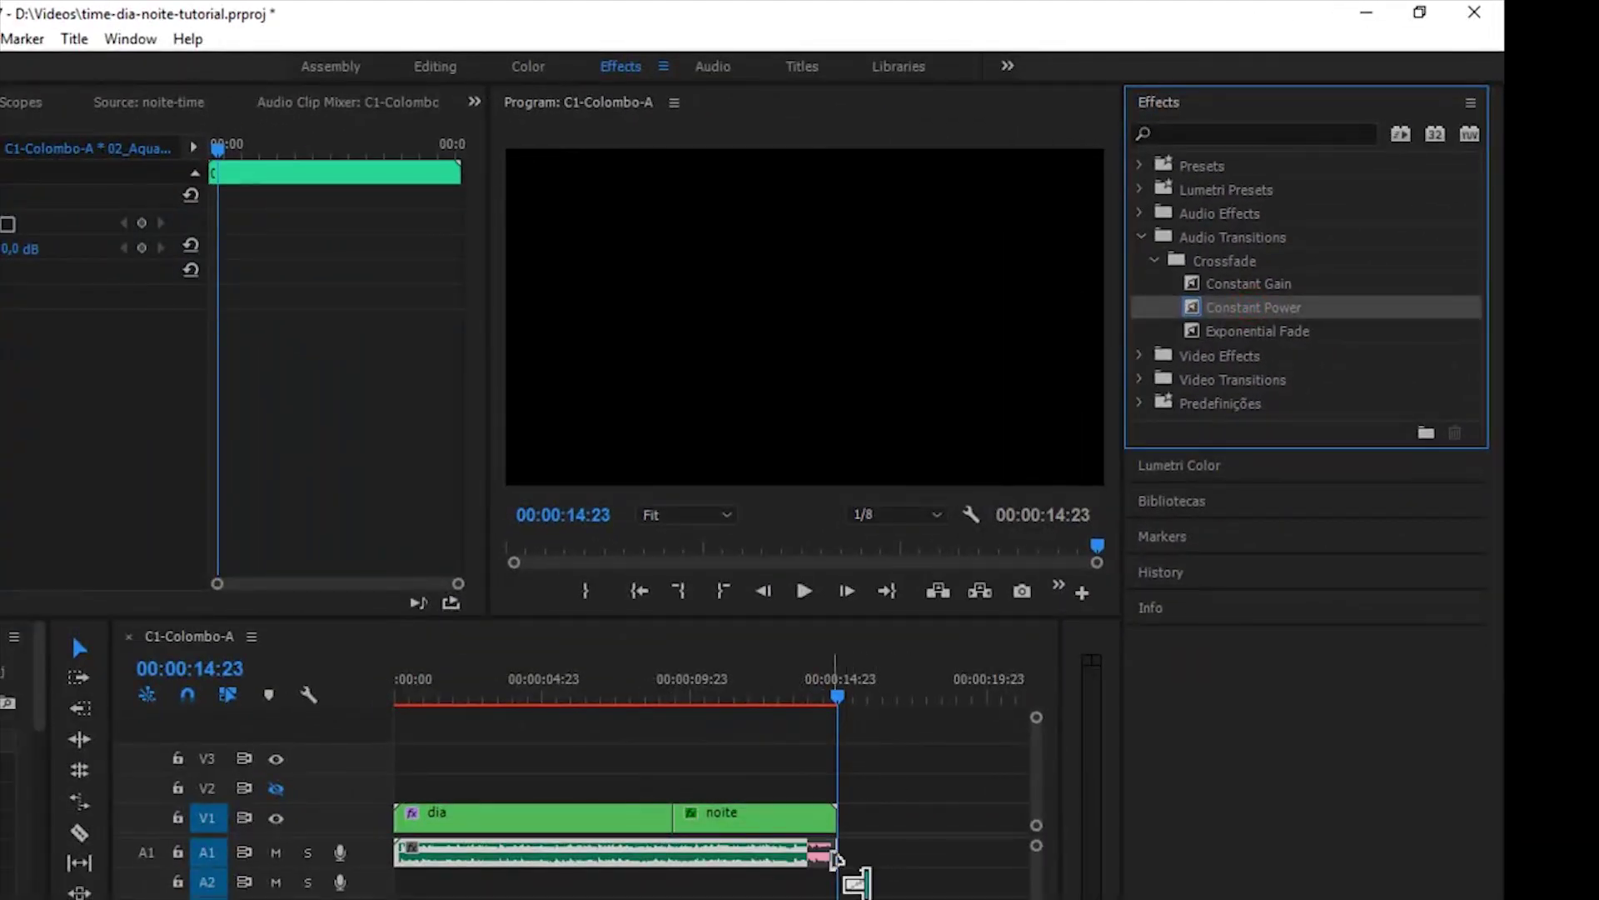
{"action": "mouse_move", "coordinate": [1231, 303]}
{"action": "left_mouse_down"}
{"action": "mouse_move", "coordinate": [1176, 368]}
{"action": "mouse_move", "coordinate": [500, 837]}
{"action": "mouse_move", "coordinate": [412, 853]}
{"action": "left_mouse_up"}
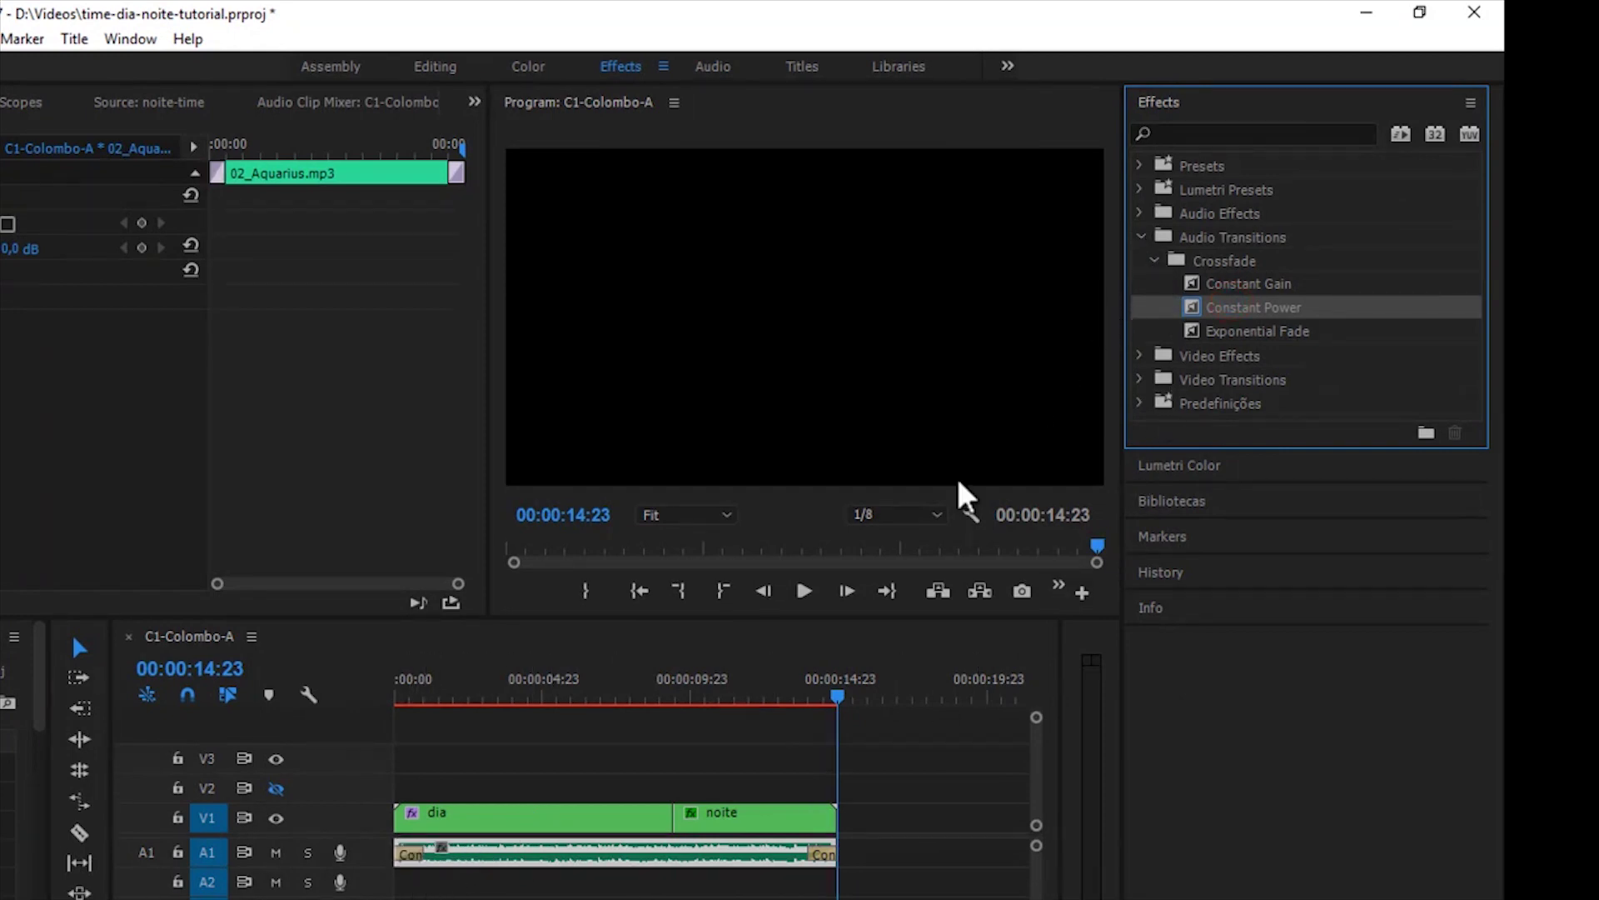
Move the playhead to 00:00:06:05 and save the project
{"action": "left_click_drag", "start_coordinate": [589, 820], "coordinate": [592, 696]}
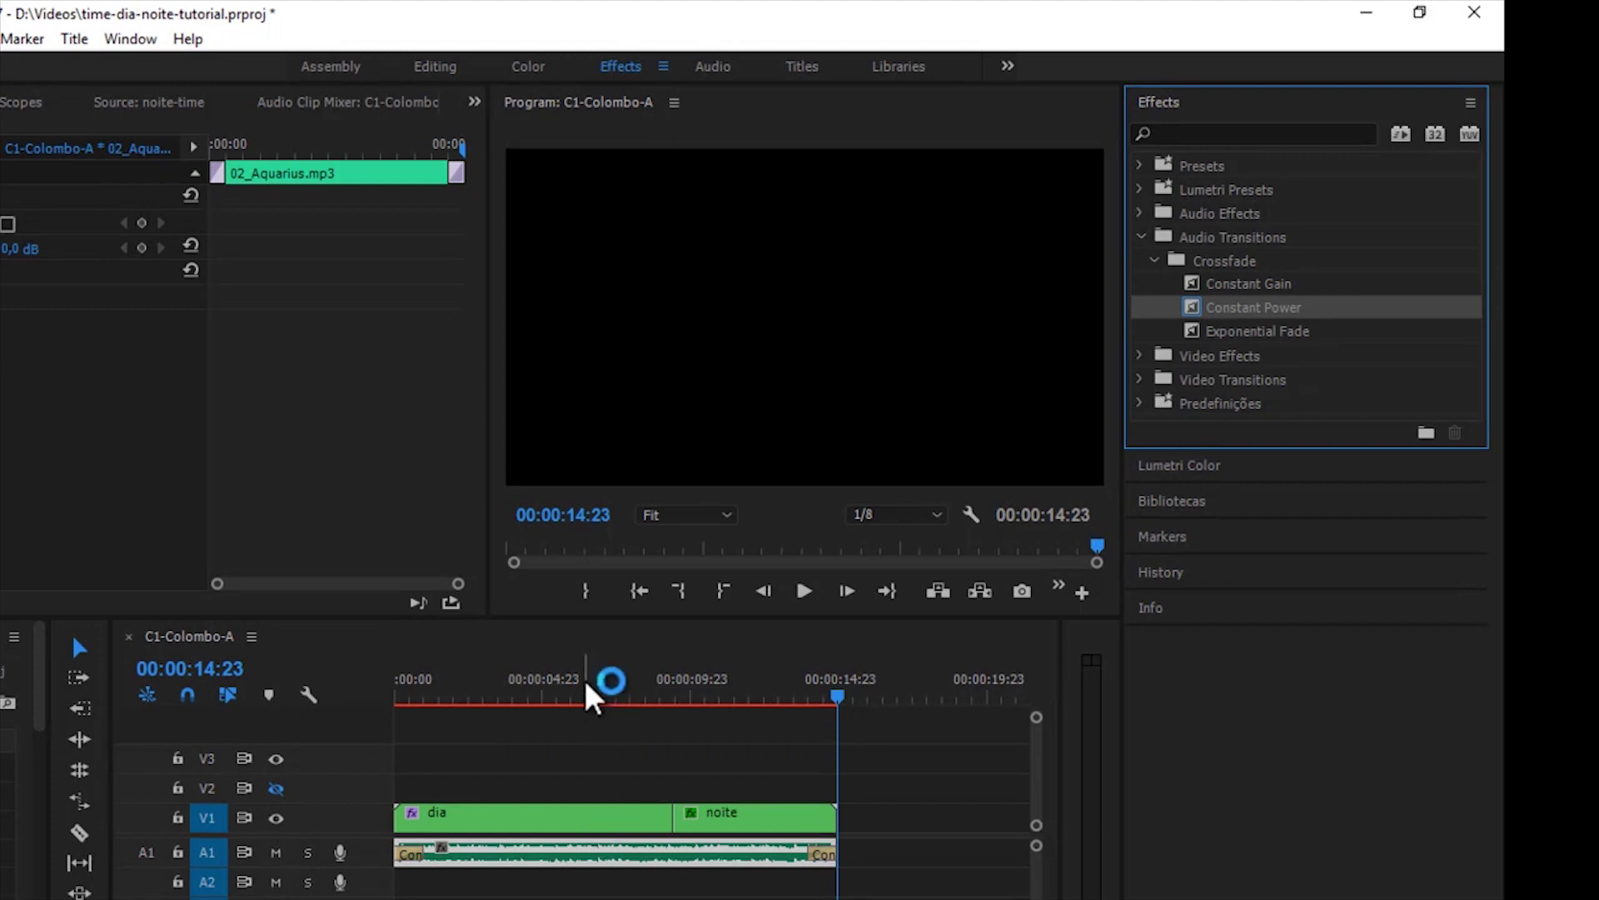
{"action": "left_click", "coordinate": [581, 687]}
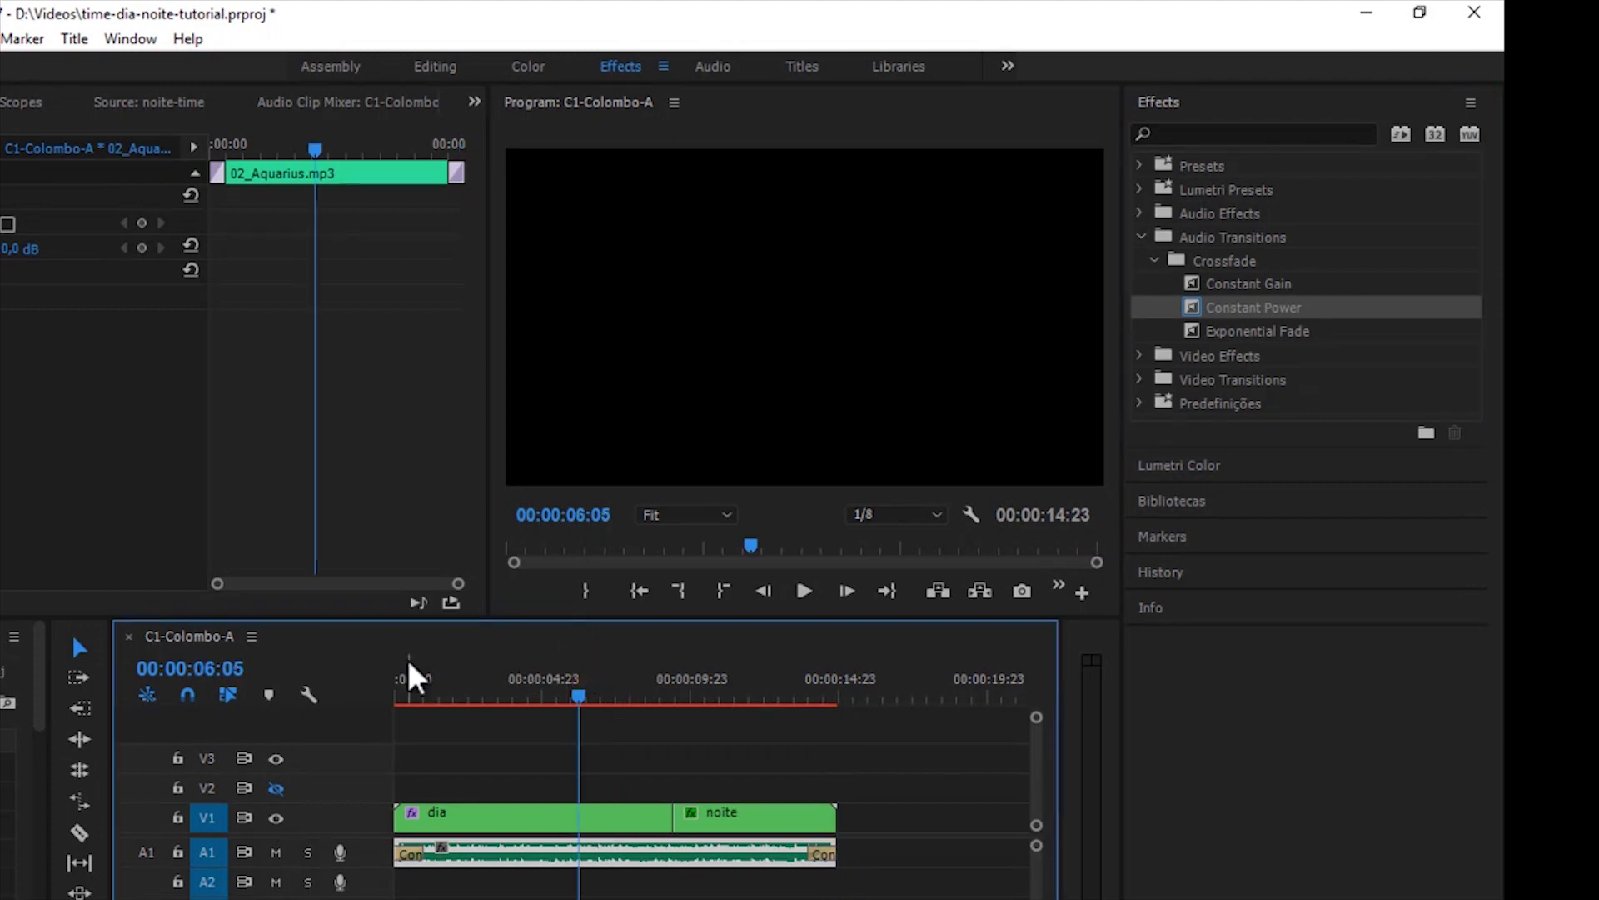
{"action": "key", "text": "ctrl+s"}
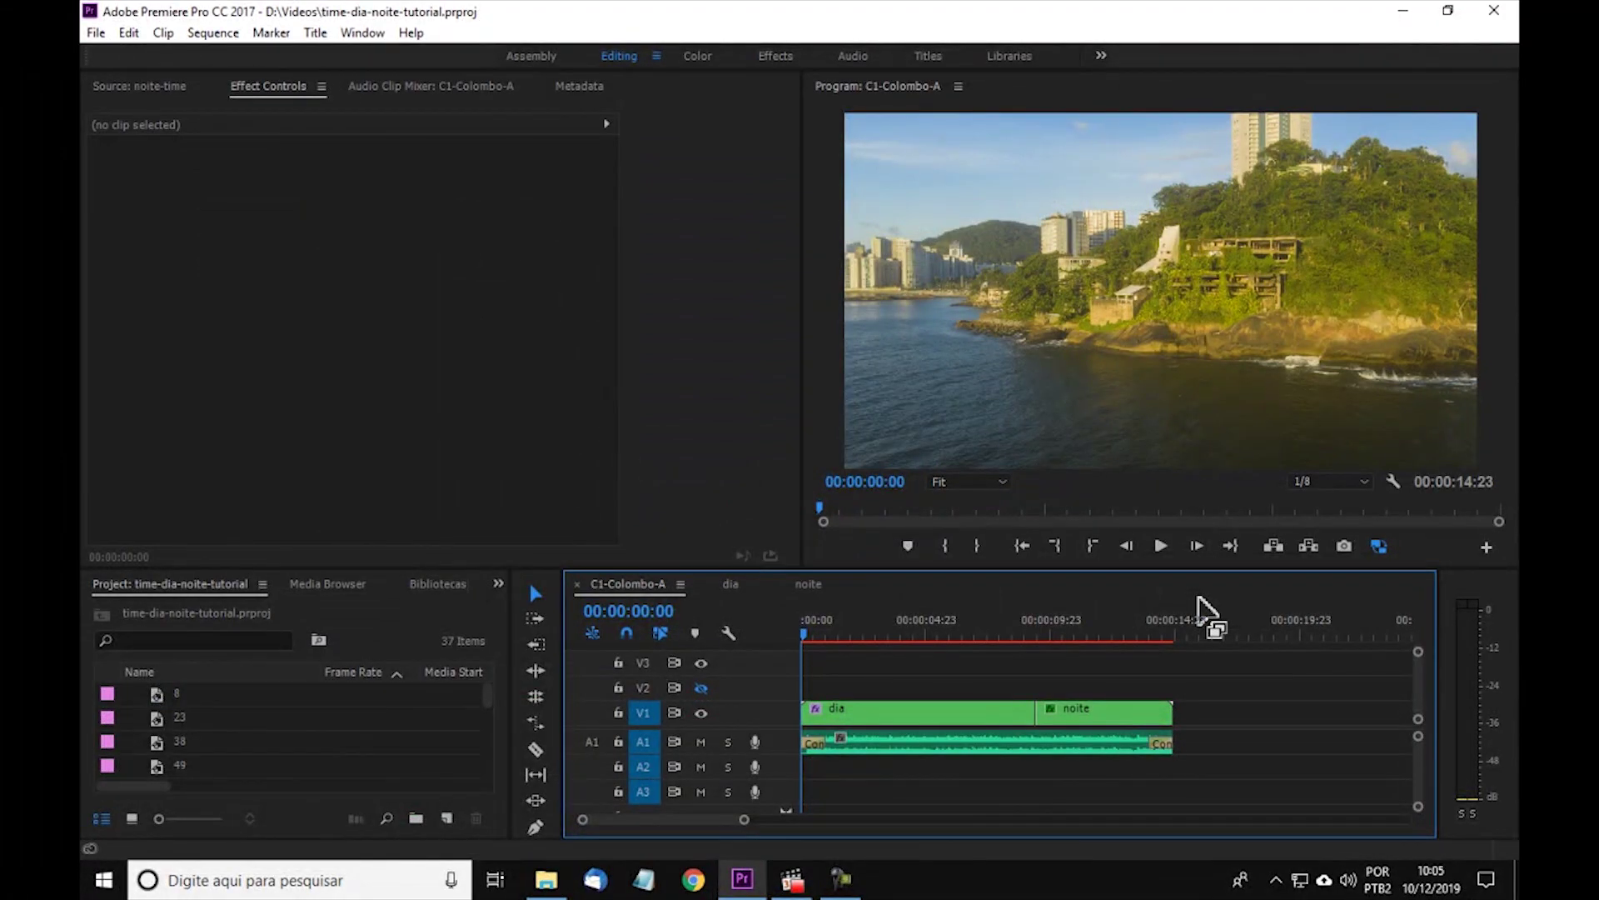
{"action": "left_click_drag", "start_coordinate": [1201, 605], "coordinate": [1102, 596]}
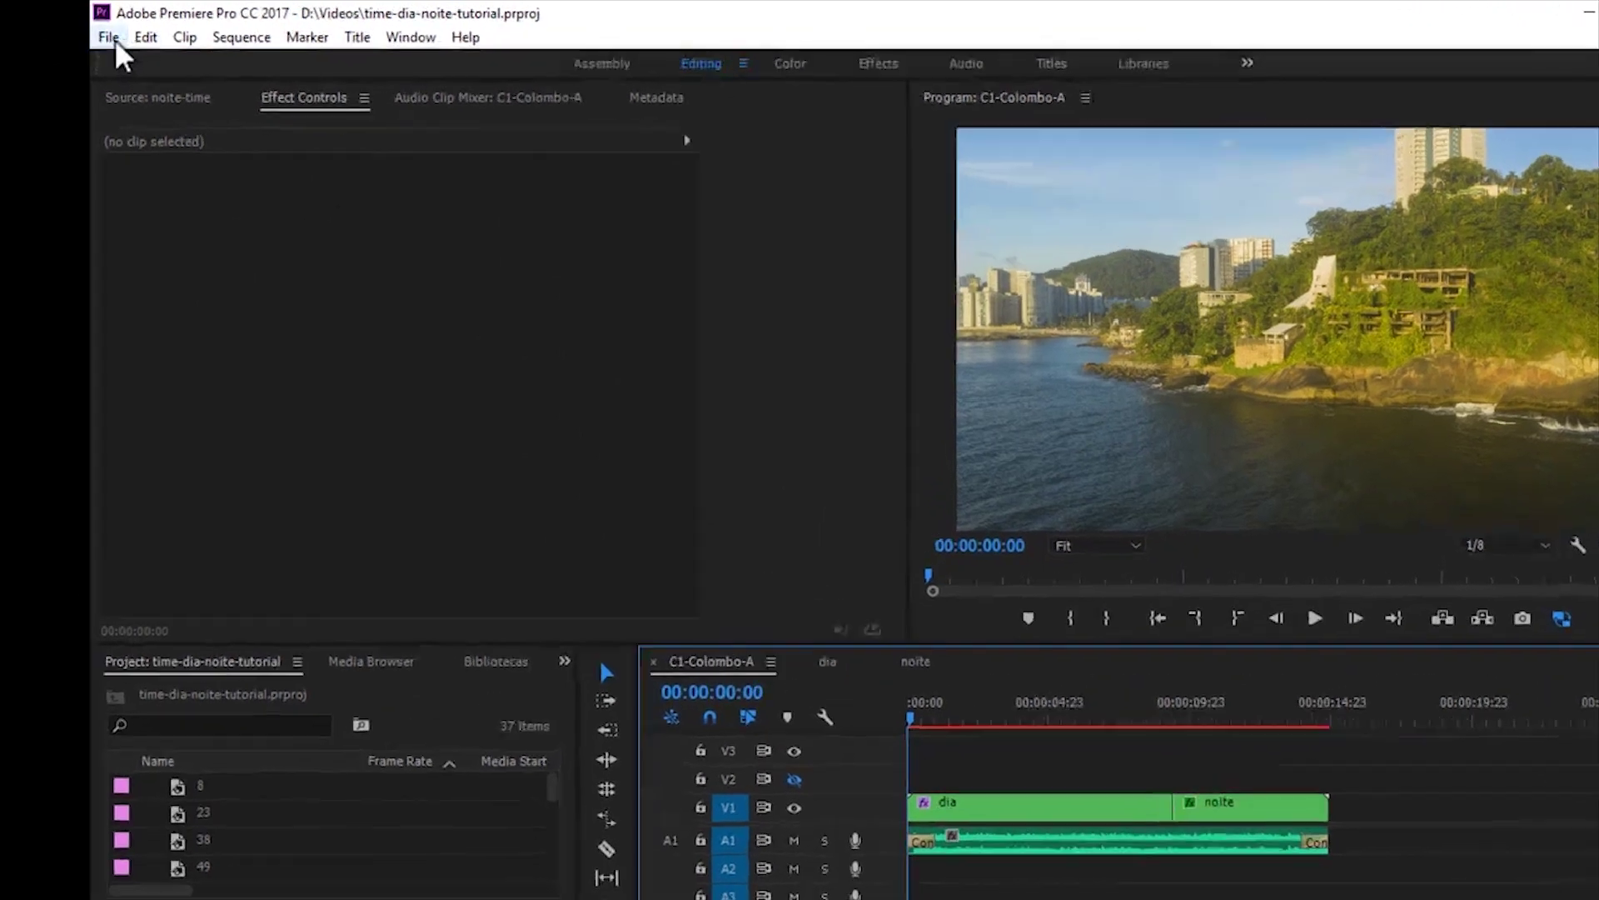
Open the media export settings for the C1-Colombo-A sequence and choose the YouTube 4K preset
{"action": "left_click", "coordinate": [97, 34]}
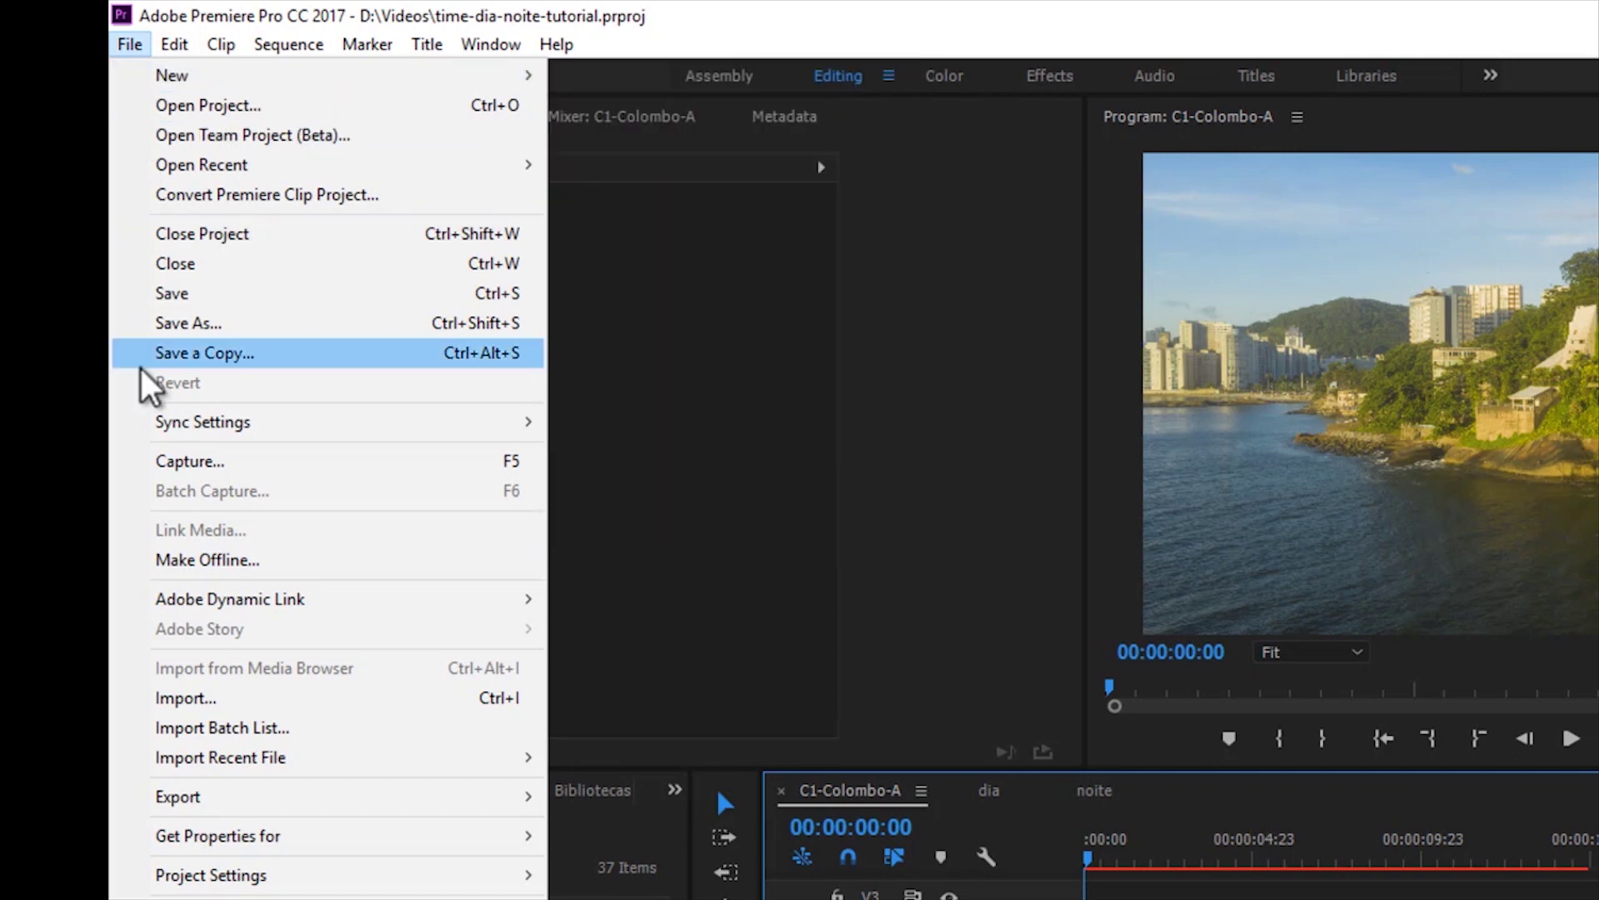
{"action": "mouse_move", "coordinate": [185, 769]}
{"action": "left_click", "coordinate": [208, 795]}
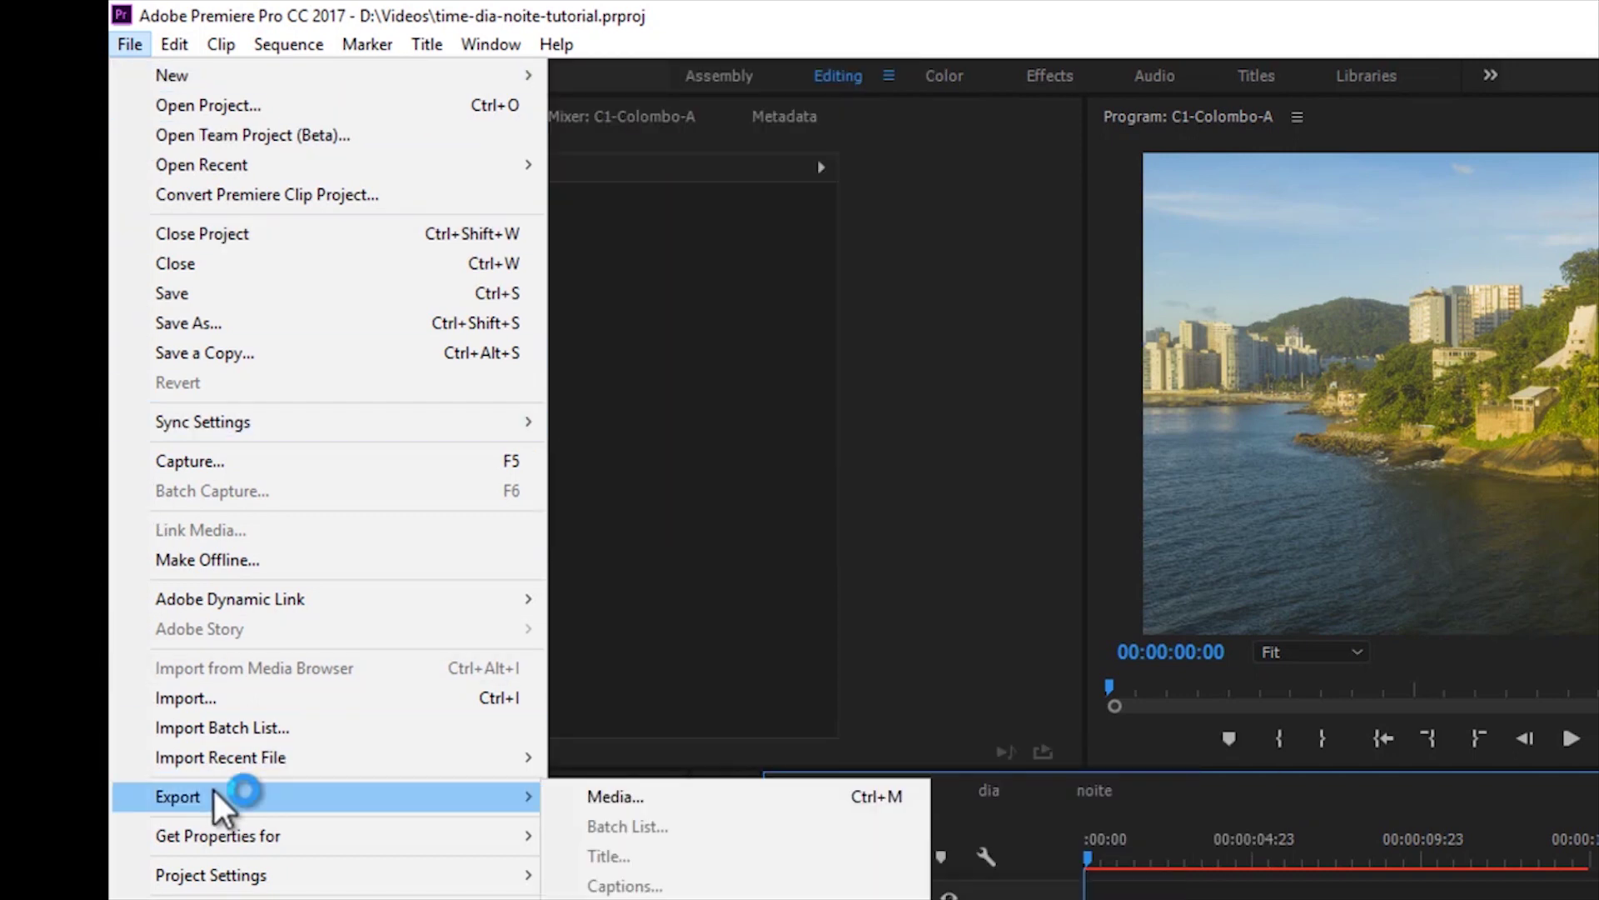
{"action": "left_click", "coordinate": [614, 791]}
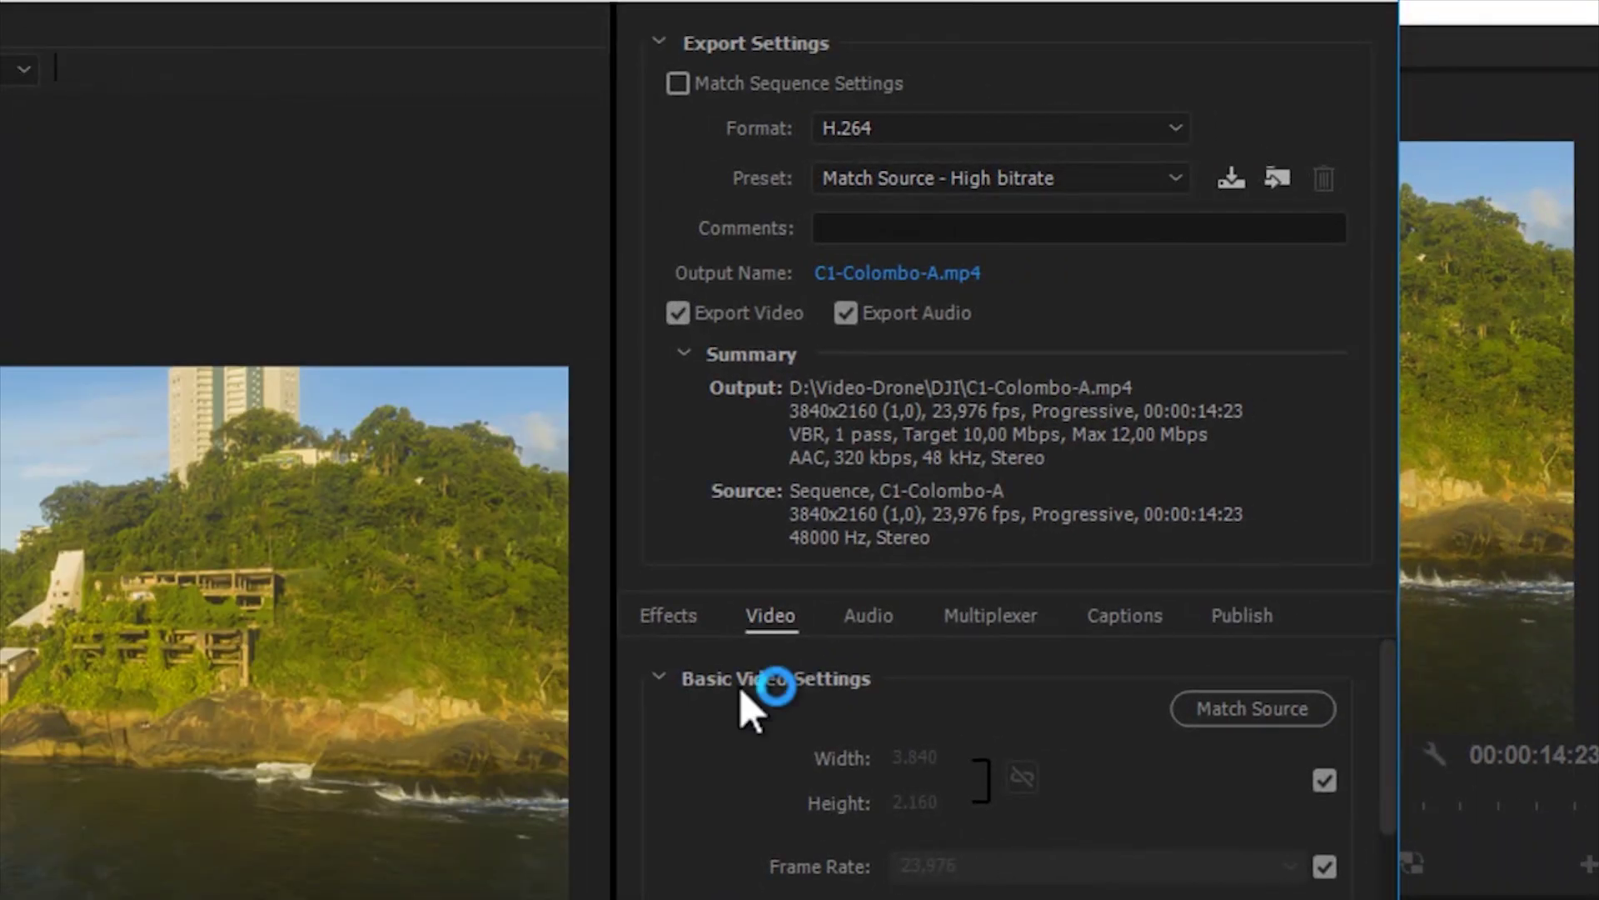
{"action": "left_click", "coordinate": [946, 191]}
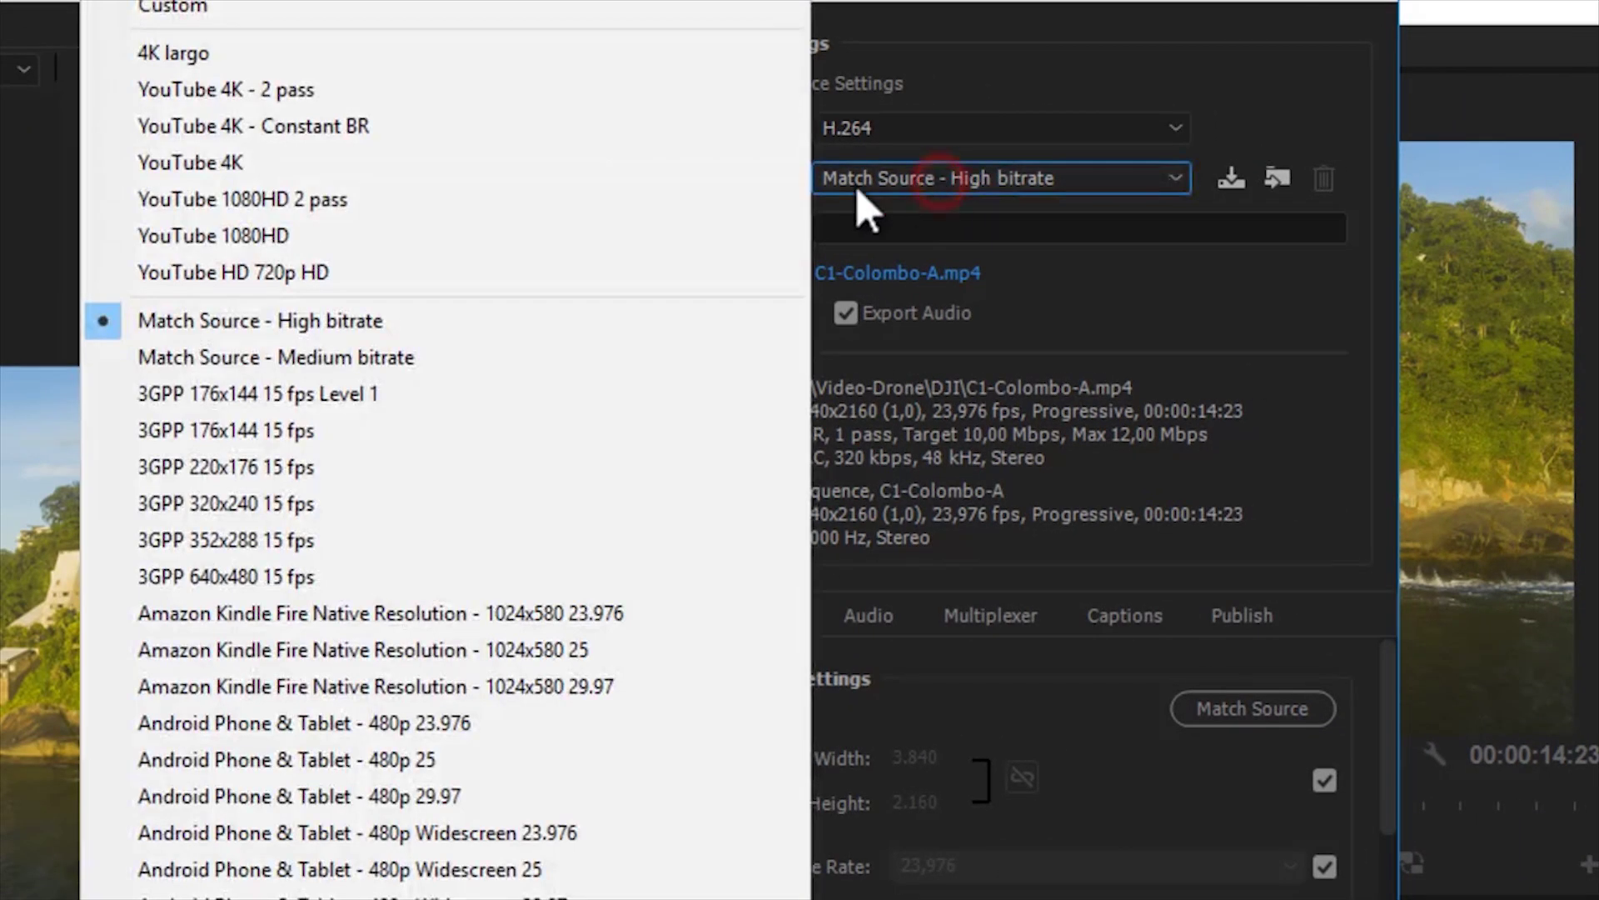
{"action": "left_click", "coordinate": [291, 166]}
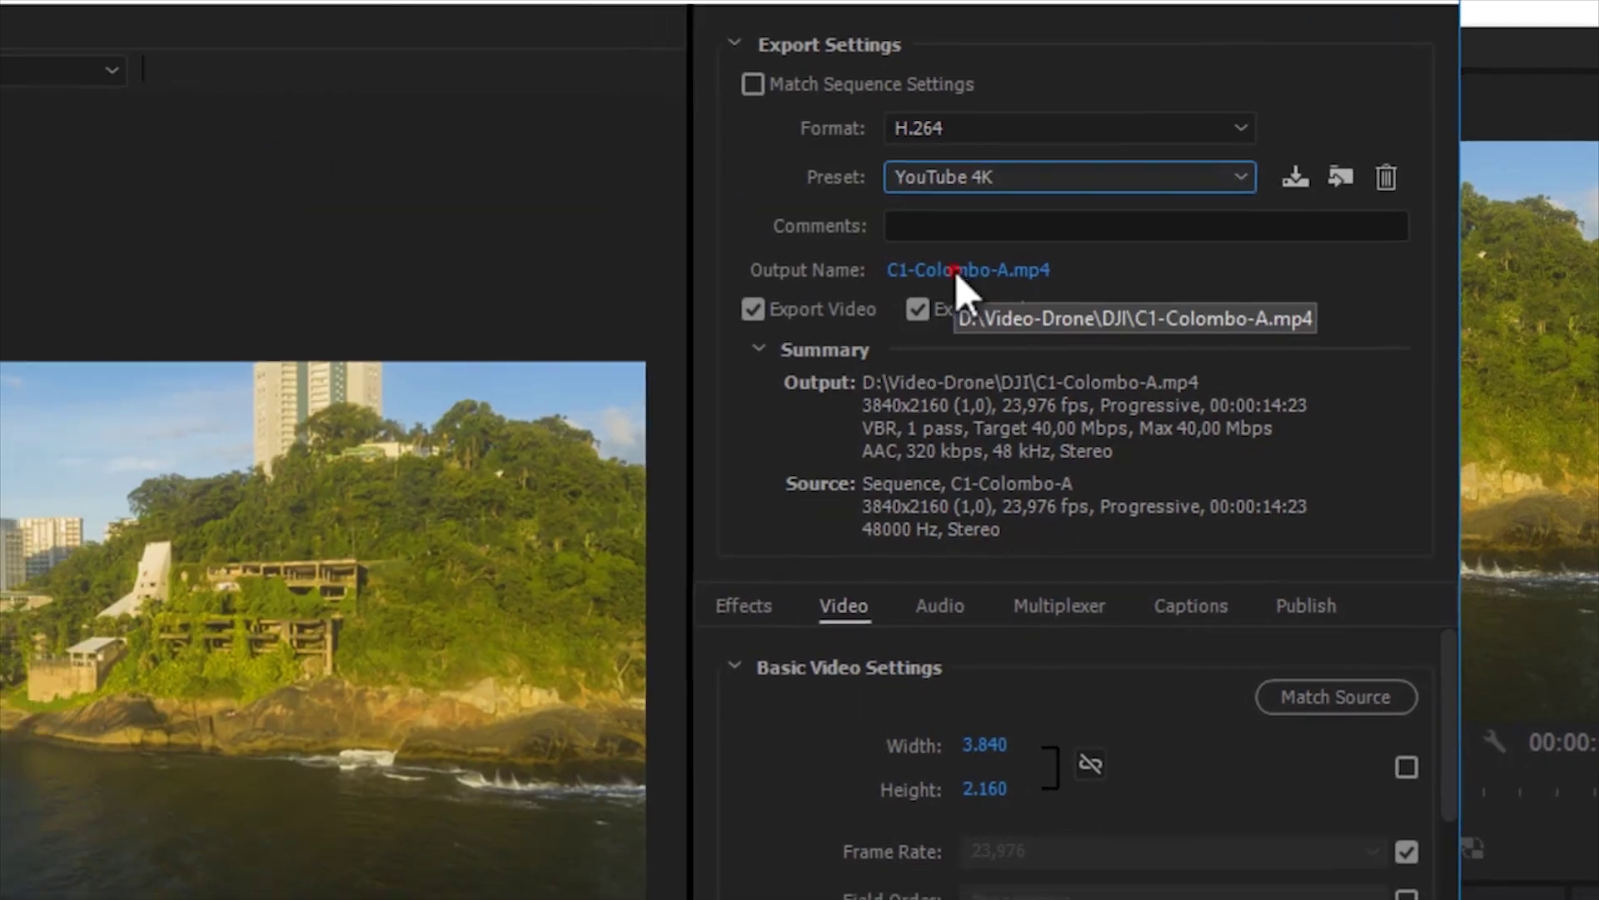
Name the output file time-dia-noite in the DJI folder and start the export
{"action": "left_click", "coordinate": [956, 272]}
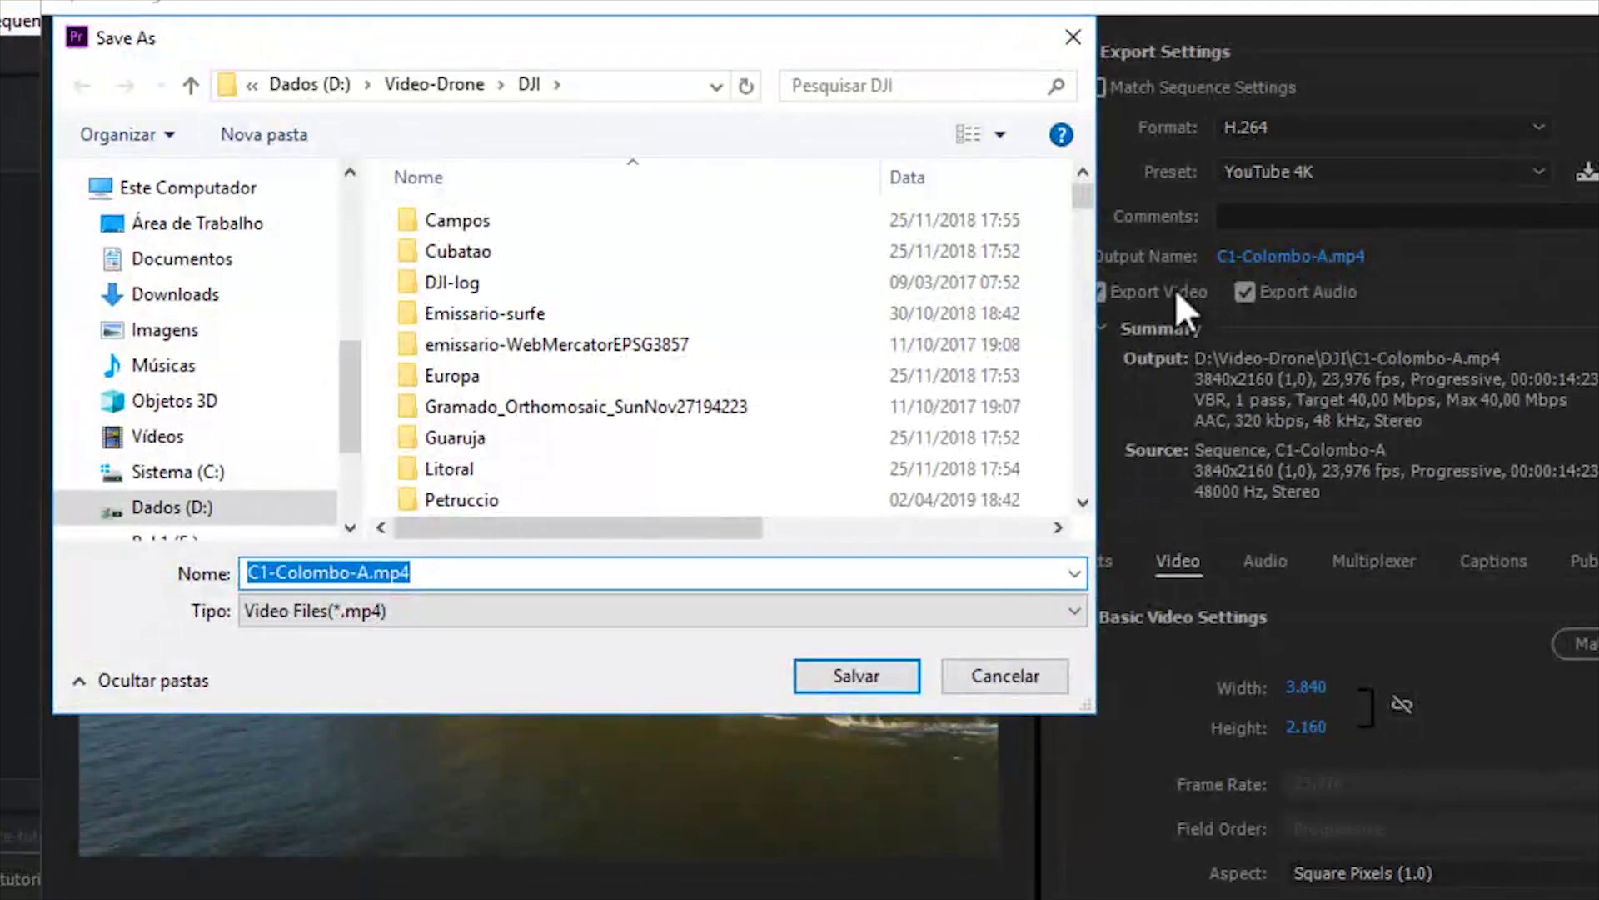
{"action": "type", "text": "time"}
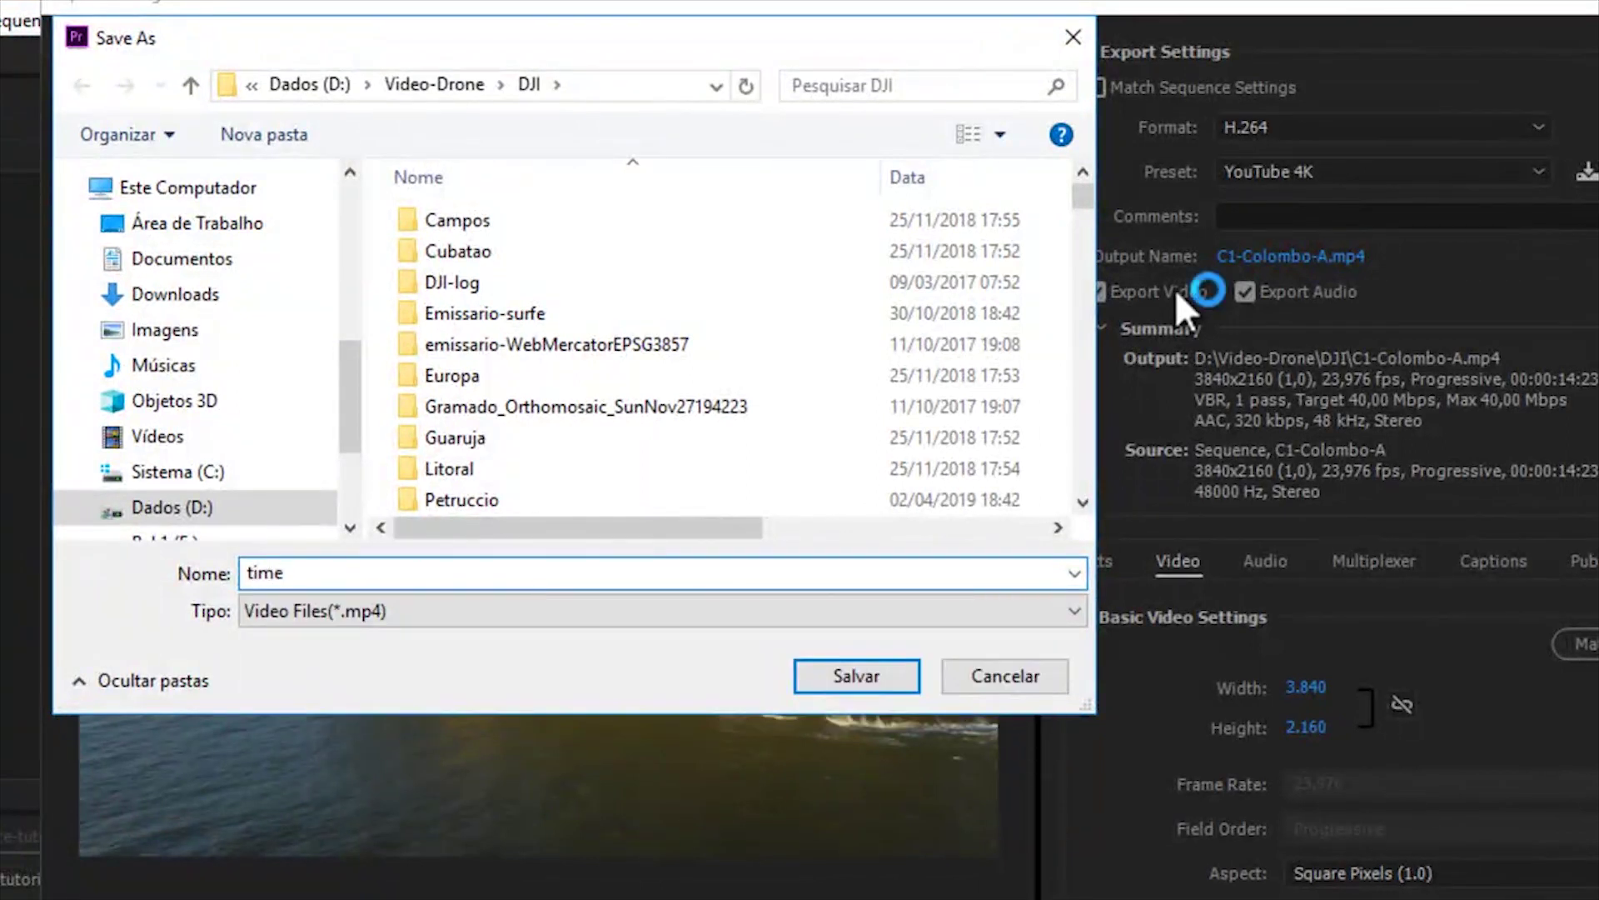
{"action": "type", "text": "-dia-noite"}
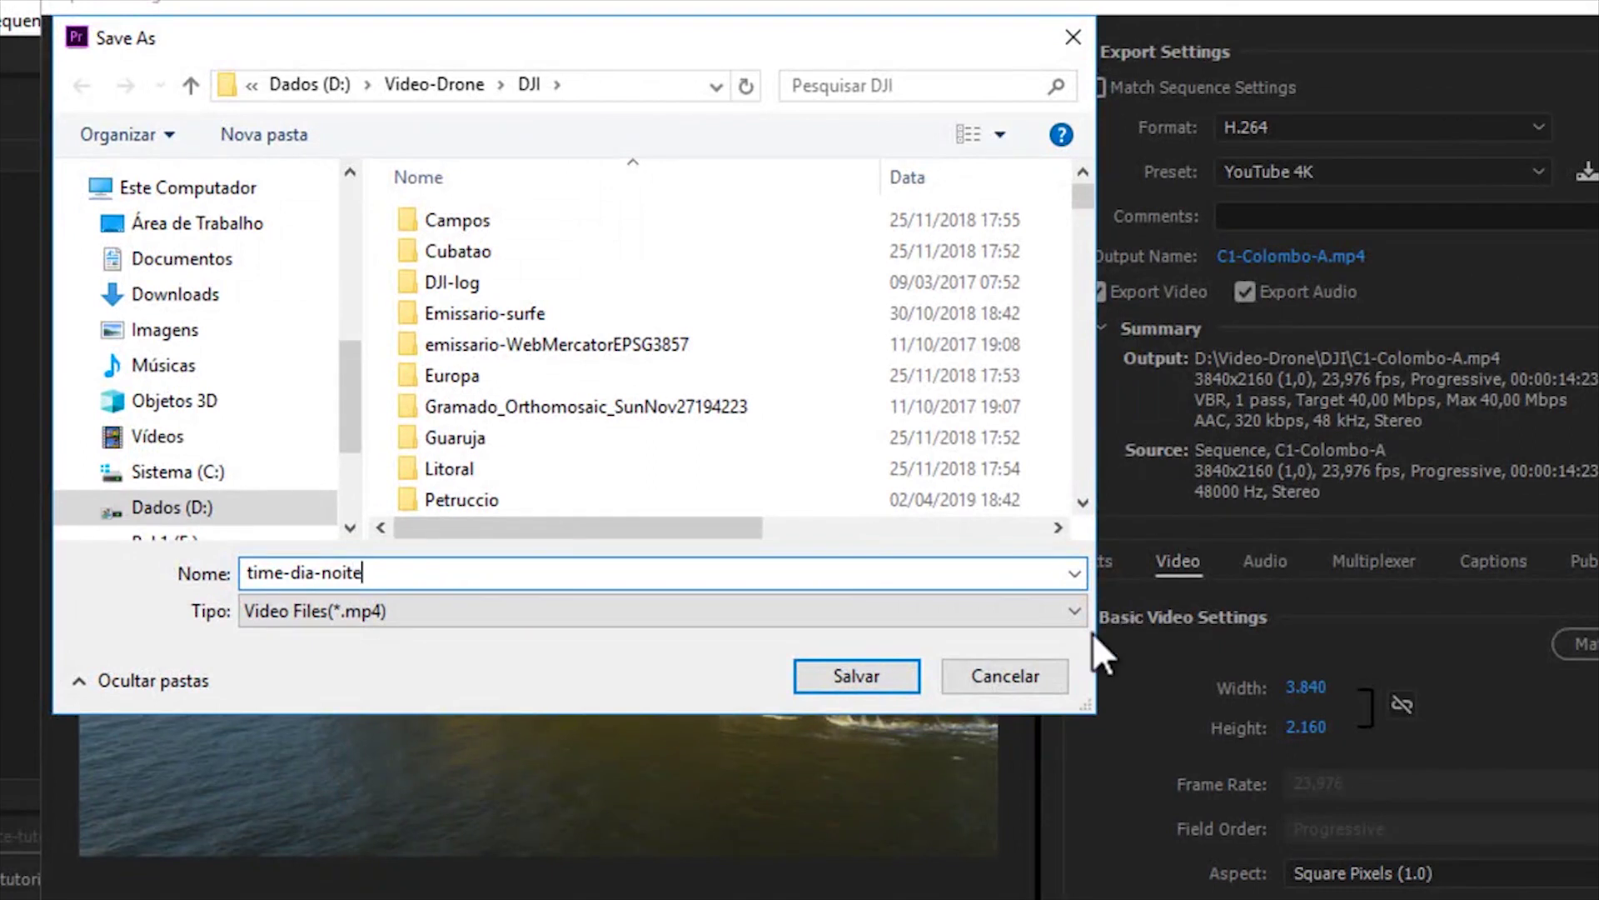
{"action": "left_click", "coordinate": [862, 671]}
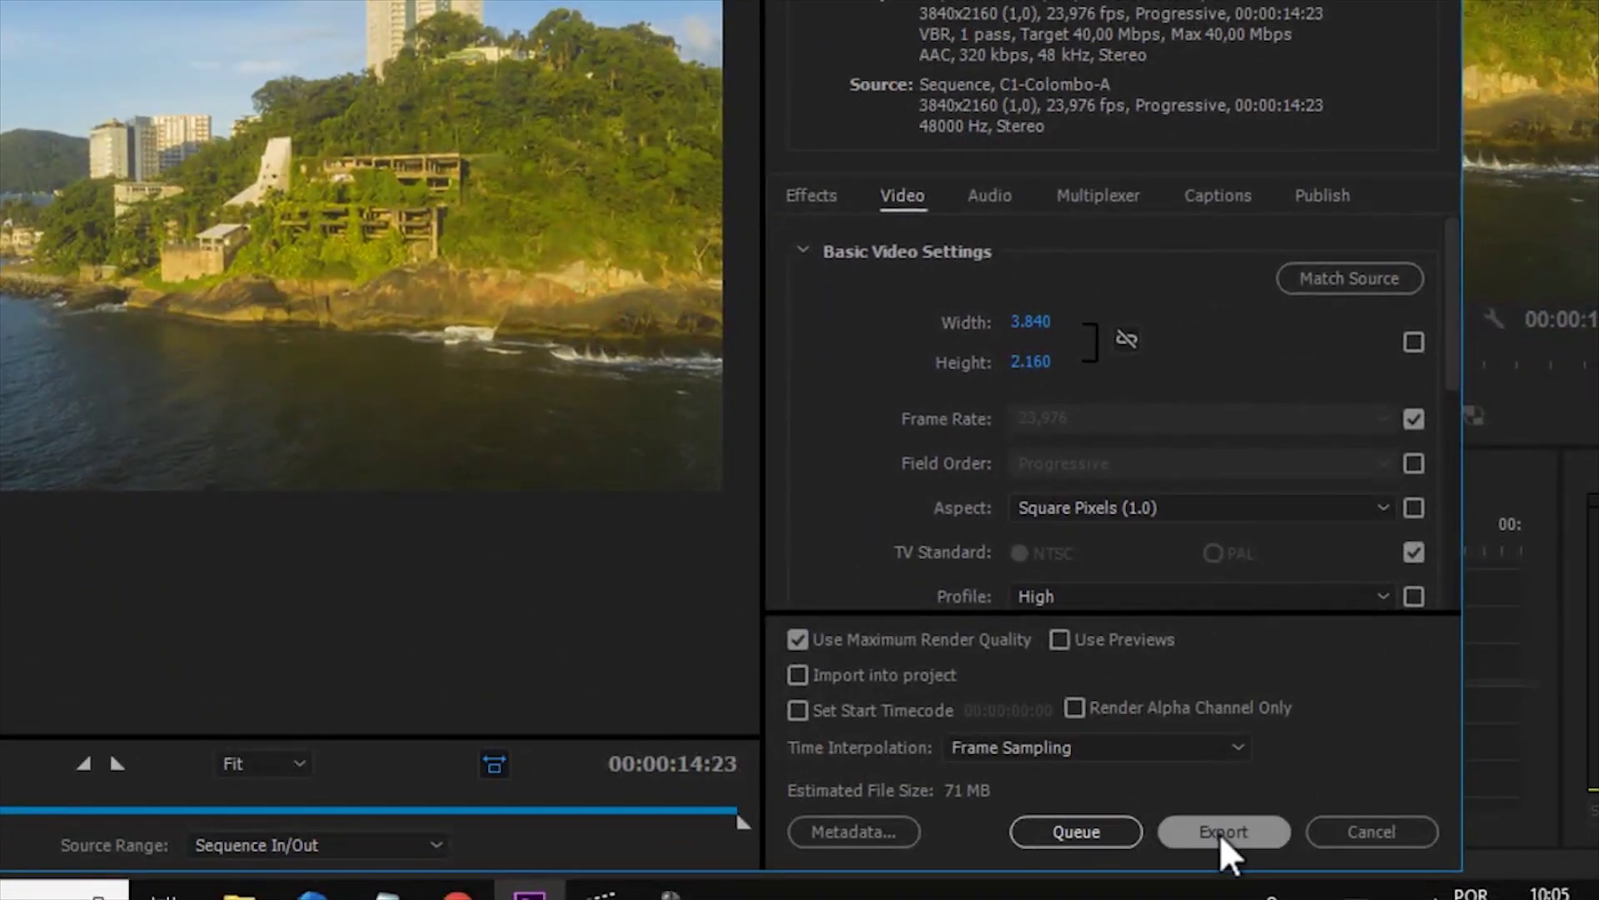
{"action": "left_click", "coordinate": [1220, 833]}
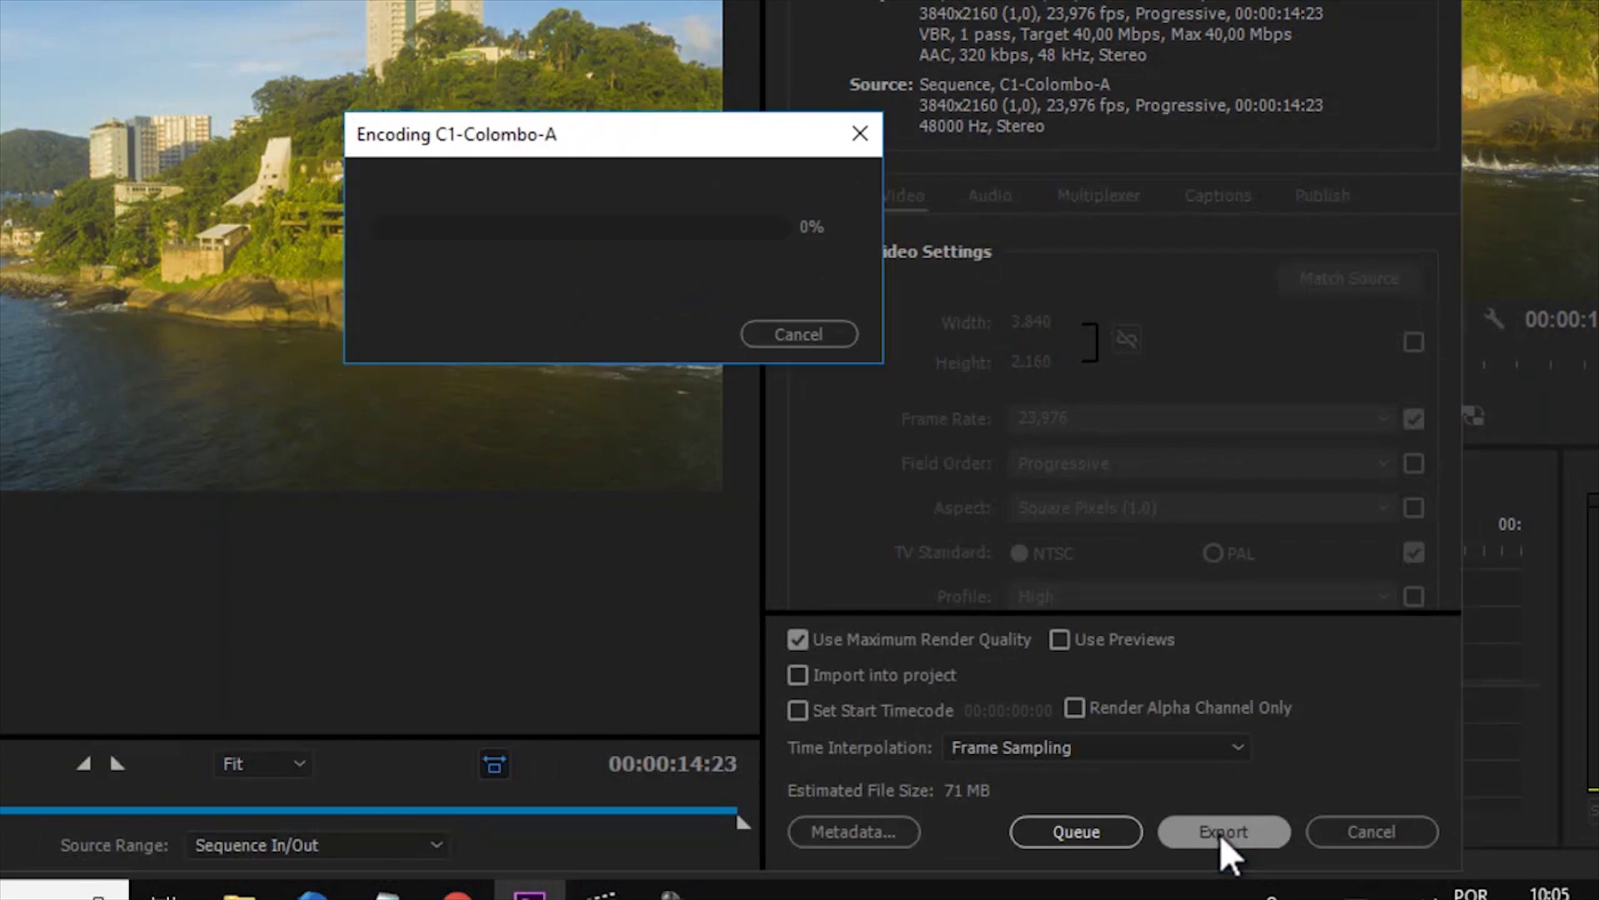